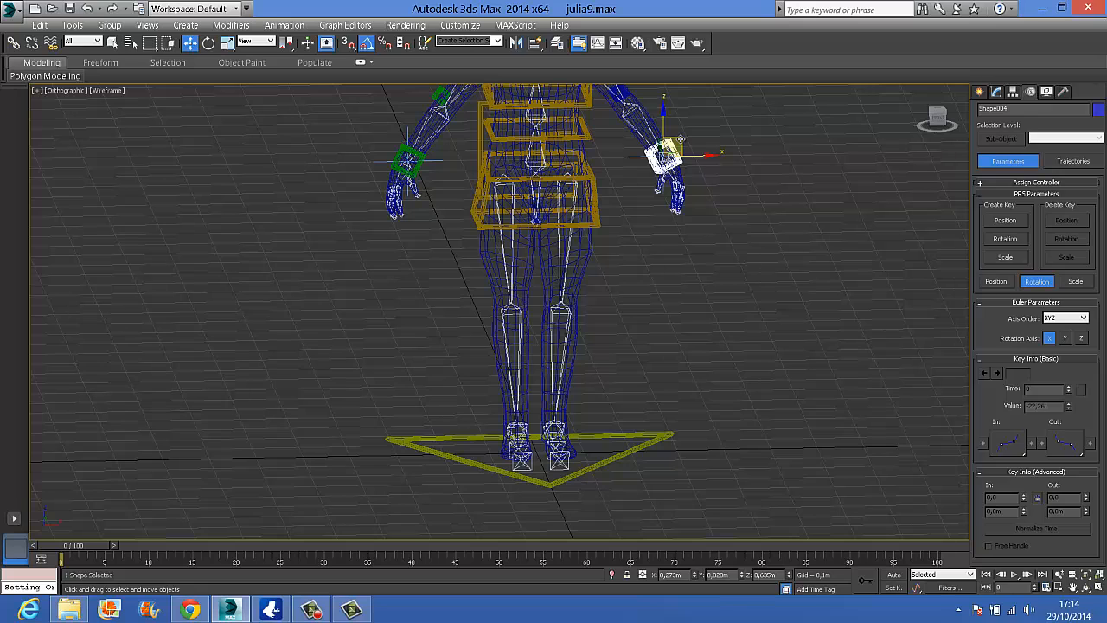
Copy the blue wrist control box to the empty space beside the legs and set its X, Y and Z rotation to 0
{"action": "left_click_drag", "start_coordinate": [680, 138], "coordinate": [750, 330], "text": "shift"}
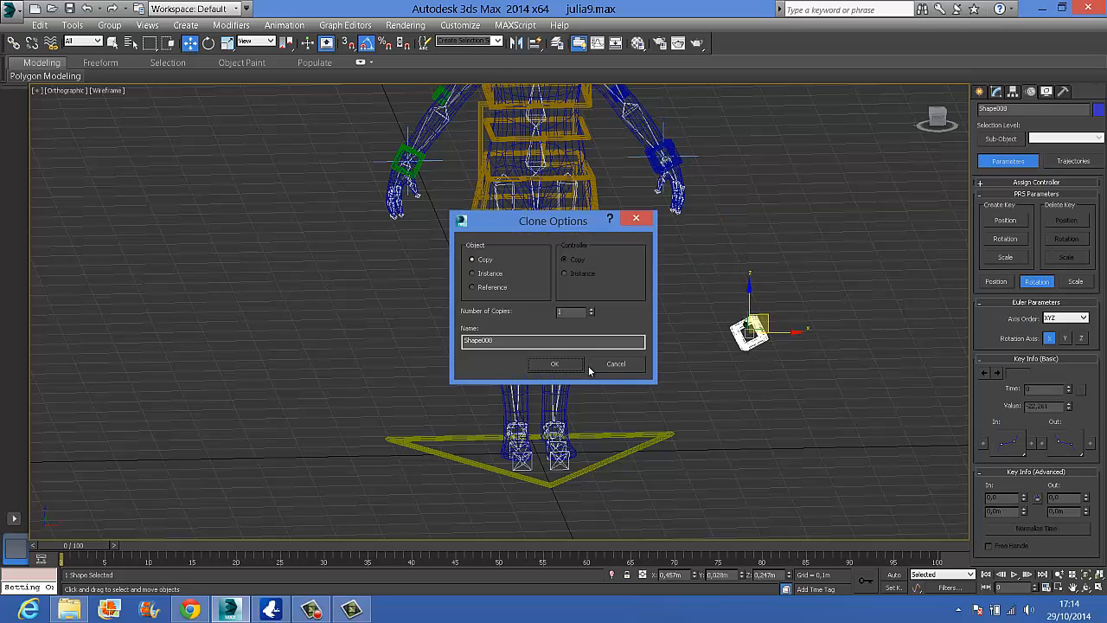
{"action": "left_click", "coordinate": [575, 364]}
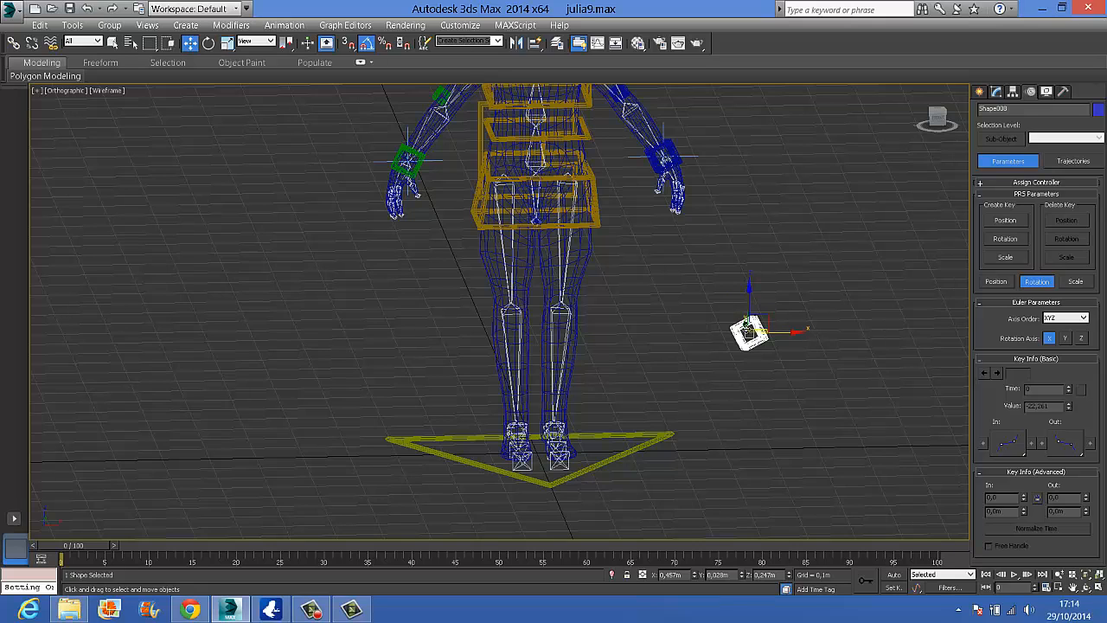
{"action": "left_click", "coordinate": [208, 44]}
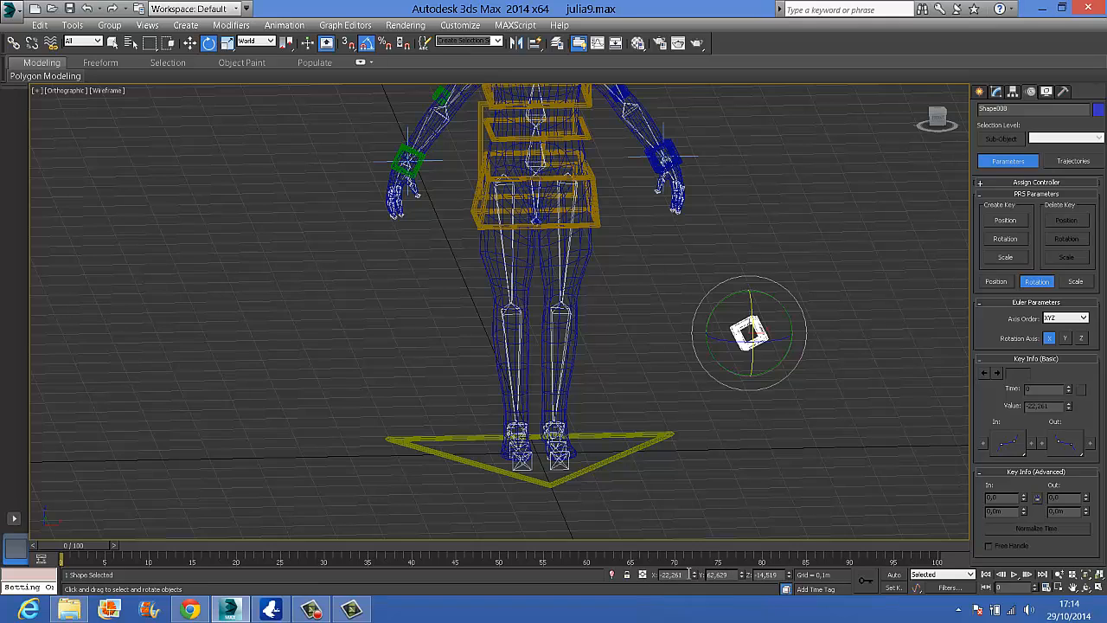
{"action": "left_click_drag", "start_coordinate": [689, 574], "coordinate": [628, 570]}
{"action": "type", "text": "0"}
{"action": "left_click_drag", "start_coordinate": [732, 576], "coordinate": [705, 575]}
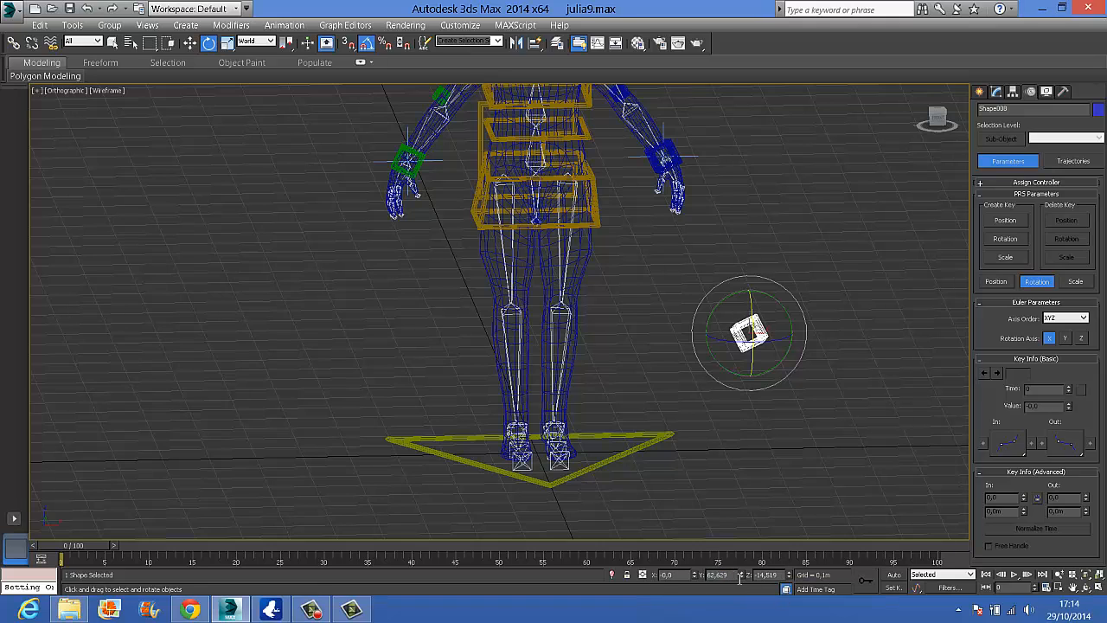
{"action": "type", "text": "0"}
{"action": "double_click", "coordinate": [783, 576]}
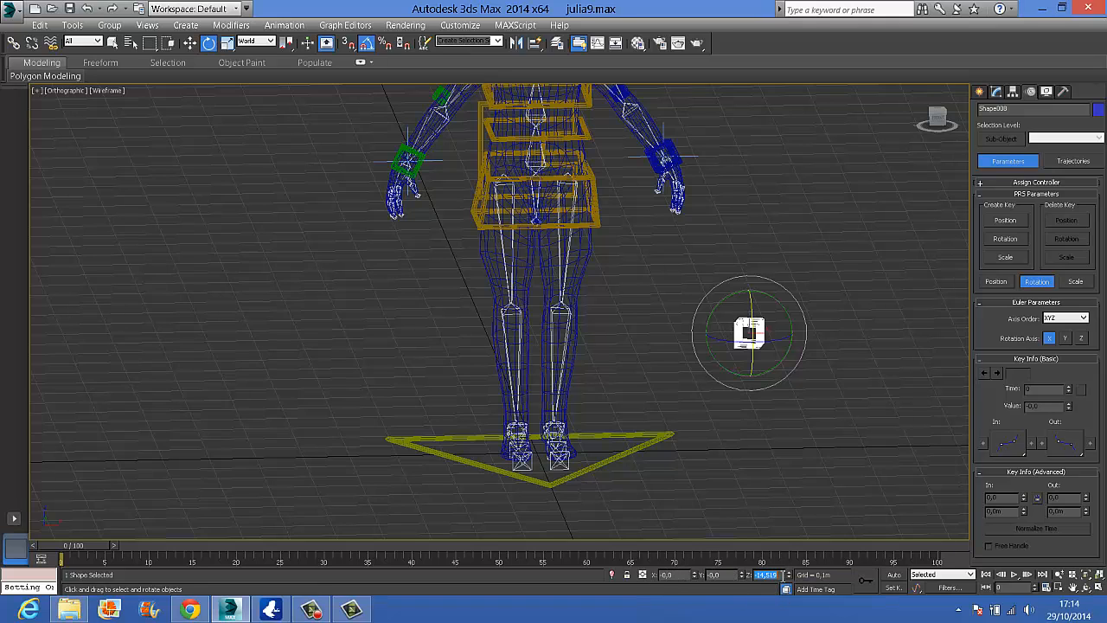
{"action": "type", "text": "0"}
{"action": "left_click", "coordinate": [773, 434]}
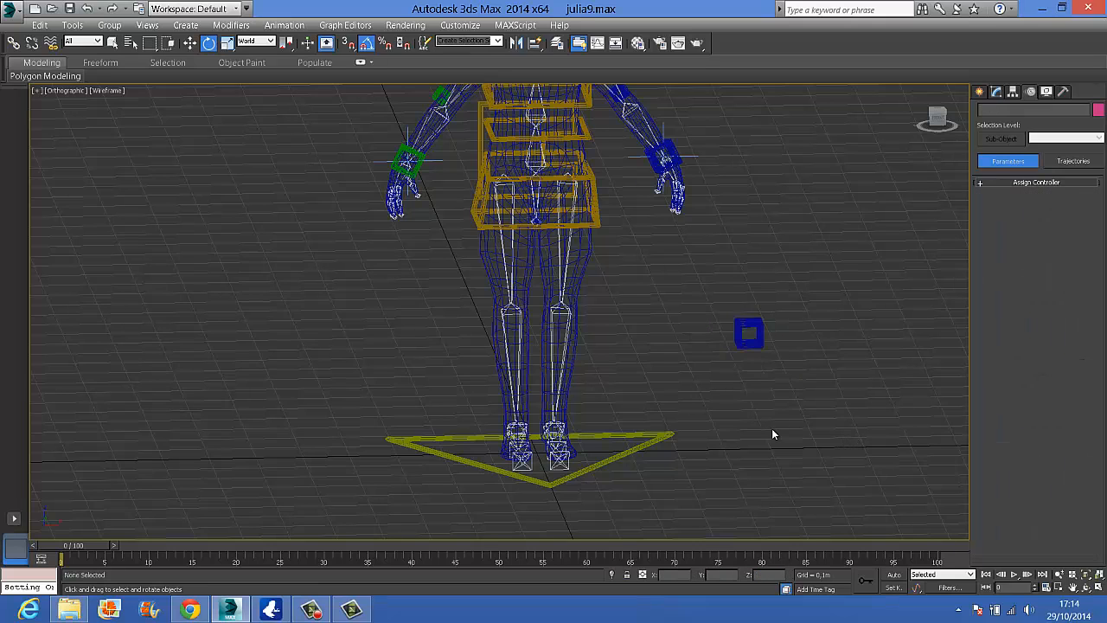
{"action": "left_click", "coordinate": [750, 340]}
{"action": "double_click", "coordinate": [729, 574]}
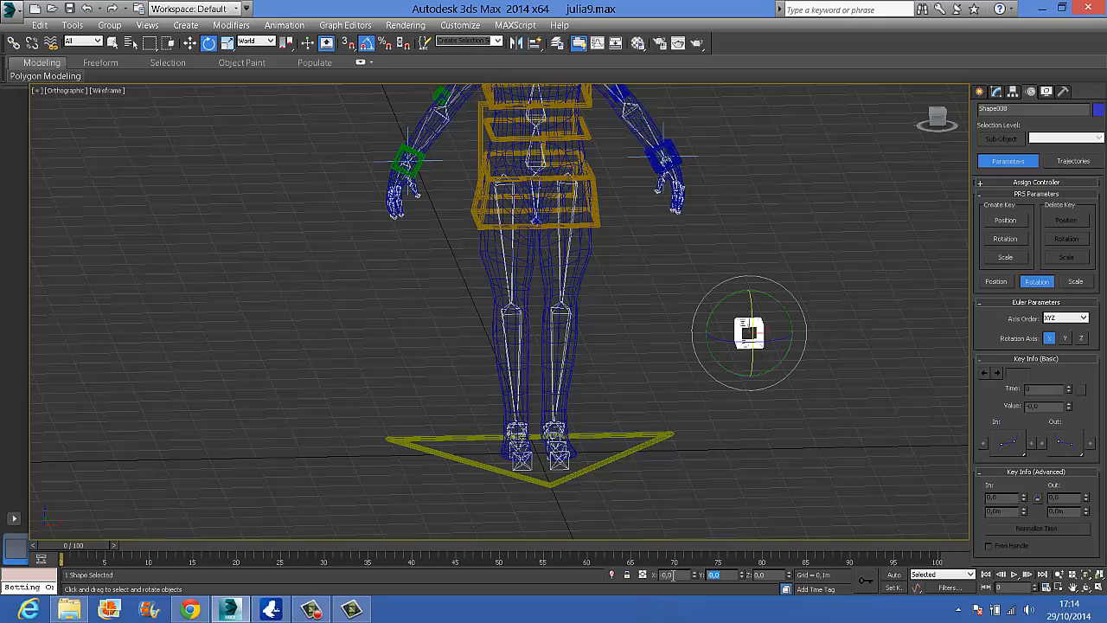
{"action": "left_click", "coordinate": [279, 180]}
Examine the copied control box's orientation and placement in the front and left views
{"action": "left_click", "coordinate": [189, 45]}
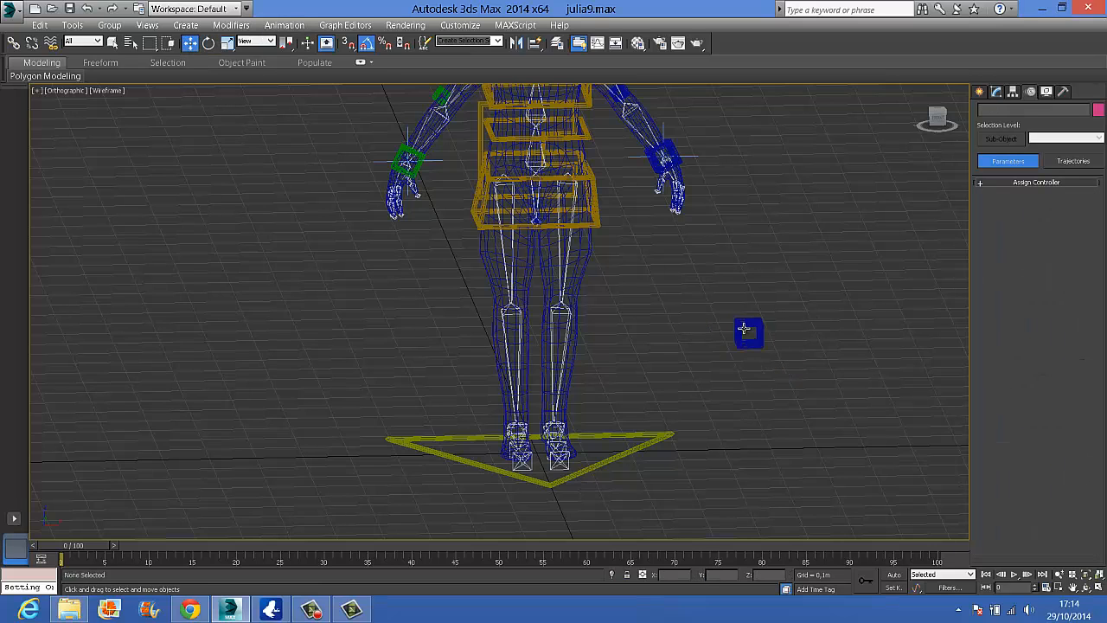
{"action": "key", "text": "f"}
{"action": "scroll", "coordinate": [701, 447], "scroll_direction": "down", "scroll_amount": 8}
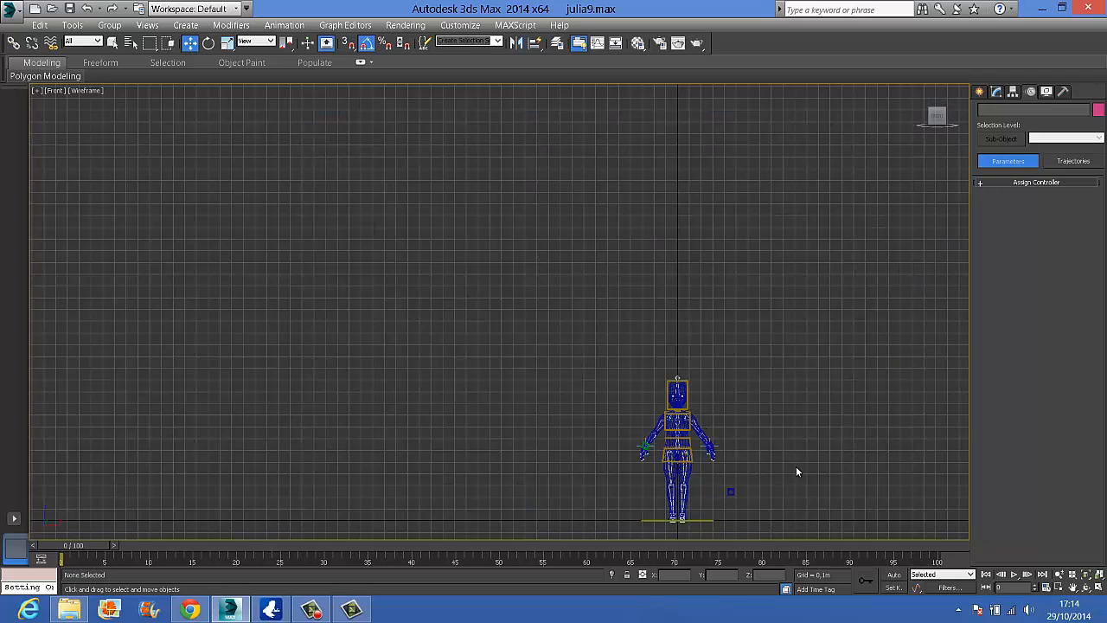
{"action": "scroll", "coordinate": [697, 277], "scroll_direction": "up", "scroll_amount": 5}
{"action": "middle_click_drag", "start_coordinate": [741, 442], "coordinate": [741, 377]}
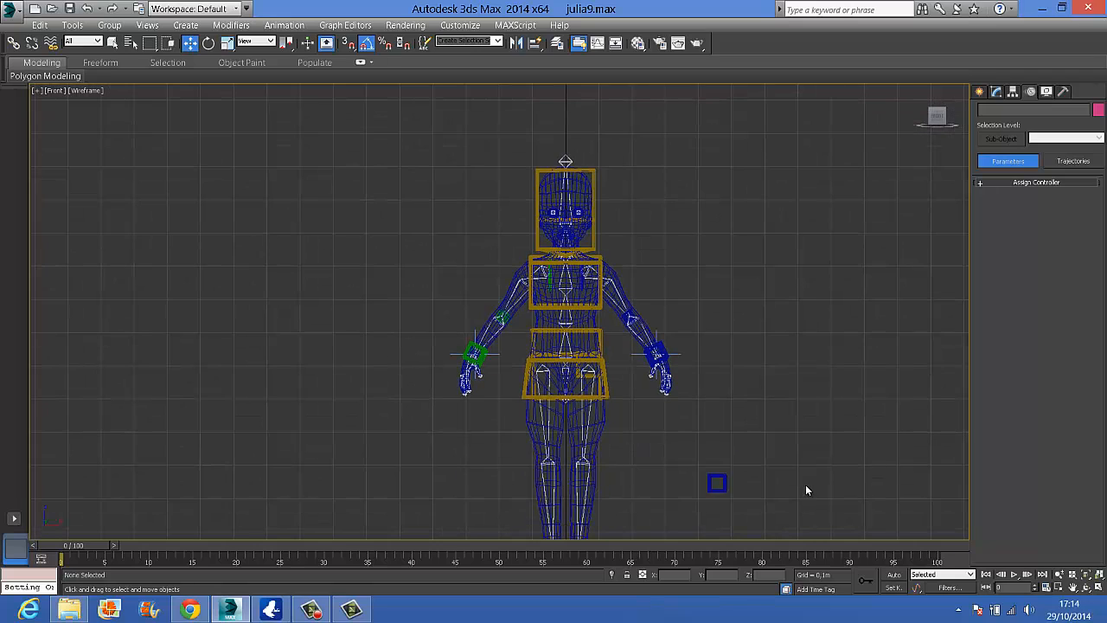
{"action": "middle_click_drag", "start_coordinate": [805, 484], "coordinate": [787, 435]}
{"action": "scroll", "coordinate": [698, 377], "scroll_direction": "up", "scroll_amount": 6}
{"action": "scroll", "coordinate": [699, 377], "scroll_direction": "up", "scroll_amount": 3}
{"action": "middle_click_drag", "start_coordinate": [706, 398], "coordinate": [773, 257]}
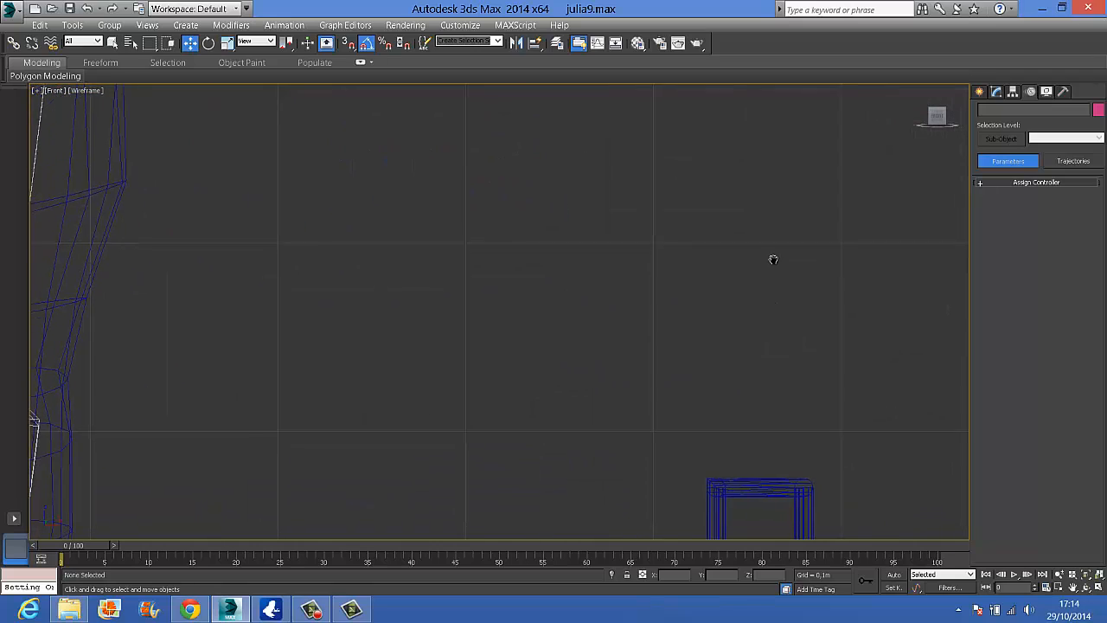
{"action": "middle_click_drag", "start_coordinate": [785, 411], "coordinate": [749, 326]}
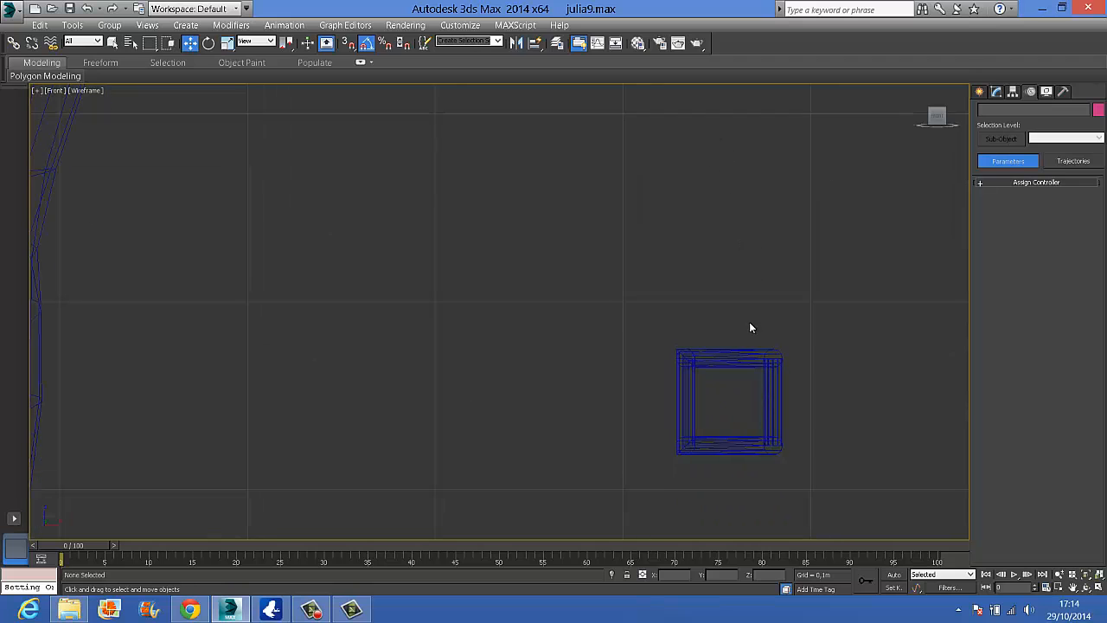
{"action": "left_click", "coordinate": [773, 432]}
{"action": "key", "text": "l"}
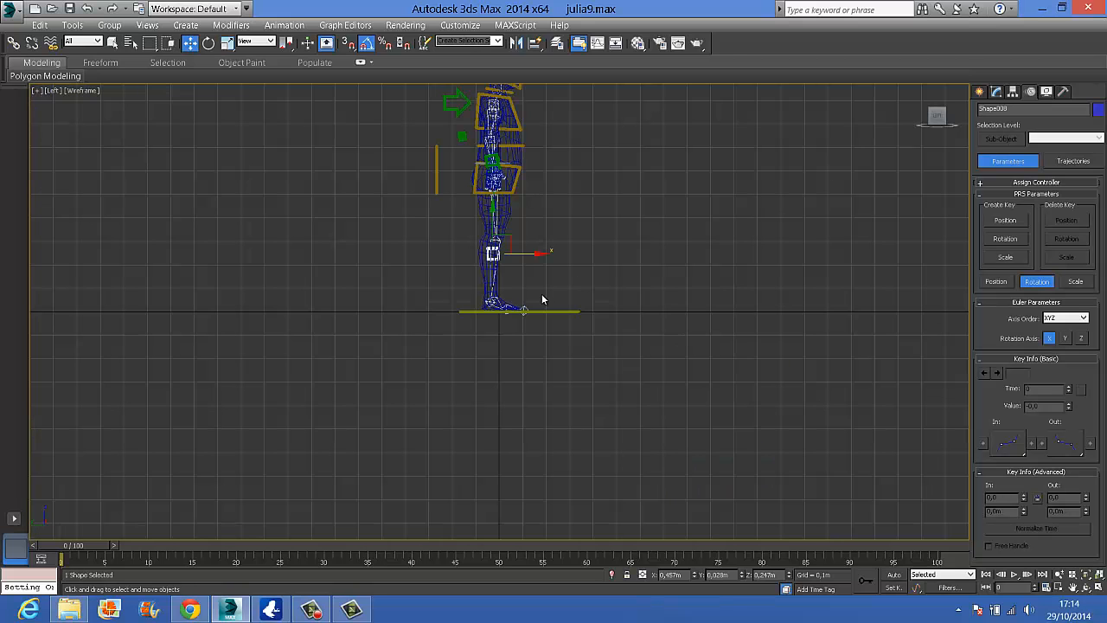
{"action": "scroll", "coordinate": [542, 295], "scroll_direction": "up", "scroll_amount": 6}
{"action": "scroll", "coordinate": [416, 268], "scroll_direction": "up", "scroll_amount": 1}
{"action": "middle_click_drag", "start_coordinate": [614, 285], "coordinate": [898, 155]}
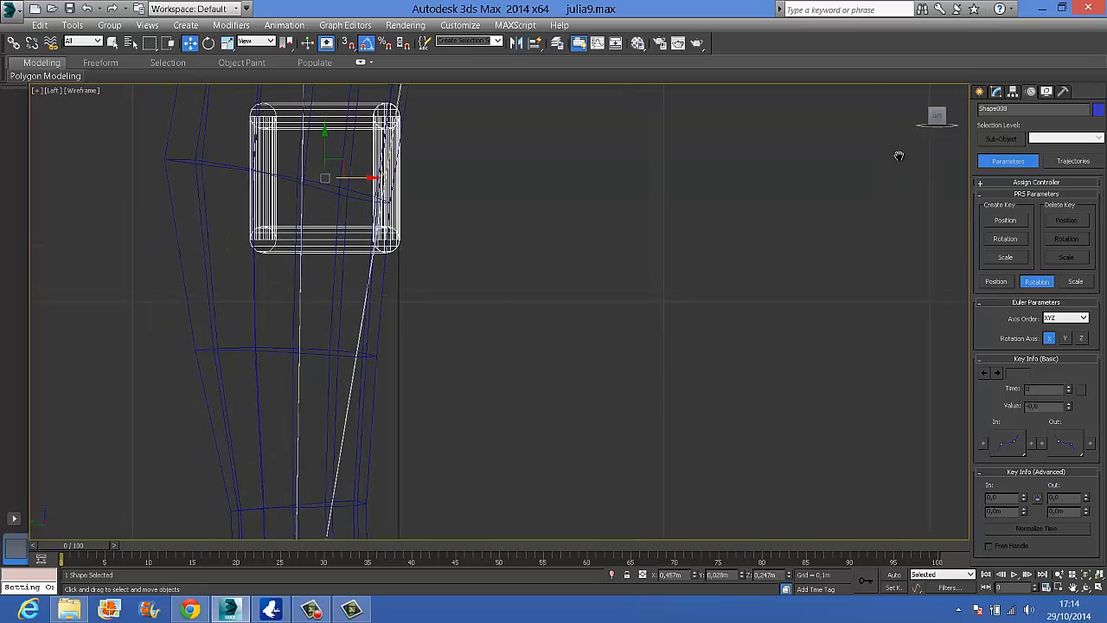
{"action": "scroll", "coordinate": [897, 156], "scroll_direction": "down", "scroll_amount": 4}
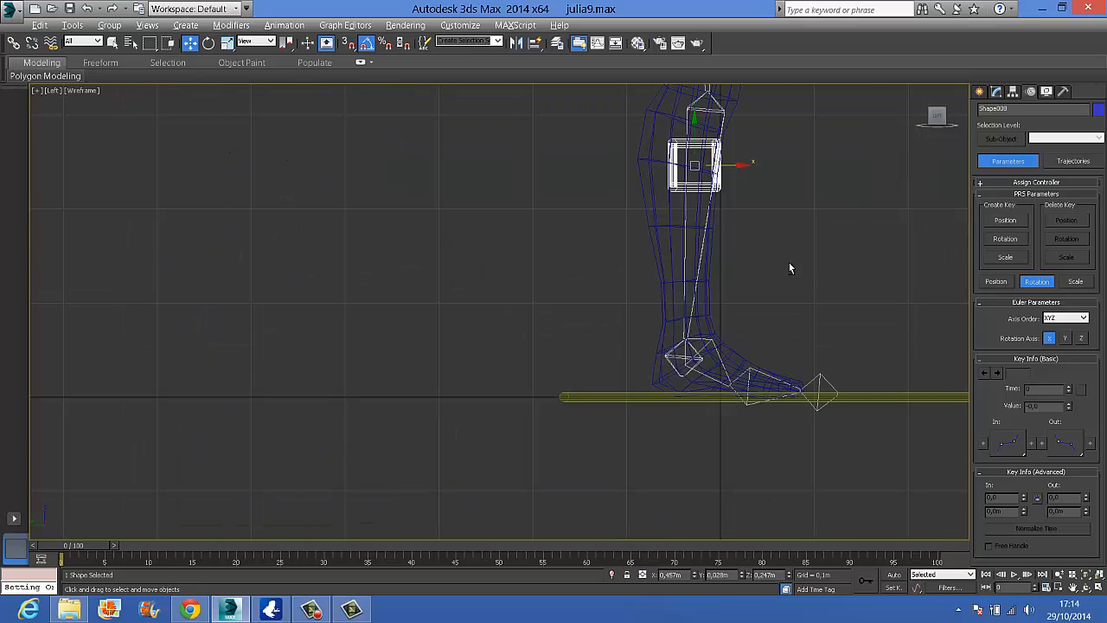
{"action": "middle_click_drag", "start_coordinate": [789, 268], "coordinate": [650, 333], "text": "alt"}
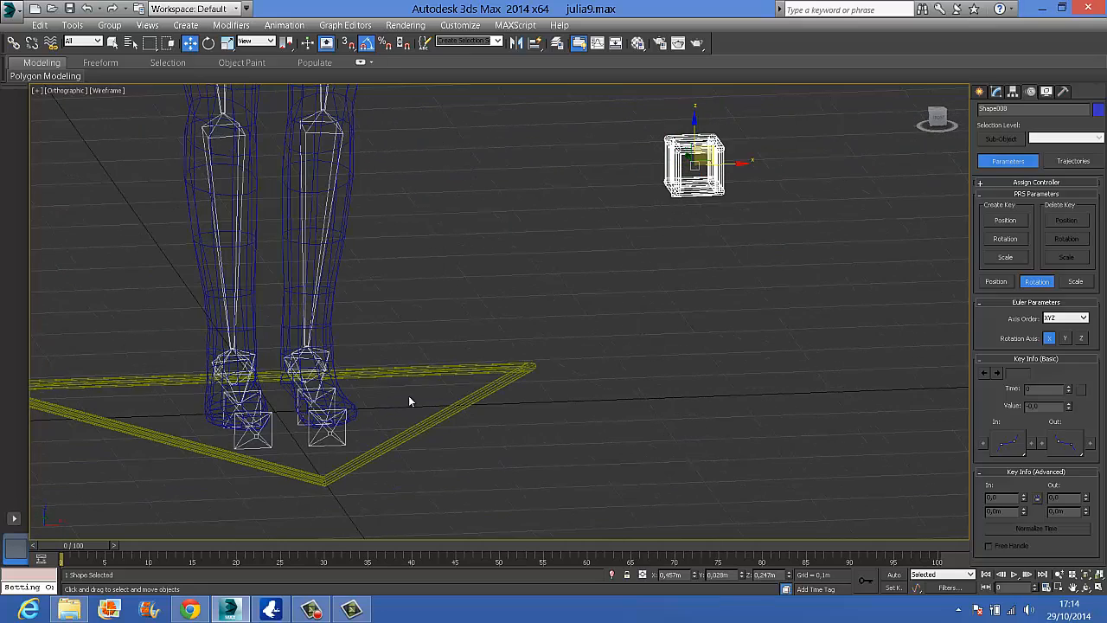
Align the copied control box to the foot bone at the character's left ankle
{"action": "scroll", "coordinate": [346, 353], "scroll_direction": "up", "scroll_amount": 2}
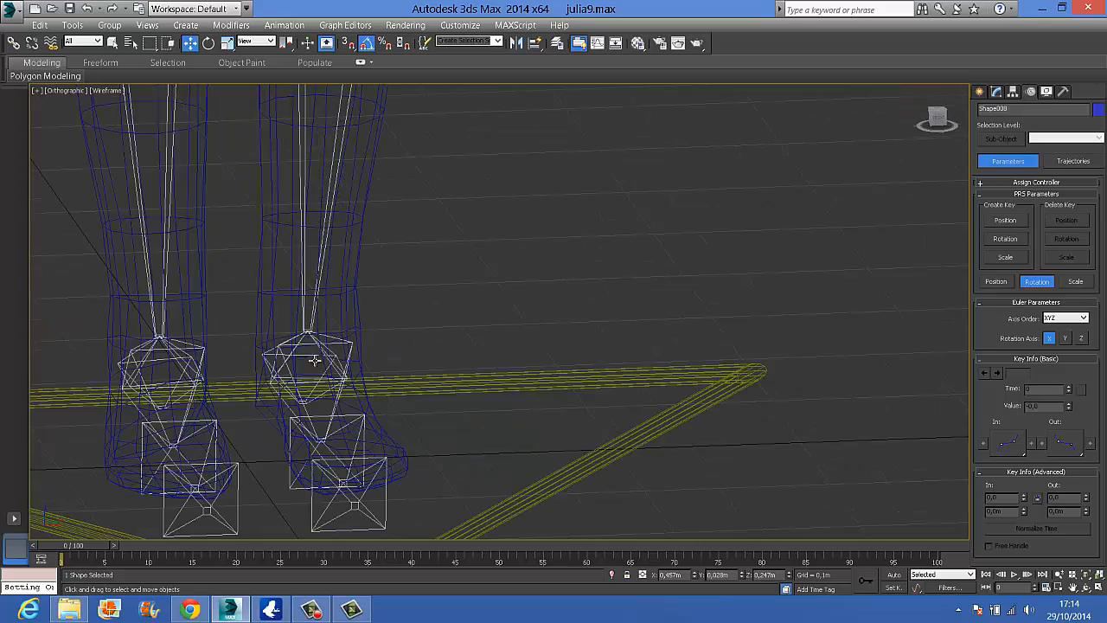
{"action": "left_click", "coordinate": [535, 43]}
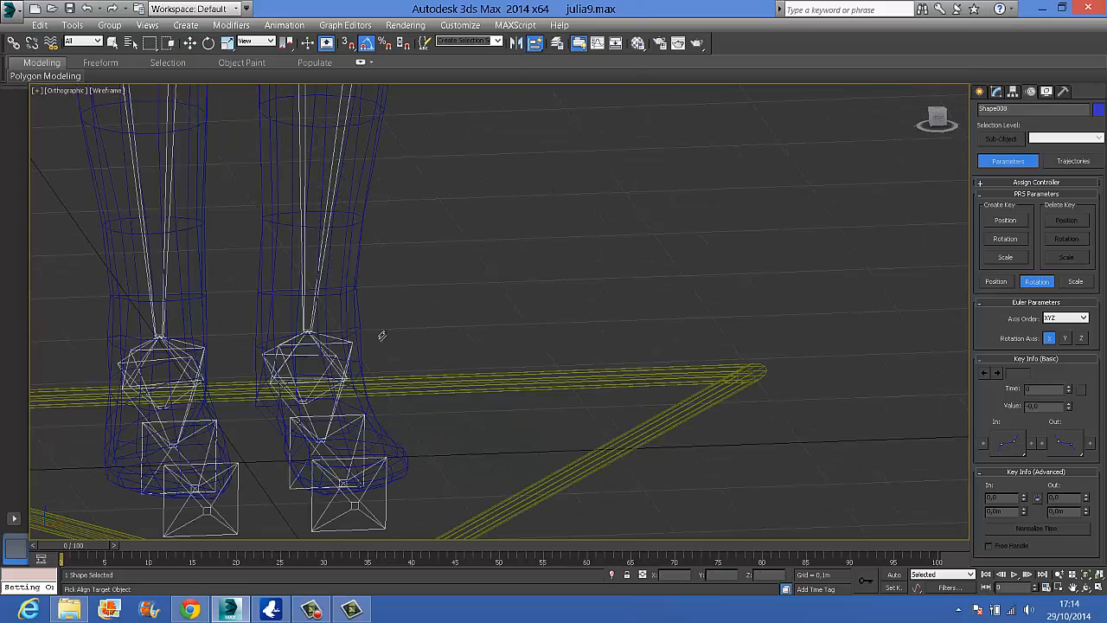
{"action": "mouse_move", "coordinate": [378, 334]}
{"action": "middle_mouse_down", "text": "alt"}
{"action": "mouse_move", "coordinate": [349, 354]}
{"action": "mouse_move", "coordinate": [294, 353]}
{"action": "mouse_move", "coordinate": [395, 321]}
{"action": "middle_mouse_up", "text": "alt"}
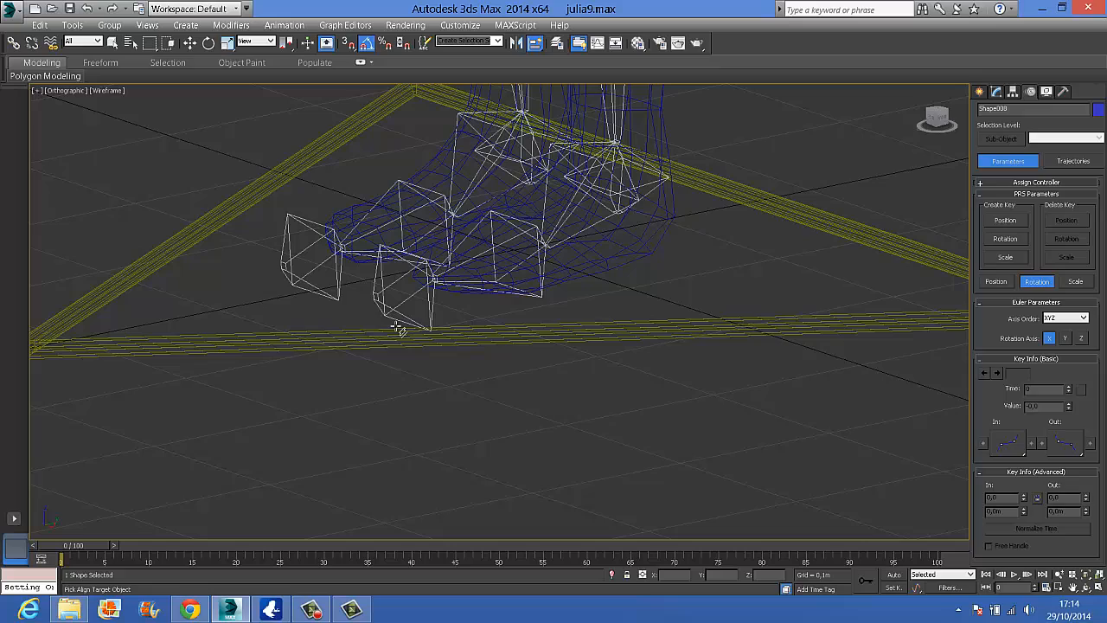
{"action": "left_click", "coordinate": [653, 188]}
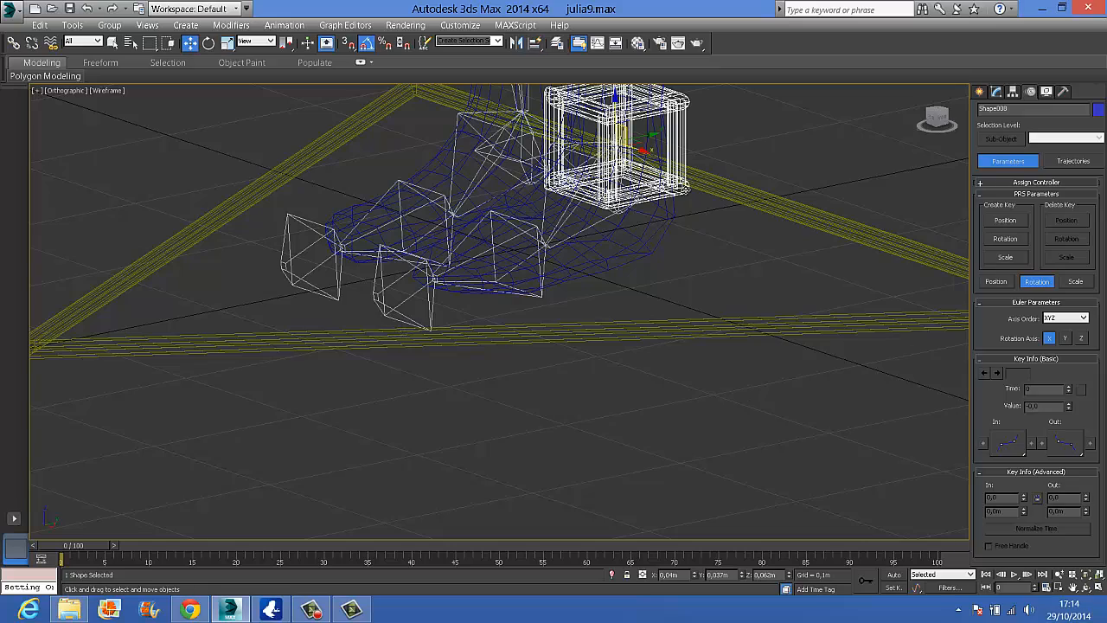
Copy the left ankle control box out to the other side and align the copy to the right ankle's foot bone
{"action": "middle_click_drag", "start_coordinate": [683, 269], "coordinate": [662, 327], "text": "alt"}
{"action": "left_click_drag", "start_coordinate": [661, 328], "coordinate": [510, 322], "text": "shift"}
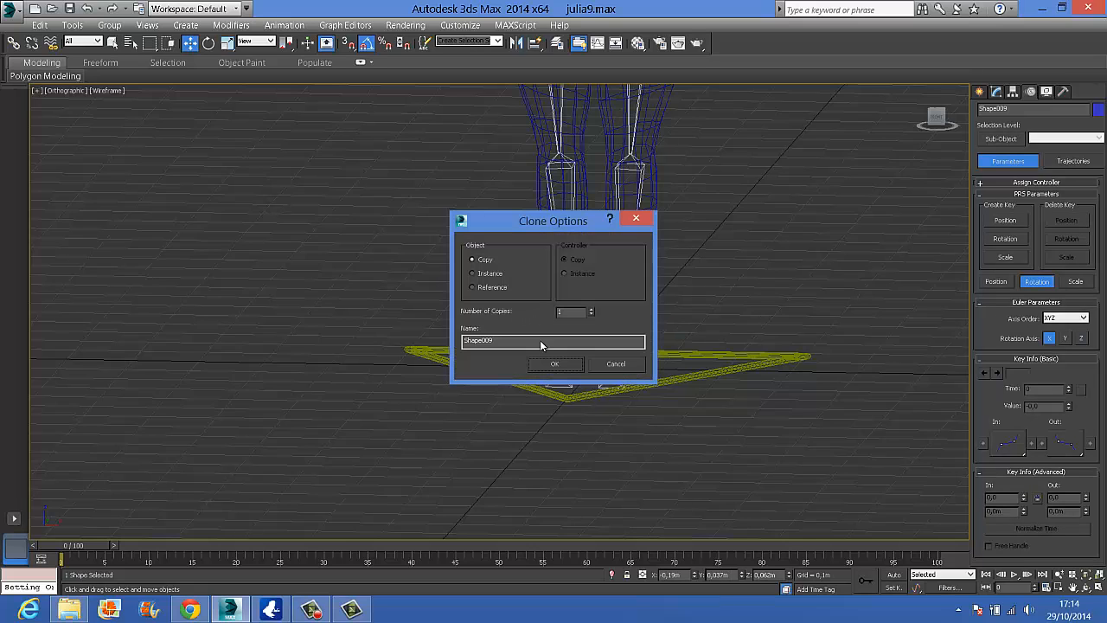
{"action": "left_click", "coordinate": [556, 364]}
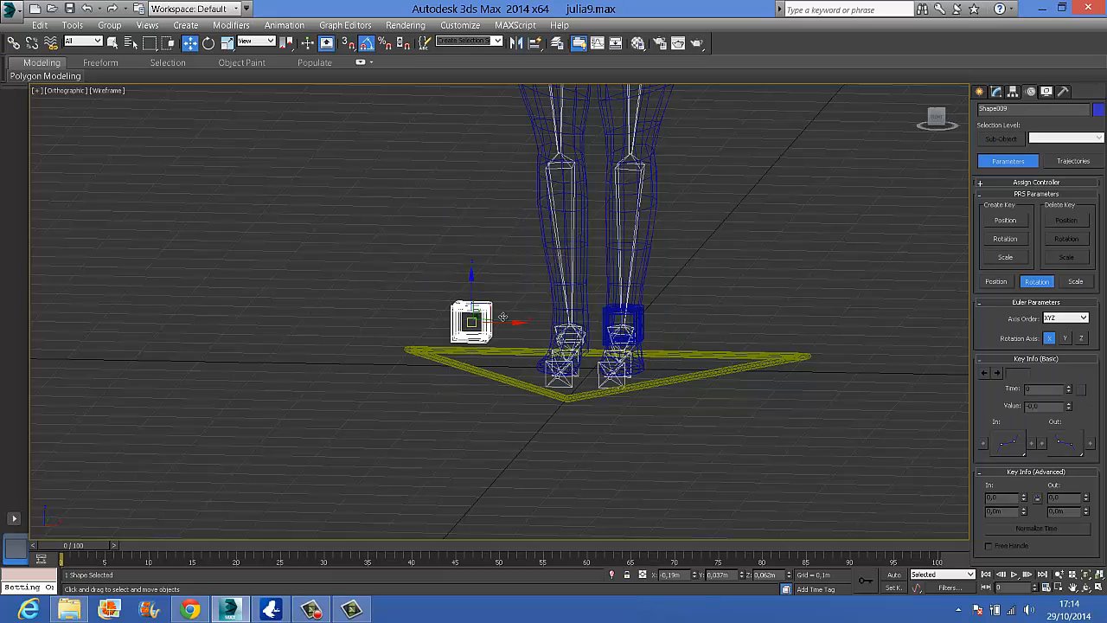
{"action": "left_click", "coordinate": [534, 42]}
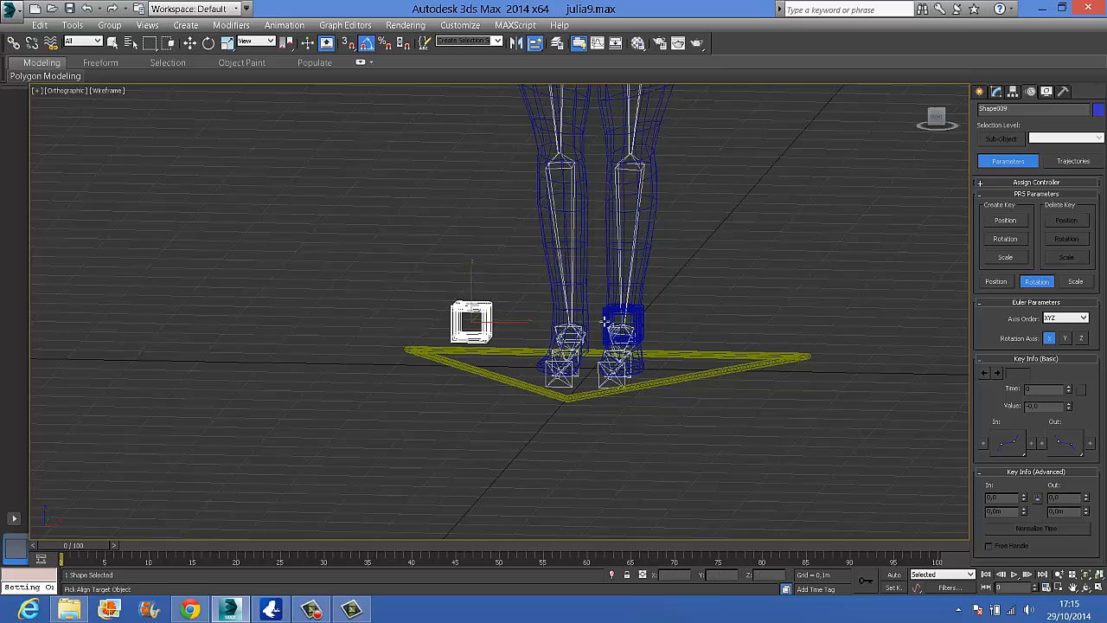
{"action": "middle_click_drag", "start_coordinate": [593, 322], "coordinate": [678, 331], "text": "alt"}
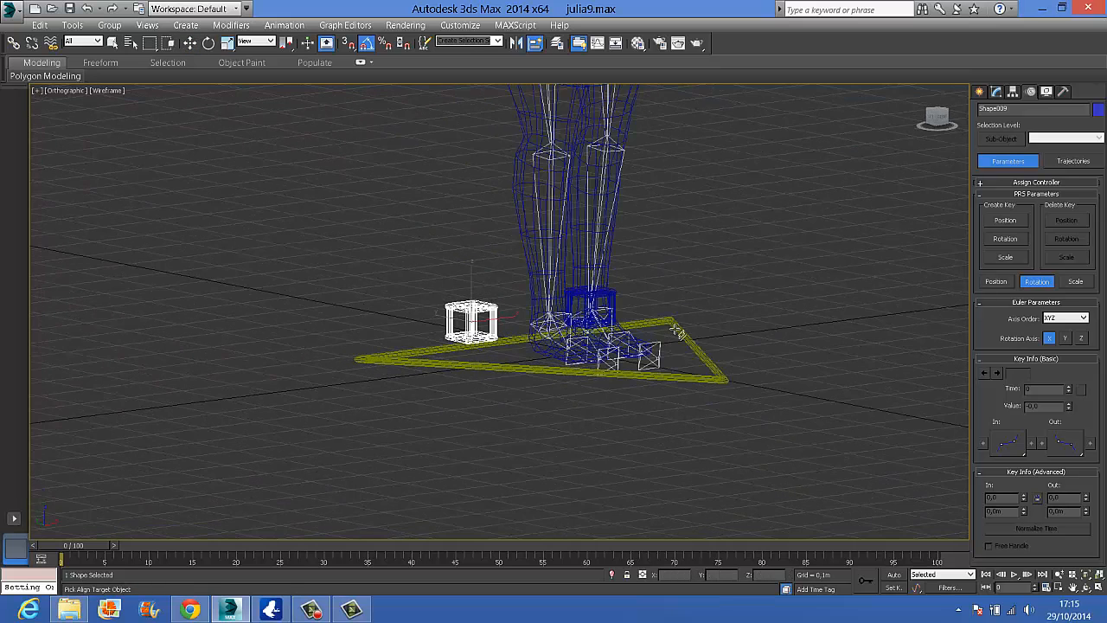
{"action": "left_click", "coordinate": [548, 327]}
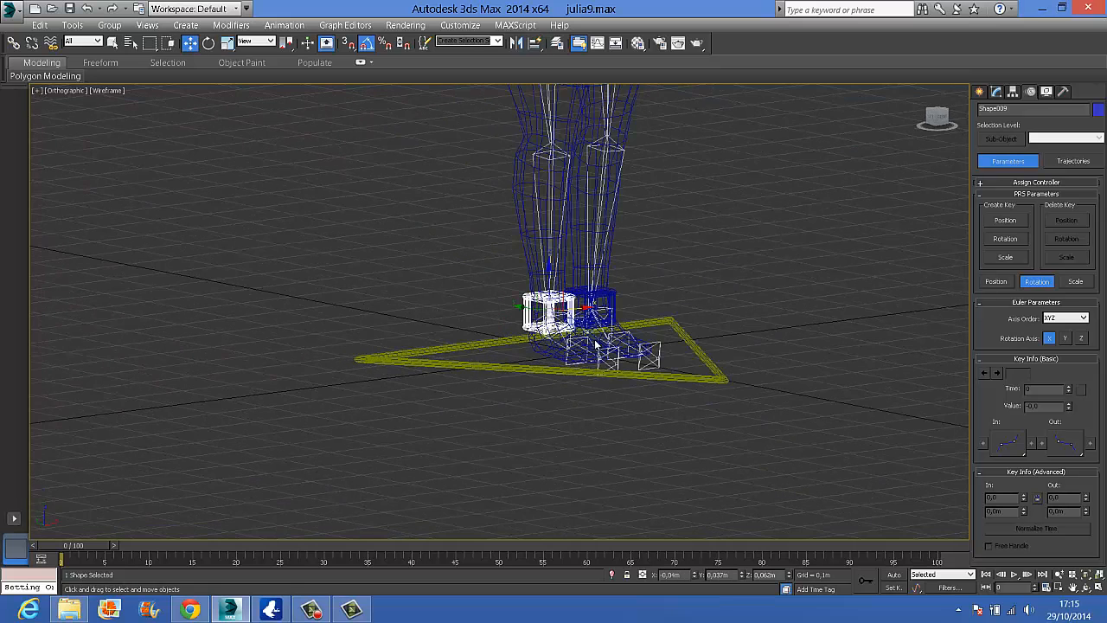
Change the object color of the right ankle control box to green
{"action": "middle_click_drag", "start_coordinate": [545, 344], "coordinate": [517, 346], "text": "alt"}
{"action": "left_click", "coordinate": [1098, 109]}
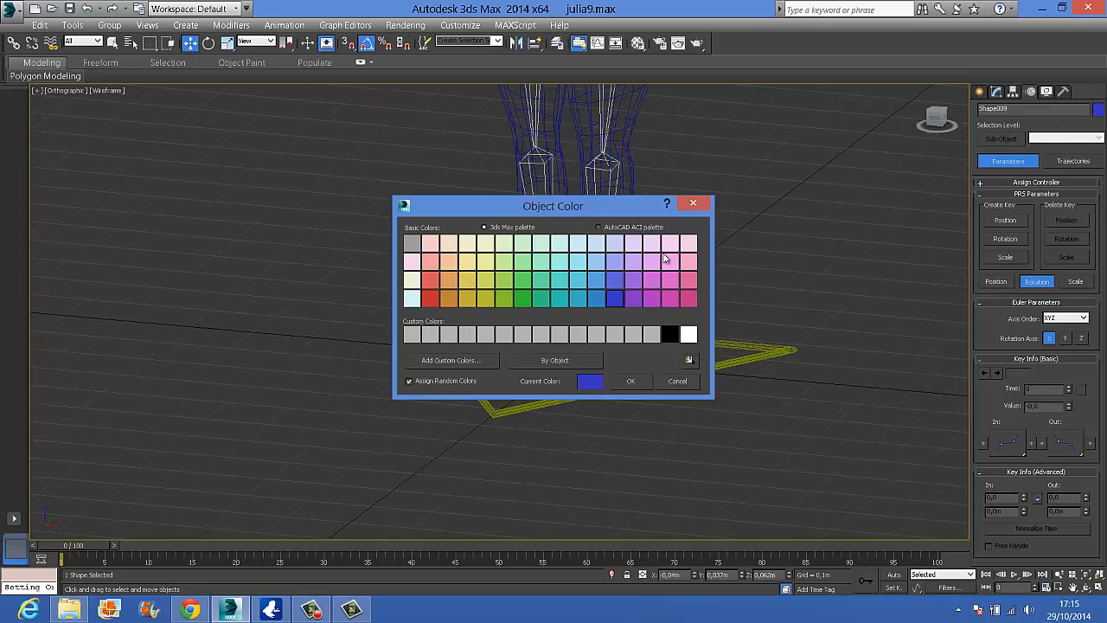
{"action": "left_click", "coordinate": [523, 298]}
{"action": "left_click", "coordinate": [631, 380]}
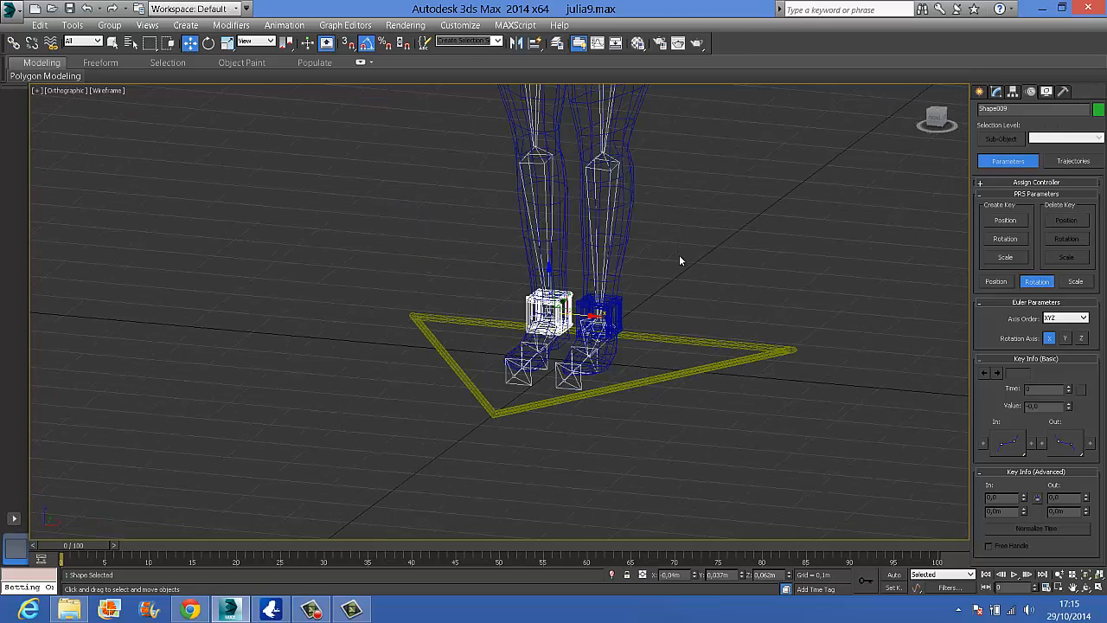
Copy the green ankle control box up the right leg and align the copy with the shin bone at the knee
{"action": "middle_click_drag", "start_coordinate": [679, 254], "coordinate": [657, 259], "text": "alt"}
{"action": "left_click_drag", "start_coordinate": [542, 313], "coordinate": [535, 169], "text": "shift"}
{"action": "left_click", "coordinate": [554, 363]}
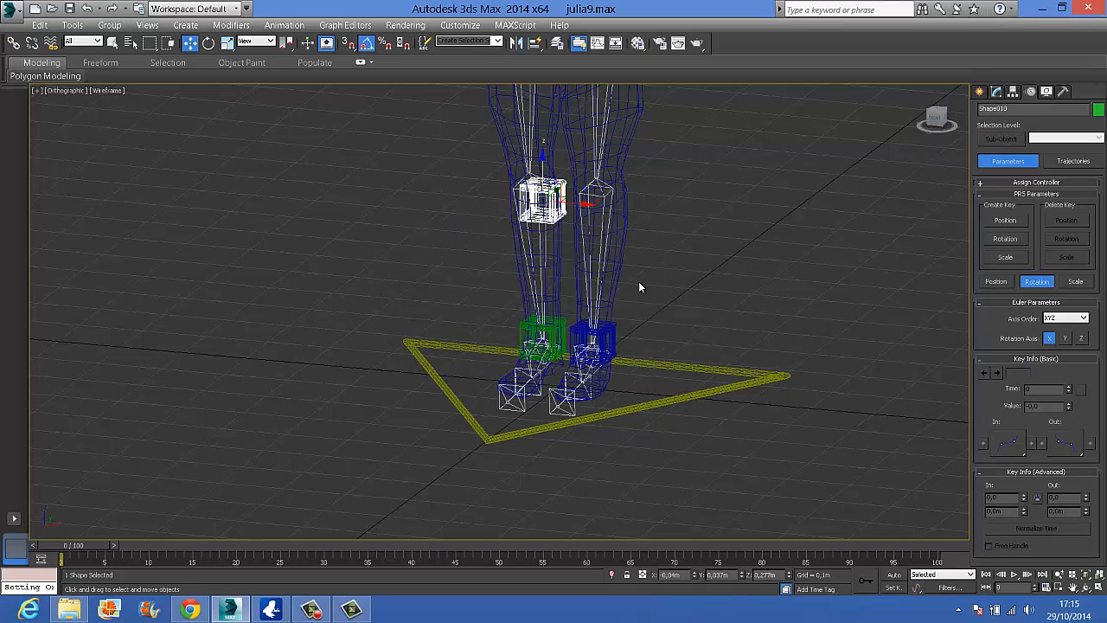
{"action": "middle_click_drag", "start_coordinate": [640, 288], "coordinate": [690, 329]}
{"action": "left_click_drag", "start_coordinate": [553, 226], "coordinate": [540, 198]}
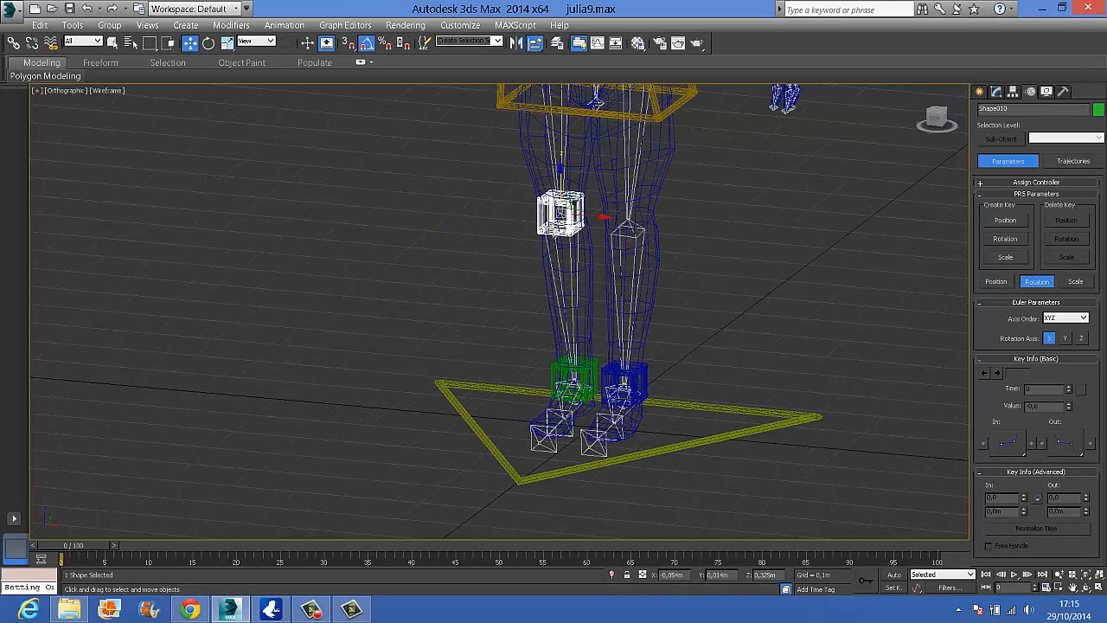
Shrink the right knee control box by uniformly scaling all of its spline vertices
{"action": "left_click", "coordinate": [996, 91]}
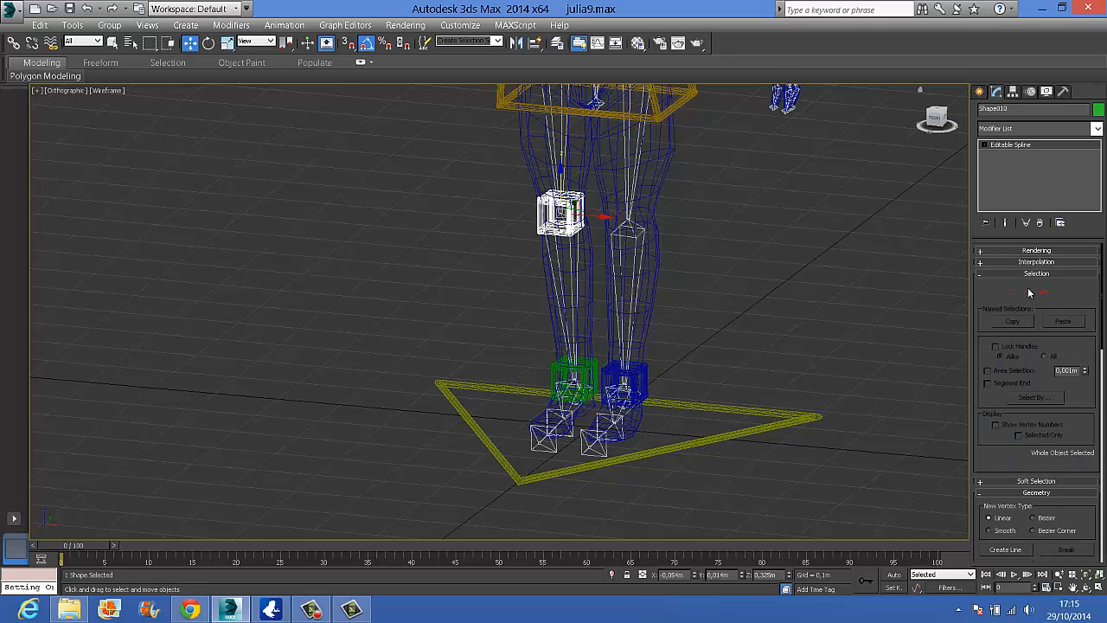
{"action": "left_click", "coordinate": [1015, 292]}
{"action": "left_click_drag", "start_coordinate": [682, 163], "coordinate": [518, 289]}
{"action": "left_click", "coordinate": [224, 44]}
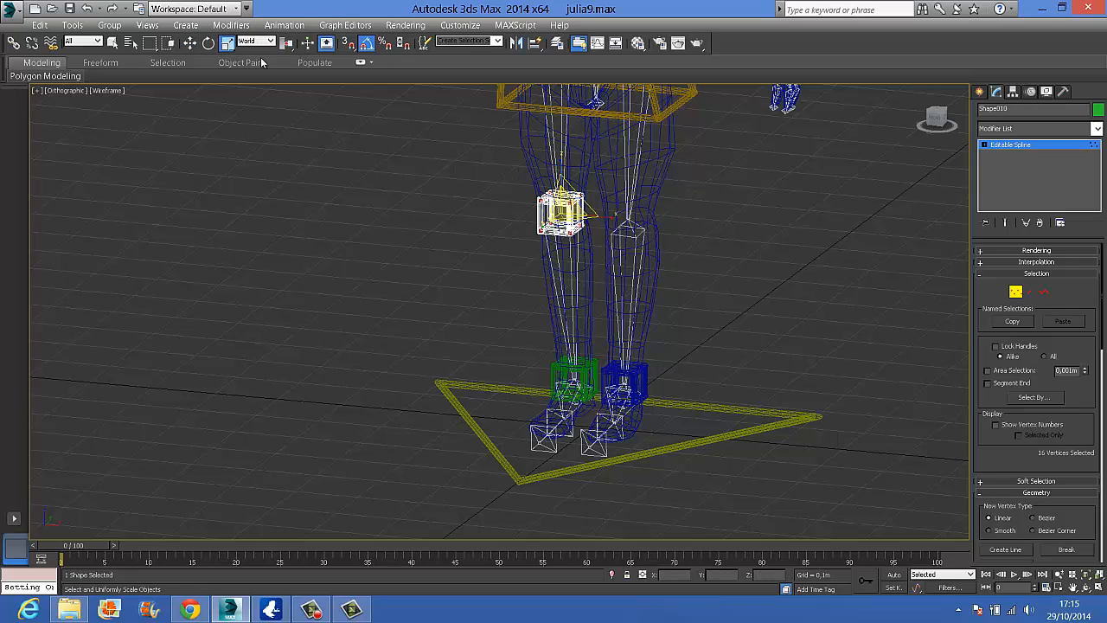
{"action": "left_click_drag", "start_coordinate": [574, 230], "coordinate": [621, 256]}
{"action": "left_click", "coordinate": [1013, 291]}
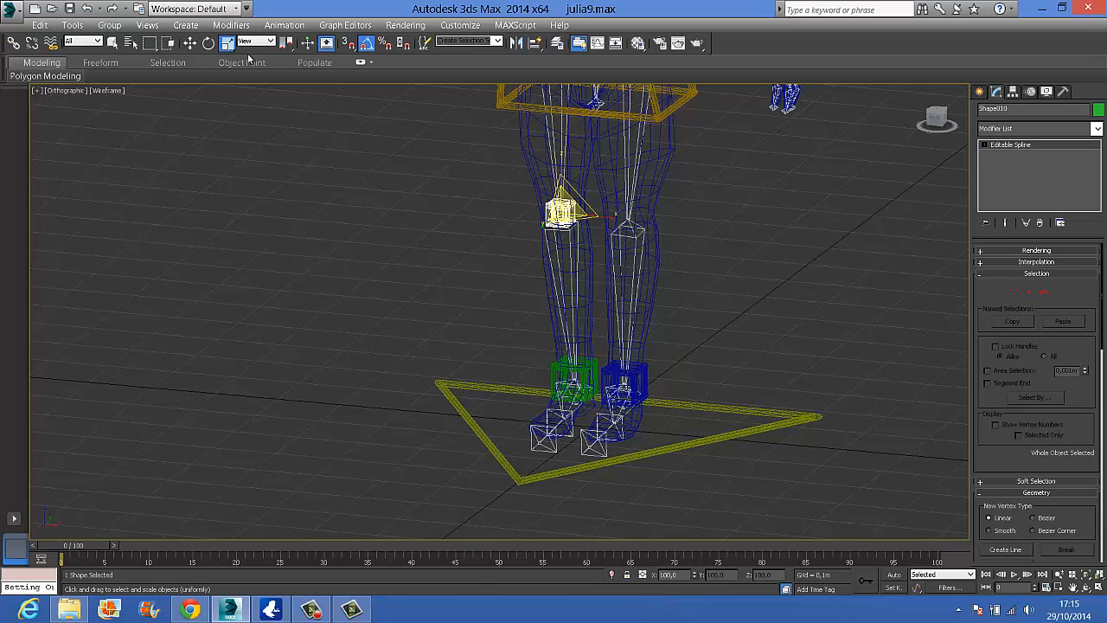
Copy the right knee control box across to the left knee and align the copy to the left shin bone
{"action": "left_click", "coordinate": [190, 42]}
{"action": "left_click_drag", "start_coordinate": [596, 215], "coordinate": [662, 228], "text": "shift"}
{"action": "left_click", "coordinate": [571, 364]}
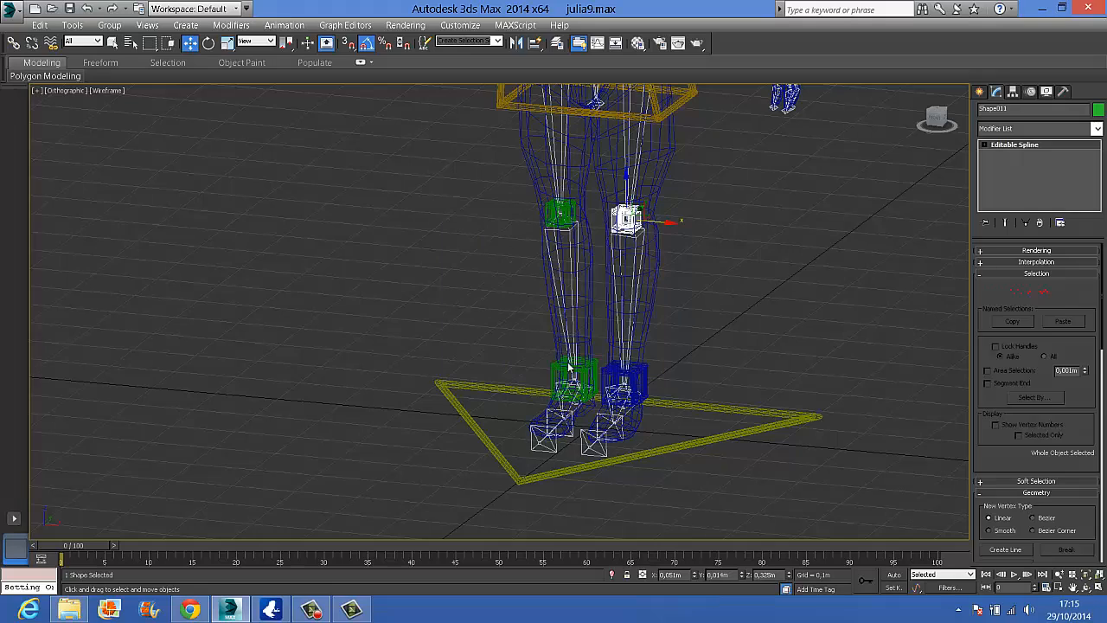
{"action": "left_click", "coordinate": [534, 44]}
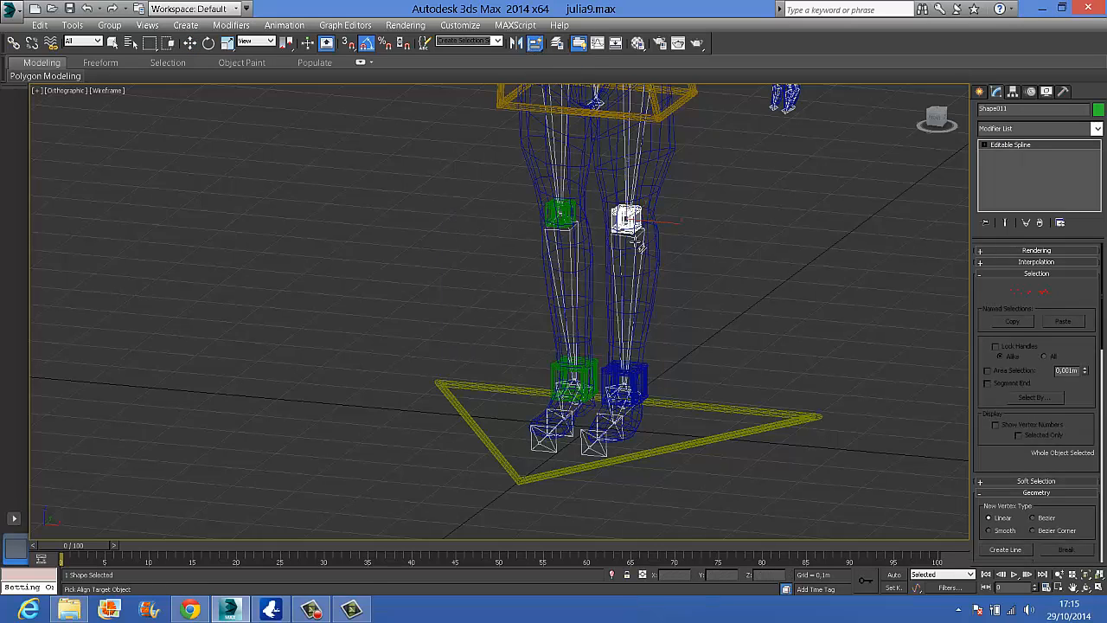
{"action": "left_click", "coordinate": [635, 245]}
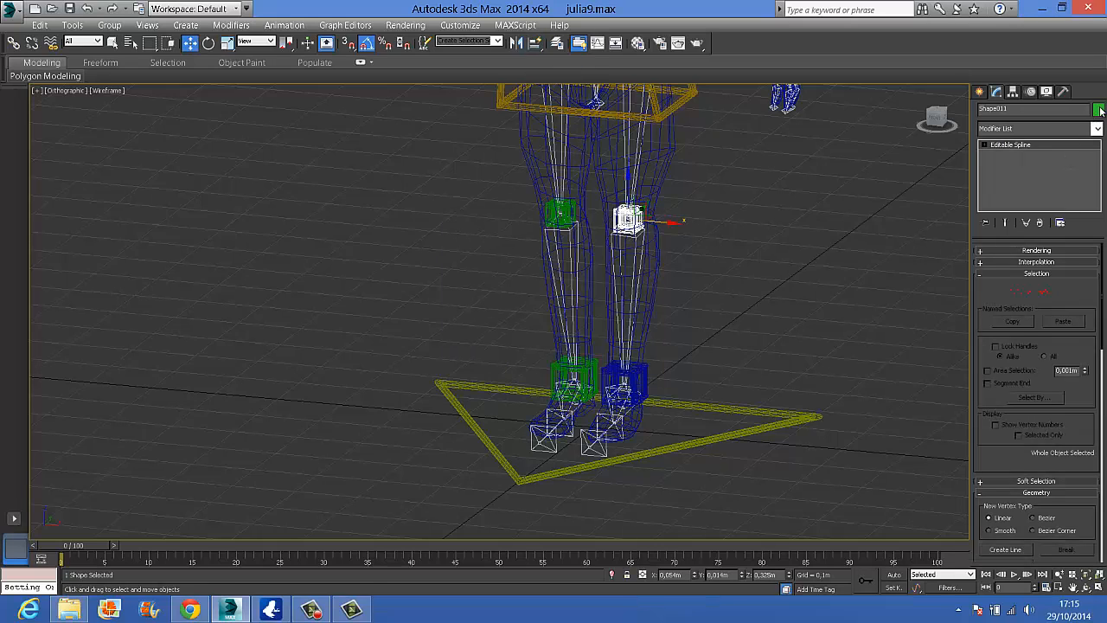
Change the object color of the left knee control box to blue
{"action": "left_click", "coordinate": [1098, 109]}
{"action": "left_click", "coordinate": [611, 298]}
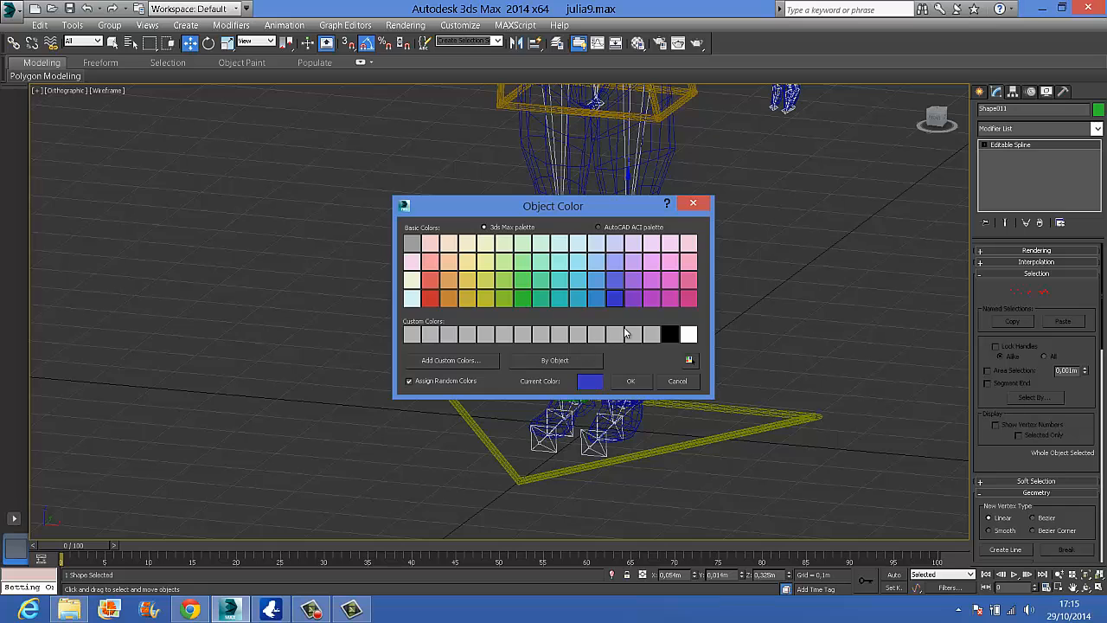
{"action": "left_click", "coordinate": [632, 381]}
{"action": "left_click", "coordinate": [708, 277]}
Move both knee control boxes together about -0.233 m along the Y axis, out in front of the knees
{"action": "left_click", "coordinate": [562, 213]}
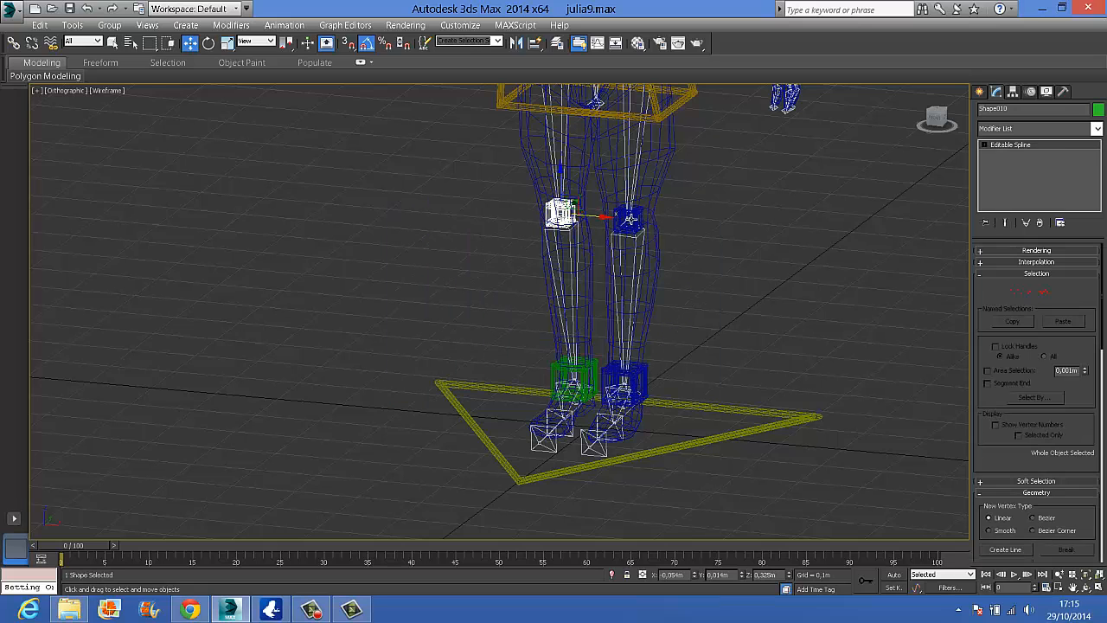
{"action": "left_click", "coordinate": [630, 220], "text": "ctrl"}
{"action": "middle_click_drag", "start_coordinate": [667, 264], "coordinate": [570, 282], "text": "alt"}
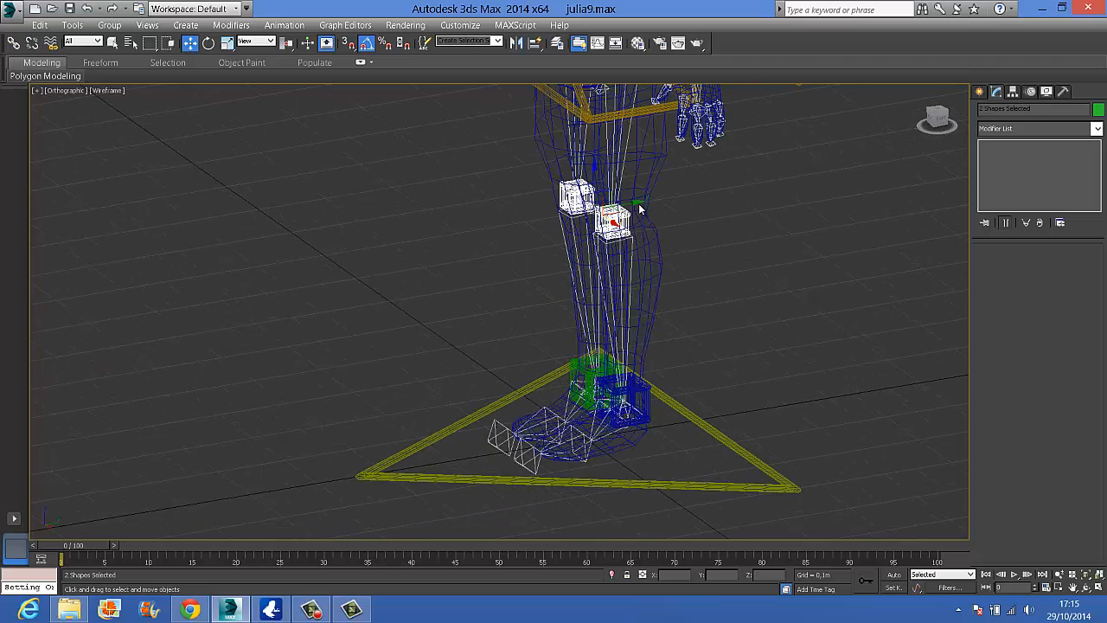
{"action": "left_click_drag", "start_coordinate": [631, 204], "coordinate": [470, 220]}
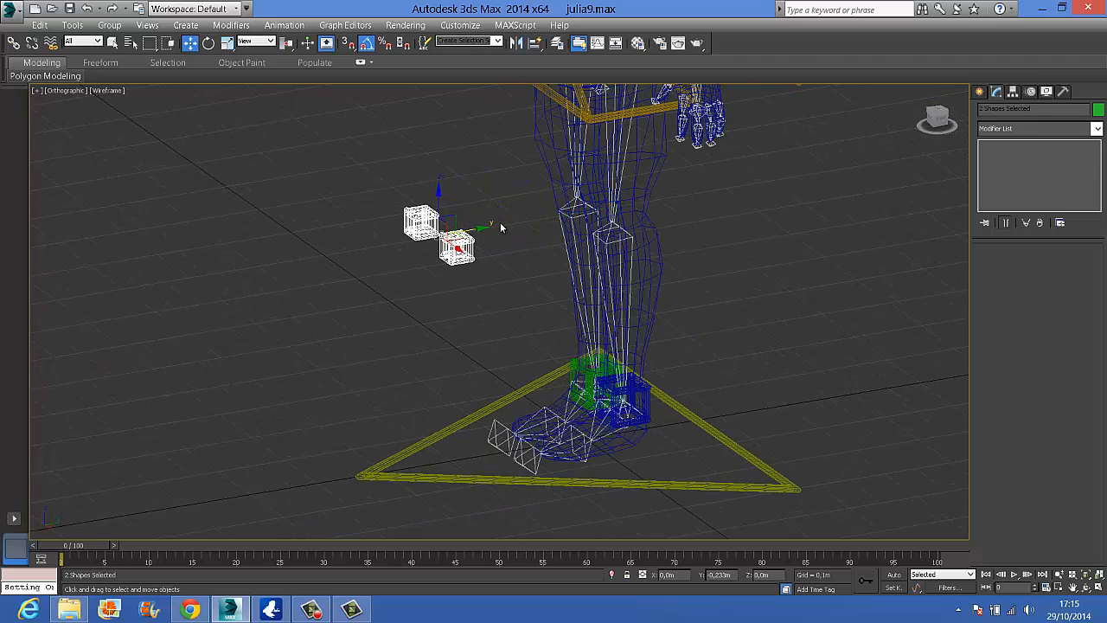
Add an IK solver chain from the left thigh bone to the left ankle bone
{"action": "middle_click_drag", "start_coordinate": [611, 260], "coordinate": [609, 257], "text": "alt"}
{"action": "middle_click_drag", "start_coordinate": [648, 328], "coordinate": [714, 383], "text": "alt"}
{"action": "scroll", "coordinate": [701, 367], "scroll_direction": "down", "scroll_amount": 4}
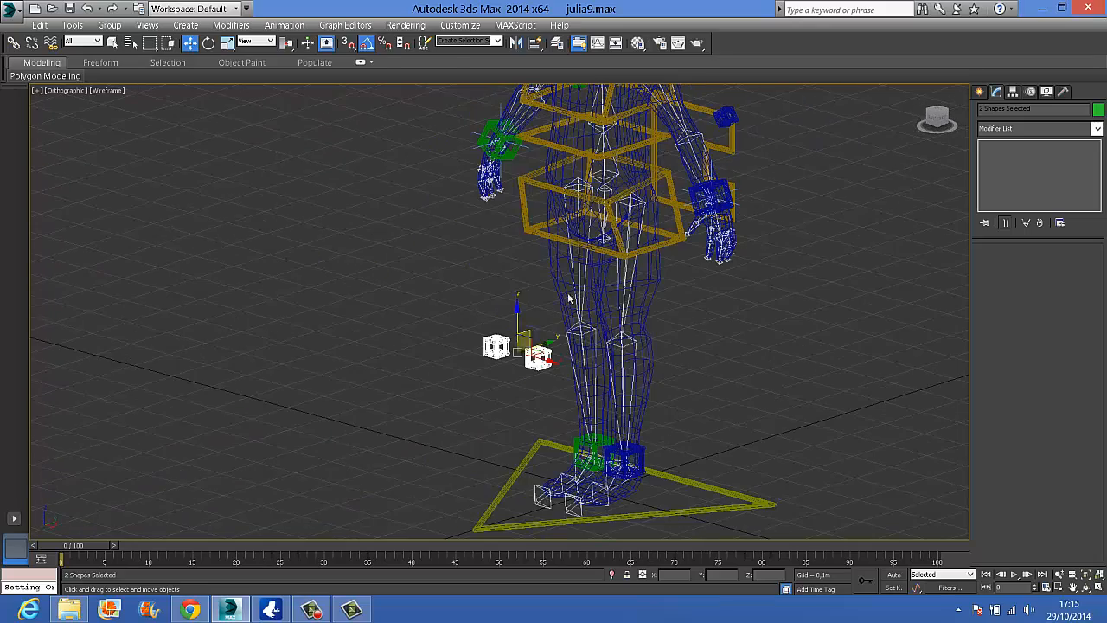
{"action": "left_click", "coordinate": [630, 208]}
{"action": "left_click", "coordinate": [284, 25]}
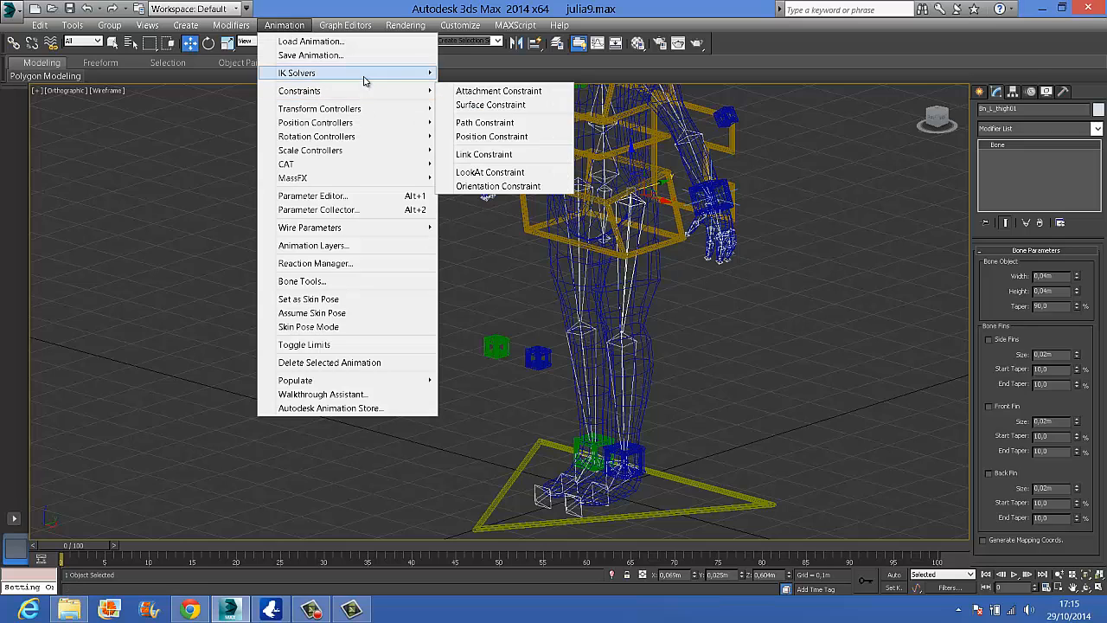
{"action": "mouse_move", "coordinate": [374, 76]}
{"action": "left_click", "coordinate": [467, 76]}
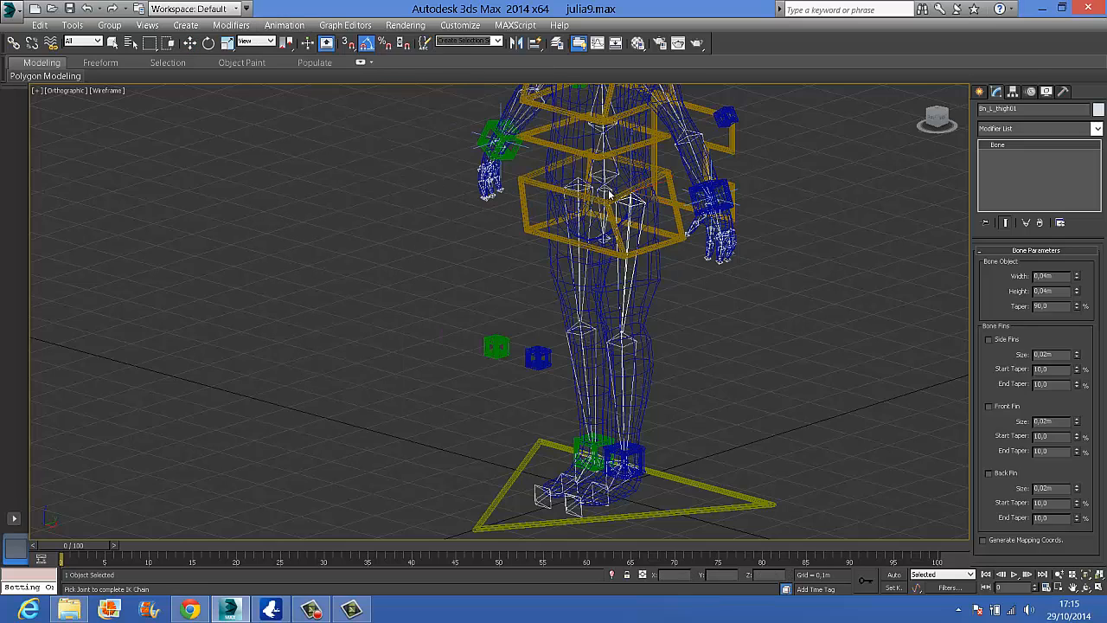
{"action": "scroll", "coordinate": [662, 446], "scroll_direction": "up", "scroll_amount": 8}
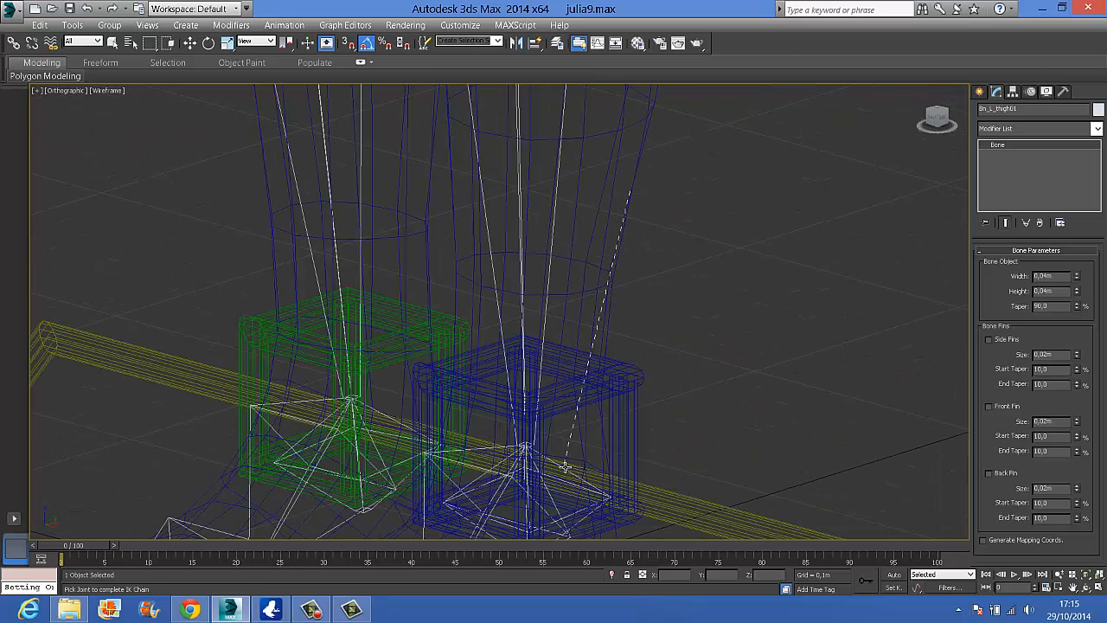
{"action": "left_click", "coordinate": [563, 468]}
Add an IK solver chain from the right thigh bone to the right ankle bone
{"action": "scroll", "coordinate": [563, 468], "scroll_direction": "down", "scroll_amount": 6}
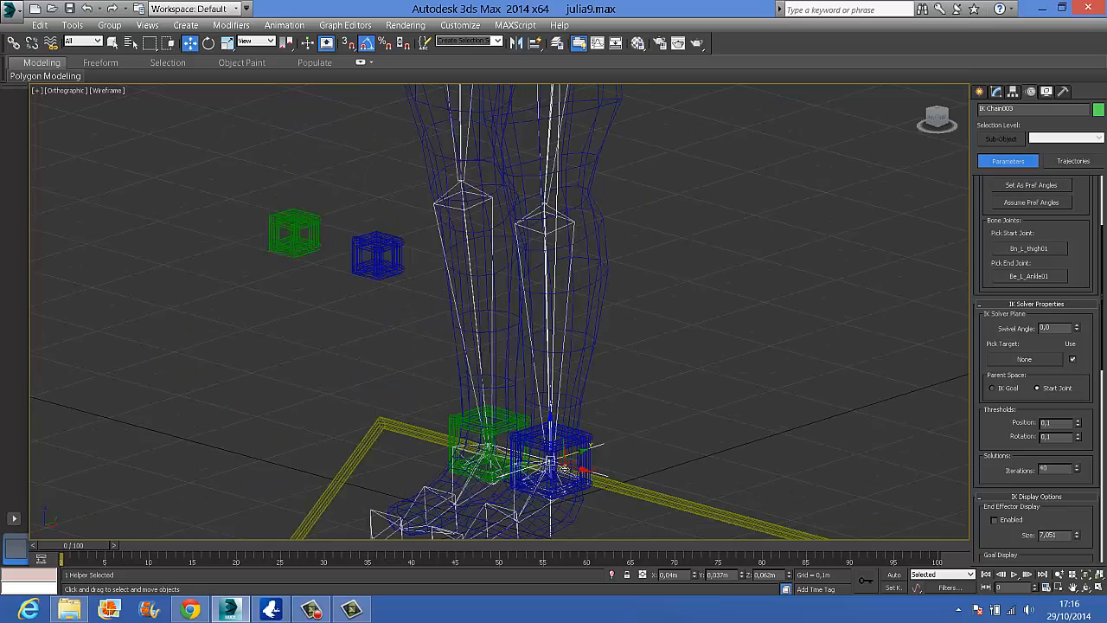
{"action": "left_click", "coordinate": [505, 190]}
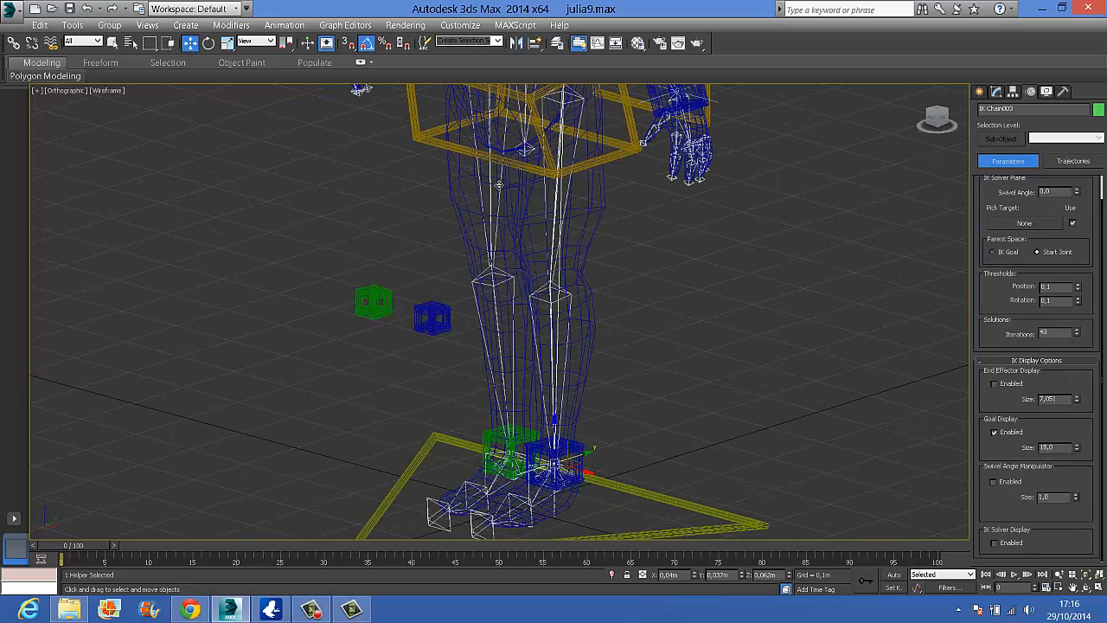
{"action": "left_click", "coordinate": [286, 25]}
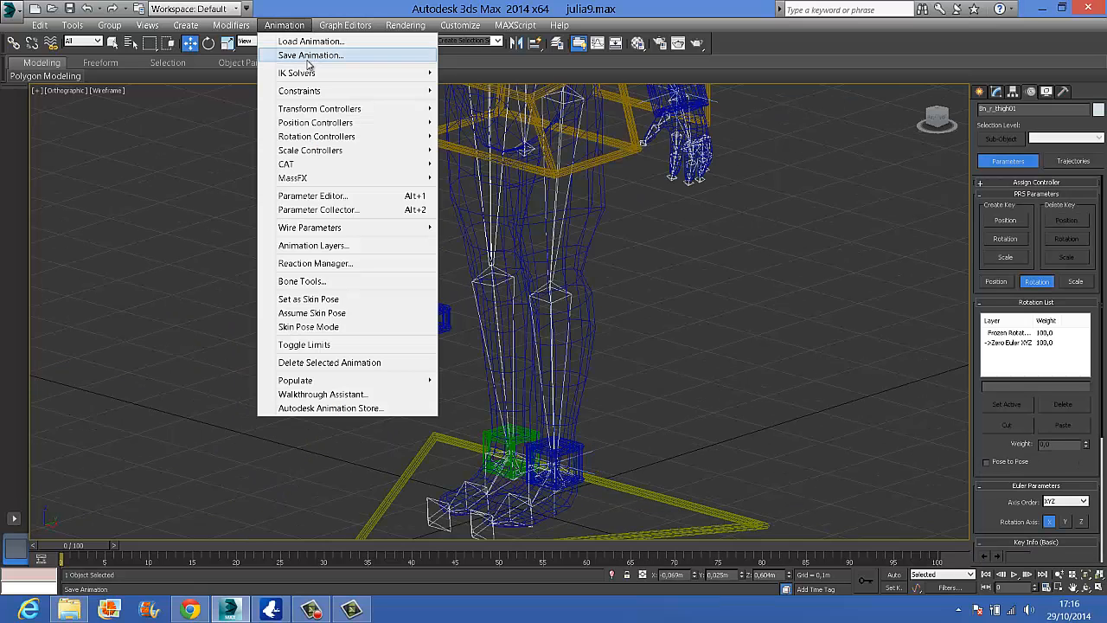
{"action": "mouse_move", "coordinate": [316, 73]}
{"action": "left_click", "coordinate": [471, 73]}
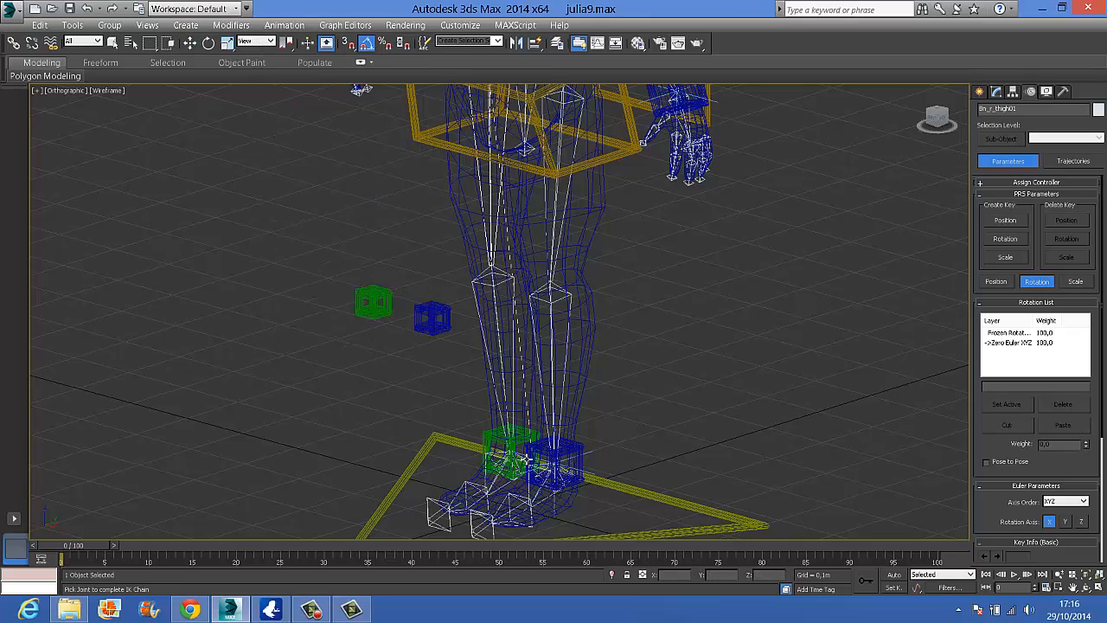
{"action": "scroll", "coordinate": [509, 481], "scroll_direction": "up", "scroll_amount": 8}
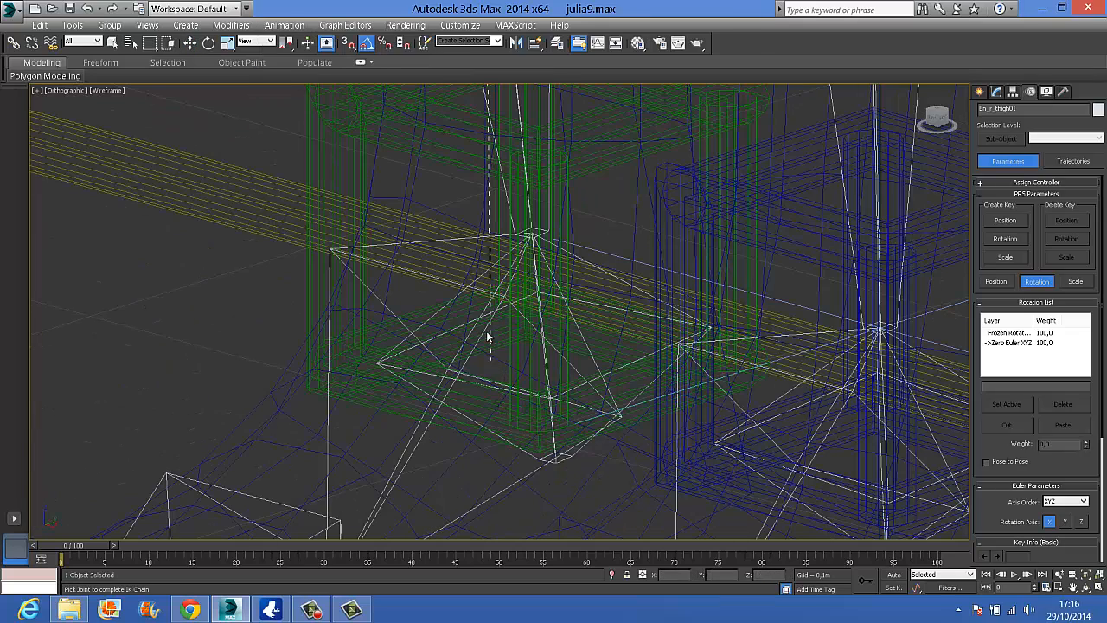
{"action": "left_click", "coordinate": [459, 294]}
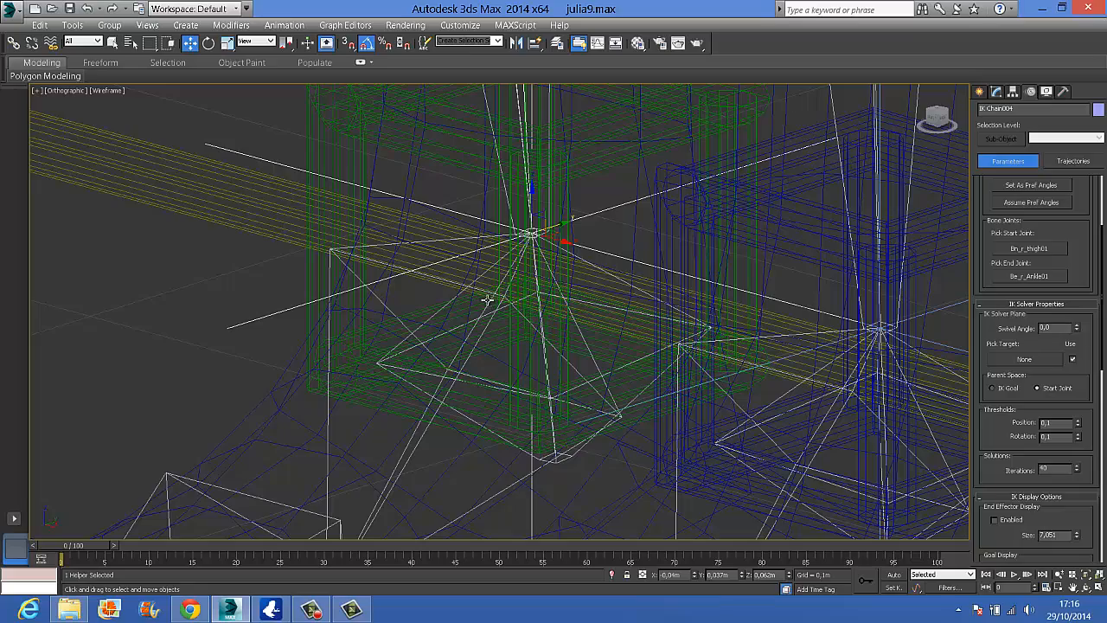
Assign the blue left knee box as the IK solver plane target of the left leg's IK chain
{"action": "scroll", "coordinate": [488, 300], "scroll_direction": "down", "scroll_amount": 8}
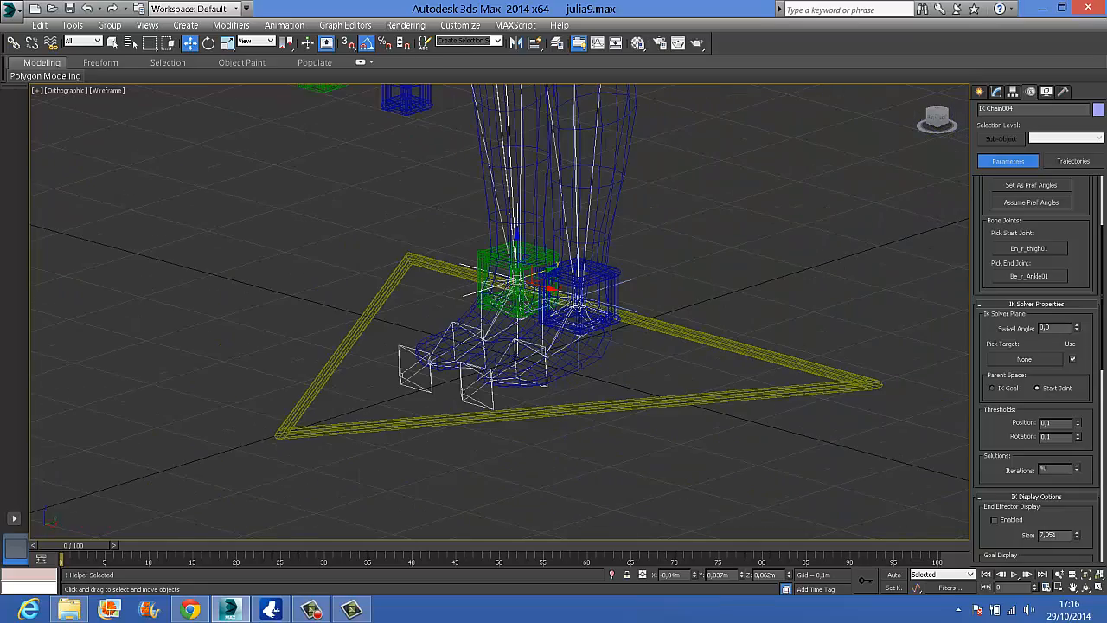
{"action": "middle_click_drag", "start_coordinate": [672, 349], "coordinate": [594, 301], "text": "alt"}
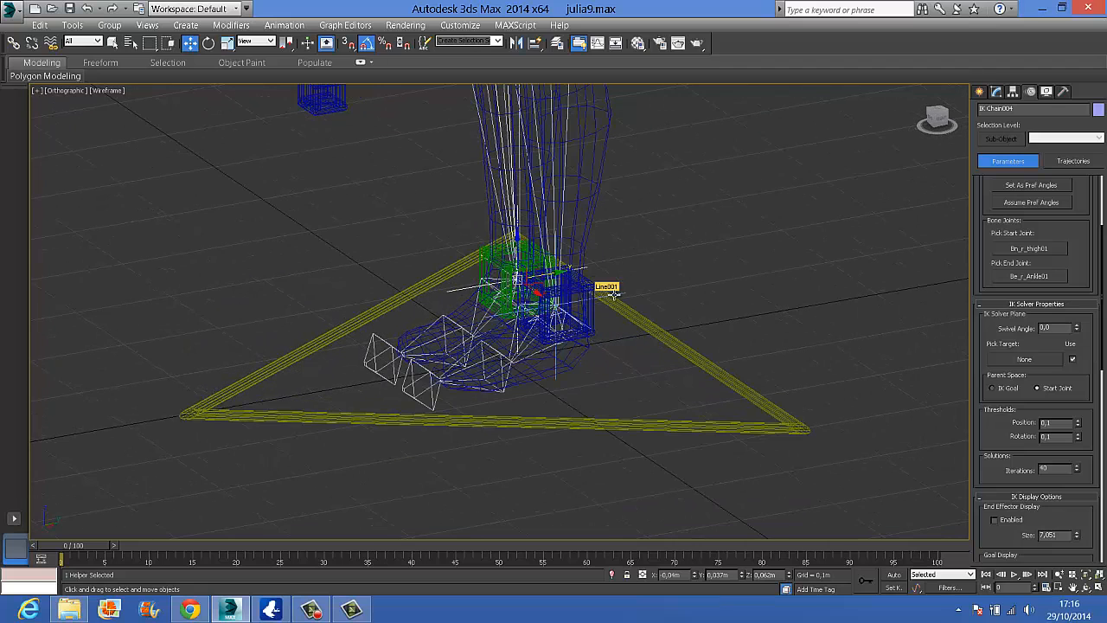
{"action": "middle_click_drag", "start_coordinate": [612, 294], "coordinate": [621, 298]}
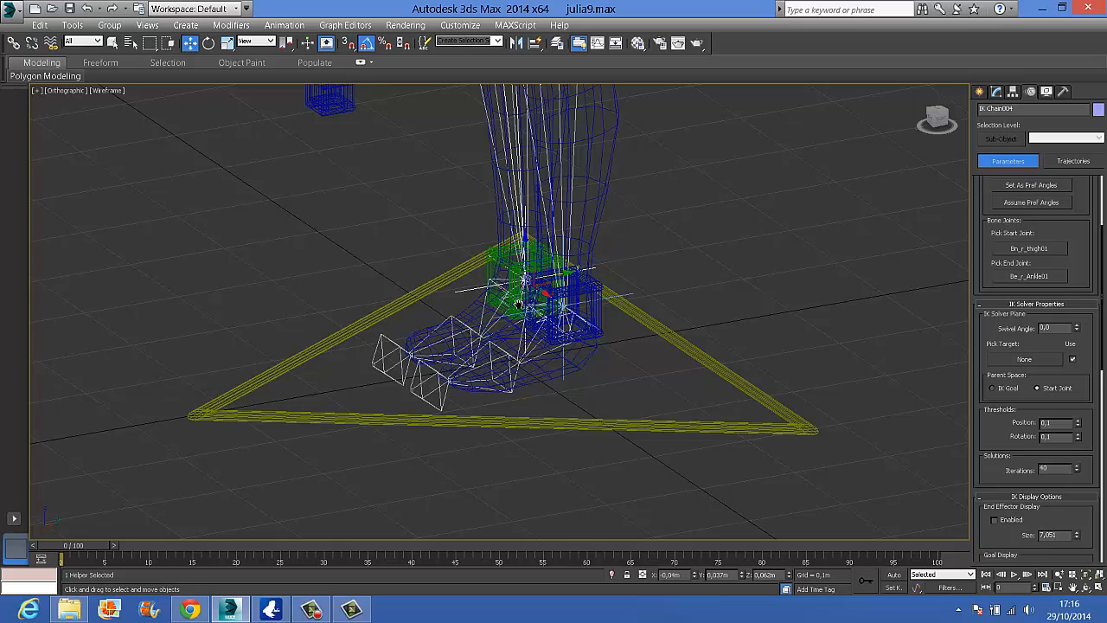
{"action": "middle_click_drag", "start_coordinate": [519, 303], "coordinate": [516, 395]}
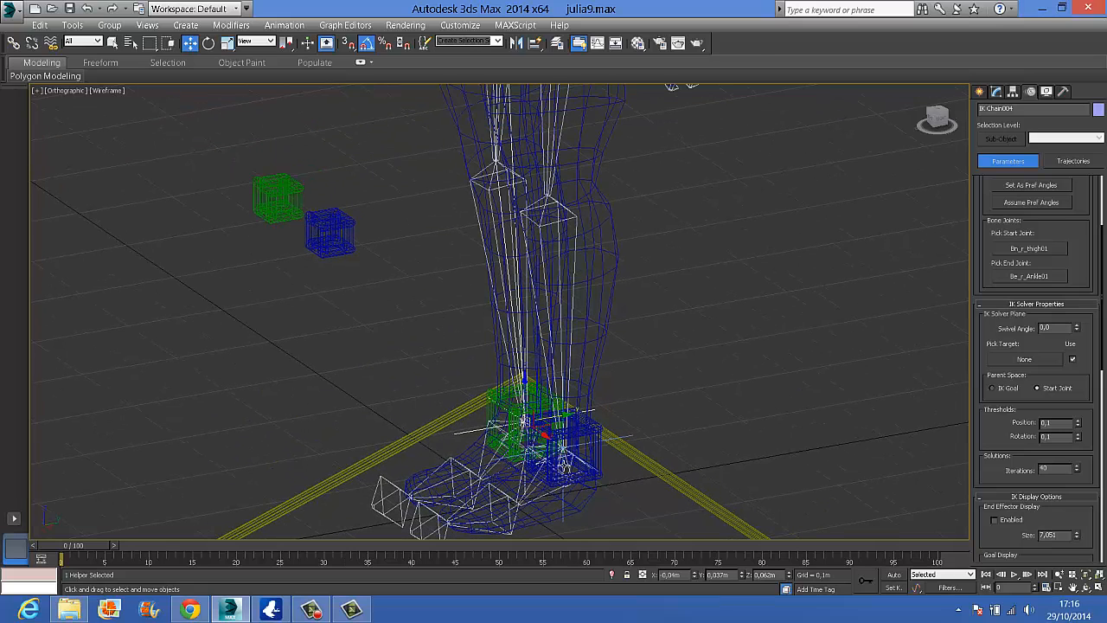
{"action": "left_click", "coordinate": [610, 425]}
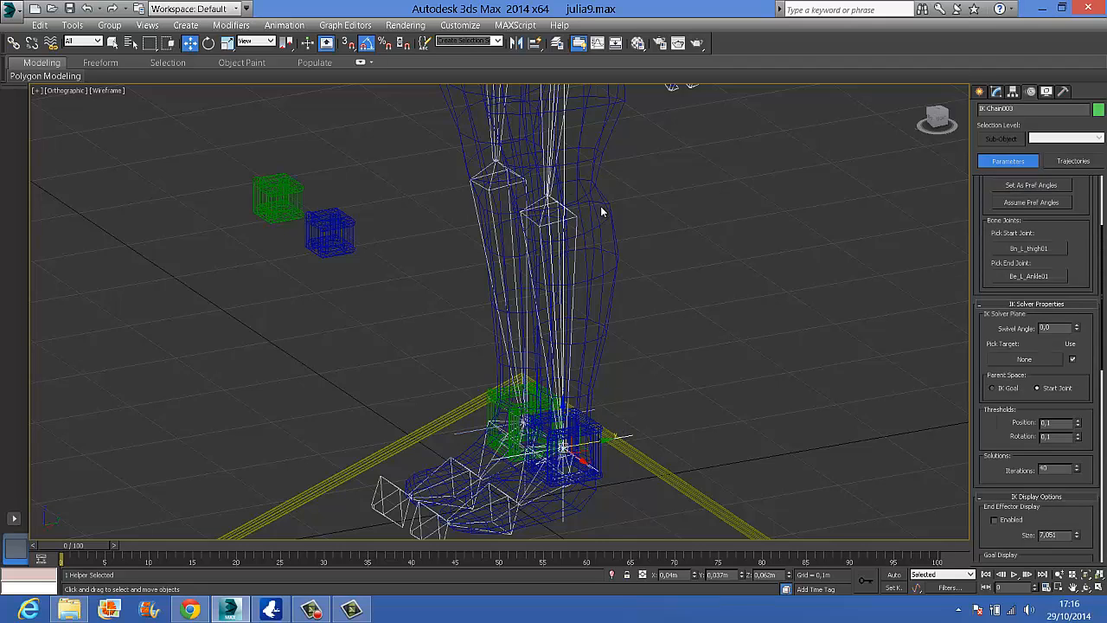
{"action": "left_click", "coordinate": [1037, 360]}
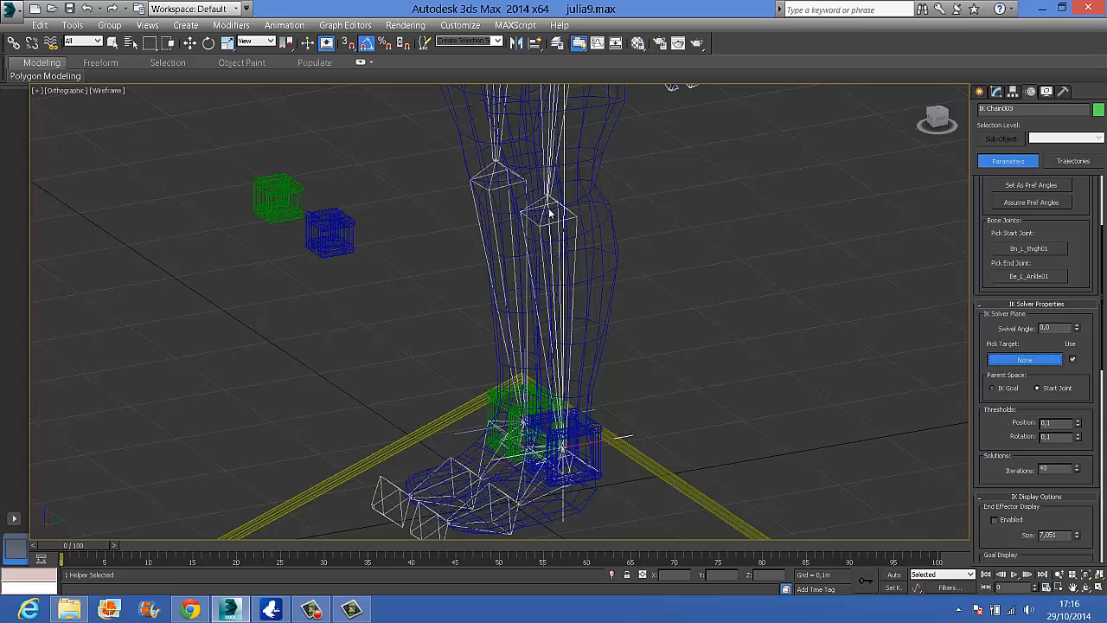
{"action": "left_click", "coordinate": [322, 227]}
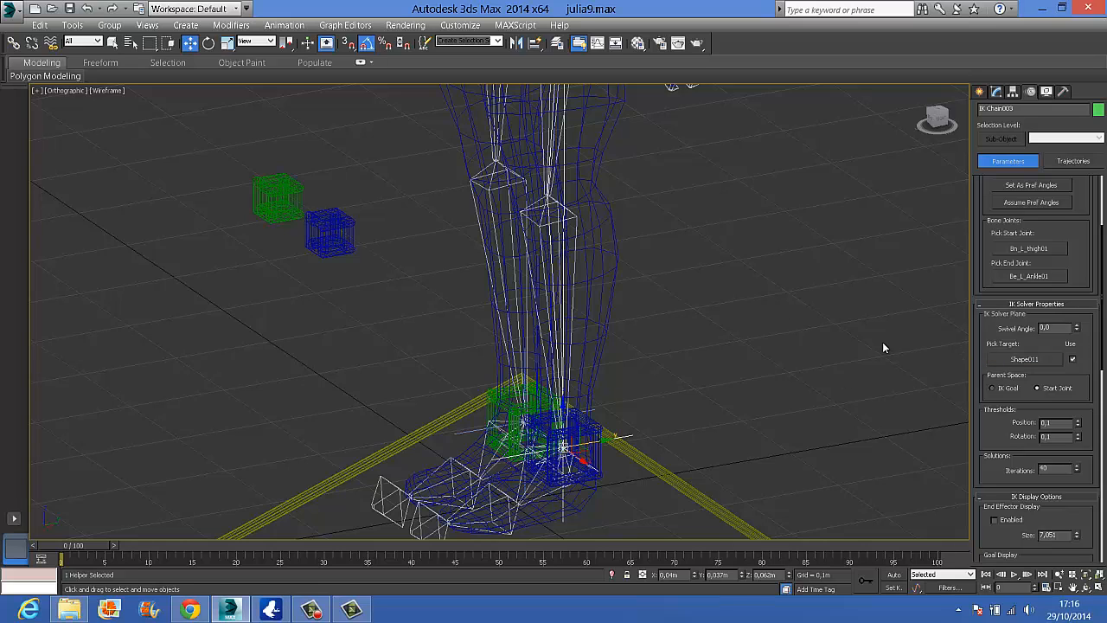
Assign the green right knee box as the IK solver plane target of the right leg's IK chain
{"action": "left_click", "coordinate": [487, 421]}
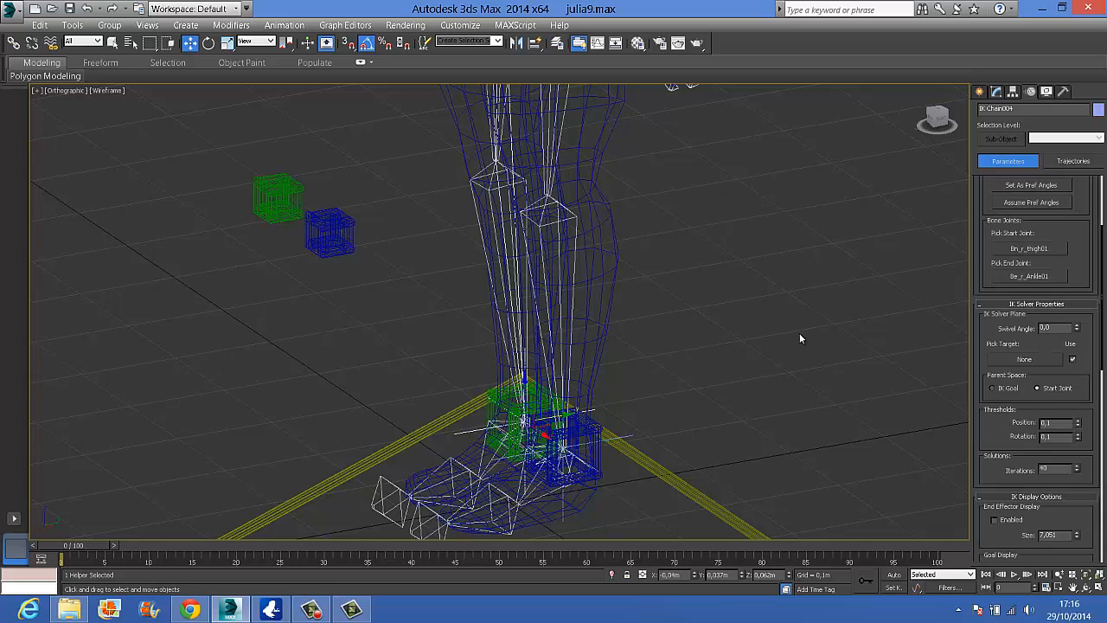
{"action": "left_click", "coordinate": [1042, 360]}
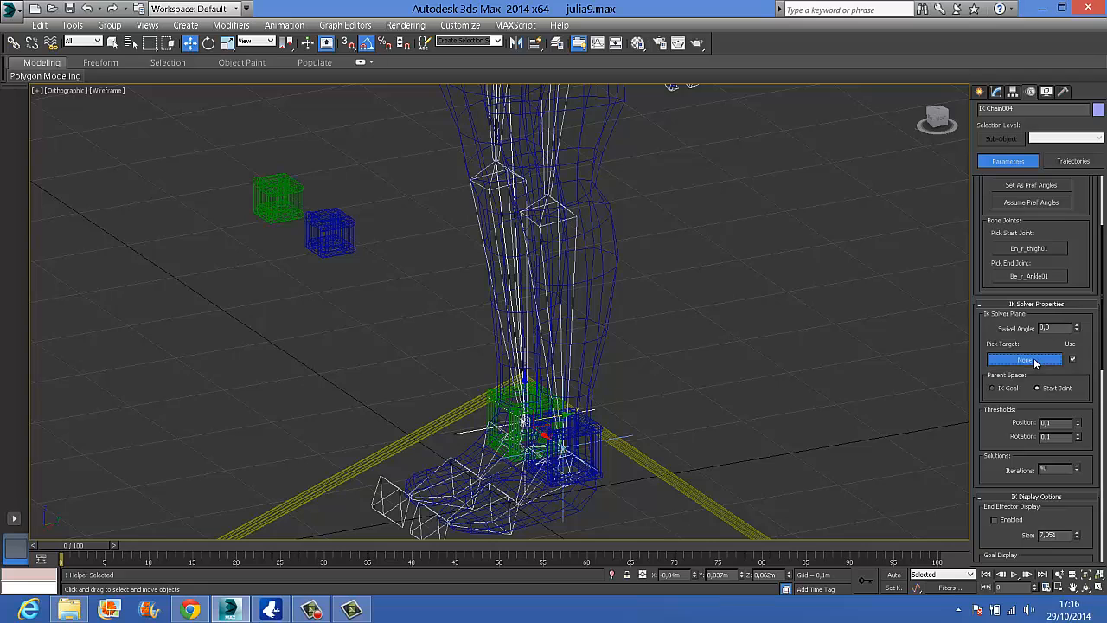
{"action": "left_click", "coordinate": [277, 192]}
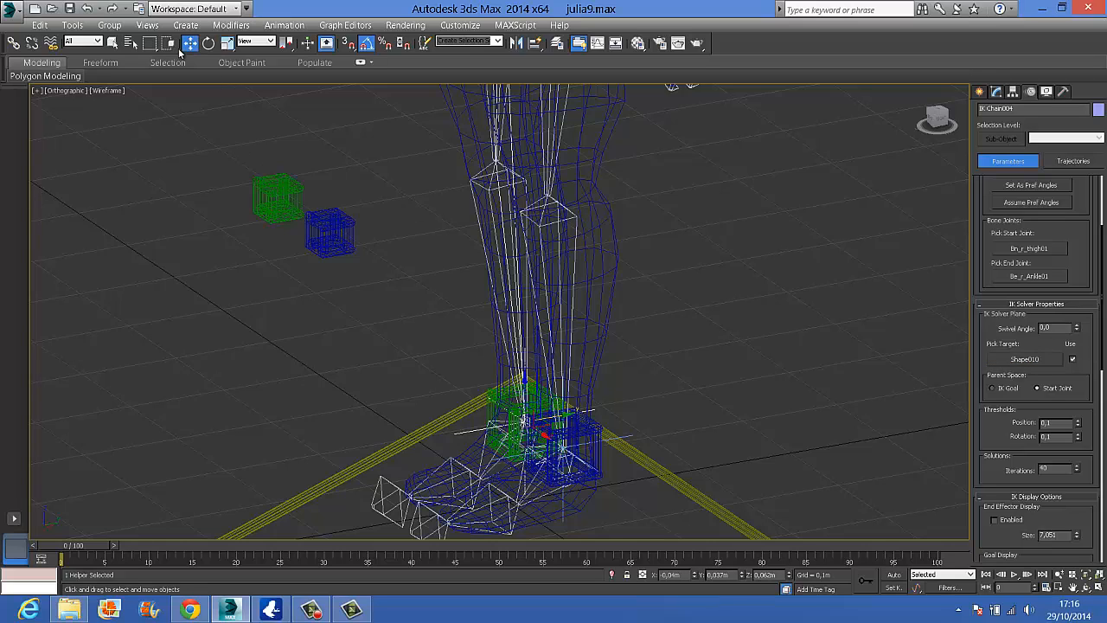
Test the knee targets by moving the blue and green knee boxes in turn, cancelling each move
{"action": "left_click", "coordinate": [336, 227]}
{"action": "left_click_drag", "start_coordinate": [350, 246], "coordinate": [484, 317]}
{"action": "right_click", "coordinate": [484, 317]}
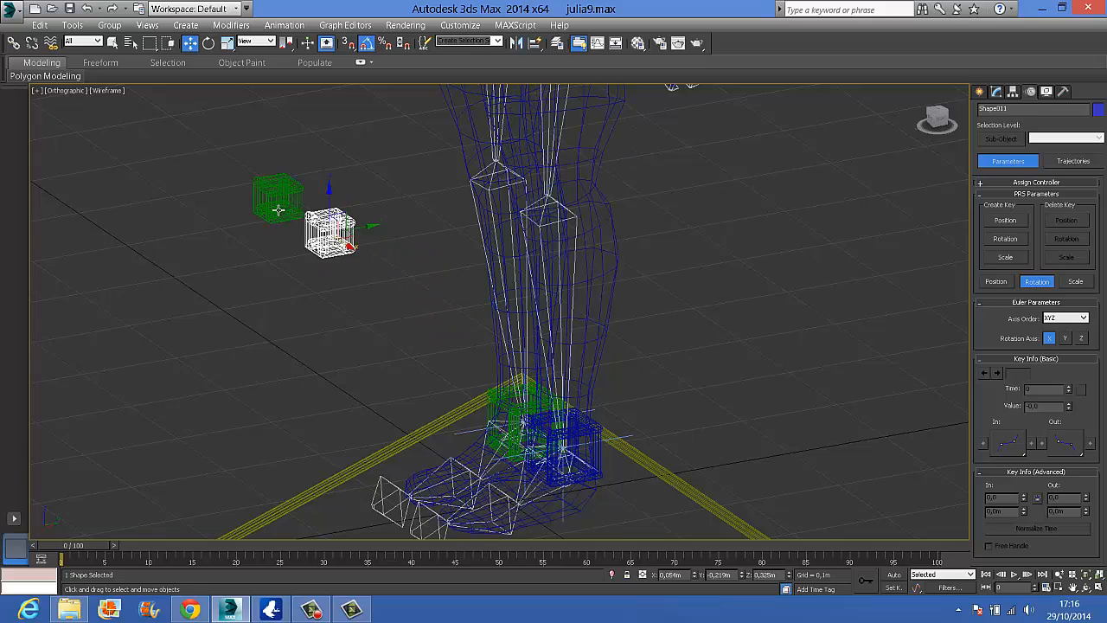
{"action": "left_click", "coordinate": [304, 233]}
{"action": "left_click", "coordinate": [273, 212]}
{"action": "middle_click_drag", "start_coordinate": [327, 252], "coordinate": [411, 262], "text": "alt"}
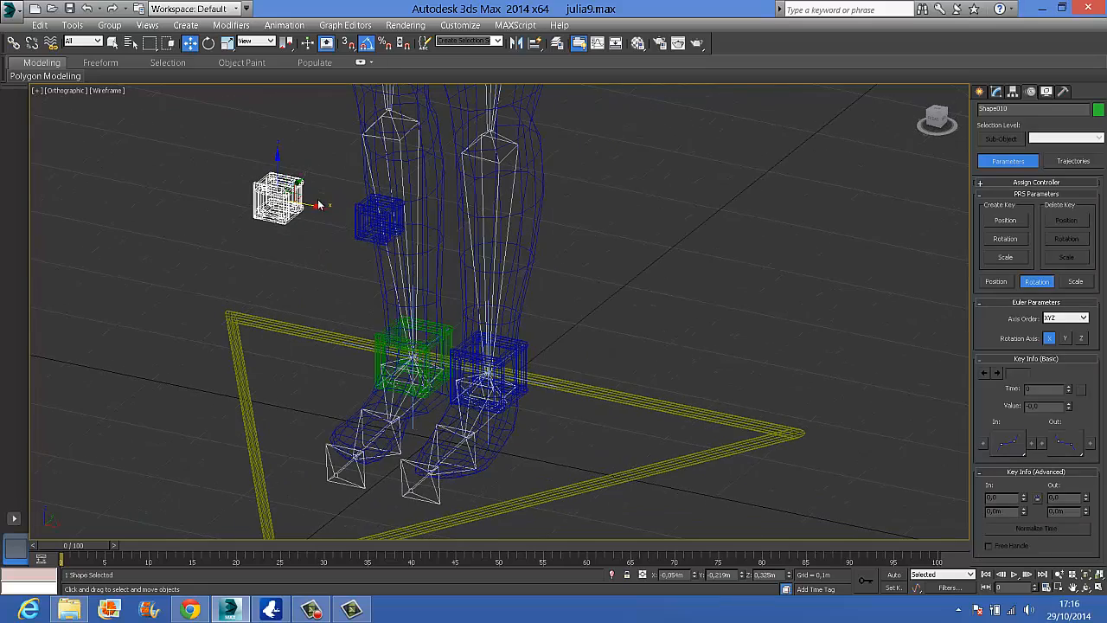
{"action": "left_click_drag", "start_coordinate": [314, 204], "coordinate": [211, 185]}
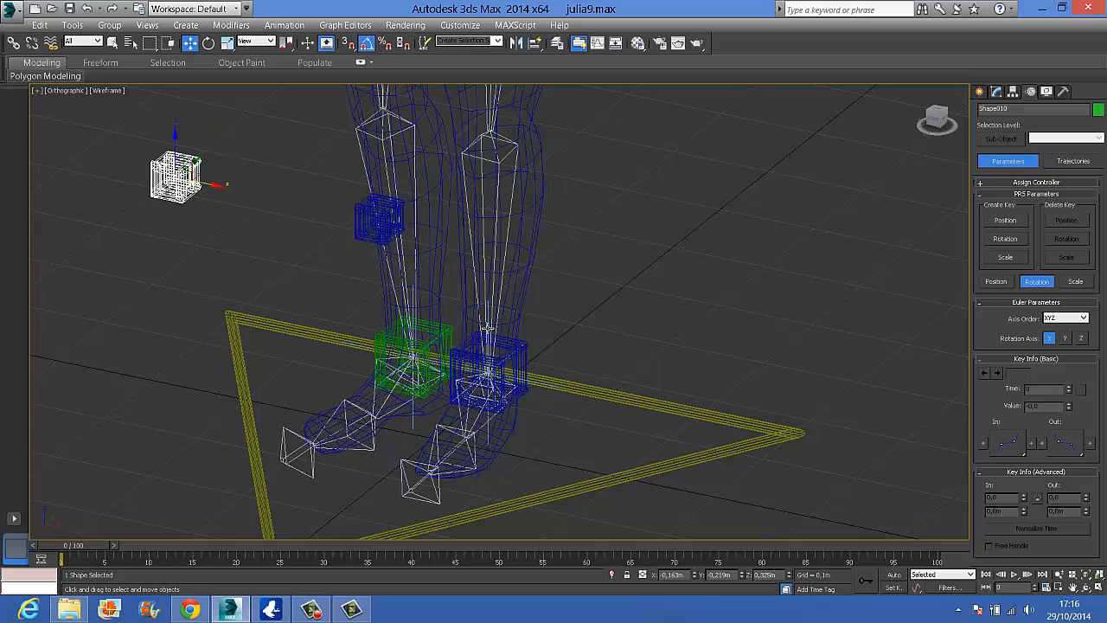
{"action": "right_click", "coordinate": [212, 185]}
{"action": "left_click", "coordinate": [617, 291]}
{"action": "scroll", "coordinate": [617, 291], "scroll_direction": "down", "scroll_amount": 3}
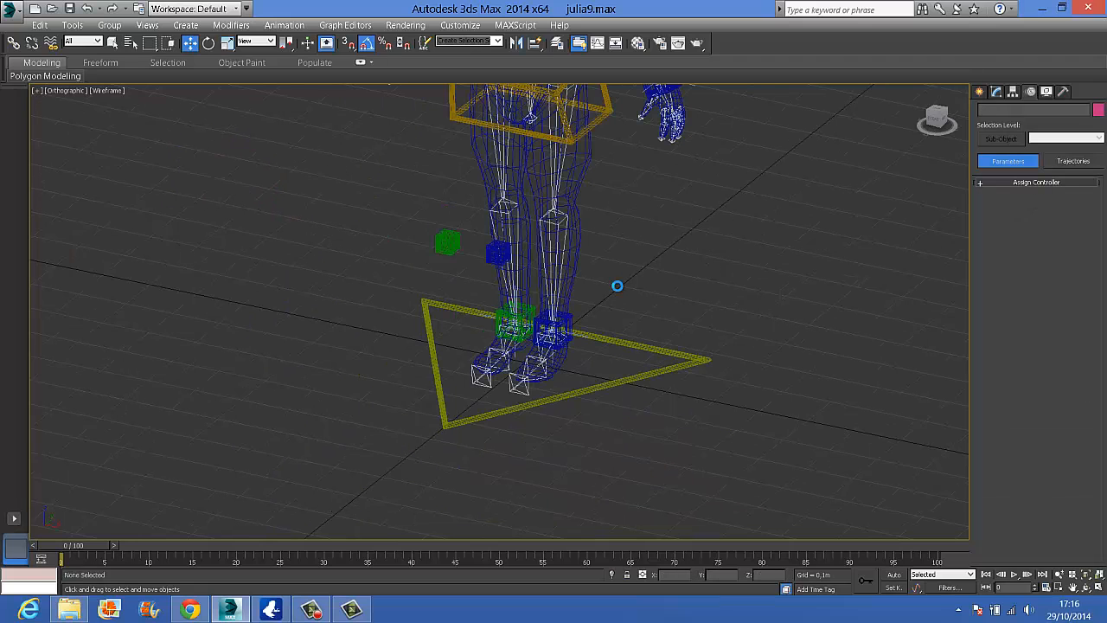
Save the scene as a new file named julia10
{"action": "left_click", "coordinate": [14, 9]}
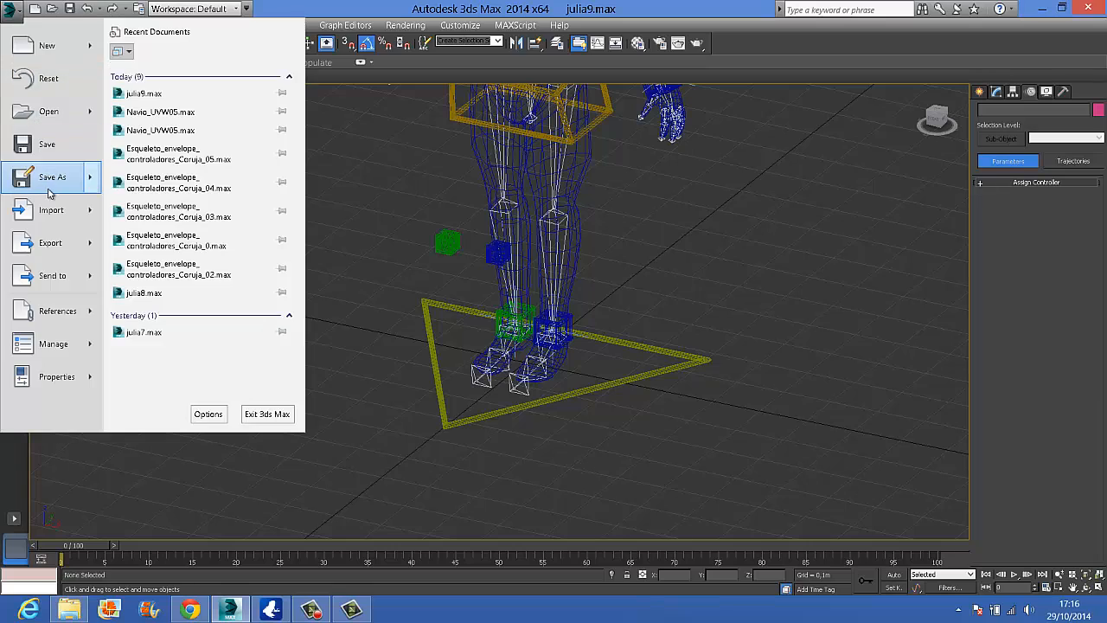
{"action": "left_click", "coordinate": [38, 179]}
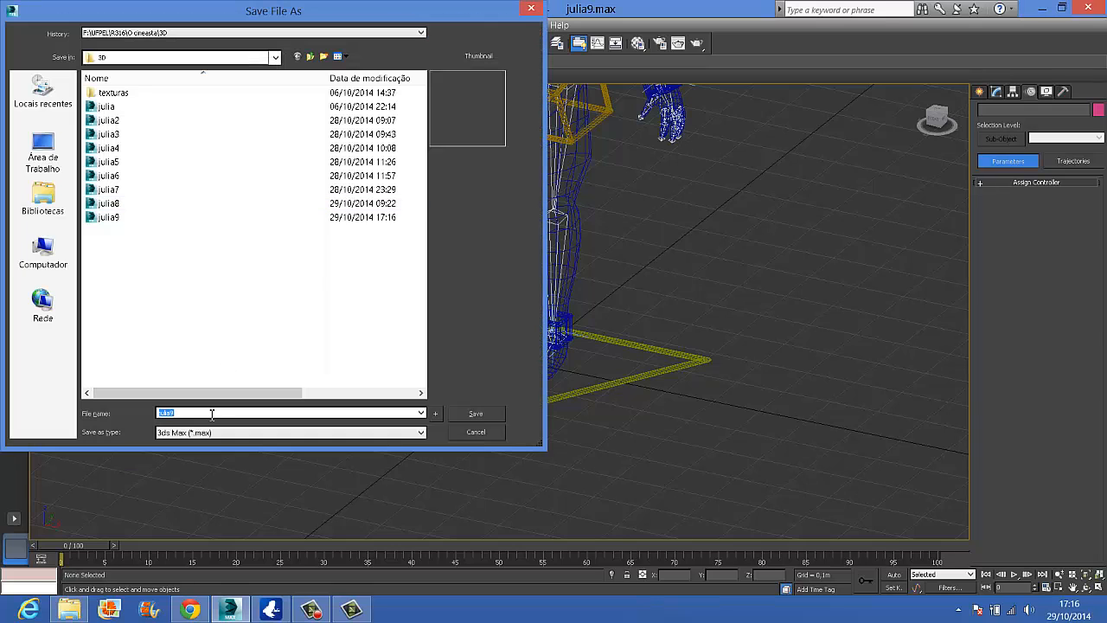
{"action": "key", "text": "BackSpace"}
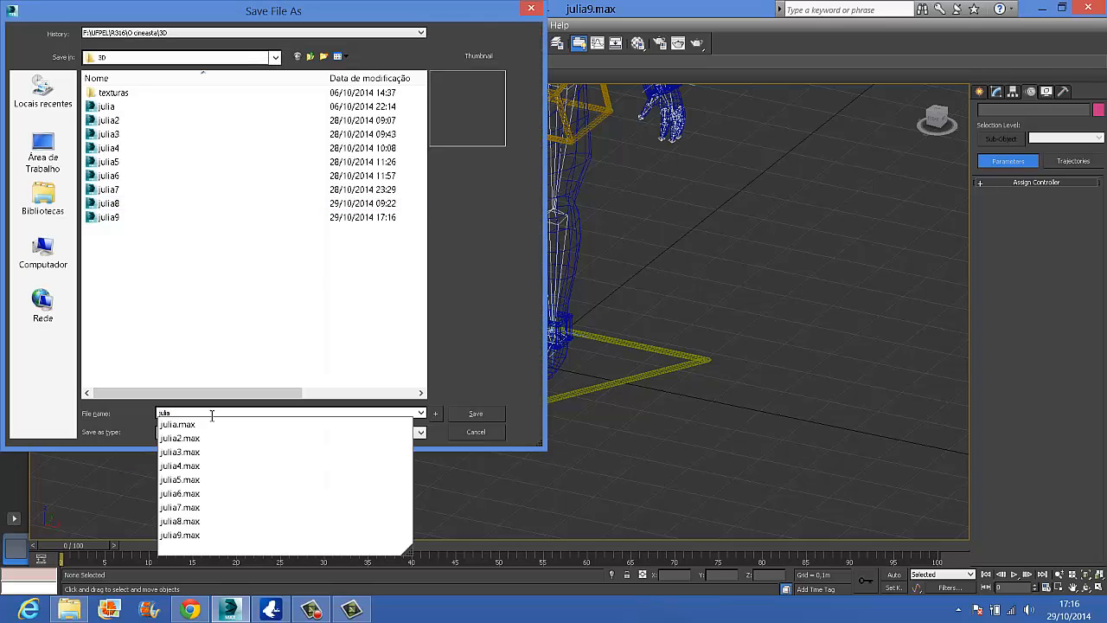
{"action": "type", "text": "10"}
{"action": "key", "text": "Return"}
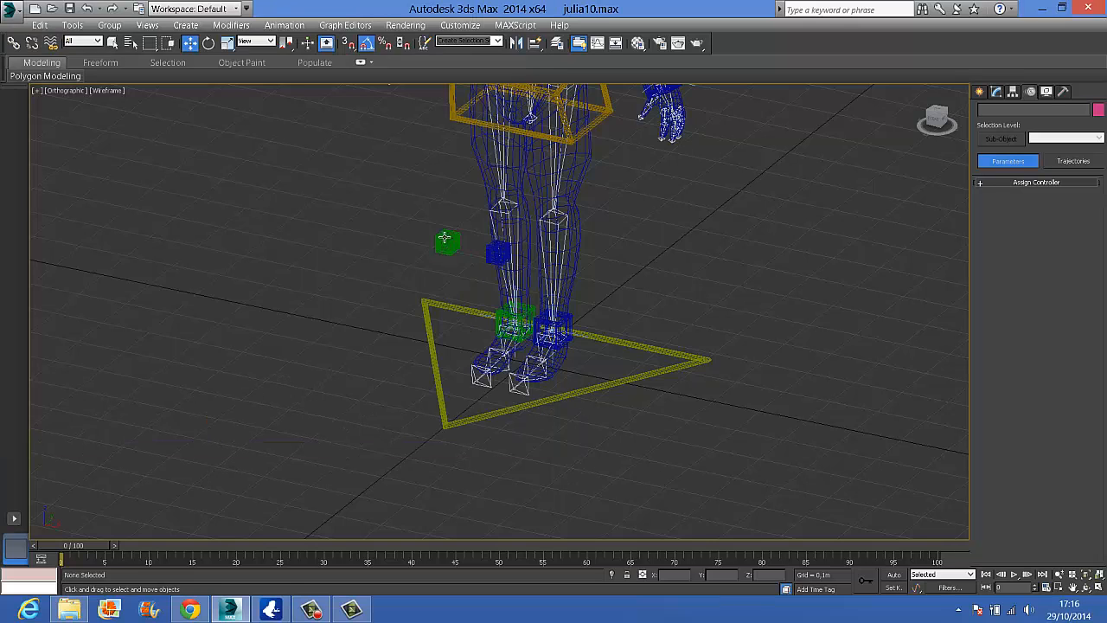
Freeze the transforms of the four leg control boxes, both ankles and both knees, and clear the selection
{"action": "middle_click_drag", "start_coordinate": [580, 365], "coordinate": [486, 539]}
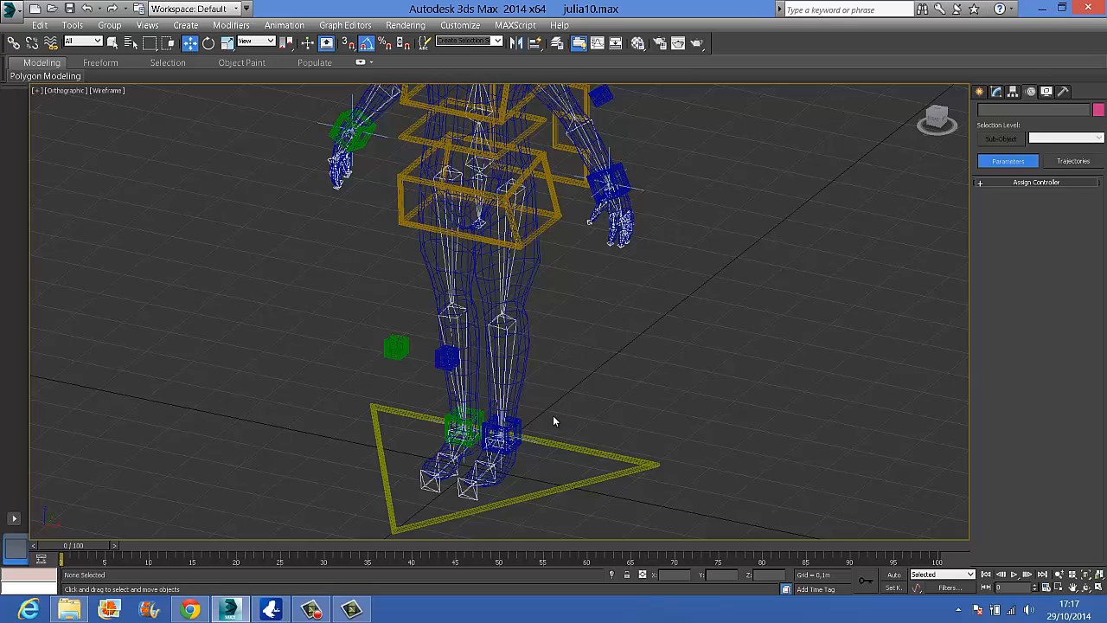
{"action": "left_click", "coordinate": [504, 427]}
{"action": "left_click", "coordinate": [519, 428]}
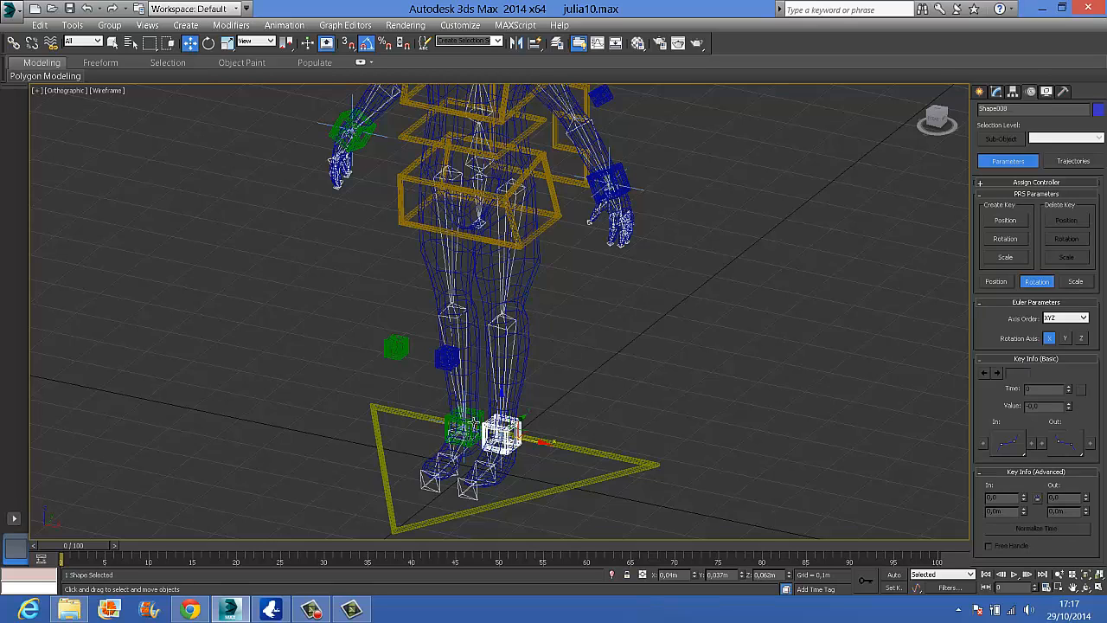
{"action": "left_click", "coordinate": [474, 422], "text": "ctrl"}
{"action": "left_click", "coordinate": [447, 355], "text": "ctrl"}
{"action": "left_click", "coordinate": [396, 346], "text": "ctrl"}
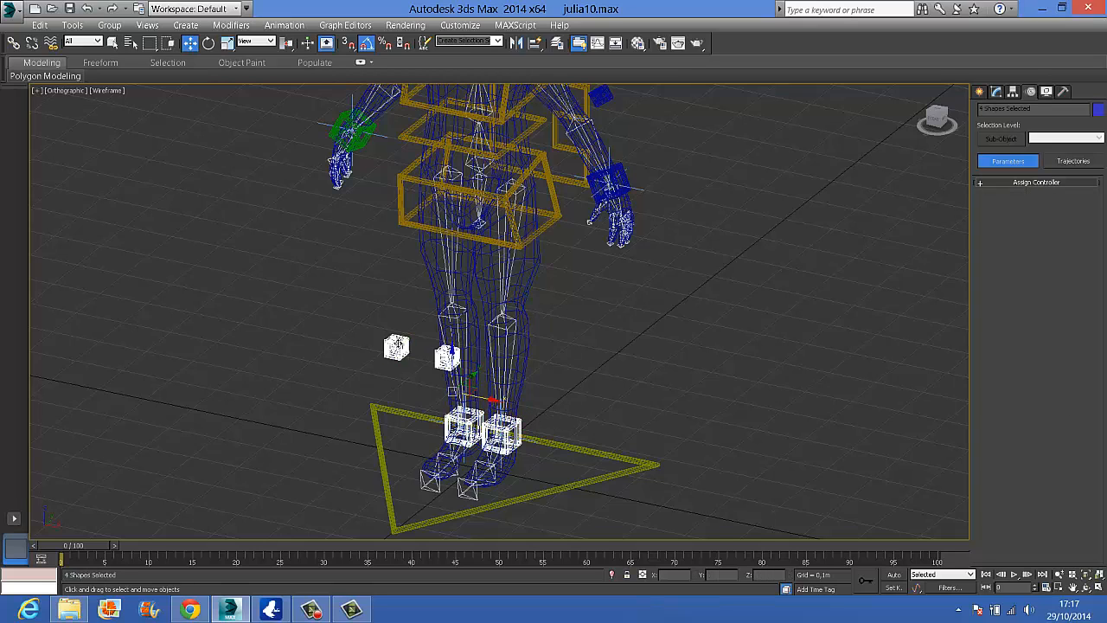
{"action": "right_click", "coordinate": [396, 346]}
{"action": "left_click", "coordinate": [365, 304]}
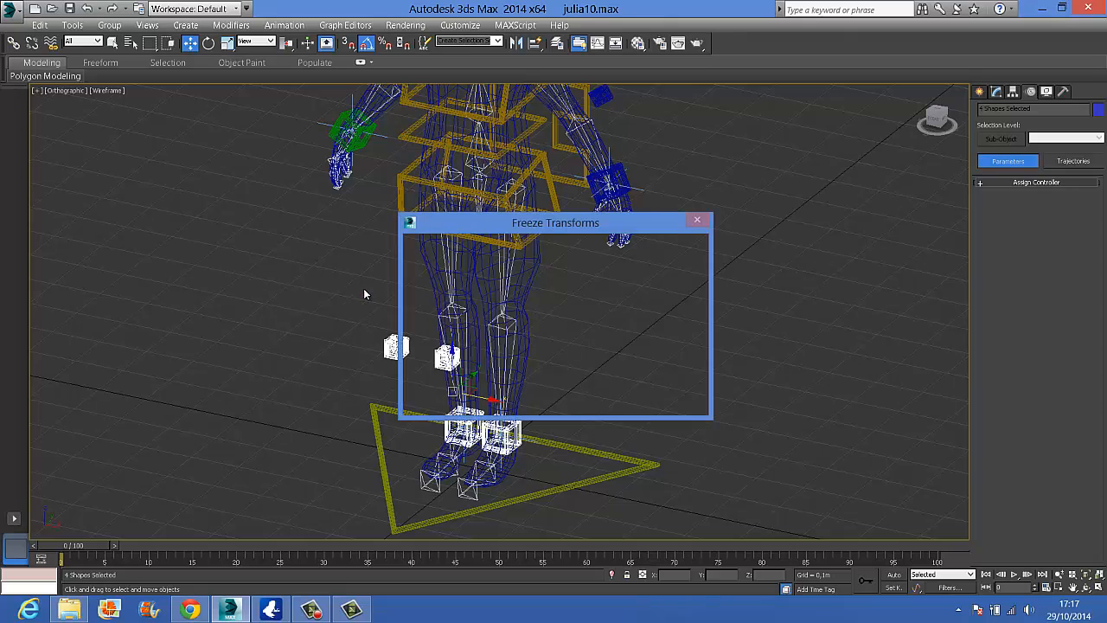
{"action": "left_click", "coordinate": [621, 394]}
{"action": "left_click", "coordinate": [608, 367]}
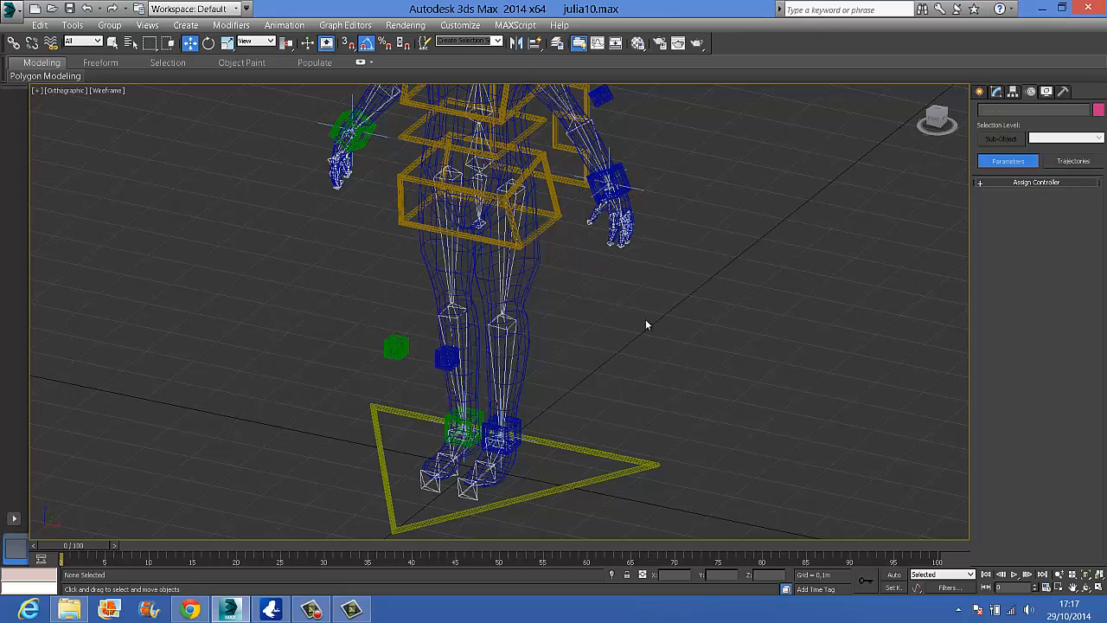
Link the blue and green knee boxes to the yellow triangular global control at the feet and save the scene
{"action": "middle_click_drag", "start_coordinate": [636, 248], "coordinate": [560, 219]}
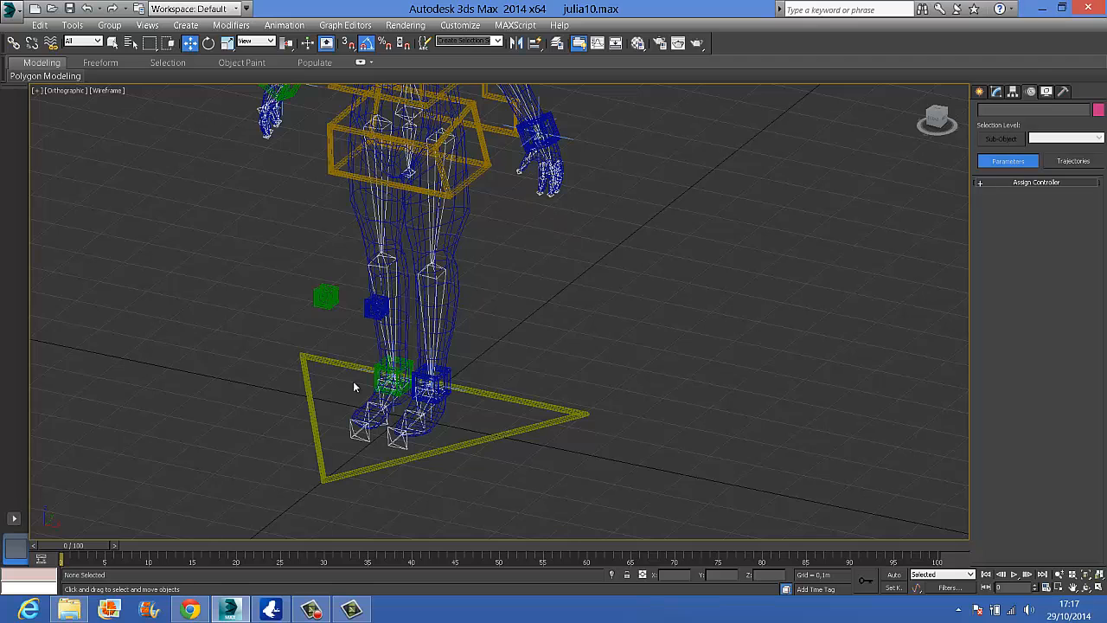
{"action": "middle_click_drag", "start_coordinate": [471, 350], "coordinate": [364, 352], "text": "alt"}
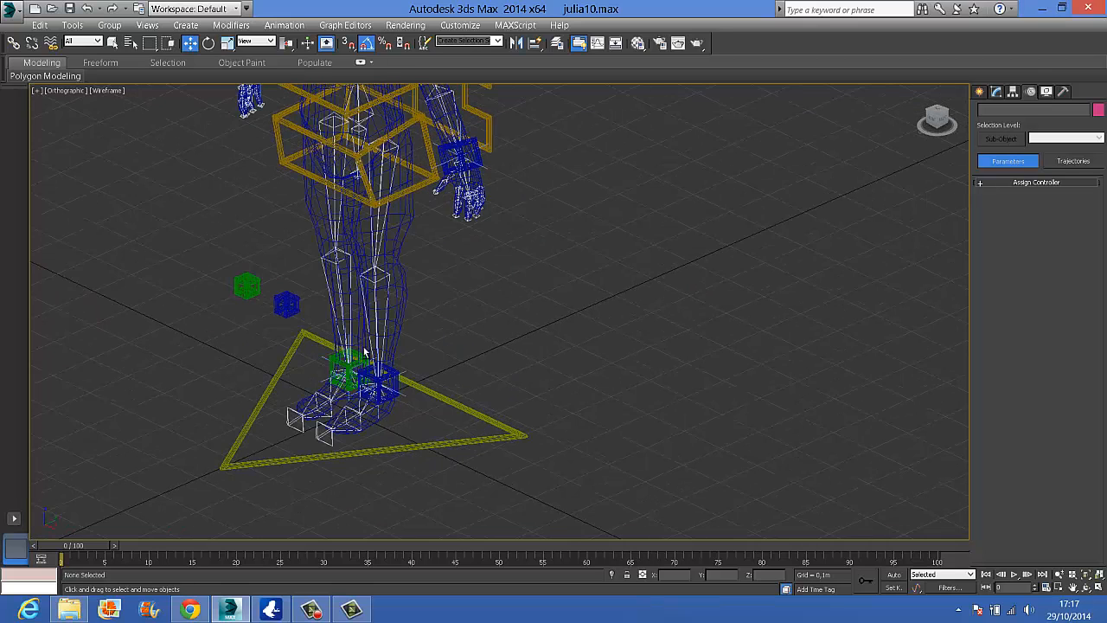
{"action": "left_click", "coordinate": [280, 296]}
{"action": "left_click", "coordinate": [248, 287], "text": "ctrl"}
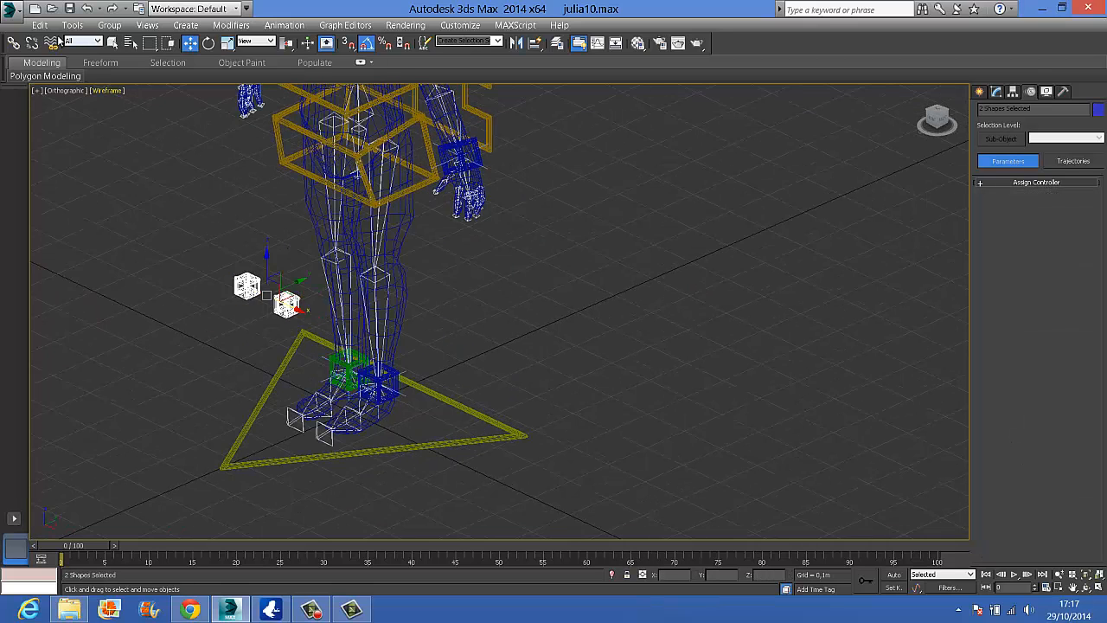
{"action": "left_click", "coordinate": [13, 42]}
{"action": "left_click_drag", "start_coordinate": [258, 291], "coordinate": [267, 401]}
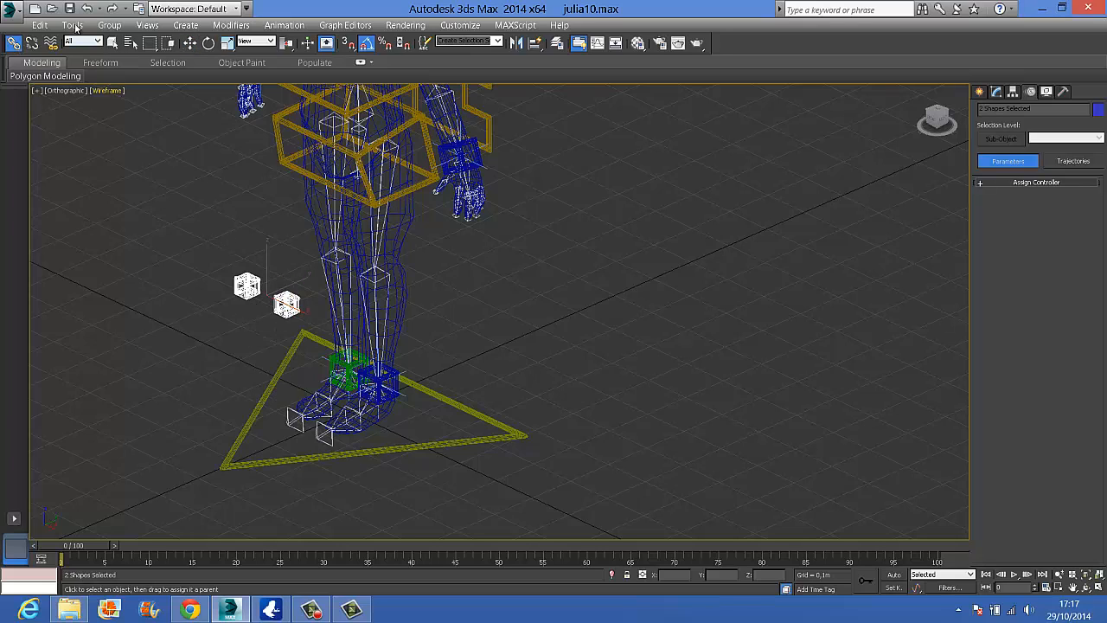
{"action": "left_click", "coordinate": [70, 8]}
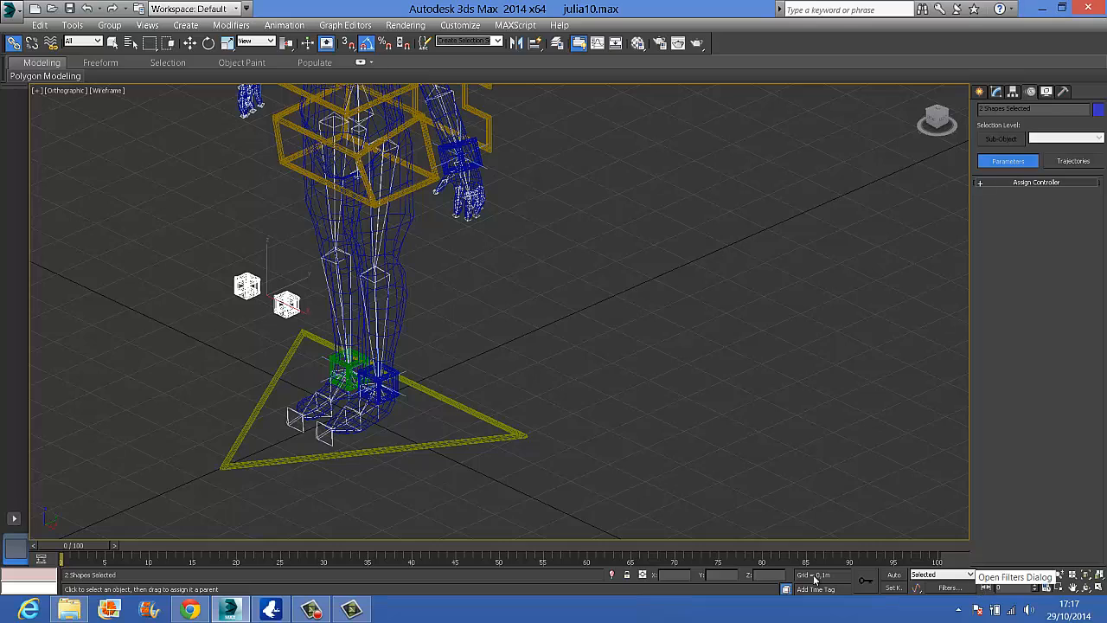
{"action": "left_click", "coordinate": [313, 610]}
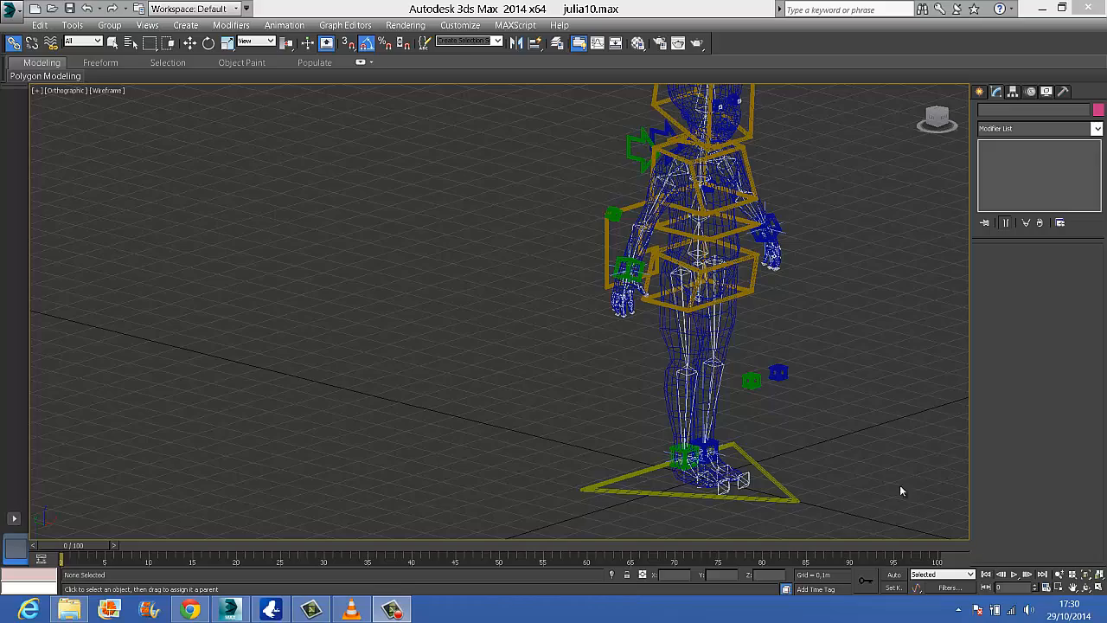
Review the names of the central controls by selecting the global, pelvis, back, chest, neck and head shapes in turn
{"action": "middle_click_drag", "start_coordinate": [791, 422], "coordinate": [485, 396]}
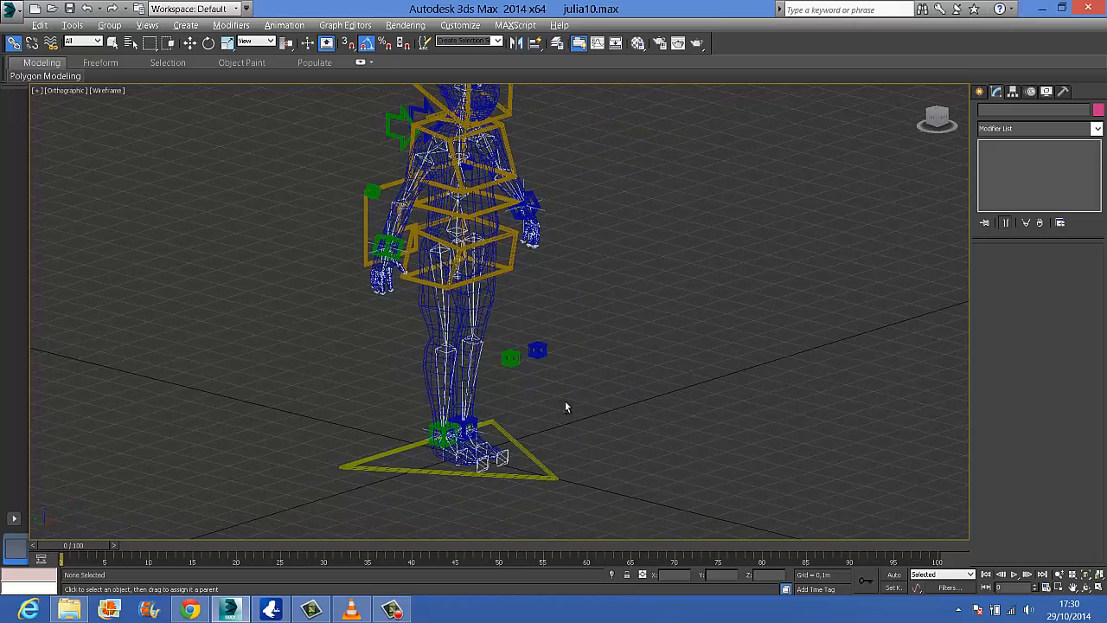
{"action": "middle_click_drag", "start_coordinate": [566, 408], "coordinate": [461, 420], "text": "alt"}
{"action": "scroll", "coordinate": [539, 244], "scroll_direction": "down", "scroll_amount": 3}
{"action": "middle_click_drag", "start_coordinate": [538, 248], "coordinate": [556, 383]}
{"action": "left_click", "coordinate": [487, 481]}
{"action": "scroll", "coordinate": [487, 481], "scroll_direction": "up", "scroll_amount": 2}
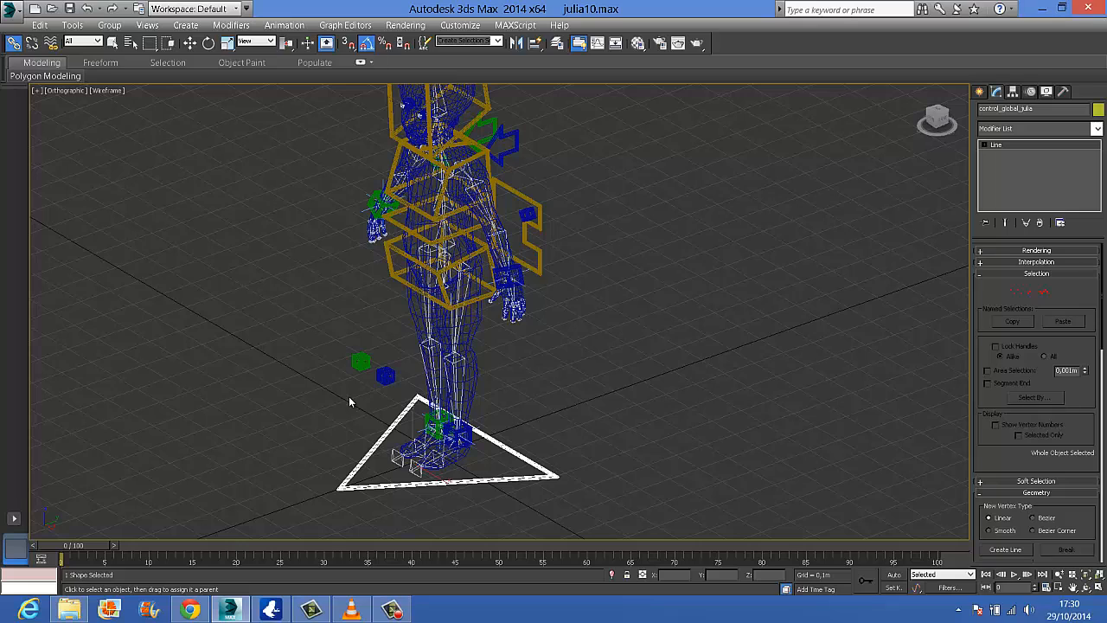
{"action": "left_click", "coordinate": [437, 274]}
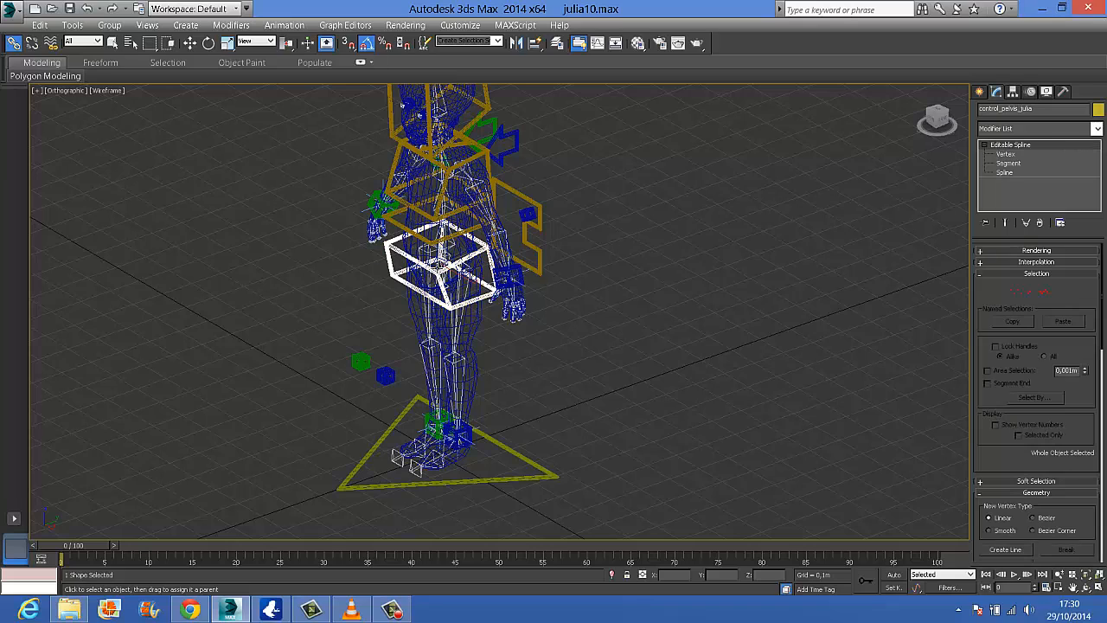
{"action": "left_click", "coordinate": [433, 242]}
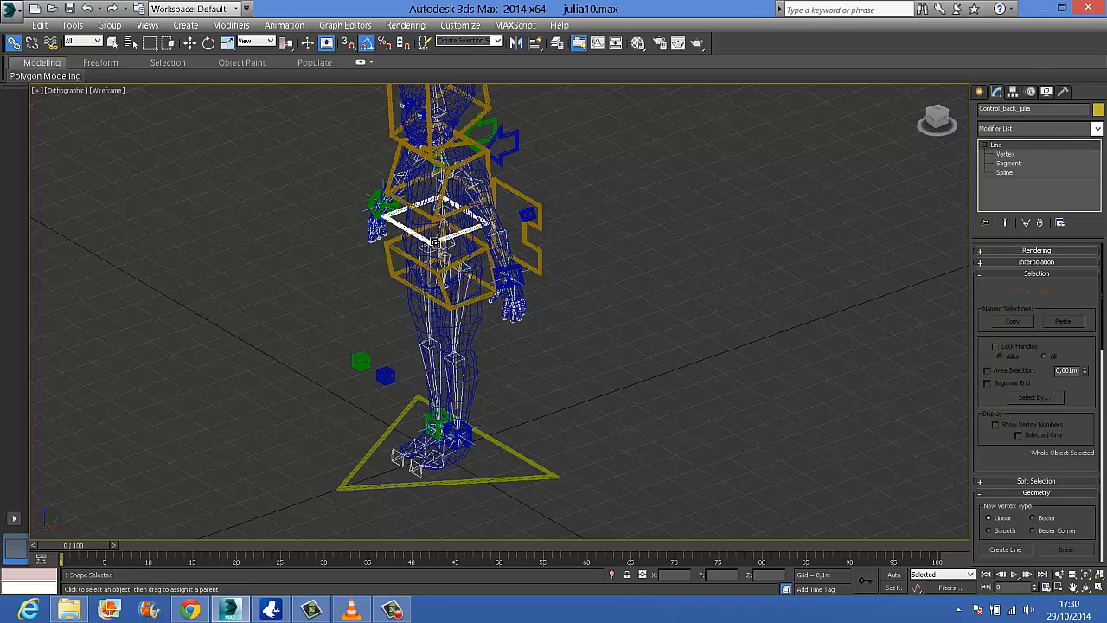
{"action": "left_click", "coordinate": [437, 201]}
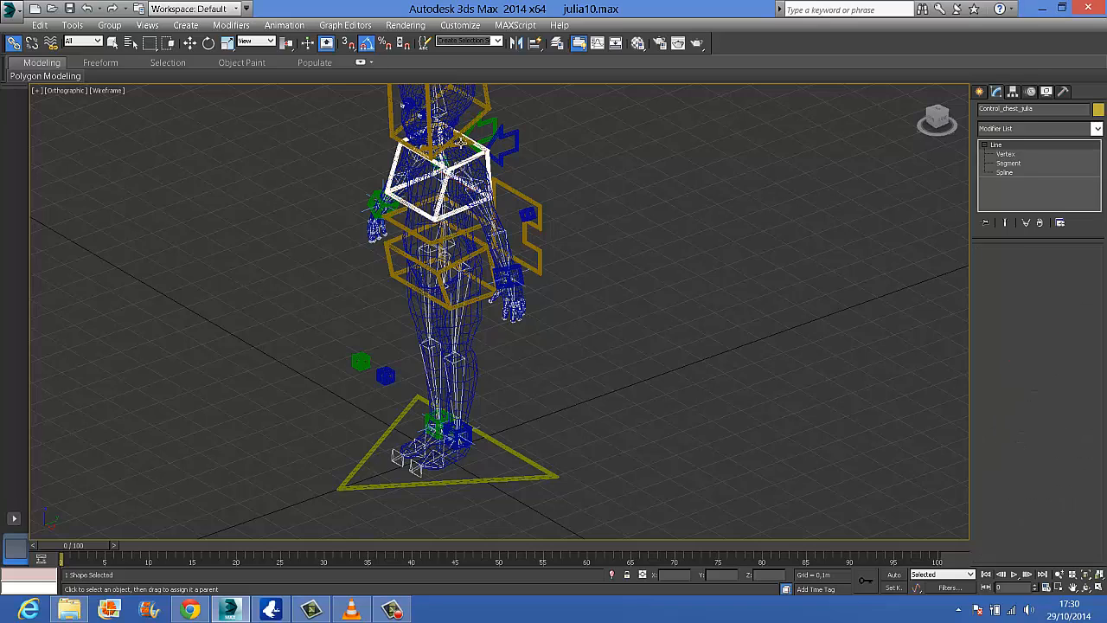
{"action": "left_click", "coordinate": [461, 143]}
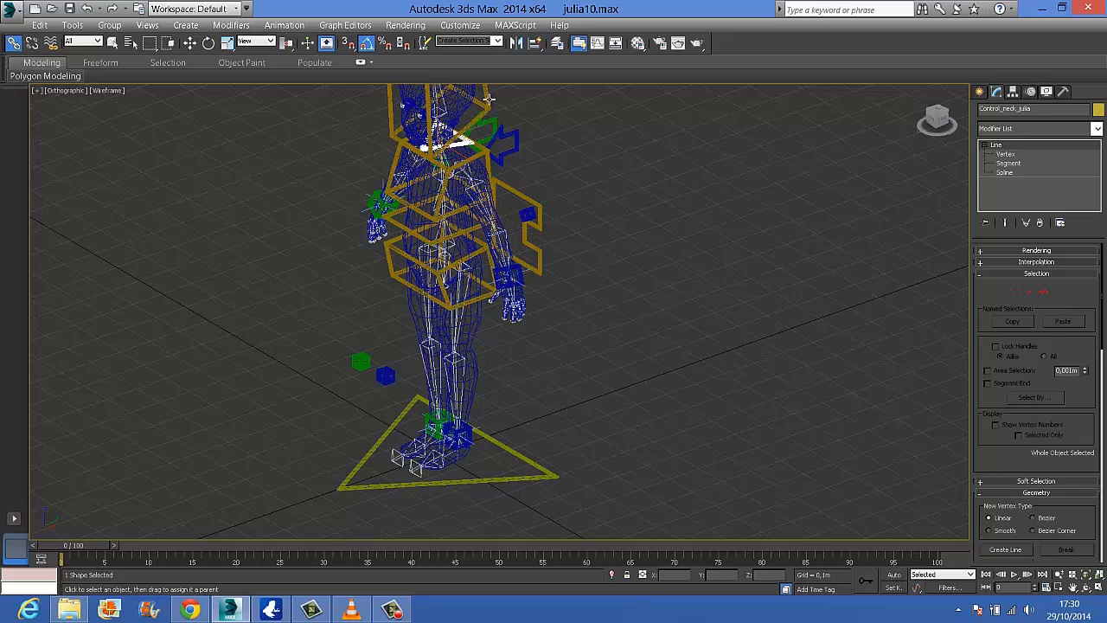
{"action": "left_click", "coordinate": [486, 101]}
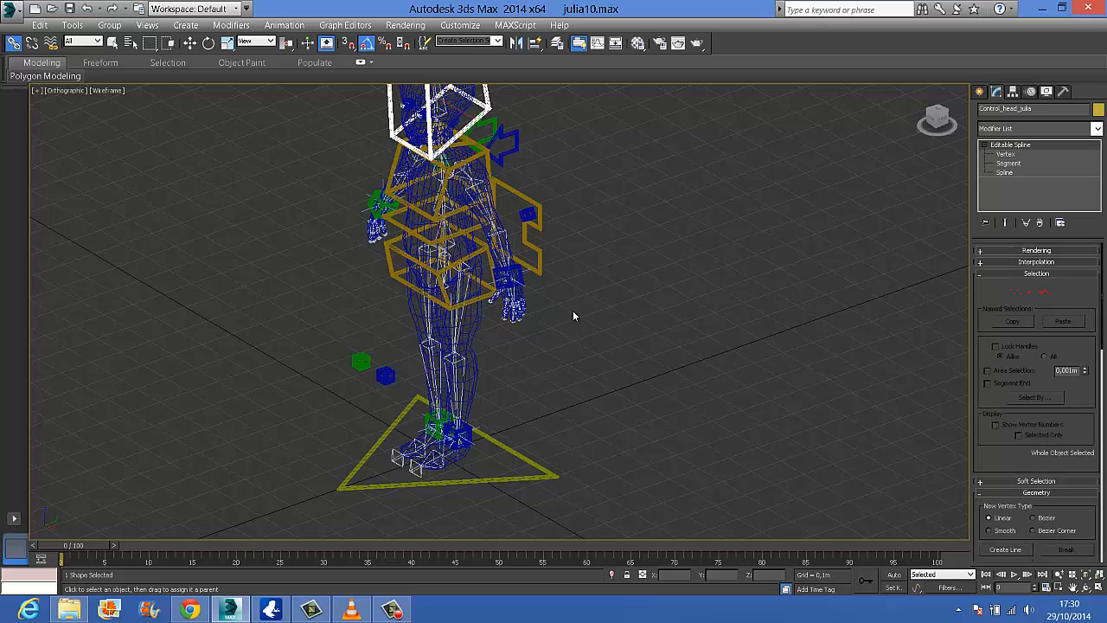
Check the names of the arm controls by selecting the wrist, elbow and clavicle shapes on both sides
{"action": "middle_click_drag", "start_coordinate": [594, 368], "coordinate": [624, 352], "text": "alt"}
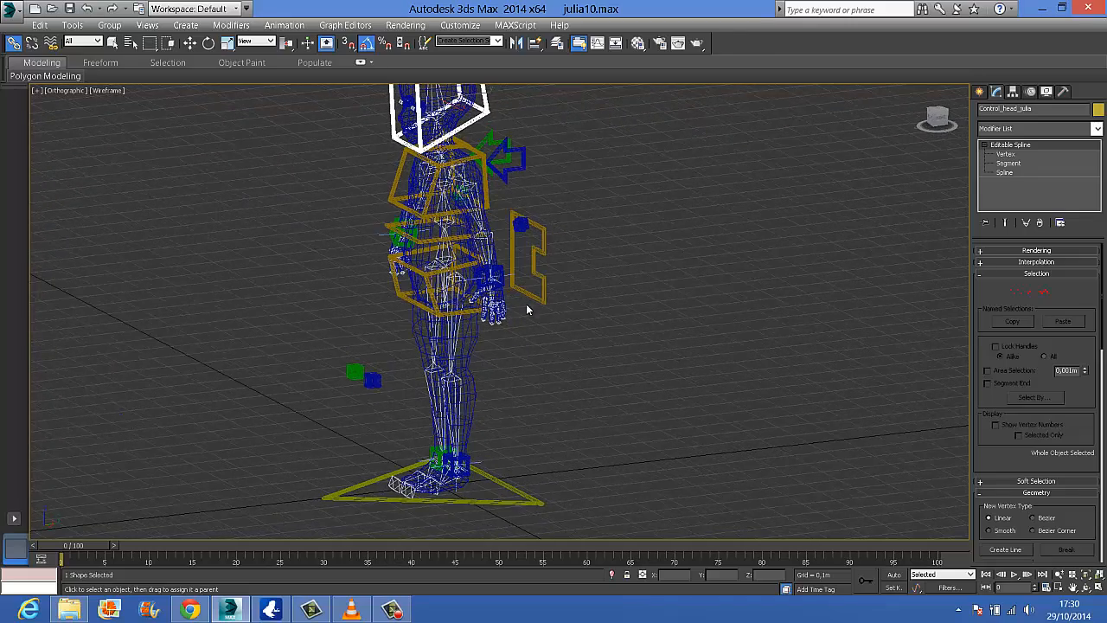
{"action": "left_click", "coordinate": [493, 275]}
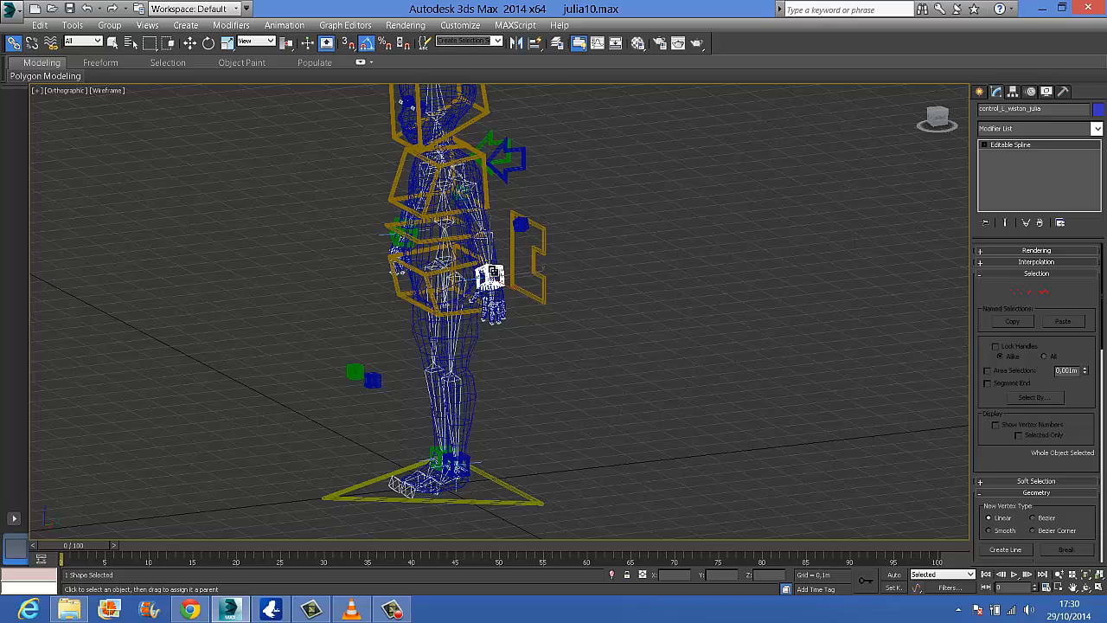
{"action": "left_click", "coordinate": [519, 224]}
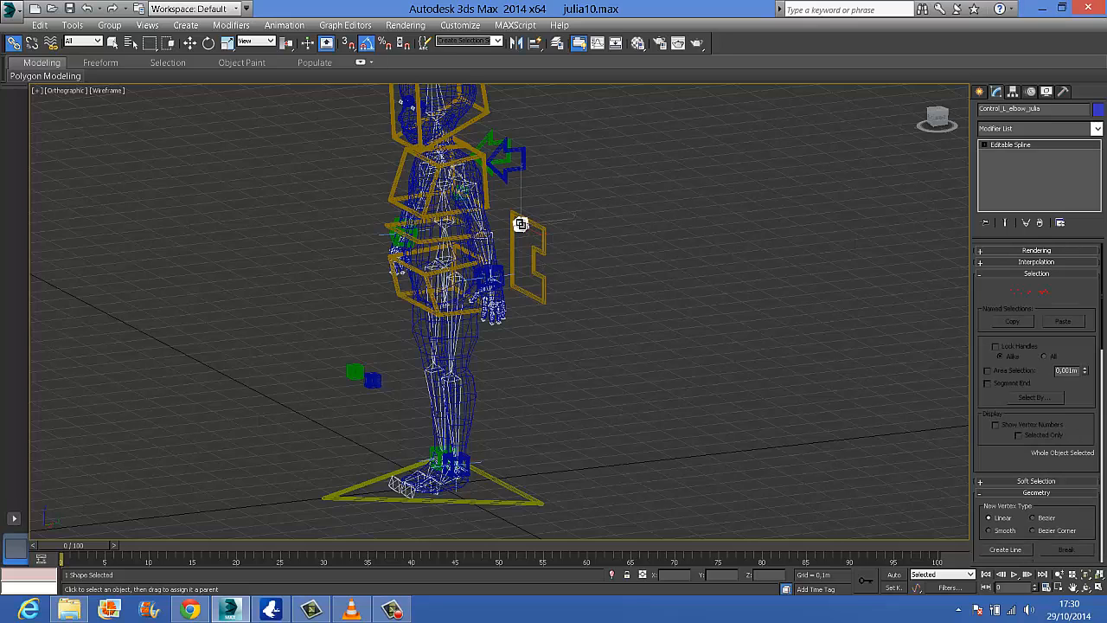
{"action": "middle_click_drag", "start_coordinate": [521, 223], "coordinate": [598, 228], "text": "alt"}
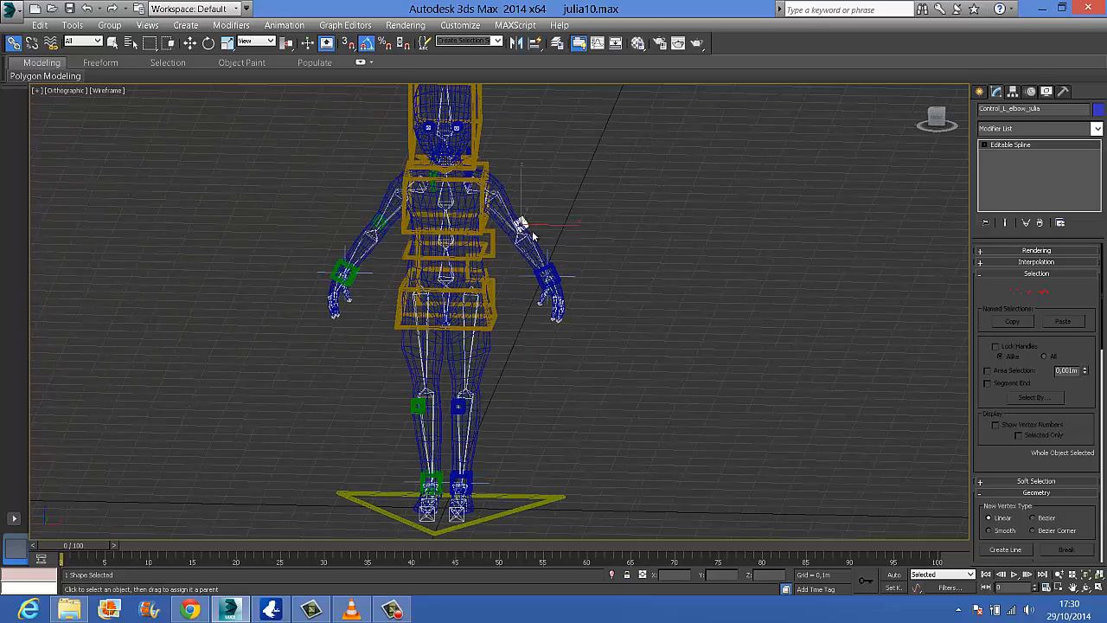
{"action": "middle_click_drag", "start_coordinate": [579, 233], "coordinate": [515, 186], "text": "alt"}
{"action": "left_click", "coordinate": [491, 153]}
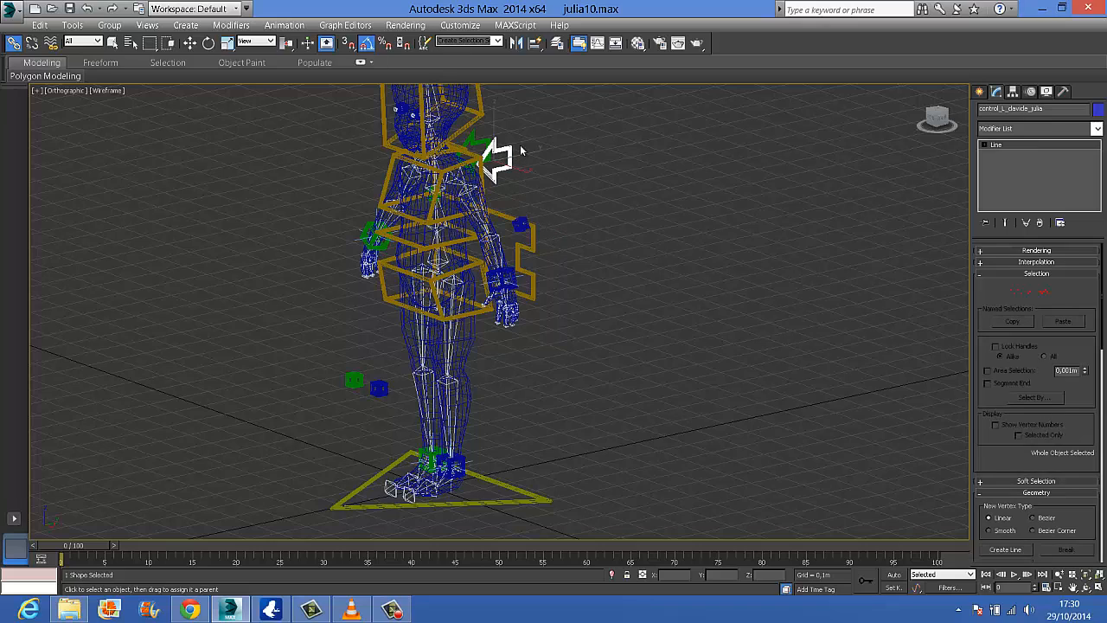
{"action": "left_click", "coordinate": [473, 142]}
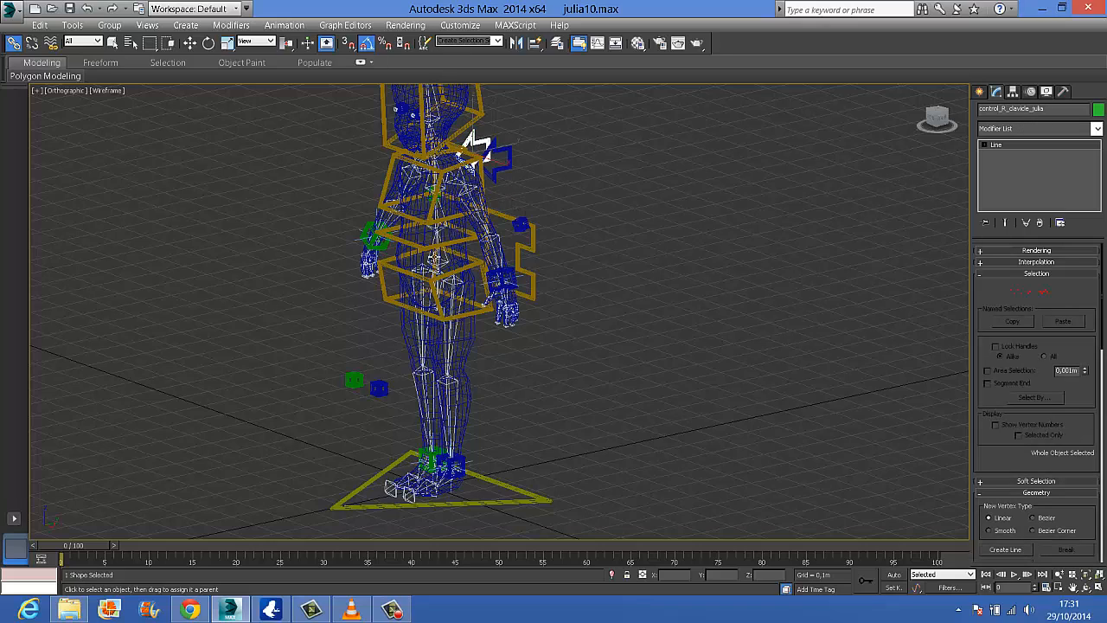
{"action": "middle_click_drag", "start_coordinate": [513, 280], "coordinate": [534, 267], "text": "alt"}
{"action": "left_click", "coordinate": [418, 205]}
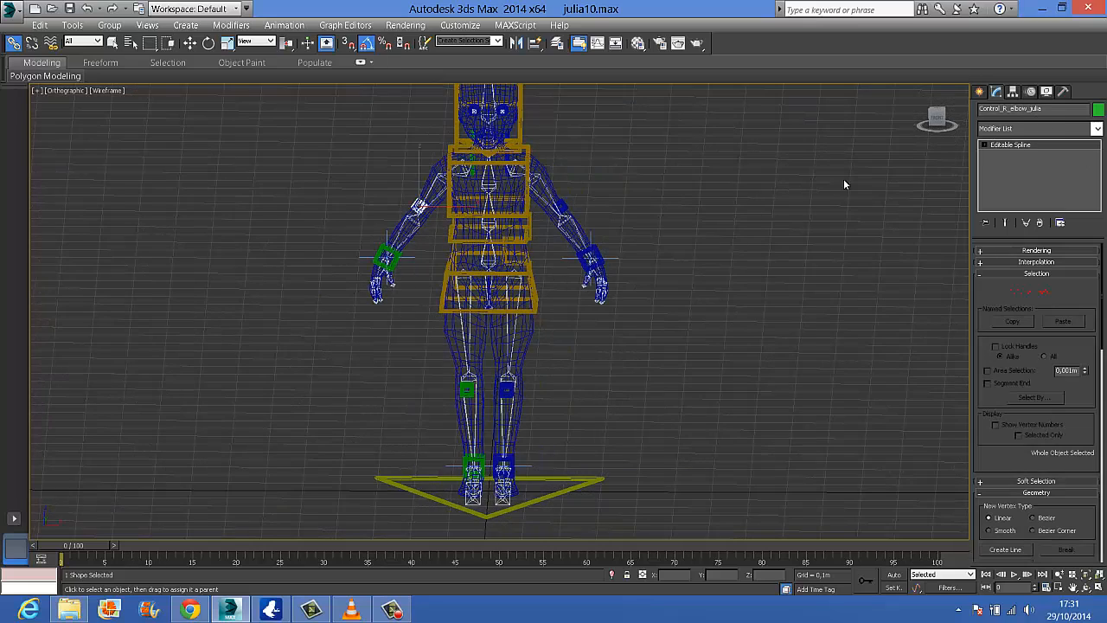
{"action": "left_click", "coordinate": [387, 257]}
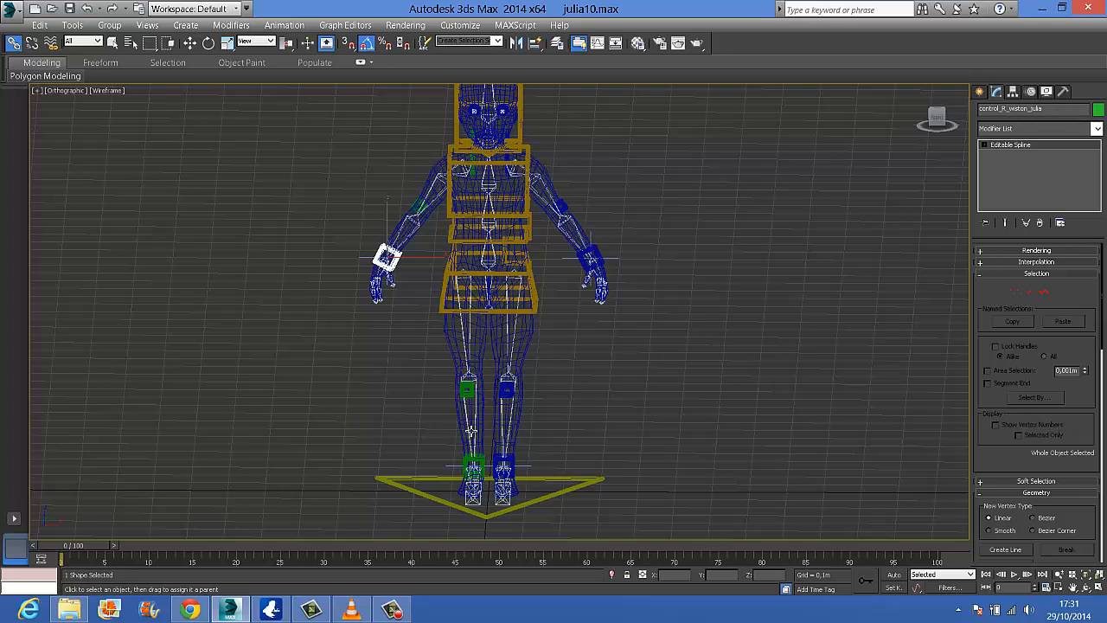
Check the names of both knee controls, the green right ankle control and the gravity center control behind the body
{"action": "left_click", "coordinate": [467, 389]}
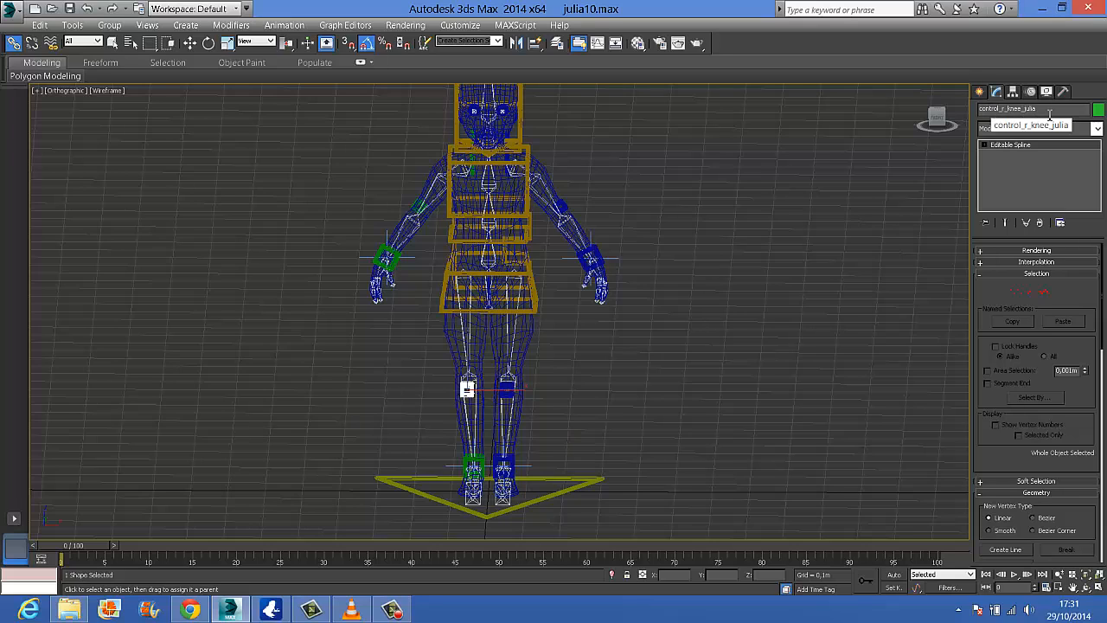
{"action": "left_click", "coordinate": [510, 389]}
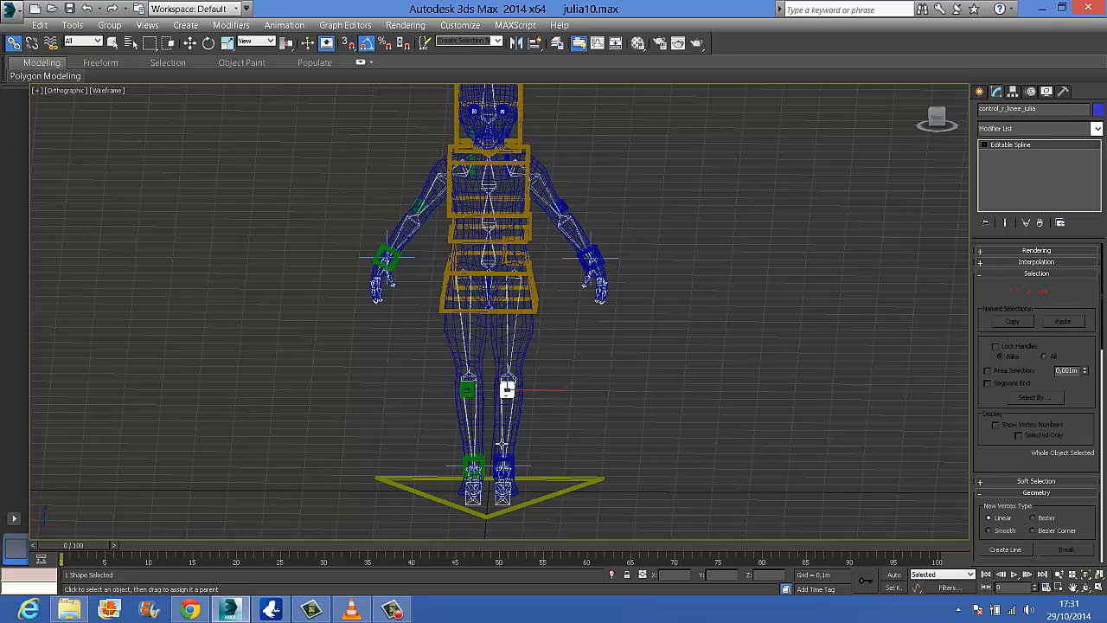
{"action": "left_click", "coordinate": [474, 467]}
{"action": "left_click", "coordinate": [476, 465]}
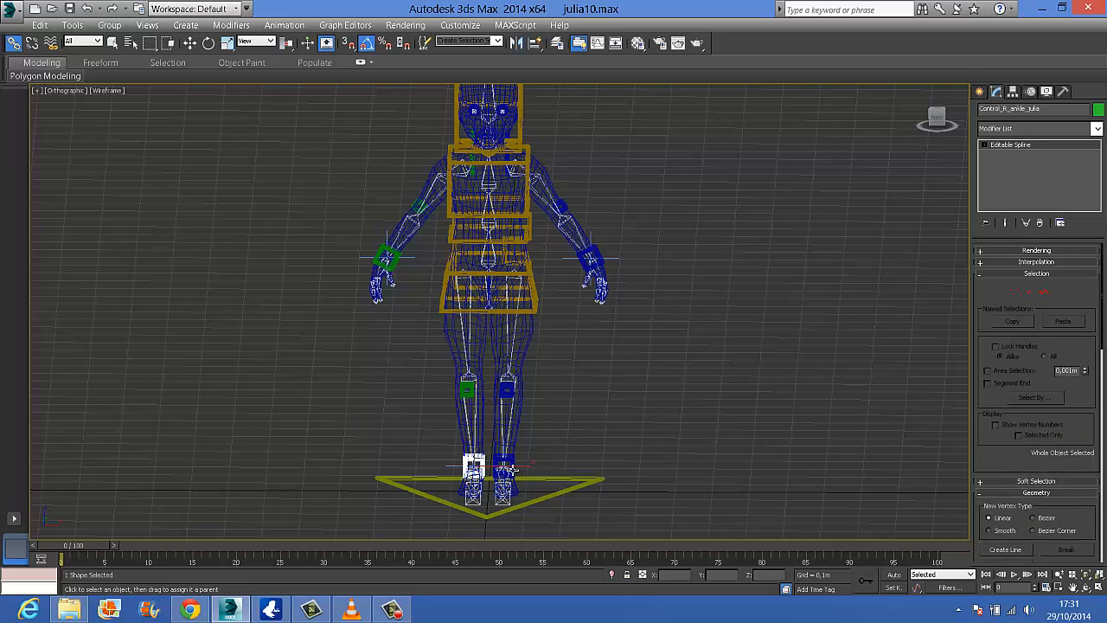
{"action": "middle_click_drag", "start_coordinate": [684, 395], "coordinate": [605, 380], "text": "alt"}
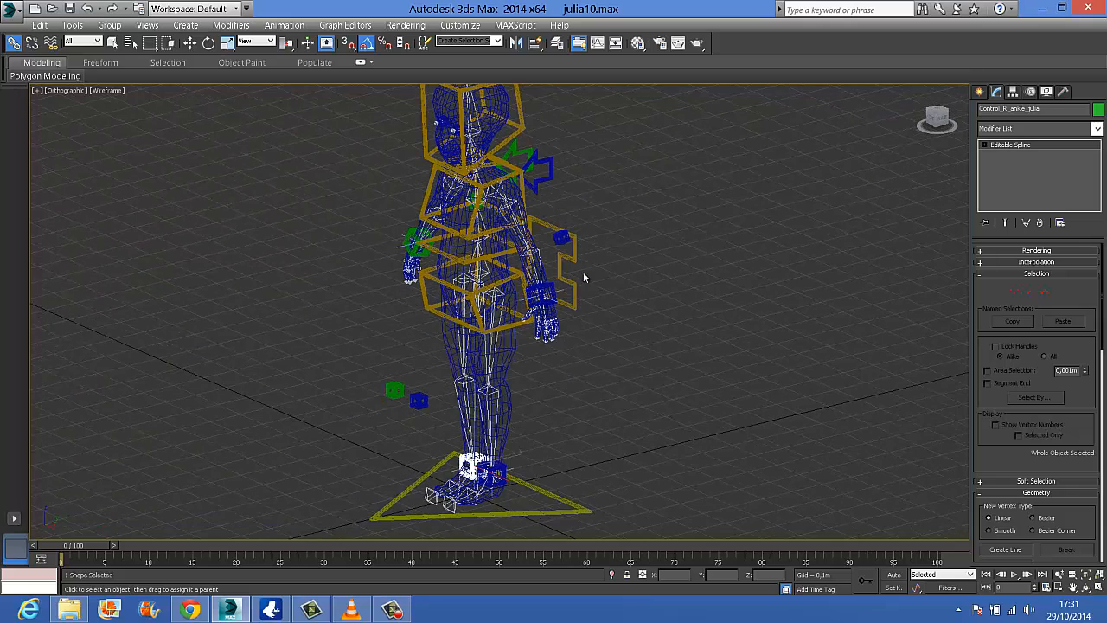
{"action": "left_click", "coordinate": [573, 262]}
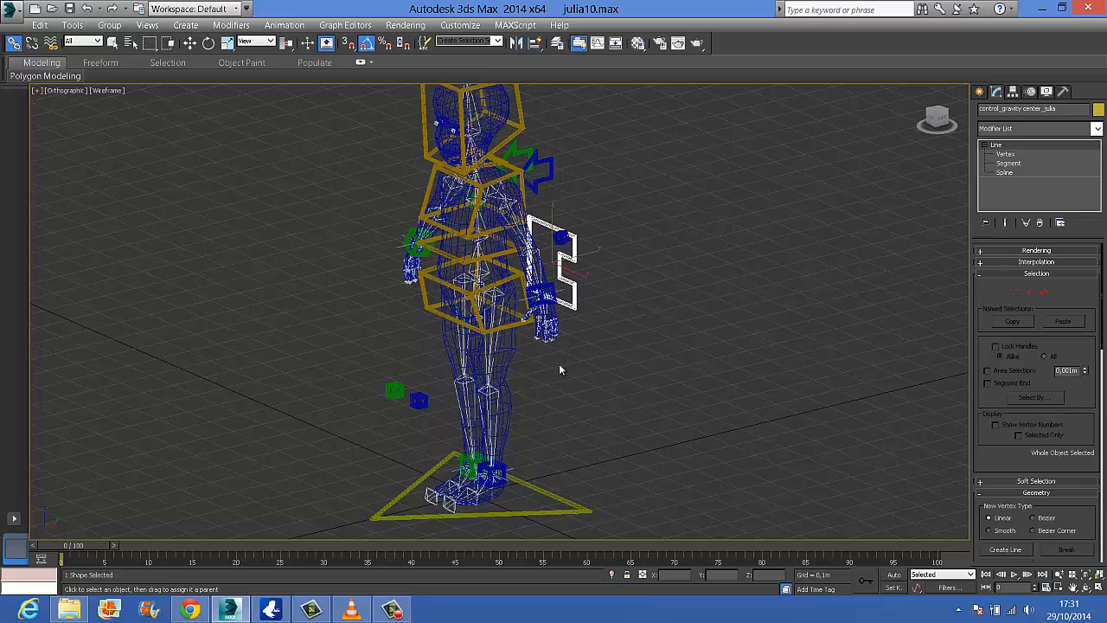
{"action": "middle_click_drag", "start_coordinate": [604, 369], "coordinate": [806, 255], "text": "alt"}
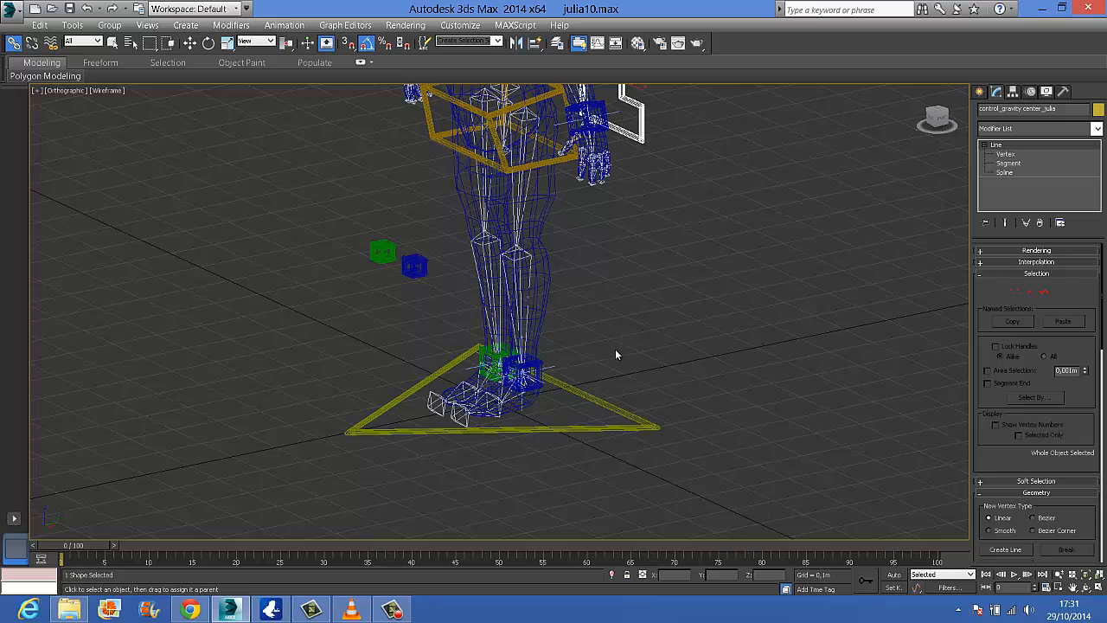
{"action": "middle_click_drag", "start_coordinate": [615, 348], "coordinate": [636, 274]}
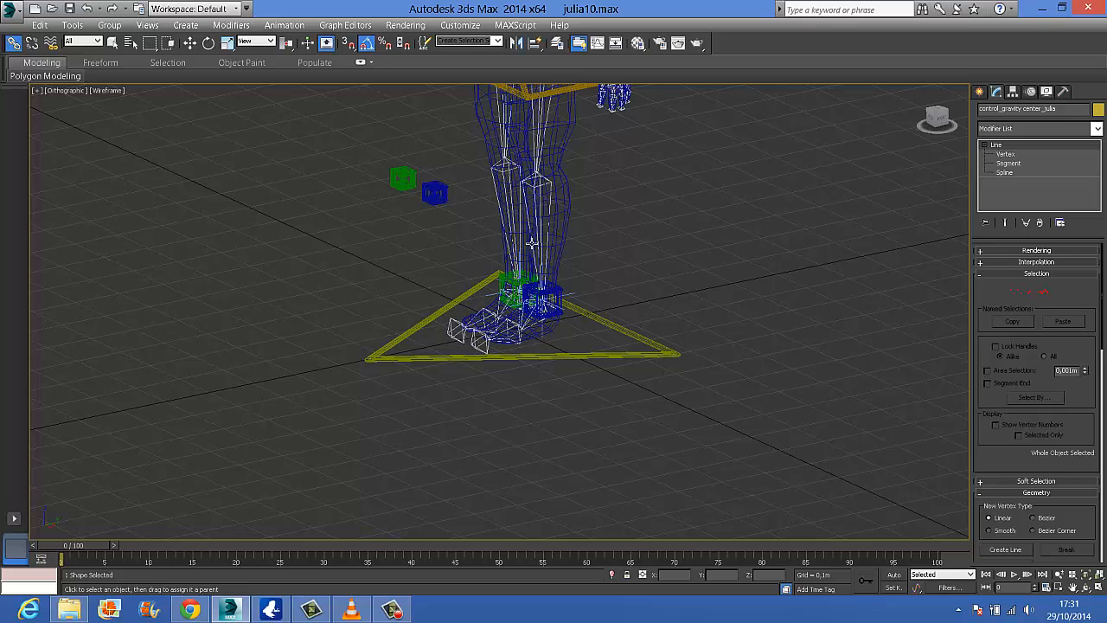
{"action": "middle_click_drag", "start_coordinate": [558, 221], "coordinate": [525, 323]}
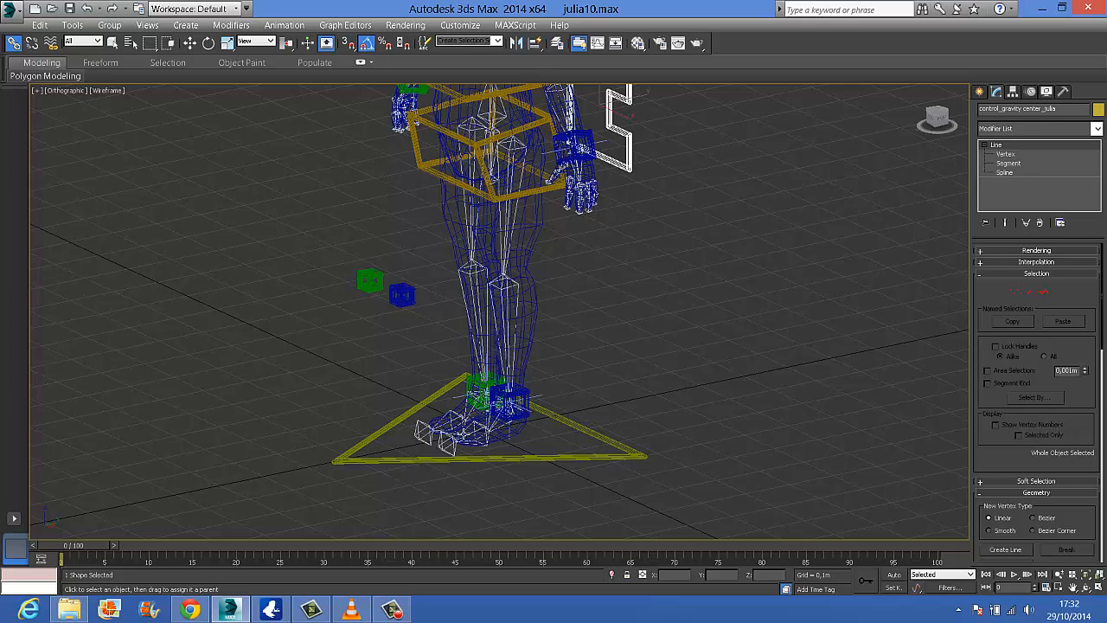
{"action": "scroll", "coordinate": [602, 289], "scroll_direction": "up", "scroll_amount": 5}
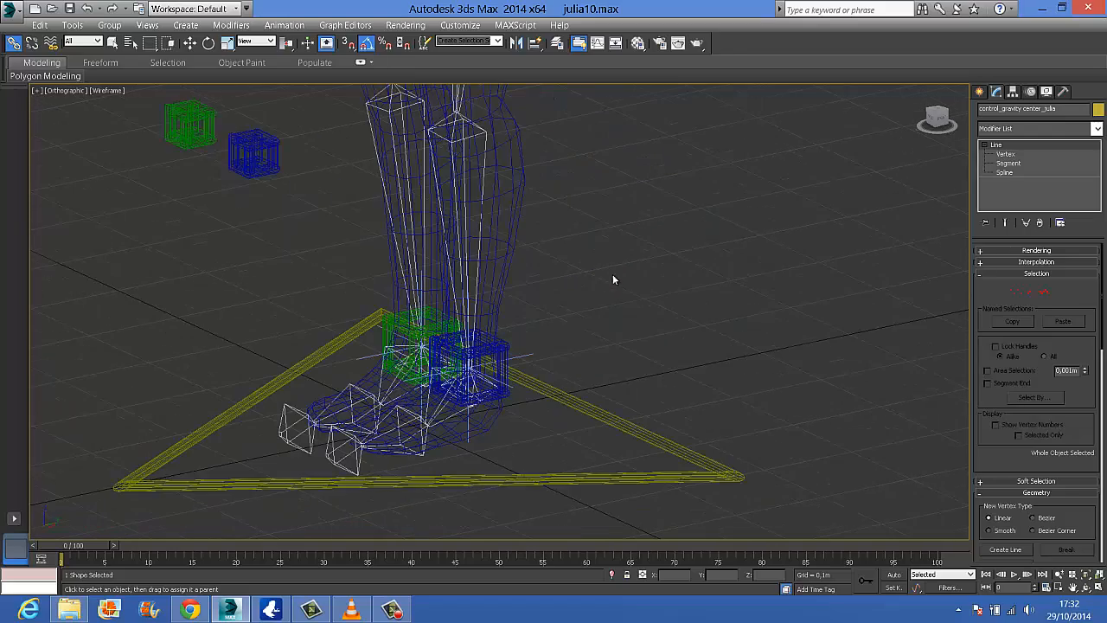
Create a Point helper in the empty space beside the blue left ankle control
{"action": "scroll", "coordinate": [610, 277], "scroll_direction": "up", "scroll_amount": 2}
{"action": "scroll", "coordinate": [603, 278], "scroll_direction": "up", "scroll_amount": 5}
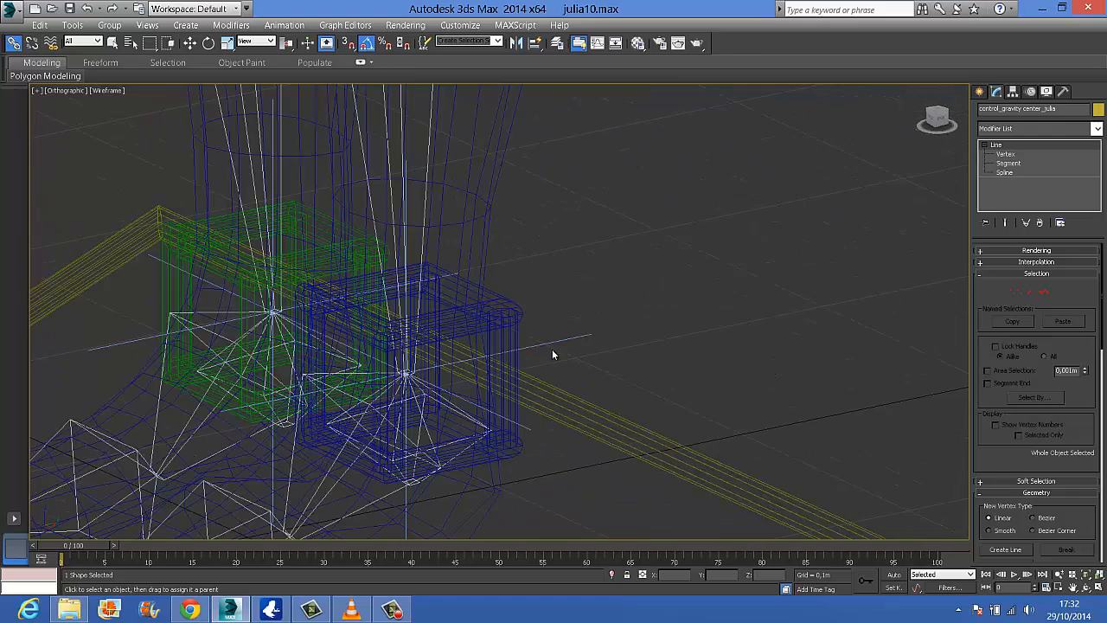
{"action": "scroll", "coordinate": [582, 281], "scroll_direction": "up", "scroll_amount": 2}
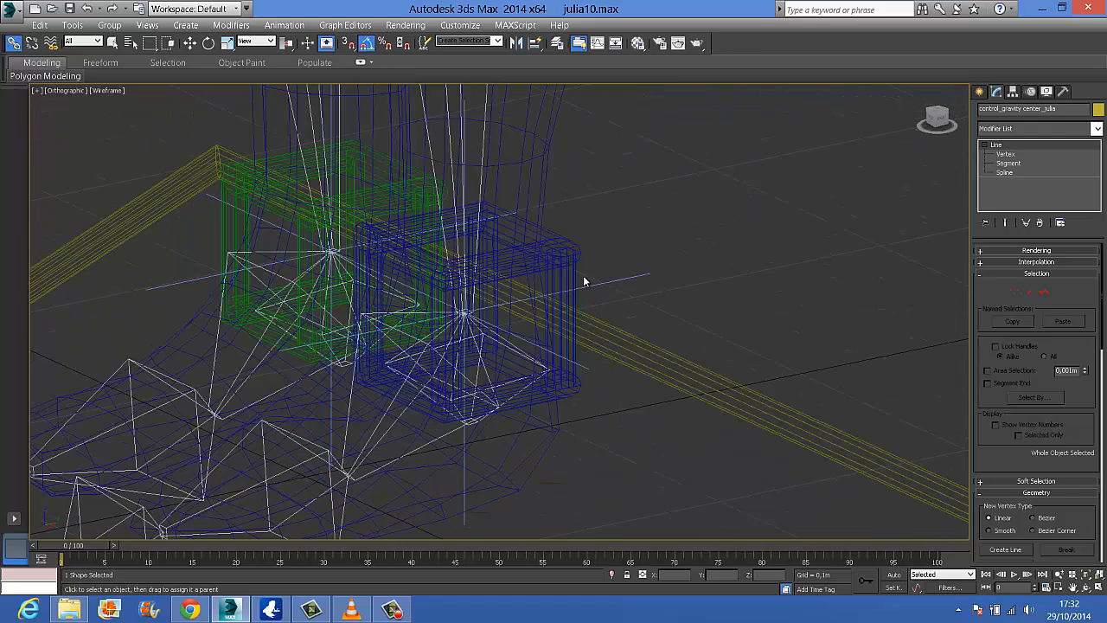
{"action": "scroll", "coordinate": [617, 269], "scroll_direction": "down", "scroll_amount": 5}
{"action": "scroll", "coordinate": [644, 267], "scroll_direction": "up", "scroll_amount": 3}
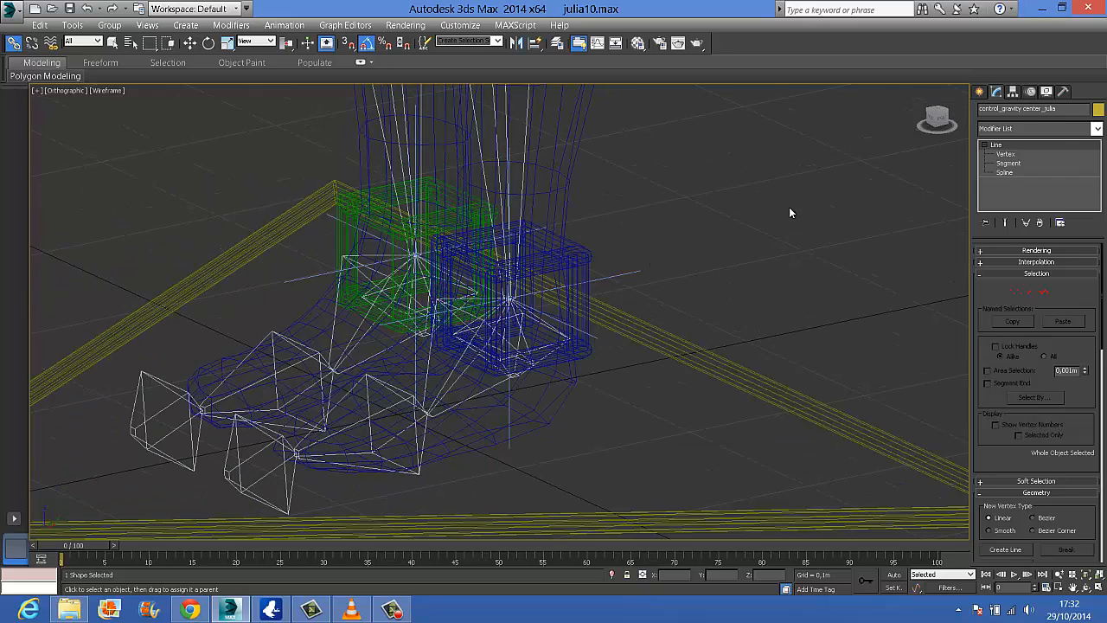
{"action": "left_click", "coordinate": [979, 90]}
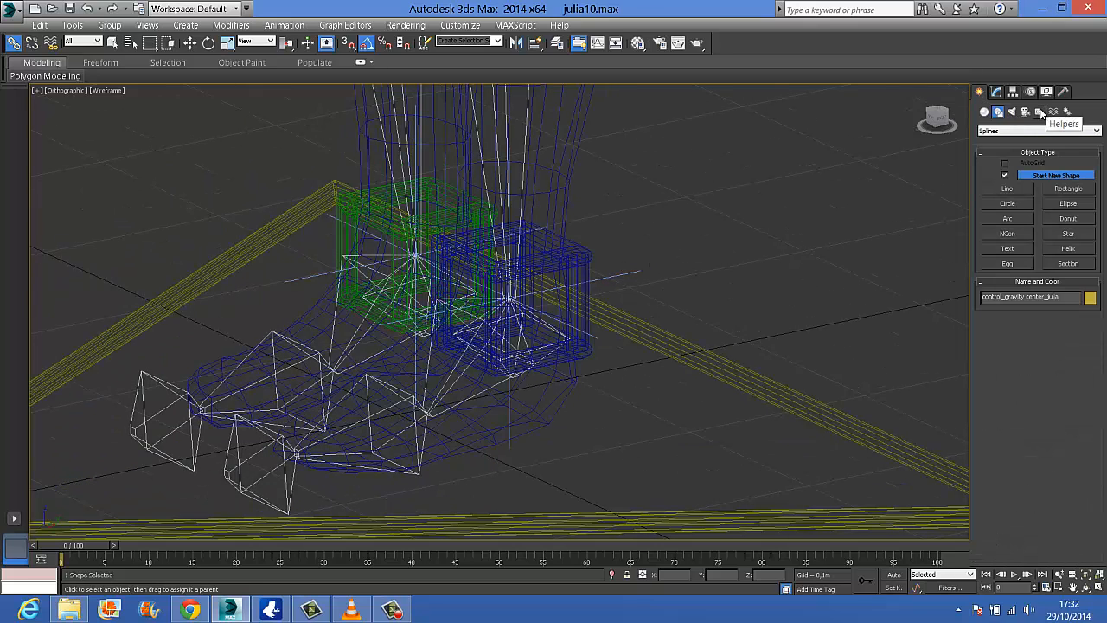
{"action": "left_click", "coordinate": [1039, 111]}
{"action": "left_click", "coordinate": [1018, 225]}
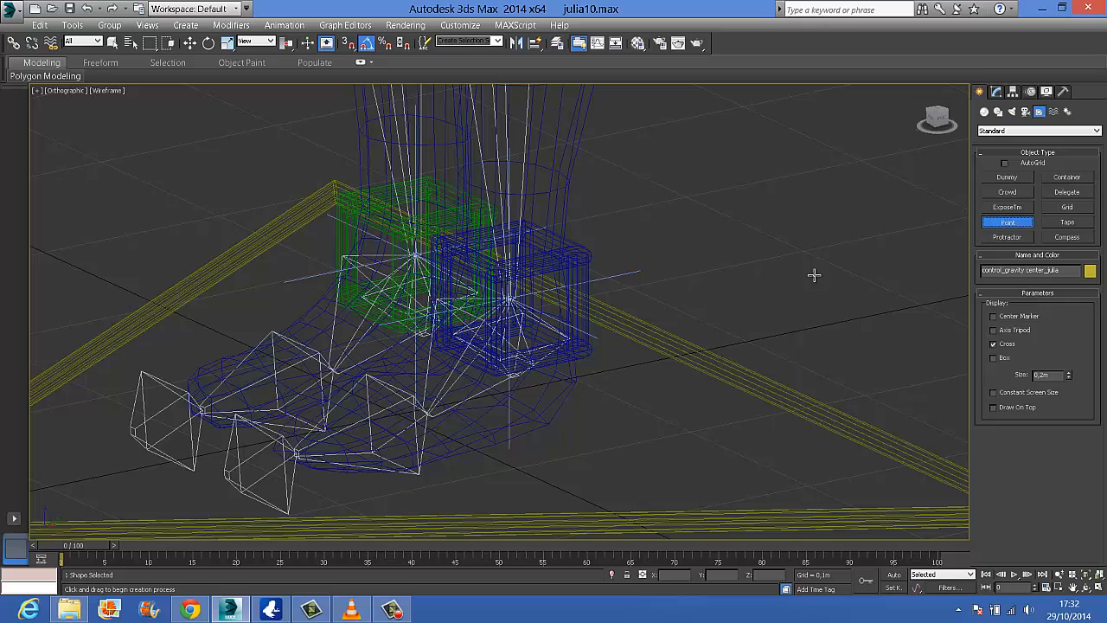
{"action": "left_click", "coordinate": [710, 235]}
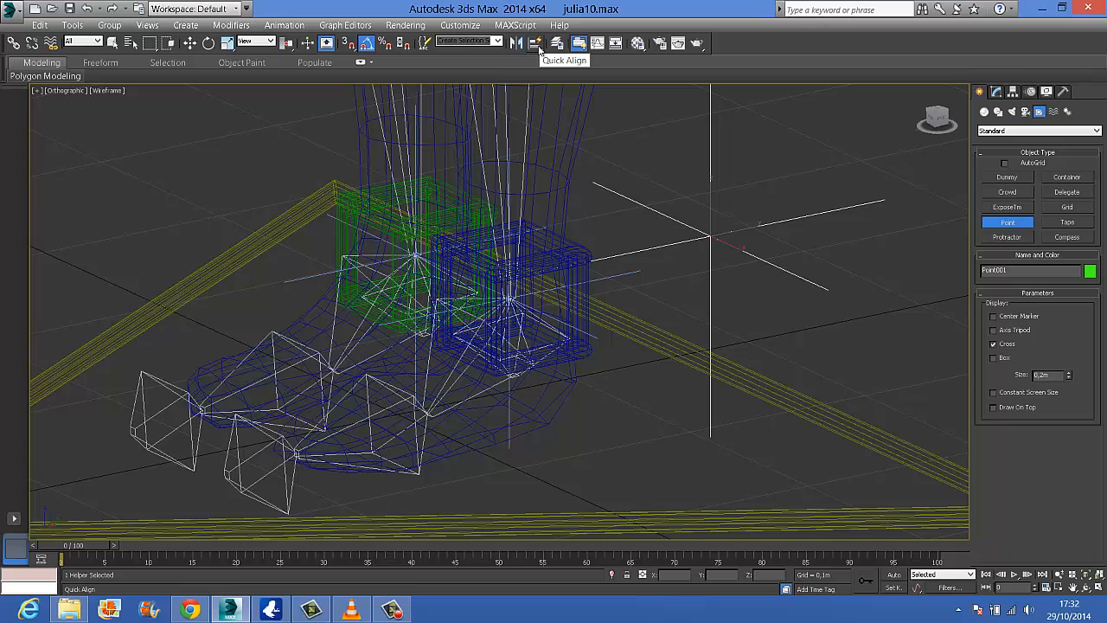
Quick-align the new point helper to the left heel bone inside the blue ankle box
{"action": "left_click_drag", "start_coordinate": [539, 50], "coordinate": [543, 79]}
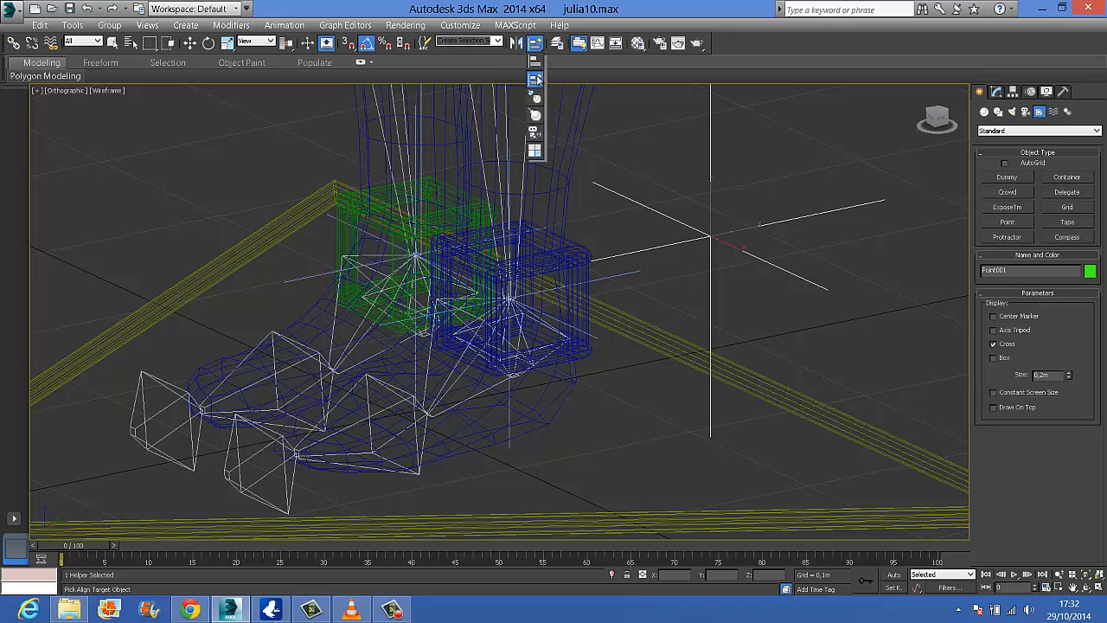
{"action": "left_click_drag", "start_coordinate": [538, 78], "coordinate": [538, 72]}
{"action": "left_click_drag", "start_coordinate": [534, 68], "coordinate": [535, 78]}
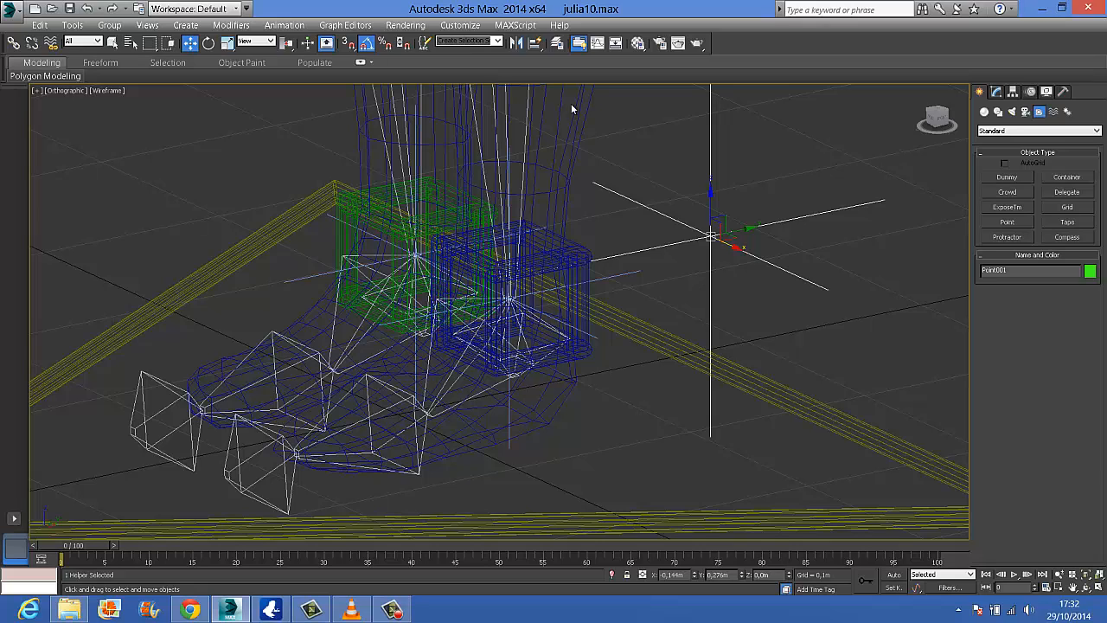
{"action": "left_click", "coordinate": [546, 328]}
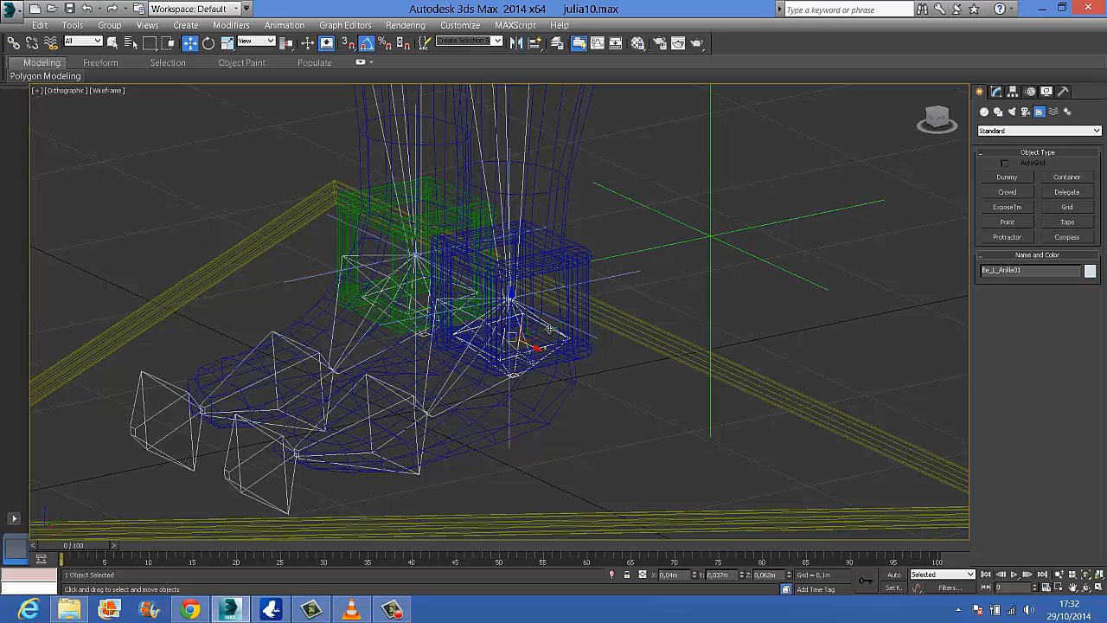
{"action": "left_click", "coordinate": [742, 249]}
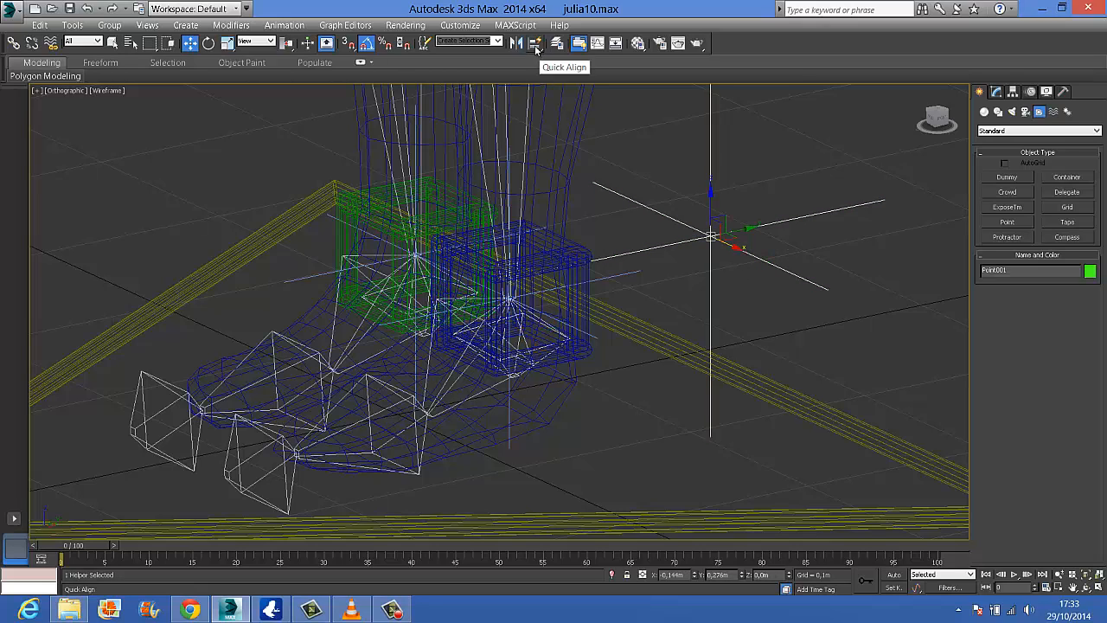
{"action": "left_click", "coordinate": [535, 48]}
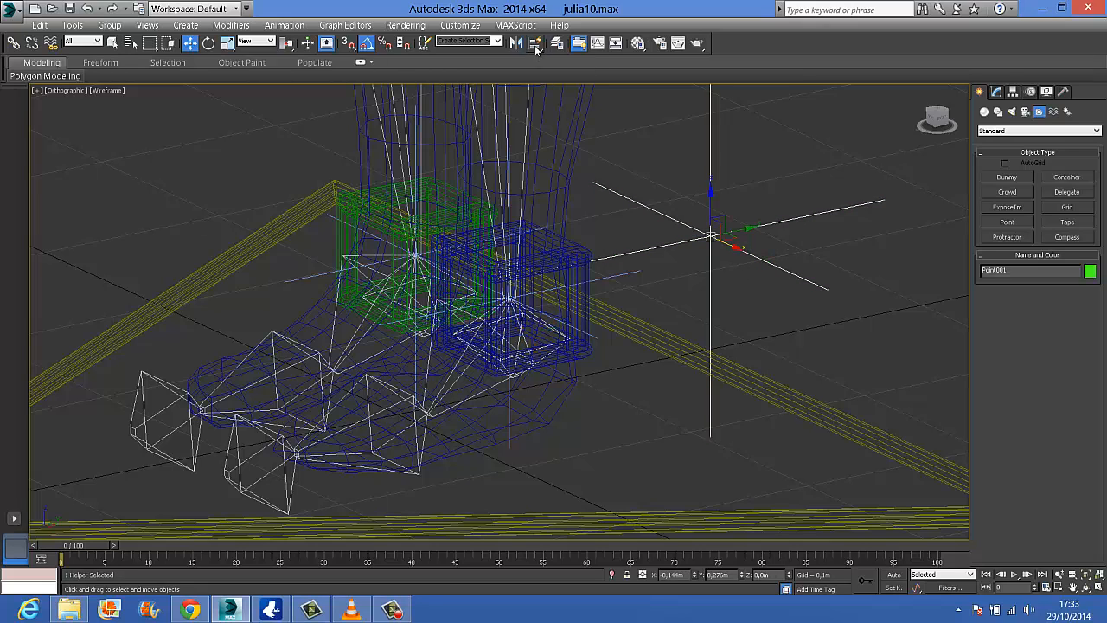
{"action": "left_click", "coordinate": [546, 326]}
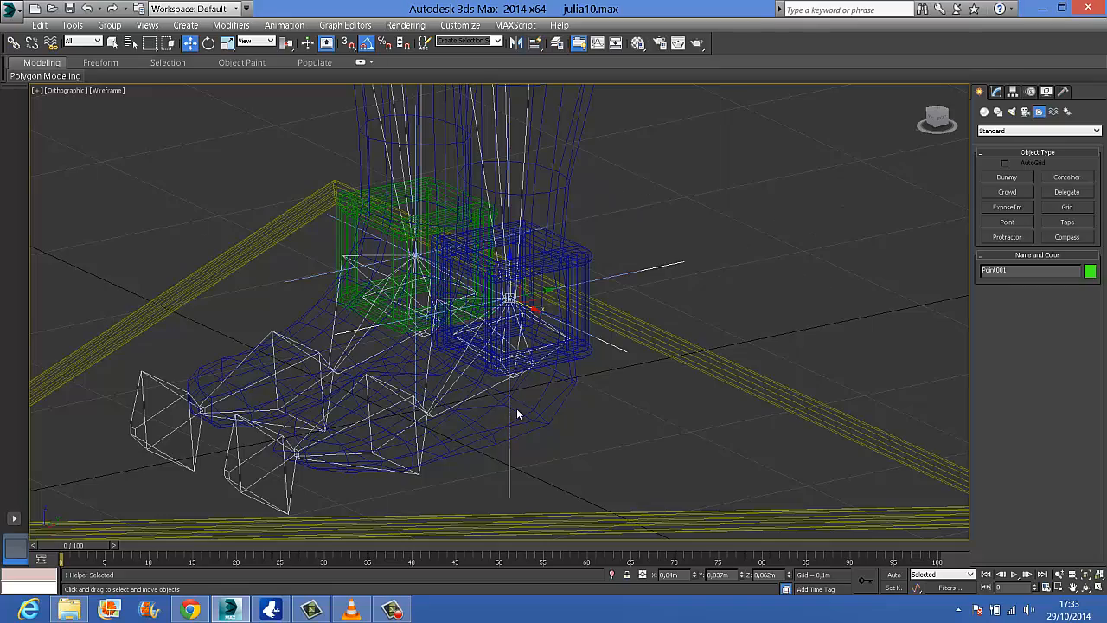
Clone the point helper at the left ankle as an independent copy
{"action": "middle_click_drag", "start_coordinate": [517, 414], "coordinate": [546, 298], "text": "alt"}
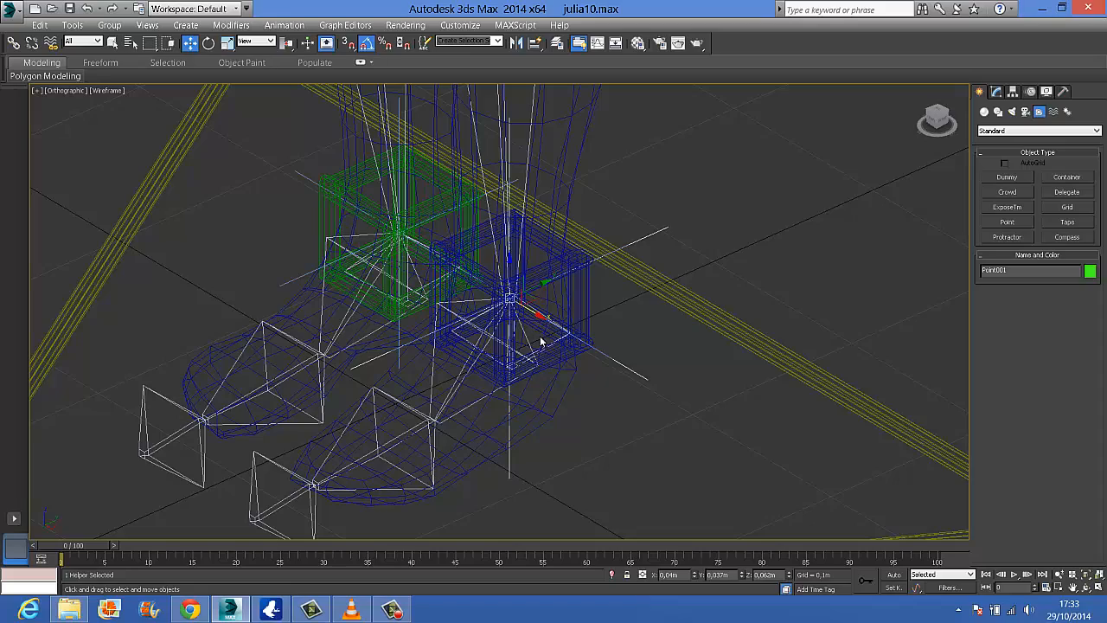
{"action": "mouse_move", "coordinate": [562, 325]}
{"action": "middle_mouse_down", "text": "alt"}
{"action": "mouse_move", "coordinate": [613, 325]}
{"action": "mouse_move", "coordinate": [573, 324]}
{"action": "middle_mouse_up", "text": "alt"}
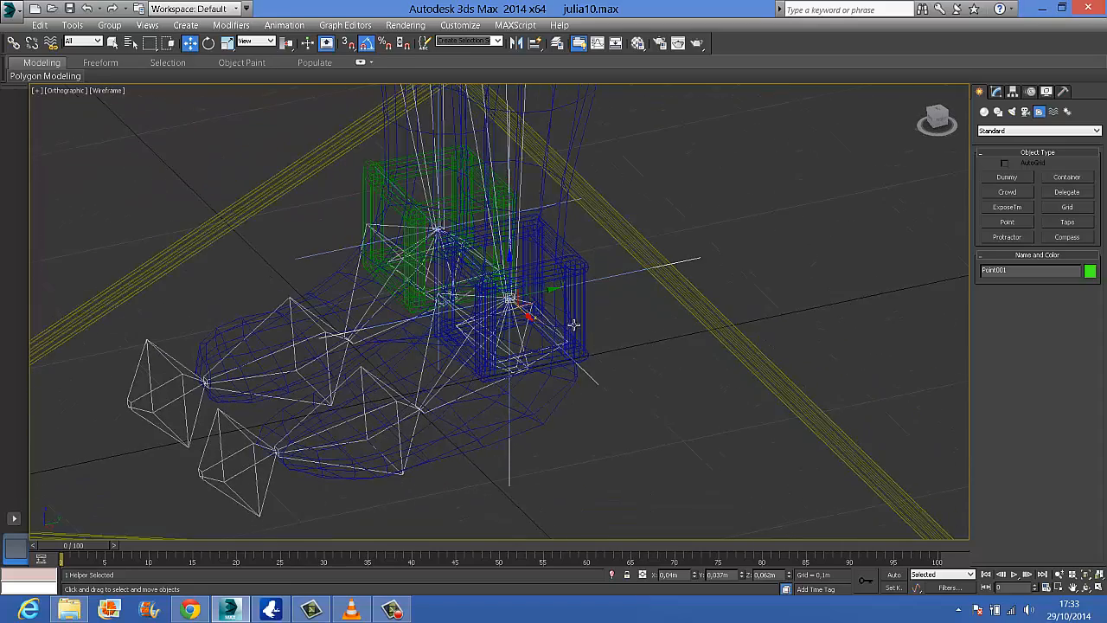
{"action": "key", "text": "ctrl+v"}
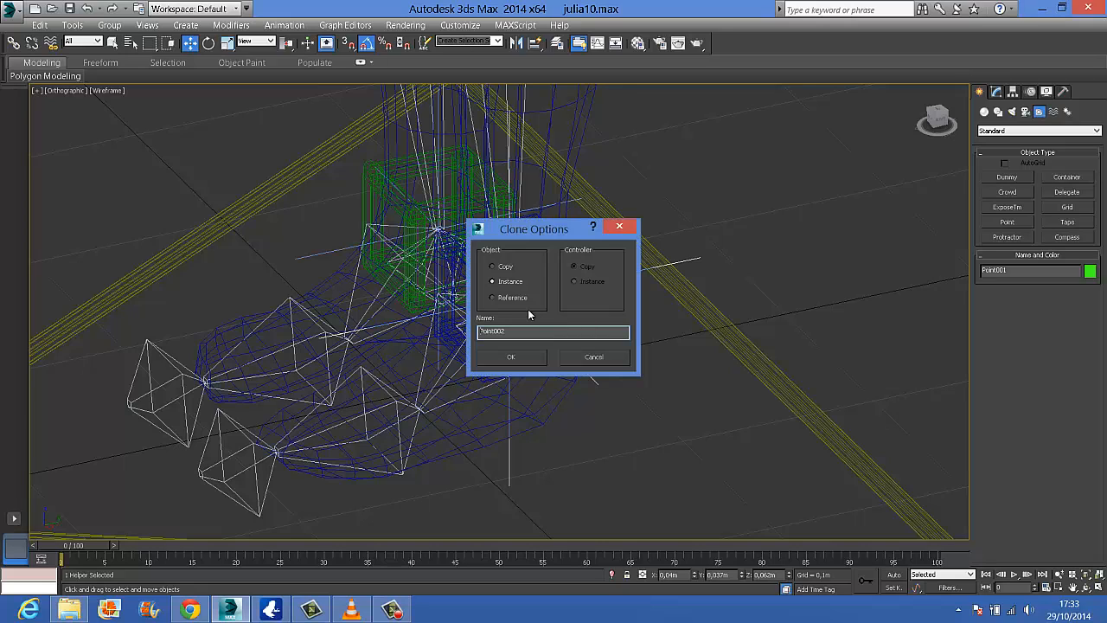
{"action": "left_click", "coordinate": [511, 358]}
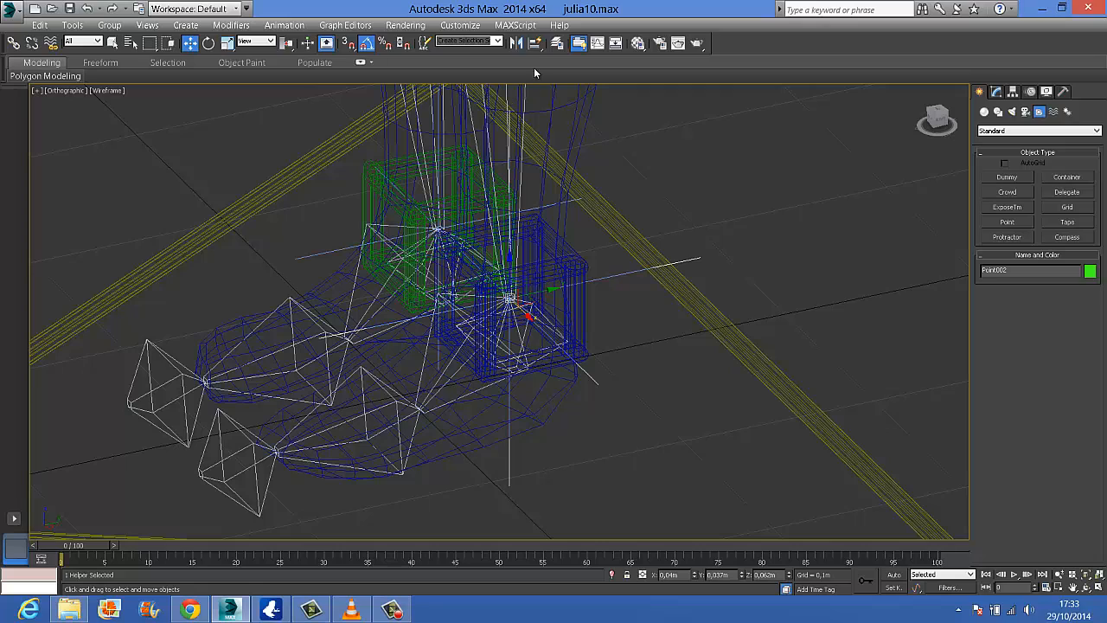
Align the copied helper's X, Y and Z orientation to the left ankle-to-foot bone, and quick-align its position to the left foot bone
{"action": "left_click_drag", "start_coordinate": [534, 43], "coordinate": [536, 62]}
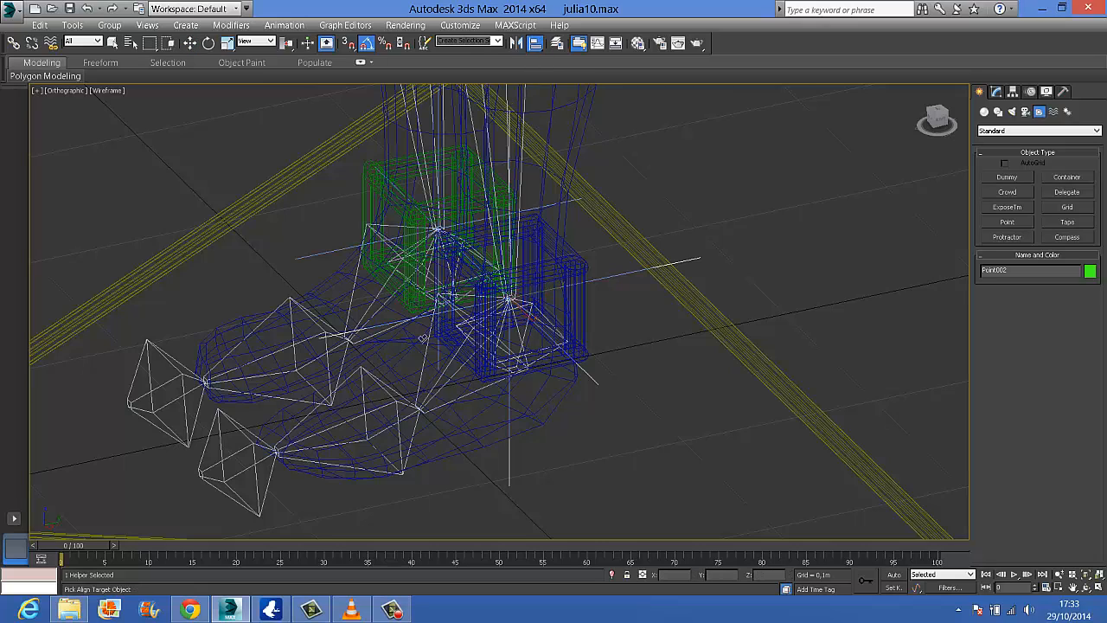
{"action": "left_click", "coordinate": [460, 373]}
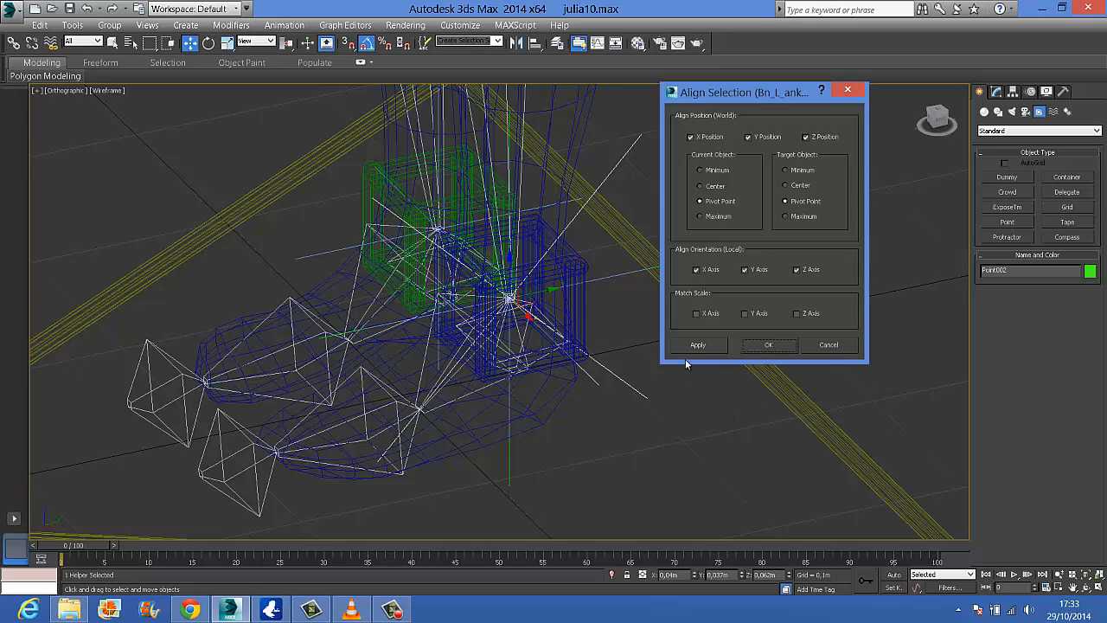
{"action": "left_click", "coordinate": [767, 345]}
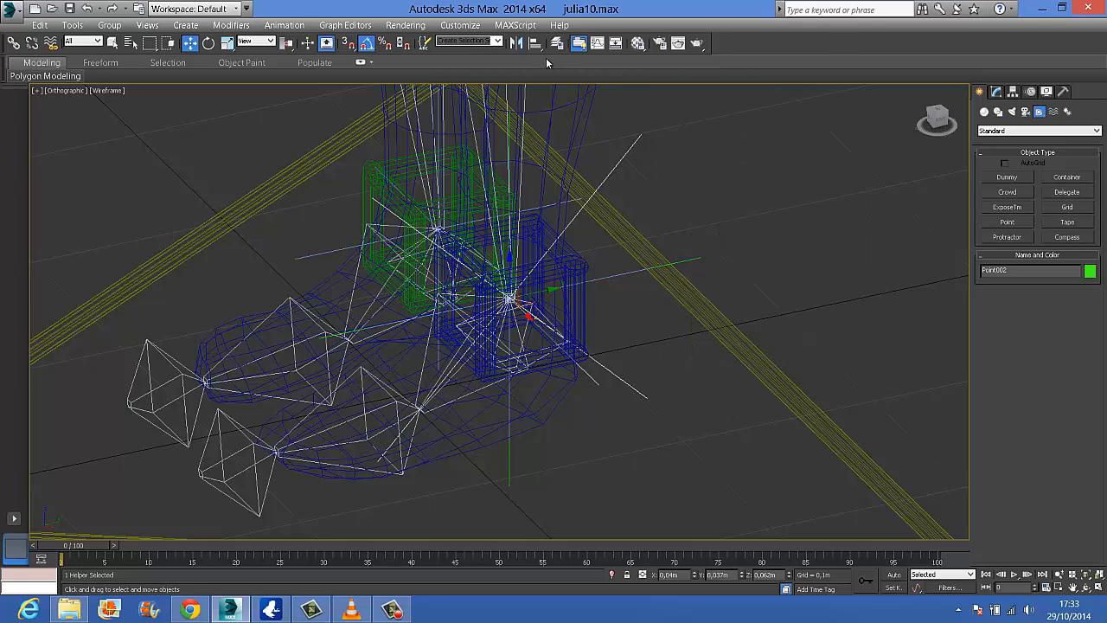
{"action": "left_click_drag", "start_coordinate": [534, 43], "coordinate": [535, 79]}
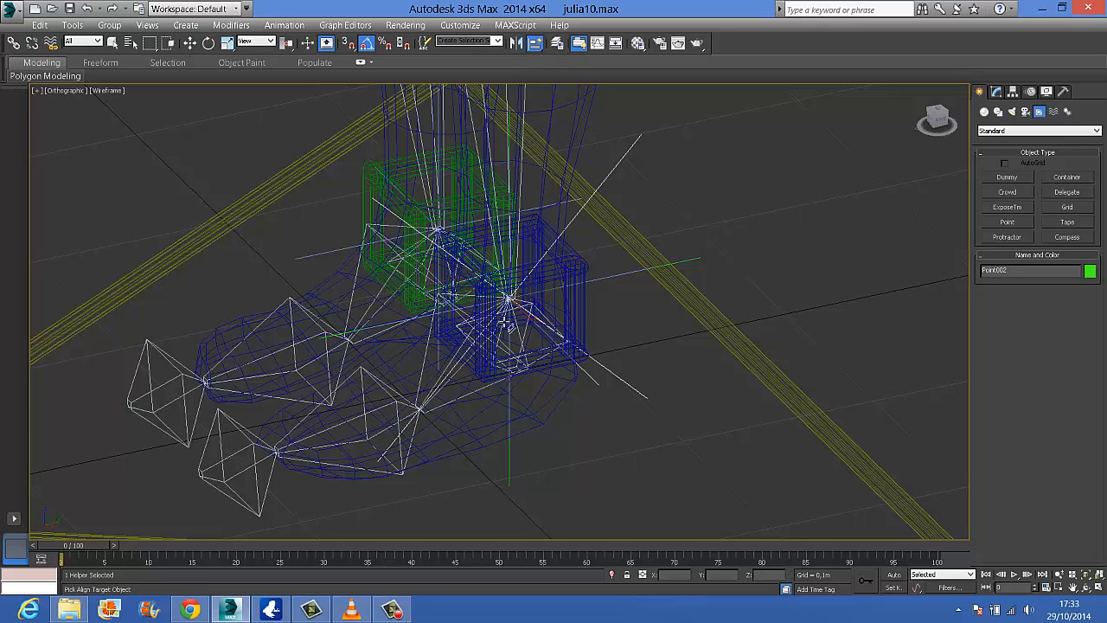
{"action": "left_click", "coordinate": [381, 411]}
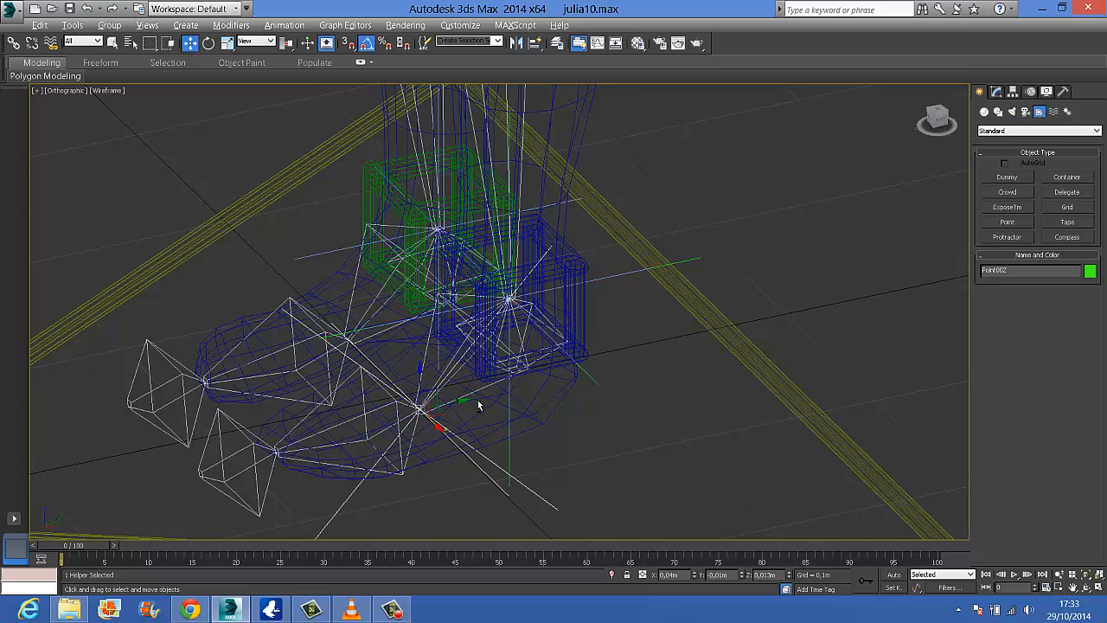
Clone the helper at the ball of the left foot as an independent copy
{"action": "middle_click_drag", "start_coordinate": [481, 405], "coordinate": [476, 369], "text": "alt"}
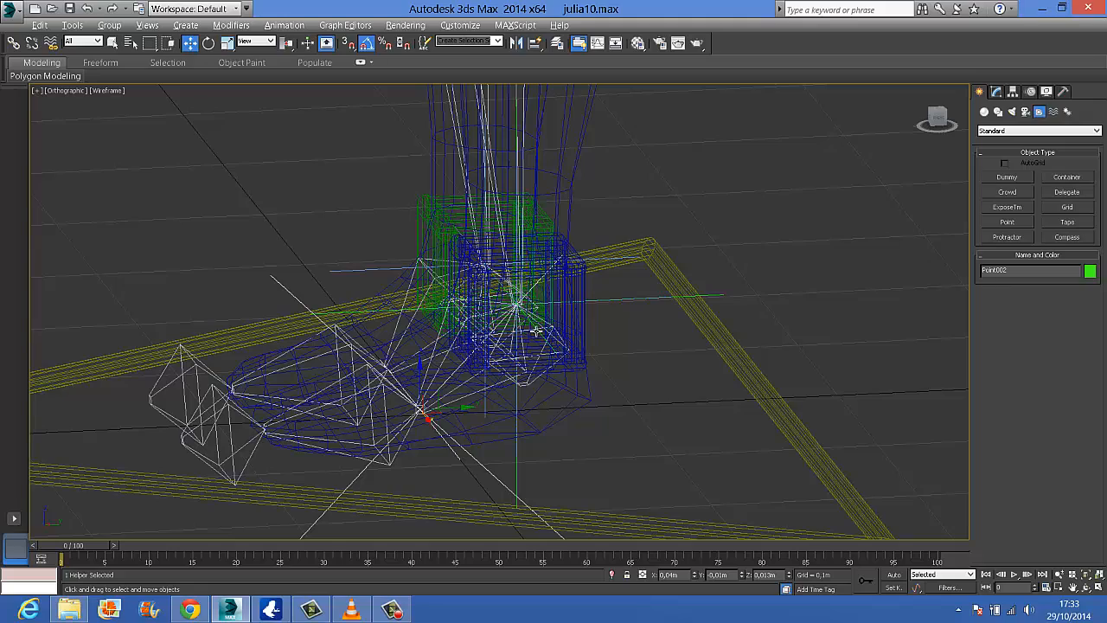
{"action": "mouse_move", "coordinate": [536, 331]}
{"action": "middle_mouse_down", "text": "alt"}
{"action": "mouse_move", "coordinate": [564, 354]}
{"action": "mouse_move", "coordinate": [552, 344]}
{"action": "middle_mouse_up", "text": "alt"}
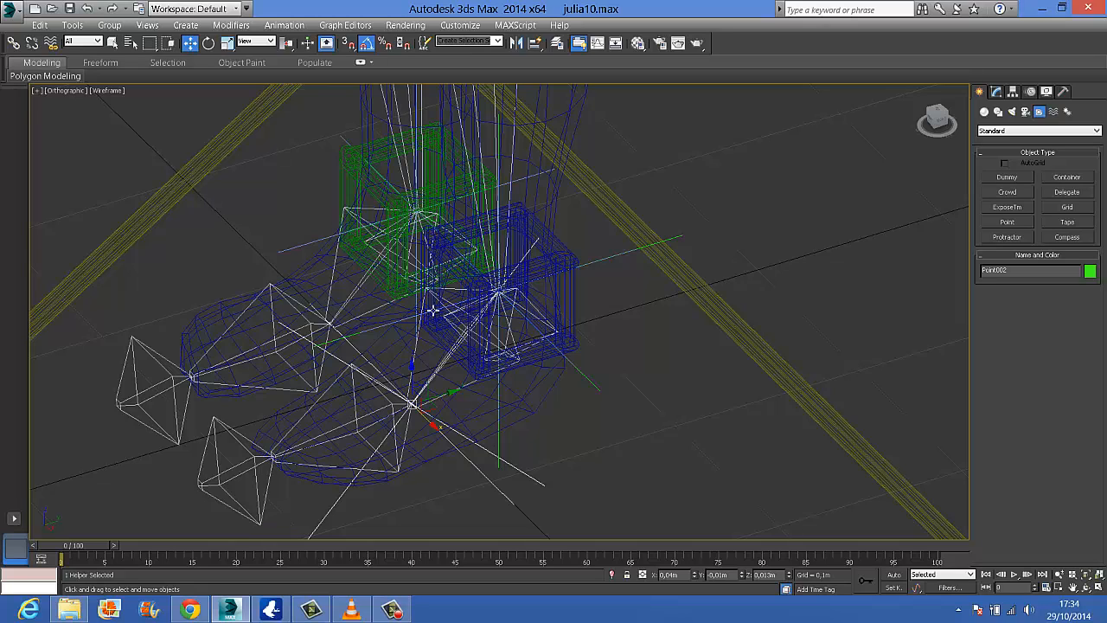
{"action": "left_click", "coordinate": [391, 404]}
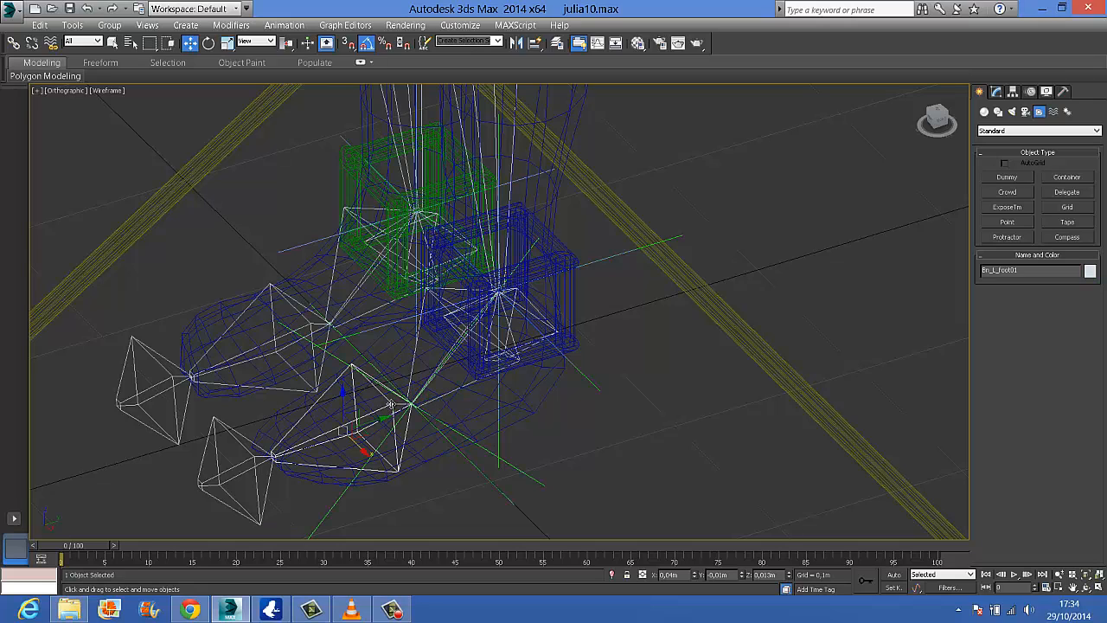
{"action": "left_click", "coordinate": [431, 423]}
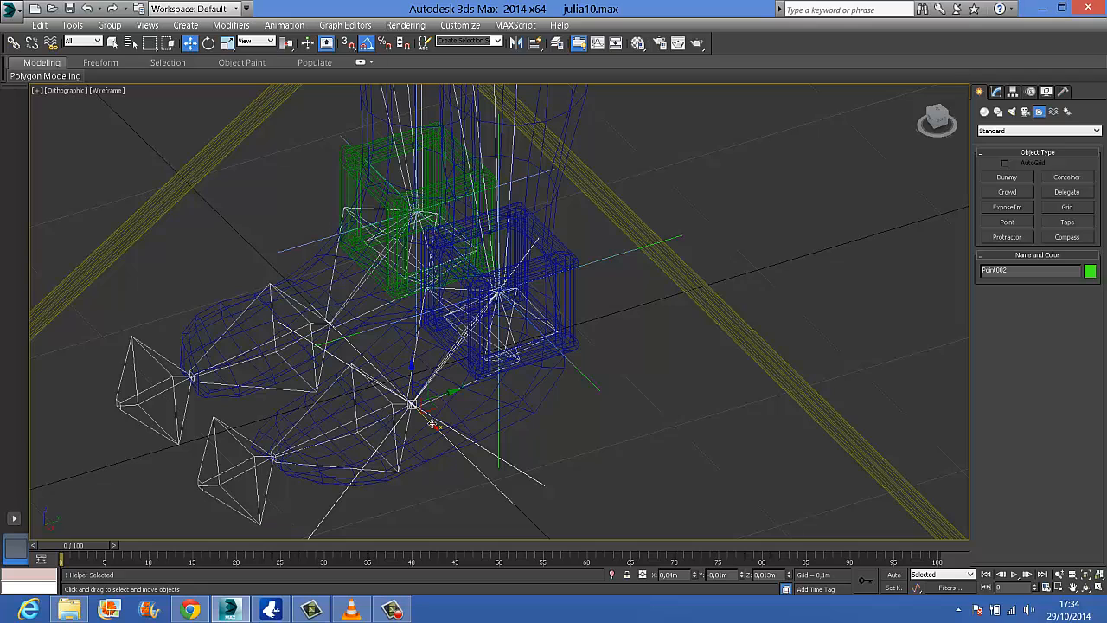
{"action": "left_click_drag", "start_coordinate": [431, 423], "coordinate": [459, 400], "text": "shift"}
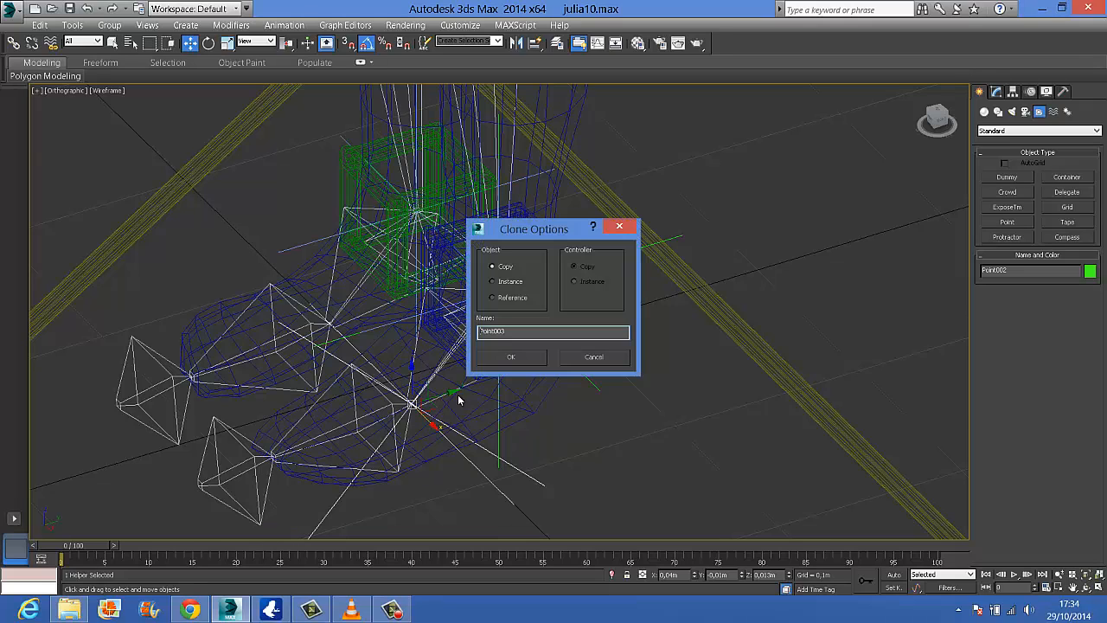
{"action": "left_click", "coordinate": [524, 355]}
Align the new copy's X, Y and Z orientation to the left foot bone, and quick-align its position to the left toe bone
{"action": "left_click", "coordinate": [536, 45]}
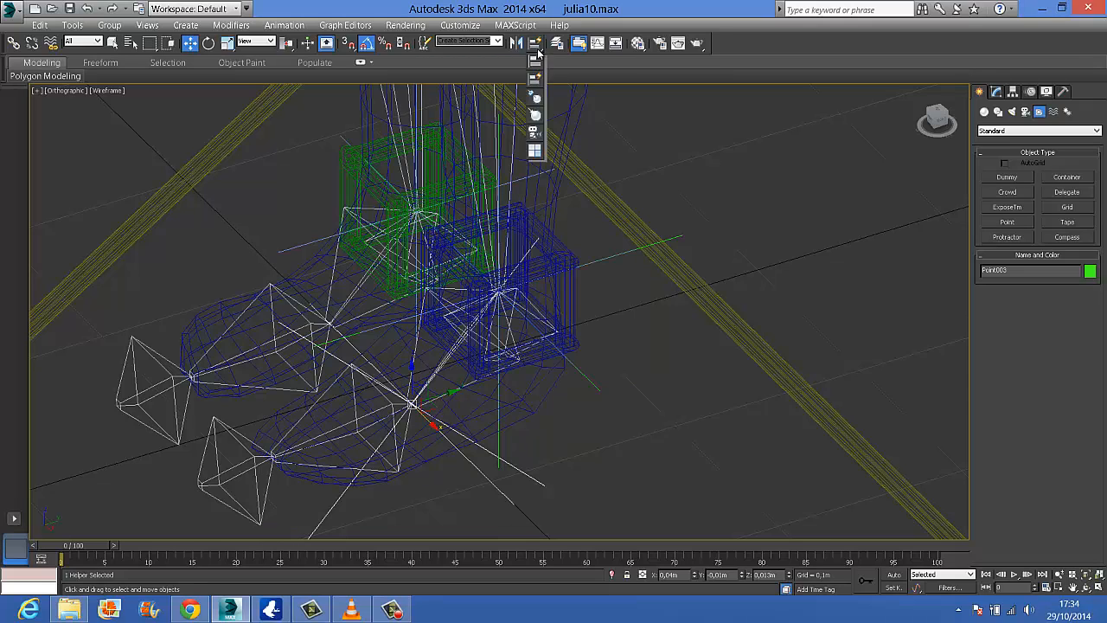
{"action": "left_click", "coordinate": [535, 61]}
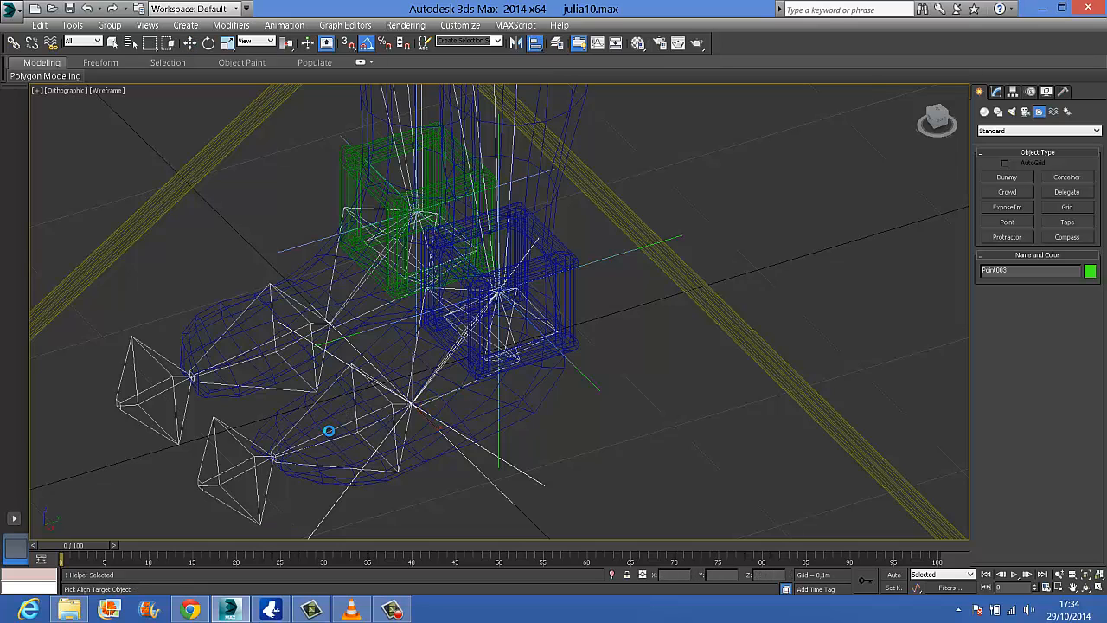
{"action": "left_click", "coordinate": [329, 434]}
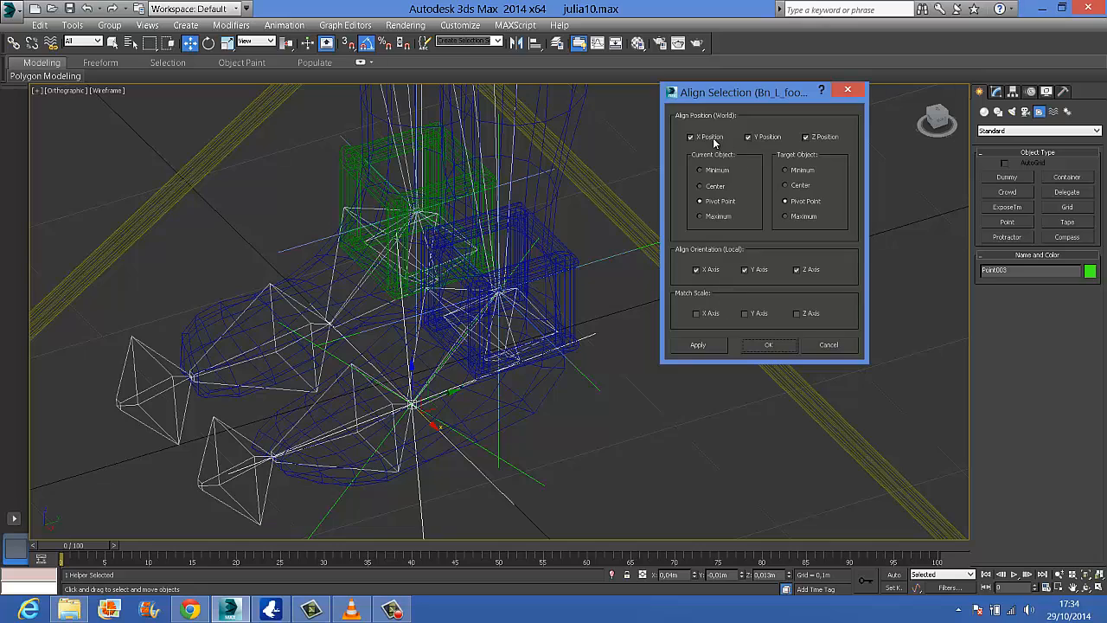
{"action": "left_click", "coordinate": [805, 138]}
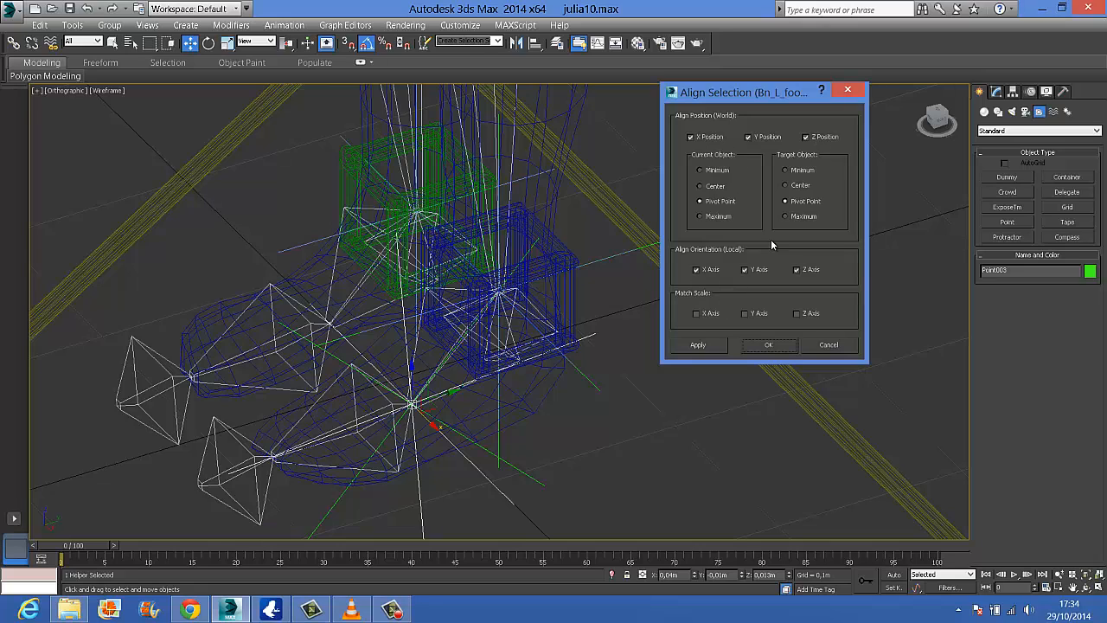
{"action": "left_click", "coordinate": [761, 350]}
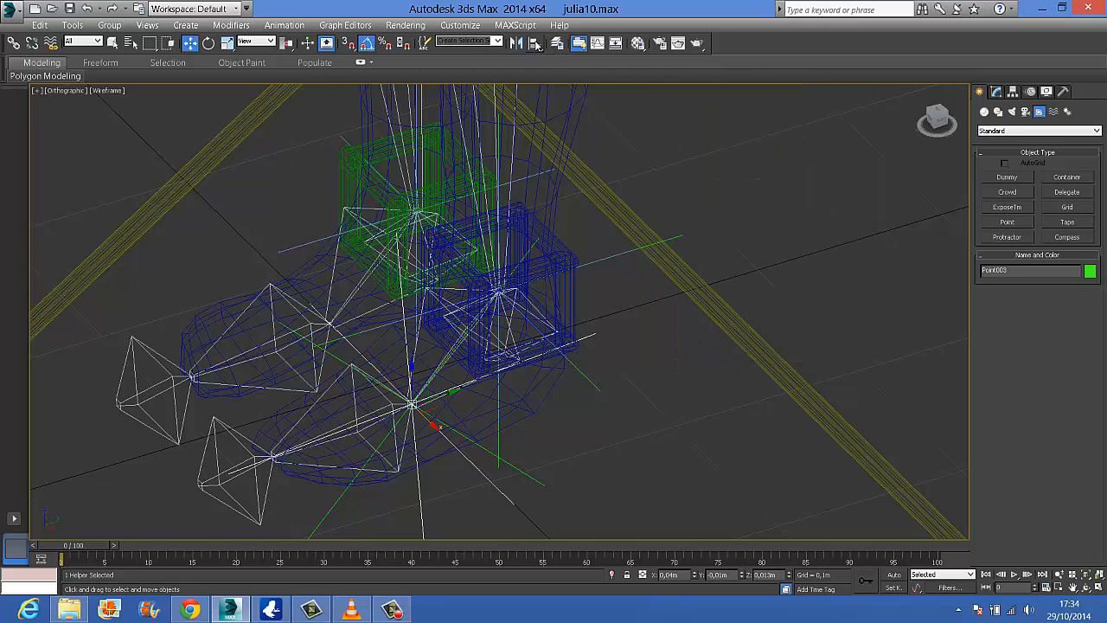
{"action": "left_click", "coordinate": [536, 45]}
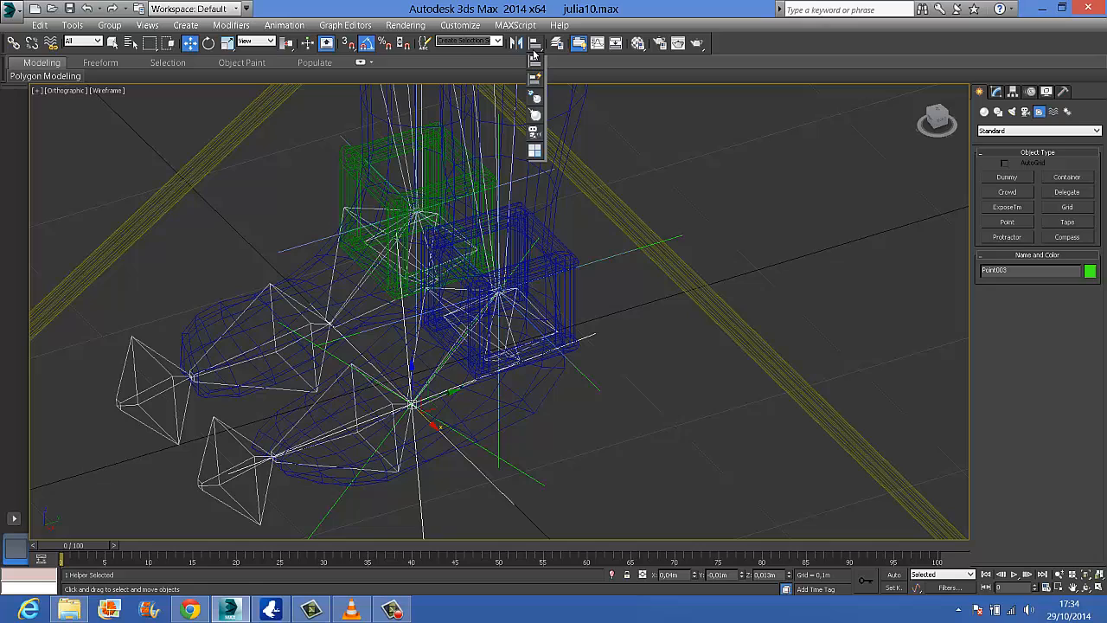
{"action": "left_click", "coordinate": [241, 441]}
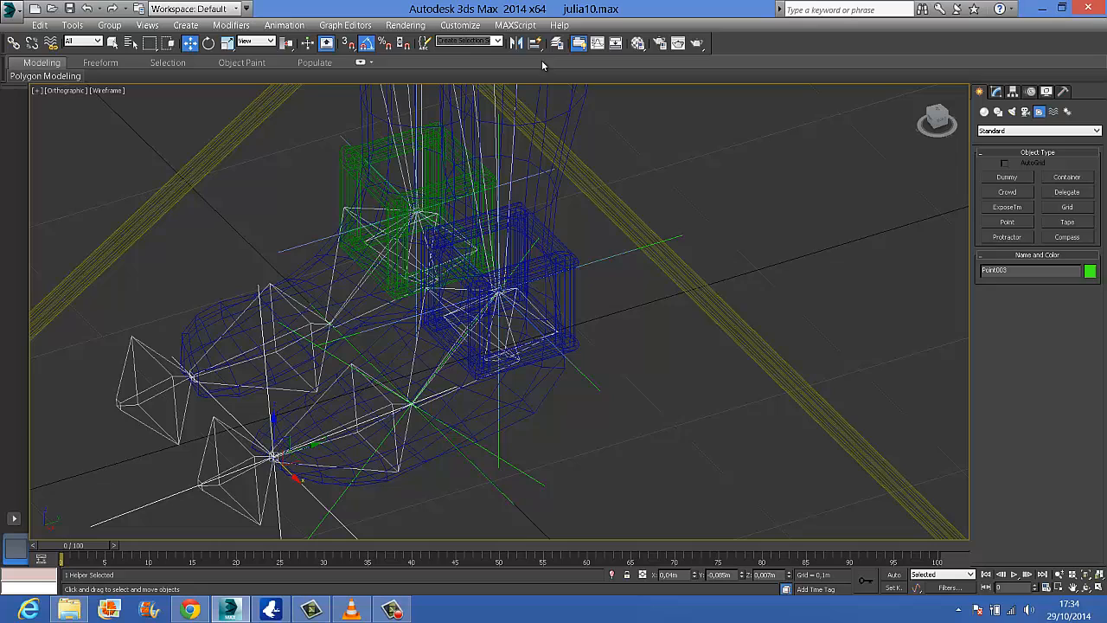
Isolate the left ankle, foot and toe bones together with their three point helpers
{"action": "left_click", "coordinate": [116, 43]}
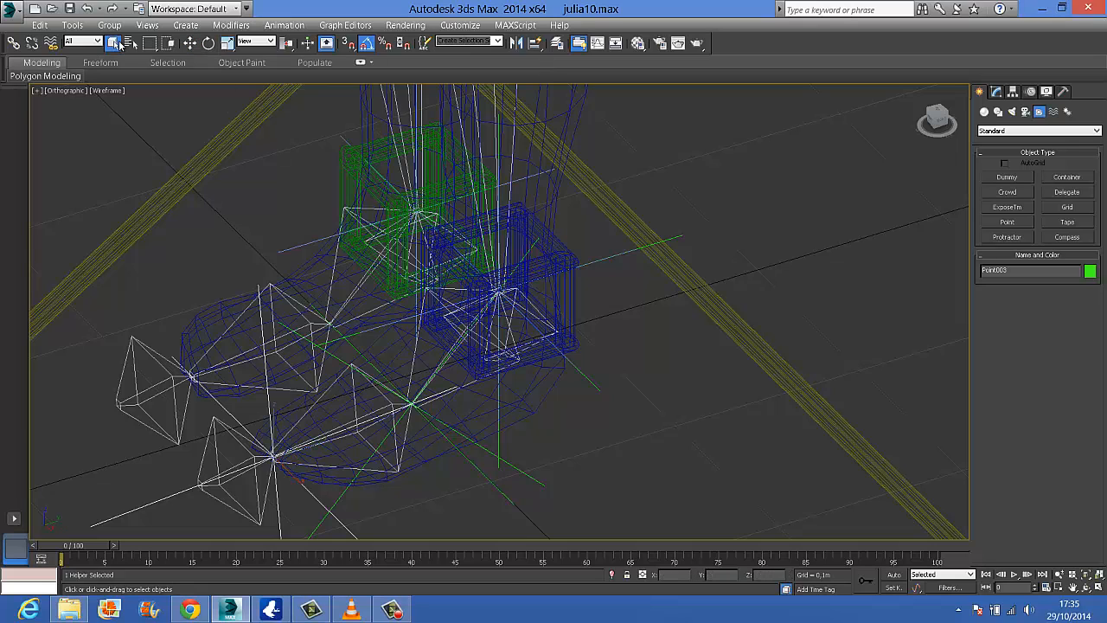
{"action": "left_click", "coordinate": [524, 306]}
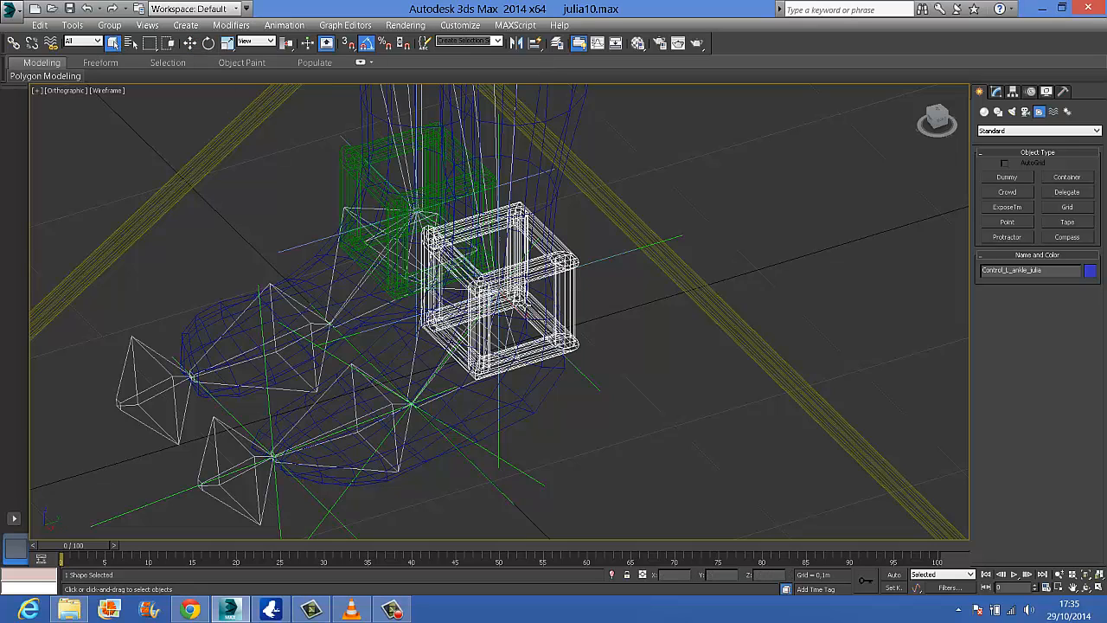
{"action": "left_click", "coordinate": [415, 361], "text": "ctrl"}
{"action": "left_click", "coordinate": [387, 404], "text": "ctrl"}
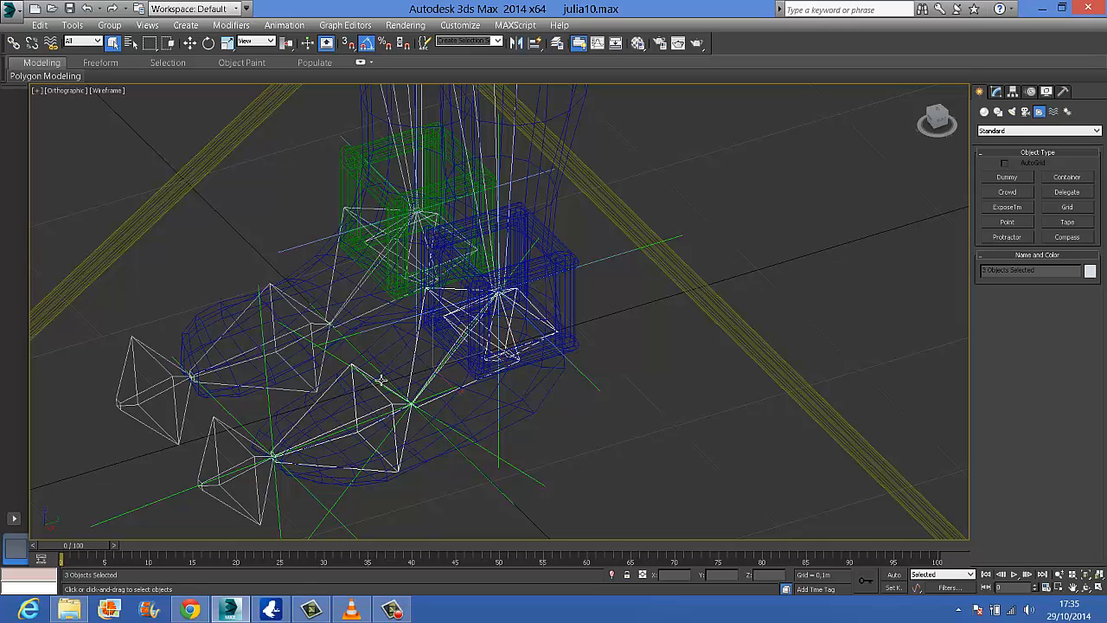
{"action": "left_click", "coordinate": [354, 350], "text": "ctrl"}
{"action": "left_click", "coordinate": [271, 417], "text": "ctrl"}
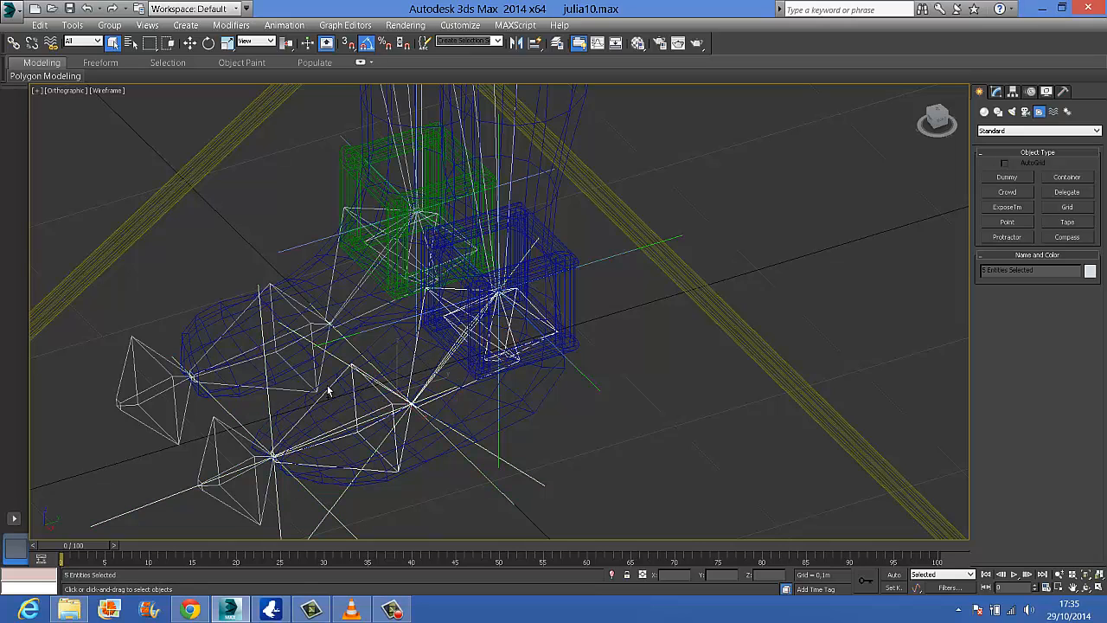
{"action": "left_click", "coordinate": [666, 242], "text": "ctrl"}
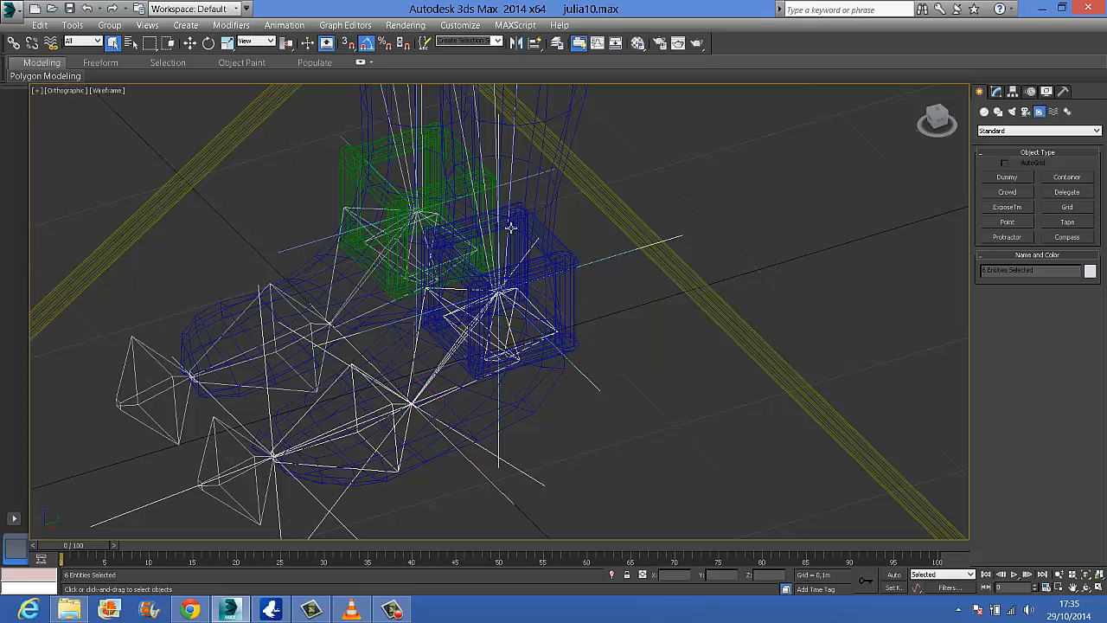
{"action": "right_click", "coordinate": [499, 317]}
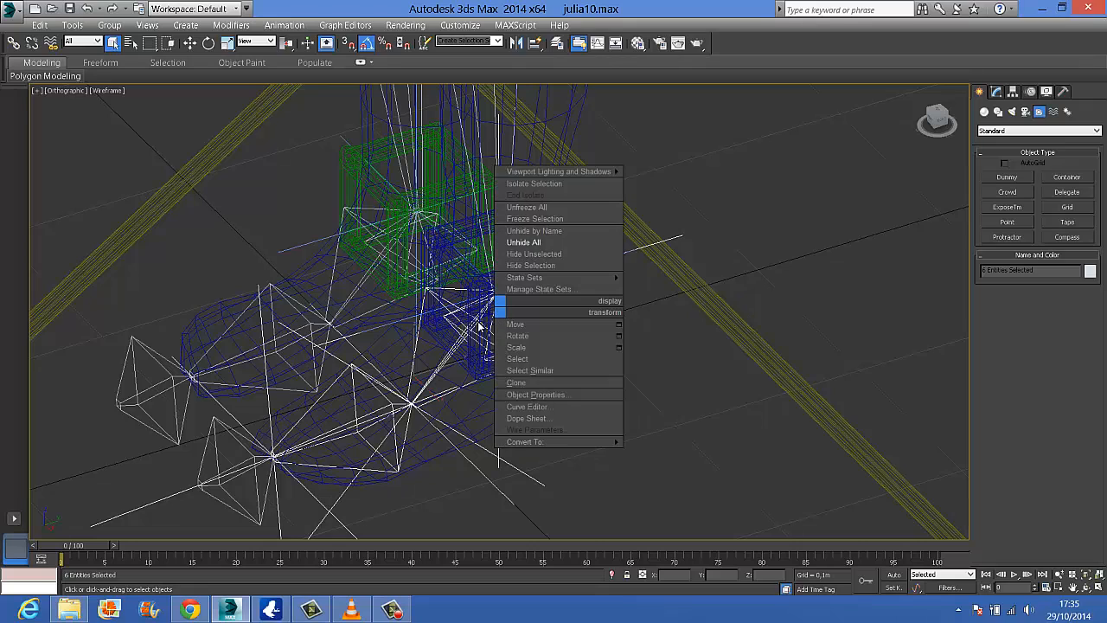
{"action": "left_click", "coordinate": [396, 364]}
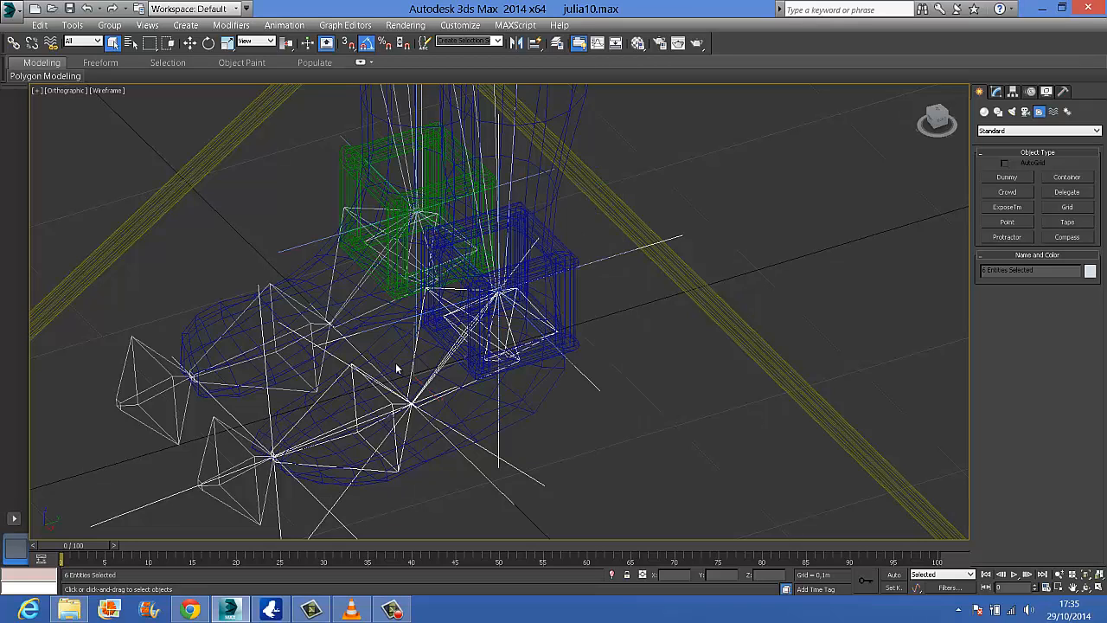
{"action": "left_click", "coordinate": [233, 432], "text": "ctrl"}
{"action": "right_click", "coordinate": [542, 294]}
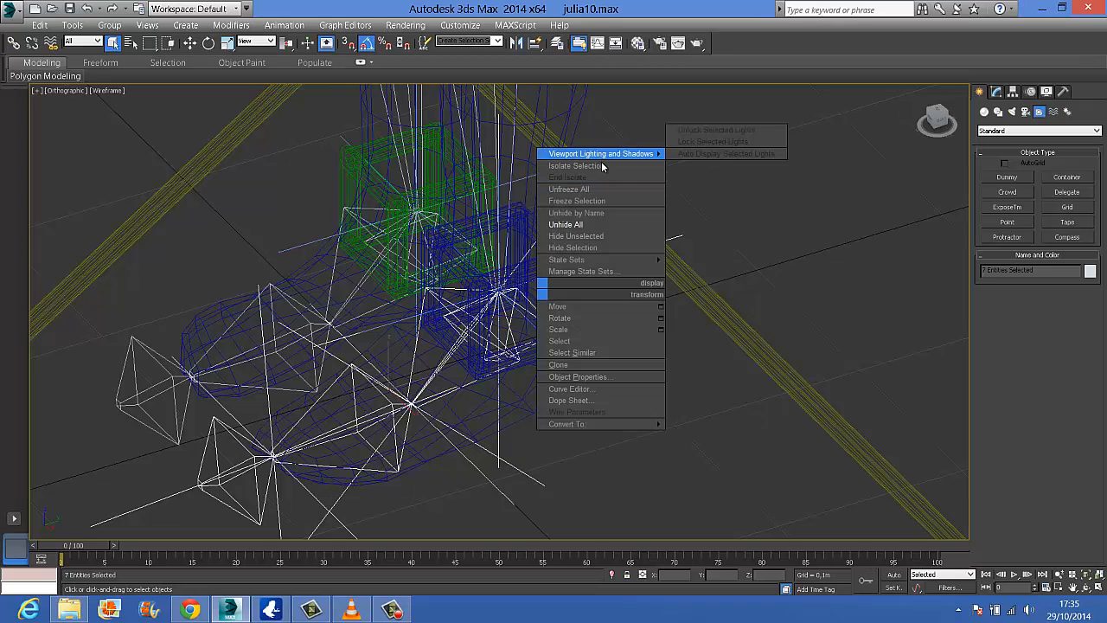
{"action": "left_click", "coordinate": [600, 152]}
Switch the isolated foot bones from wireframe to shaded display with edged faces
{"action": "scroll", "coordinate": [591, 332], "scroll_direction": "up", "scroll_amount": 4}
{"action": "scroll", "coordinate": [585, 336], "scroll_direction": "down", "scroll_amount": 2}
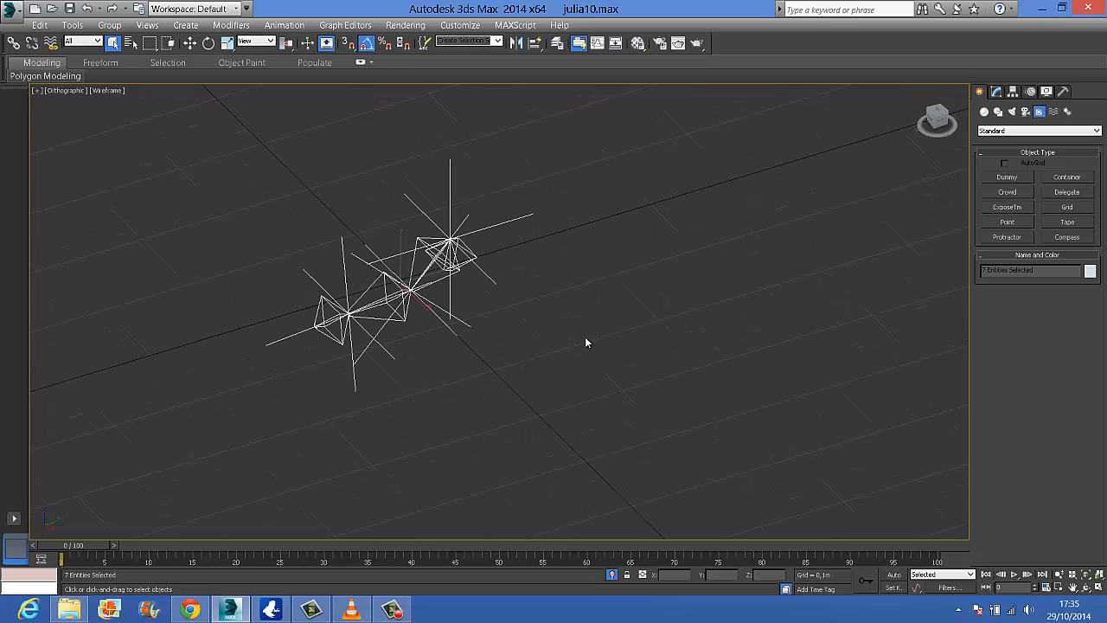
{"action": "key", "text": "F3"}
{"action": "scroll", "coordinate": [426, 343], "scroll_direction": "up", "scroll_amount": 3}
{"action": "left_click", "coordinate": [445, 207]}
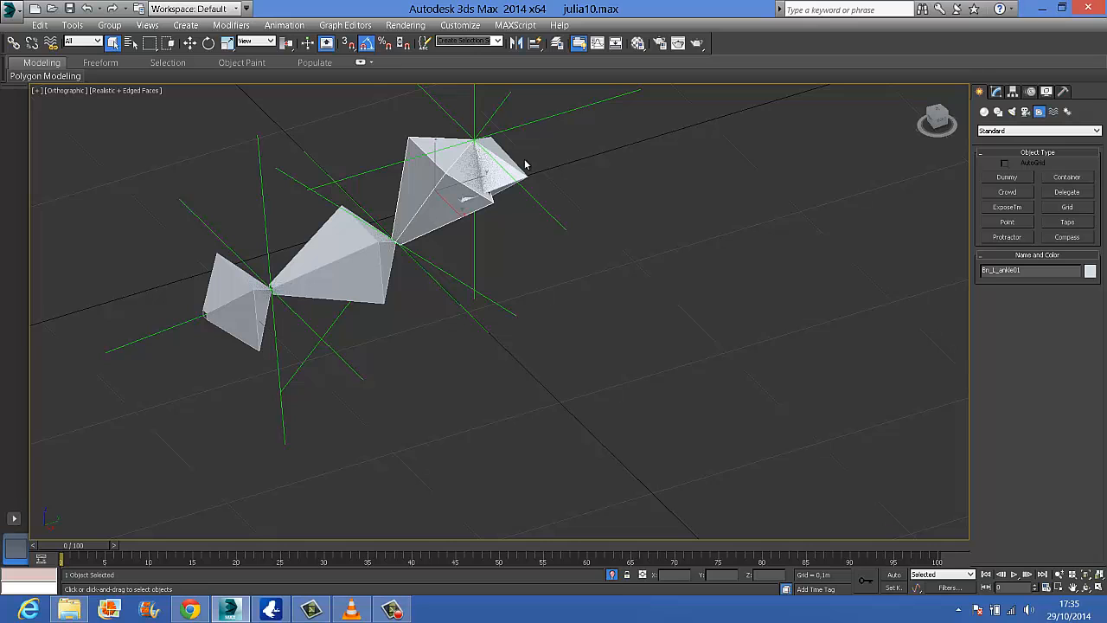
{"action": "scroll", "coordinate": [553, 272], "scroll_direction": "up", "scroll_amount": 3}
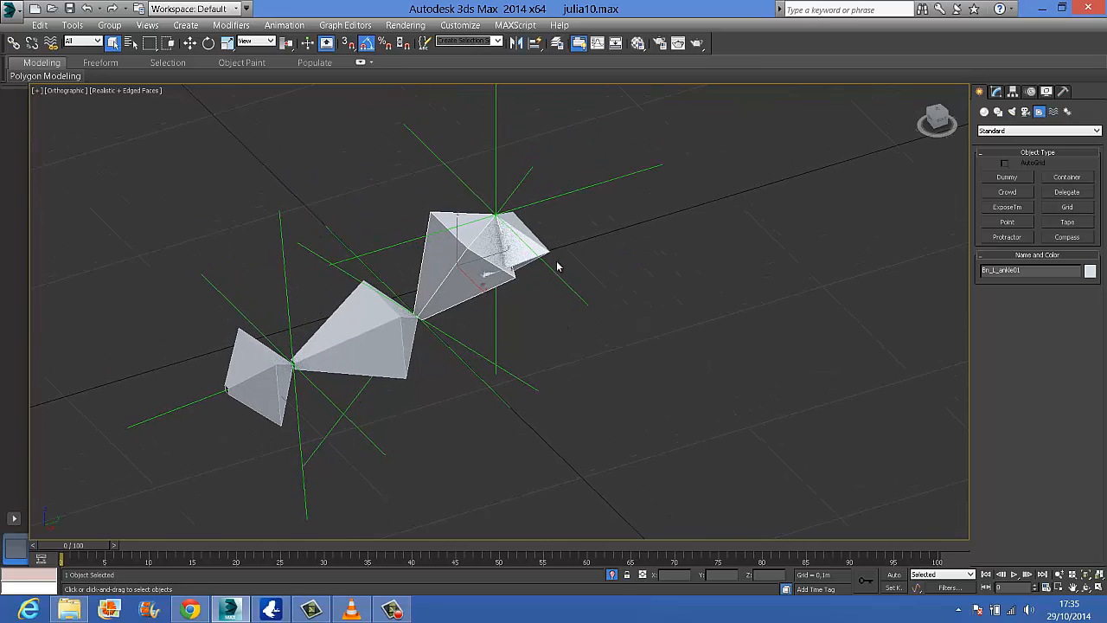
{"action": "scroll", "coordinate": [545, 209], "scroll_direction": "down", "scroll_amount": 3}
{"action": "left_click", "coordinate": [535, 197]}
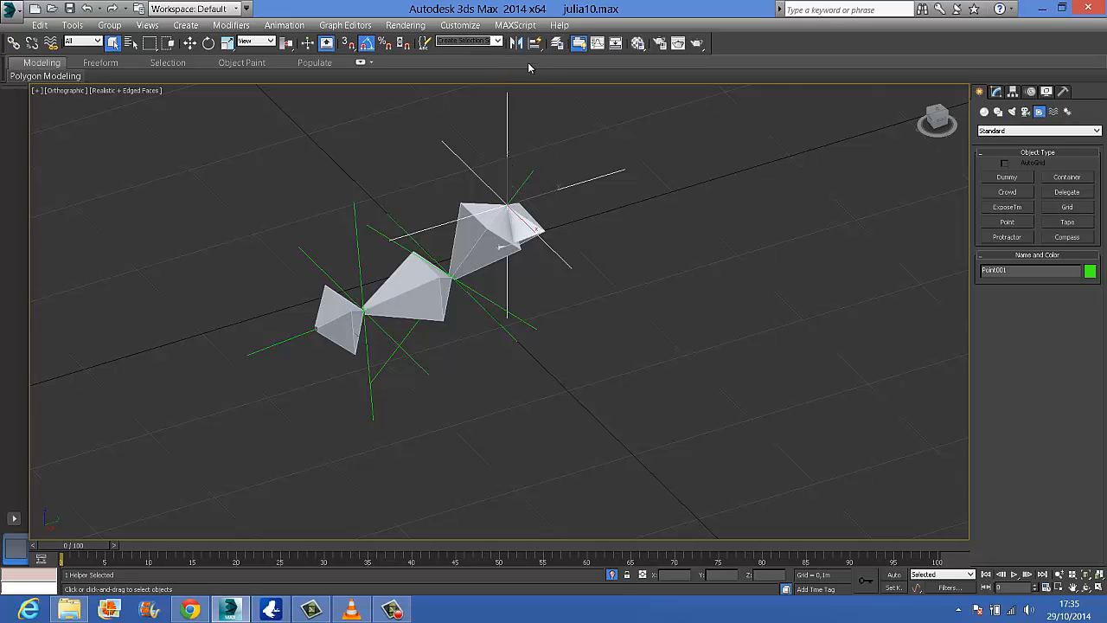
{"action": "left_click", "coordinate": [535, 43]}
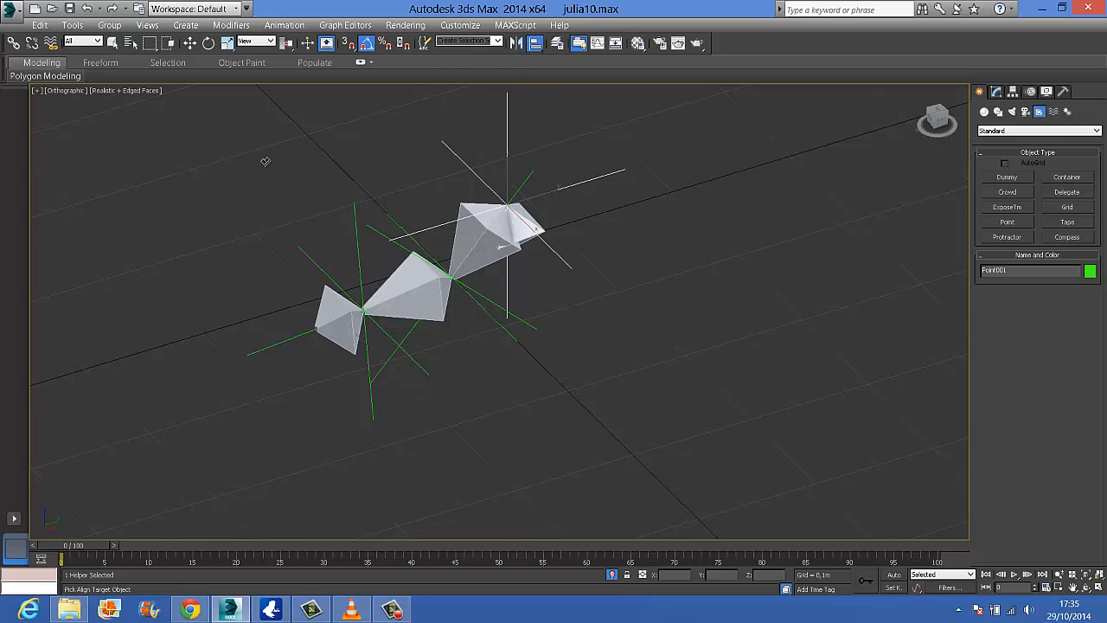
{"action": "left_click", "coordinate": [190, 43]}
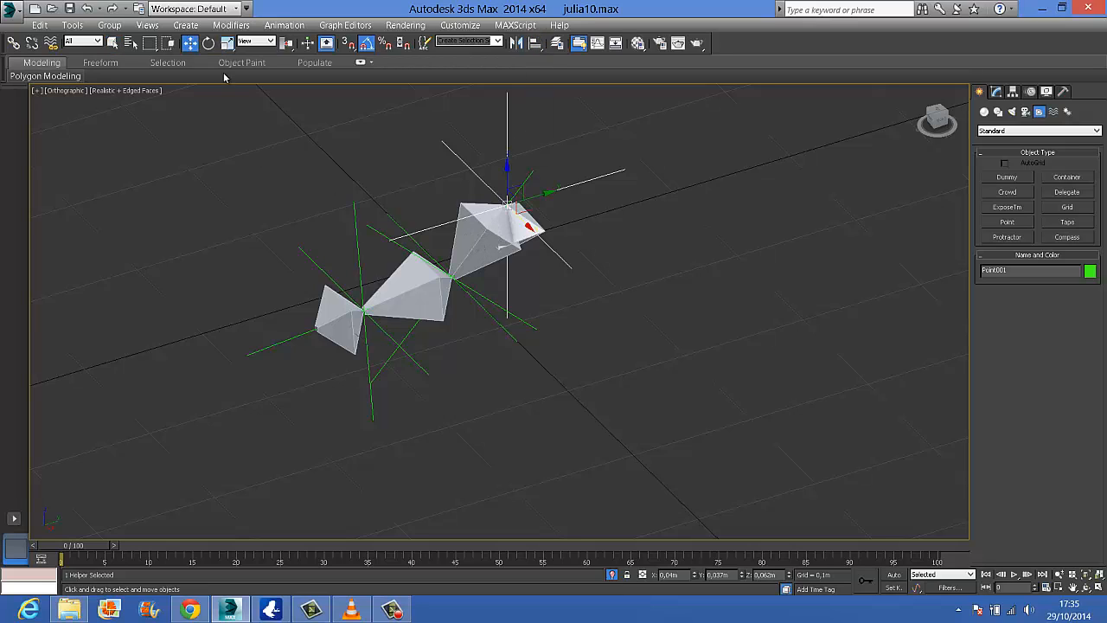
Delete all three point helpers at the left ankle, ball of the foot and toe
{"action": "left_click", "coordinate": [484, 302]}
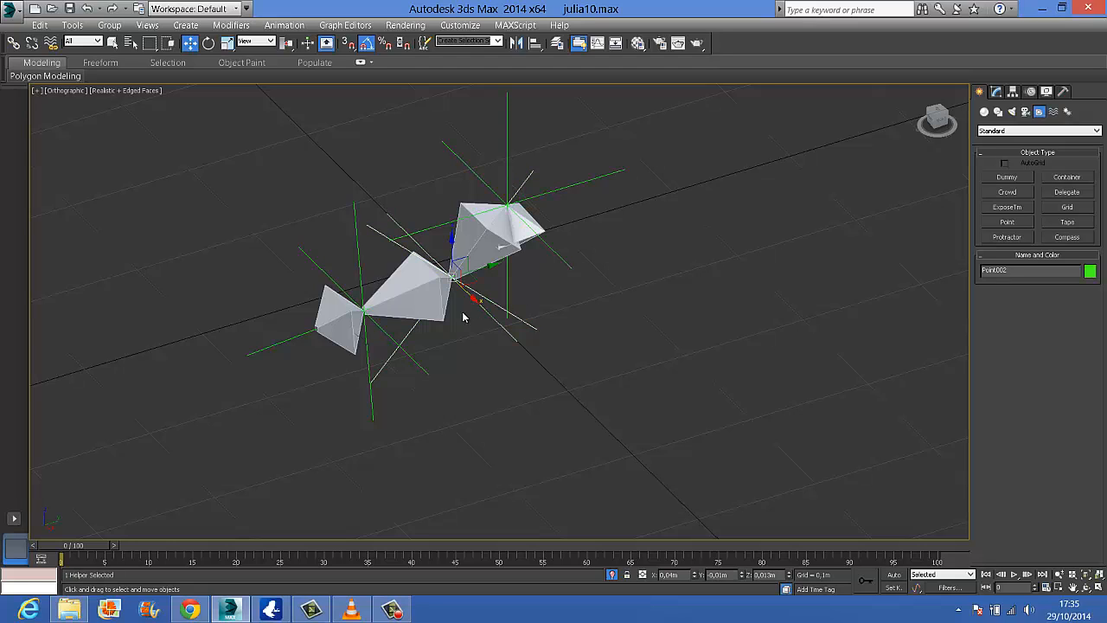
{"action": "left_click", "coordinate": [361, 268]}
{"action": "key", "text": "Delete"}
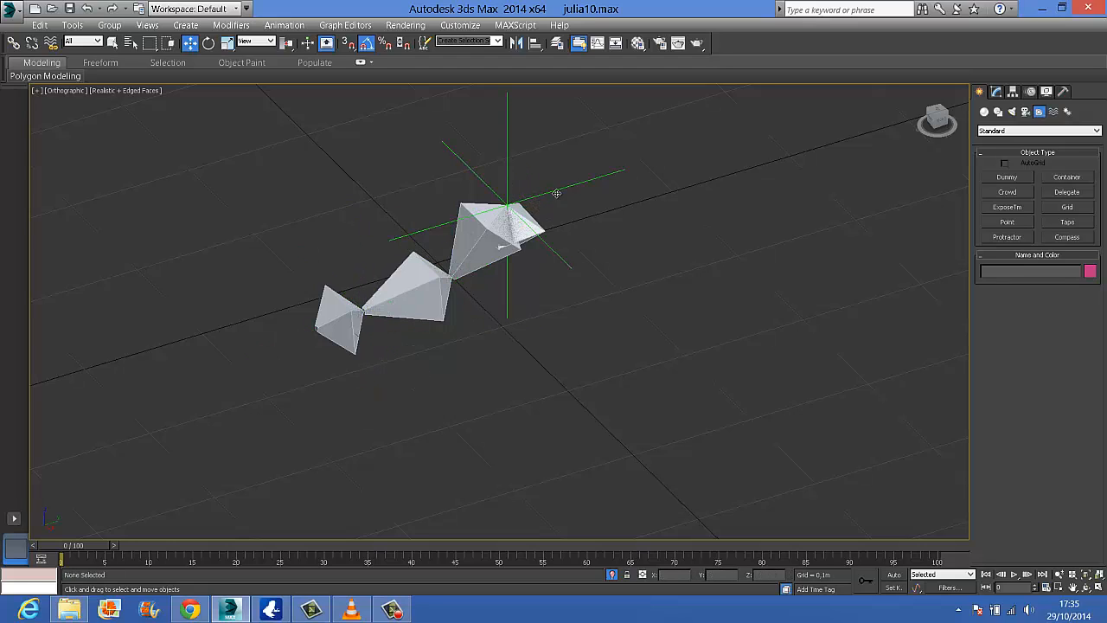
{"action": "left_click", "coordinate": [554, 193]}
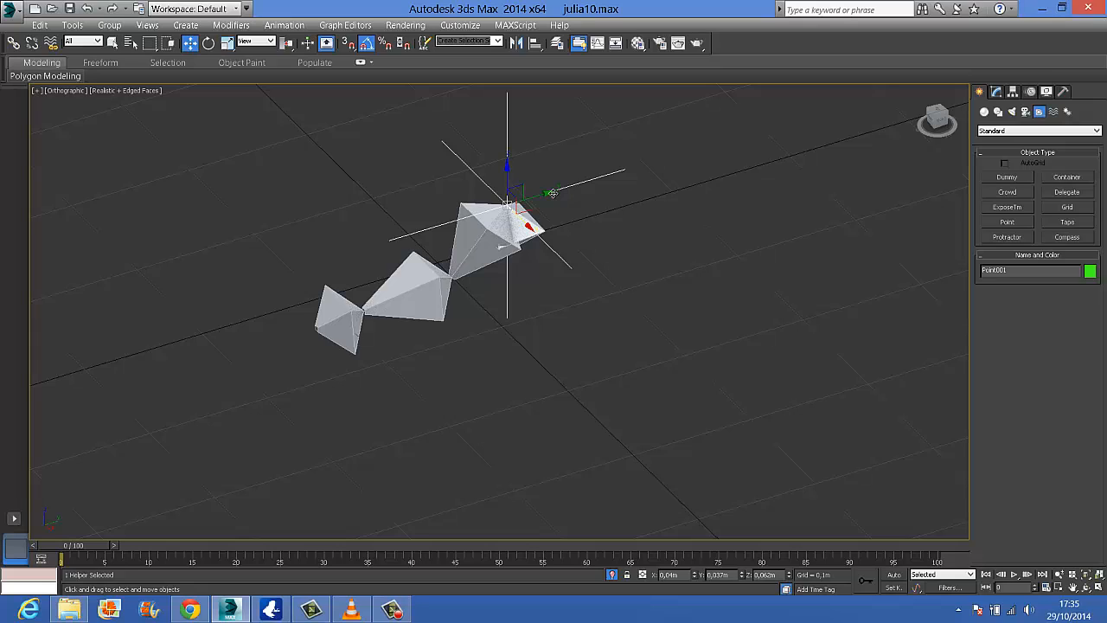
{"action": "key", "text": "Delete"}
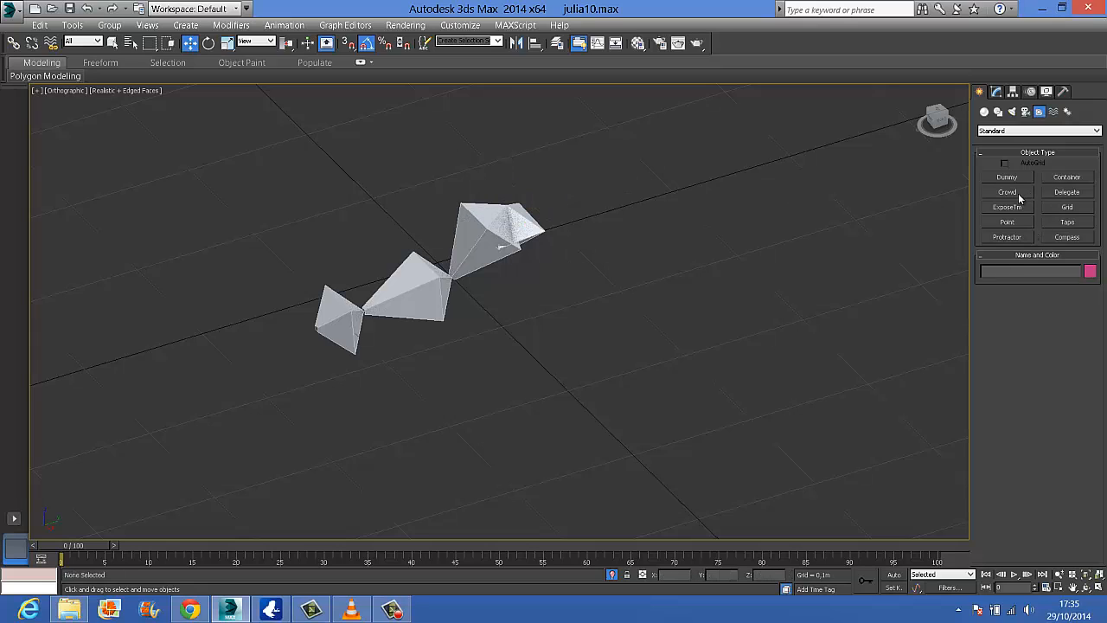
Create a new point helper beside the foot bones and quick-align it to the left ankle bone
{"action": "left_click", "coordinate": [1008, 222]}
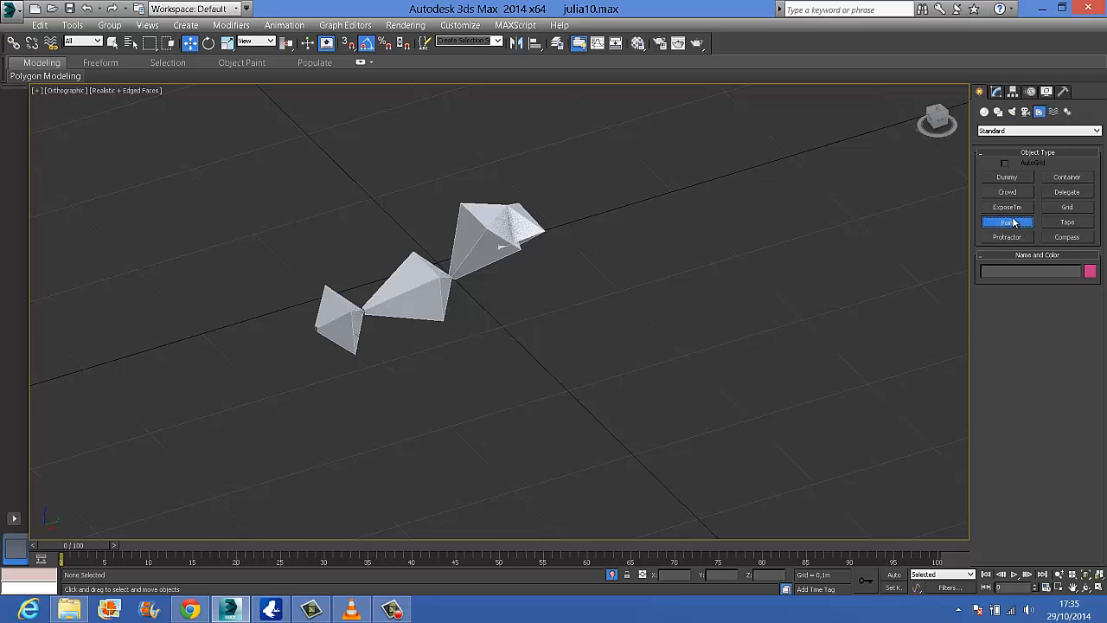
{"action": "left_click", "coordinate": [749, 186]}
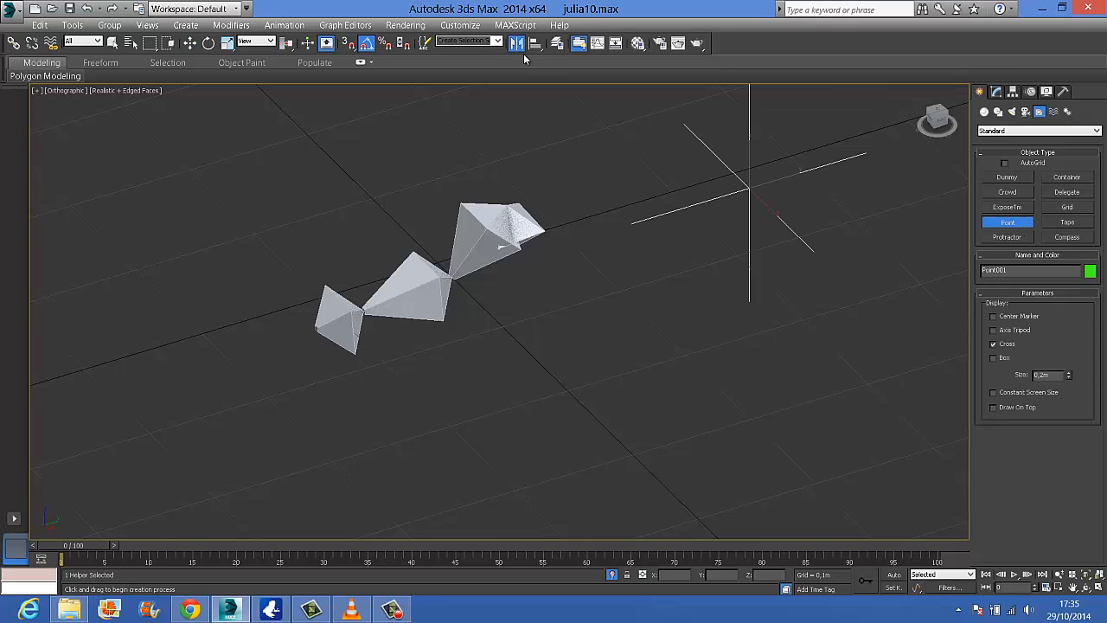
{"action": "left_click_drag", "start_coordinate": [535, 43], "coordinate": [534, 78]}
{"action": "left_click", "coordinate": [524, 224]}
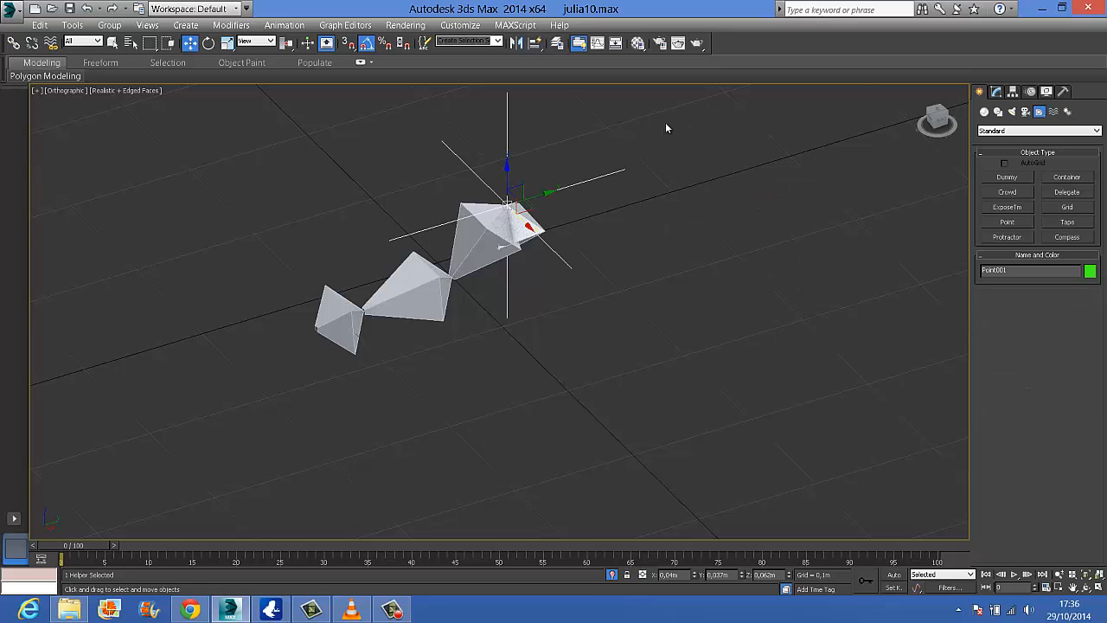
Clone the ankle helper as a copy, matching its X, Y and Z orientation to the ankle-to-foot bone and its position to the left foot bone
{"action": "key", "text": "ctrl+v"}
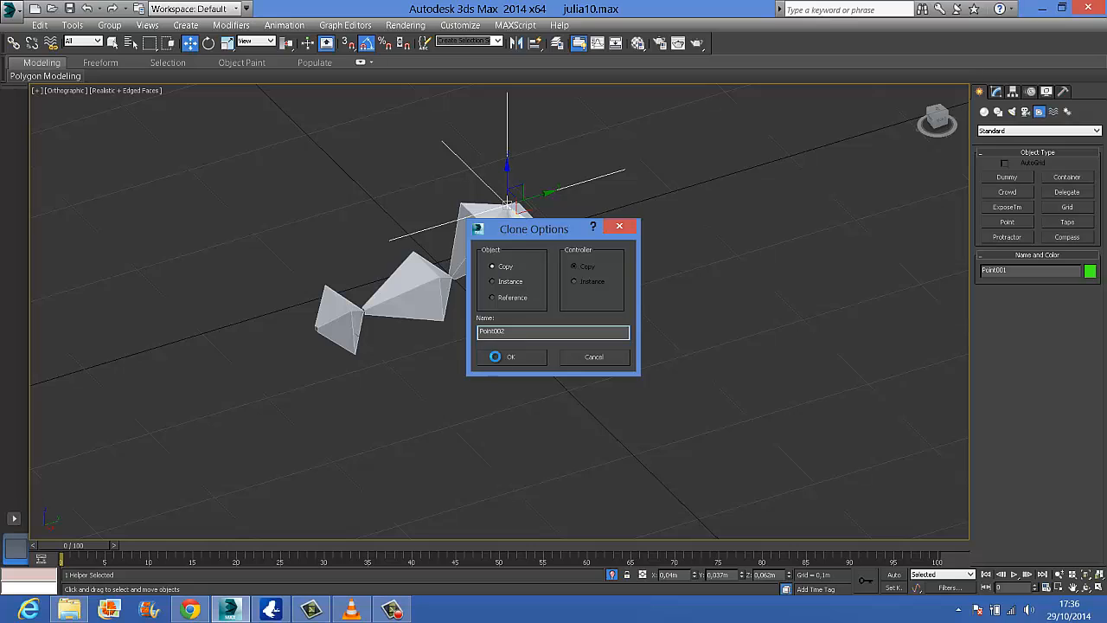
{"action": "left_click", "coordinate": [495, 354]}
{"action": "left_click_drag", "start_coordinate": [536, 44], "coordinate": [536, 56]}
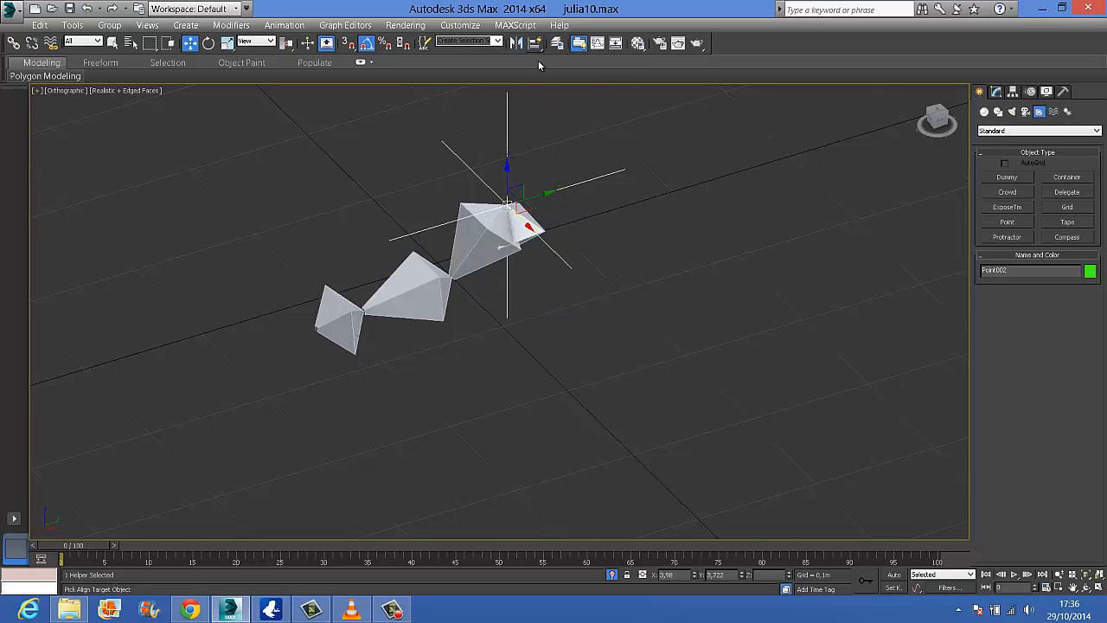
{"action": "left_click", "coordinate": [487, 246]}
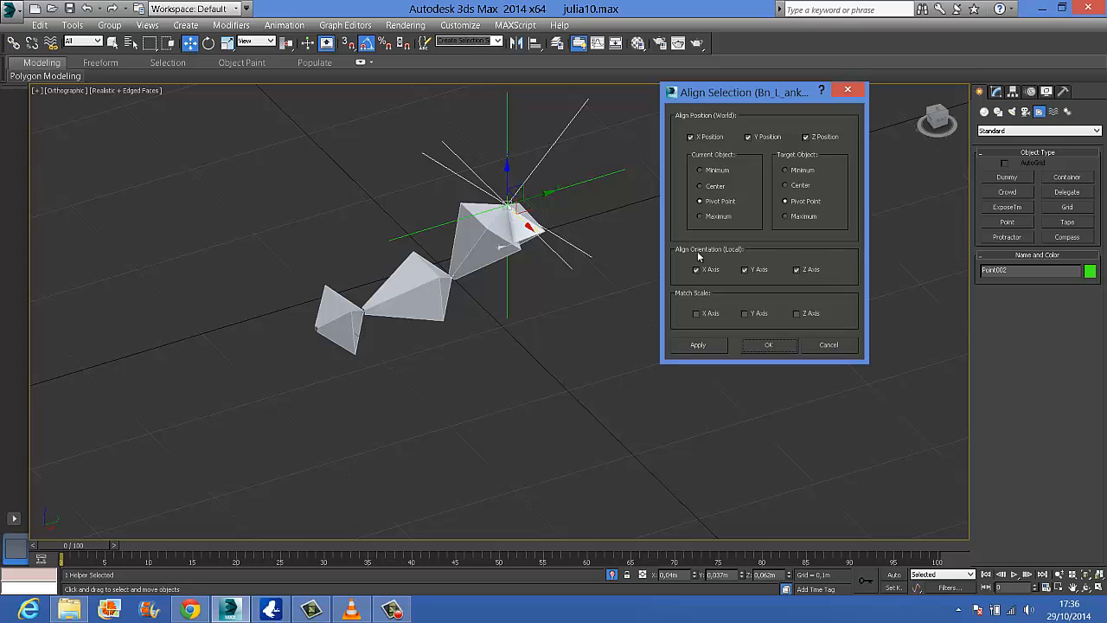
{"action": "left_click", "coordinate": [764, 346]}
{"action": "left_click_drag", "start_coordinate": [534, 45], "coordinate": [536, 83]}
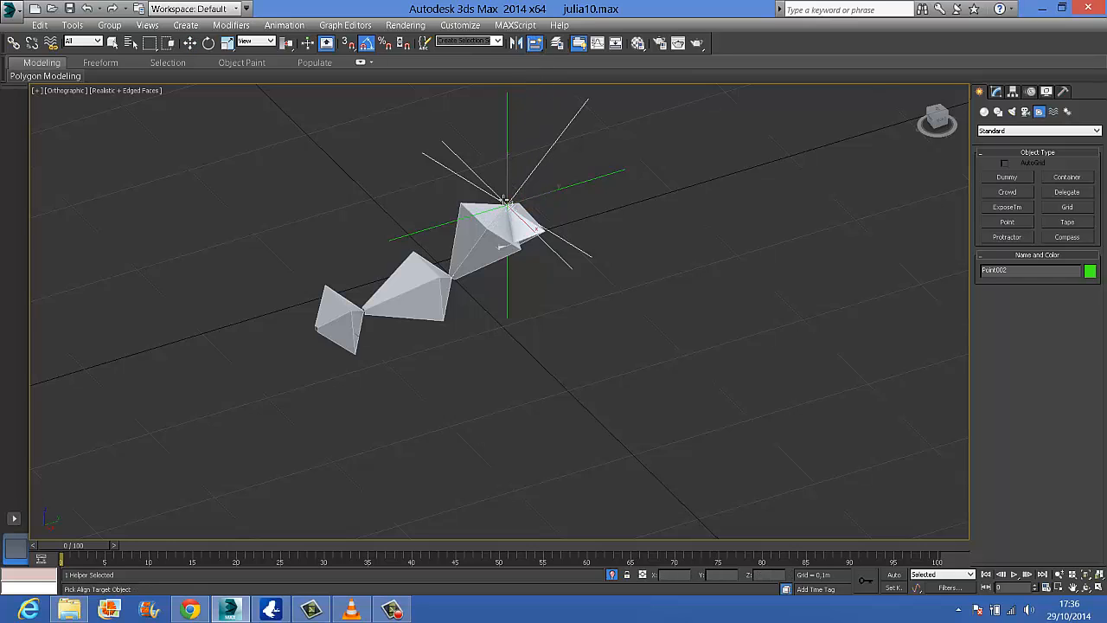
{"action": "left_click", "coordinate": [433, 283]}
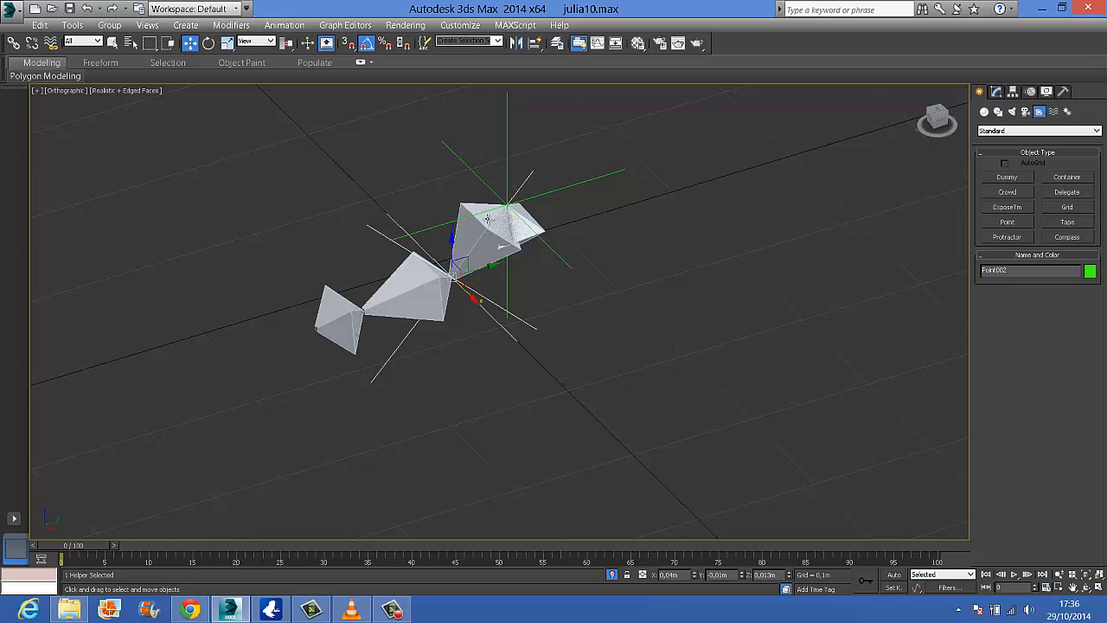
Clone the ball-of-foot helper as a copy, matching its X, Y and Z orientation to the left foot bone and its position to the toe bone
{"action": "key", "text": "ctrl+v"}
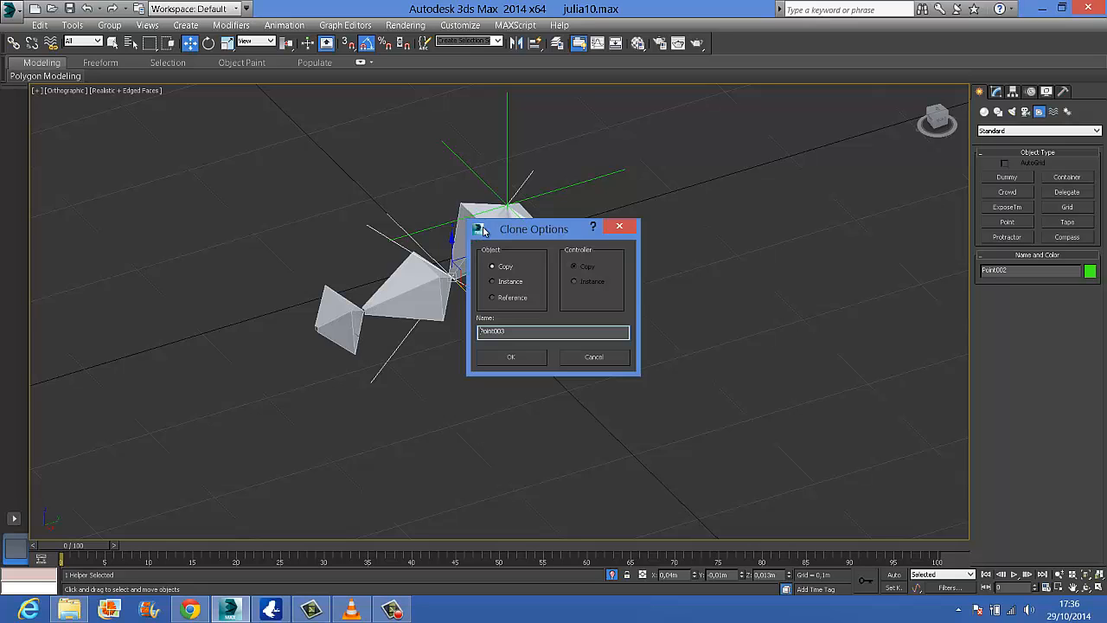
{"action": "left_click", "coordinate": [511, 357]}
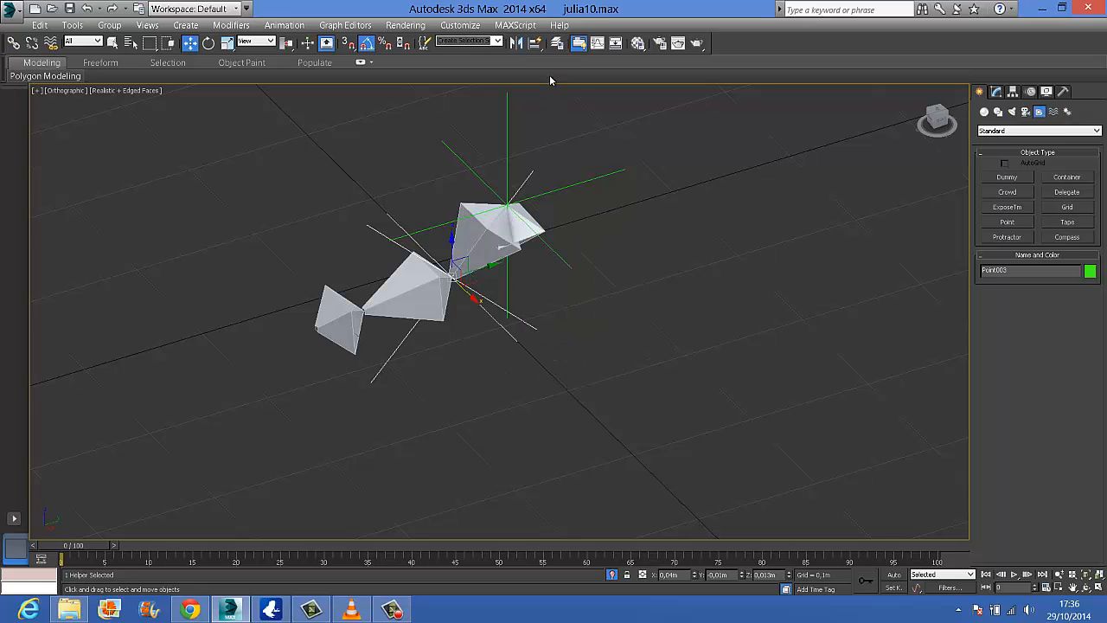
{"action": "left_click_drag", "start_coordinate": [536, 42], "coordinate": [536, 45]}
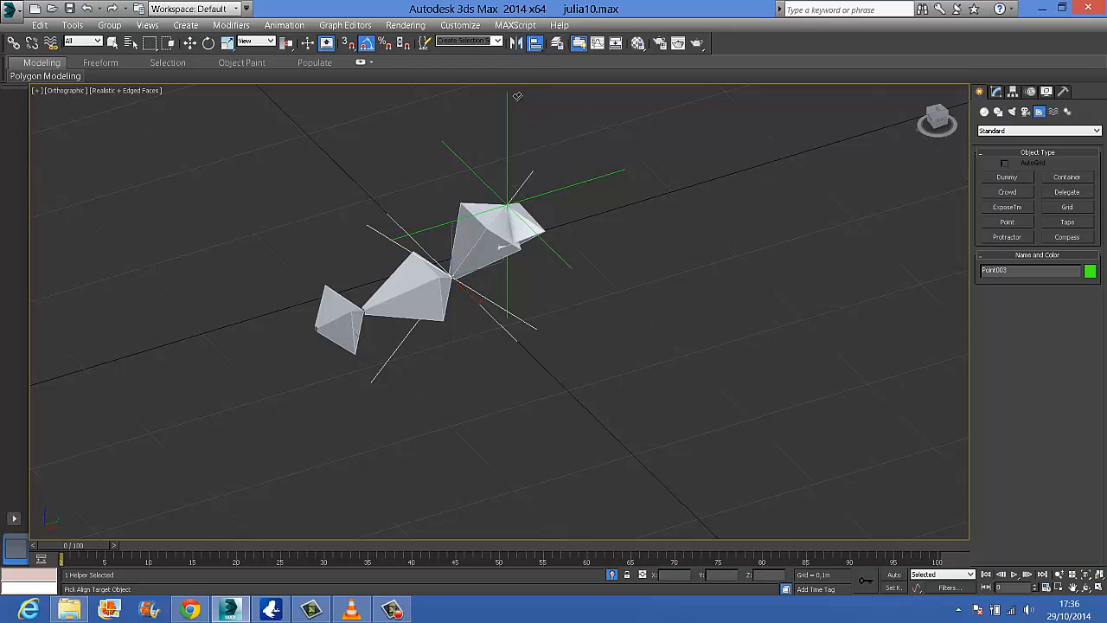
{"action": "left_click", "coordinate": [413, 288]}
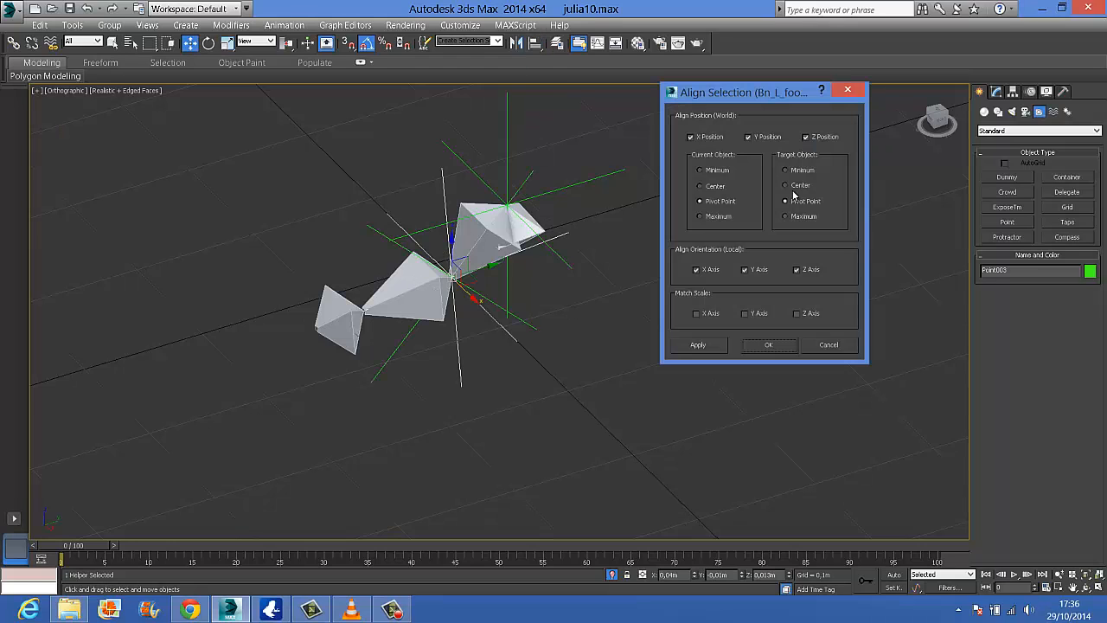
{"action": "left_click", "coordinate": [750, 349]}
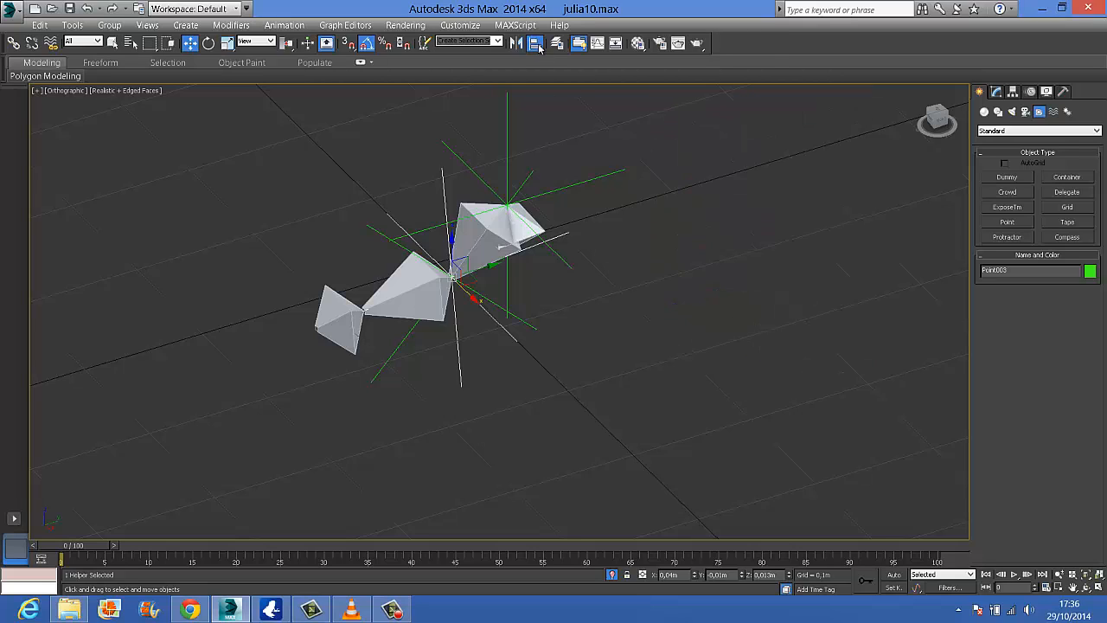
{"action": "left_click", "coordinate": [538, 48]}
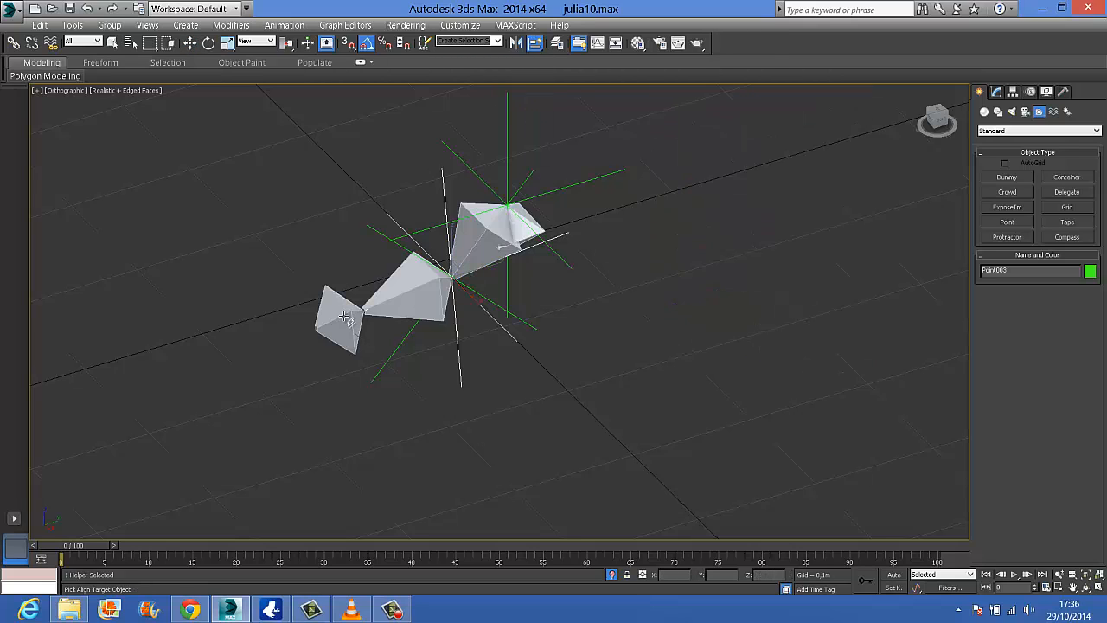
{"action": "left_click", "coordinate": [346, 318]}
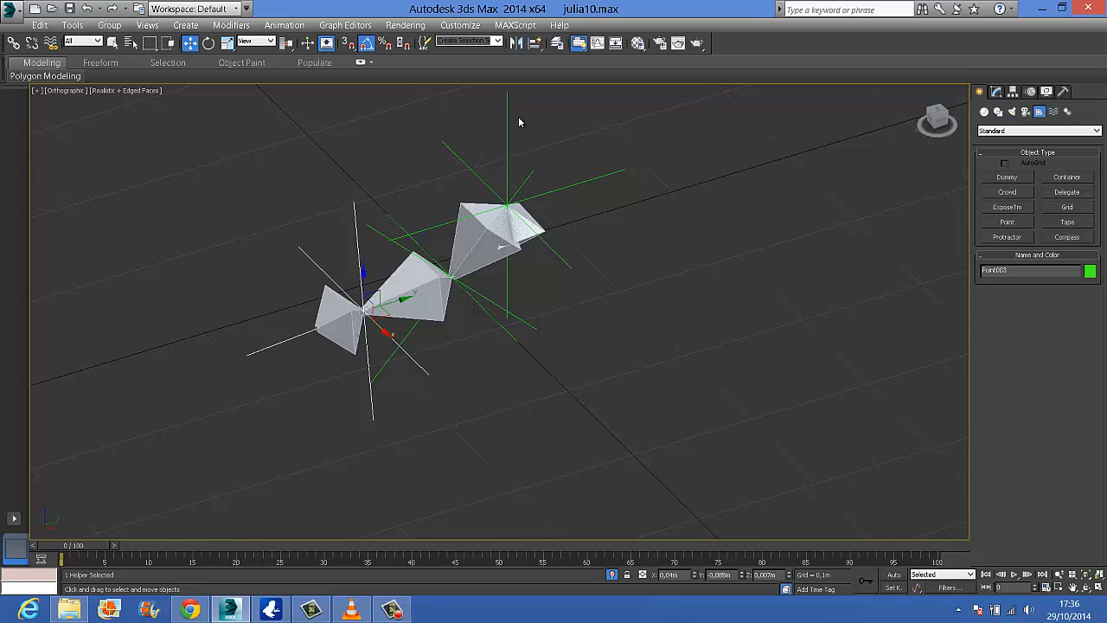
Unhide all objects to bring back the full character and its rig controls
{"action": "right_click", "coordinate": [581, 209]}
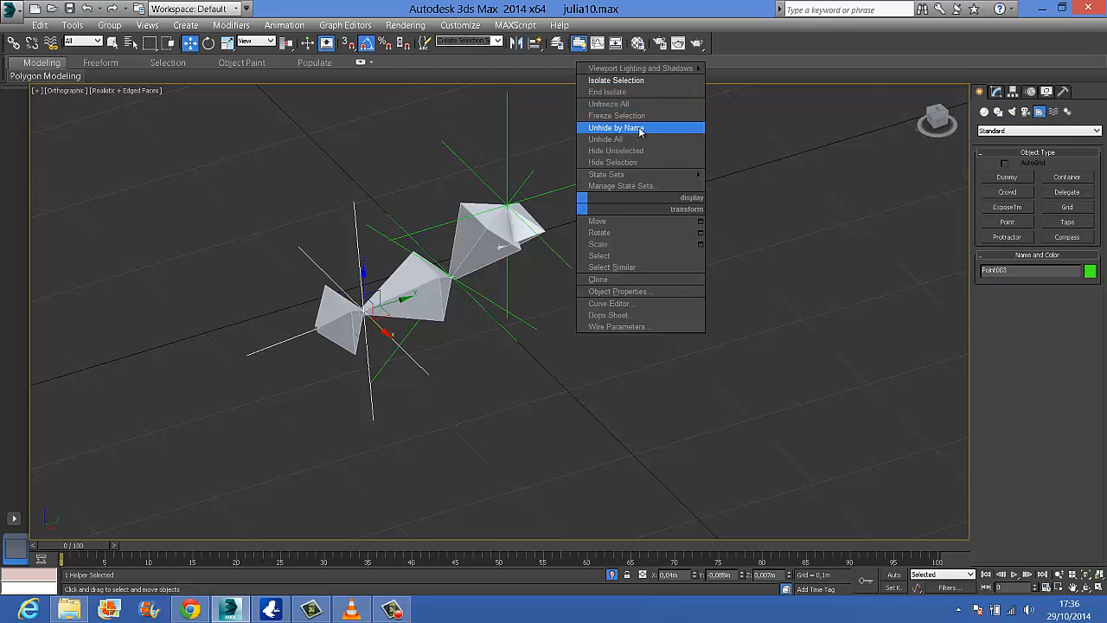
{"action": "left_click", "coordinate": [640, 141]}
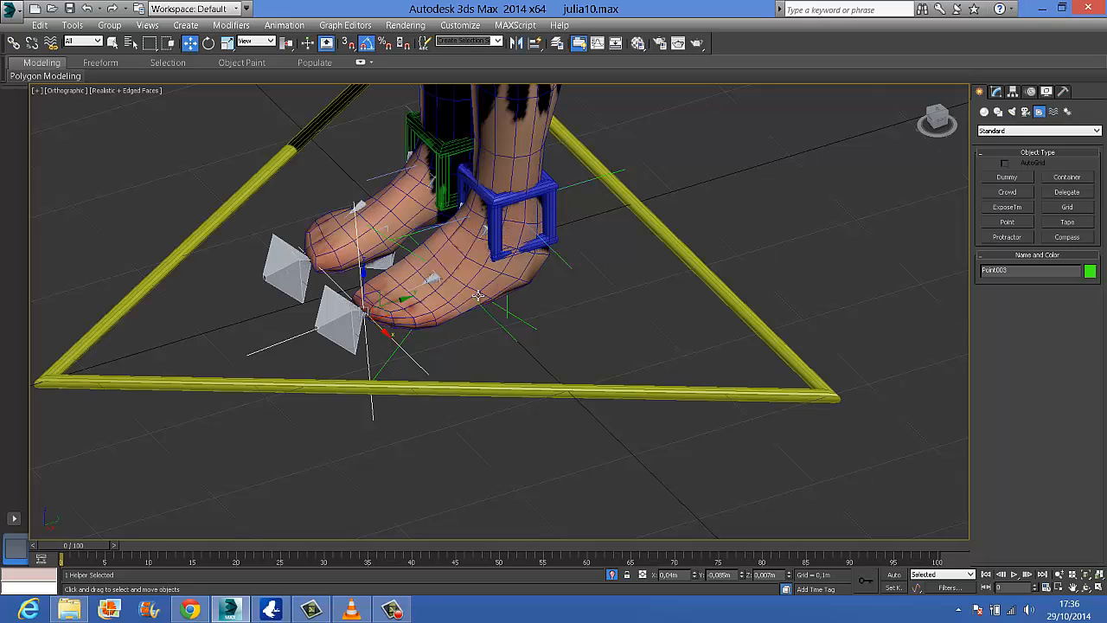
In wireframe display, clone the left toe helper back along its local X axis and position the clone at the back of the heel
{"action": "key", "text": "F3"}
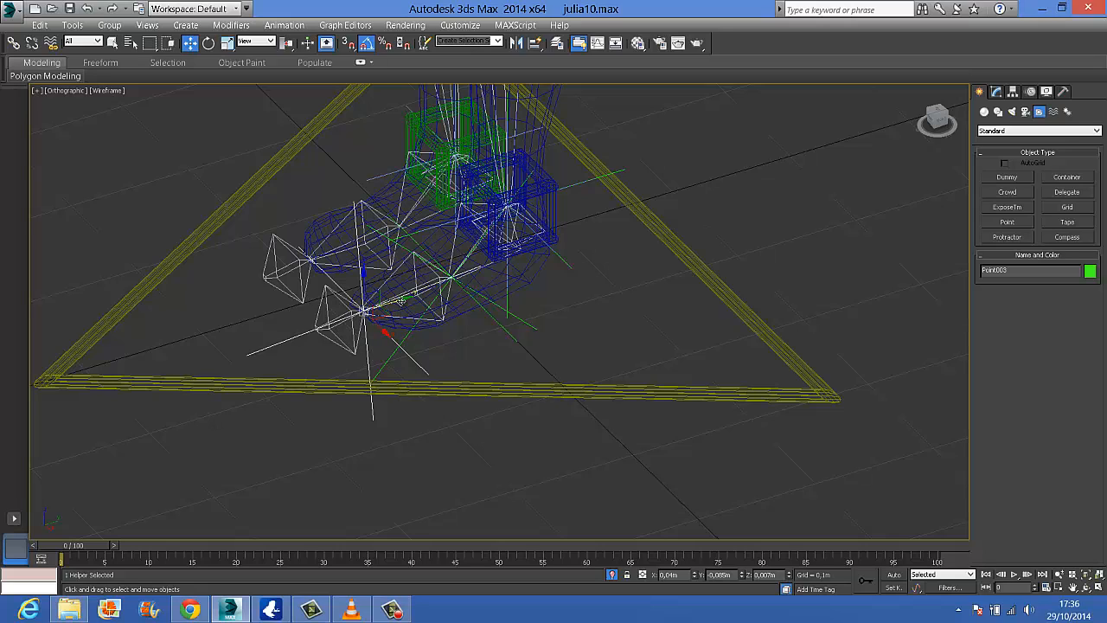
{"action": "left_click", "coordinate": [266, 42]}
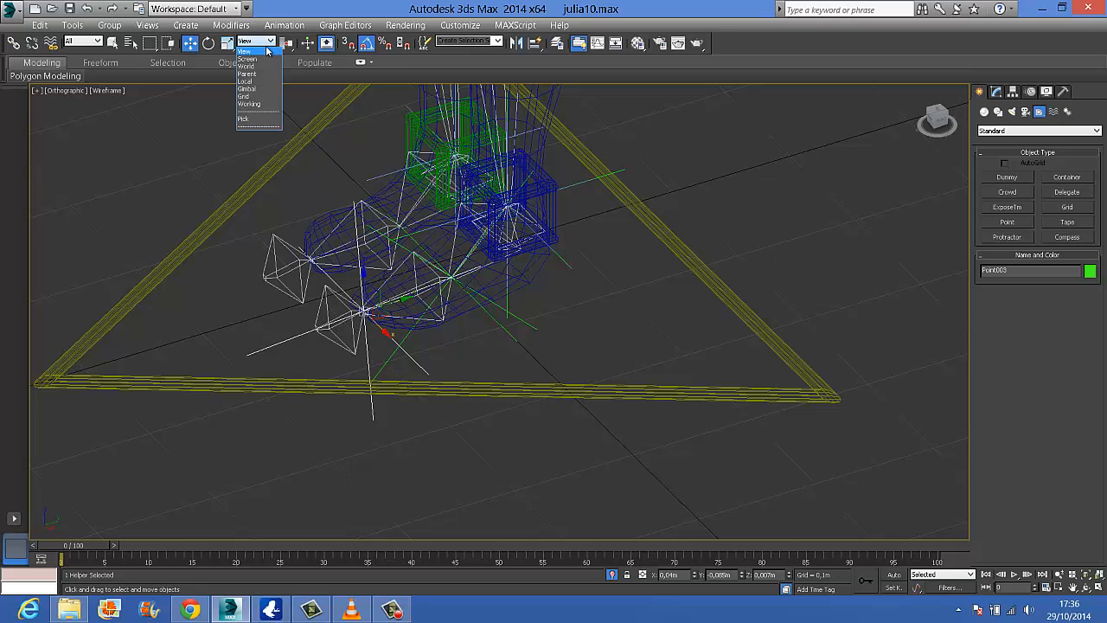
{"action": "left_click", "coordinate": [264, 81]}
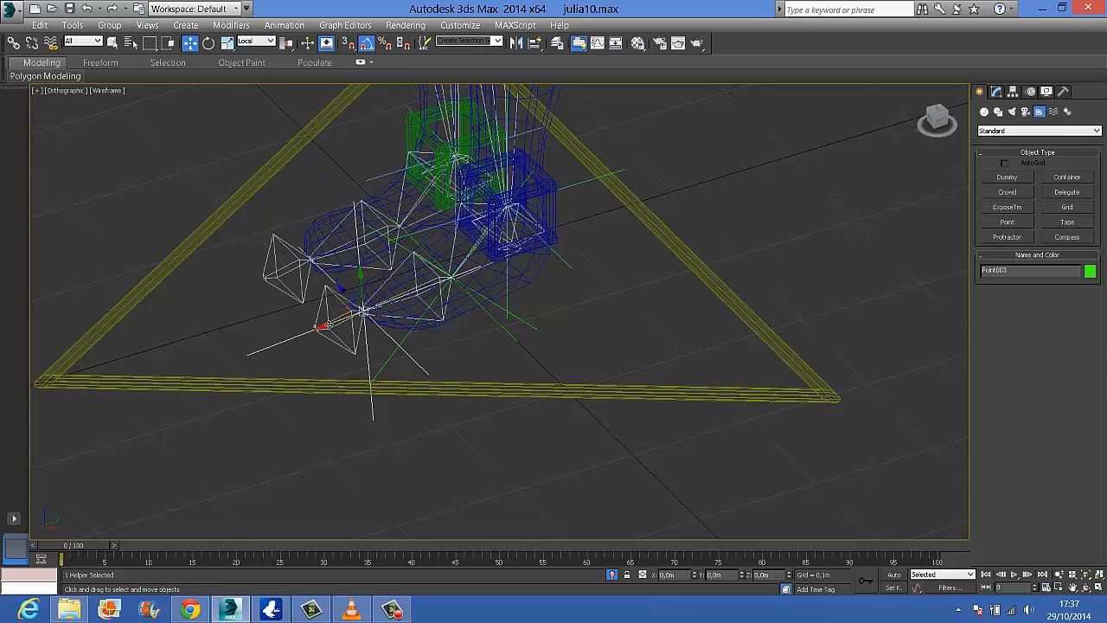
{"action": "left_click_drag", "start_coordinate": [327, 326], "coordinate": [506, 304], "text": "shift"}
{"action": "left_click", "coordinate": [556, 366]}
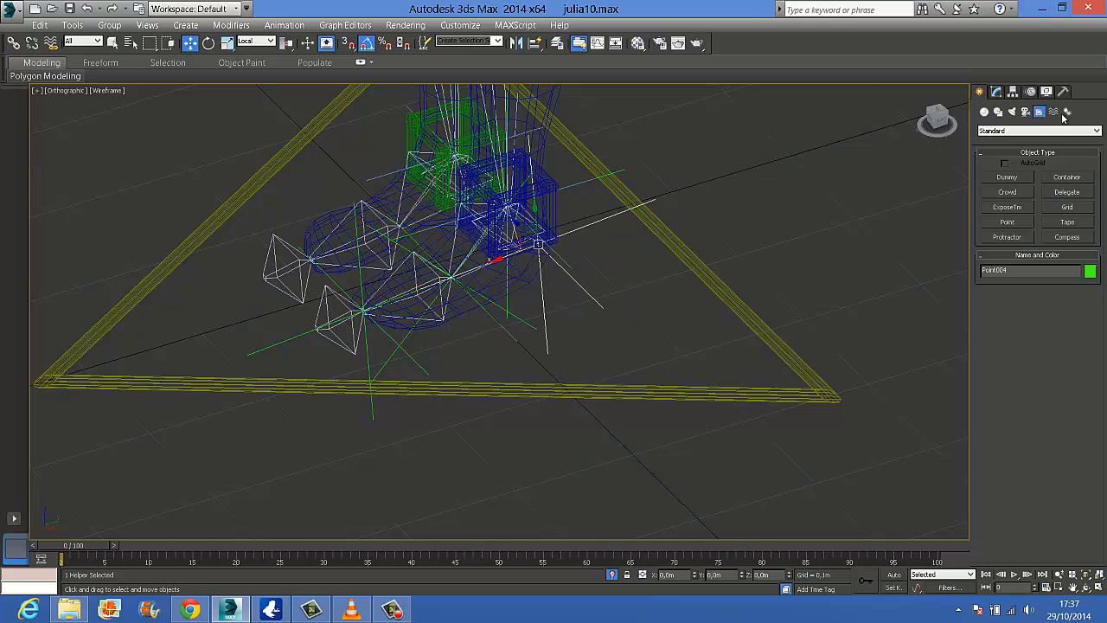
{"action": "left_click", "coordinate": [951, 123]}
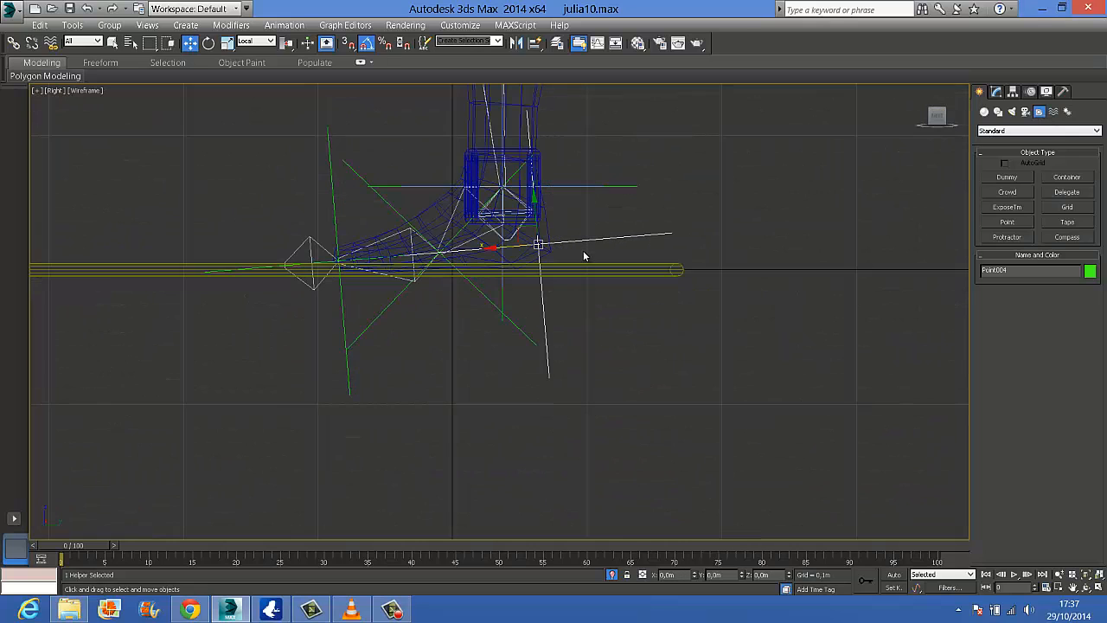
{"action": "left_click_drag", "start_coordinate": [498, 248], "coordinate": [517, 248]}
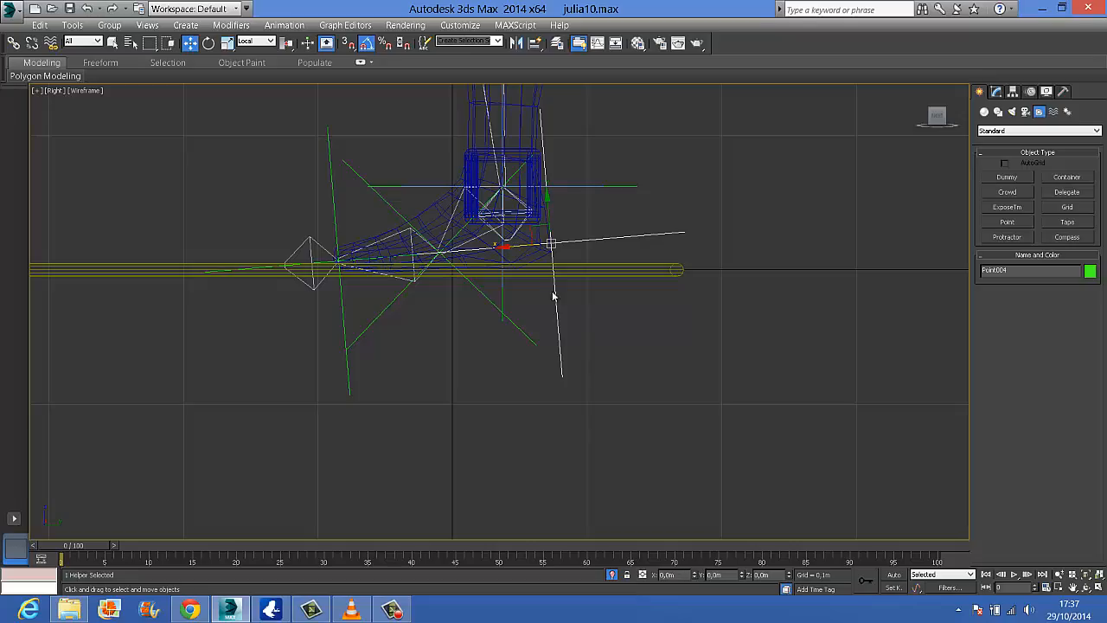
Turn on the Box display for the left ankle helper and set its size to 0.07 m
{"action": "middle_click_drag", "start_coordinate": [601, 320], "coordinate": [498, 334], "text": "alt"}
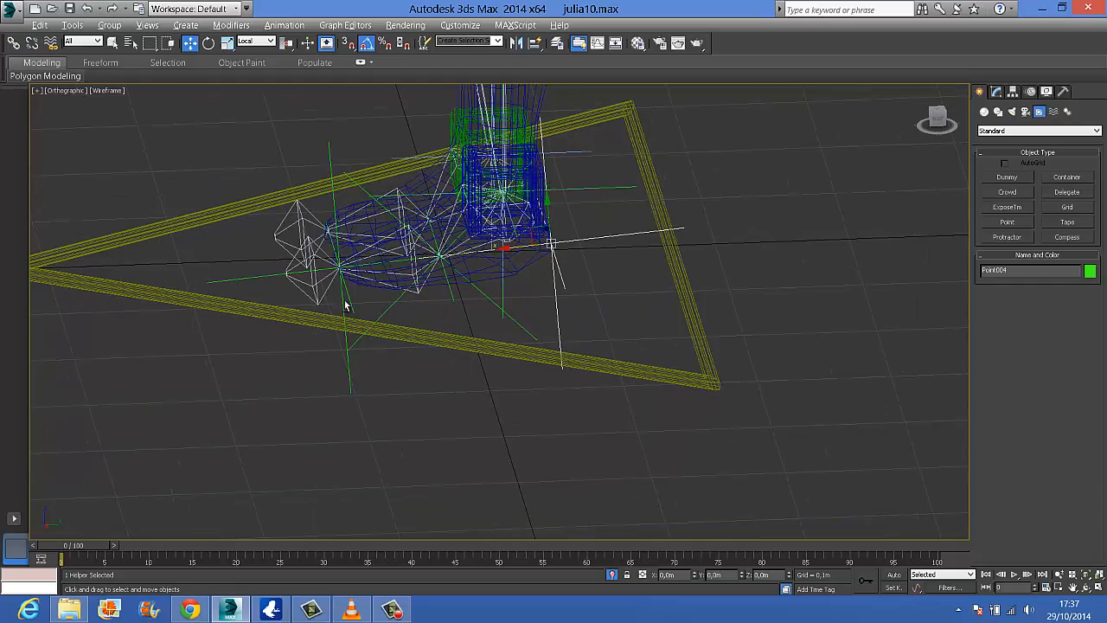
{"action": "middle_click_drag", "start_coordinate": [345, 304], "coordinate": [586, 248], "text": "alt"}
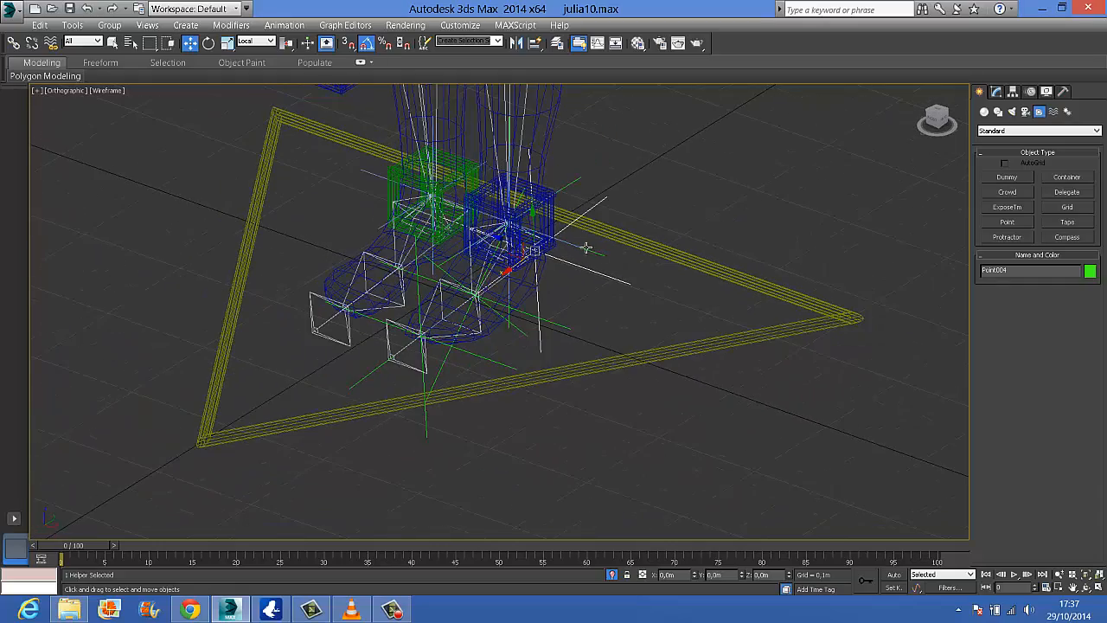
{"action": "left_click", "coordinate": [568, 186]}
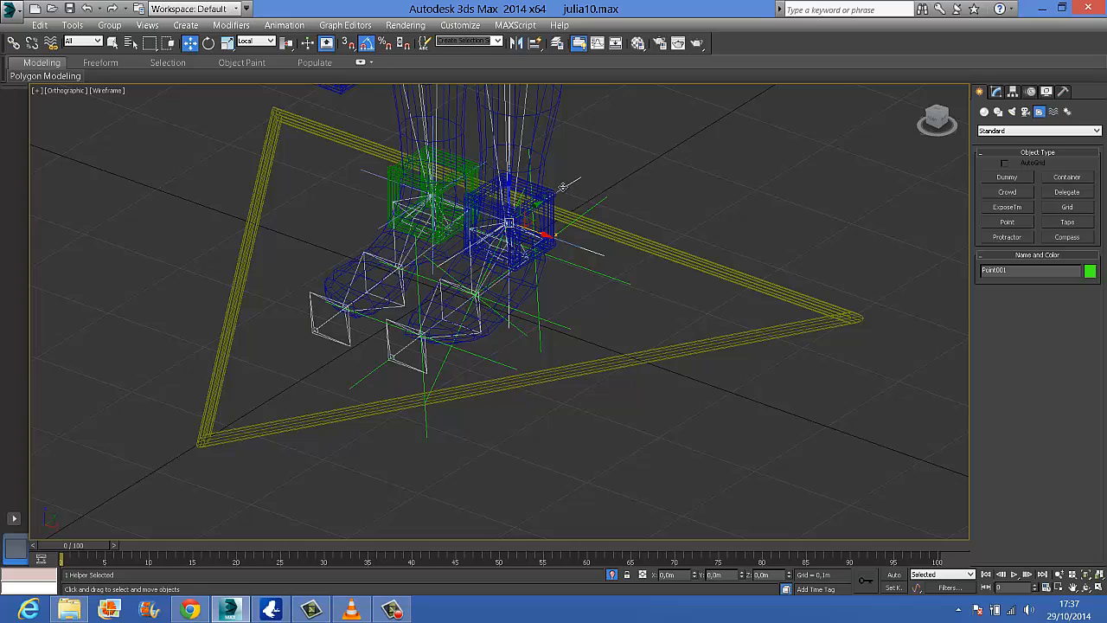
{"action": "left_click", "coordinate": [996, 92]}
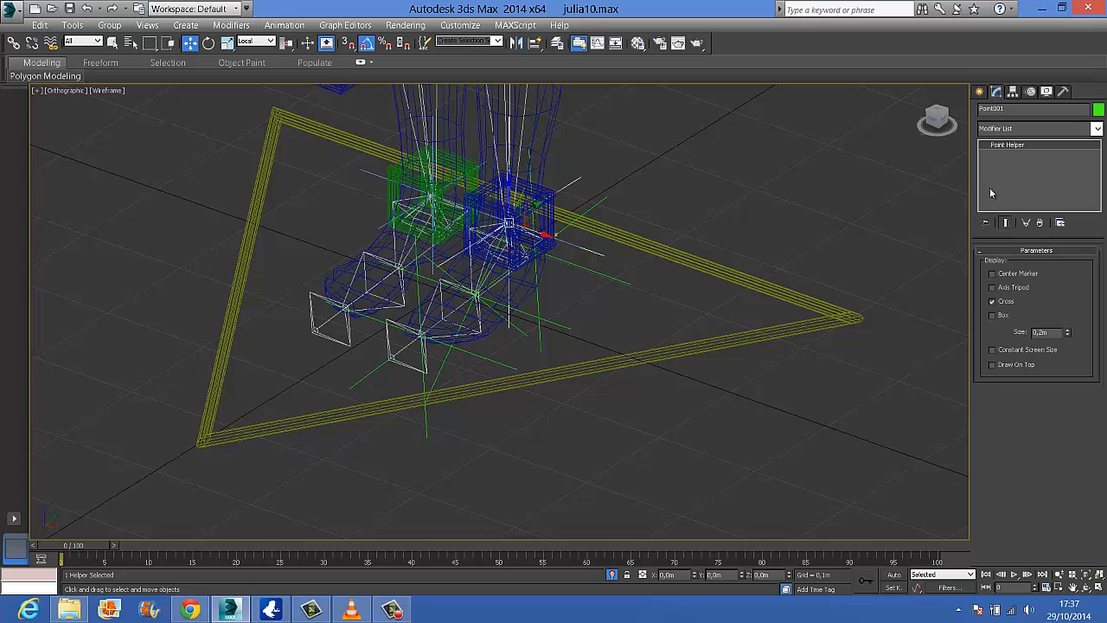
{"action": "left_click", "coordinate": [991, 315]}
{"action": "left_click_drag", "start_coordinate": [1068, 336], "coordinate": [1073, 377]}
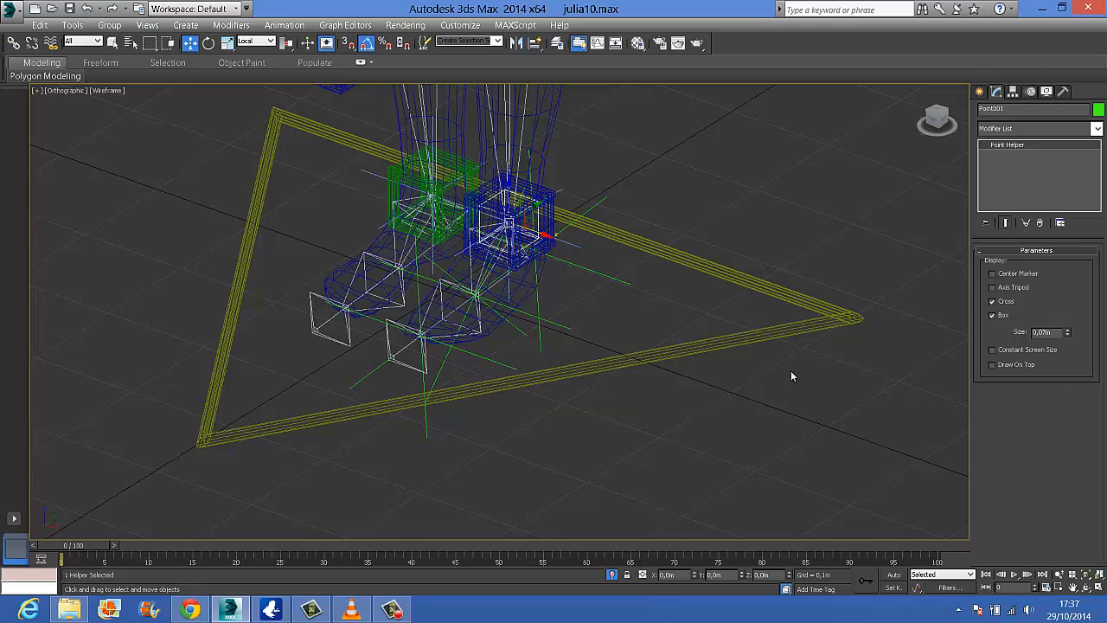
Reduce the left toe helper to 0.098 m, the ball helper to 0.094 m and the heel helper to 0.088 m, and save the scene
{"action": "middle_click_drag", "start_coordinate": [637, 306], "coordinate": [446, 391], "text": "alt"}
{"action": "left_click", "coordinate": [477, 364]}
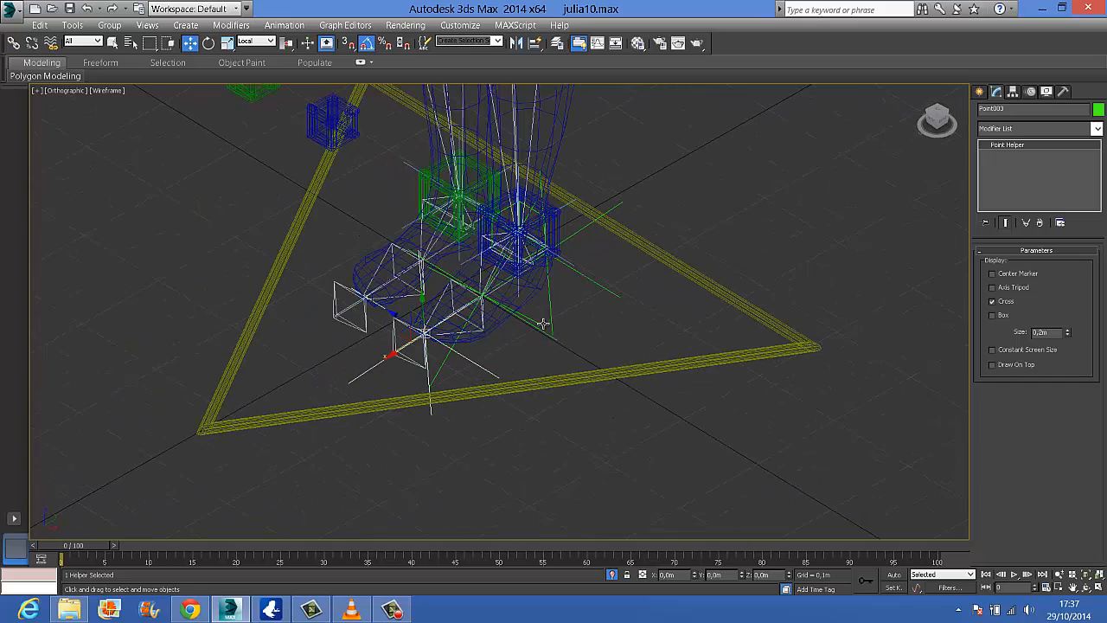
{"action": "left_click_drag", "start_coordinate": [1068, 334], "coordinate": [1075, 361]}
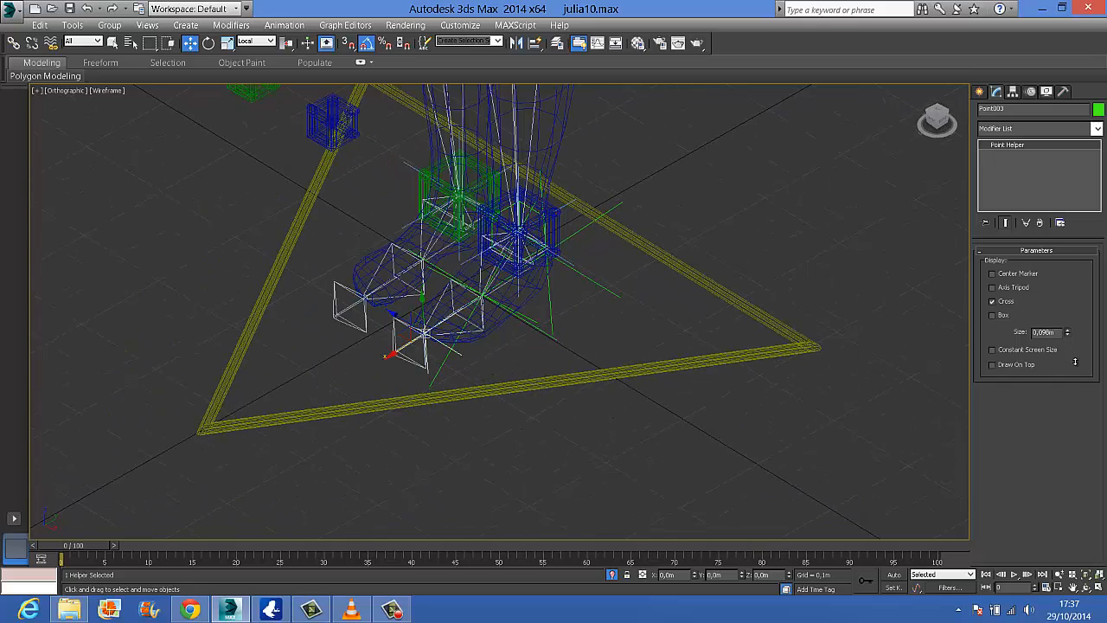
{"action": "left_click", "coordinate": [534, 325]}
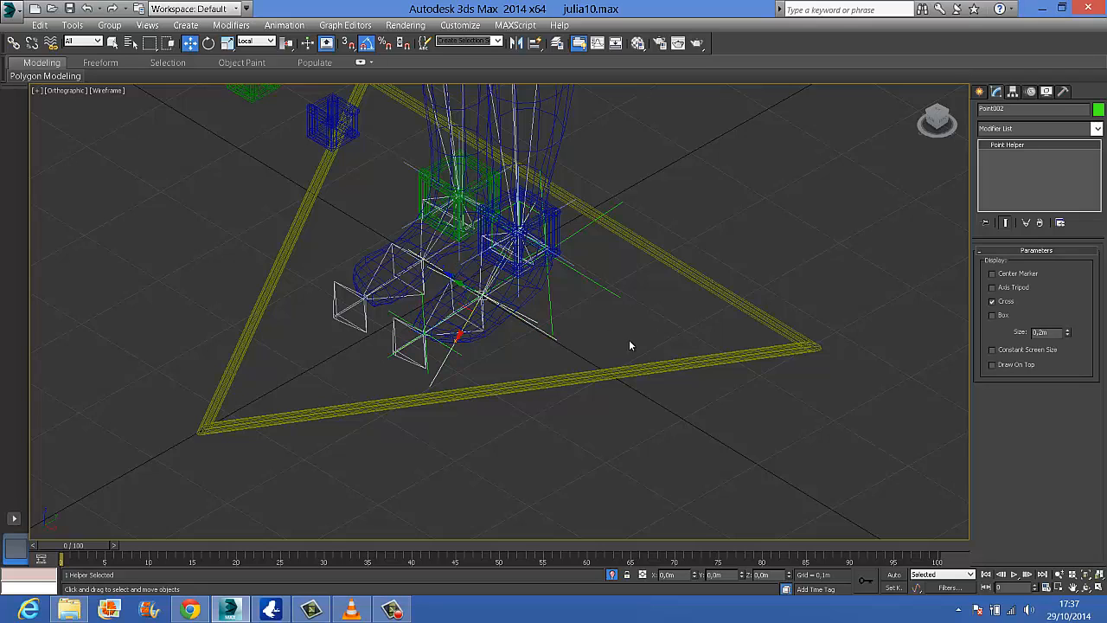
{"action": "left_click_drag", "start_coordinate": [1067, 332], "coordinate": [1077, 362]}
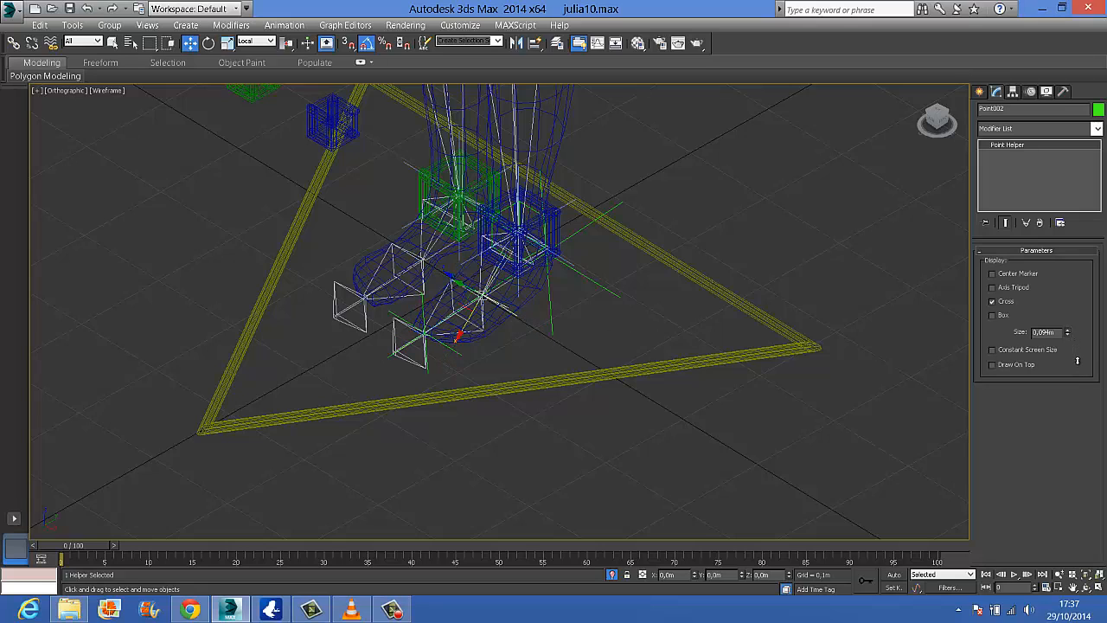
{"action": "left_click", "coordinate": [576, 273]}
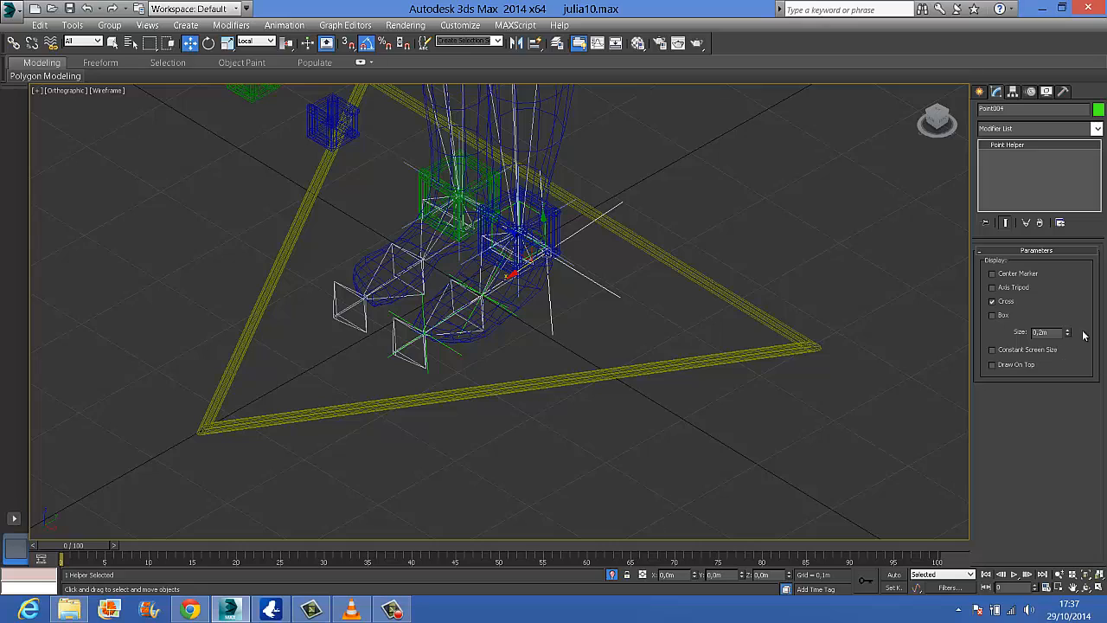
{"action": "left_click_drag", "start_coordinate": [1068, 332], "coordinate": [1070, 362]}
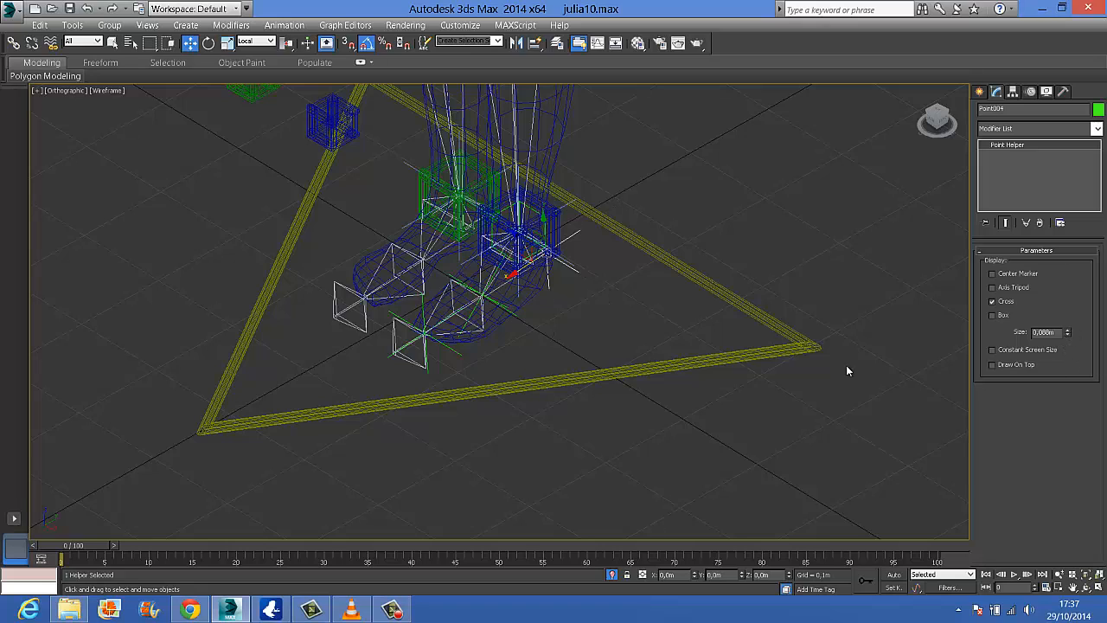
{"action": "left_click", "coordinate": [69, 8]}
Clone the left ankle's box helper as a copy, placing it beside the right ankle
{"action": "left_click", "coordinate": [980, 92]}
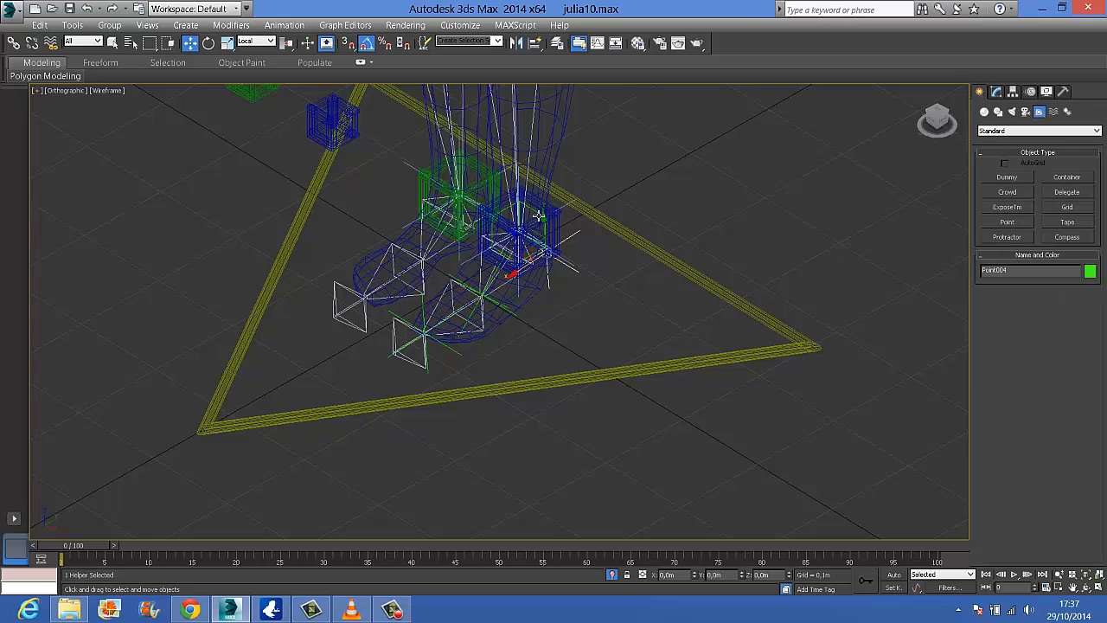
{"action": "left_click", "coordinate": [556, 241]}
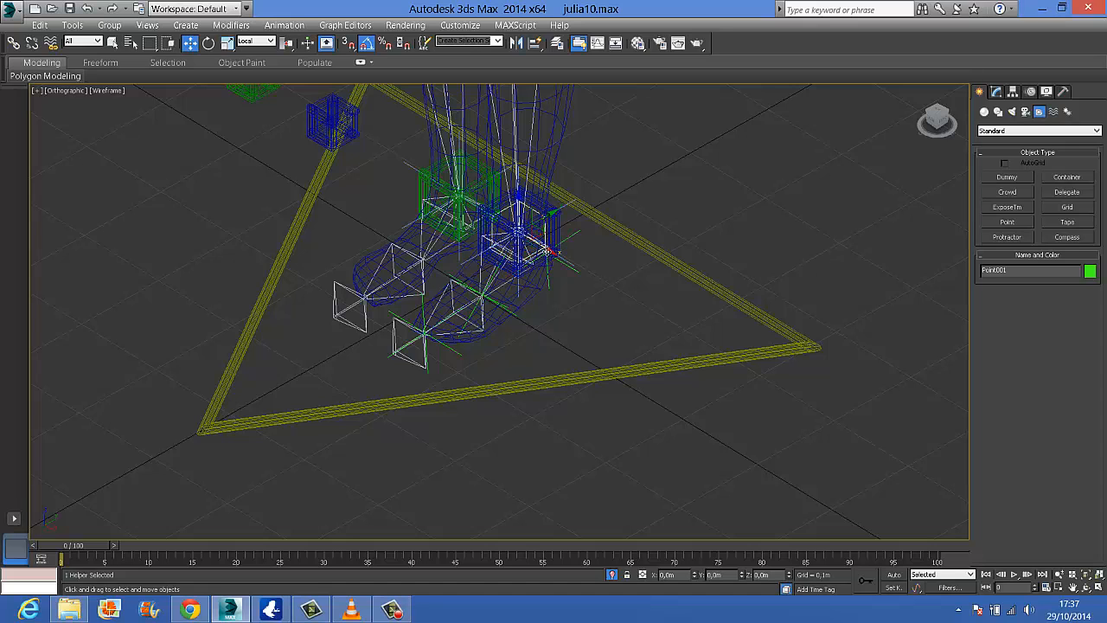
{"action": "left_click_drag", "start_coordinate": [543, 249], "coordinate": [419, 173], "text": "shift"}
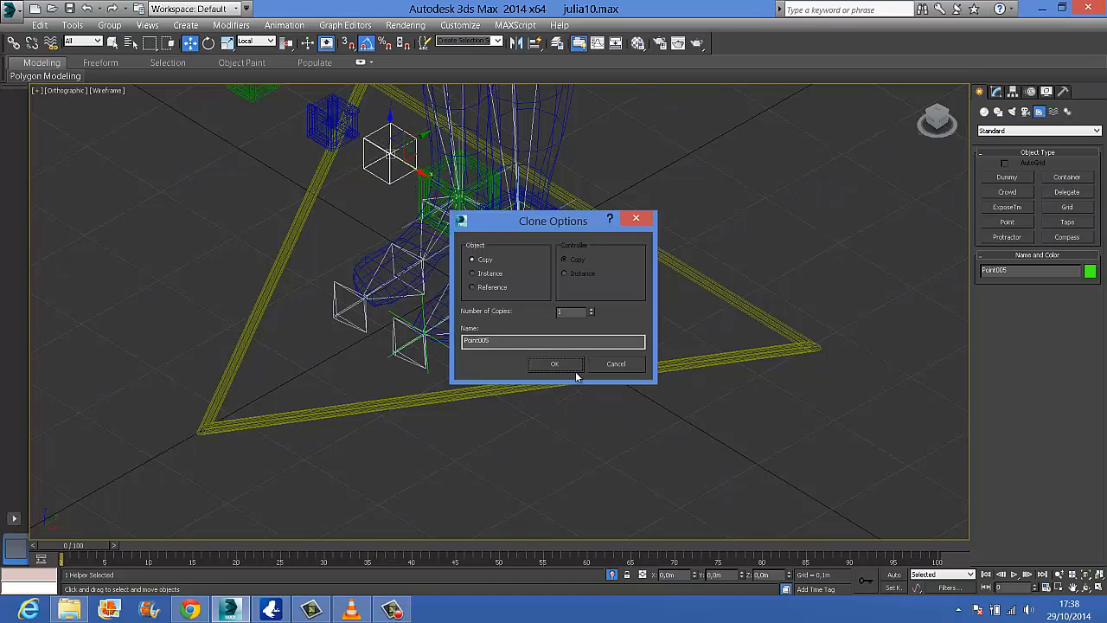
{"action": "left_click", "coordinate": [568, 370]}
Quick-align the copied box helper to the right ankle bone
{"action": "mouse_move", "coordinate": [591, 271]}
{"action": "middle_mouse_down", "text": "alt"}
{"action": "mouse_move", "coordinate": [691, 248]}
{"action": "mouse_move", "coordinate": [615, 254]}
{"action": "mouse_move", "coordinate": [559, 240]}
{"action": "middle_mouse_up", "text": "alt"}
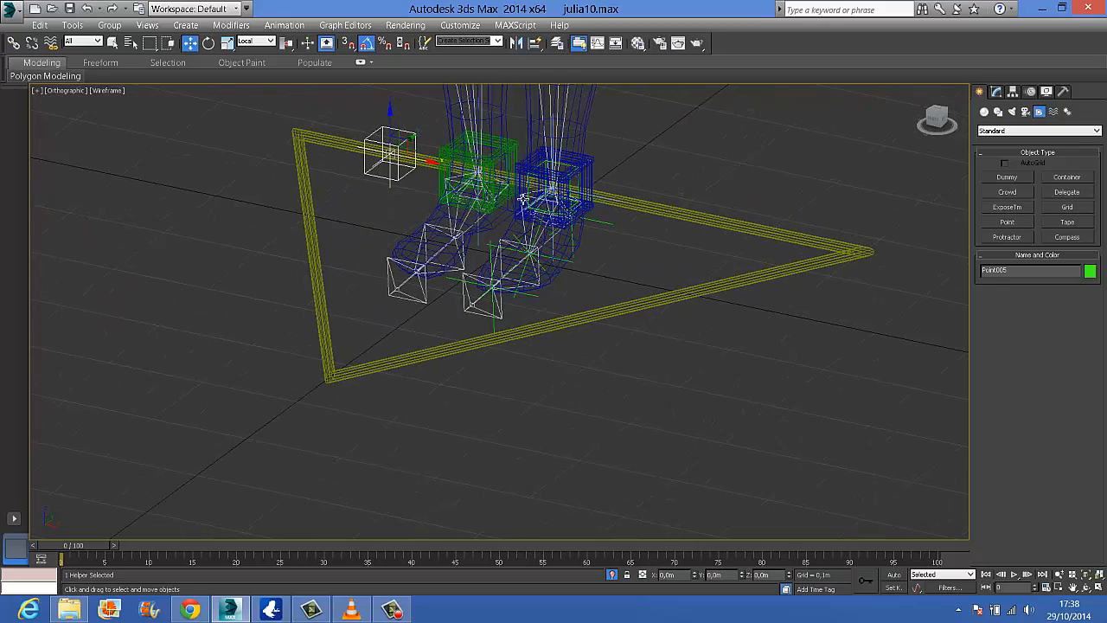
{"action": "scroll", "coordinate": [515, 199], "scroll_direction": "up", "scroll_amount": 2}
{"action": "scroll", "coordinate": [517, 207], "scroll_direction": "up", "scroll_amount": 2}
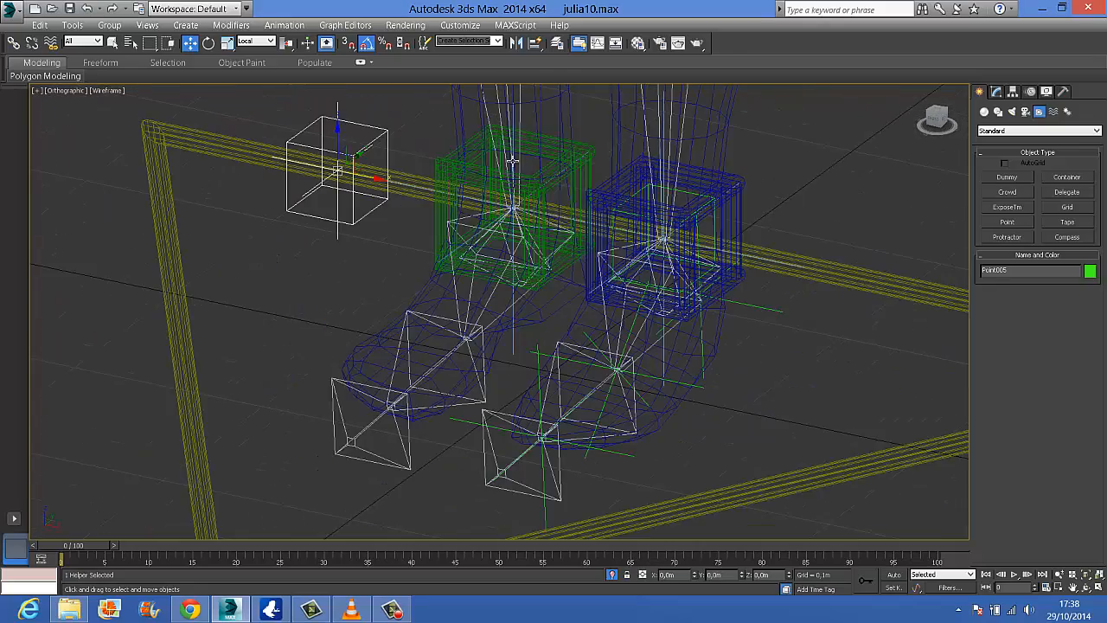
{"action": "left_click", "coordinate": [535, 43]}
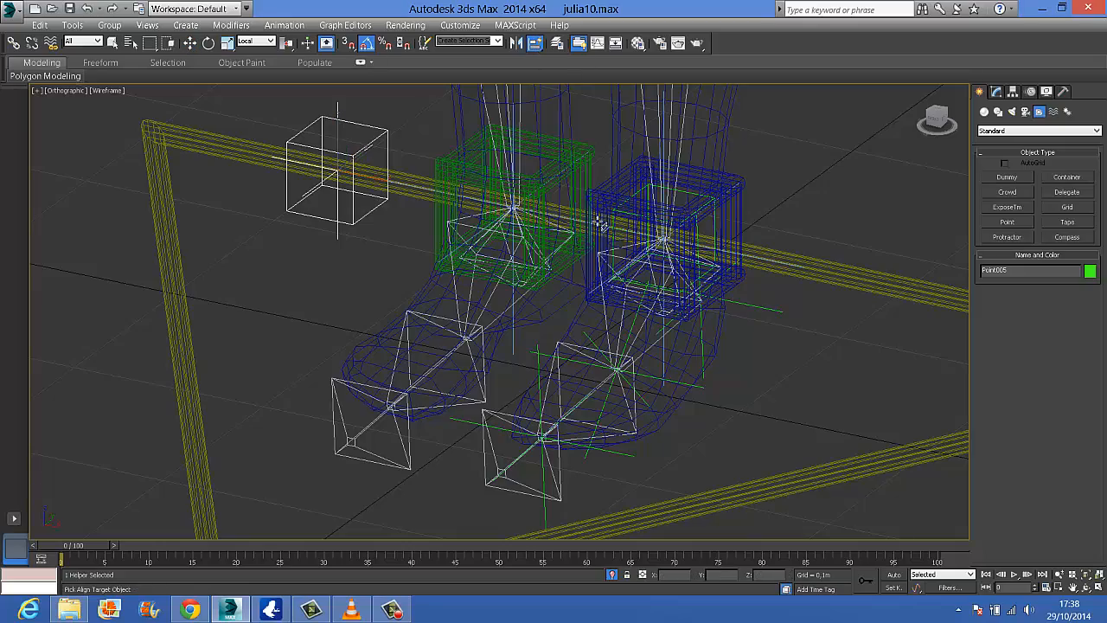
{"action": "left_click", "coordinate": [557, 225]}
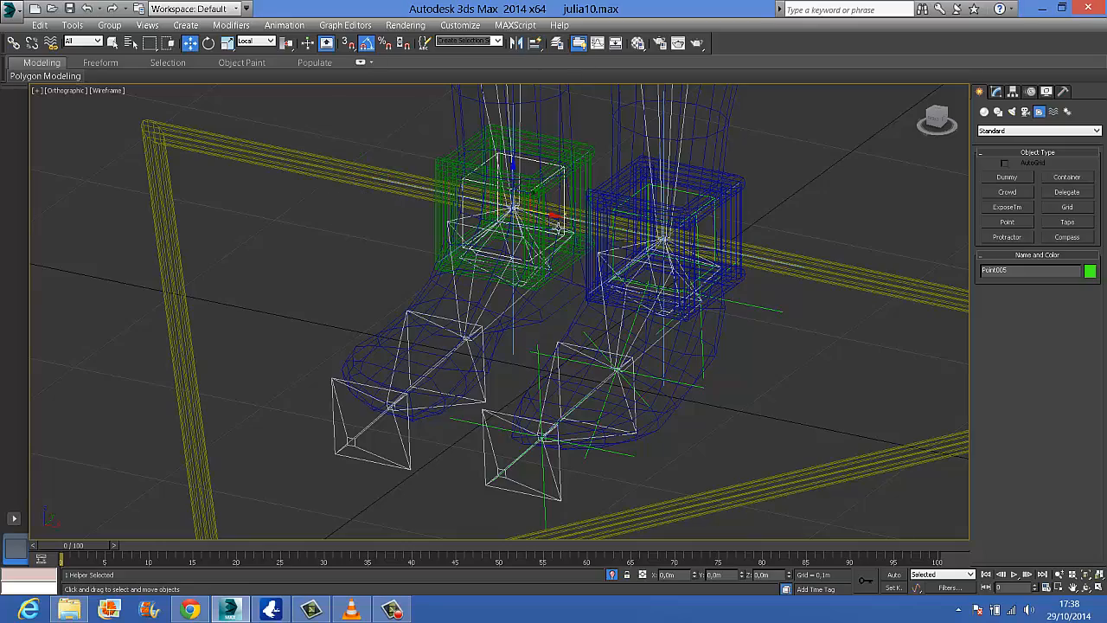
Clone the right ankle helper in place as a copy and turn off the clone's Box display, leaving only Cross
{"action": "middle_click_drag", "start_coordinate": [557, 227], "coordinate": [461, 248], "text": "alt"}
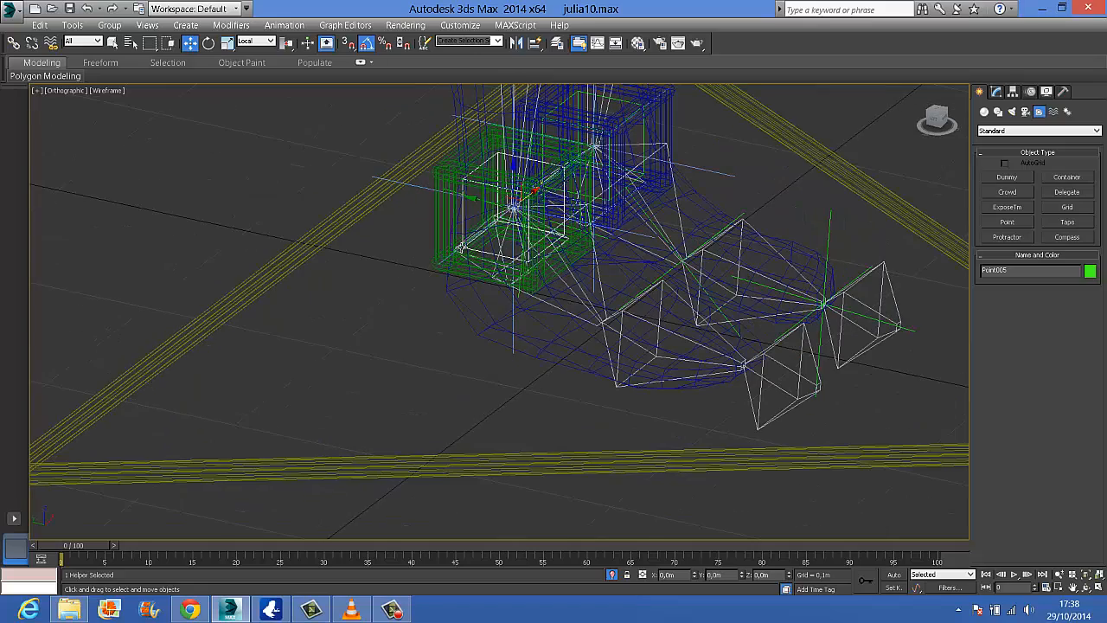
{"action": "middle_click_drag", "start_coordinate": [529, 310], "coordinate": [388, 329]}
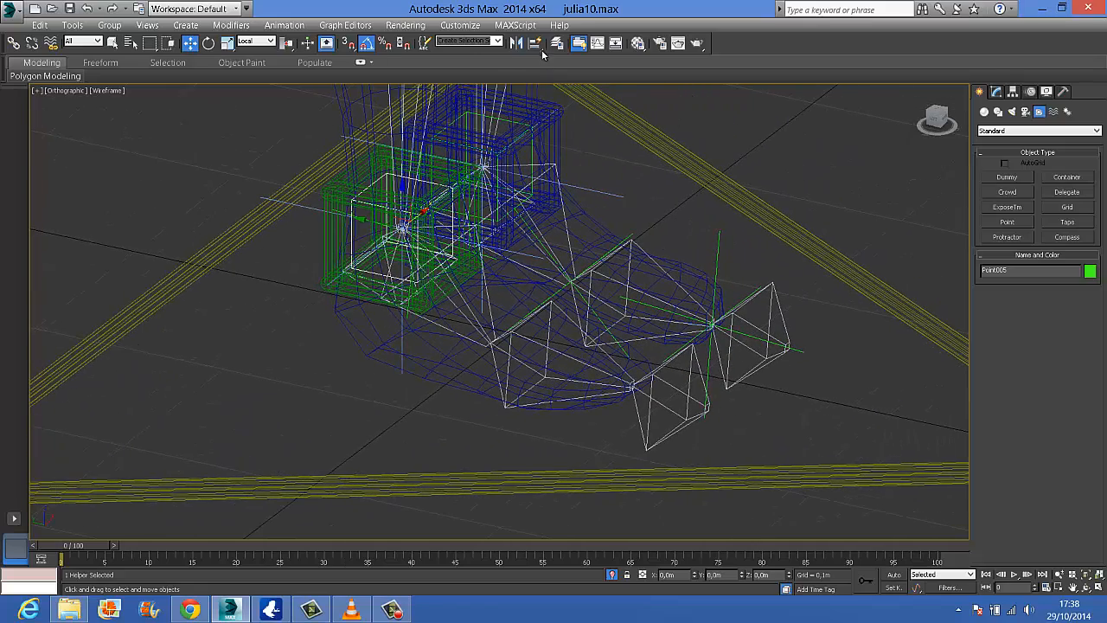
{"action": "key", "text": "ctrl+v"}
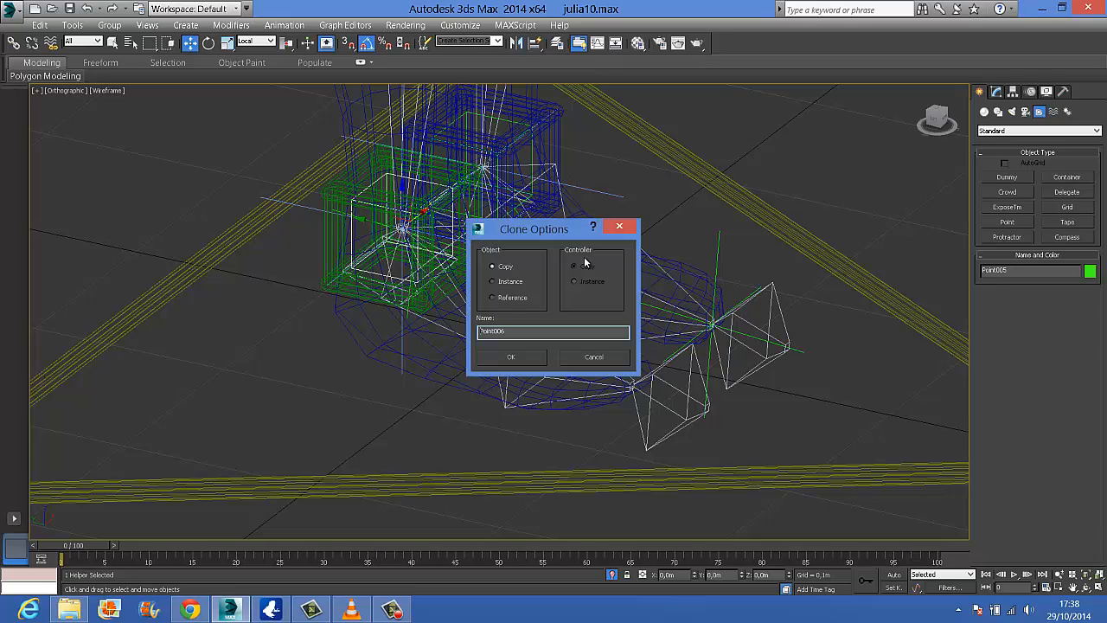
{"action": "left_click", "coordinate": [509, 358]}
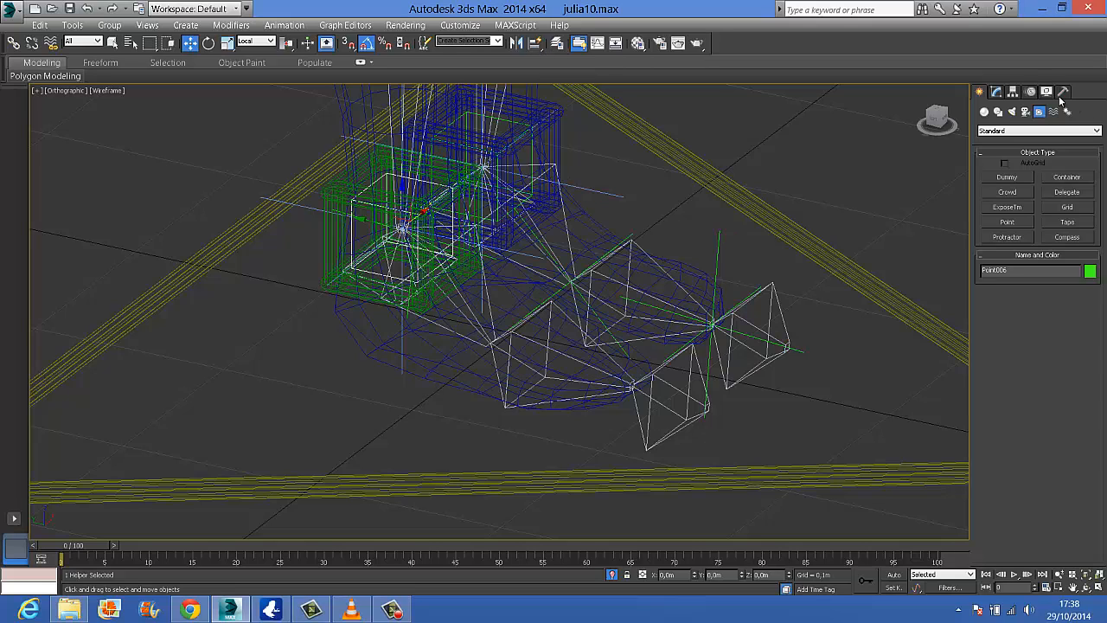
{"action": "left_click", "coordinate": [996, 91]}
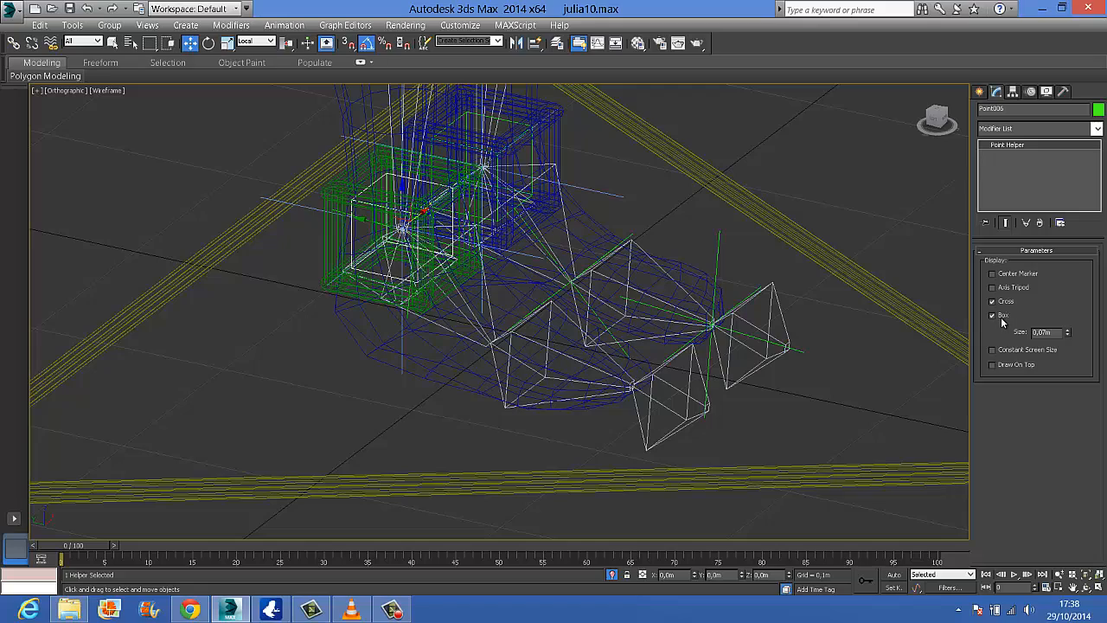
{"action": "left_click", "coordinate": [993, 316]}
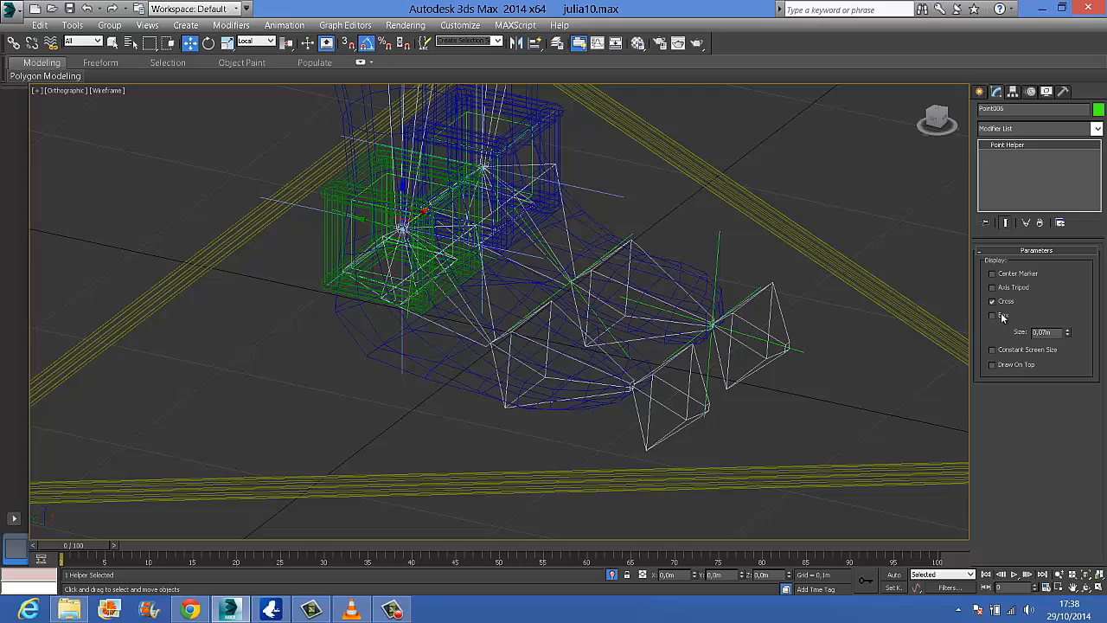
Align the cross-only helper clone from the right ankle to the right foot bone at the ball of the foot
{"action": "middle_click_drag", "start_coordinate": [646, 296], "coordinate": [588, 249], "text": "alt"}
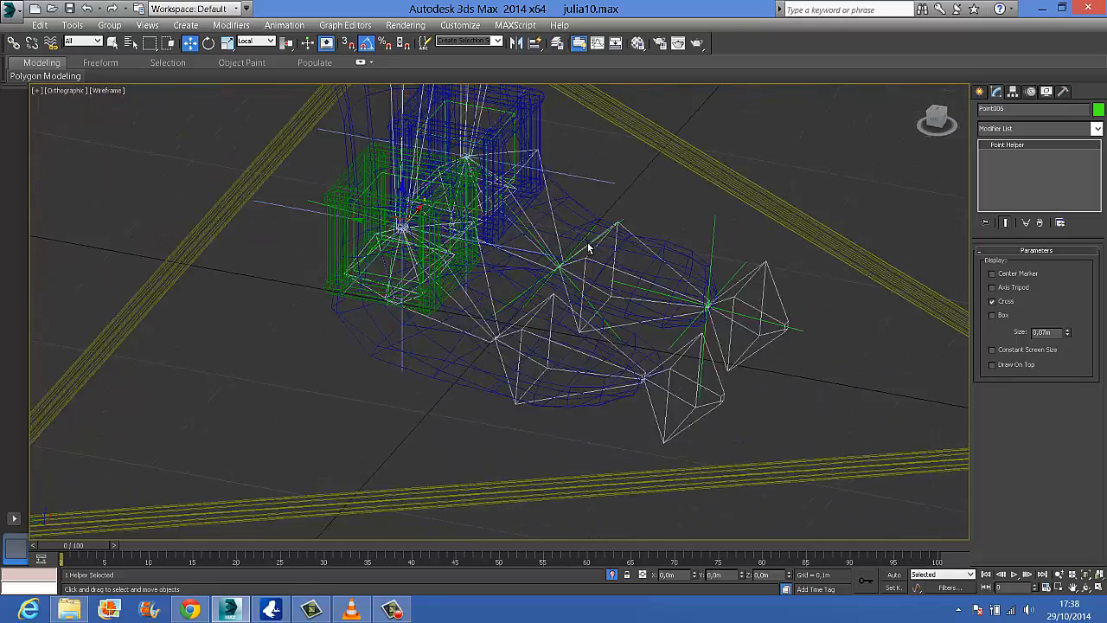
{"action": "left_click", "coordinate": [535, 42]}
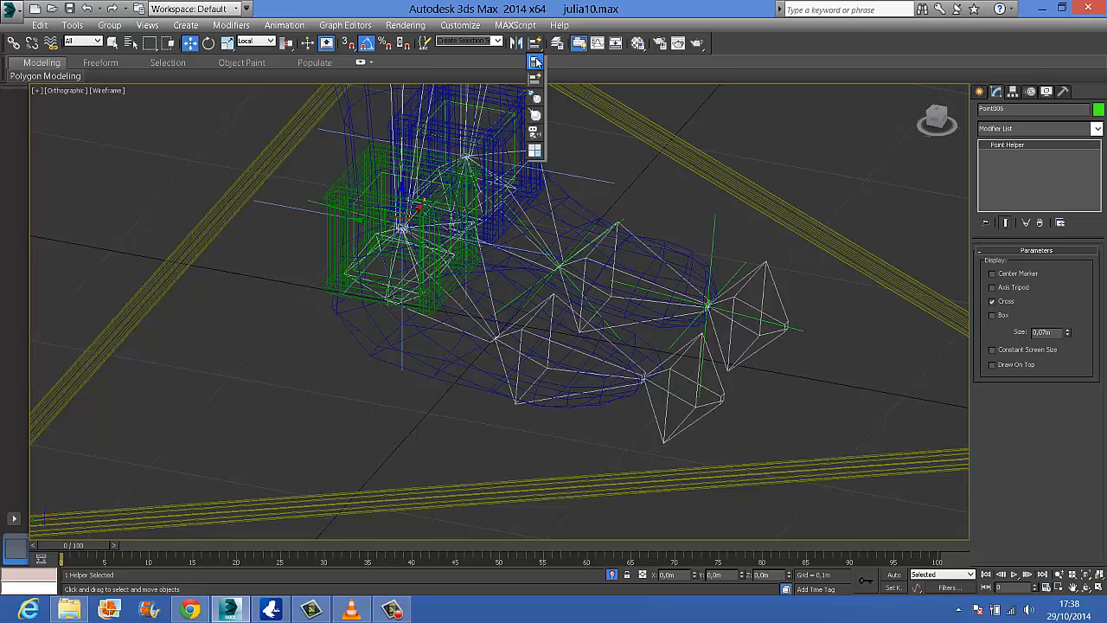
{"action": "left_click", "coordinate": [474, 318]}
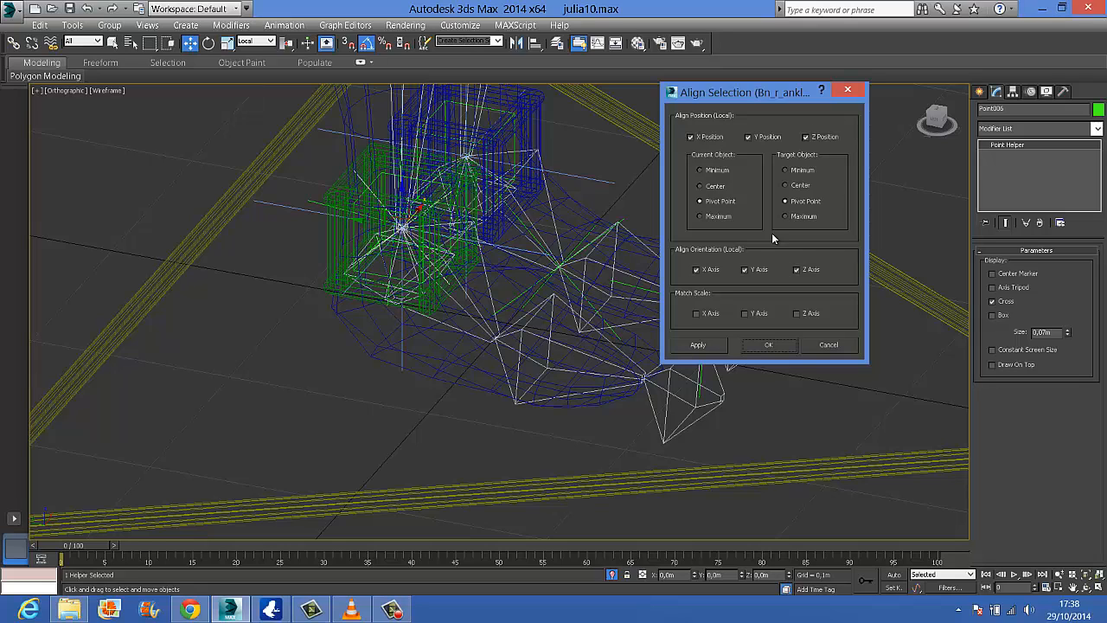
{"action": "left_click", "coordinate": [768, 344]}
{"action": "left_click_drag", "start_coordinate": [535, 43], "coordinate": [539, 61]}
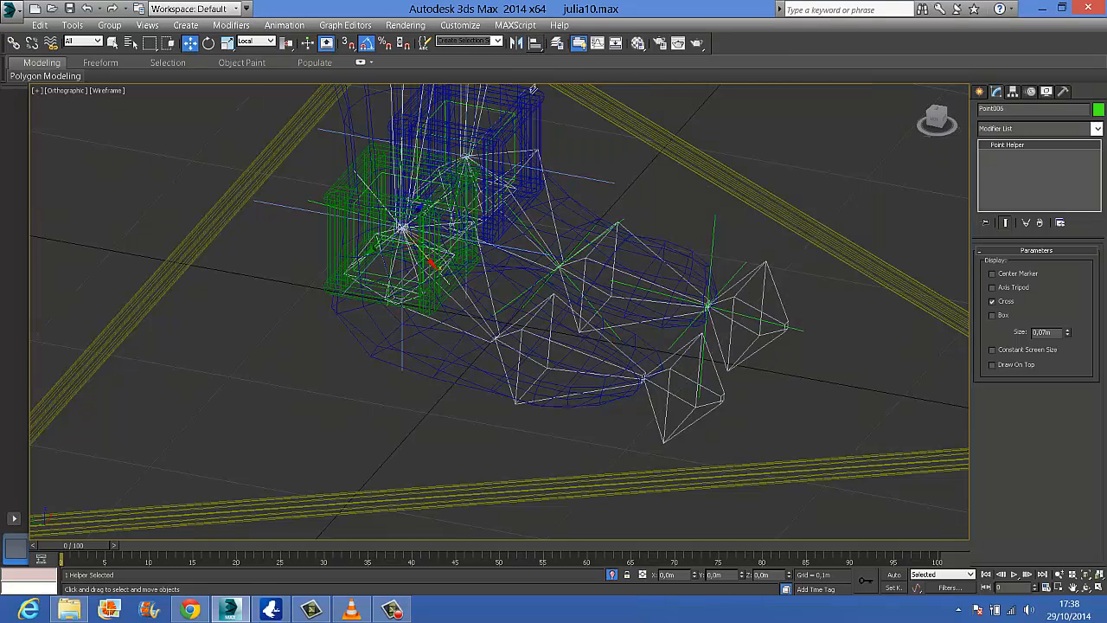
{"action": "left_click", "coordinate": [518, 333]}
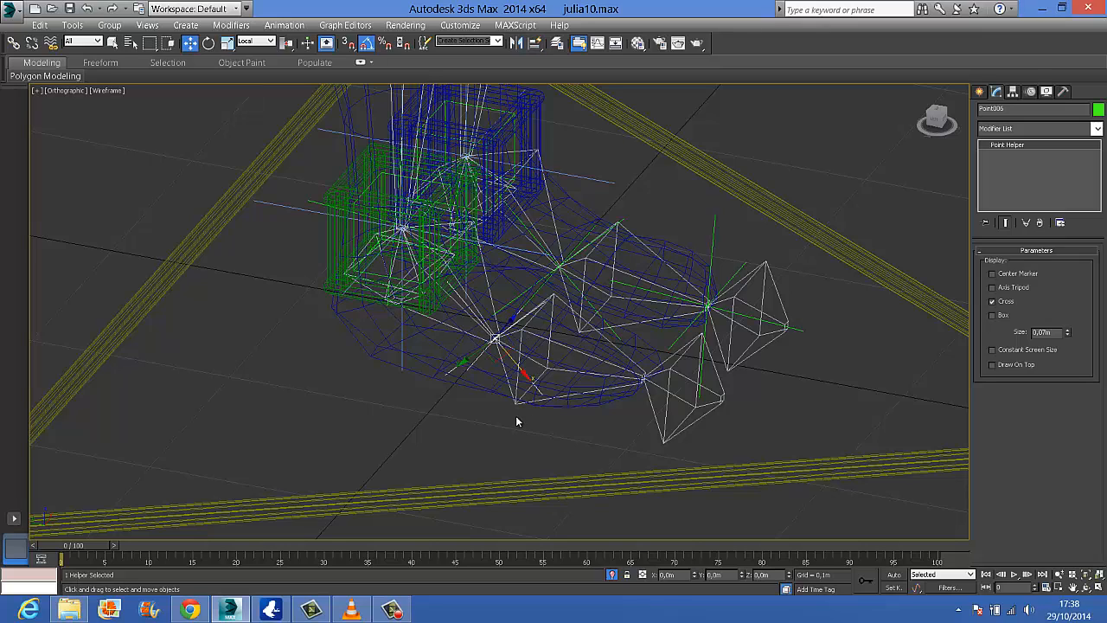
Clone the right foot helper in place and align the clone to the right toe bone
{"action": "left_click_drag", "start_coordinate": [536, 42], "coordinate": [578, 10]}
{"action": "key", "text": "ctrl+v"}
{"action": "left_click", "coordinate": [511, 356]}
{"action": "left_click_drag", "start_coordinate": [542, 45], "coordinate": [540, 46]}
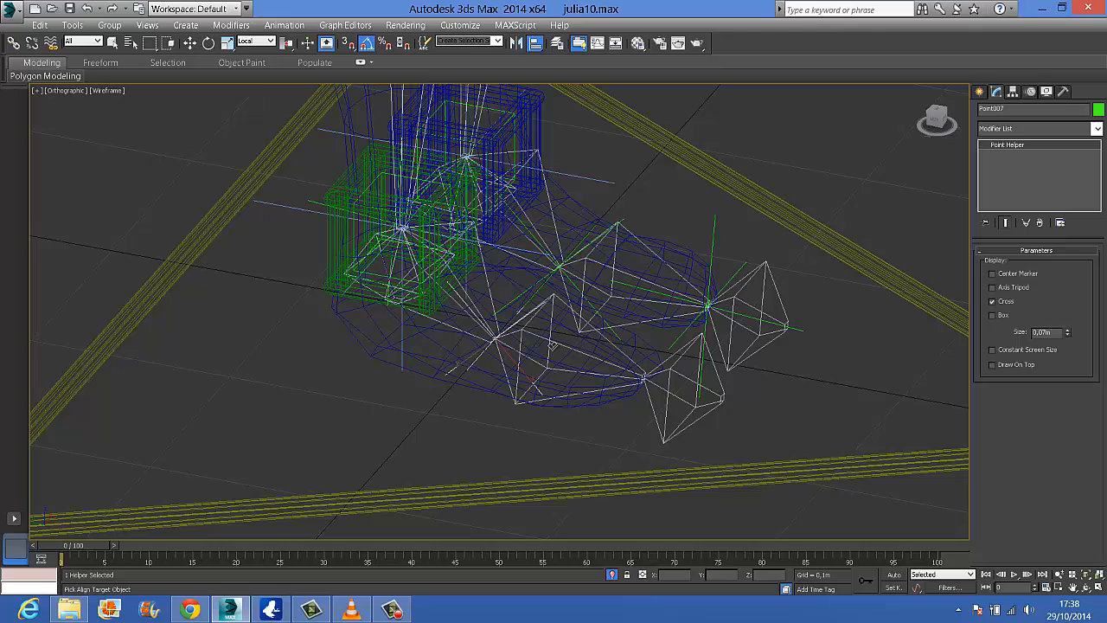
{"action": "left_click", "coordinate": [553, 344]}
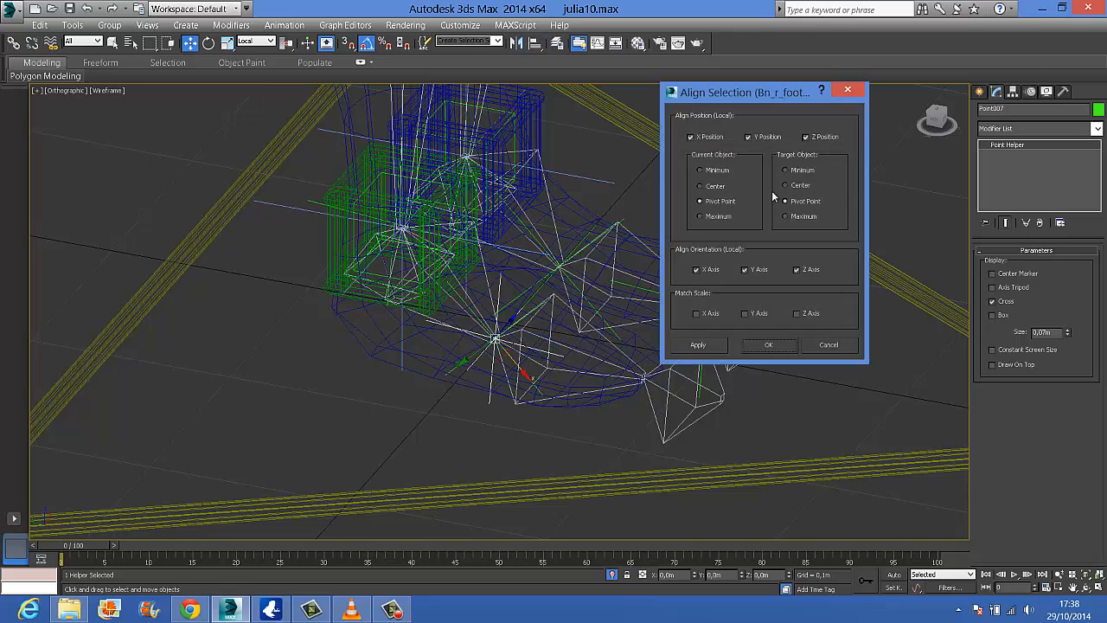
{"action": "left_click", "coordinate": [758, 349]}
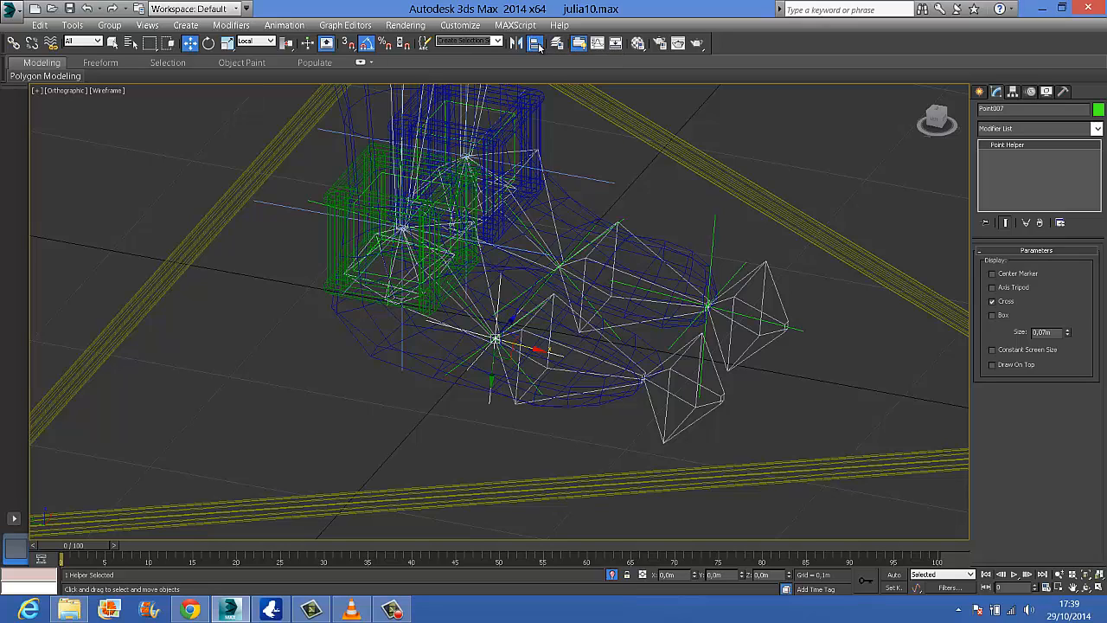
{"action": "left_click", "coordinate": [535, 43]}
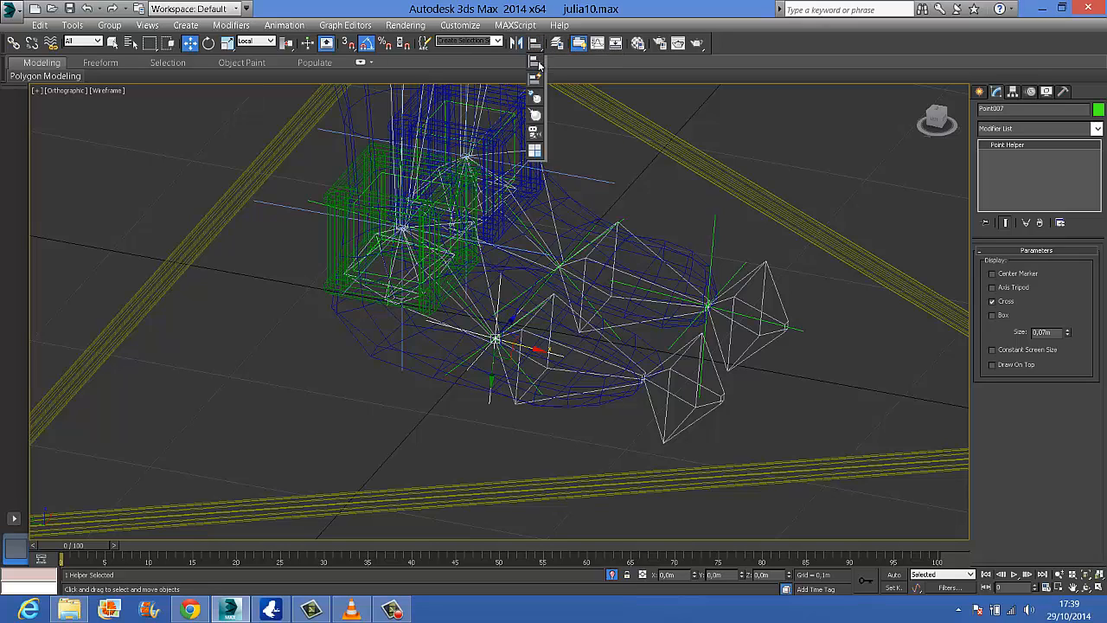
{"action": "left_click", "coordinate": [668, 383]}
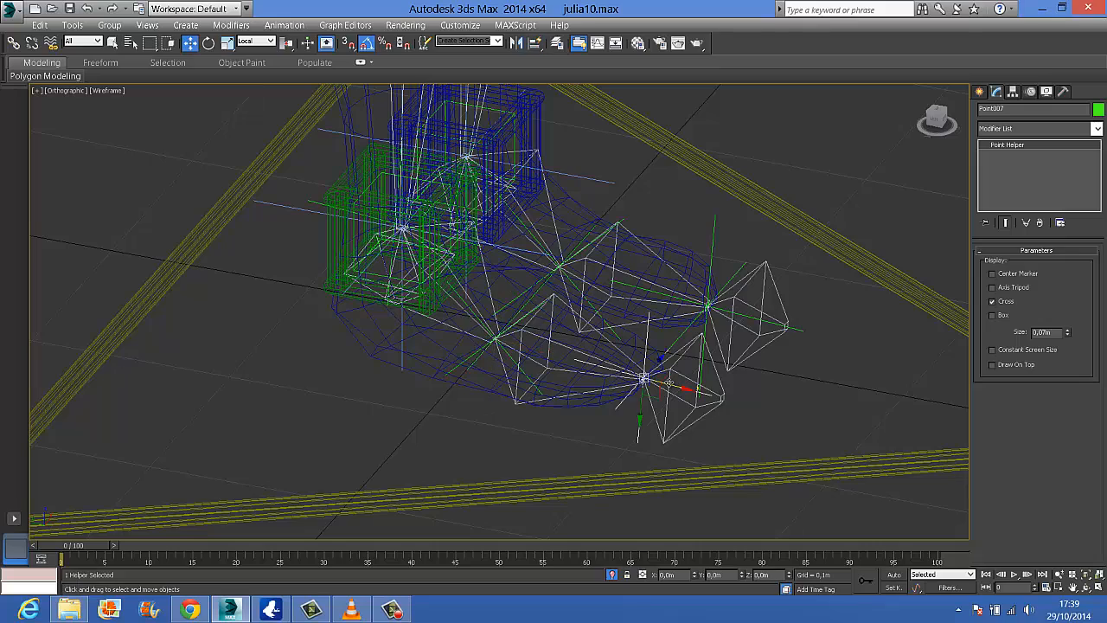
In a side view, clone the right toe helper as a copy and place it at the heel, over the left heel helper
{"action": "left_click", "coordinate": [931, 120]}
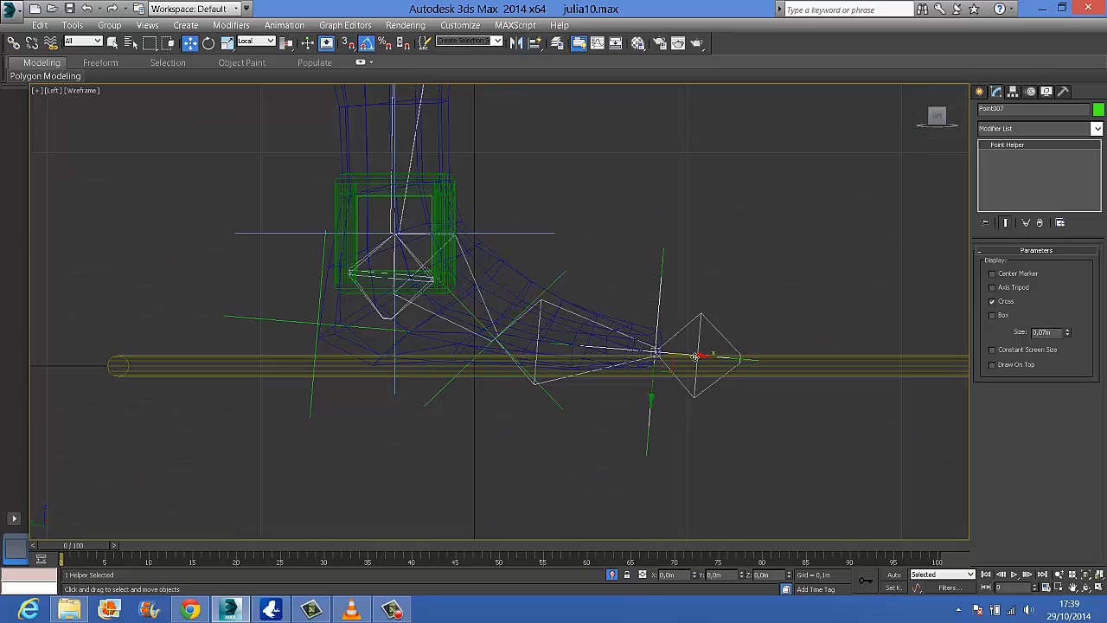
{"action": "mouse_move", "coordinate": [694, 355]}
{"action": "left_mouse_down", "text": "shift"}
{"action": "mouse_move", "coordinate": [358, 311]}
{"action": "mouse_move", "coordinate": [368, 317]}
{"action": "left_mouse_up", "text": "shift"}
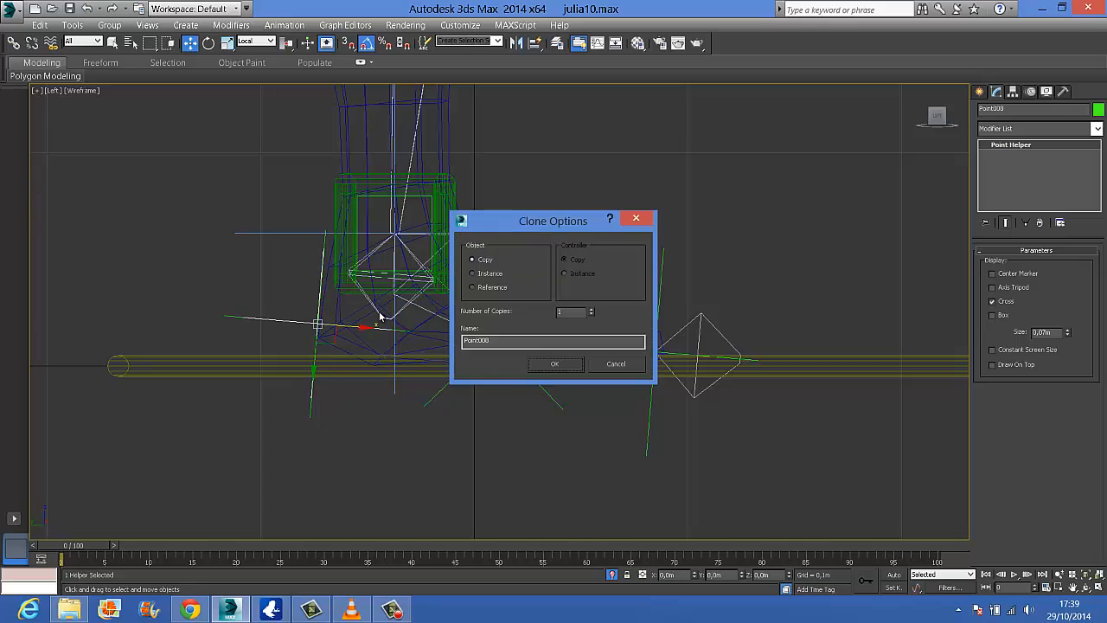
{"action": "left_click", "coordinate": [556, 364]}
Reduce the left heel helper's size to 0.075 m
{"action": "mouse_move", "coordinate": [563, 363]}
{"action": "middle_mouse_down", "text": "alt"}
{"action": "mouse_move", "coordinate": [430, 383]}
{"action": "mouse_move", "coordinate": [358, 369]}
{"action": "mouse_move", "coordinate": [291, 378]}
{"action": "mouse_move", "coordinate": [308, 386]}
{"action": "mouse_move", "coordinate": [333, 310]}
{"action": "middle_mouse_up", "text": "alt"}
{"action": "left_click", "coordinate": [212, 379]}
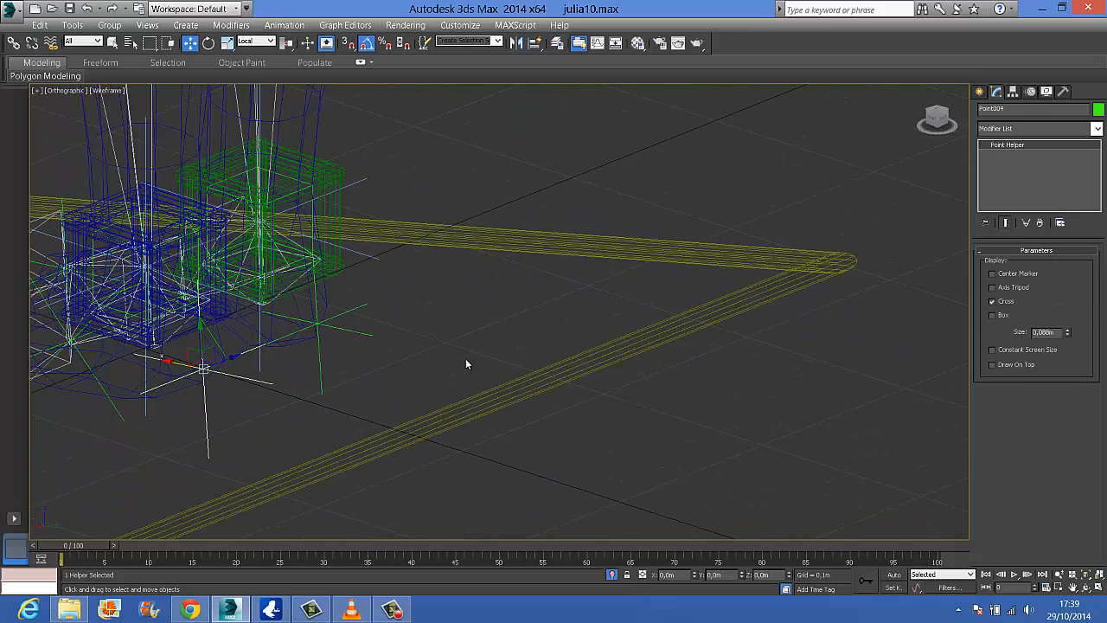
{"action": "left_click_drag", "start_coordinate": [1067, 335], "coordinate": [1068, 340]}
{"action": "middle_click_drag", "start_coordinate": [222, 375], "coordinate": [681, 378], "text": "alt"}
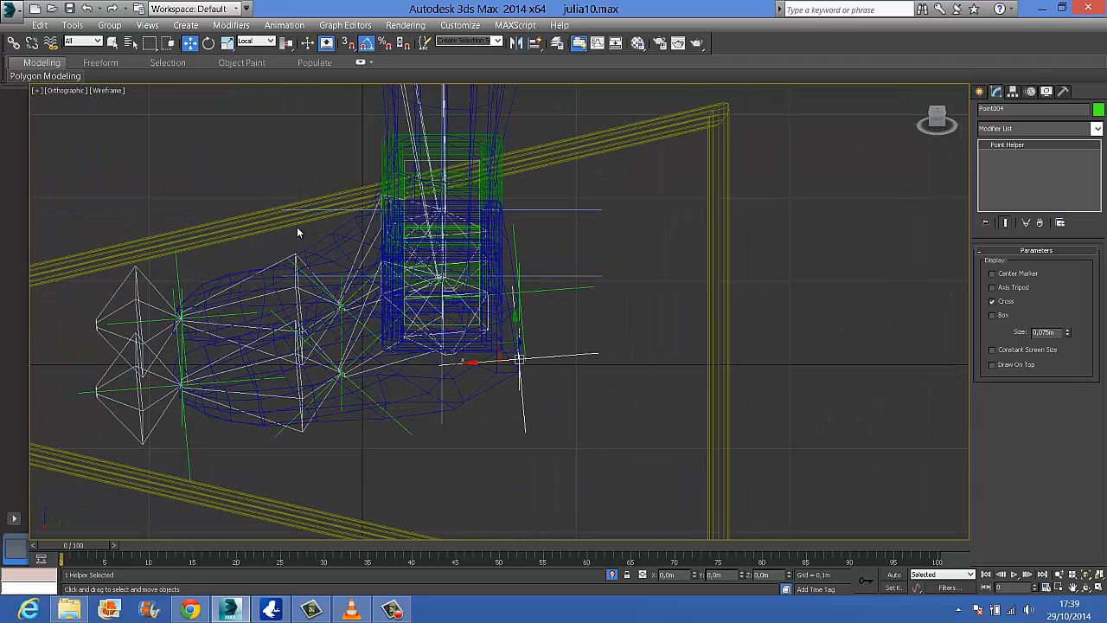
Save the scene, then save it again under the new file name julia11
{"action": "left_click", "coordinate": [69, 9]}
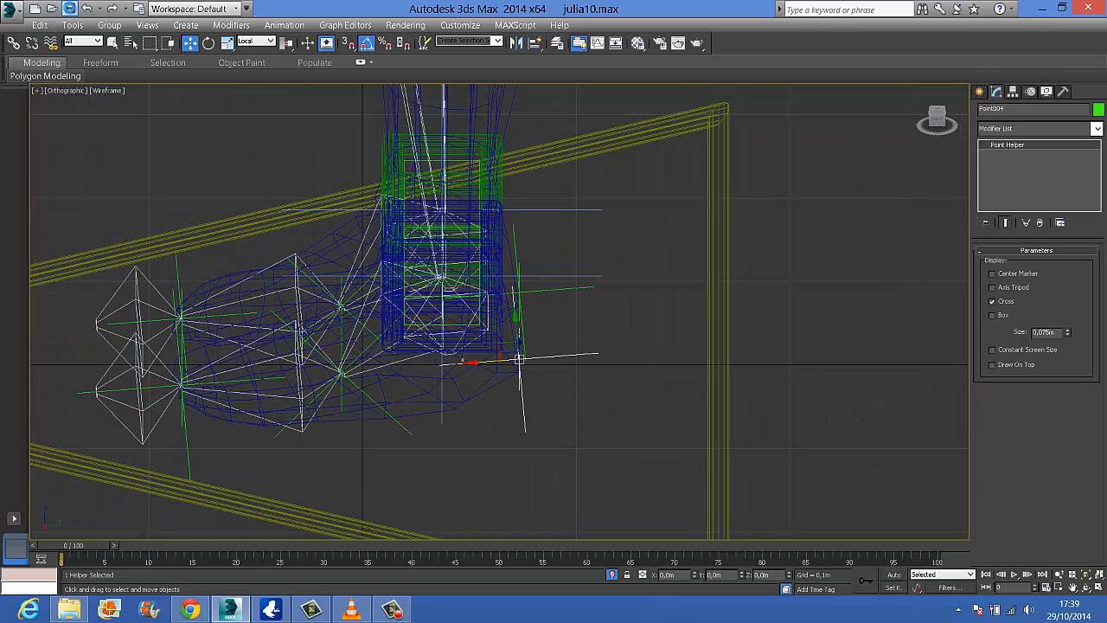
{"action": "left_click", "coordinate": [13, 12]}
{"action": "left_click", "coordinate": [64, 177]}
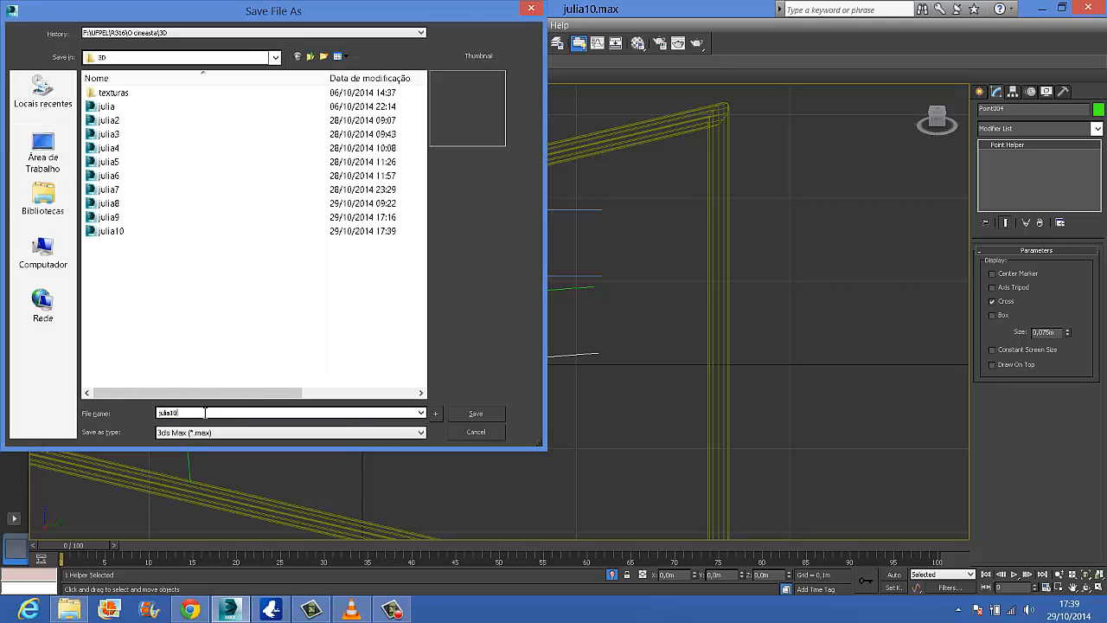
{"action": "key", "text": "Return"}
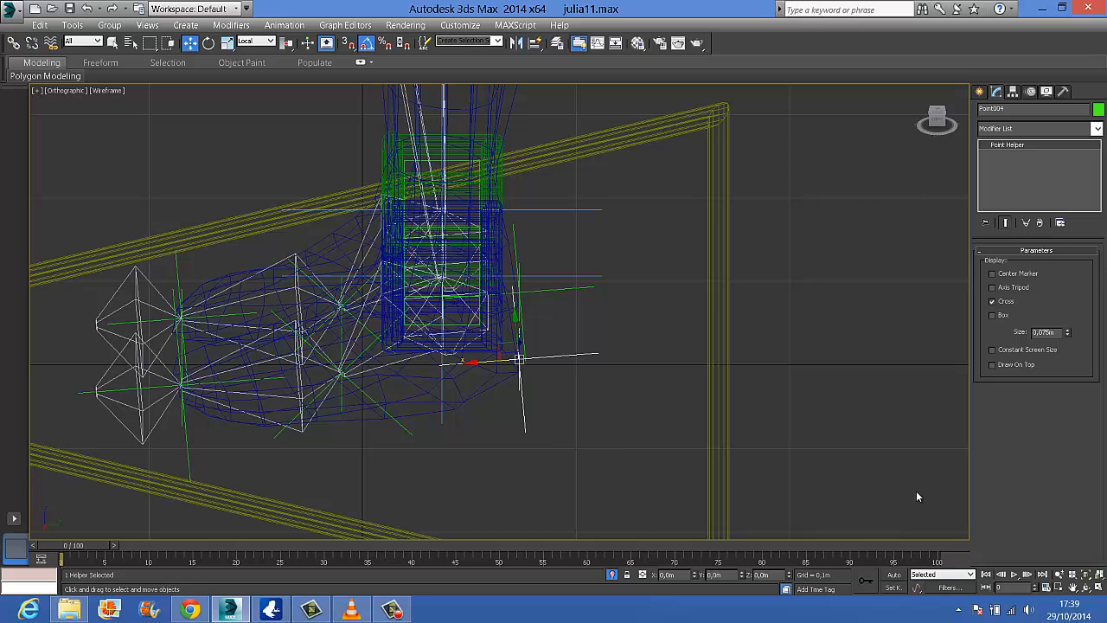
{"action": "left_click", "coordinate": [393, 609]}
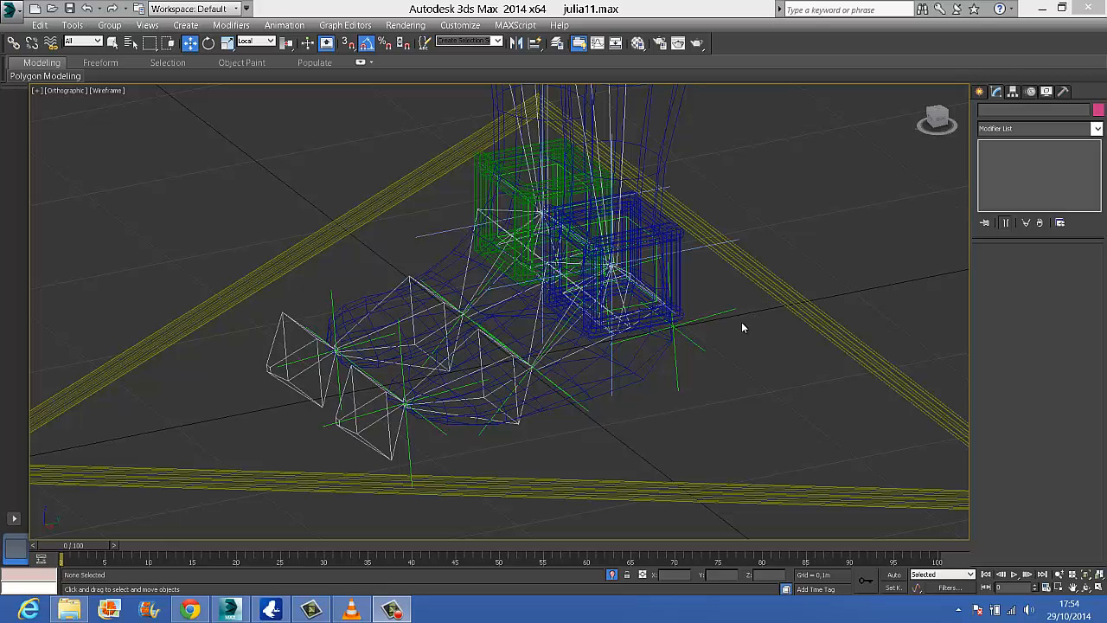
Check the names of the left ankle, foot, toe and heel helpers and of the right foot and toe helpers
{"action": "mouse_move", "coordinate": [722, 329]}
{"action": "middle_mouse_down", "text": "alt"}
{"action": "mouse_move", "coordinate": [753, 329]}
{"action": "mouse_move", "coordinate": [735, 326]}
{"action": "middle_mouse_up", "text": "alt"}
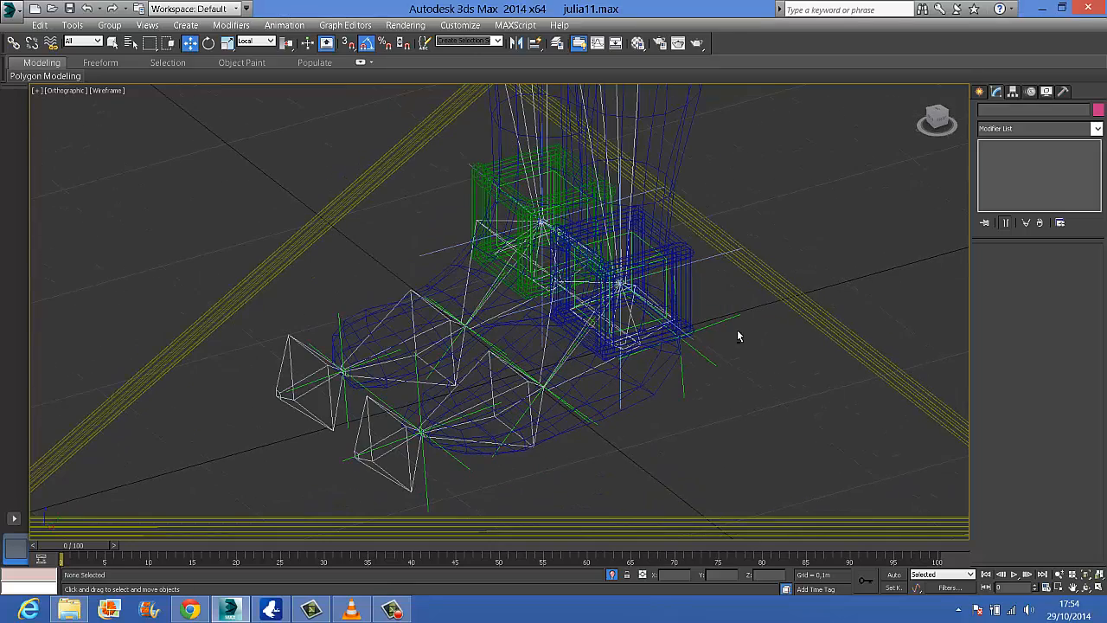
{"action": "left_click", "coordinate": [647, 247]}
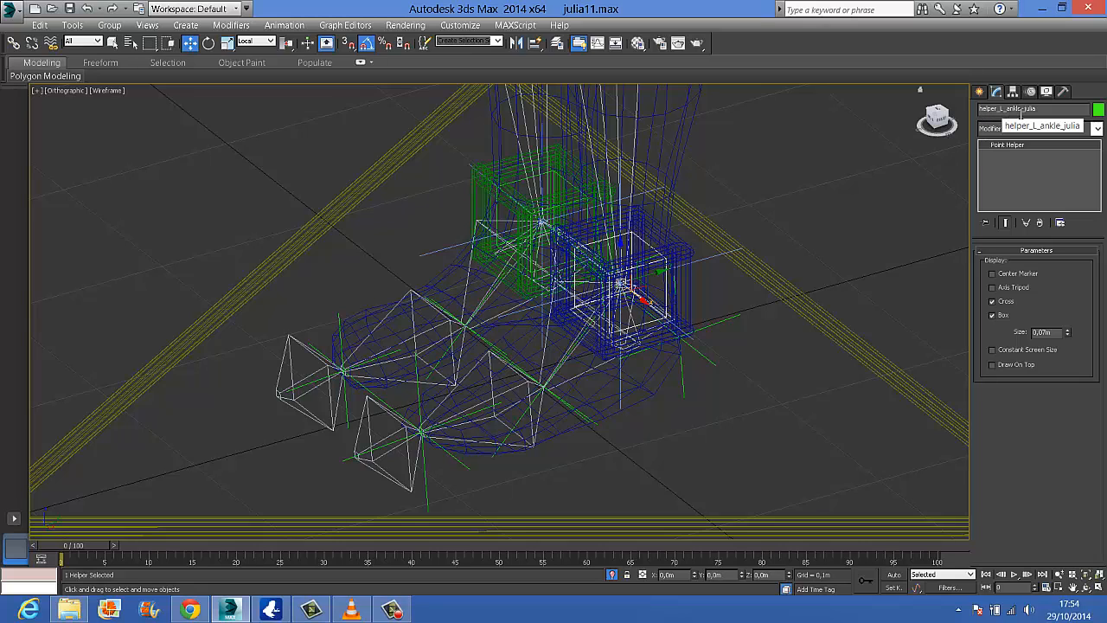
{"action": "left_click", "coordinate": [578, 410]}
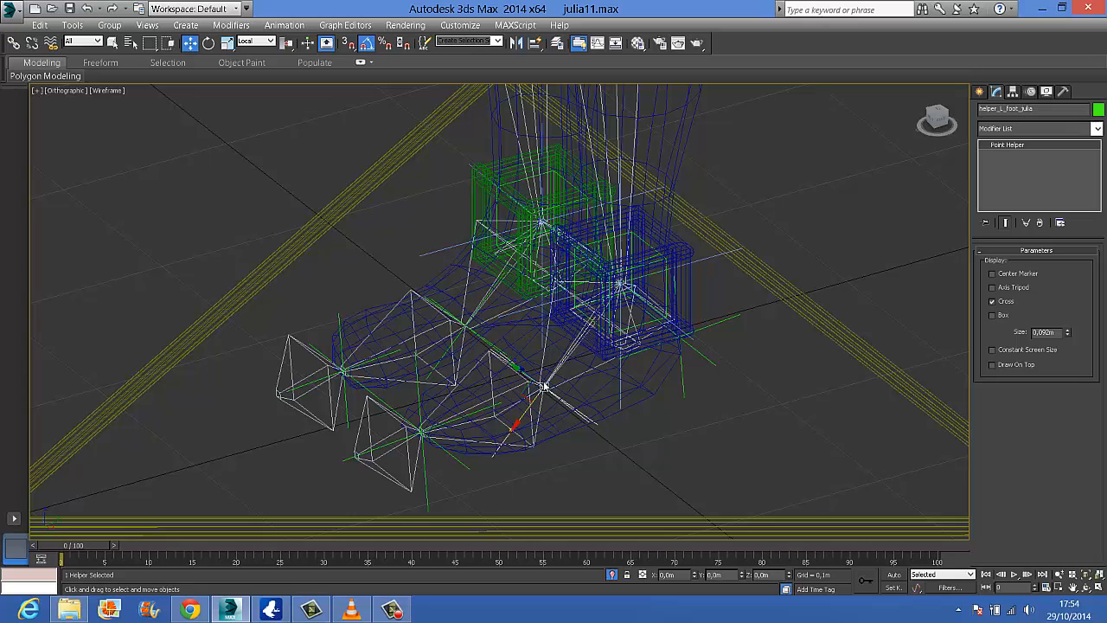
{"action": "left_click", "coordinate": [425, 398]}
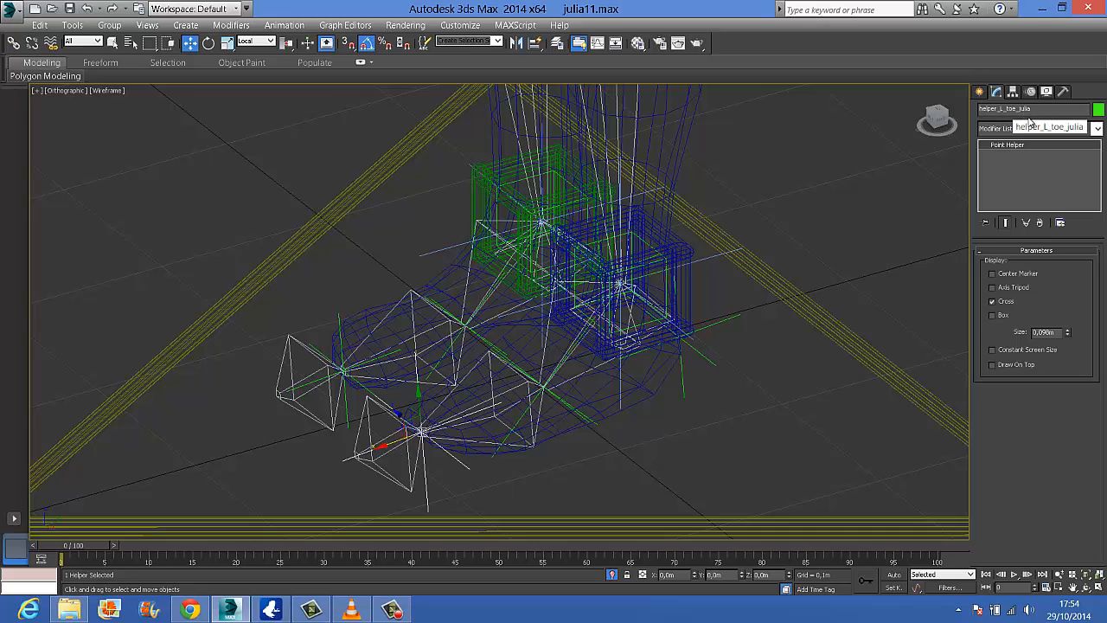
{"action": "left_click", "coordinate": [707, 356]}
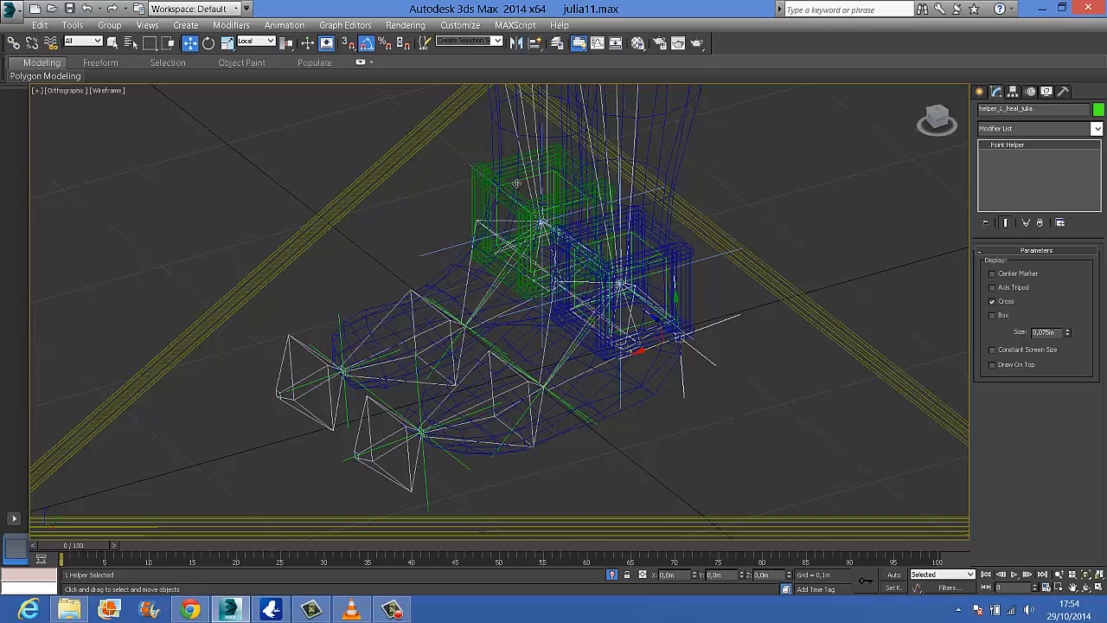
{"action": "left_click", "coordinate": [434, 300]}
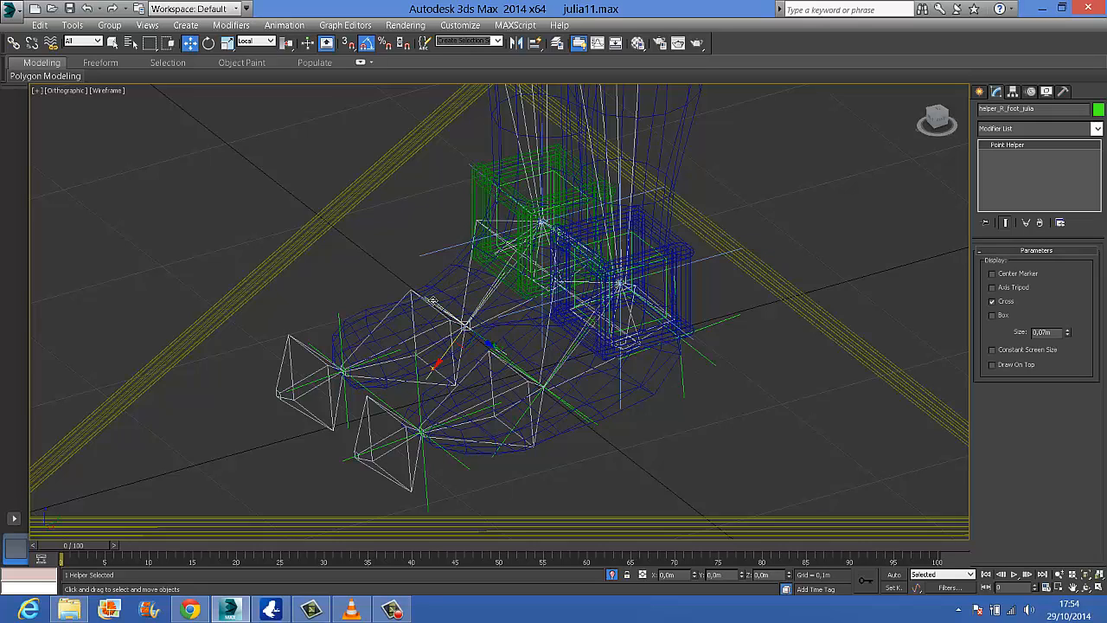
{"action": "left_click", "coordinate": [339, 334]}
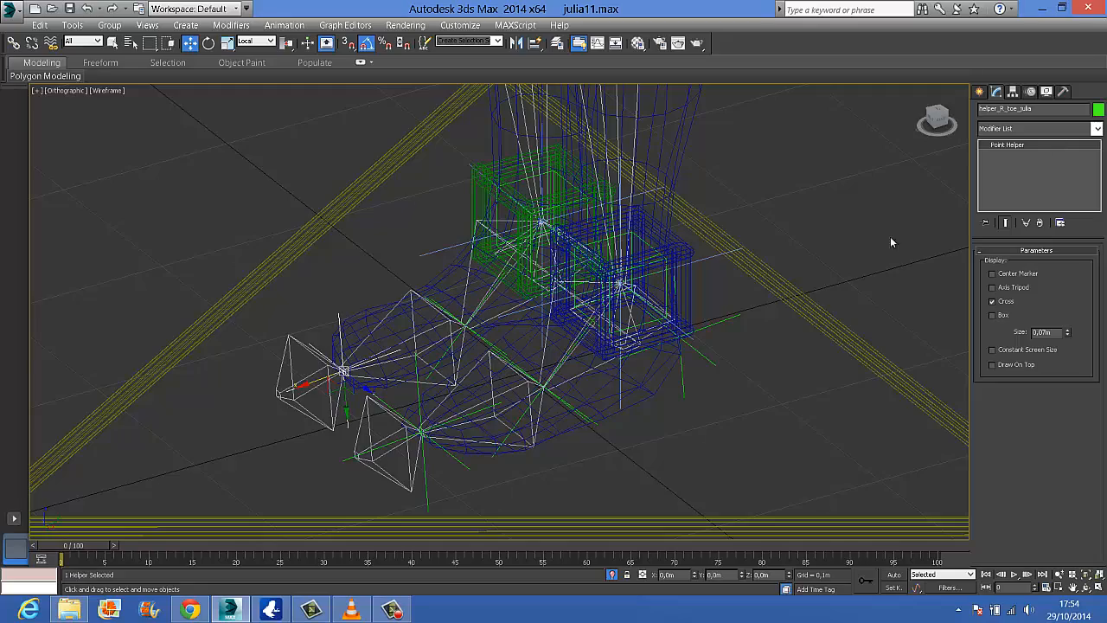
Select all eight ankle, foot, toe and heel helpers of both feet together
{"action": "middle_click_drag", "start_coordinate": [892, 242], "coordinate": [628, 309], "text": "alt"}
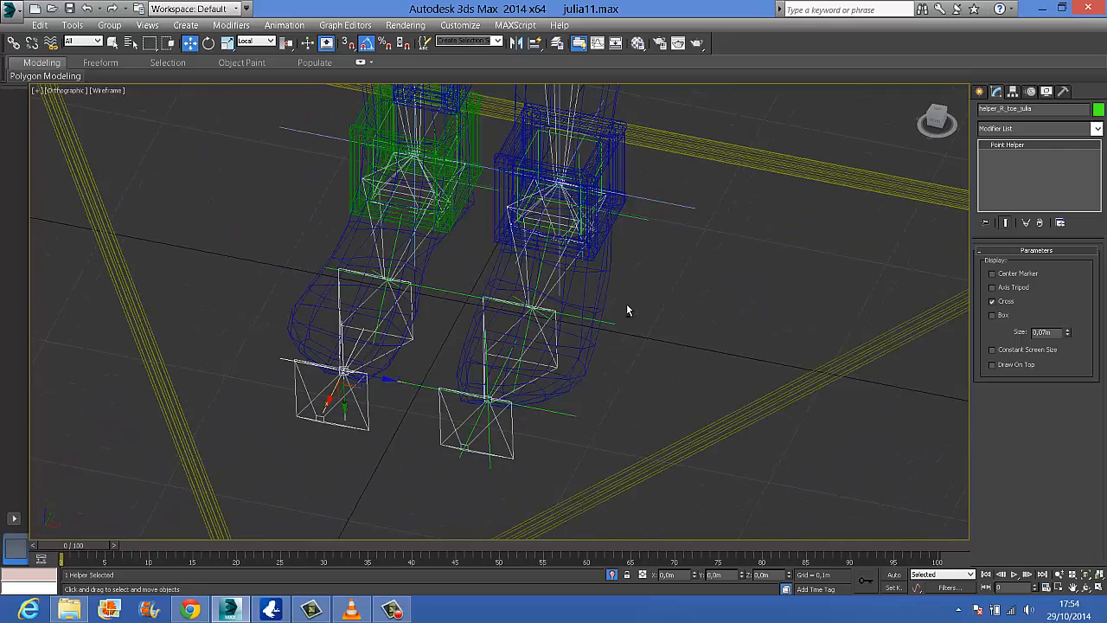
{"action": "middle_click_drag", "start_coordinate": [649, 383], "coordinate": [615, 381], "text": "alt"}
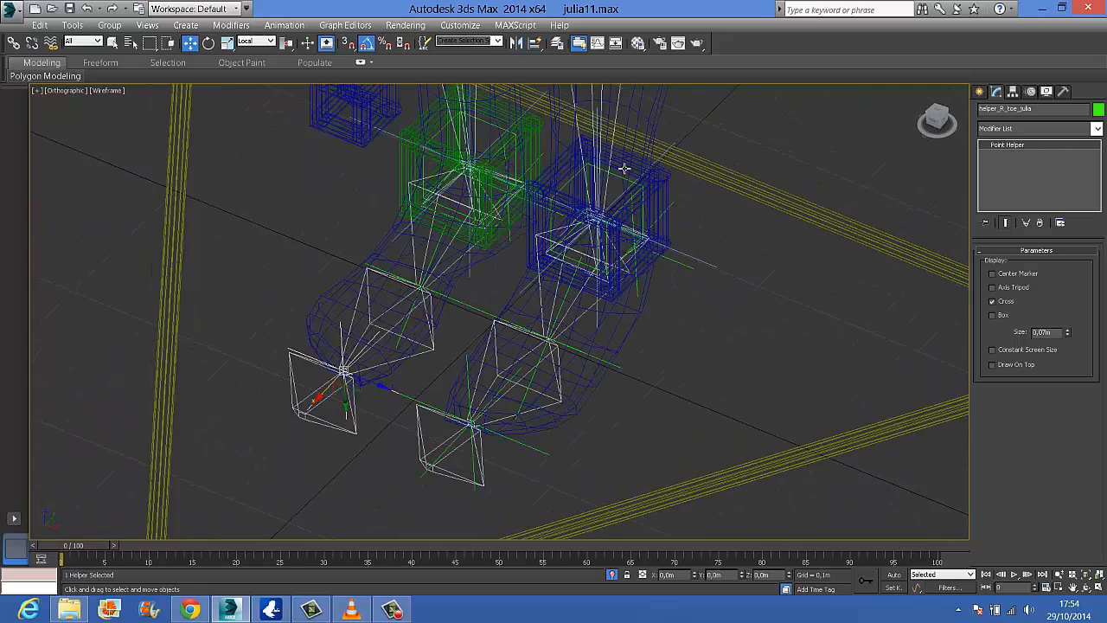
{"action": "left_click", "coordinate": [569, 177]}
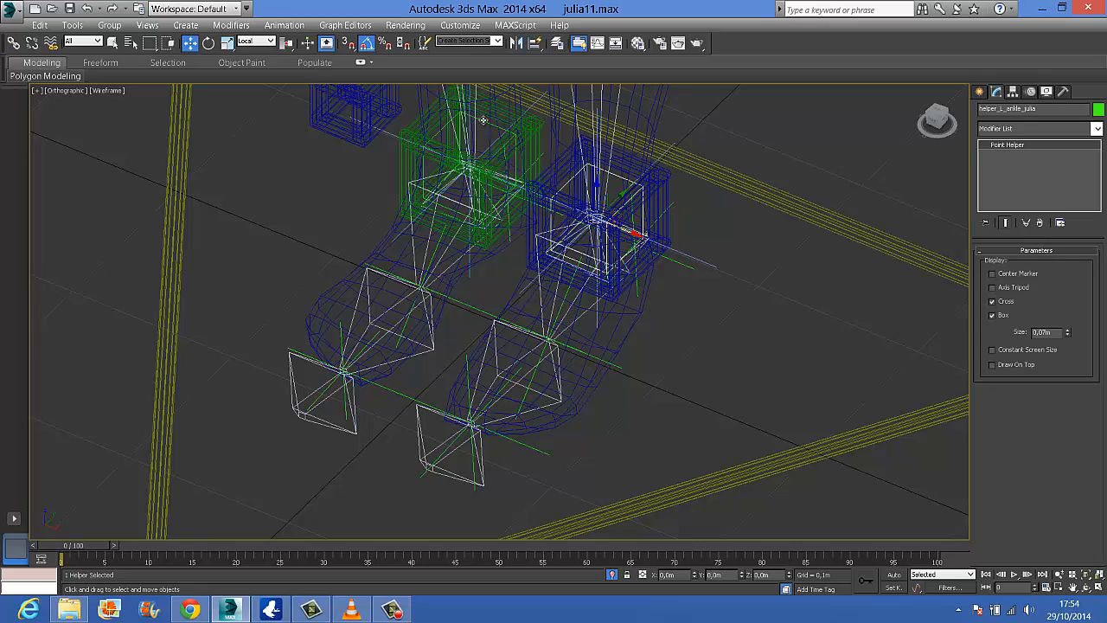
{"action": "left_click", "coordinate": [483, 121], "text": "ctrl"}
{"action": "left_click", "coordinate": [438, 249], "text": "ctrl"}
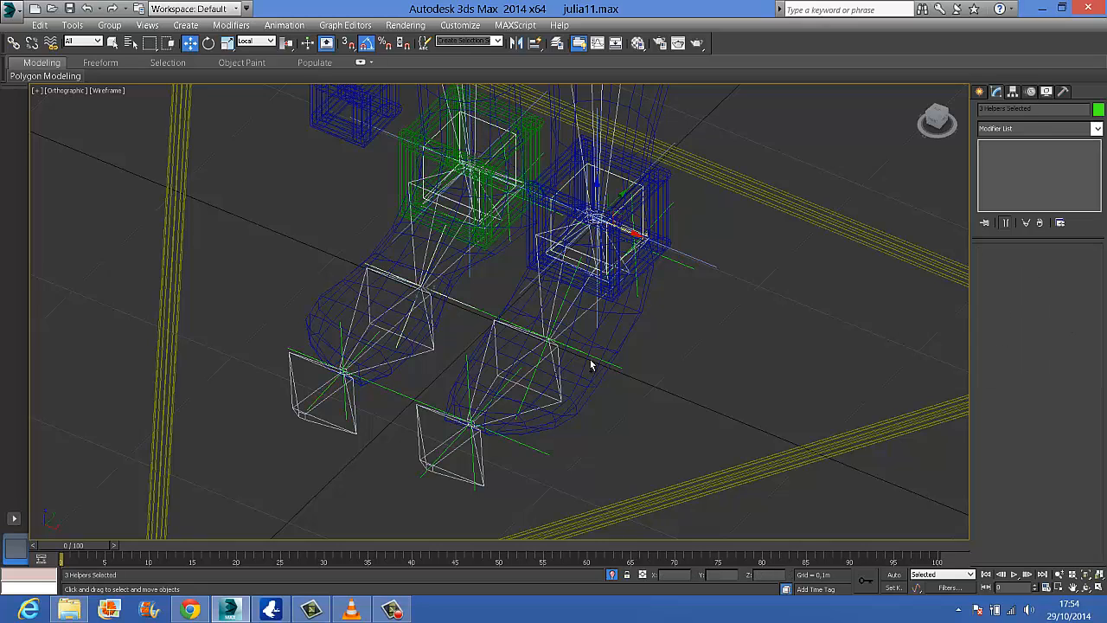
{"action": "left_click", "coordinate": [560, 307], "text": "ctrl"}
{"action": "left_click", "coordinate": [468, 379], "text": "ctrl"}
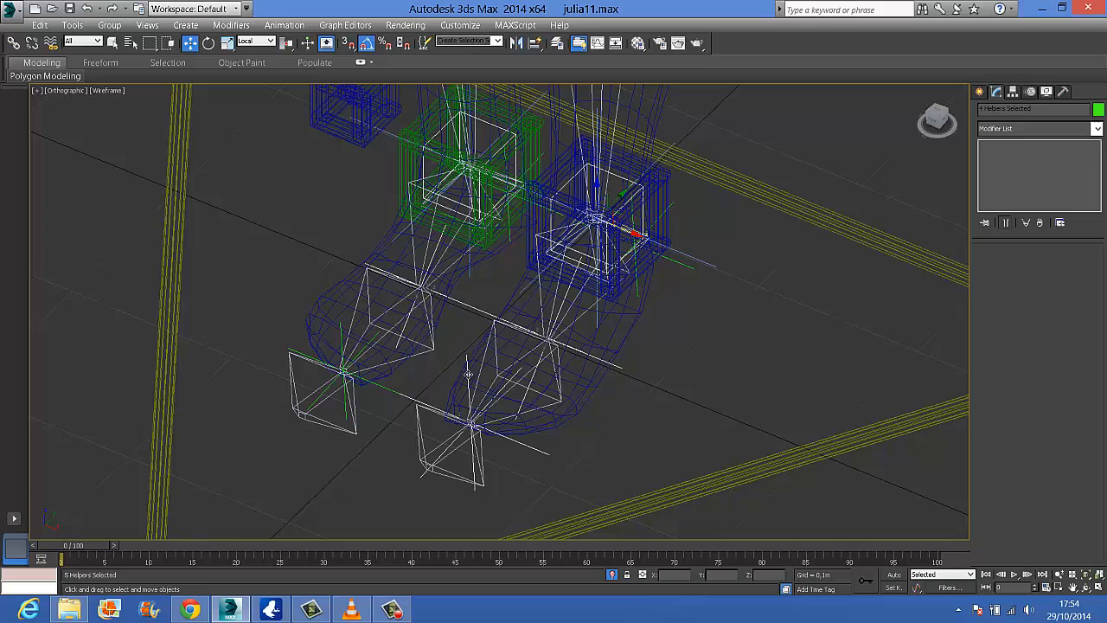
{"action": "left_click", "coordinate": [339, 332], "text": "ctrl"}
{"action": "middle_click_drag", "start_coordinate": [620, 357], "coordinate": [679, 317], "text": "alt"}
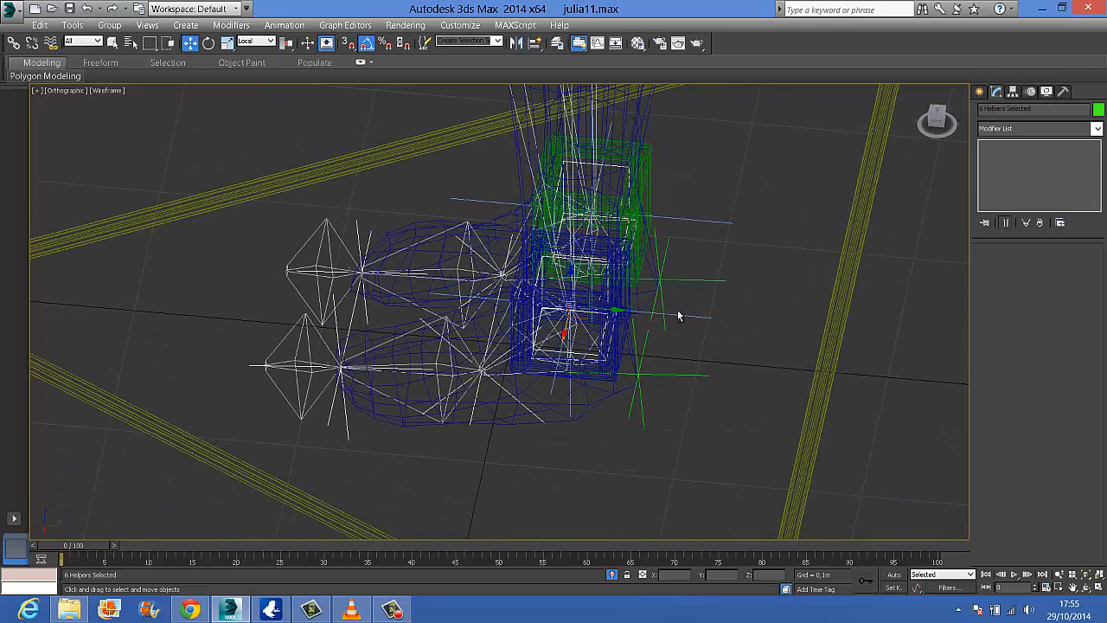
{"action": "left_click", "coordinate": [679, 279], "text": "ctrl"}
{"action": "left_click", "coordinate": [663, 373], "text": "ctrl"}
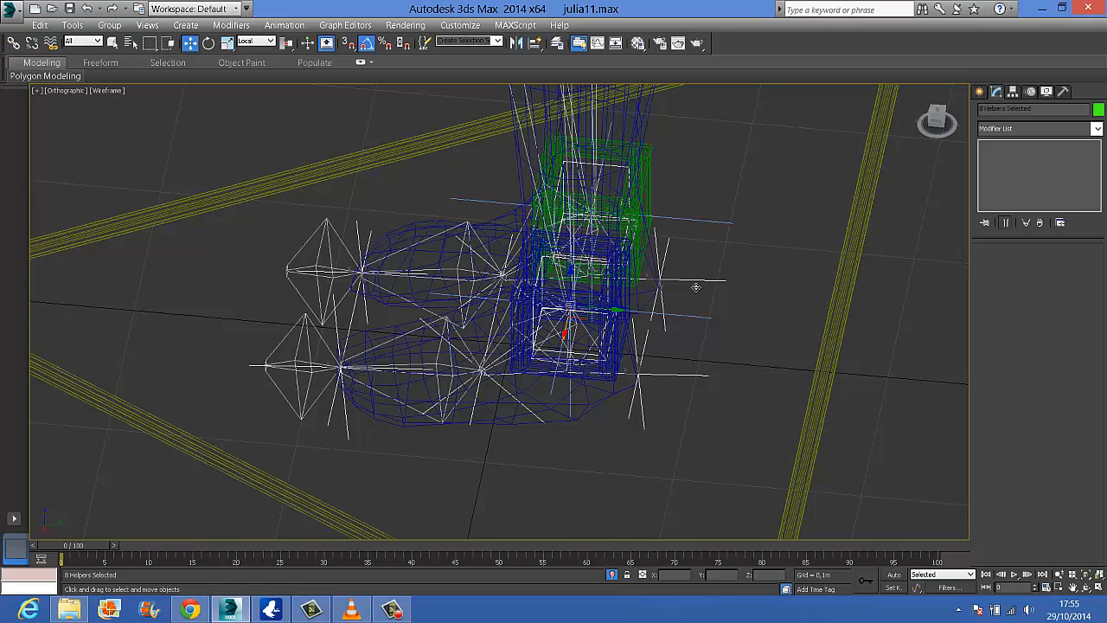
Reselect the eight heel, ankle, foot and toe helpers of both feet and freeze their transforms
{"action": "left_click", "coordinate": [667, 277]}
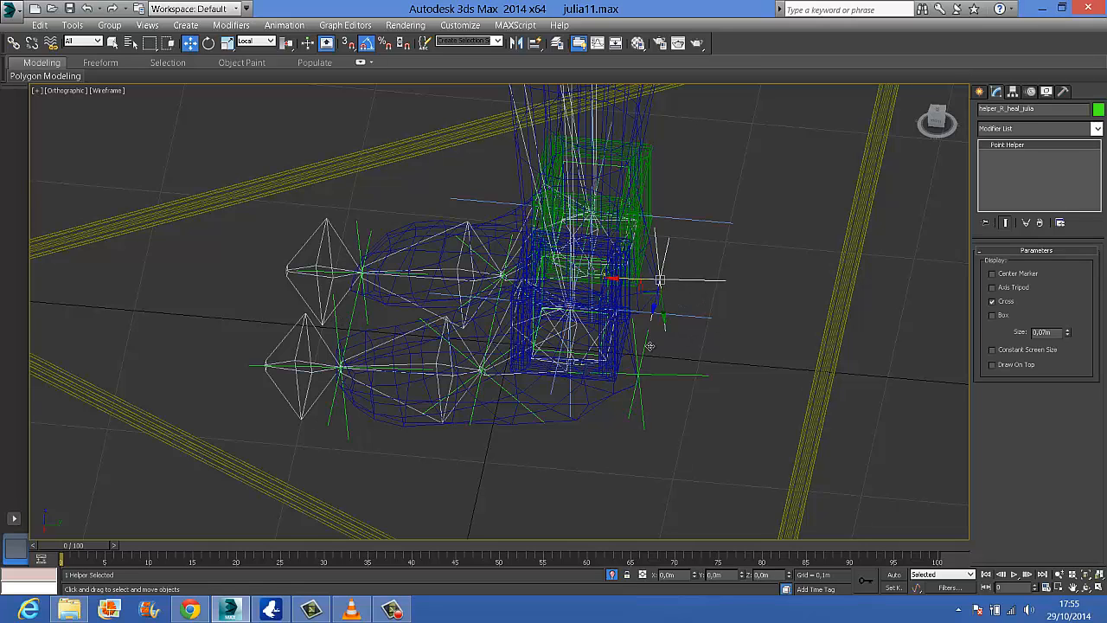
{"action": "left_click", "coordinate": [642, 374], "text": "ctrl"}
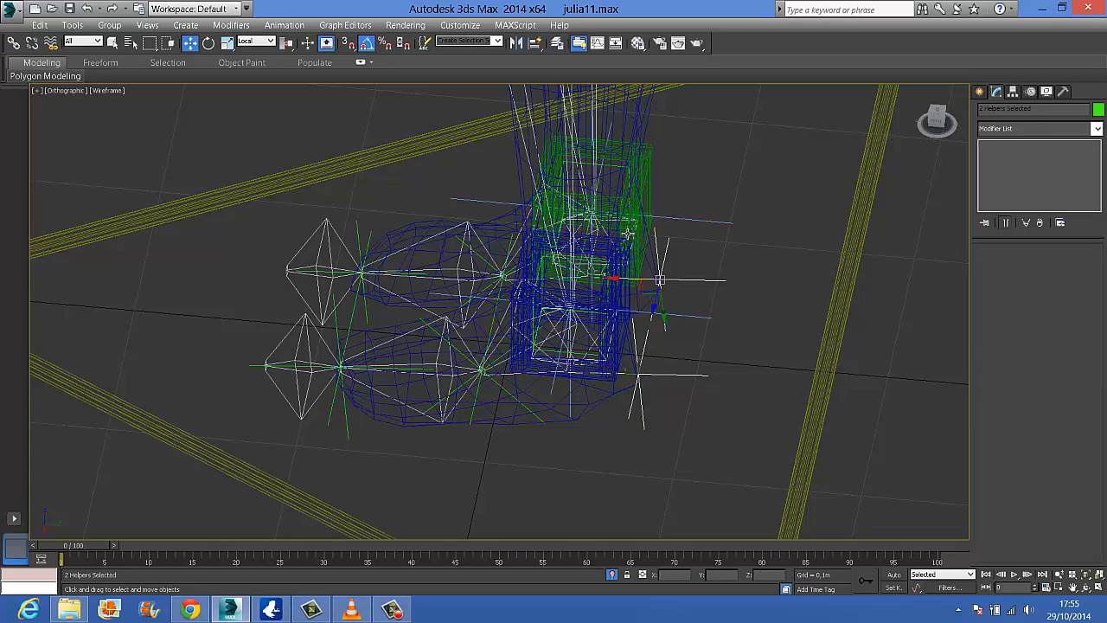
{"action": "left_click", "coordinate": [619, 167], "text": "ctrl"}
{"action": "middle_click_drag", "start_coordinate": [683, 370], "coordinate": [685, 294], "text": "alt"}
{"action": "left_click", "coordinate": [662, 228], "text": "ctrl"}
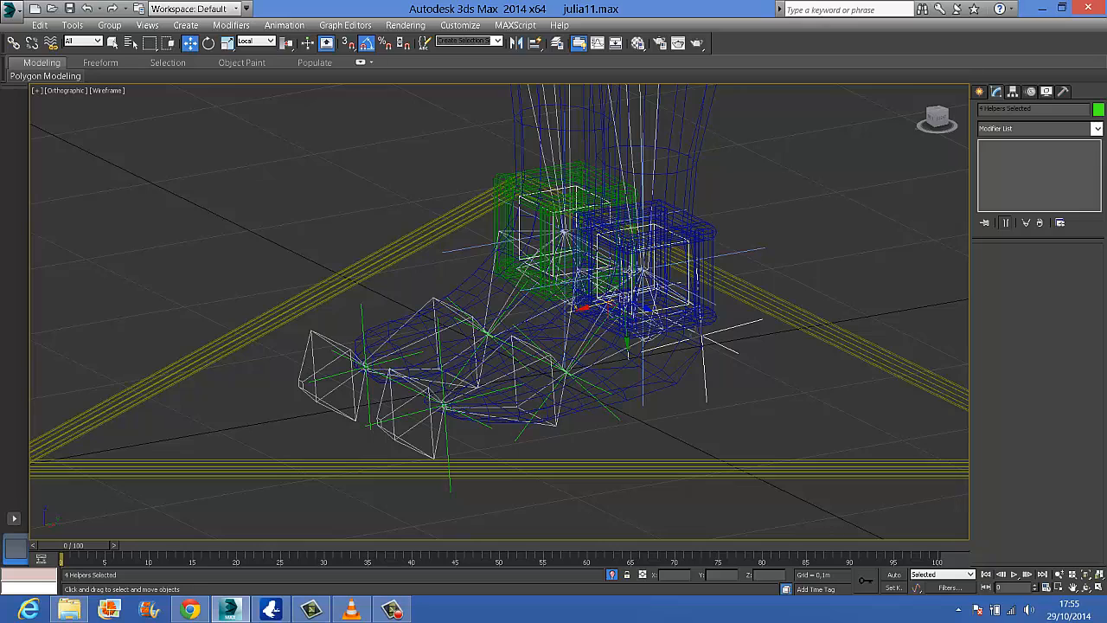
{"action": "left_click", "coordinate": [593, 386], "text": "ctrl"}
{"action": "left_click", "coordinate": [500, 317], "text": "ctrl"}
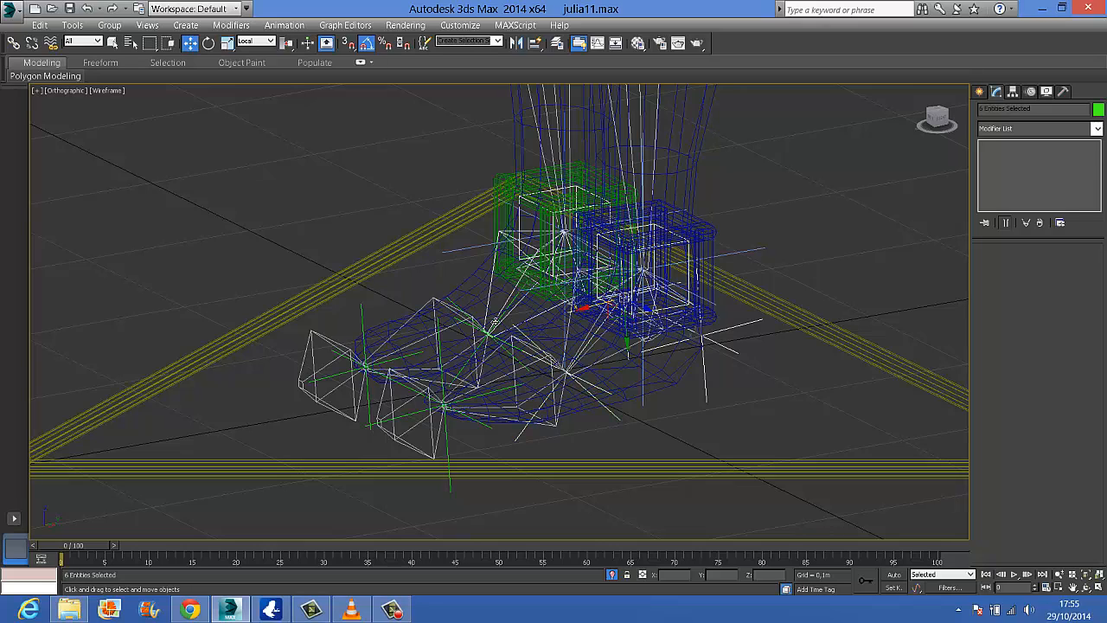
{"action": "left_click", "coordinate": [510, 307], "text": "ctrl"}
{"action": "left_click", "coordinate": [509, 307], "text": "ctrl"}
{"action": "left_click", "coordinate": [506, 389], "text": "ctrl"}
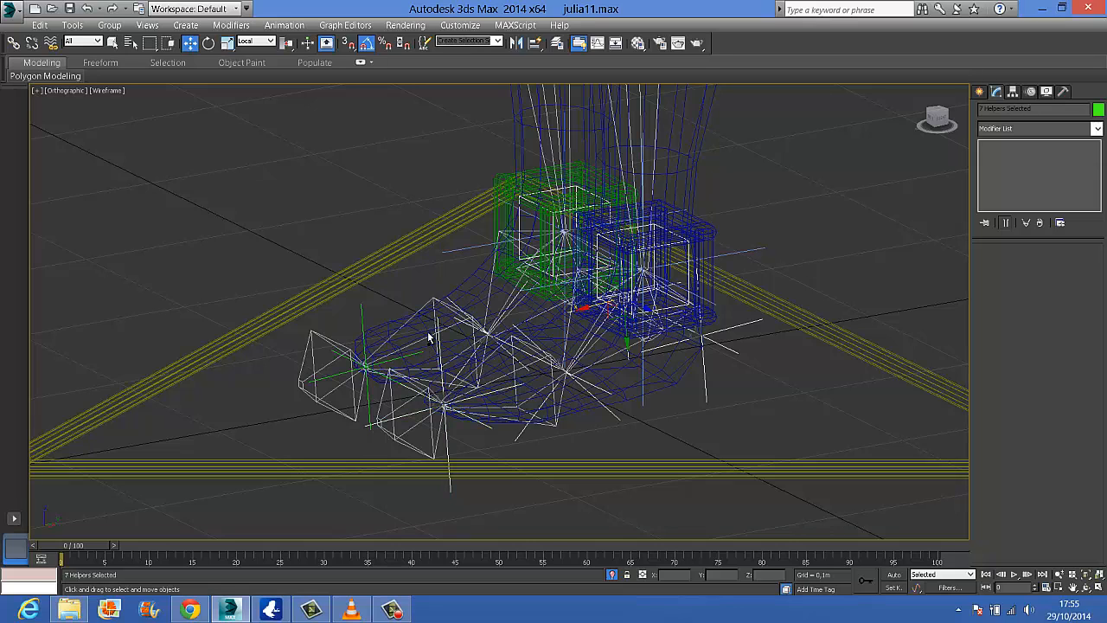
{"action": "left_click", "coordinate": [363, 323], "text": "ctrl"}
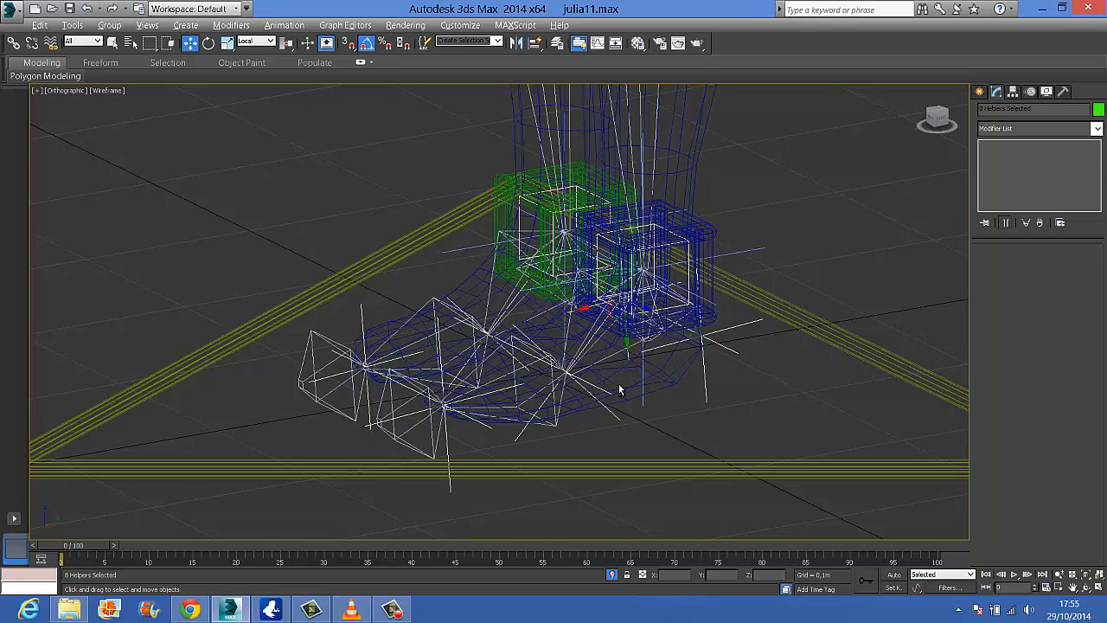
{"action": "middle_click_drag", "start_coordinate": [619, 390], "coordinate": [545, 415], "text": "alt"}
{"action": "right_click", "coordinate": [529, 402]}
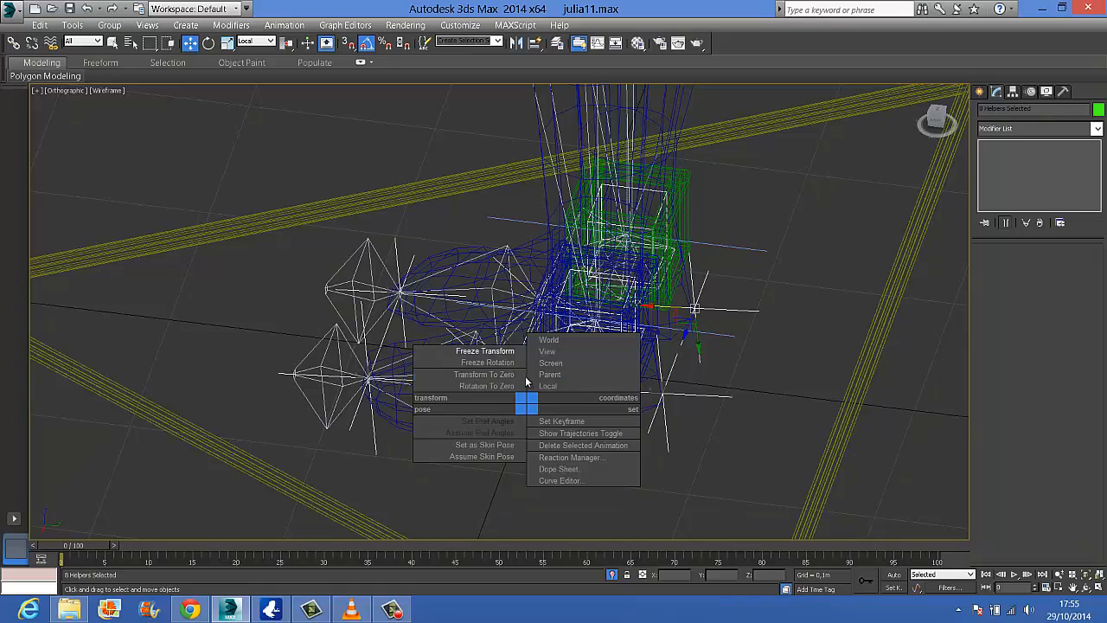
{"action": "left_click", "coordinate": [507, 360]}
{"action": "left_click", "coordinate": [605, 390]}
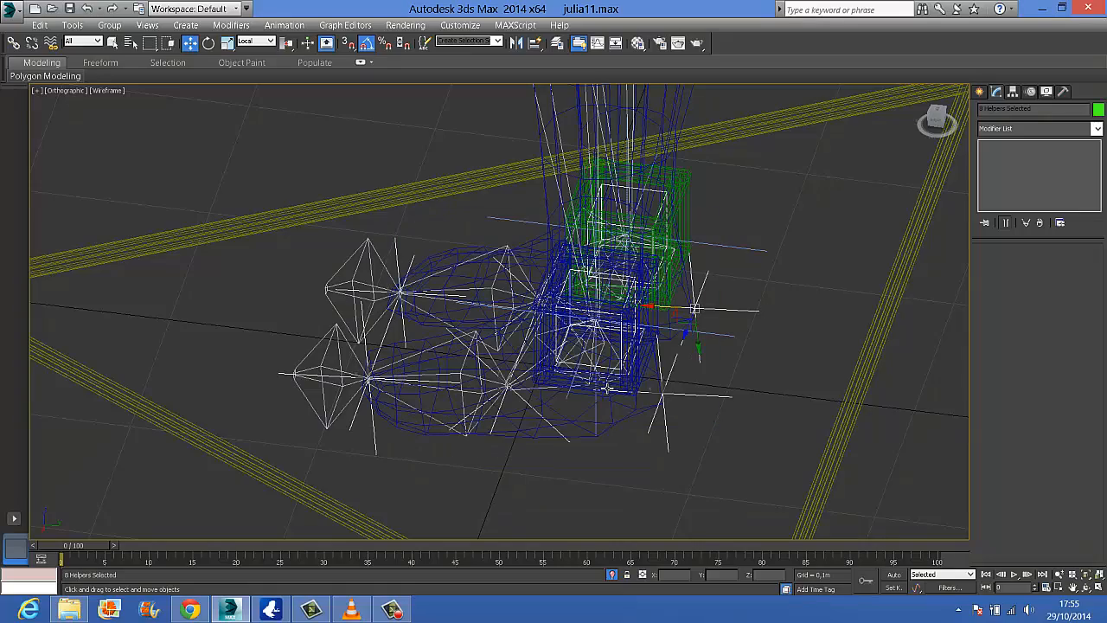
Link the left ankle helper to the left foot helper, and the left foot helper to the left toe helper
{"action": "middle_click_drag", "start_coordinate": [677, 447], "coordinate": [742, 435], "text": "alt"}
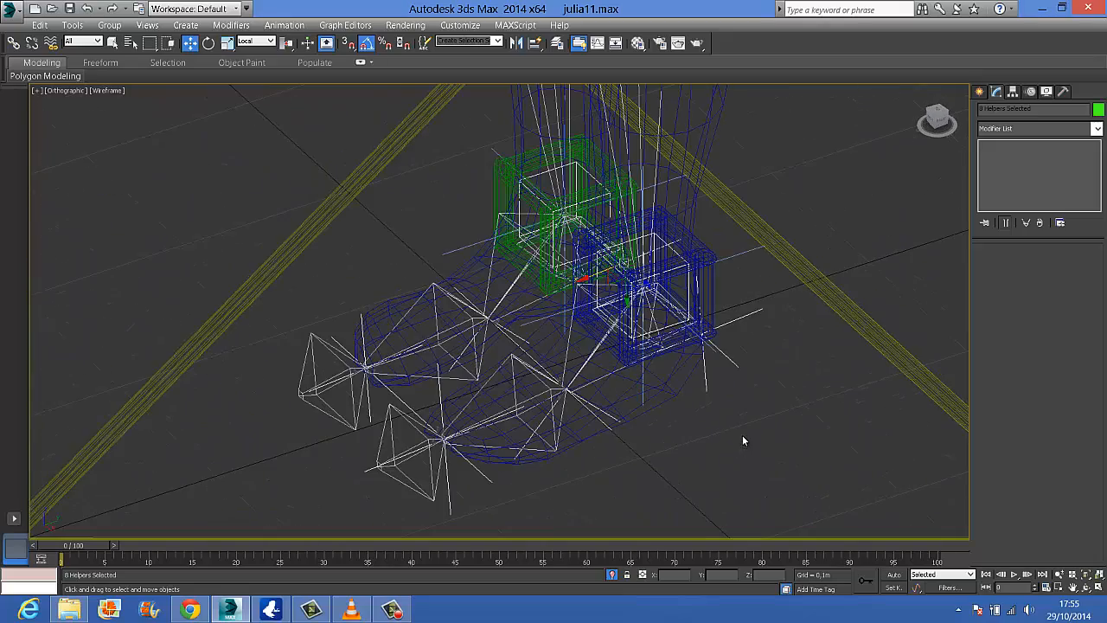
{"action": "left_click", "coordinate": [742, 437]}
{"action": "left_click", "coordinate": [677, 256]}
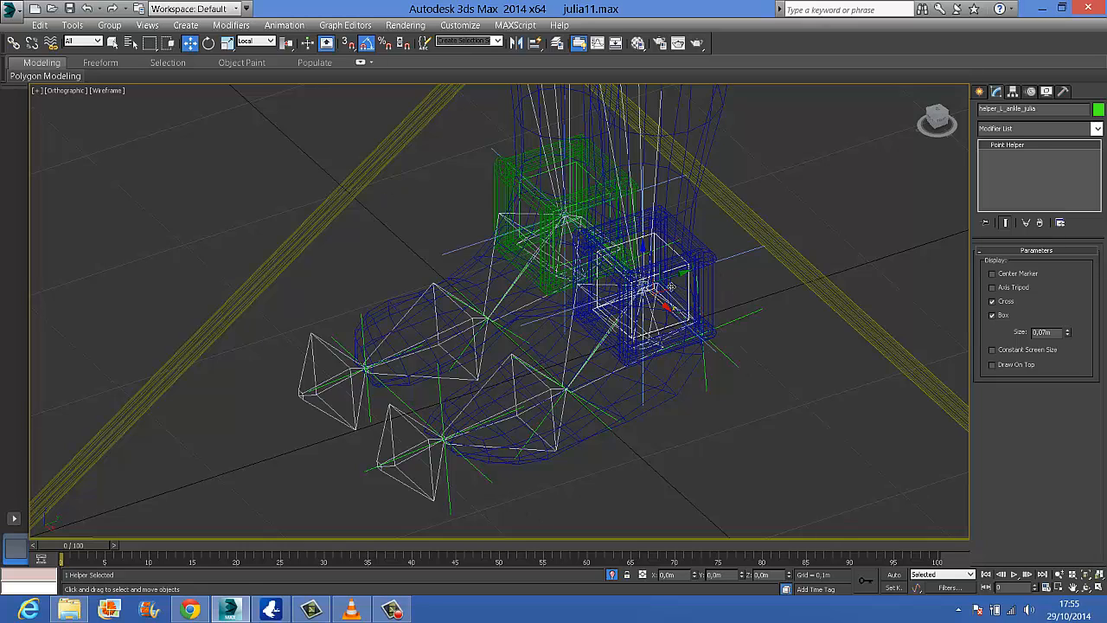
{"action": "left_click", "coordinate": [14, 44]}
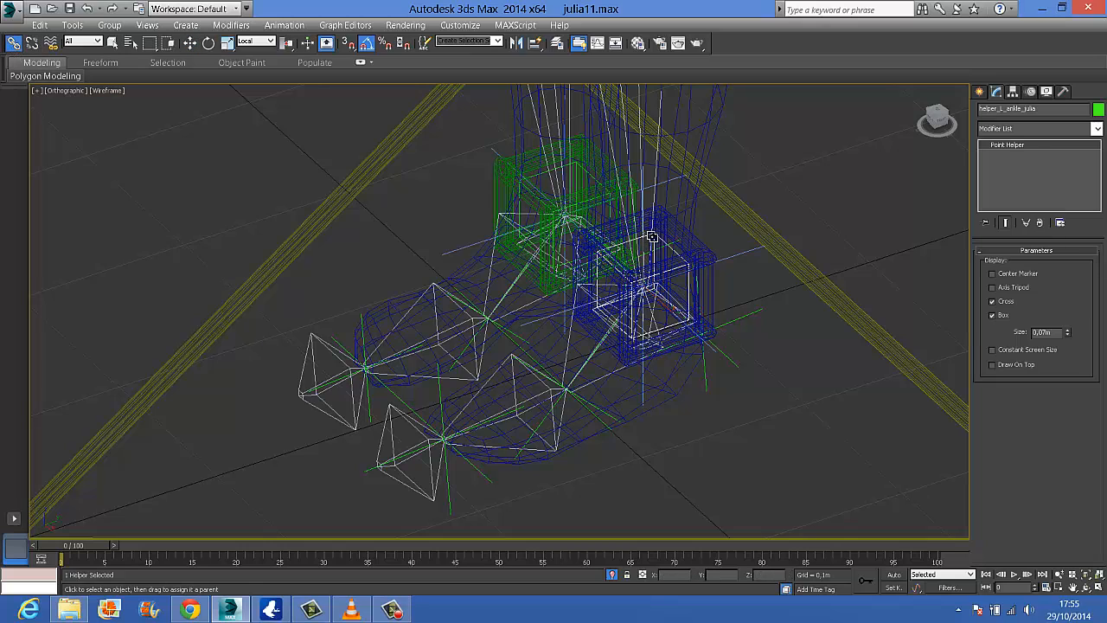
{"action": "left_click_drag", "start_coordinate": [686, 283], "coordinate": [591, 414]}
{"action": "left_click", "coordinate": [589, 414]}
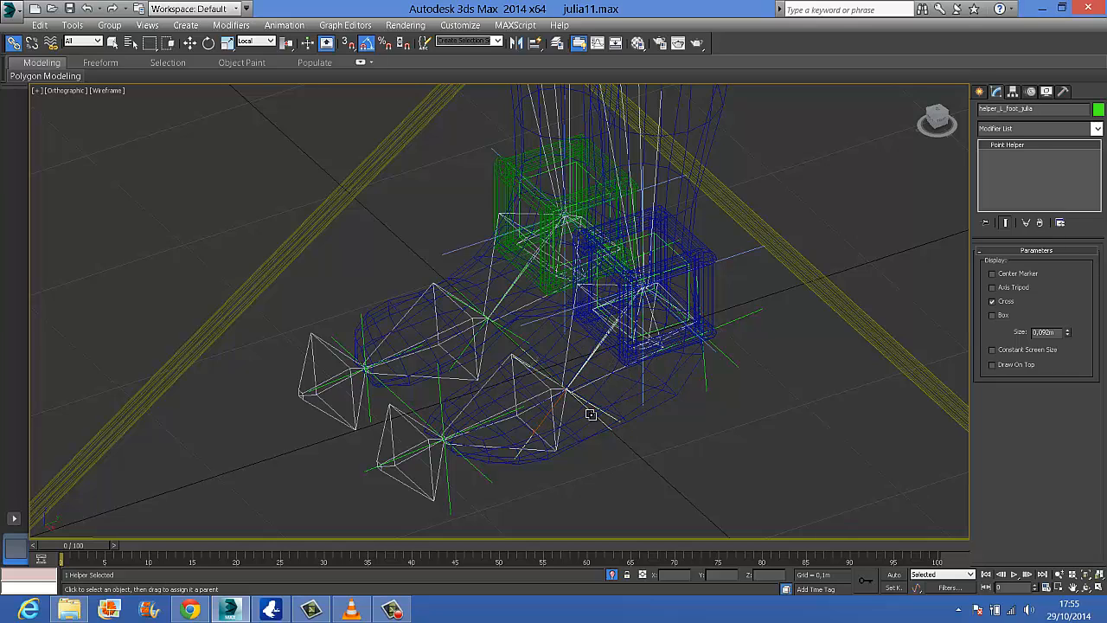
{"action": "left_click_drag", "start_coordinate": [455, 506], "coordinate": [579, 528]}
{"action": "left_click", "coordinate": [450, 498]}
Link the left toe helper to the left heel helper, and the heel helper to the blue box control around the left ankle
{"action": "left_click_drag", "start_coordinate": [780, 402], "coordinate": [738, 370]}
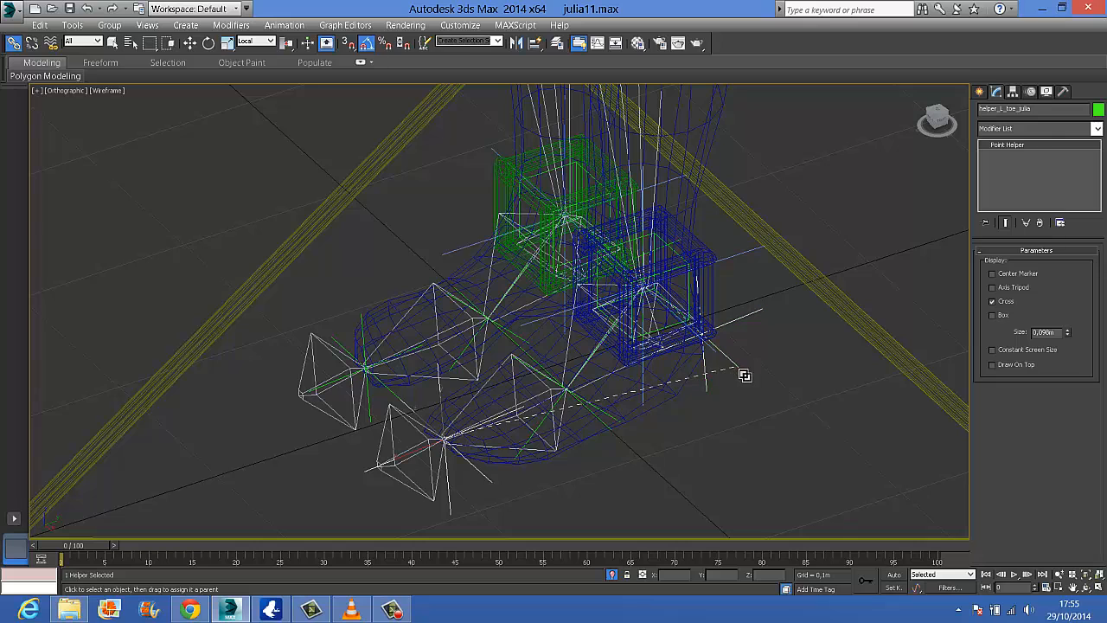
{"action": "middle_click_drag", "start_coordinate": [785, 372], "coordinate": [732, 351], "text": "alt"}
{"action": "left_click", "coordinate": [732, 359]}
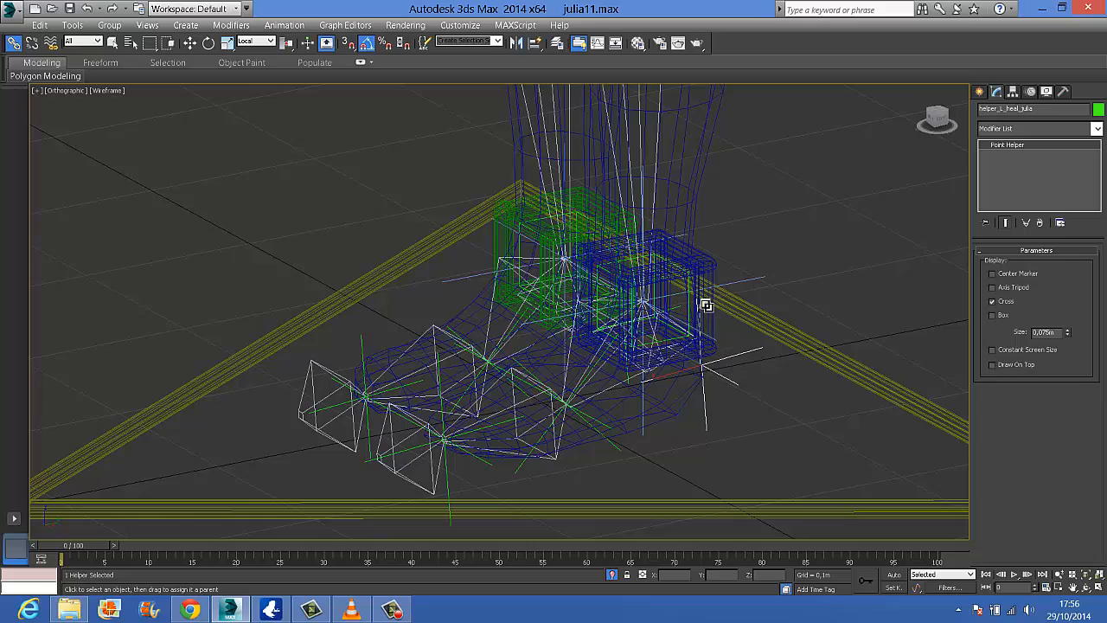
{"action": "left_click_drag", "start_coordinate": [702, 364], "coordinate": [706, 305]}
Link the right ankle helper to the right foot helper, and the right foot helper to the right toe helper
{"action": "middle_click_drag", "start_coordinate": [704, 366], "coordinate": [325, 266], "text": "alt"}
{"action": "left_click", "coordinate": [332, 261]}
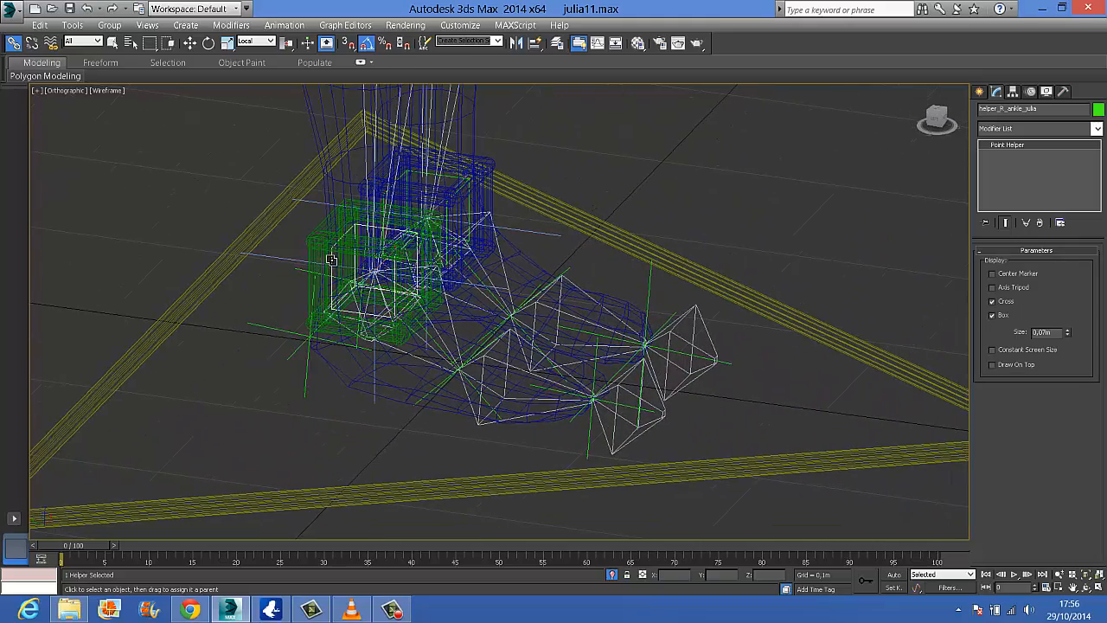
{"action": "left_click_drag", "start_coordinate": [331, 259], "coordinate": [600, 374]}
{"action": "left_click", "coordinate": [594, 394]}
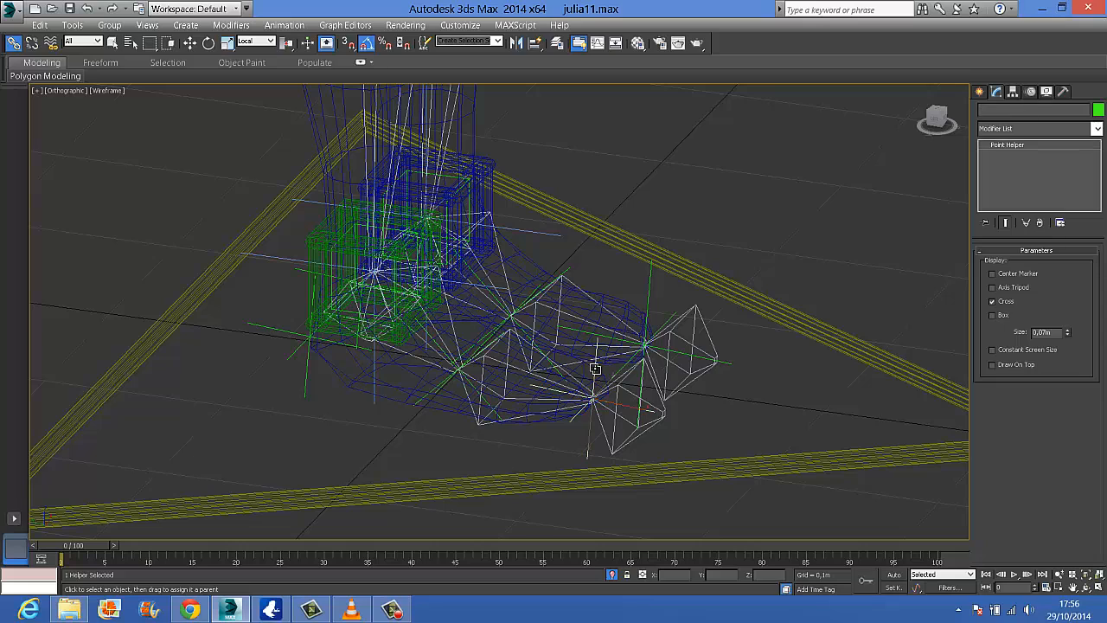
Link the right toe helper to the right heel helper, and the heel helper to the green box control around the right ankle
{"action": "left_click_drag", "start_coordinate": [449, 425], "coordinate": [307, 372]}
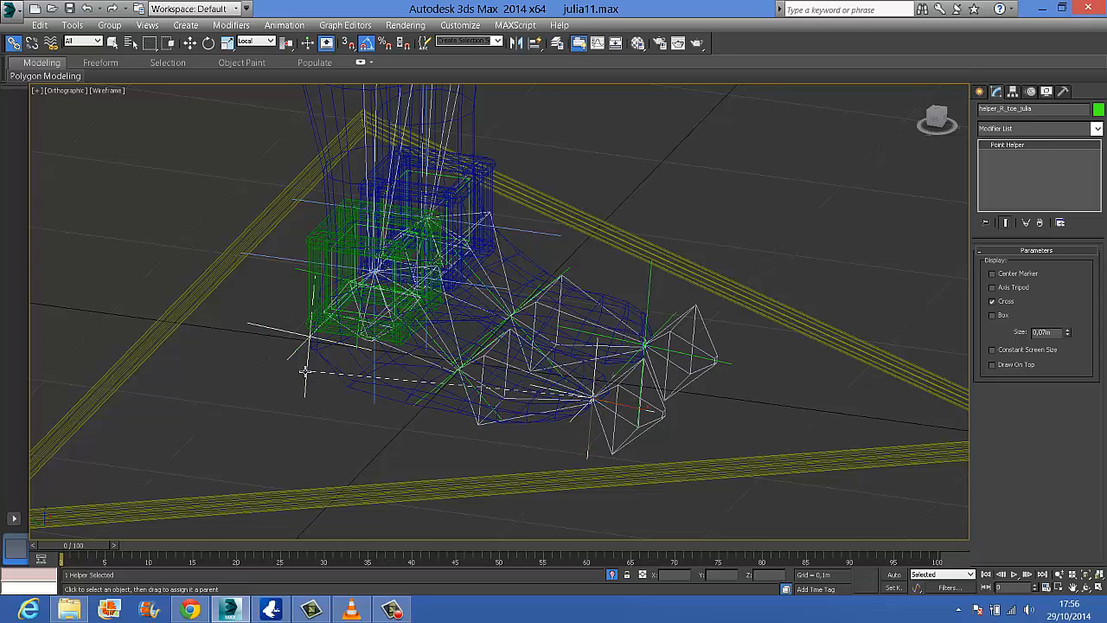
{"action": "left_click", "coordinate": [275, 327]}
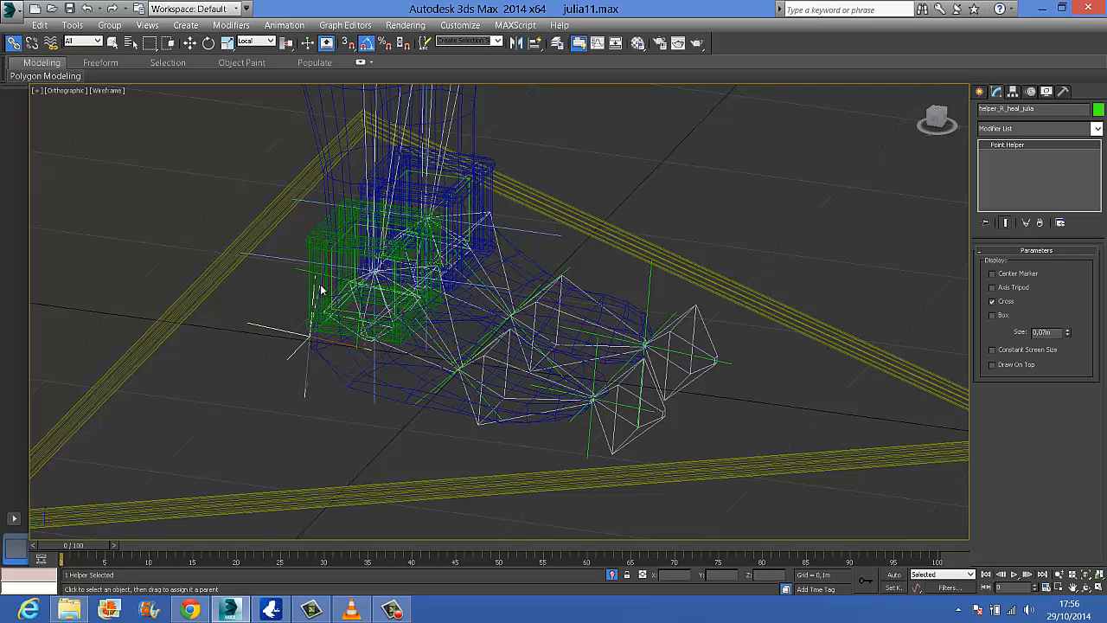
{"action": "left_click_drag", "start_coordinate": [322, 284], "coordinate": [322, 285]}
{"action": "middle_click_drag", "start_coordinate": [445, 366], "coordinate": [419, 249], "text": "alt"}
{"action": "middle_click_drag", "start_coordinate": [388, 288], "coordinate": [522, 242], "text": "alt"}
{"action": "scroll", "coordinate": [522, 242], "scroll_direction": "down", "scroll_amount": 2}
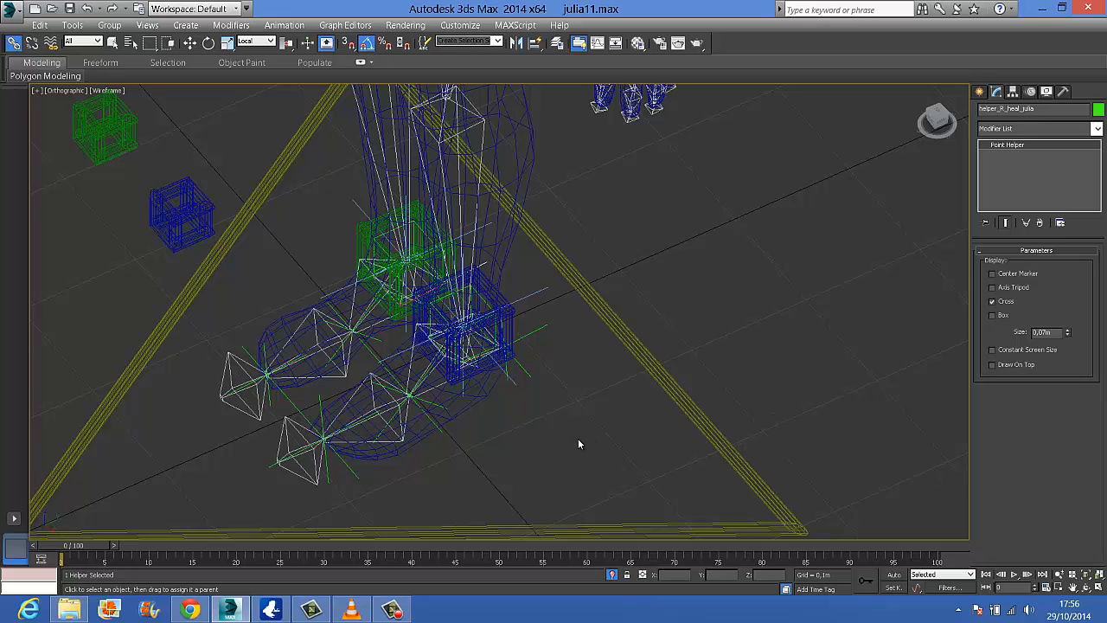
Save the scene as a new version named julia12
{"action": "left_click", "coordinate": [12, 12]}
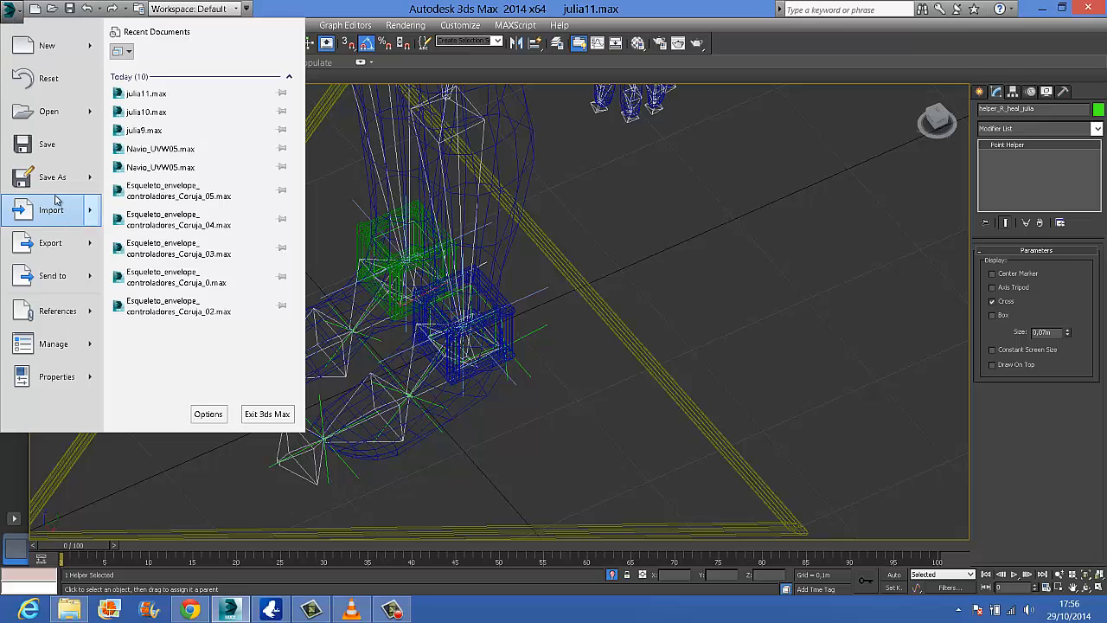
{"action": "left_click", "coordinate": [52, 185]}
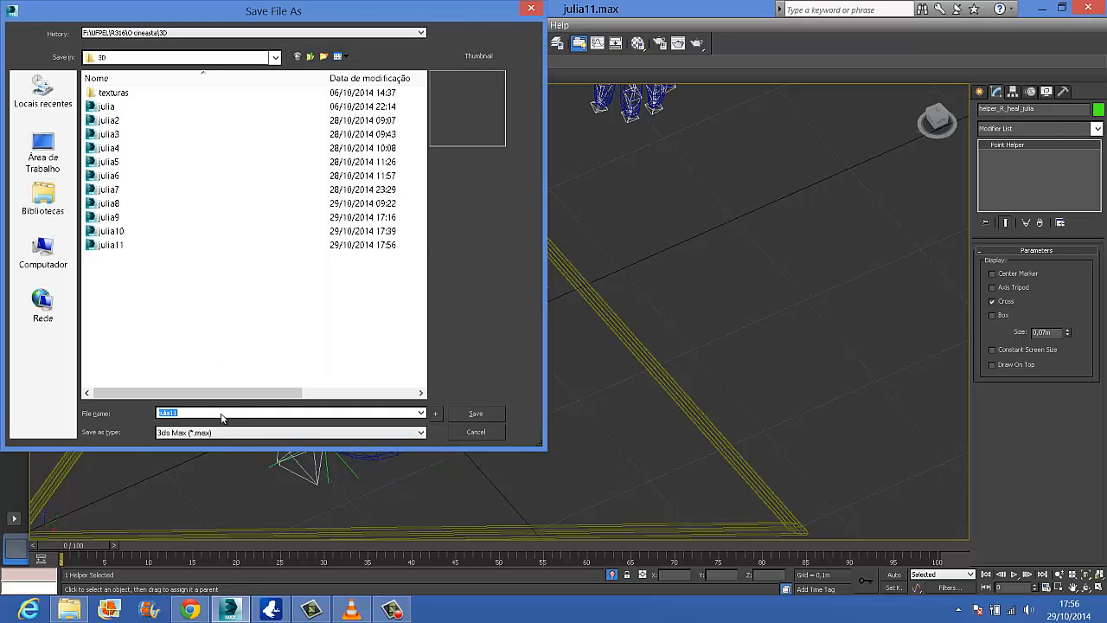
{"action": "key", "text": "BackSpace"}
{"action": "type", "text": "2"}
{"action": "key", "text": "Return"}
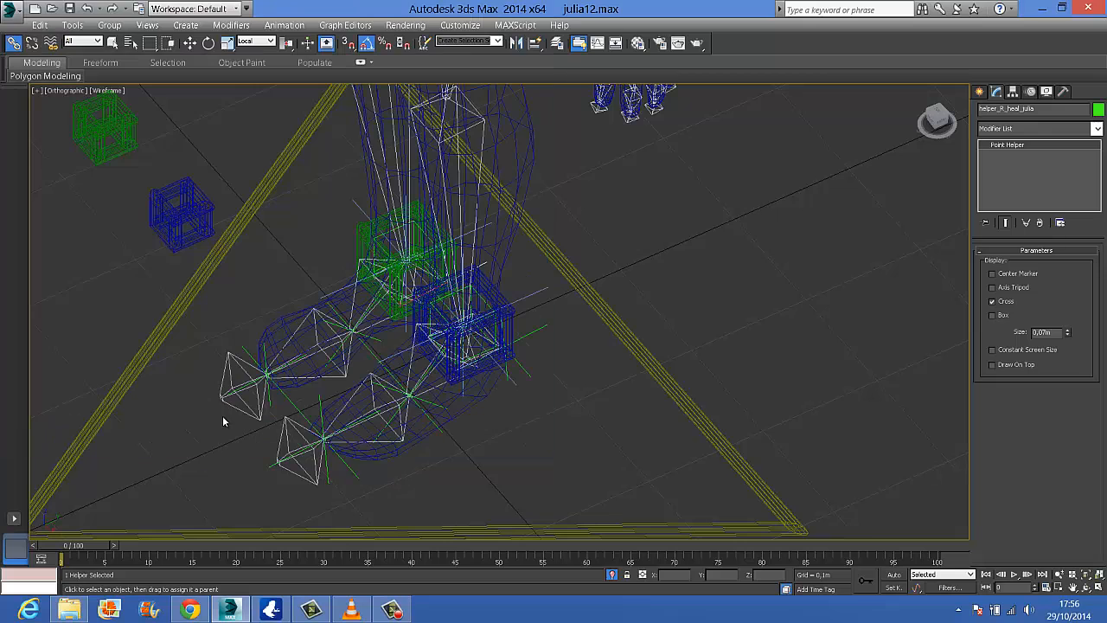
{"action": "left_click", "coordinate": [391, 610]}
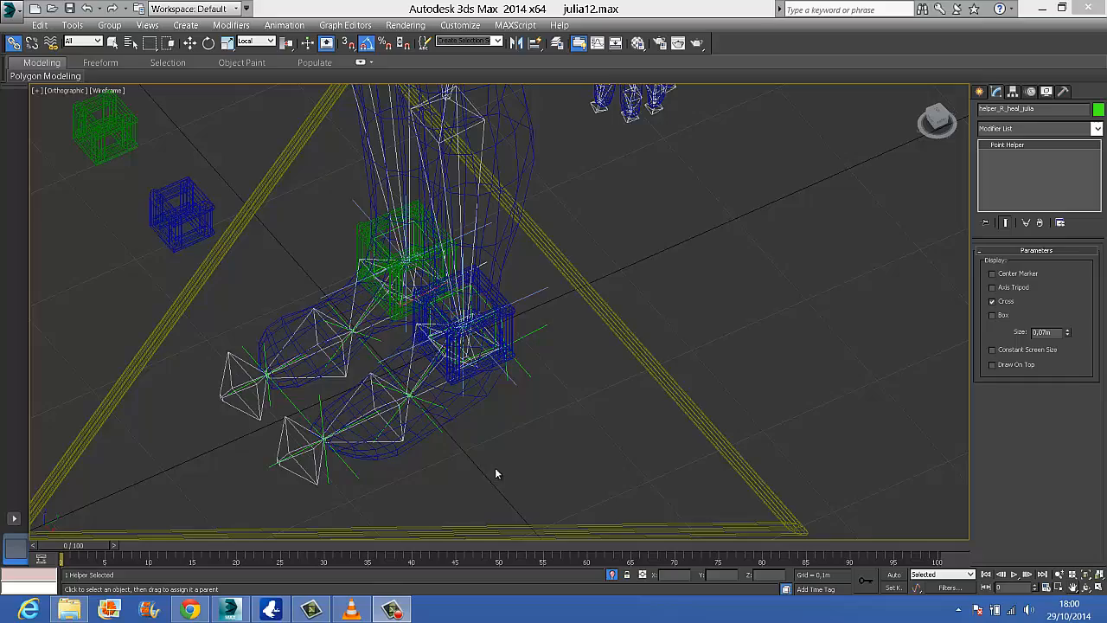
Link the left leg's IK chain at the ankle to the left ankle helper
{"action": "middle_click_drag", "start_coordinate": [496, 473], "coordinate": [476, 360], "text": "alt"}
{"action": "middle_click_drag", "start_coordinate": [539, 372], "coordinate": [473, 326]}
{"action": "scroll", "coordinate": [586, 405], "scroll_direction": "up", "scroll_amount": 2}
{"action": "middle_click_drag", "start_coordinate": [577, 388], "coordinate": [659, 444]}
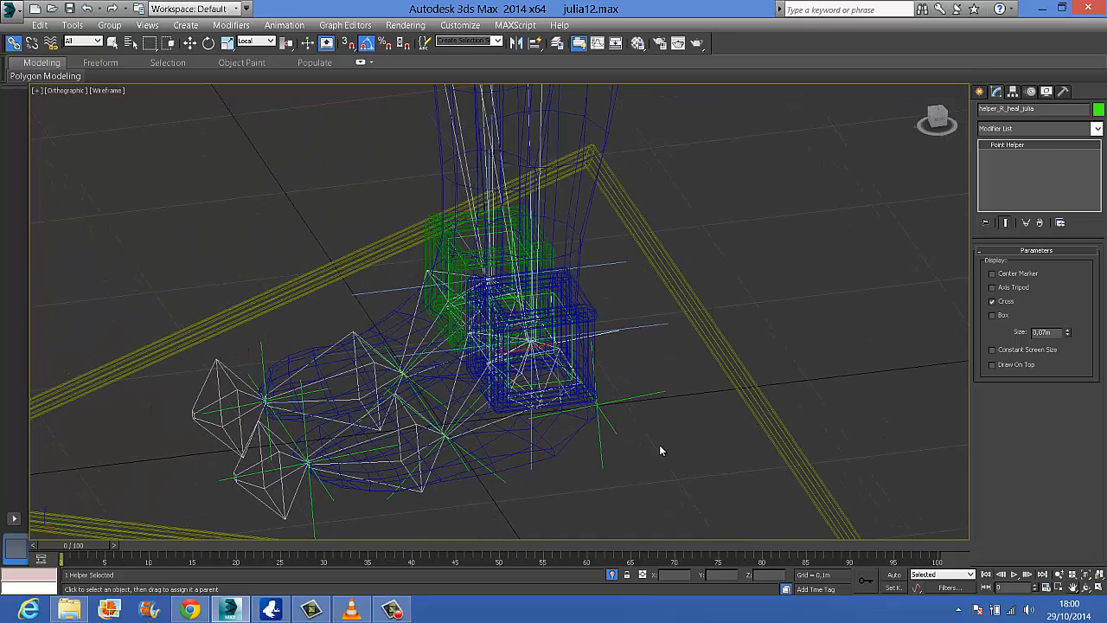
{"action": "scroll", "coordinate": [659, 444], "scroll_direction": "up", "scroll_amount": 2}
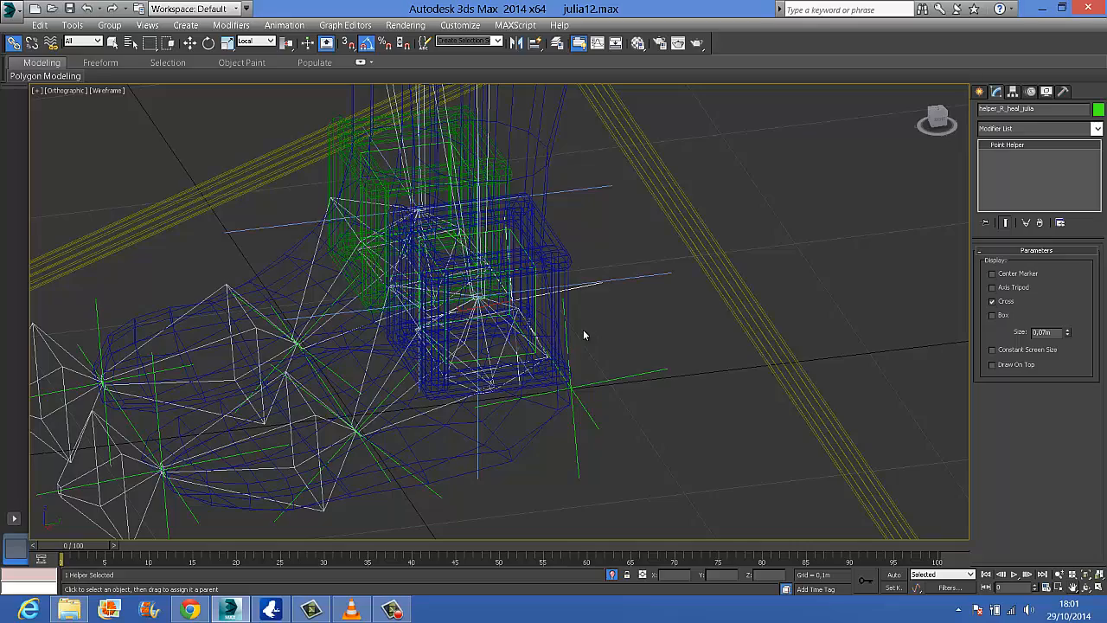
{"action": "middle_click_drag", "start_coordinate": [600, 333], "coordinate": [717, 471], "text": "alt"}
{"action": "scroll", "coordinate": [628, 245], "scroll_direction": "down", "scroll_amount": 6}
{"action": "scroll", "coordinate": [650, 269], "scroll_direction": "up", "scroll_amount": 9}
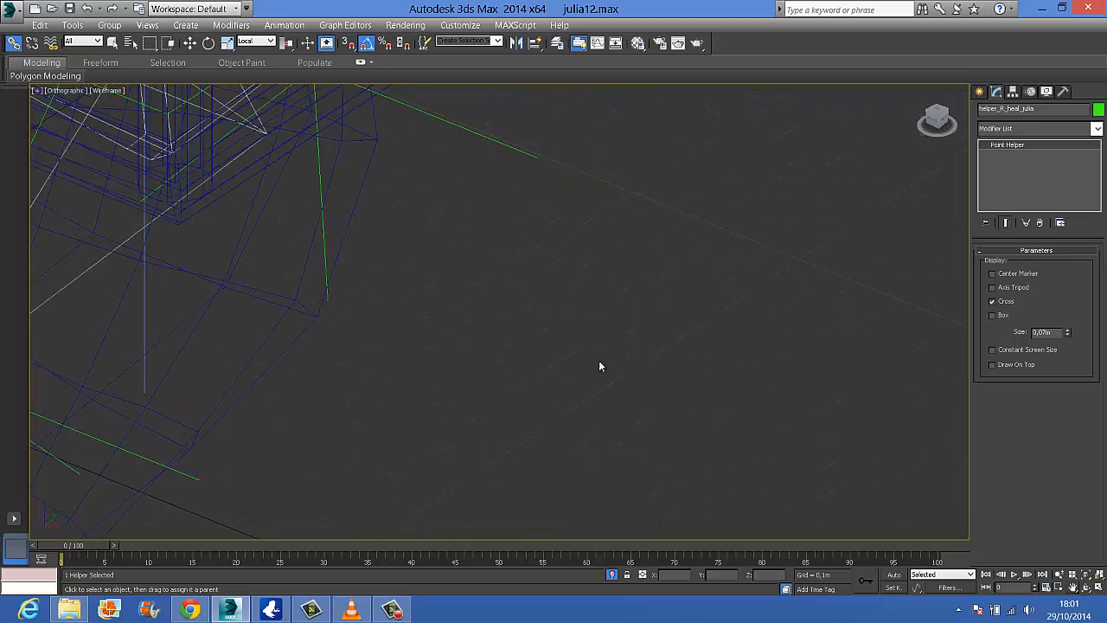
{"action": "scroll", "coordinate": [601, 367], "scroll_direction": "down", "scroll_amount": 2}
{"action": "middle_click_drag", "start_coordinate": [617, 406], "coordinate": [677, 468]}
{"action": "scroll", "coordinate": [431, 151], "scroll_direction": "down", "scroll_amount": 4}
{"action": "scroll", "coordinate": [498, 235], "scroll_direction": "down", "scroll_amount": 5}
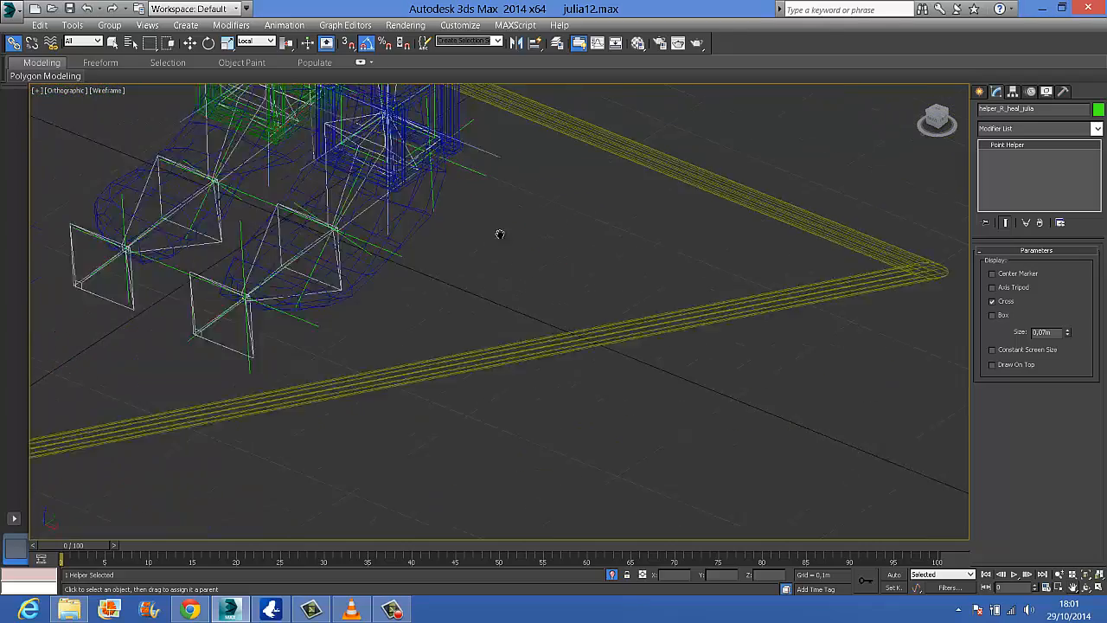
{"action": "scroll", "coordinate": [584, 335], "scroll_direction": "up", "scroll_amount": 7}
{"action": "scroll", "coordinate": [529, 175], "scroll_direction": "up", "scroll_amount": 2}
{"action": "middle_click_drag", "start_coordinate": [487, 198], "coordinate": [560, 335], "text": "alt"}
{"action": "left_click", "coordinate": [465, 188]}
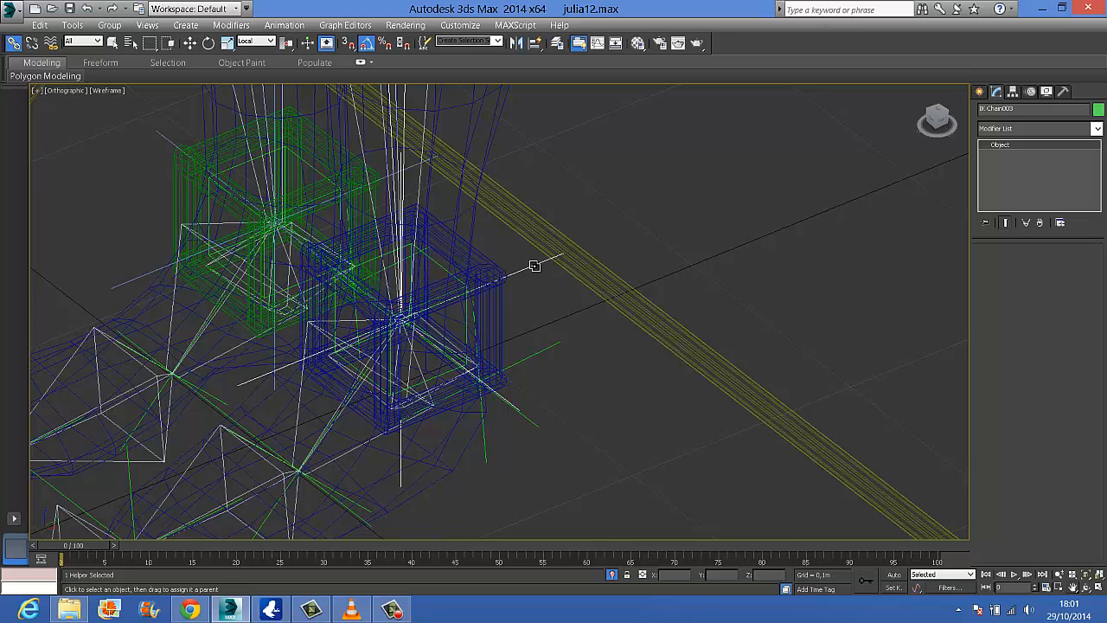
{"action": "left_click_drag", "start_coordinate": [533, 265], "coordinate": [437, 264]}
{"action": "scroll", "coordinate": [485, 336], "scroll_direction": "down", "scroll_amount": 2}
{"action": "middle_click_drag", "start_coordinate": [510, 305], "coordinate": [587, 231]}
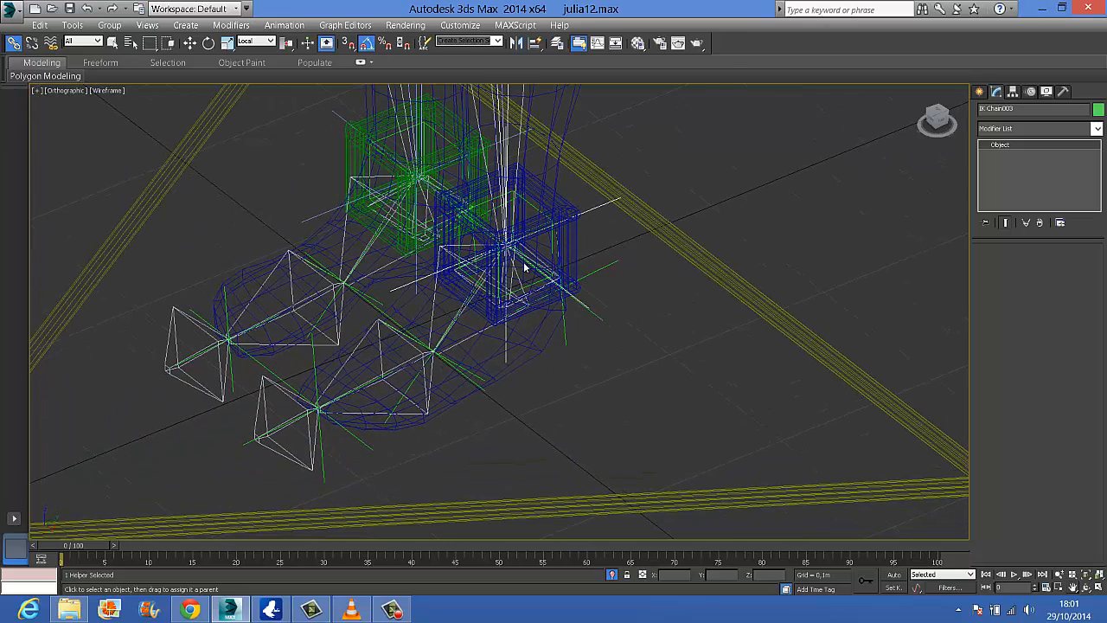
Try moving the left ankle helper to test its link with the leg, and undo the move
{"action": "left_click", "coordinate": [189, 42]}
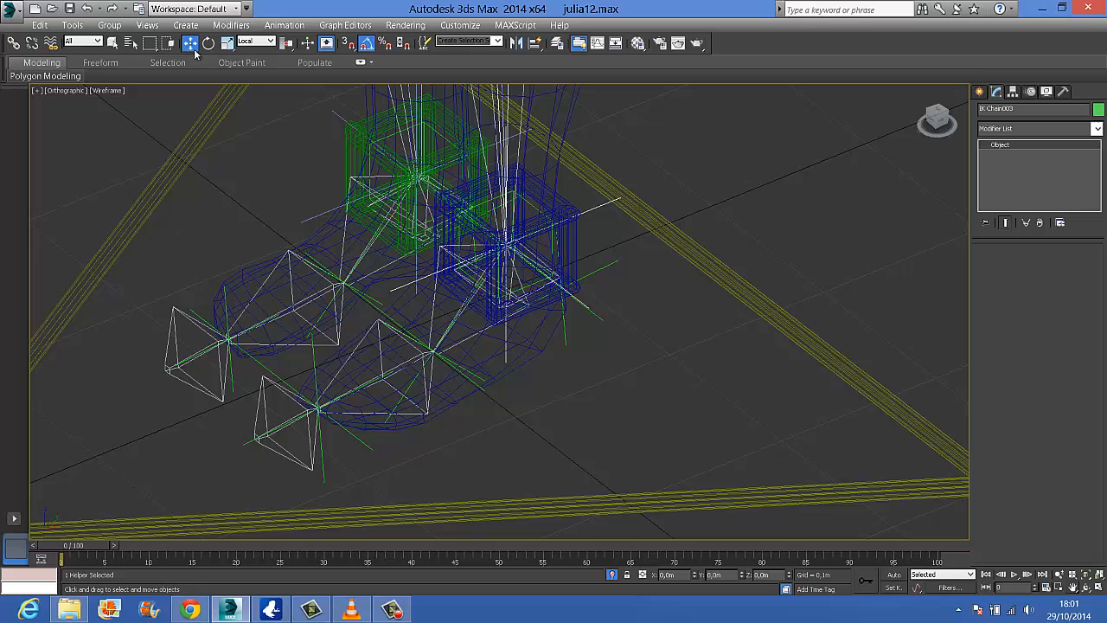
{"action": "left_click", "coordinate": [541, 208]}
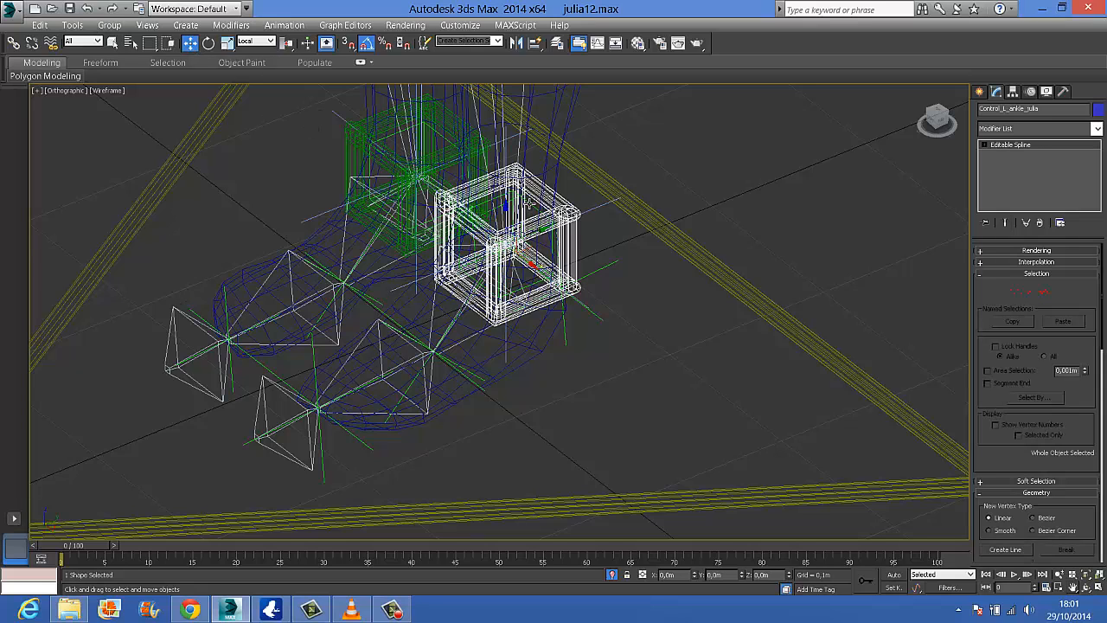
{"action": "left_click", "coordinate": [530, 207]}
{"action": "mouse_move", "coordinate": [515, 216]}
{"action": "left_mouse_down"}
{"action": "mouse_move", "coordinate": [508, 114]}
{"action": "mouse_move", "coordinate": [504, 205]}
{"action": "mouse_move", "coordinate": [487, 106]}
{"action": "mouse_move", "coordinate": [531, 229]}
{"action": "mouse_move", "coordinate": [541, 128]}
{"action": "mouse_move", "coordinate": [535, 223]}
{"action": "left_mouse_up"}
{"action": "key", "text": "ctrl+z"}
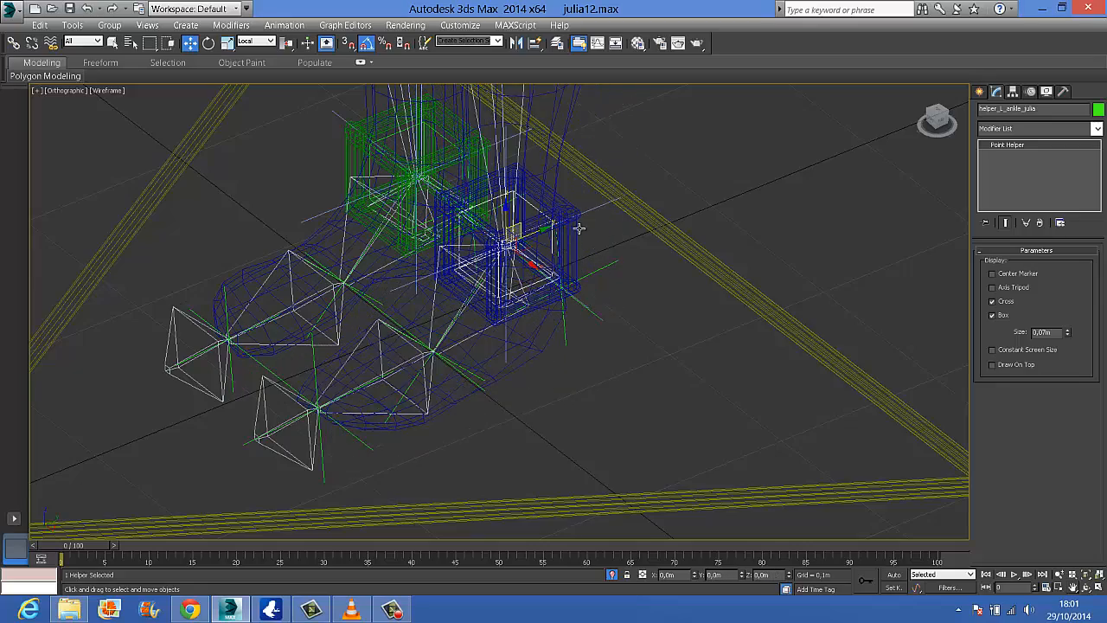
Try raising the blue left ankle control to test how the leg and foot follow, and cancel the move
{"action": "left_click", "coordinate": [570, 213]}
{"action": "left_click", "coordinate": [570, 215]}
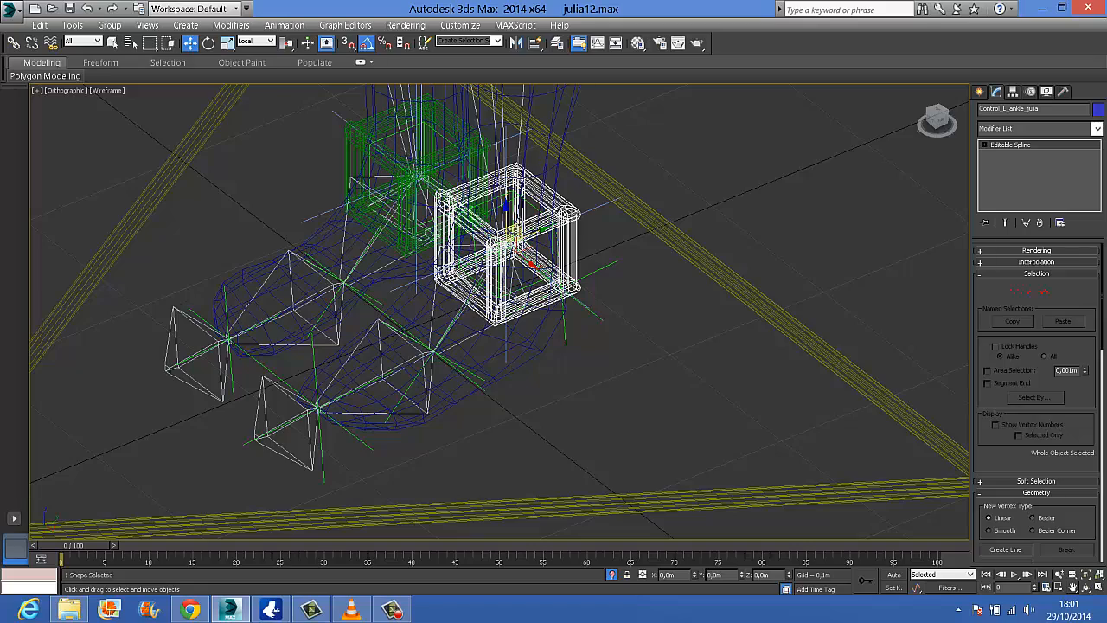
{"action": "left_click_drag", "start_coordinate": [519, 218], "coordinate": [515, 157]}
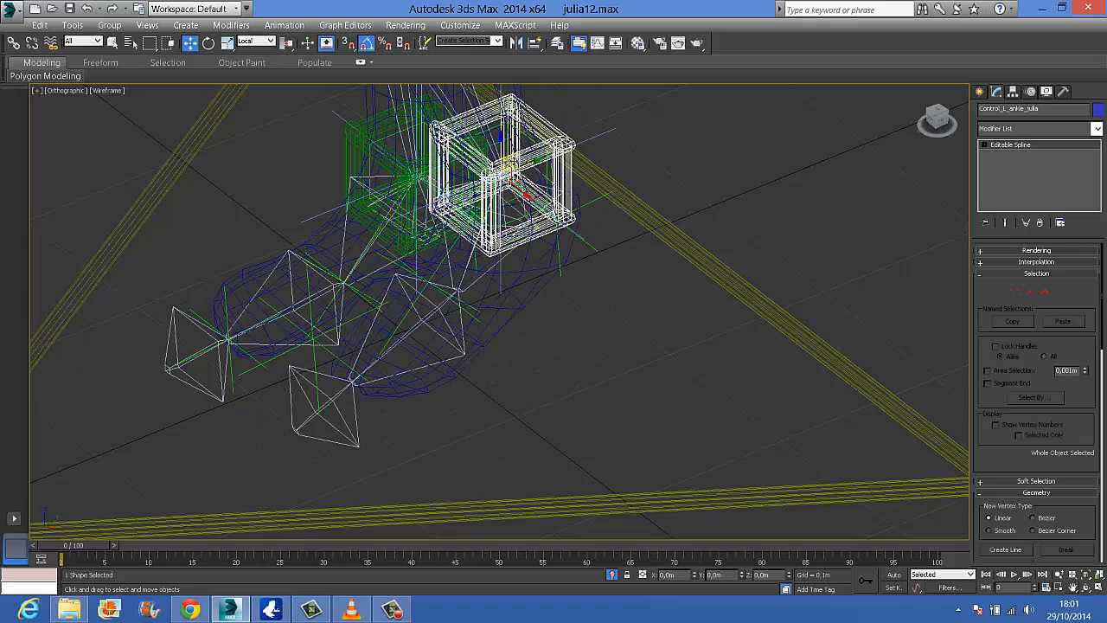
{"action": "right_click", "coordinate": [515, 158]}
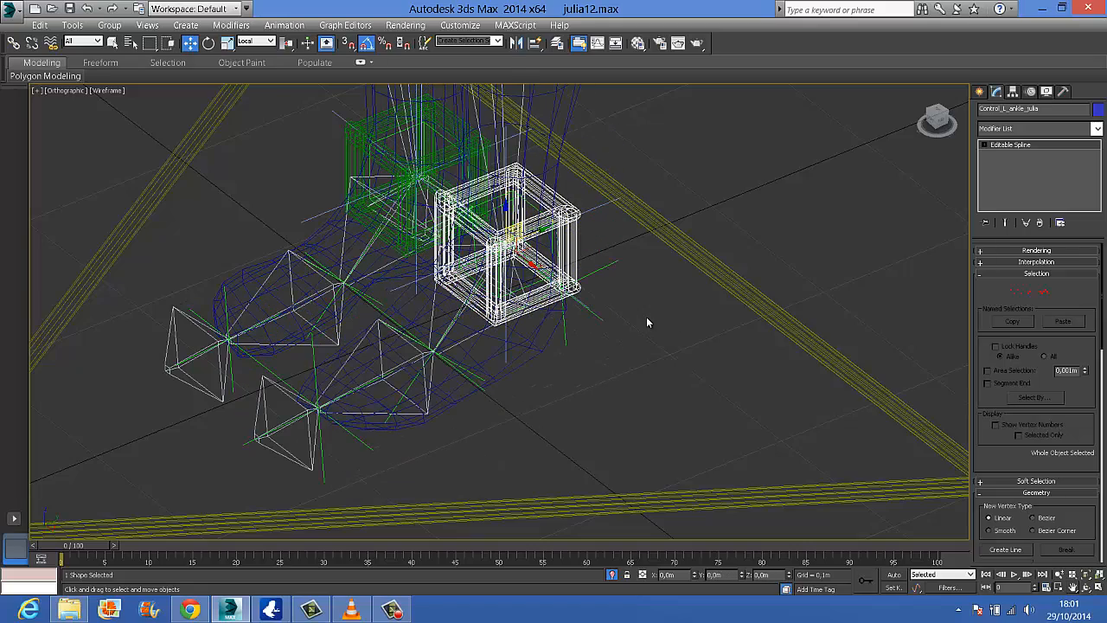
Apply an Orientation Constraint from the left ankle bone to the left foot helper
{"action": "middle_click_drag", "start_coordinate": [581, 366], "coordinate": [547, 357], "text": "alt"}
{"action": "middle_click_drag", "start_coordinate": [471, 344], "coordinate": [445, 313], "text": "alt"}
{"action": "left_click", "coordinate": [425, 290]}
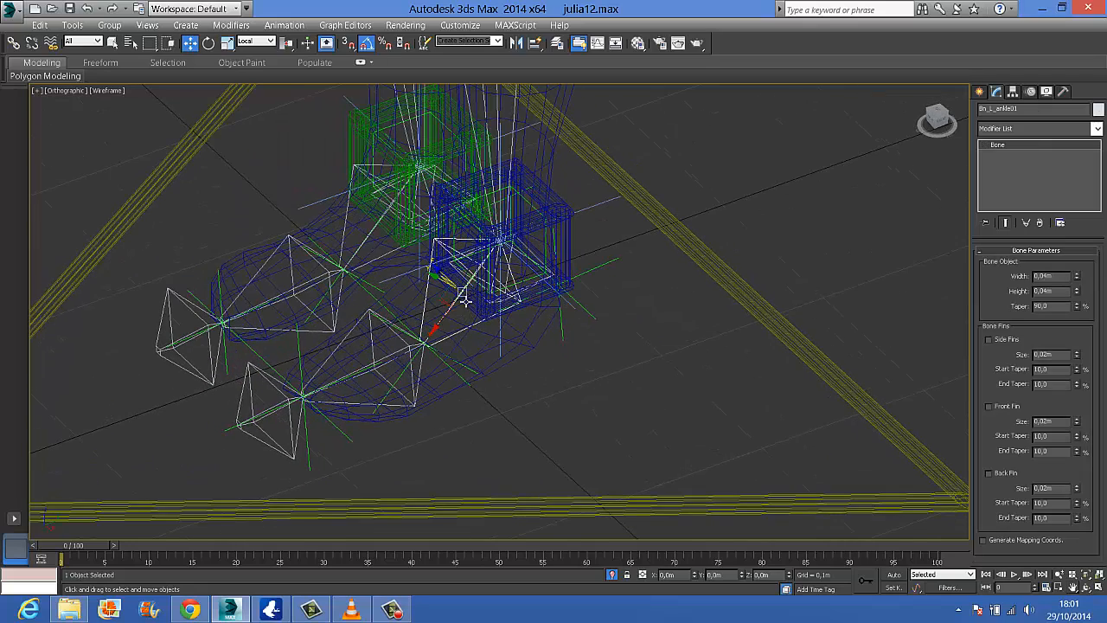
{"action": "left_click", "coordinate": [285, 25]}
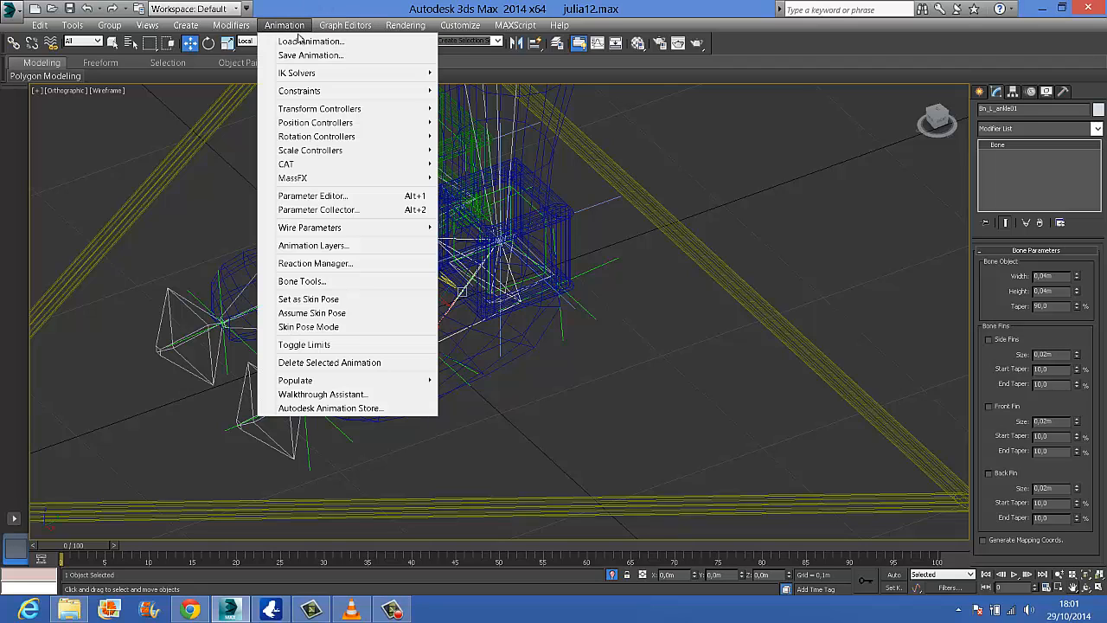
{"action": "mouse_move", "coordinate": [305, 94]}
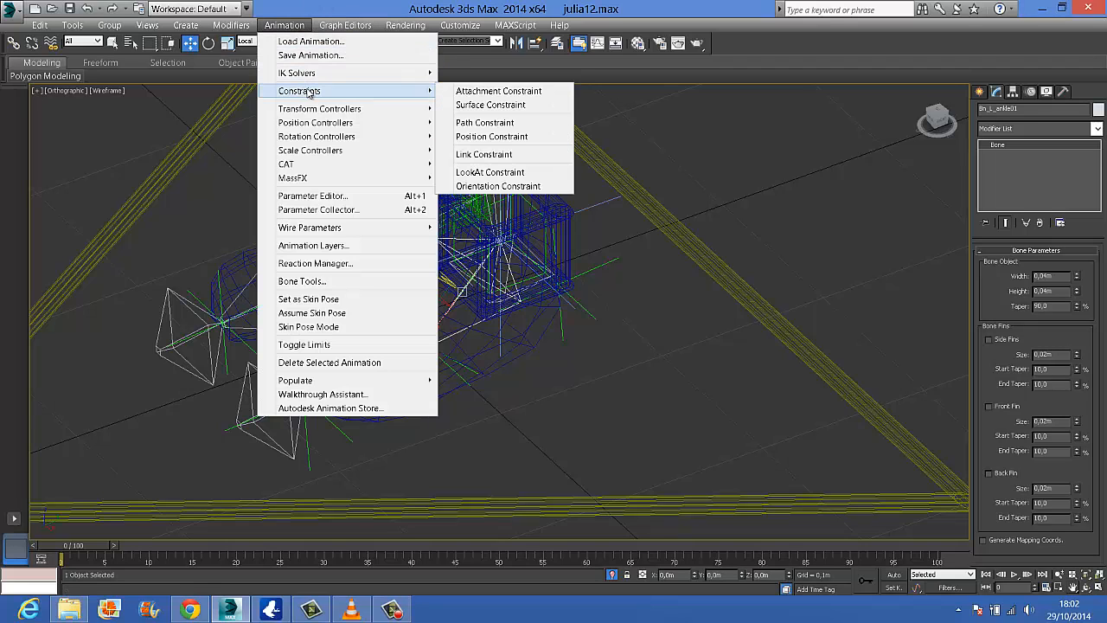
{"action": "left_click", "coordinate": [498, 186]}
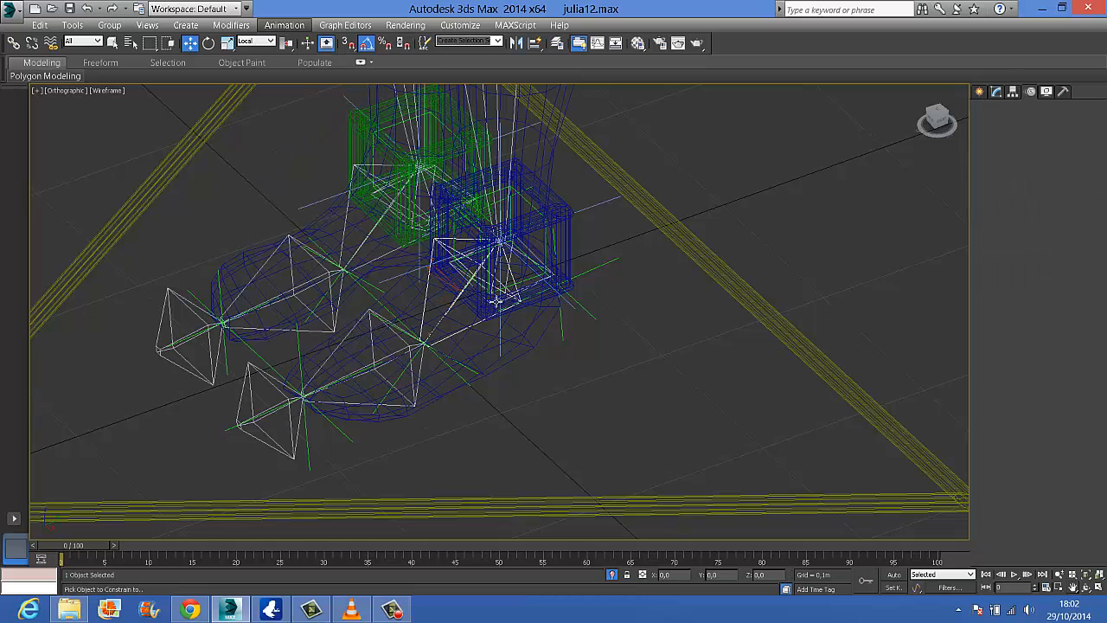
{"action": "left_click", "coordinate": [446, 362]}
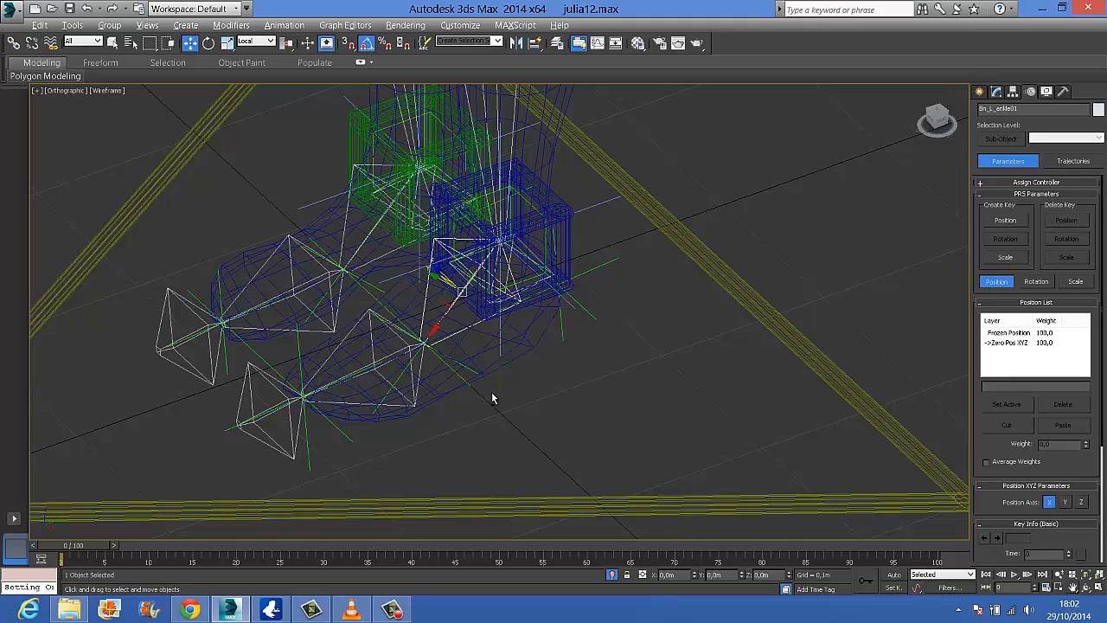
Apply an Orientation Constraint from the left foot bone to the left toe helper
{"action": "middle_click_drag", "start_coordinate": [491, 398], "coordinate": [437, 338], "text": "alt"}
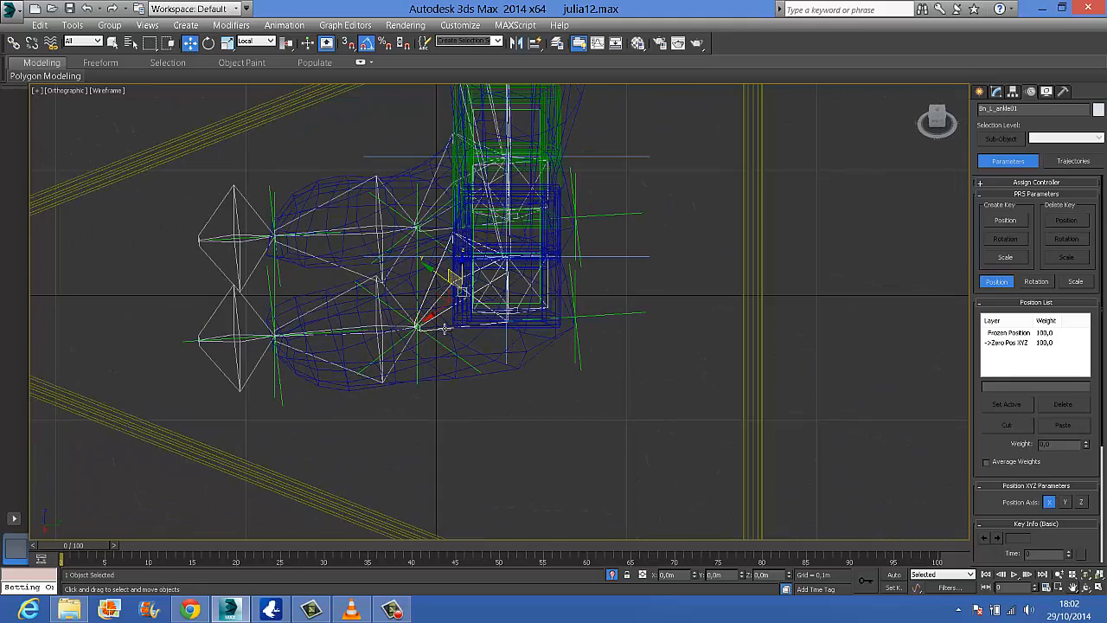
{"action": "left_click", "coordinate": [400, 349]}
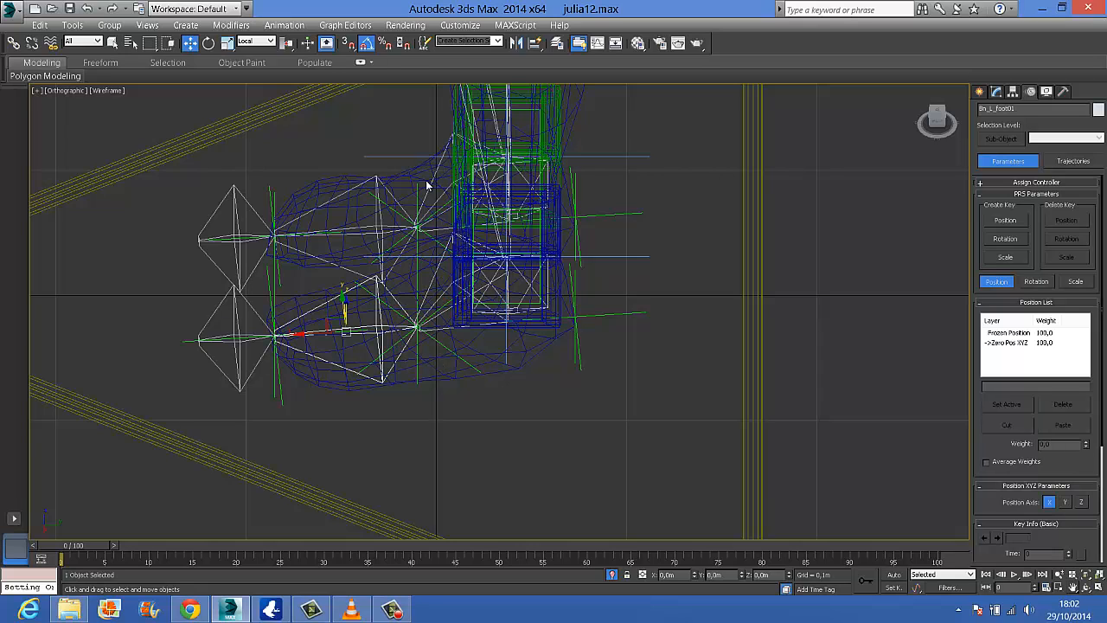
{"action": "left_click", "coordinate": [284, 25]}
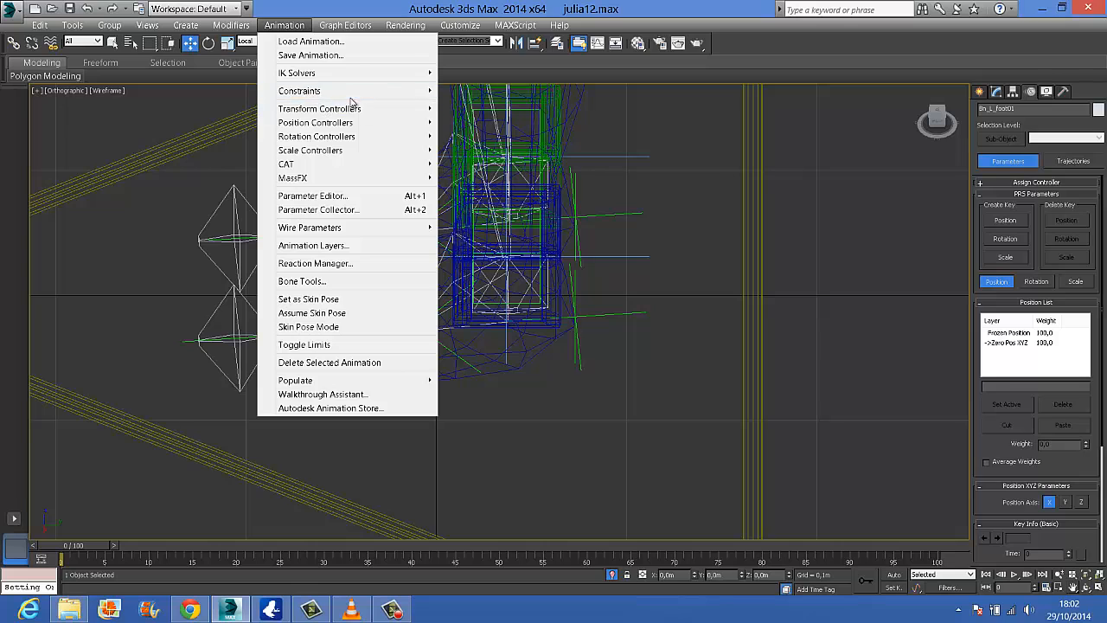
{"action": "mouse_move", "coordinate": [370, 93]}
{"action": "left_click", "coordinate": [509, 254]}
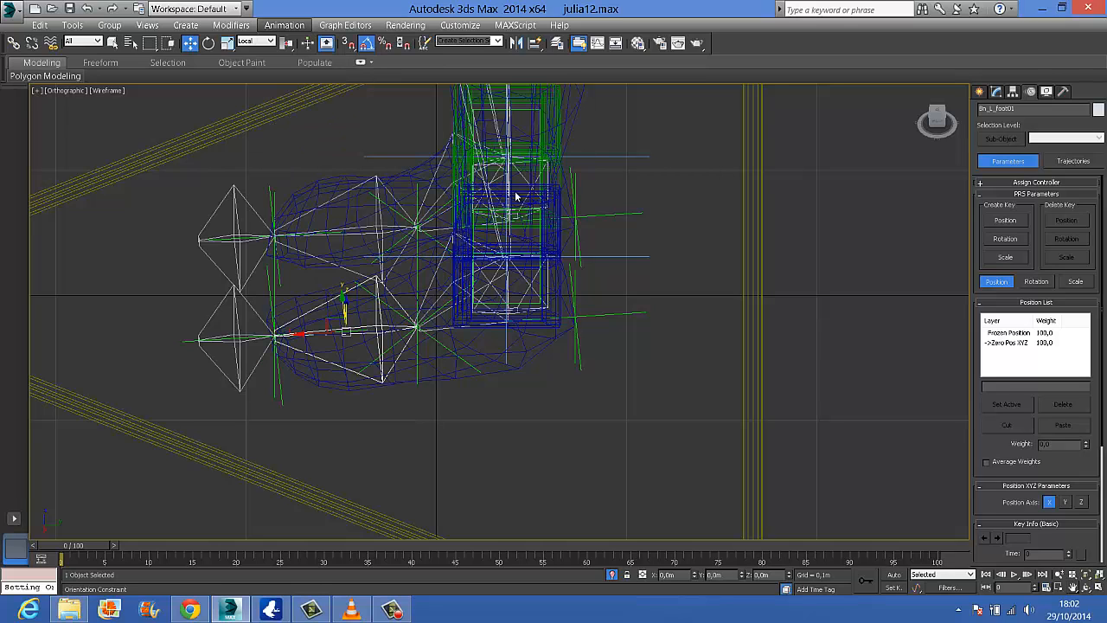
{"action": "left_click", "coordinate": [267, 286]}
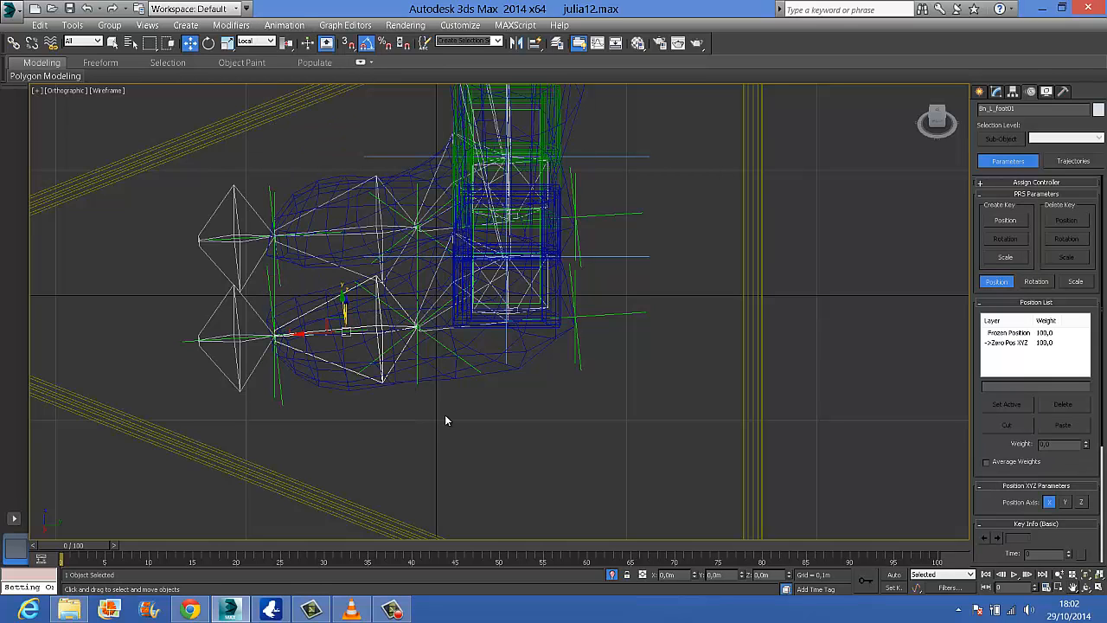
Try rotating the left foot helper to test how the constrained ankle bone responds
{"action": "middle_click_drag", "start_coordinate": [444, 416], "coordinate": [431, 426], "text": "alt"}
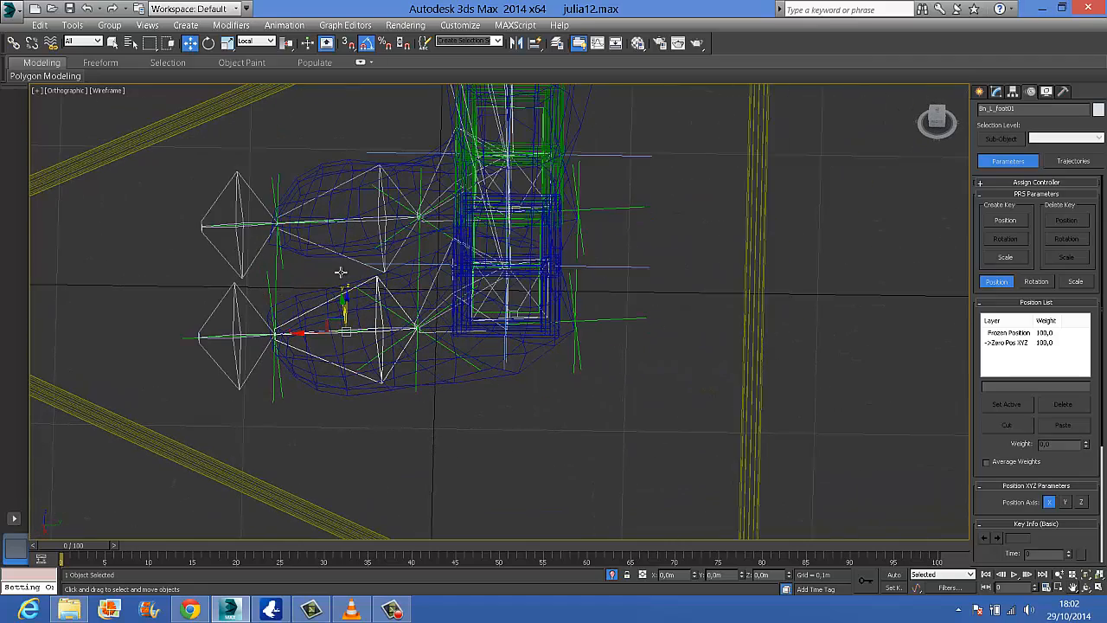
{"action": "left_click", "coordinate": [208, 43]}
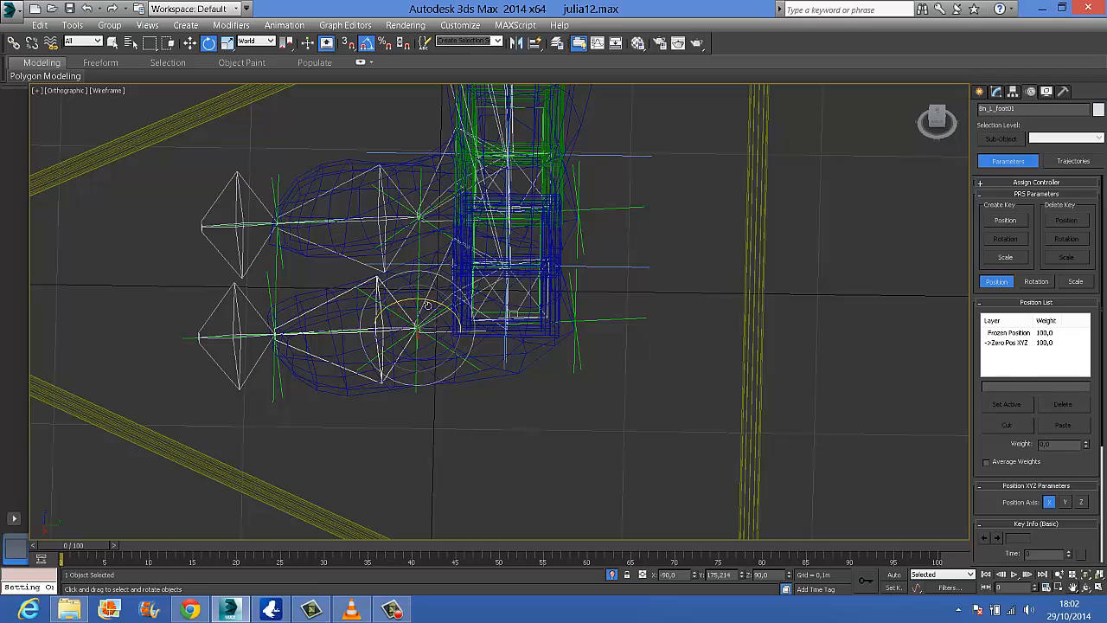
{"action": "left_click", "coordinate": [431, 373]}
{"action": "left_click", "coordinate": [417, 296]}
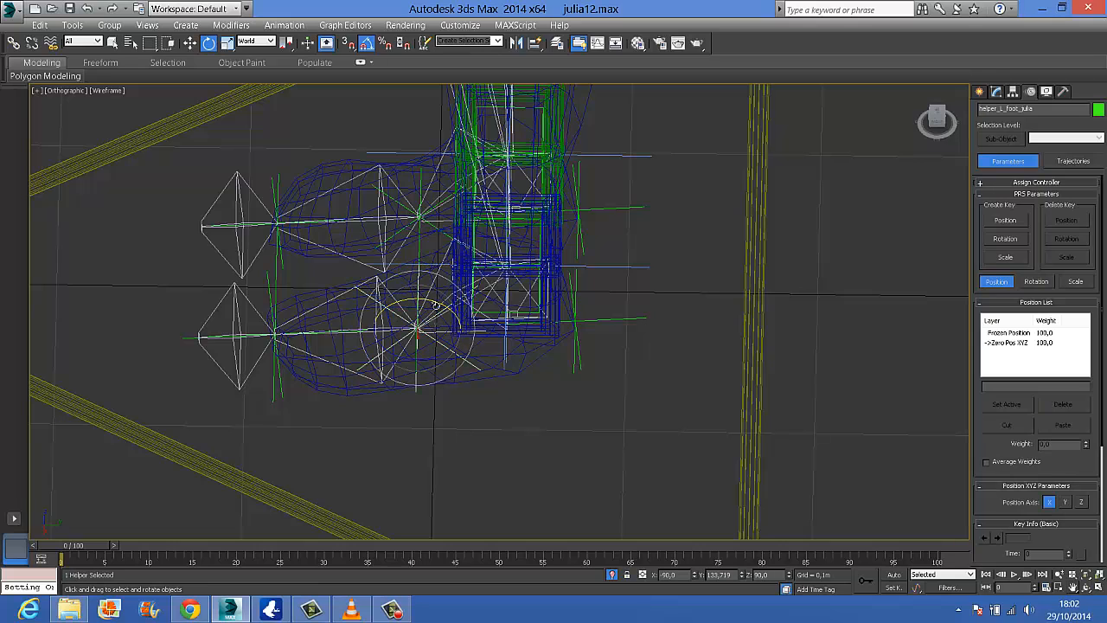
{"action": "mouse_move", "coordinate": [427, 298]}
{"action": "left_mouse_down"}
{"action": "mouse_move", "coordinate": [423, 282]}
{"action": "mouse_move", "coordinate": [436, 305]}
{"action": "left_mouse_up"}
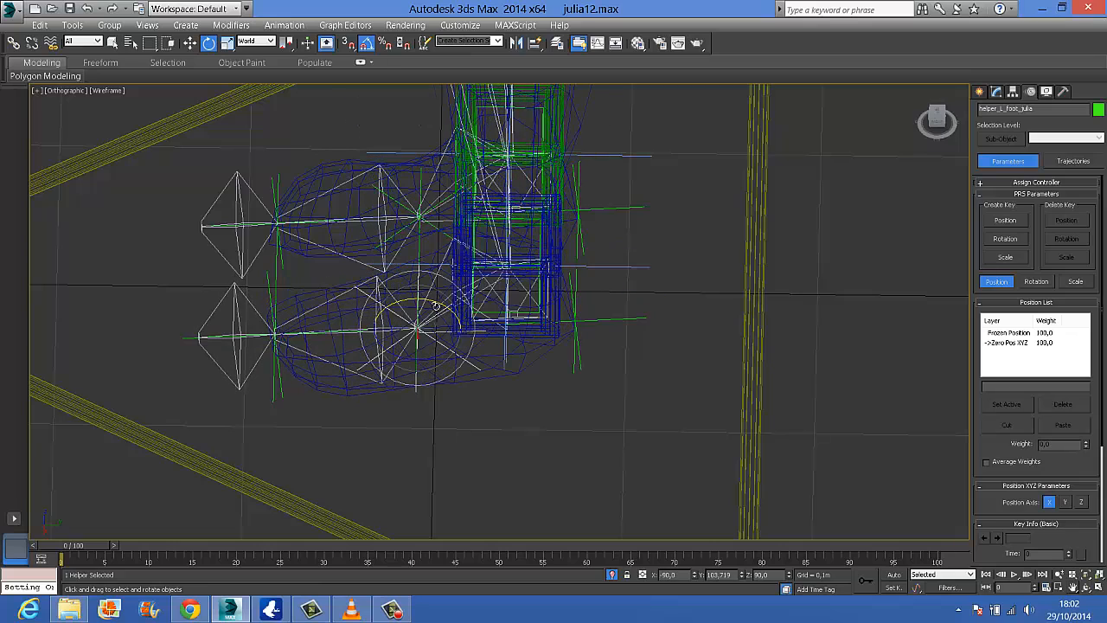
Try rotating the left toe helper, view the foot shaded with edged faces, and undo the rotation
{"action": "left_click", "coordinate": [274, 301]}
{"action": "left_click_drag", "start_coordinate": [300, 309], "coordinate": [279, 294]}
{"action": "middle_click_drag", "start_coordinate": [423, 370], "coordinate": [432, 323], "text": "alt"}
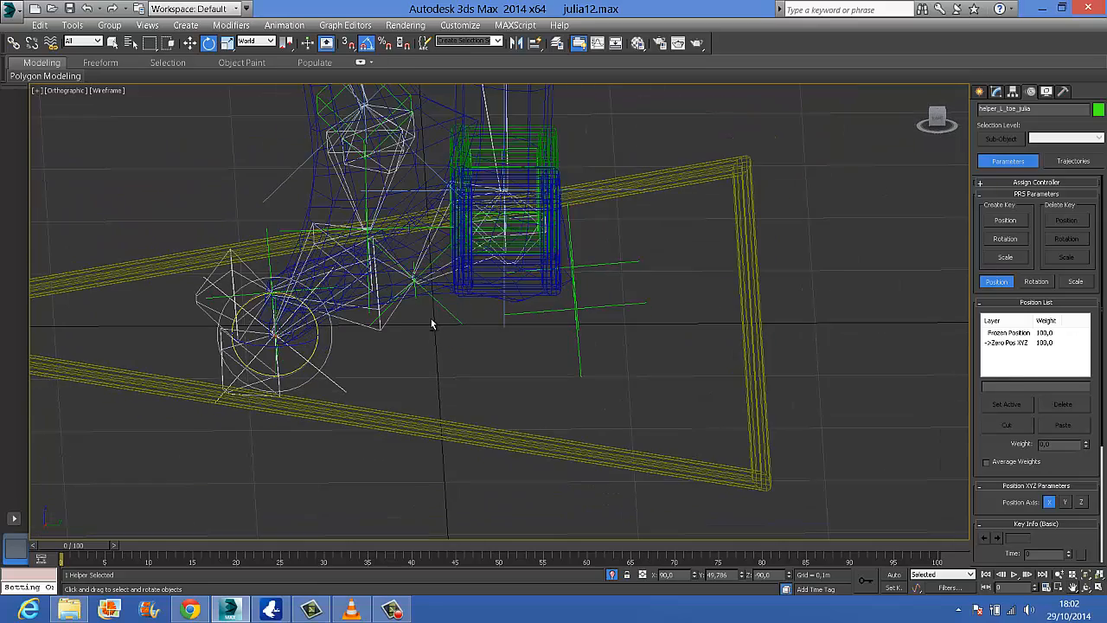
{"action": "key", "text": "F3"}
{"action": "key", "text": "ctrl+z"}
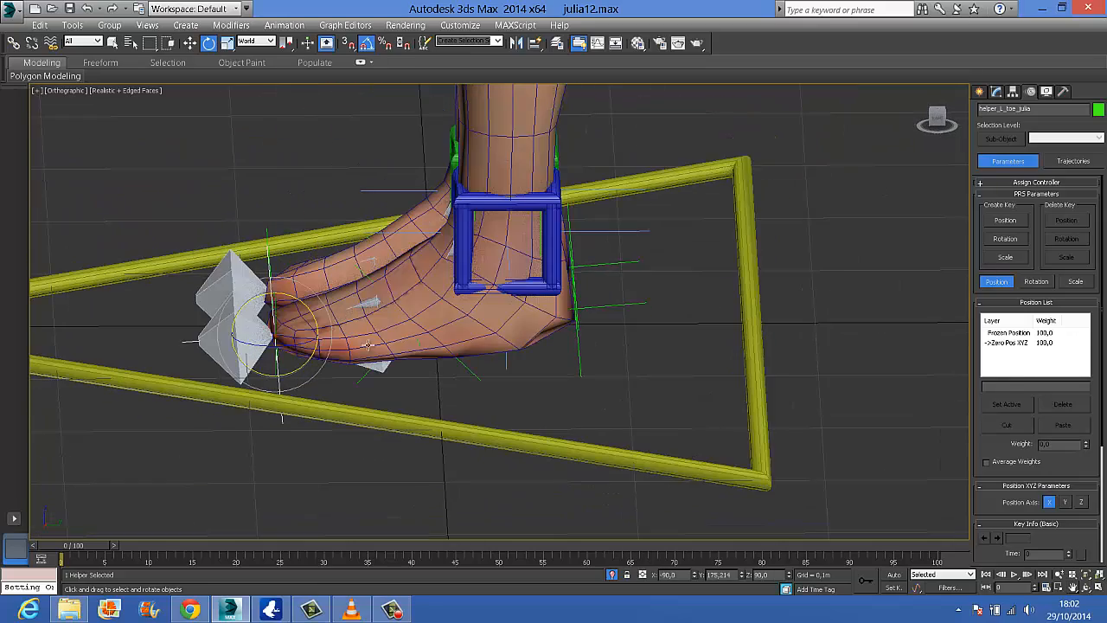
Try rotating the left heel helper to test how the whole foot pivots
{"action": "left_click", "coordinate": [600, 306]}
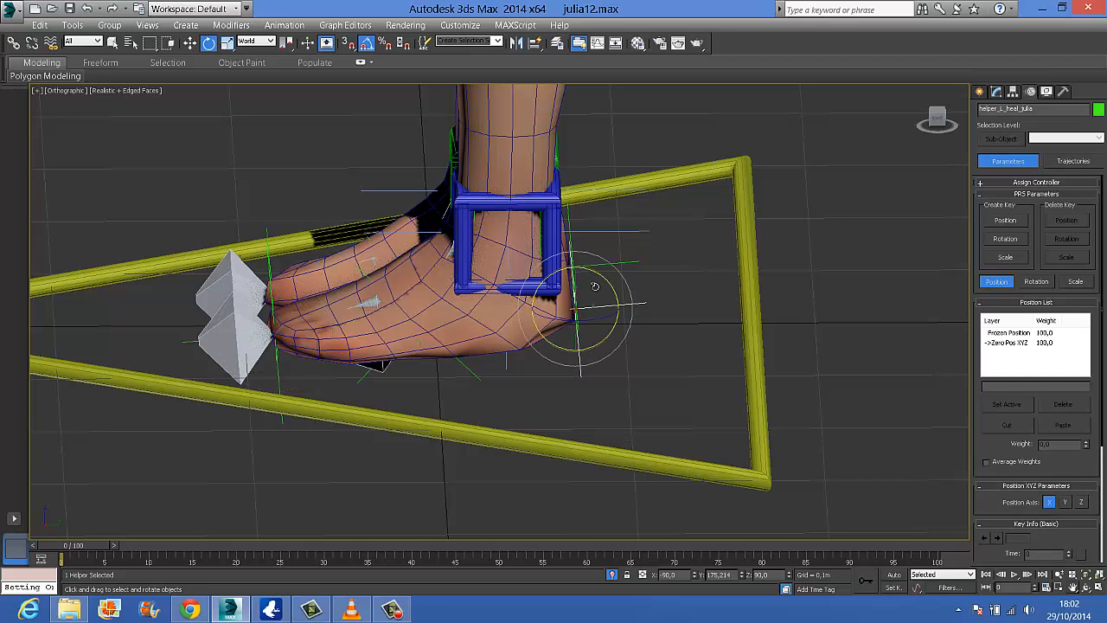
{"action": "mouse_move", "coordinate": [598, 277]}
{"action": "left_mouse_down"}
{"action": "mouse_move", "coordinate": [618, 282]}
{"action": "mouse_move", "coordinate": [598, 288]}
{"action": "left_mouse_up"}
{"action": "middle_click_drag", "start_coordinate": [610, 363], "coordinate": [654, 377], "text": "alt"}
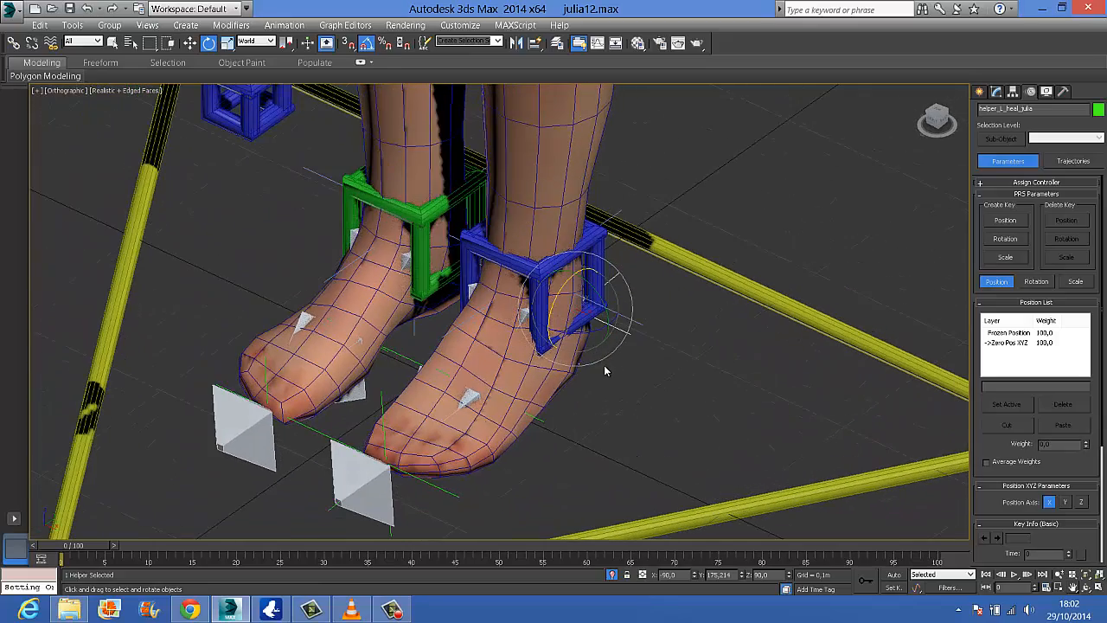
Link the right leg's IK chain, IK Chain004, to the right ankle helper in wireframe view
{"action": "key", "text": "F3"}
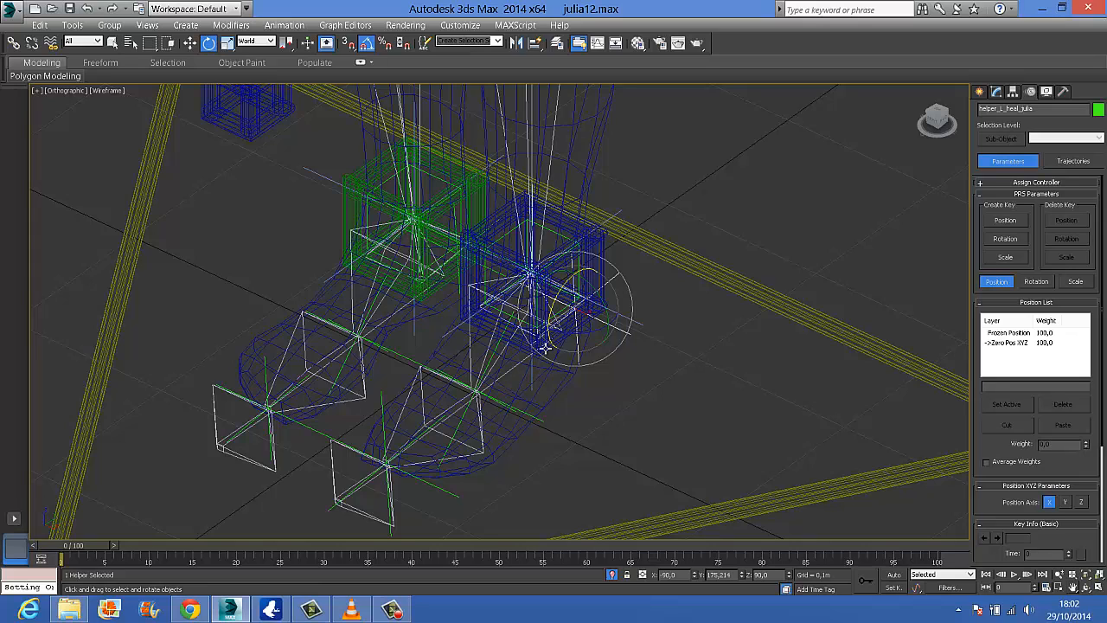
{"action": "left_click", "coordinate": [440, 180]}
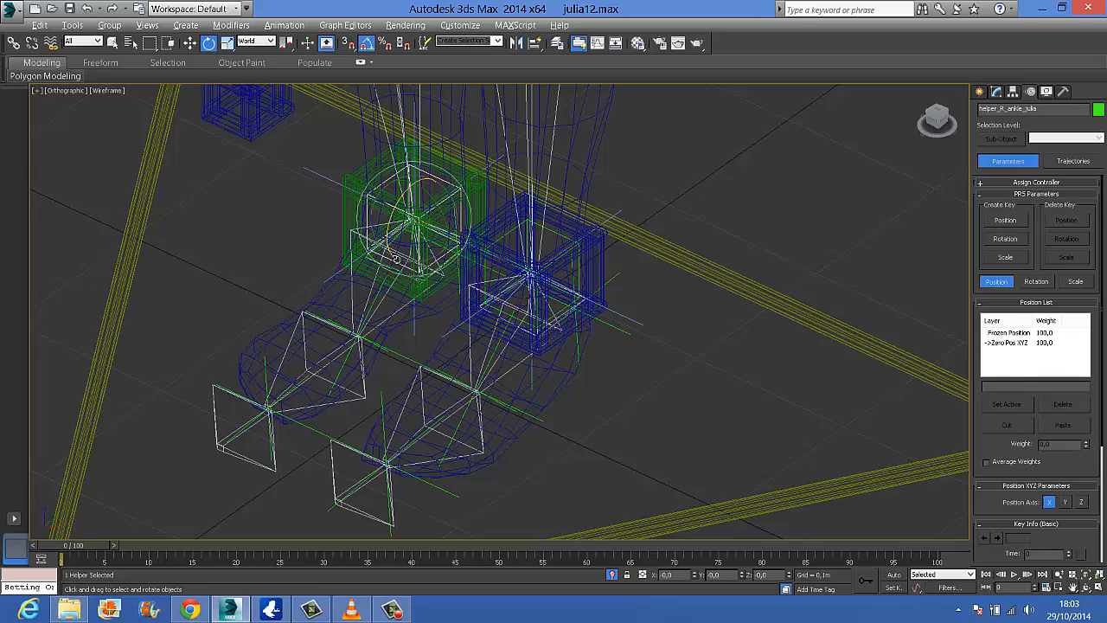
{"action": "middle_click_drag", "start_coordinate": [396, 257], "coordinate": [463, 256], "text": "alt"}
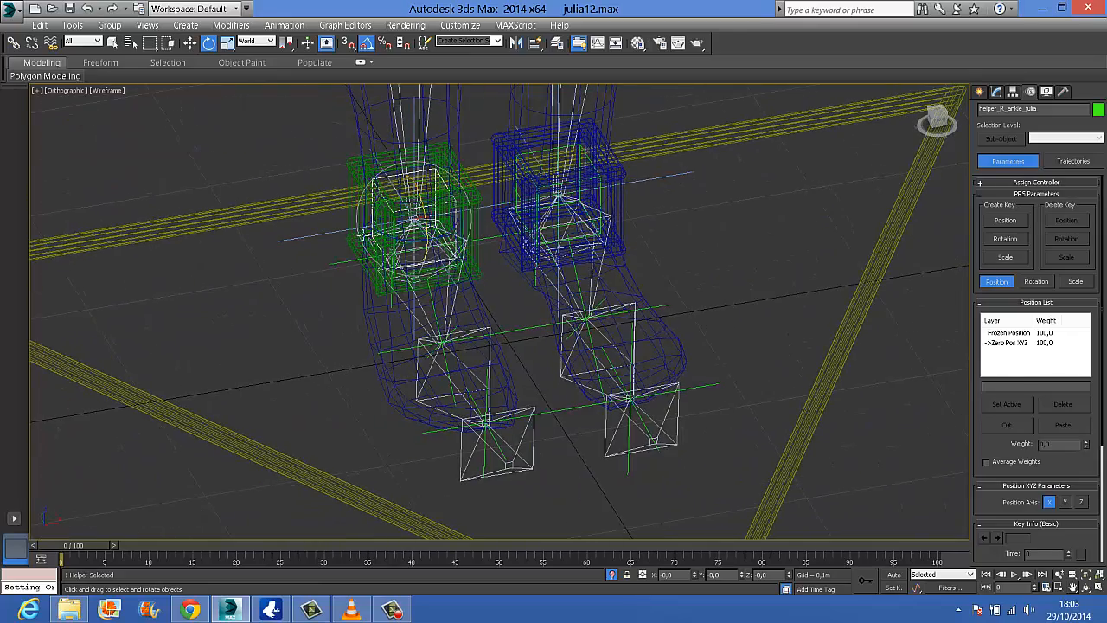
{"action": "left_click", "coordinate": [324, 236]}
{"action": "left_click", "coordinate": [13, 42]}
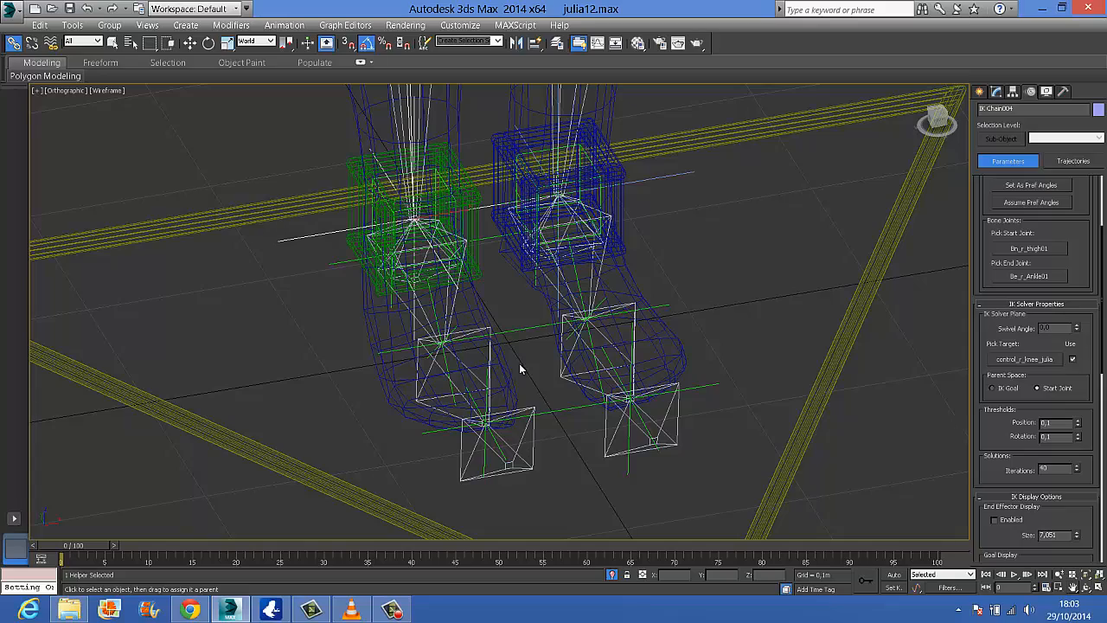
{"action": "middle_click_drag", "start_coordinate": [500, 374], "coordinate": [396, 329], "text": "alt"}
Apply an Orientation Constraint from the right ankle bone to the right foot helper
{"action": "left_click", "coordinate": [395, 322]}
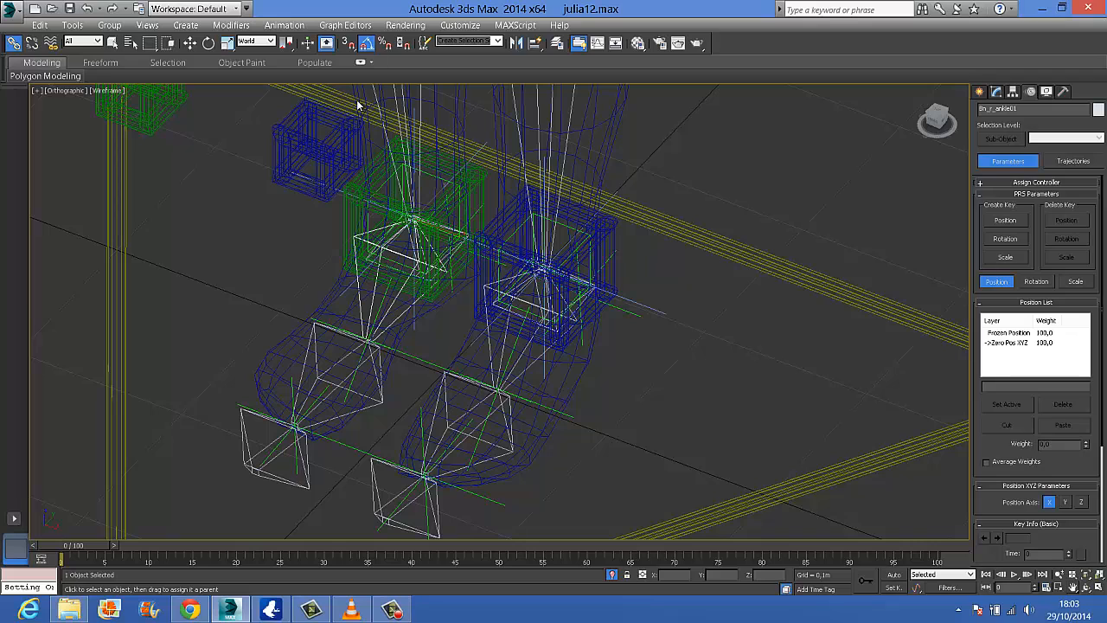
{"action": "left_click", "coordinate": [284, 25]}
{"action": "mouse_move", "coordinate": [391, 96]}
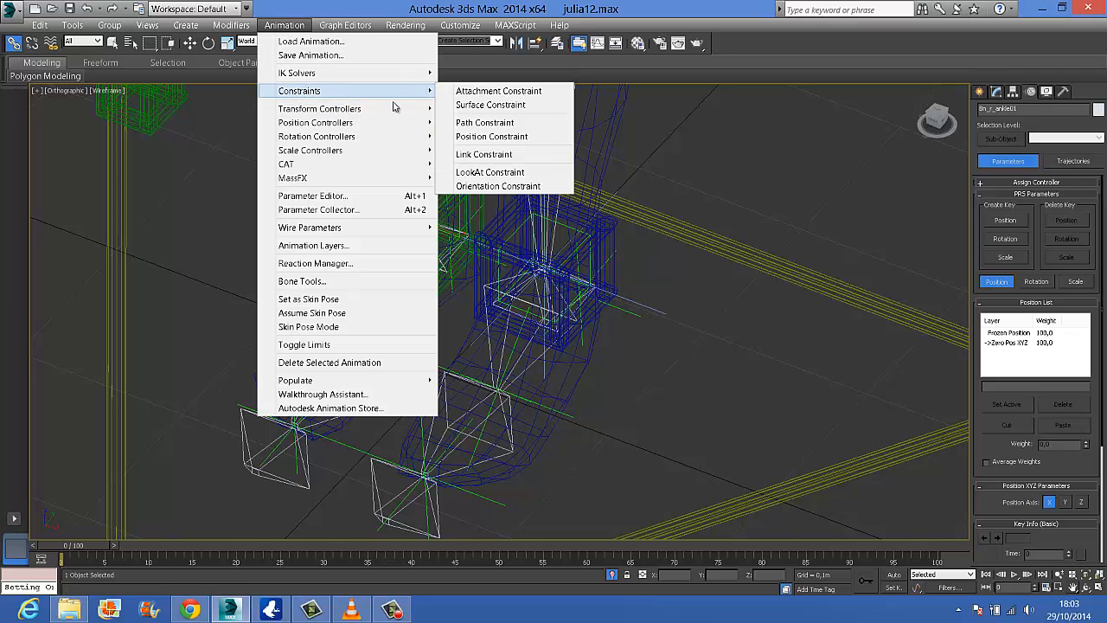
{"action": "left_click", "coordinate": [493, 172]}
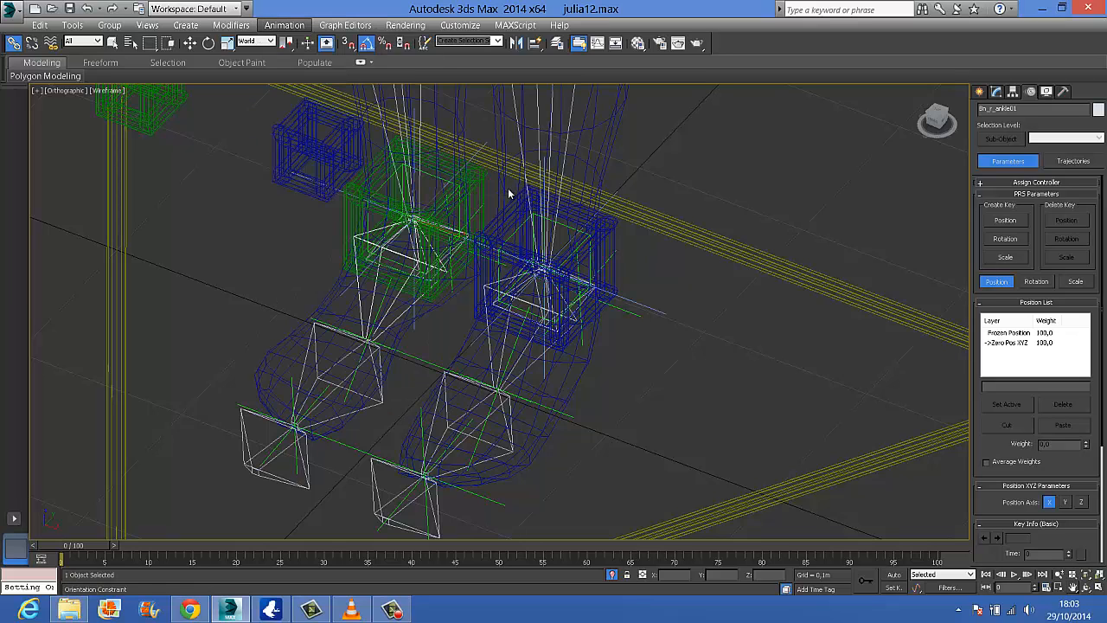
{"action": "left_click", "coordinate": [311, 320]}
{"action": "key", "text": "w"}
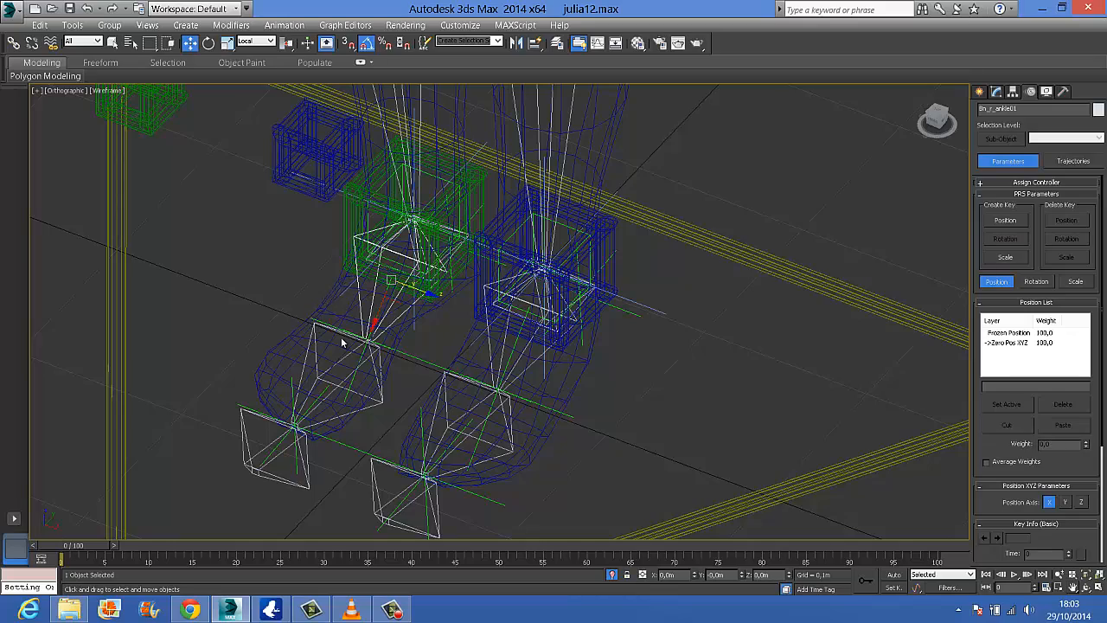
Apply an Orientation Constraint from the right foot bone to the right toe helper
{"action": "middle_click_drag", "start_coordinate": [364, 357], "coordinate": [357, 323], "text": "alt"}
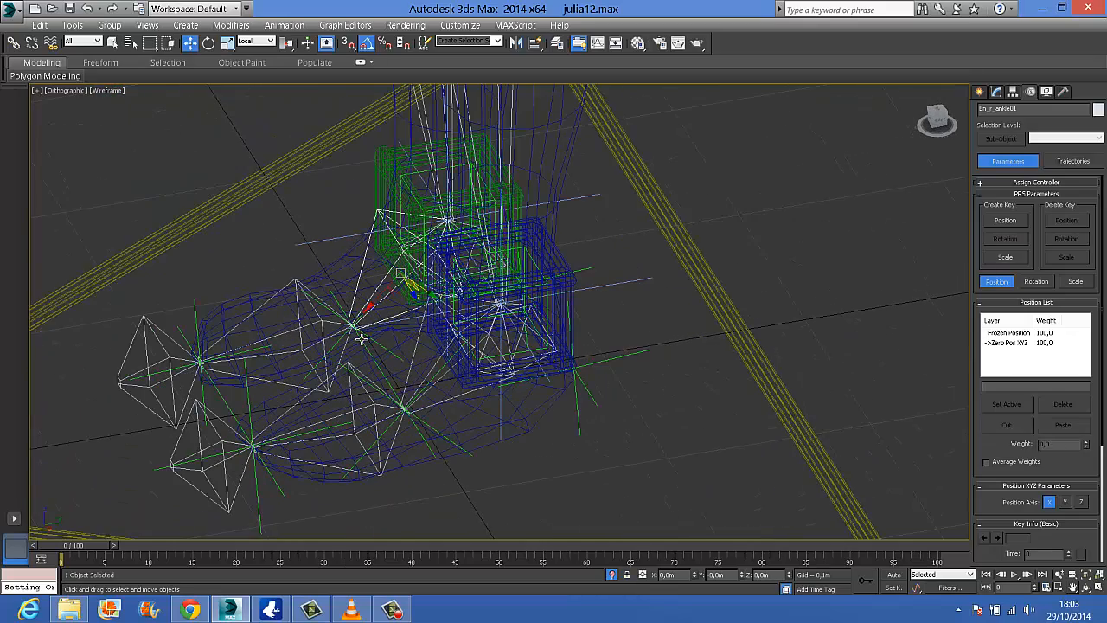
{"action": "left_click", "coordinate": [248, 318]}
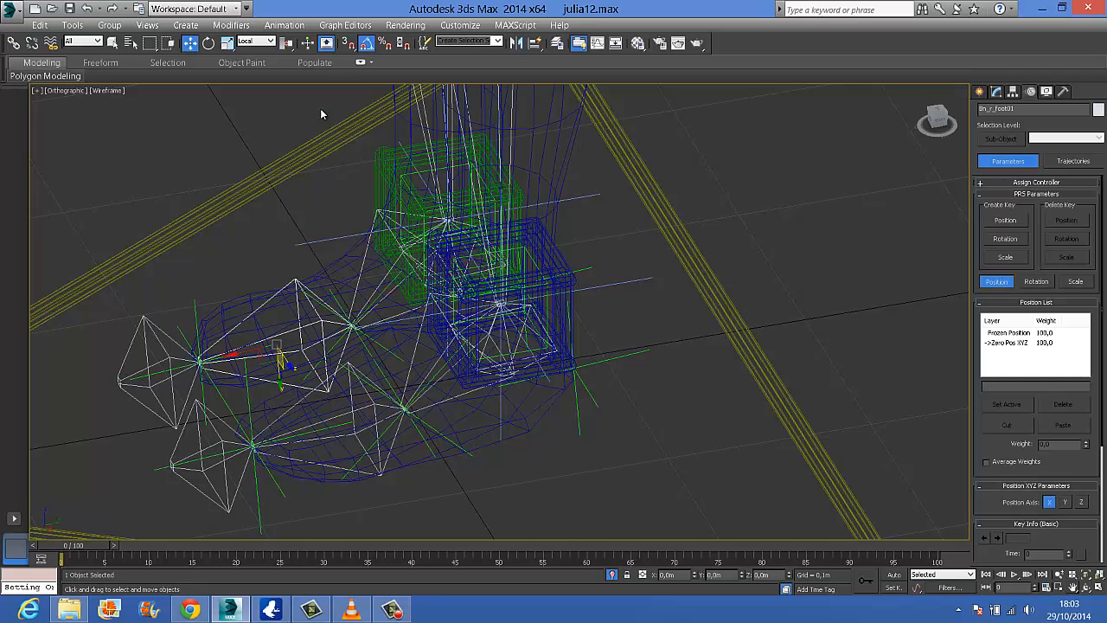
{"action": "left_click", "coordinate": [278, 27]}
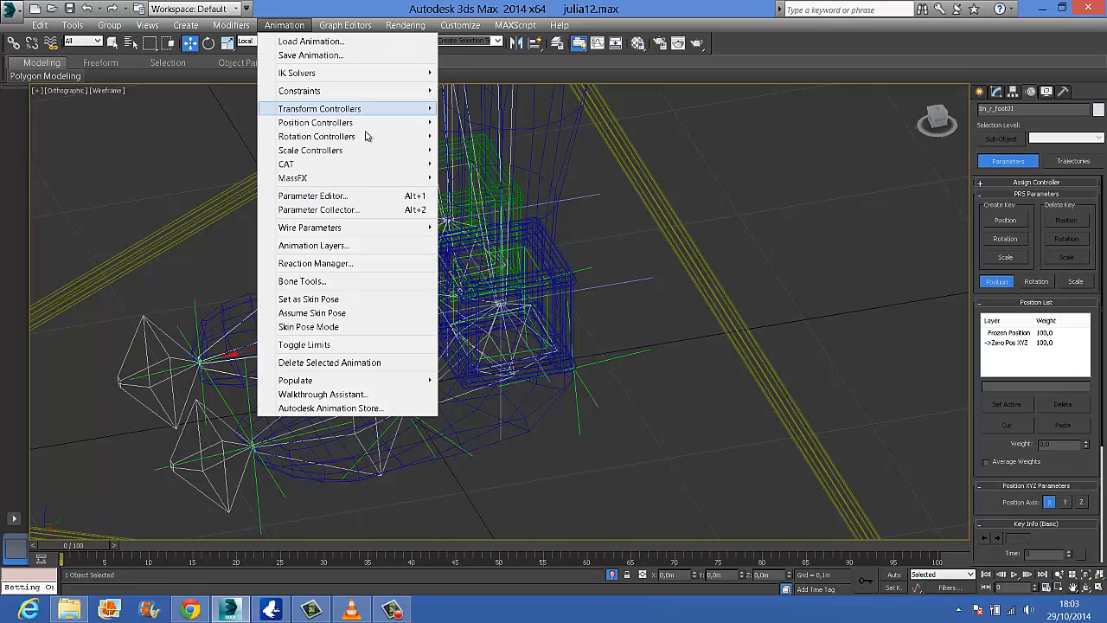
{"action": "mouse_move", "coordinate": [391, 90]}
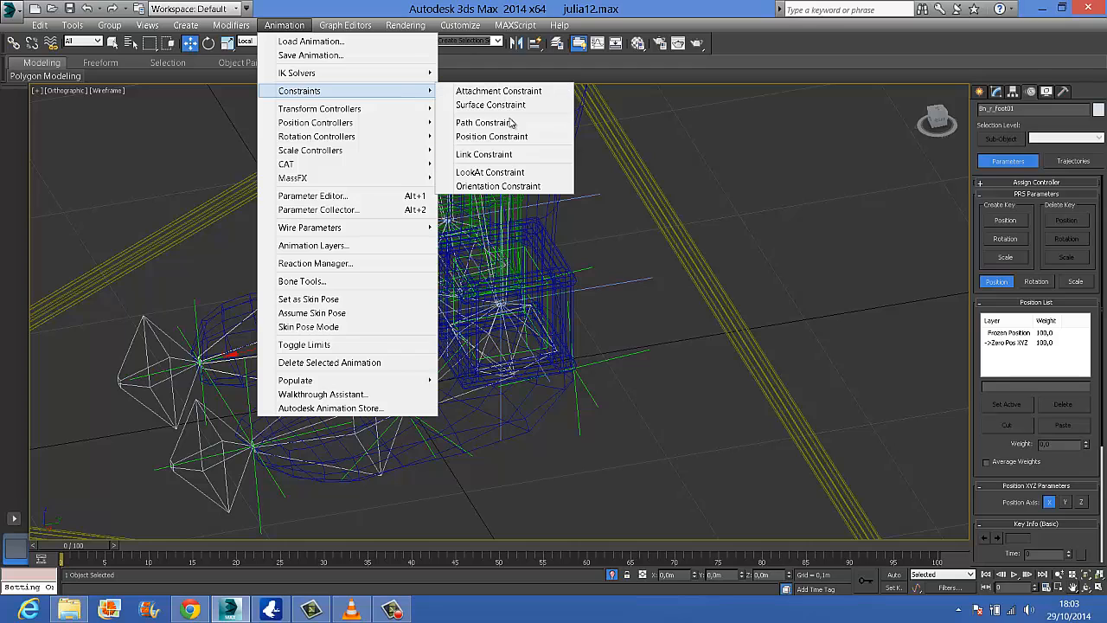
{"action": "left_click", "coordinate": [544, 187]}
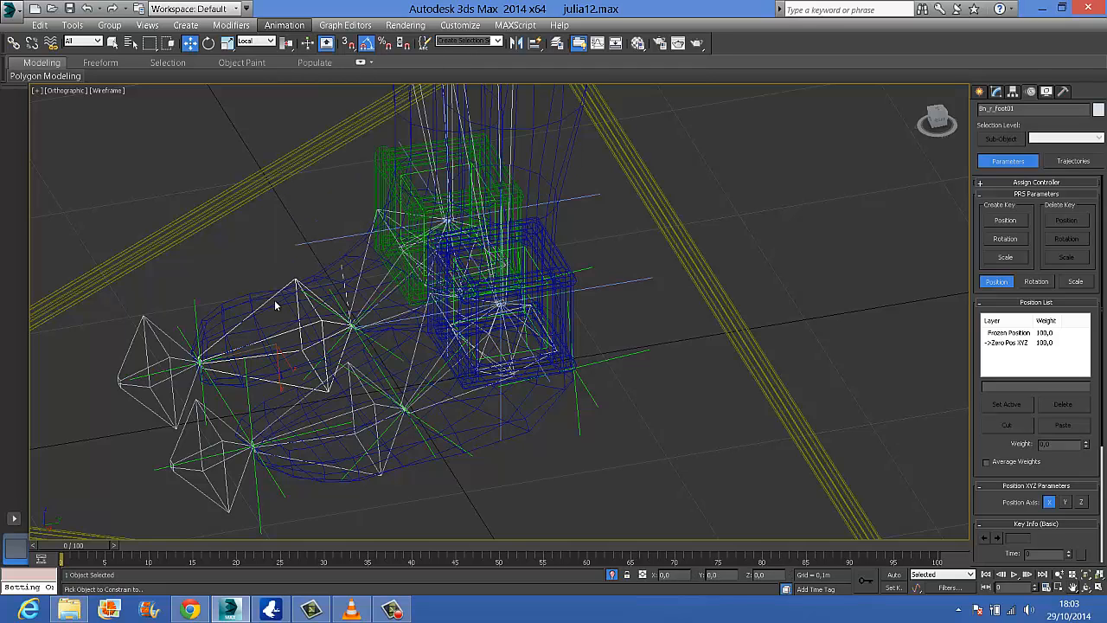
{"action": "left_click", "coordinate": [195, 310]}
Try rotating the right toe helper, undo it, and test the right foot helper's rotation to check the constrained bones
{"action": "key", "text": "e"}
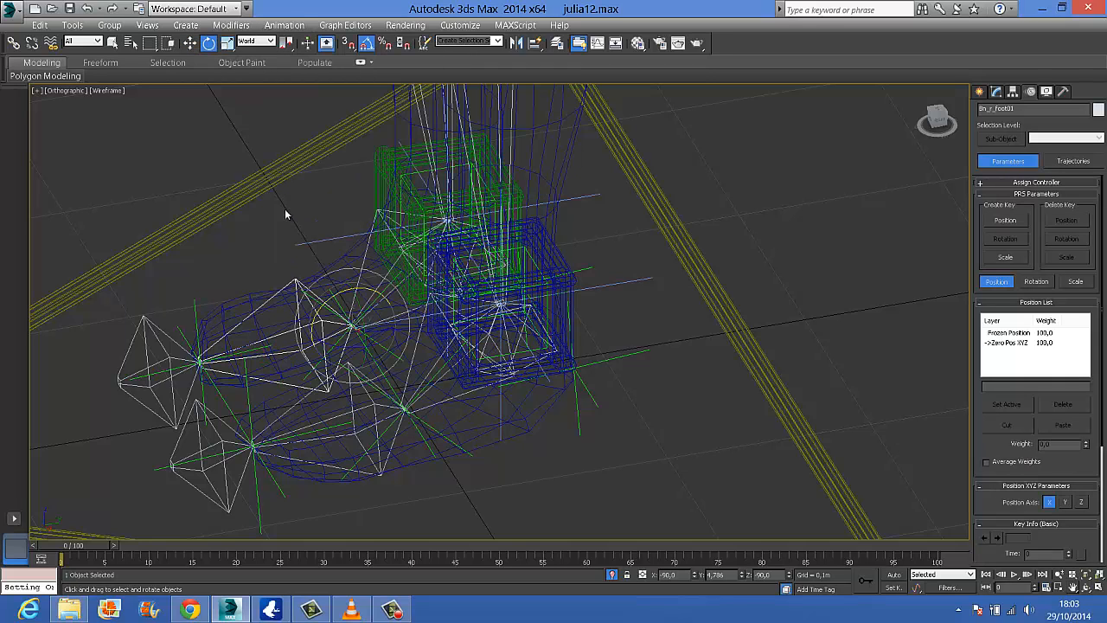
{"action": "left_click", "coordinate": [194, 310]}
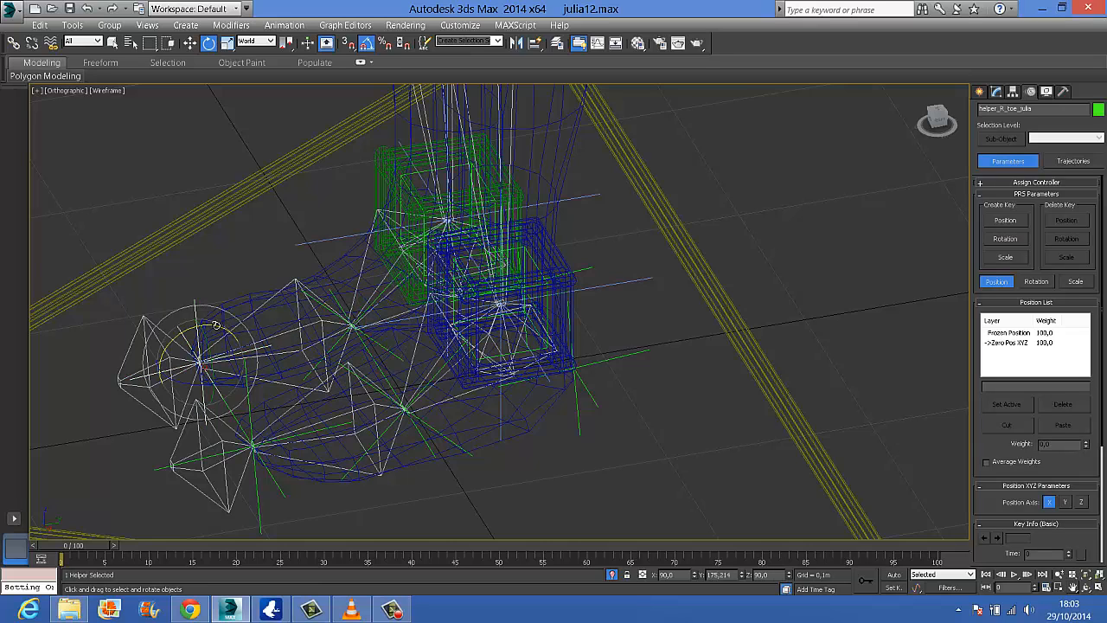
{"action": "mouse_move", "coordinate": [216, 325]}
{"action": "left_mouse_down"}
{"action": "mouse_move", "coordinate": [199, 320]}
{"action": "mouse_move", "coordinate": [219, 313]}
{"action": "left_mouse_up"}
{"action": "key", "text": "ctrl+z"}
{"action": "left_click", "coordinate": [334, 298]}
{"action": "mouse_move", "coordinate": [368, 293]}
{"action": "left_mouse_down"}
{"action": "mouse_move", "coordinate": [348, 288]}
{"action": "mouse_move", "coordinate": [360, 292]}
{"action": "left_mouse_up"}
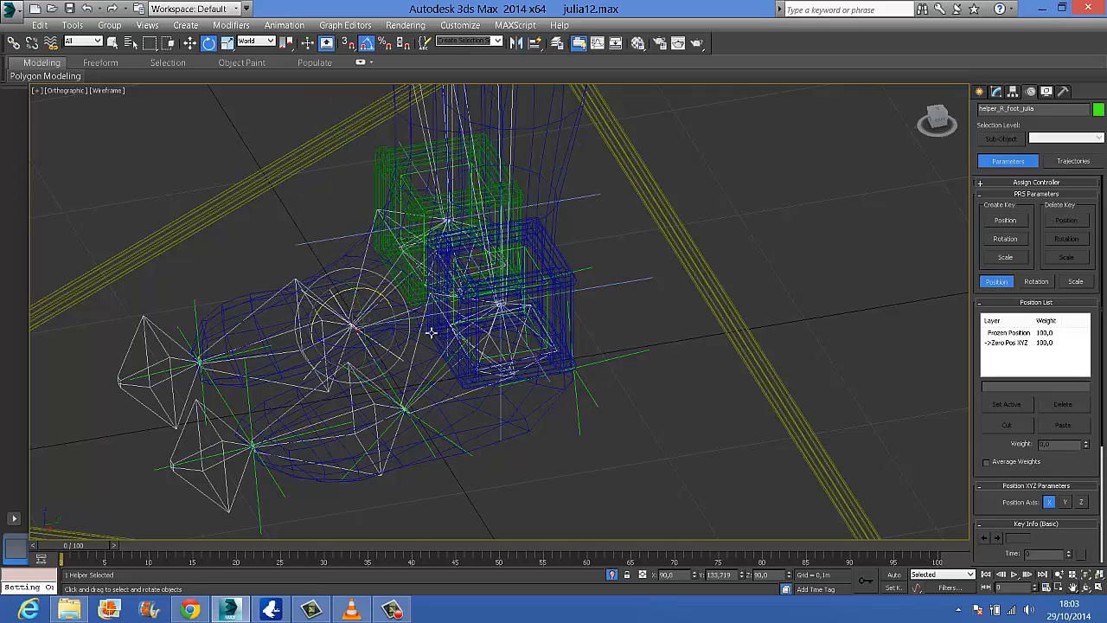
{"action": "middle_click_drag", "start_coordinate": [404, 332], "coordinate": [381, 327], "text": "alt"}
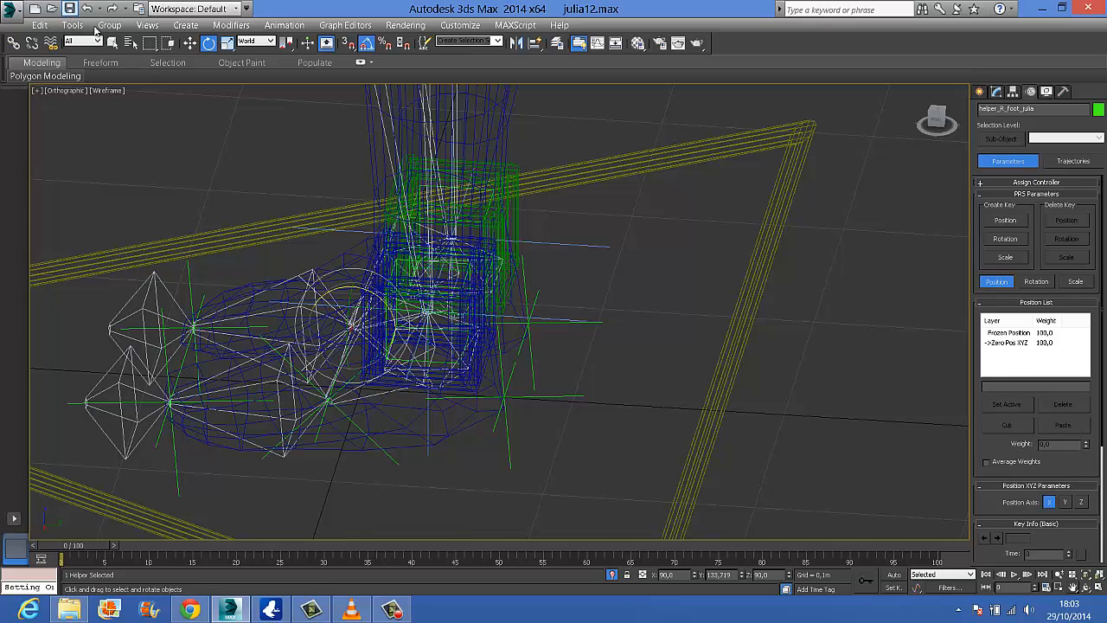
{"action": "left_click", "coordinate": [386, 611]}
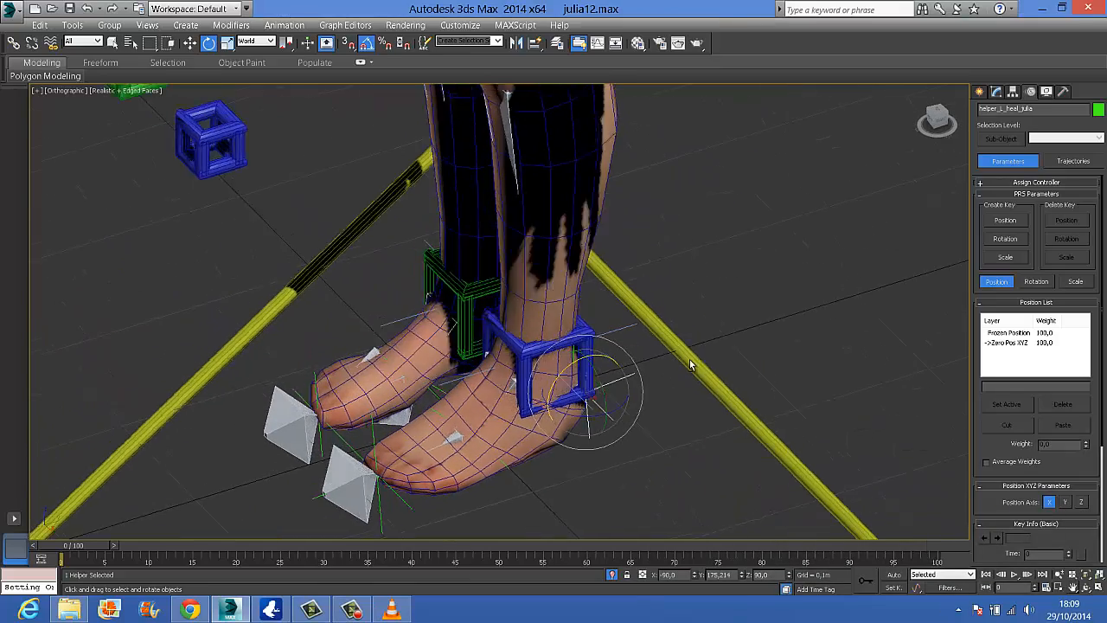
Try rotating the left heel helper, undo it, and raise the heel by rotating the left toe helper
{"action": "left_click_drag", "start_coordinate": [609, 359], "coordinate": [609, 360]}
{"action": "key", "text": "ctrl+z"}
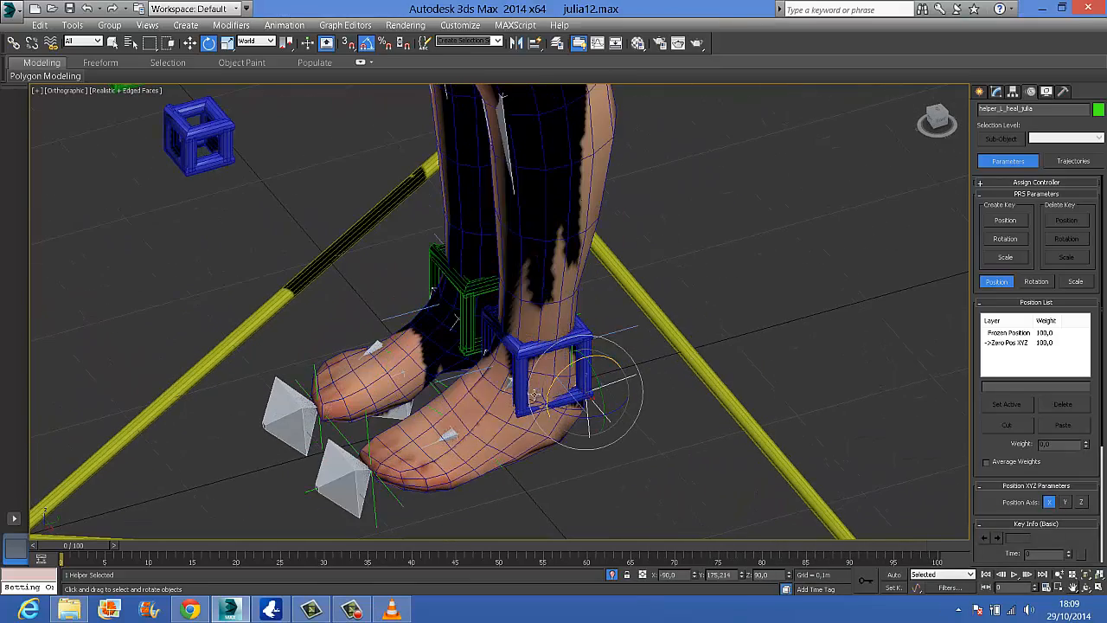
{"action": "left_click", "coordinate": [435, 413]}
{"action": "left_click_drag", "start_coordinate": [461, 404], "coordinate": [385, 437]}
{"action": "left_click", "coordinate": [370, 442]}
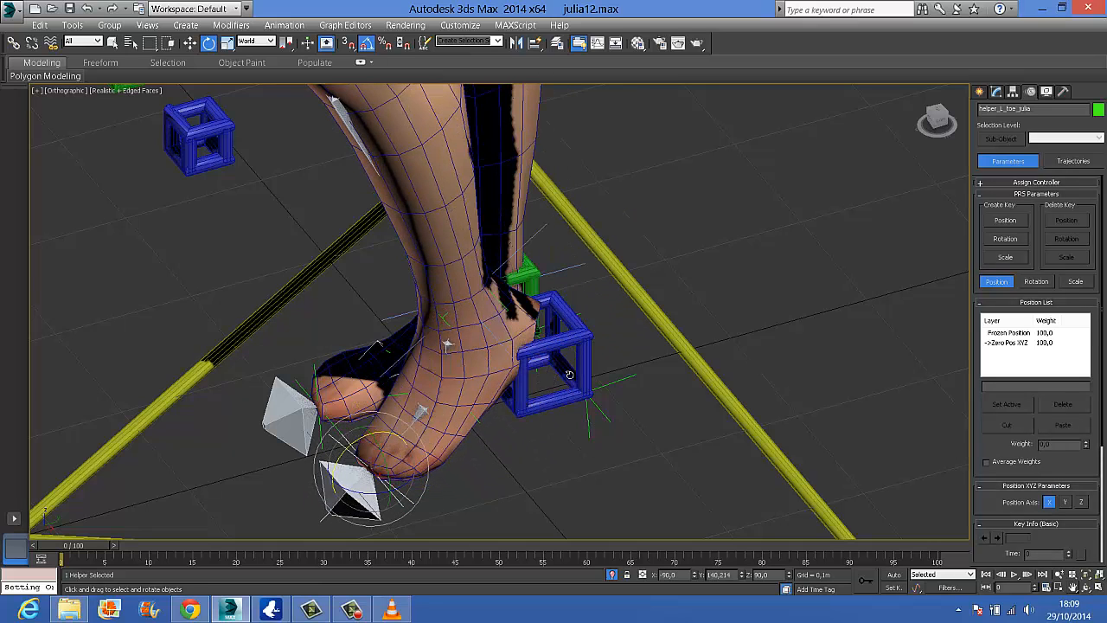
Try rotating the left foot helper, and undo both the foot and toe helper rotations
{"action": "left_click", "coordinate": [400, 397]}
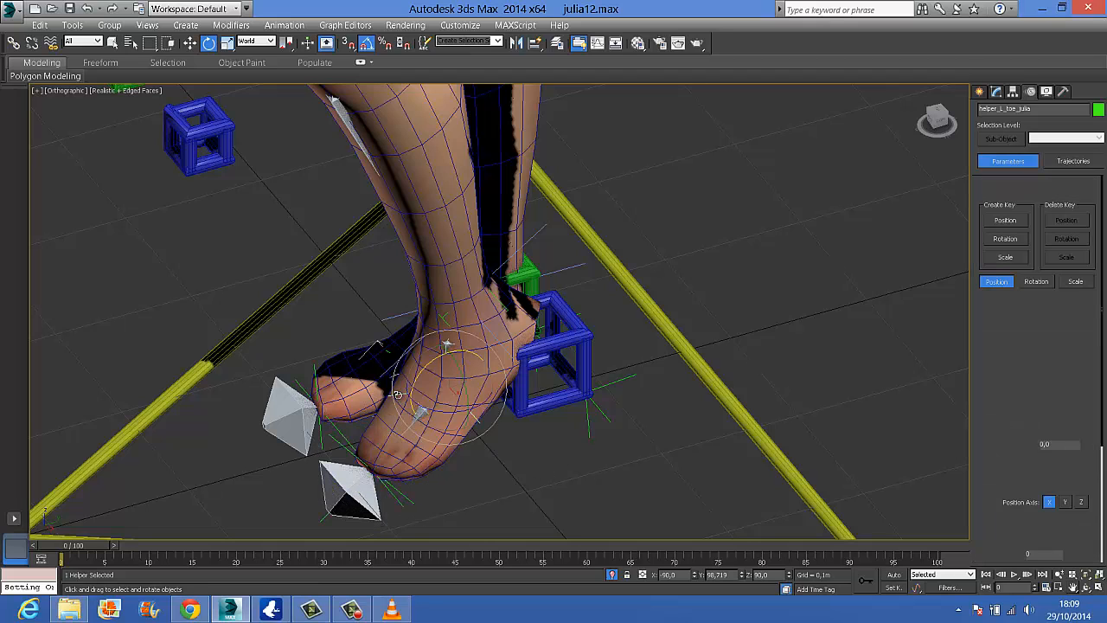
{"action": "left_click_drag", "start_coordinate": [410, 397], "coordinate": [433, 374]}
{"action": "key", "text": "ctrl+z"}
{"action": "key", "text": "ctrl+z"}
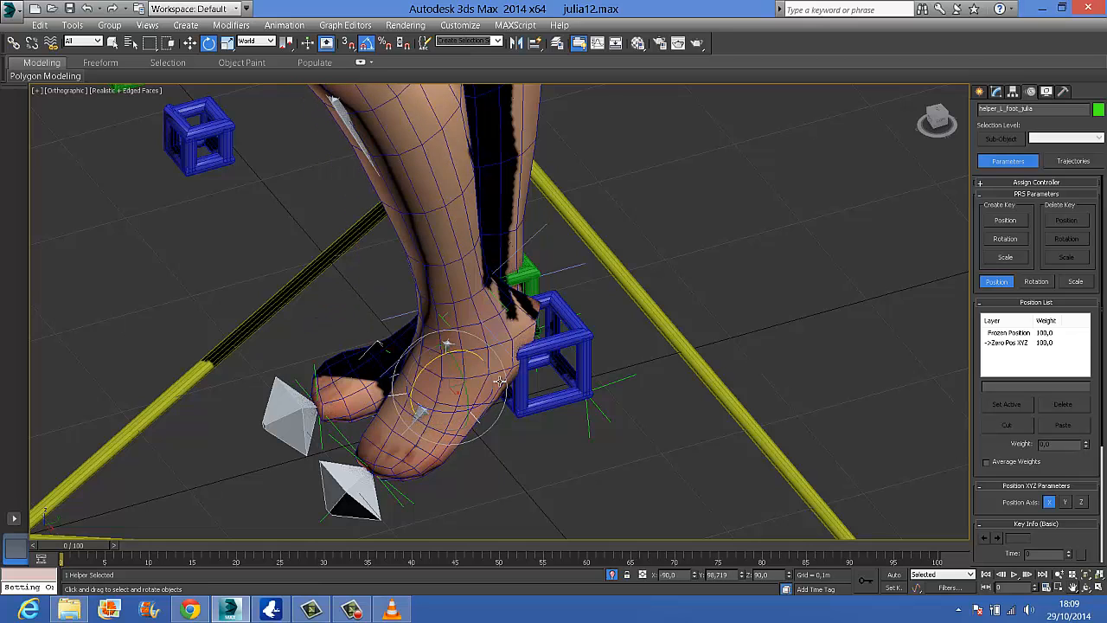
{"action": "key", "text": "ctrl+z"}
{"action": "key", "text": "ctrl+z"}
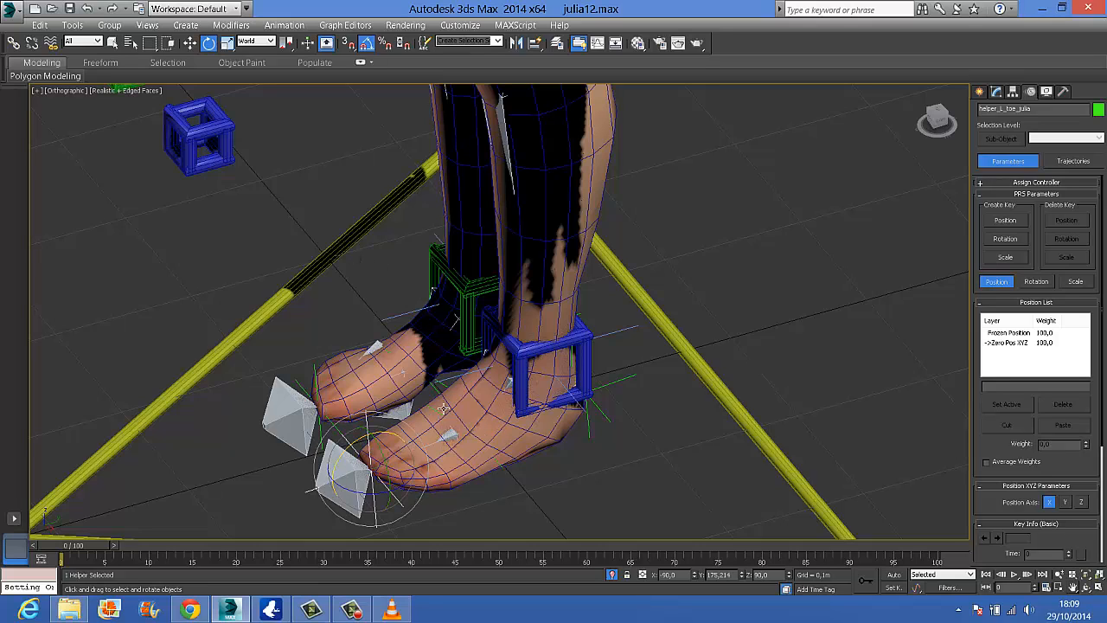
Add an Attribute Holder modifier to the left ankle control
{"action": "scroll", "coordinate": [602, 365], "scroll_direction": "down", "scroll_amount": 3}
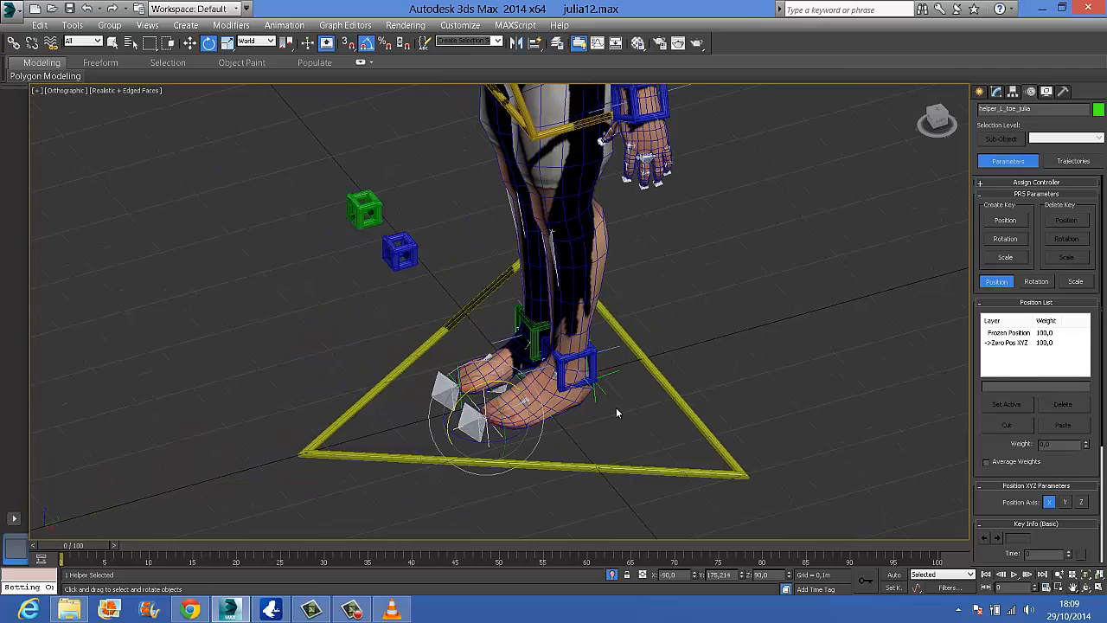
{"action": "middle_click_drag", "start_coordinate": [617, 409], "coordinate": [600, 378], "text": "alt"}
{"action": "left_click", "coordinate": [589, 356]}
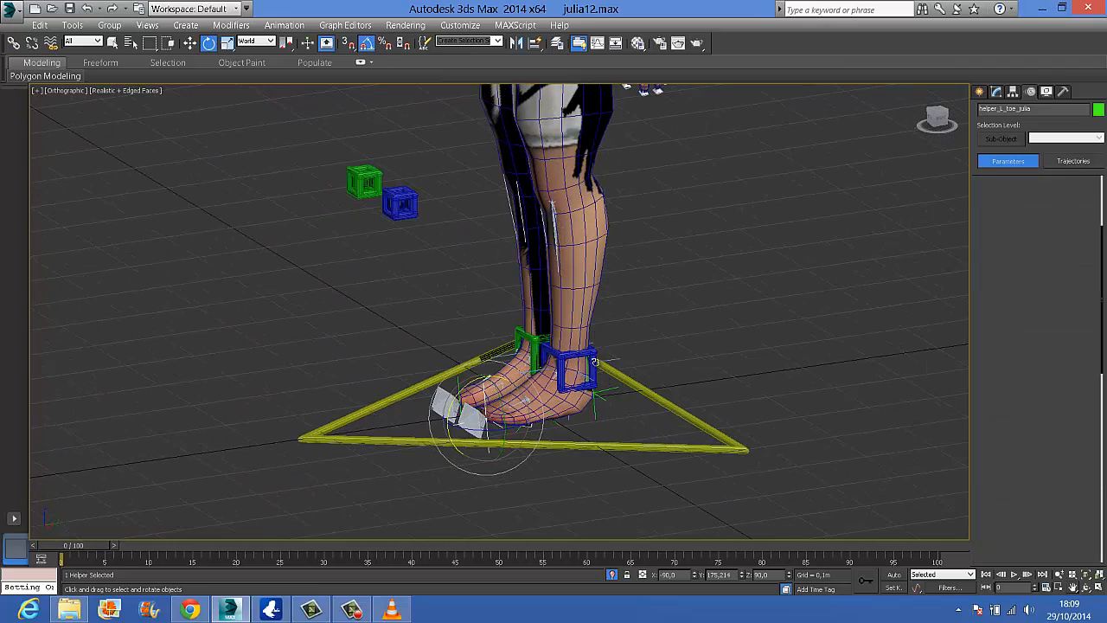
{"action": "left_click", "coordinate": [586, 354]}
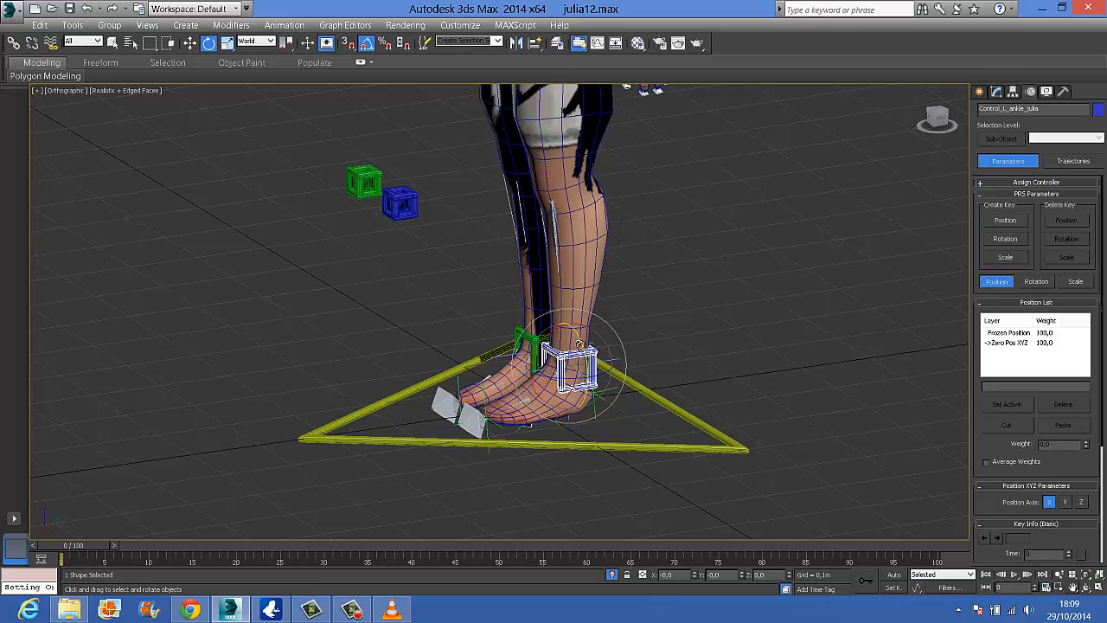
{"action": "left_click", "coordinate": [995, 92]}
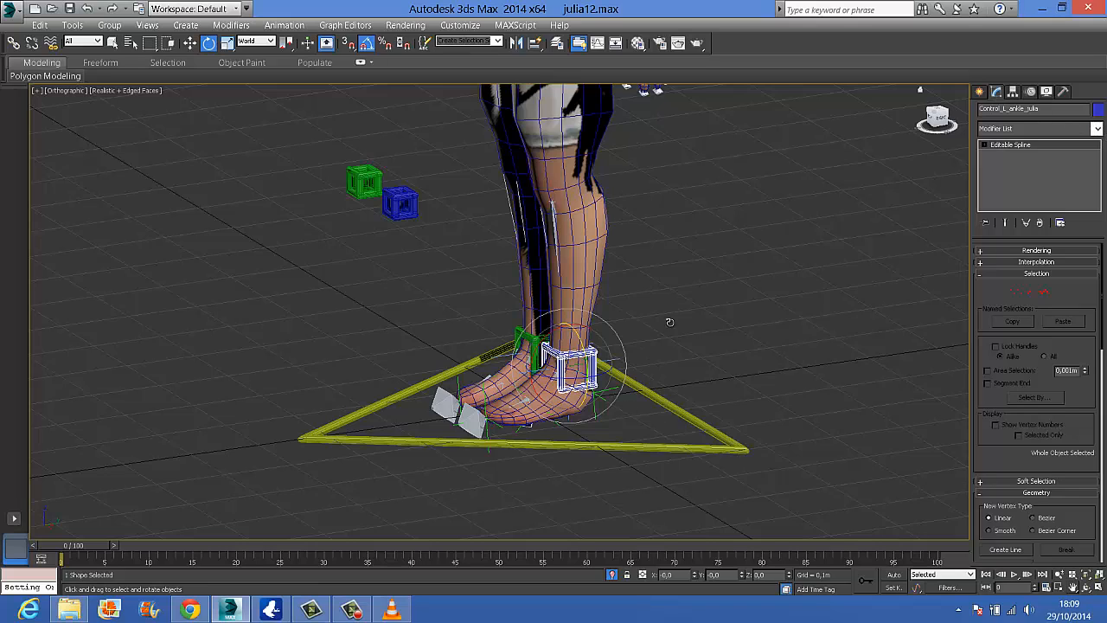
{"action": "left_click", "coordinate": [1098, 129]}
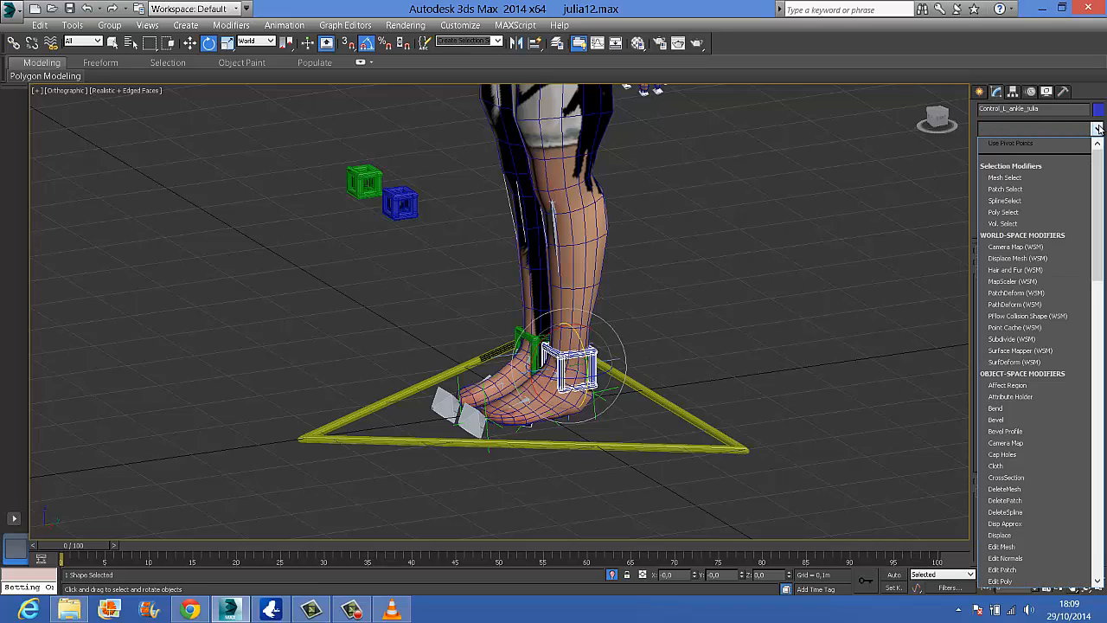
{"action": "left_click", "coordinate": [1029, 396]}
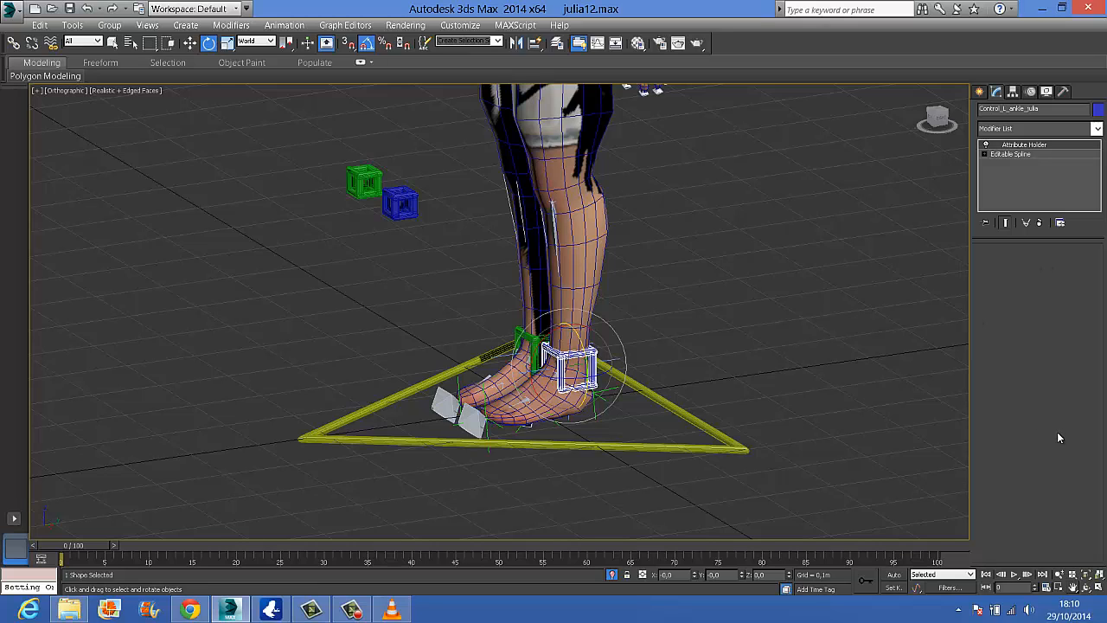
Rename the left ankle control's Attribute Holder modifier as ExtraControl
{"action": "left_click", "coordinate": [1041, 146]}
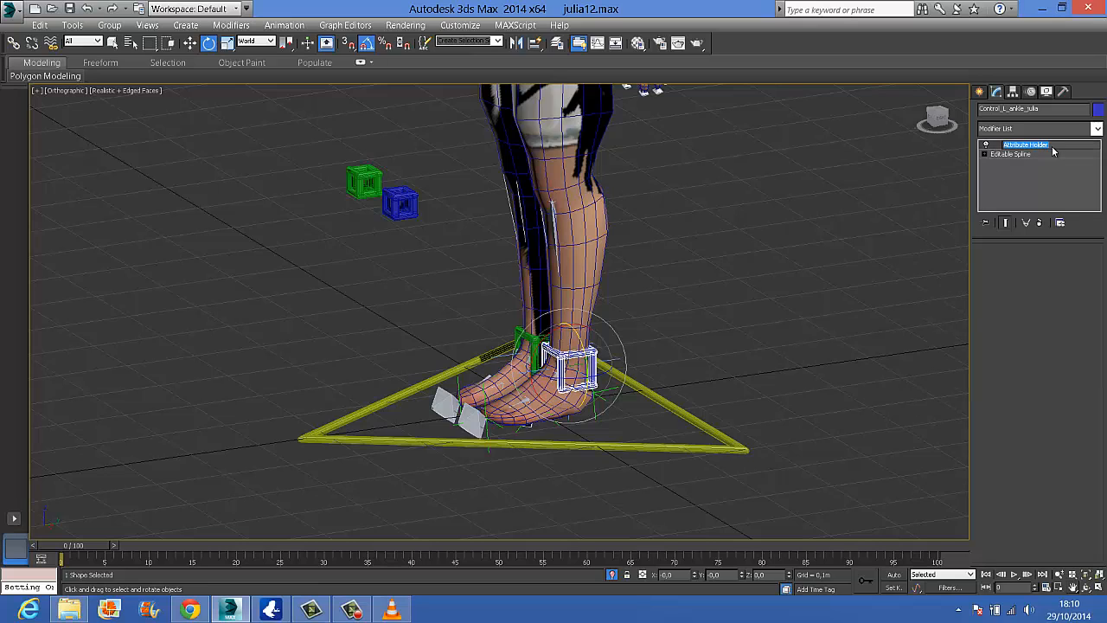
{"action": "right_click", "coordinate": [1053, 151]}
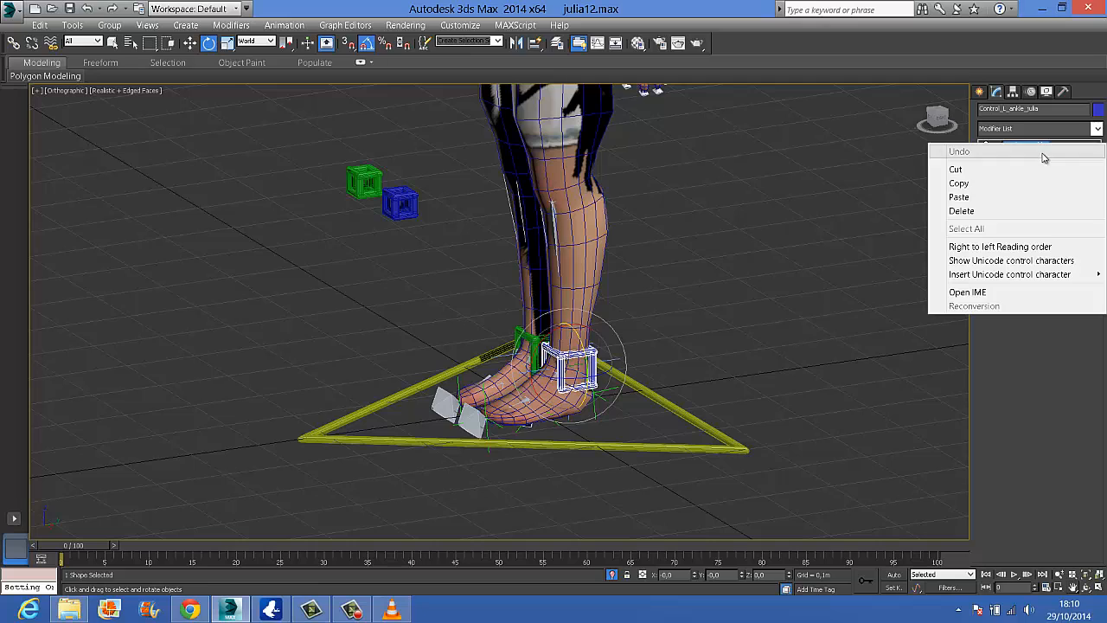
{"action": "left_click", "coordinate": [1032, 348]}
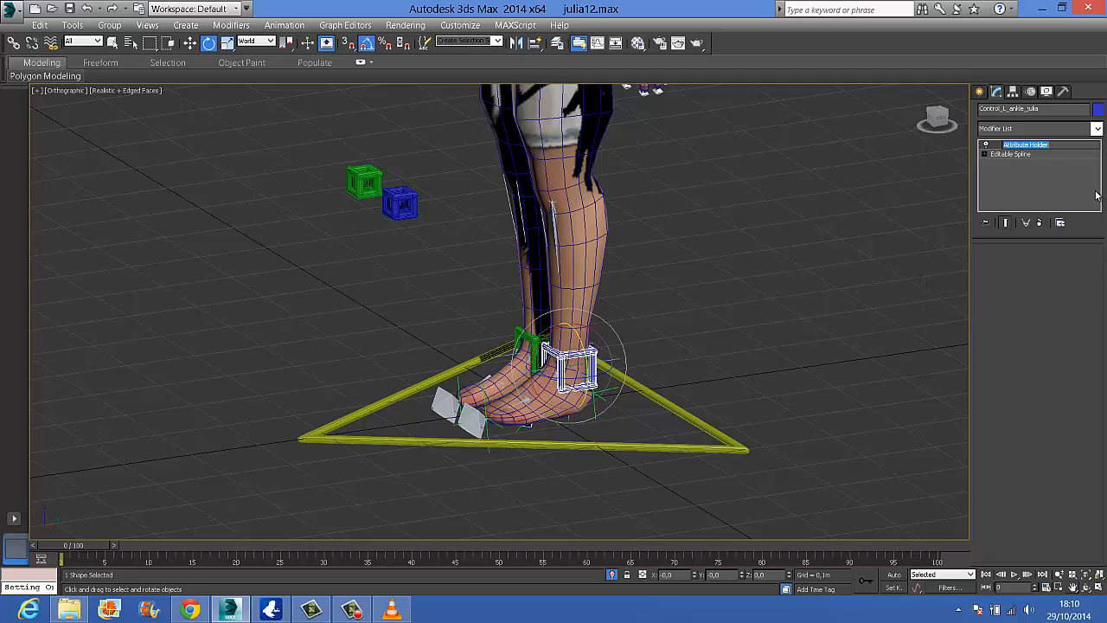
{"action": "type", "text": "ExtraControl"}
{"action": "key", "text": "Return"}
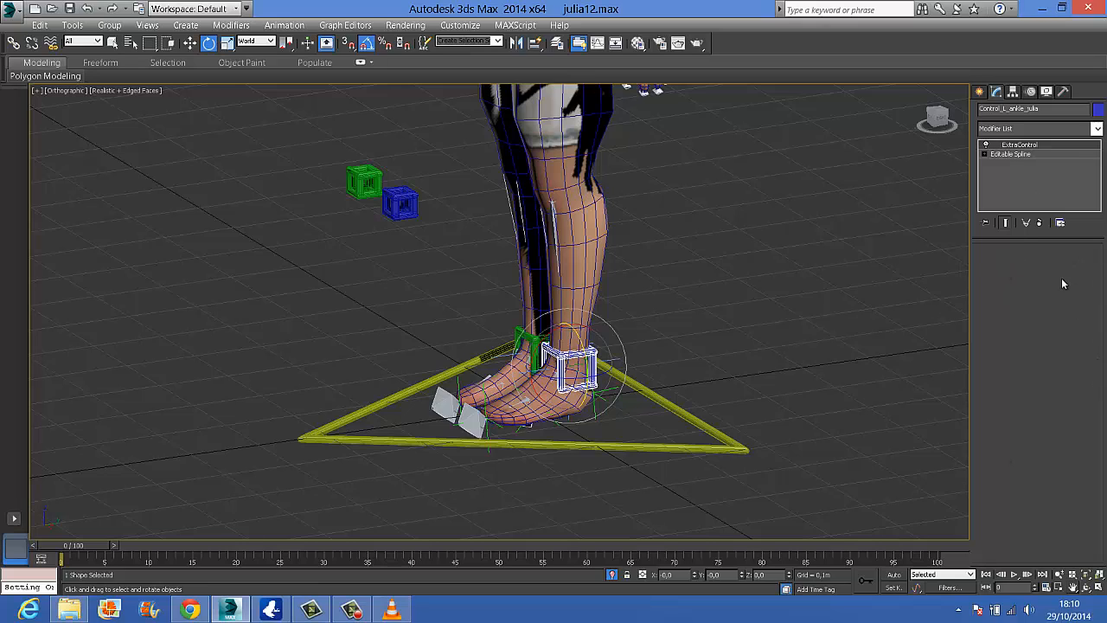
Open the Parameter Editor for the left ankle control's ExtraControl modifier and choose Float as the parameter type
{"action": "left_click", "coordinate": [284, 25]}
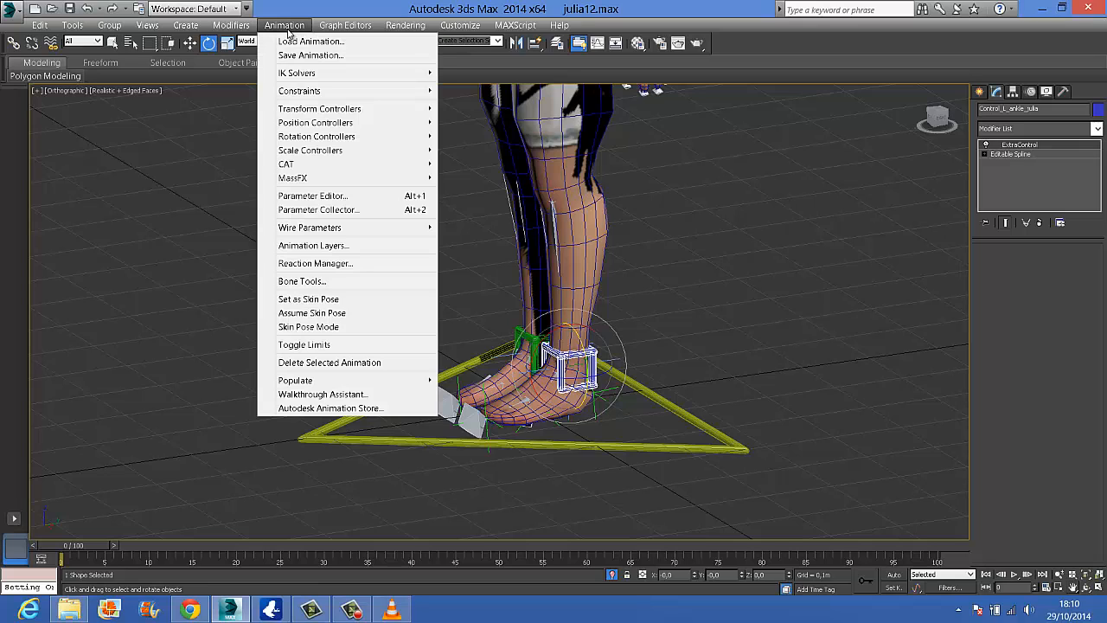
{"action": "left_click", "coordinate": [348, 198]}
{"action": "left_click_drag", "start_coordinate": [332, 157], "coordinate": [351, 87]}
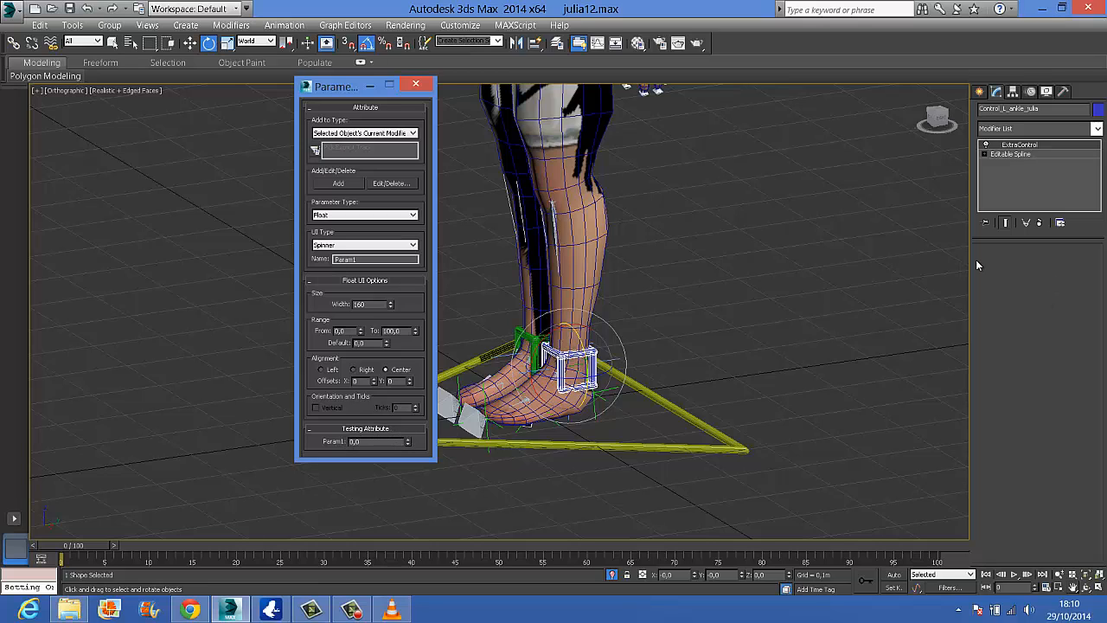
{"action": "left_click", "coordinate": [359, 215]}
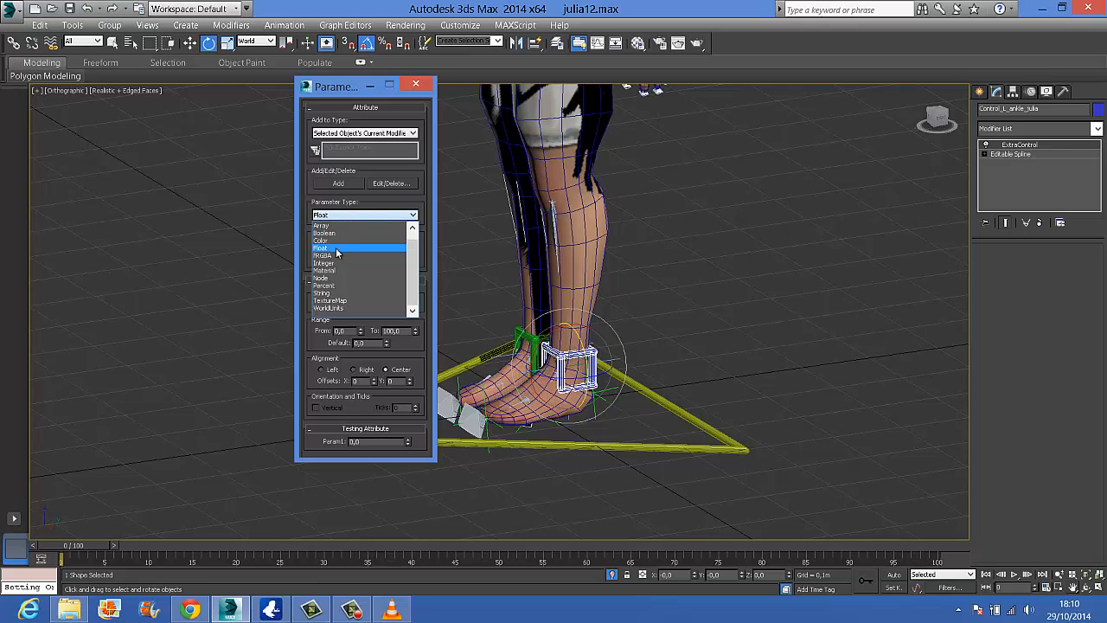
{"action": "left_click", "coordinate": [337, 248]}
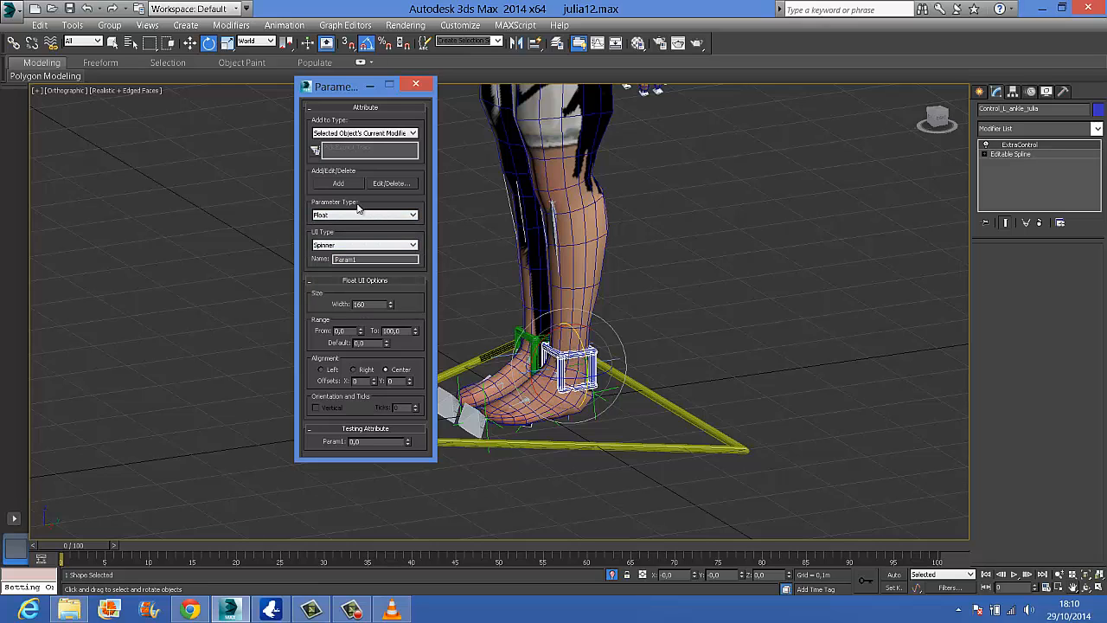
Try the Slider UI type for the new parameter and return it to Spinner
{"action": "left_click", "coordinate": [344, 247]}
{"action": "left_click", "coordinate": [344, 261]}
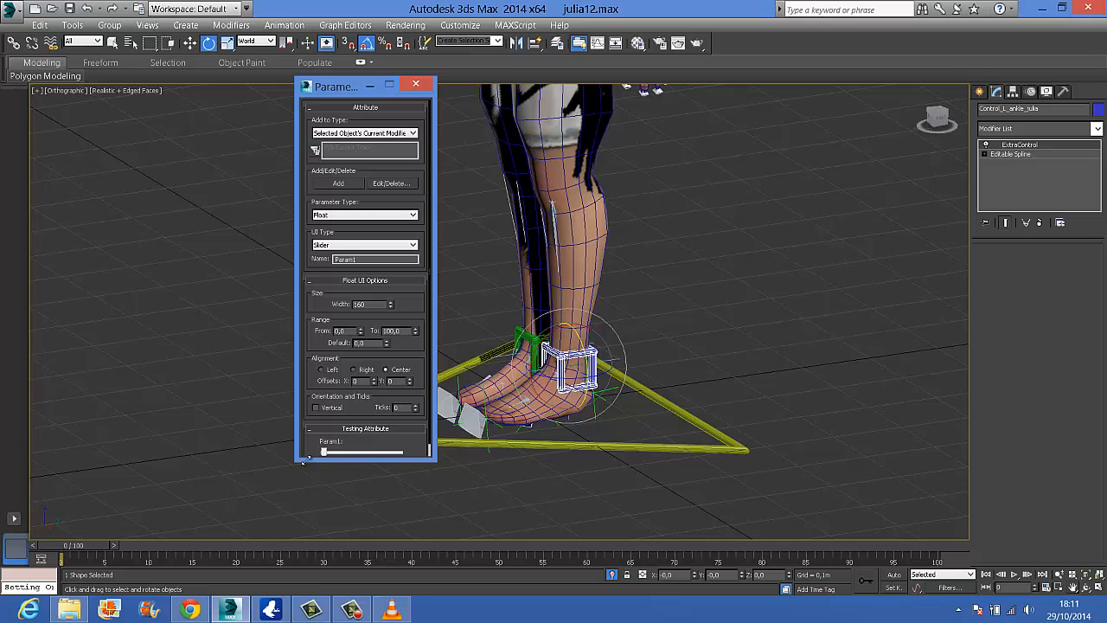
{"action": "left_click", "coordinate": [375, 246]}
{"action": "left_click", "coordinate": [372, 255]}
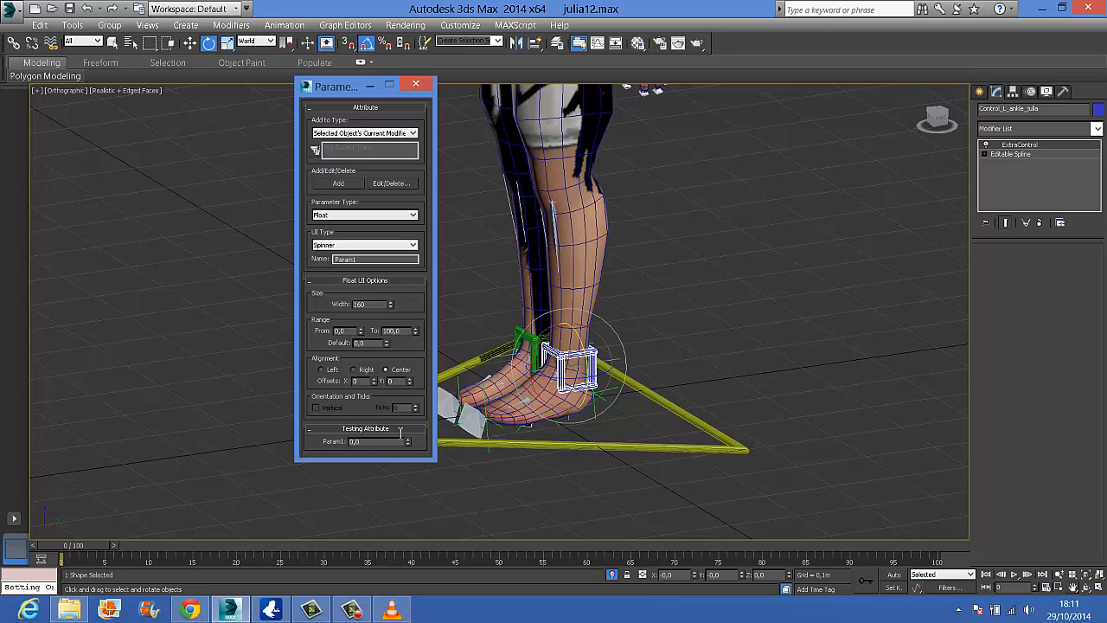
Name the left ankle control's new parameter FootRool
{"action": "left_click_drag", "start_coordinate": [374, 259], "coordinate": [285, 275]}
{"action": "type", "text": "FootRool"}
{"action": "key", "text": "Return"}
Set the FootRool range from -10 to 10, test its spinner, and add the attribute to the left ankle control
{"action": "left_click_drag", "start_coordinate": [350, 331], "coordinate": [304, 334]}
{"action": "key", "text": "BackSpace"}
{"action": "type", "text": "-10"}
{"action": "double_click", "coordinate": [403, 329]}
{"action": "type", "text": "10"}
{"action": "left_click", "coordinate": [370, 344]}
{"action": "mouse_move", "coordinate": [408, 442]}
{"action": "left_mouse_down"}
{"action": "mouse_move", "coordinate": [399, 362]}
{"action": "mouse_move", "coordinate": [408, 610]}
{"action": "mouse_move", "coordinate": [402, 420]}
{"action": "mouse_move", "coordinate": [402, 439]}
{"action": "left_mouse_up"}
{"action": "left_click_drag", "start_coordinate": [408, 441], "coordinate": [414, 483]}
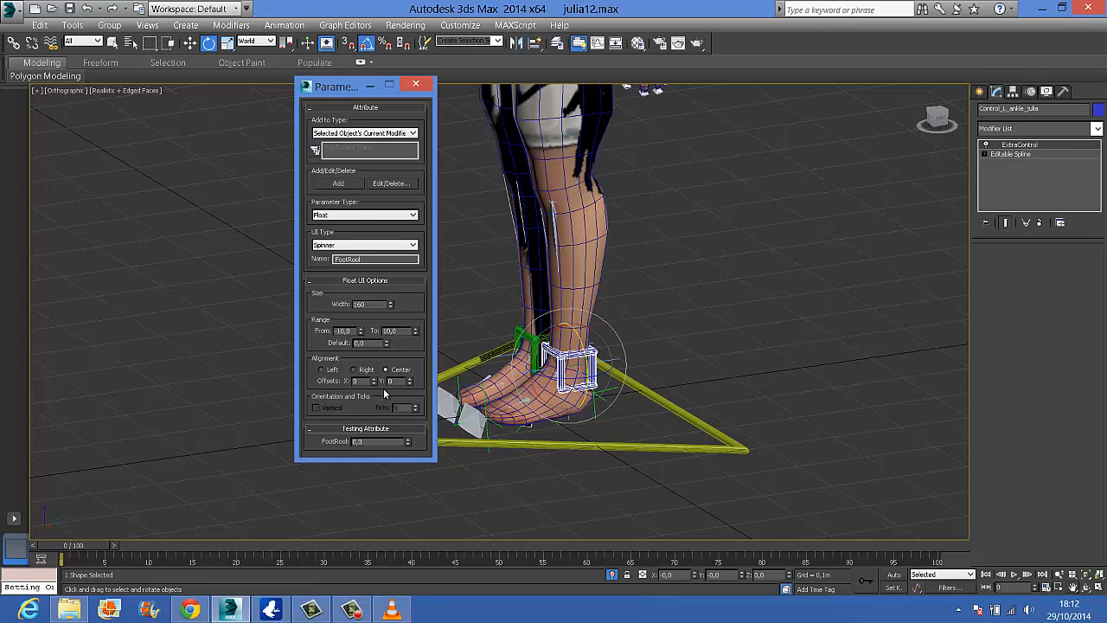
{"action": "left_click", "coordinate": [349, 183]}
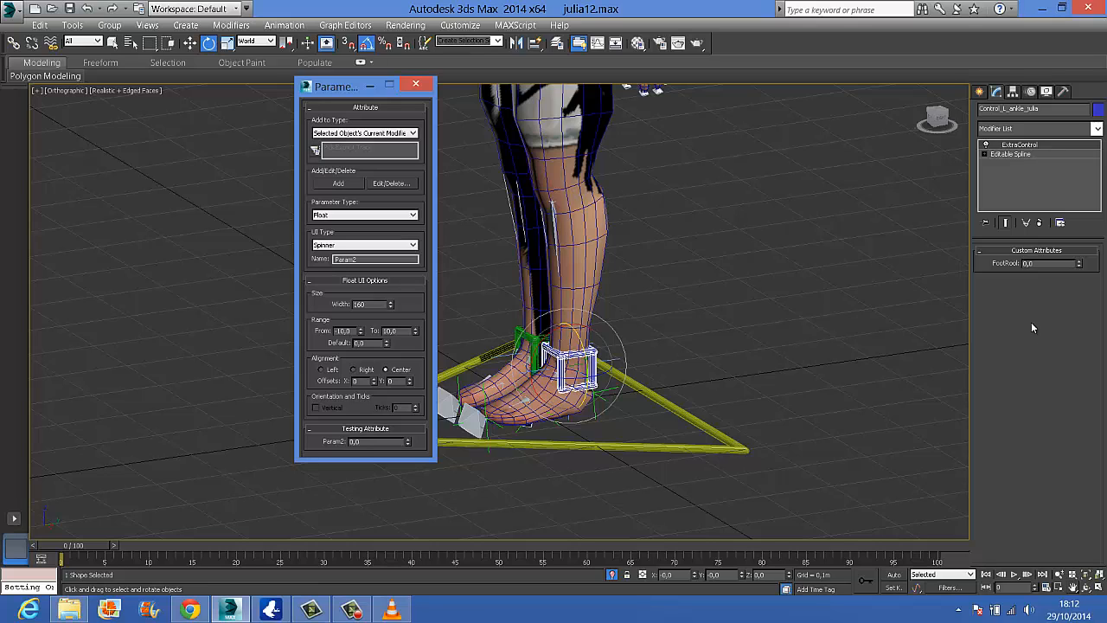
Review the left ankle control's FootRool attribute in the Edit Attributes/Parameters list and close the Parameter Editor
{"action": "left_click", "coordinate": [394, 182]}
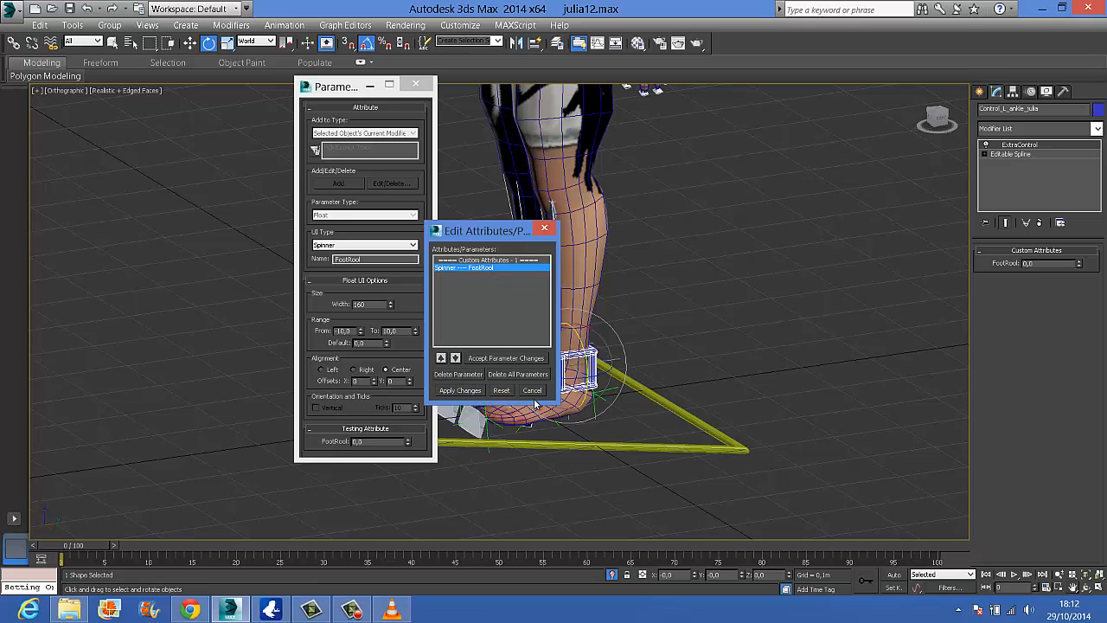
{"action": "left_click", "coordinate": [548, 232]}
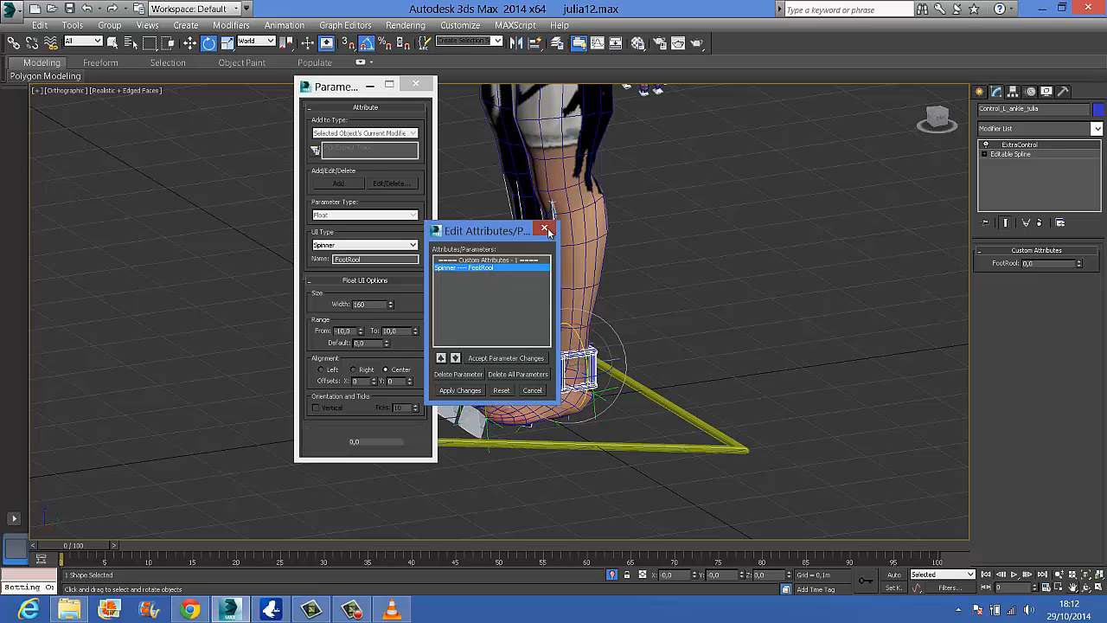
{"action": "left_click", "coordinate": [416, 84]}
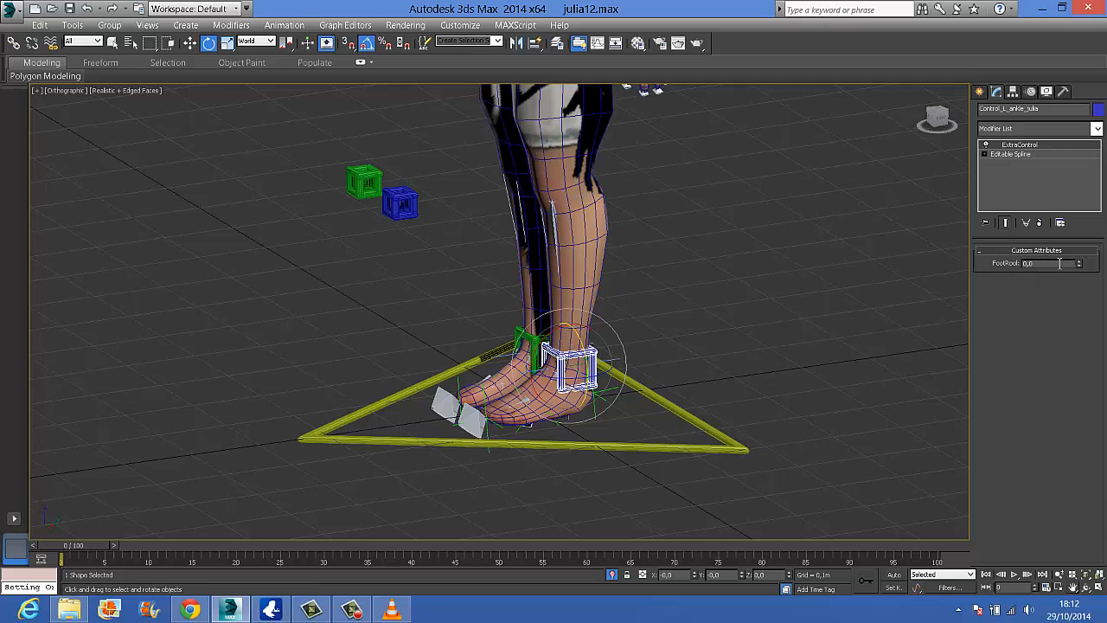
Test the left ankle control's FootRool value in both directions and reset it to 0
{"action": "left_click_drag", "start_coordinate": [1079, 263], "coordinate": [1056, 84]}
{"action": "left_click_drag", "start_coordinate": [1081, 70], "coordinate": [966, 286]}
{"action": "type", "text": "0"}
{"action": "key", "text": "Return"}
{"action": "left_click", "coordinate": [484, 397]}
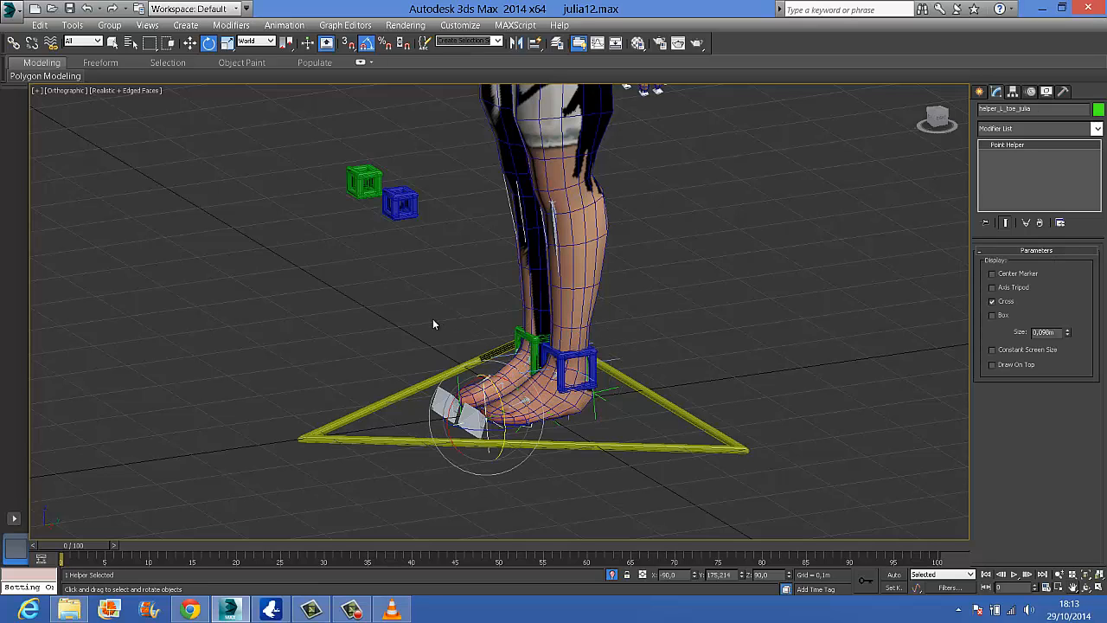
{"action": "left_click", "coordinate": [597, 364]}
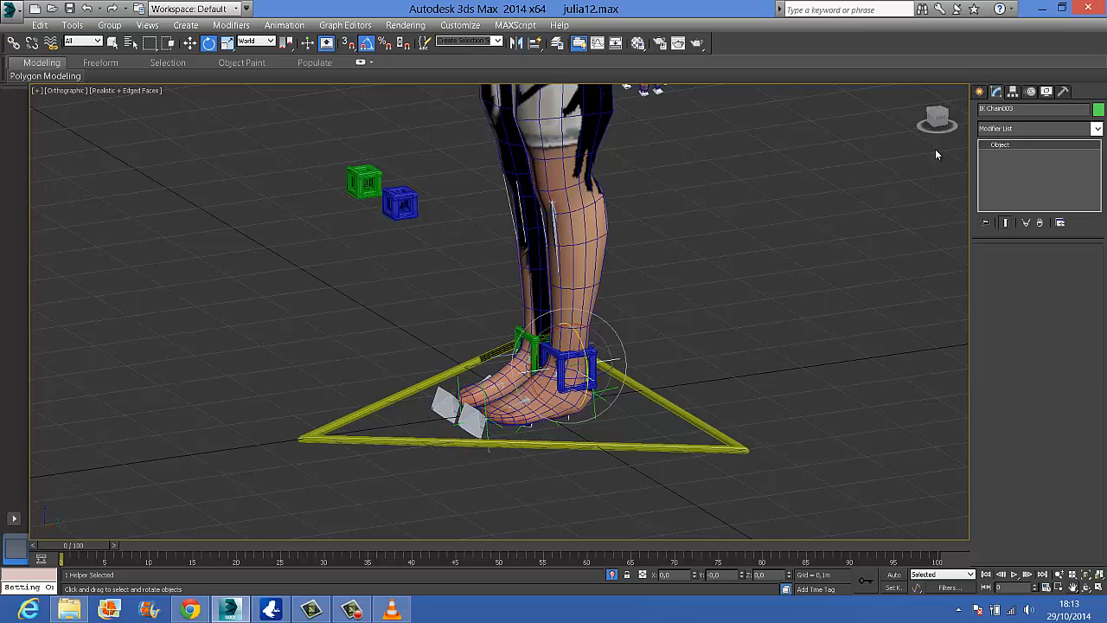
{"action": "left_click", "coordinate": [595, 349]}
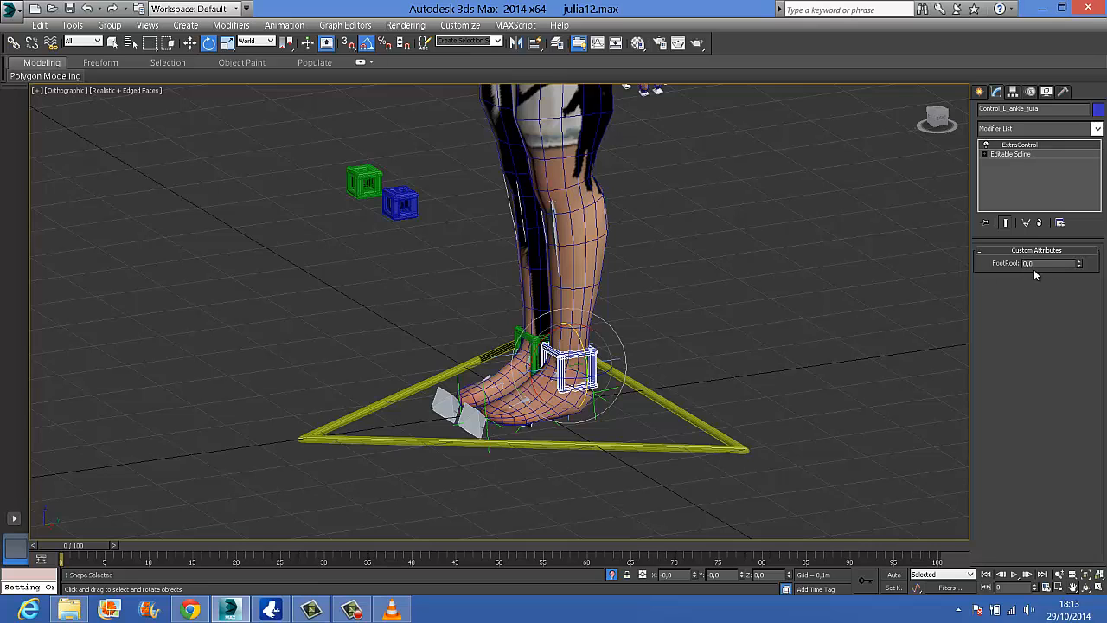
Add an Attribute Holder modifier to the right ankle control
{"action": "left_click", "coordinate": [528, 338]}
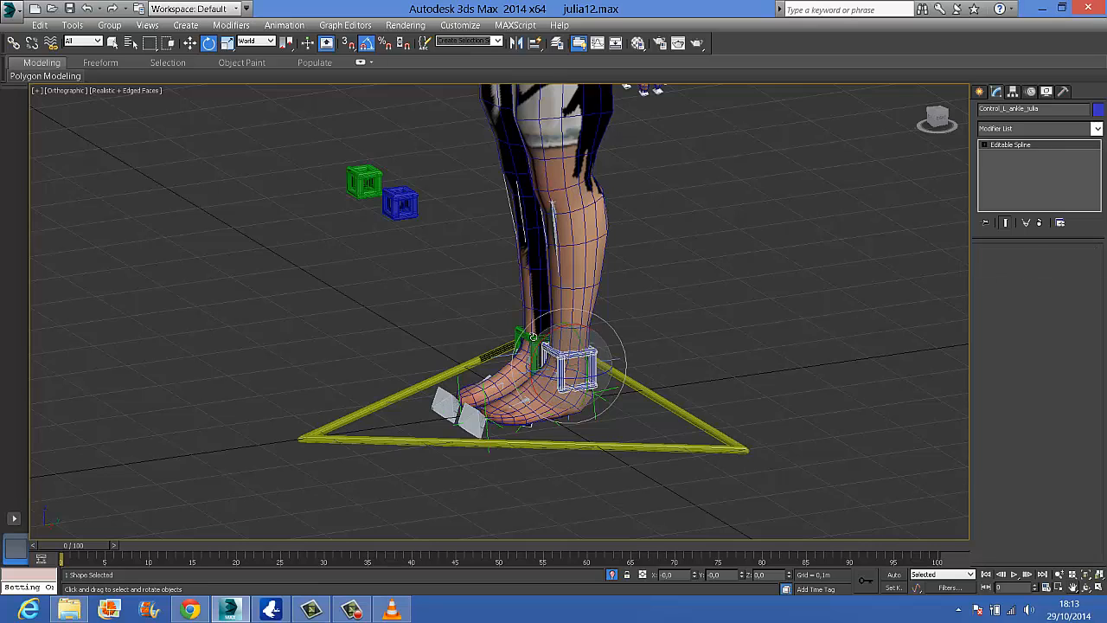
{"action": "left_click", "coordinate": [1097, 128]}
{"action": "left_click", "coordinate": [1033, 397]}
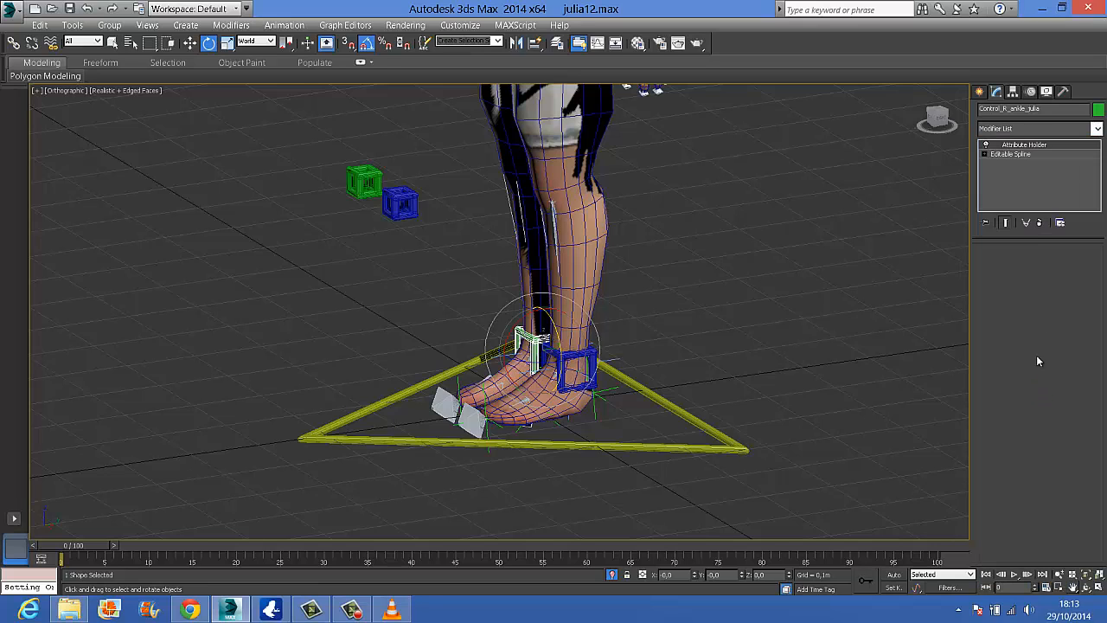
Rename the right ankle control's Attribute Holder modifier as ExtraControl
{"action": "right_click", "coordinate": [1055, 145]}
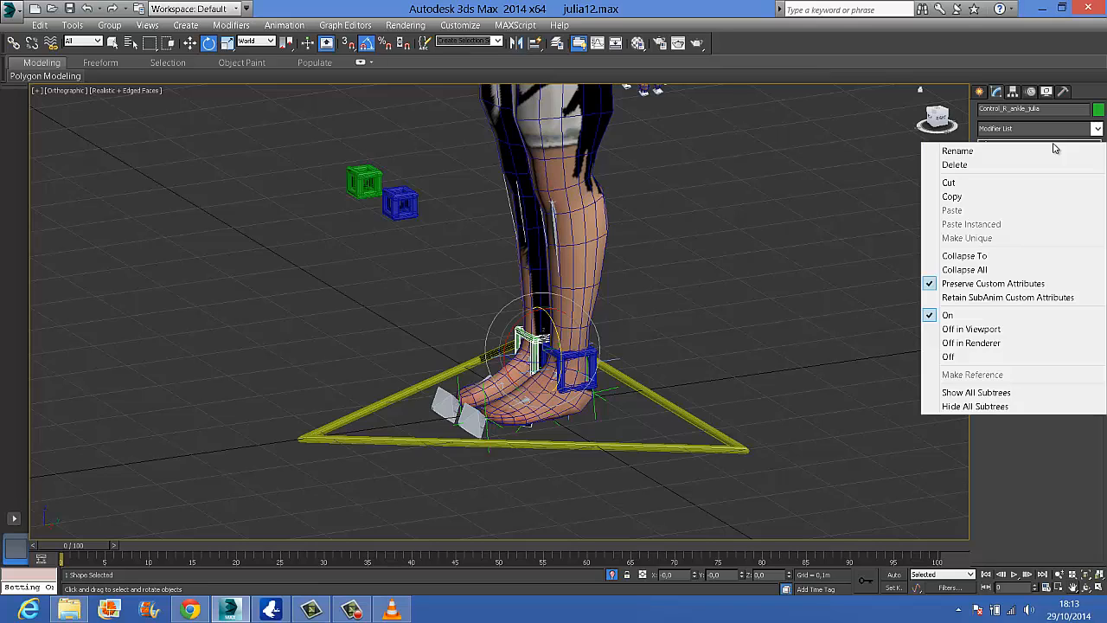
{"action": "left_click", "coordinate": [1003, 152]}
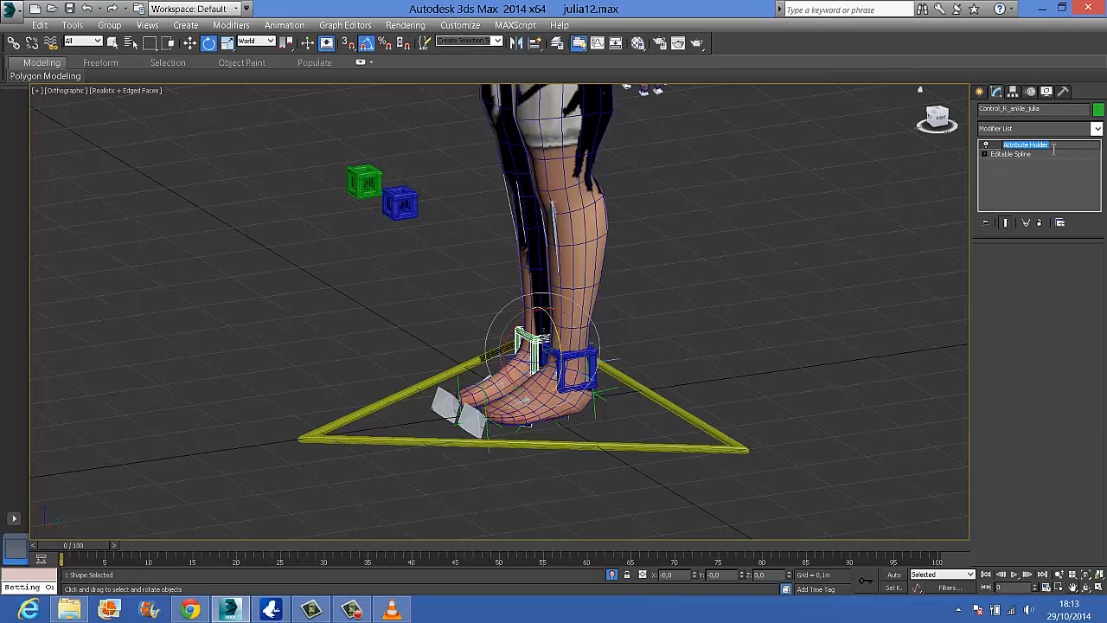
{"action": "type", "text": "ExtraCo"}
{"action": "type", "text": "ntrol"}
{"action": "key", "text": "Return"}
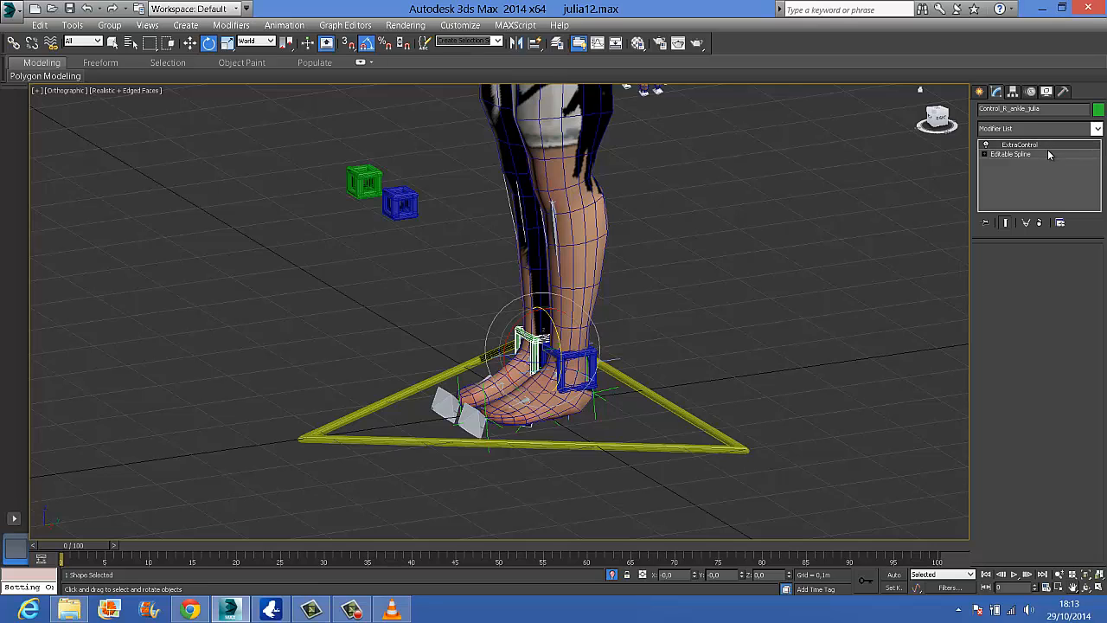
Start a Float spinner parameter for the right ankle control in the Parameter Editor and name it like the left one, FootRool
{"action": "left_click", "coordinate": [285, 25]}
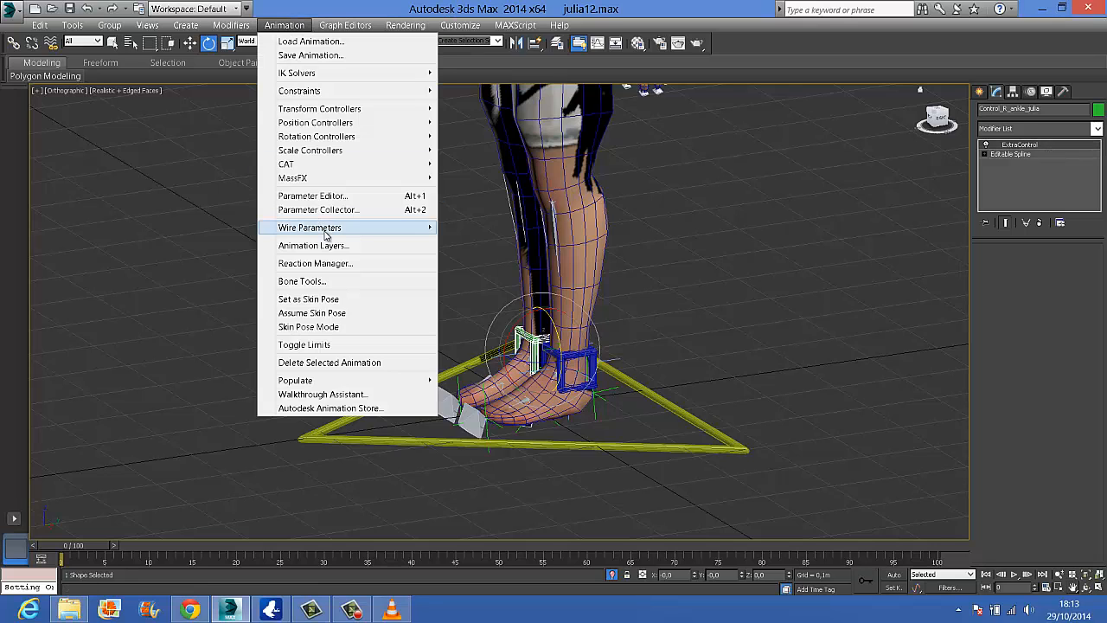
{"action": "left_click", "coordinate": [324, 197]}
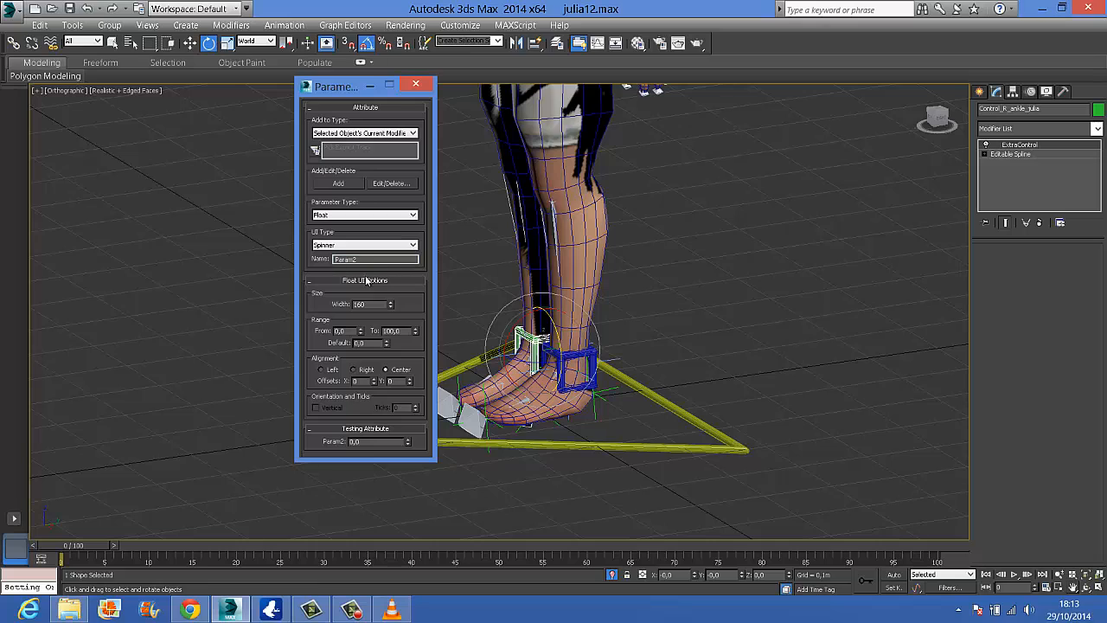
{"action": "double_click", "coordinate": [338, 258]}
{"action": "type", "text": "FootRool"}
{"action": "key", "text": "Return"}
Give the right foot parameter the same range as the left one, up to 10, and add it to the right ankle control
{"action": "left_click", "coordinate": [350, 332]}
{"action": "key", "text": "Tab"}
{"action": "type", "text": "10"}
{"action": "left_click", "coordinate": [339, 183]}
{"action": "left_click", "coordinate": [415, 85]}
{"action": "left_click", "coordinate": [693, 302]}
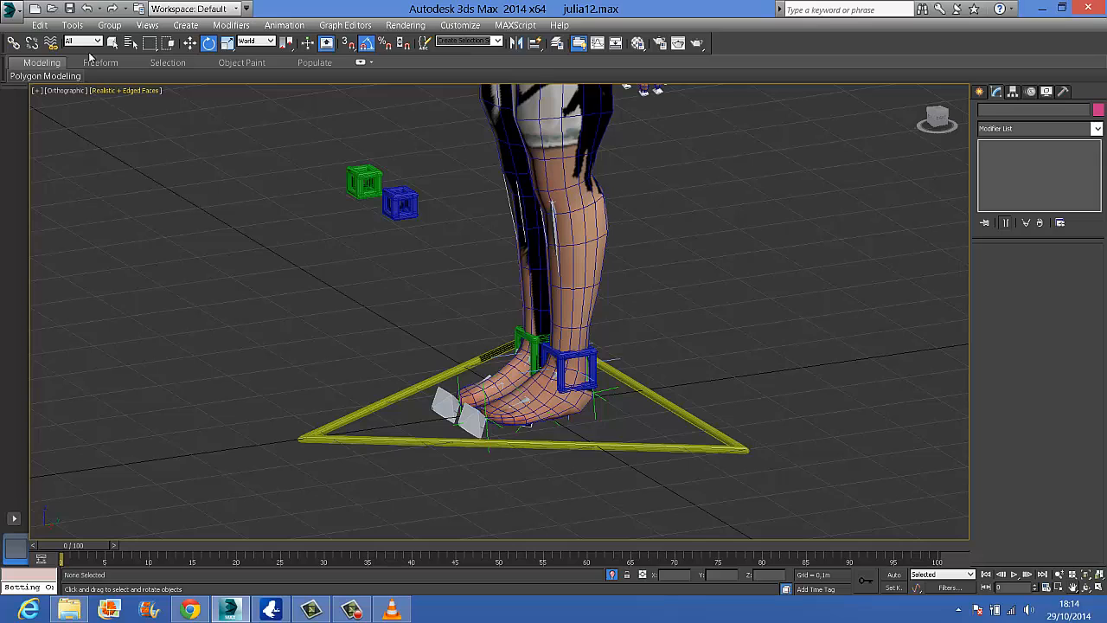
Save the scene as a new file named julia13
{"action": "left_click", "coordinate": [16, 9]}
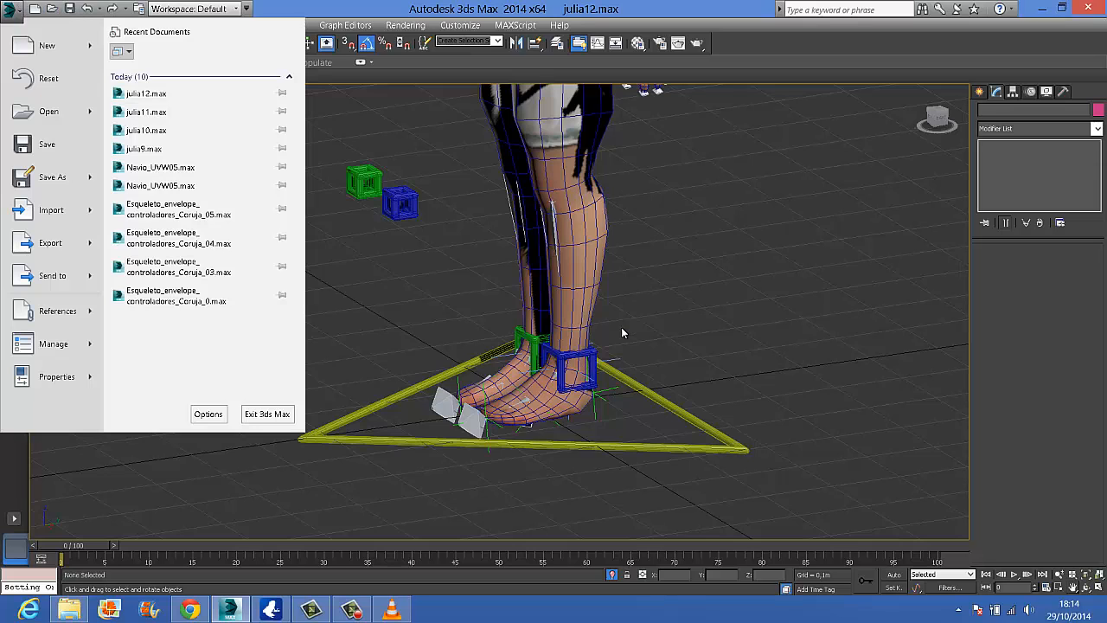
{"action": "left_click", "coordinate": [23, 178]}
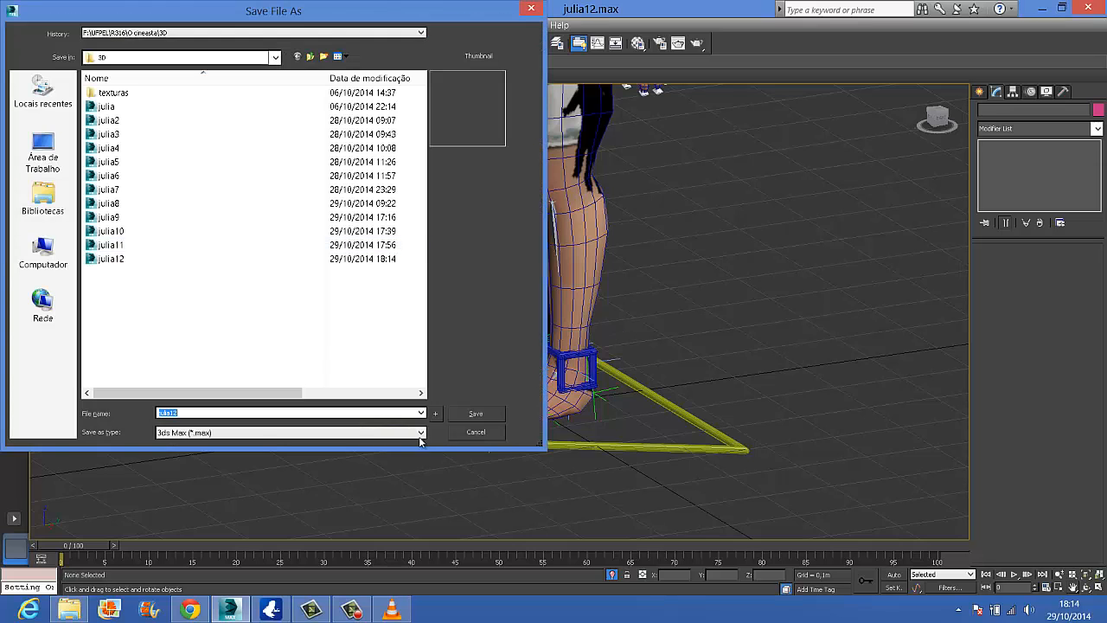
{"action": "left_click", "coordinate": [205, 411]}
{"action": "key", "text": "BackSpace"}
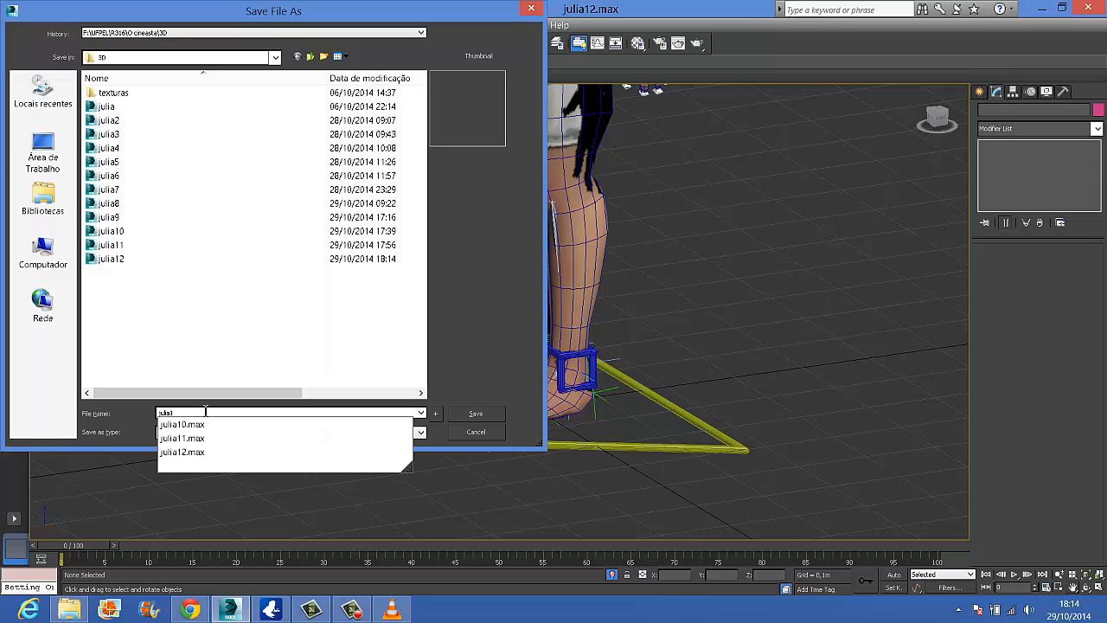
{"action": "type", "text": "3"}
{"action": "key", "text": "Return"}
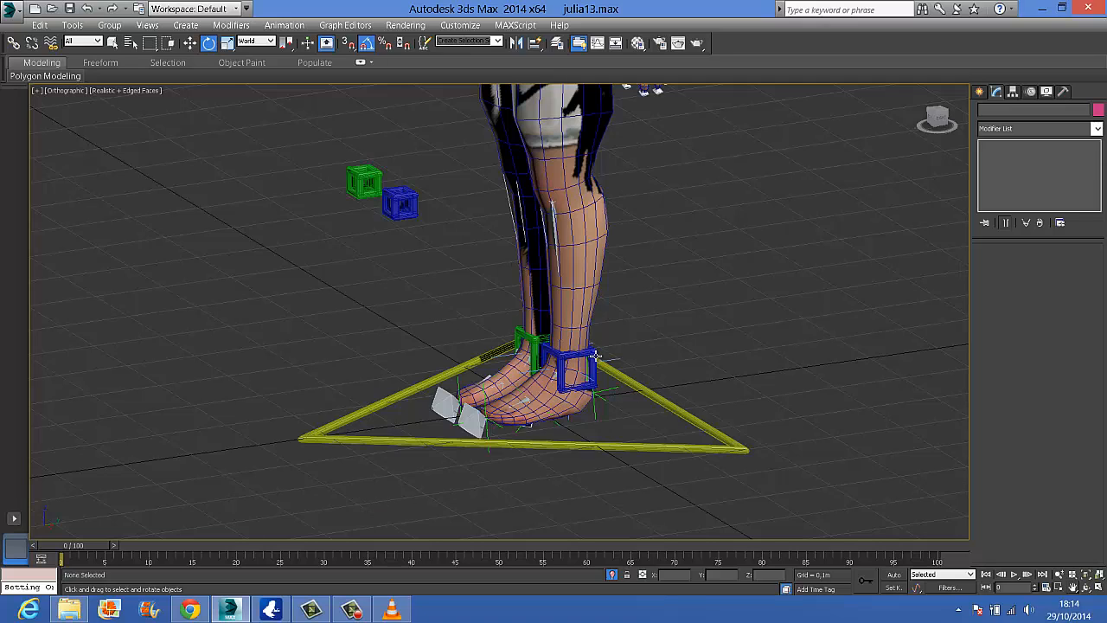
Save the scene as a further copy named julia14
{"action": "left_click", "coordinate": [12, 12]}
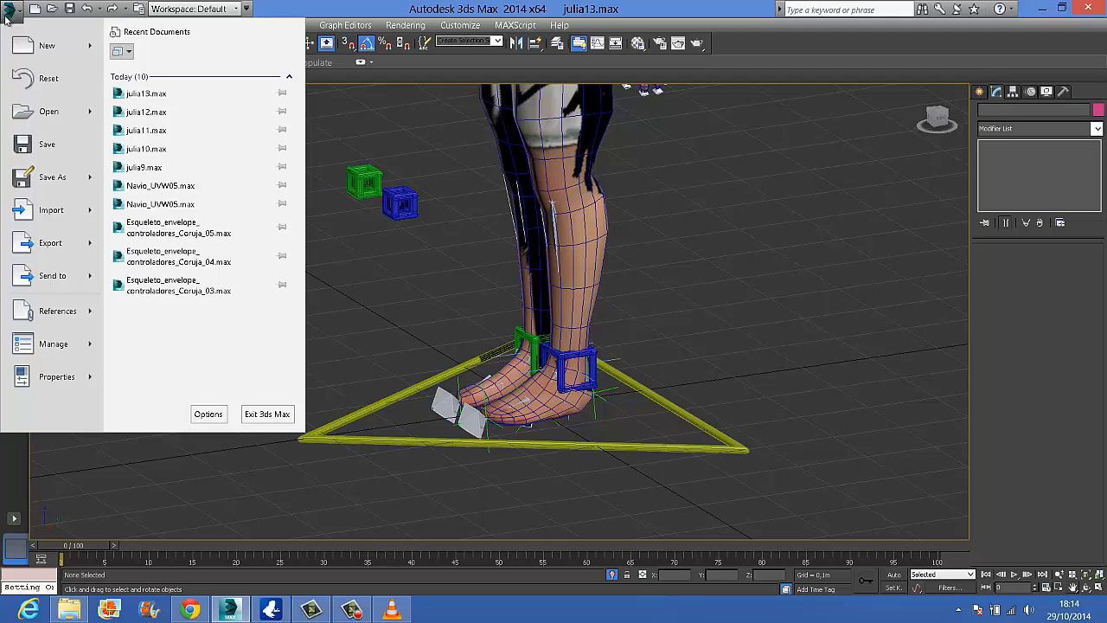
{"action": "left_click", "coordinate": [39, 176]}
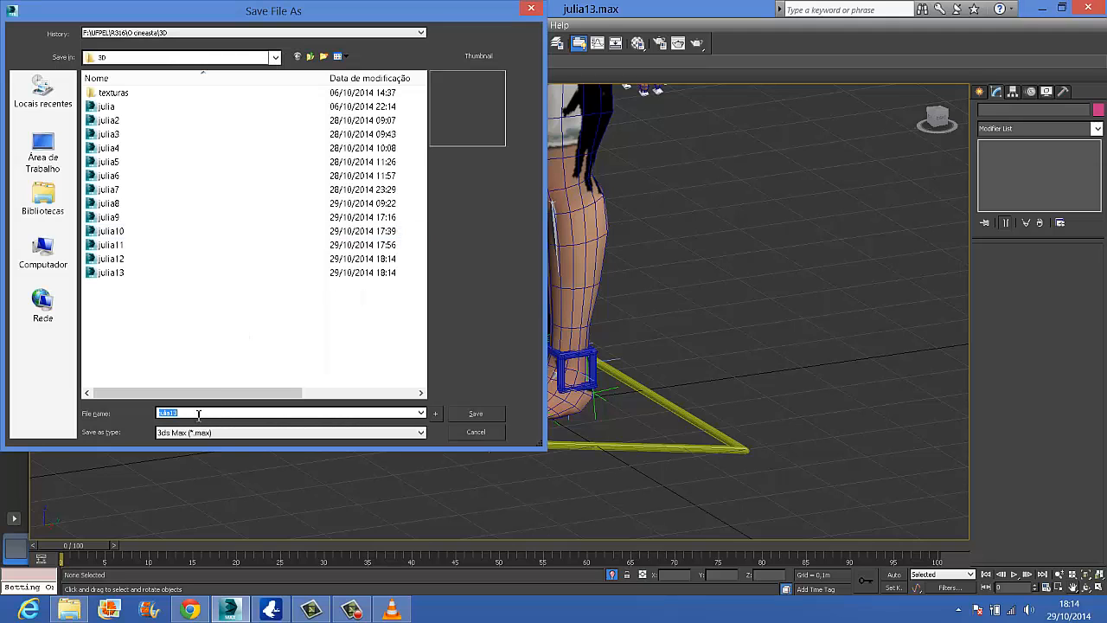
{"action": "left_click", "coordinate": [197, 414]}
{"action": "key", "text": "BackSpace"}
{"action": "type", "text": "4"}
{"action": "key", "text": "Return"}
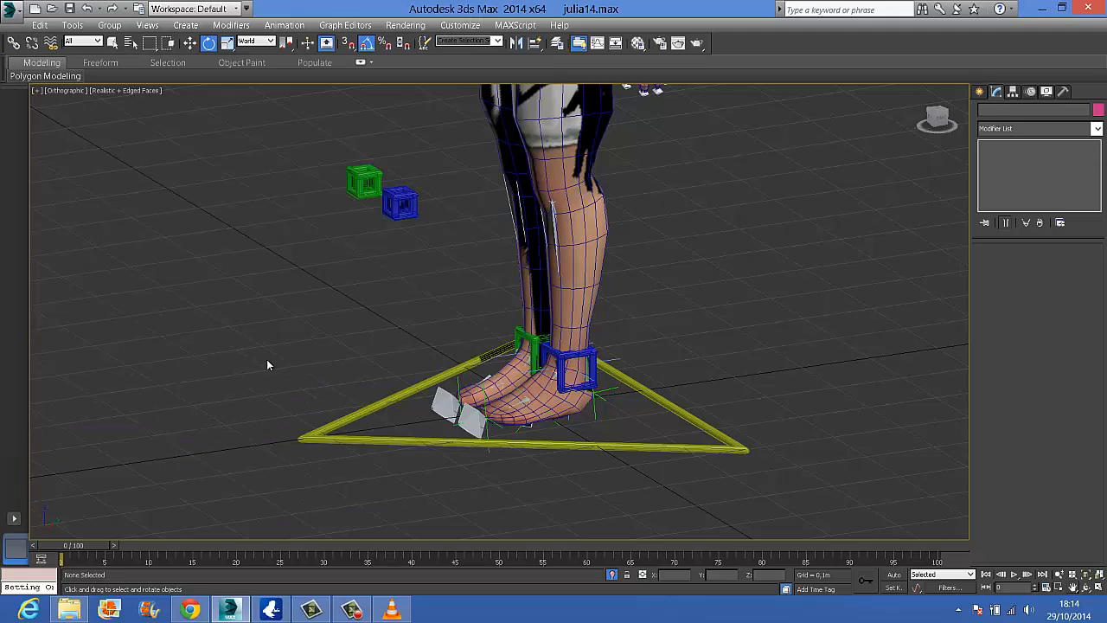
{"action": "left_click", "coordinate": [403, 610]}
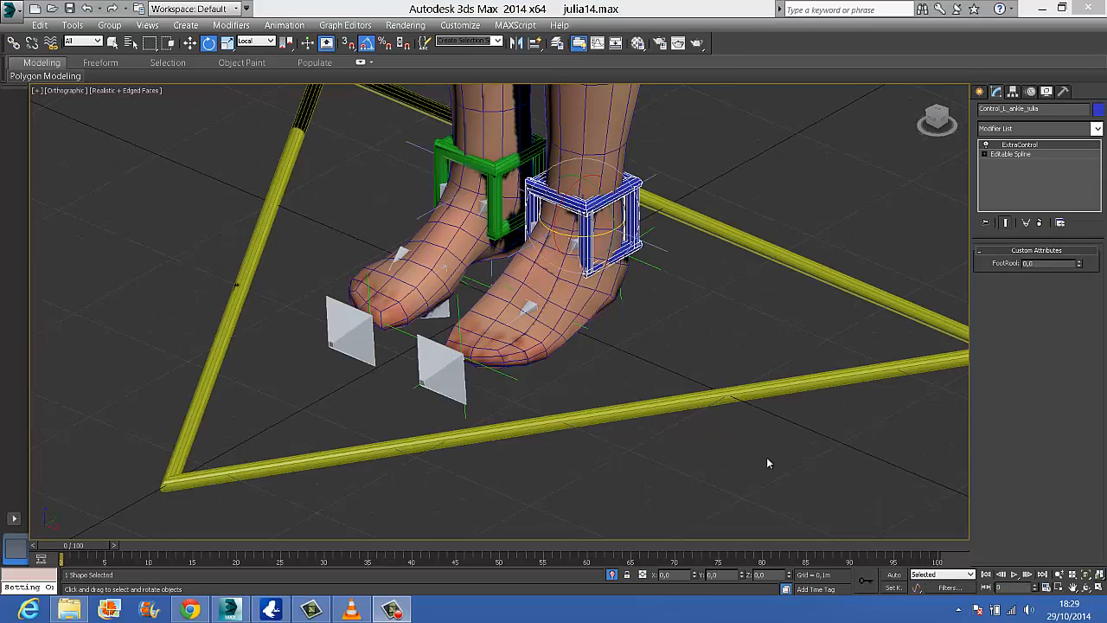
Select the heel, foot and toe point helpers of both feet together
{"action": "left_click", "coordinate": [655, 267]}
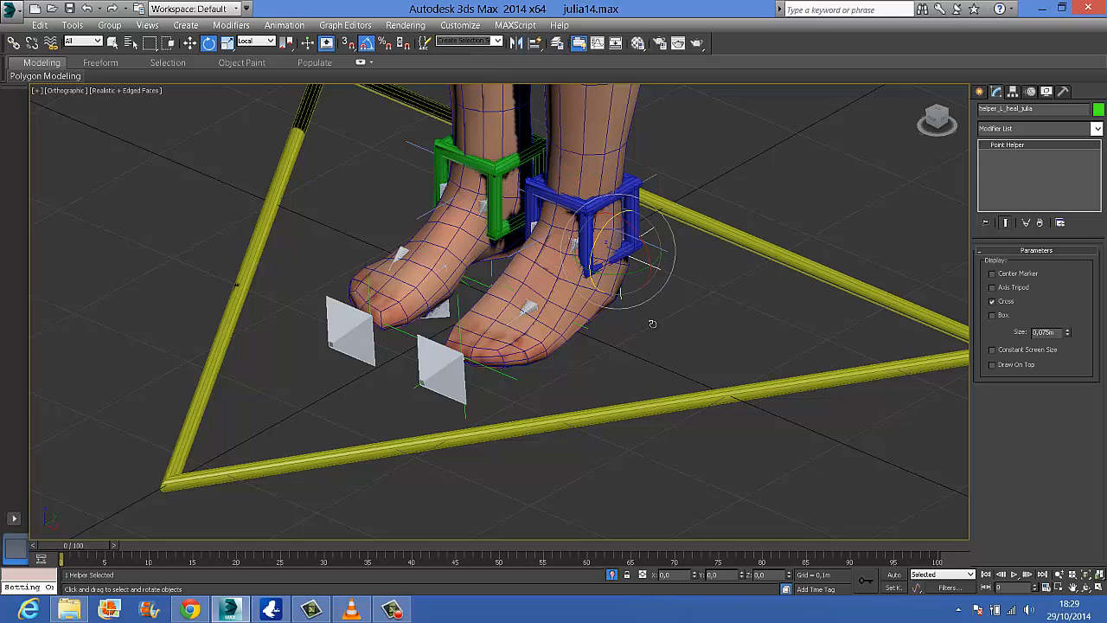
{"action": "middle_click_drag", "start_coordinate": [608, 407], "coordinate": [517, 318], "text": "alt"}
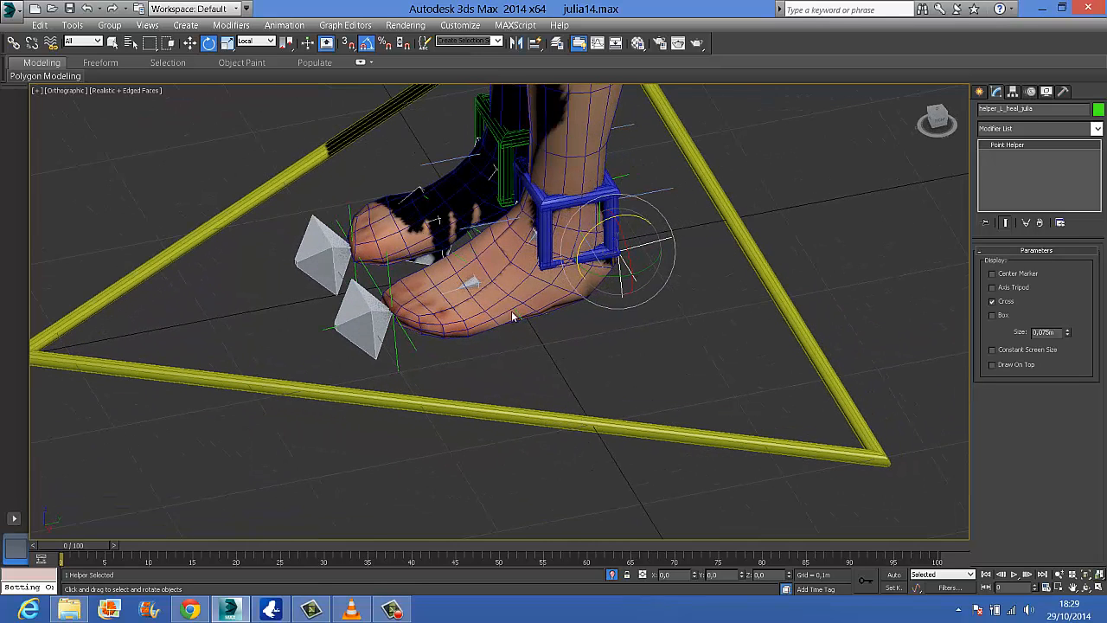
{"action": "left_click", "coordinate": [519, 315], "text": "ctrl"}
{"action": "left_click", "coordinate": [386, 276], "text": "ctrl"}
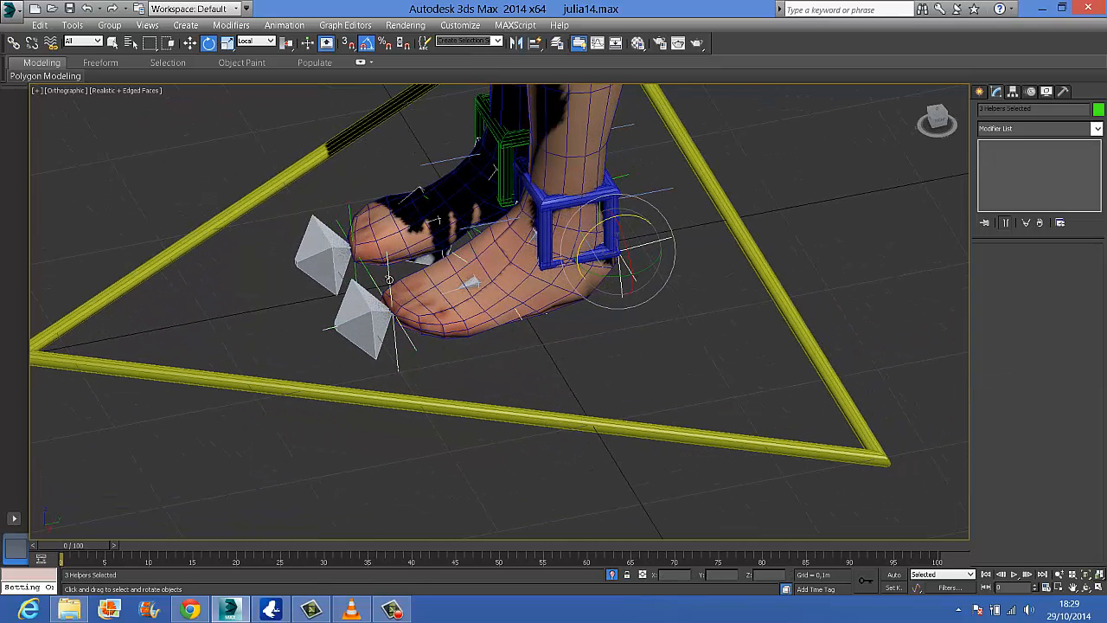
{"action": "left_click", "coordinate": [353, 228], "text": "ctrl"}
{"action": "middle_click_drag", "start_coordinate": [490, 283], "coordinate": [565, 306], "text": "alt"}
{"action": "left_click", "coordinate": [441, 243], "text": "ctrl"}
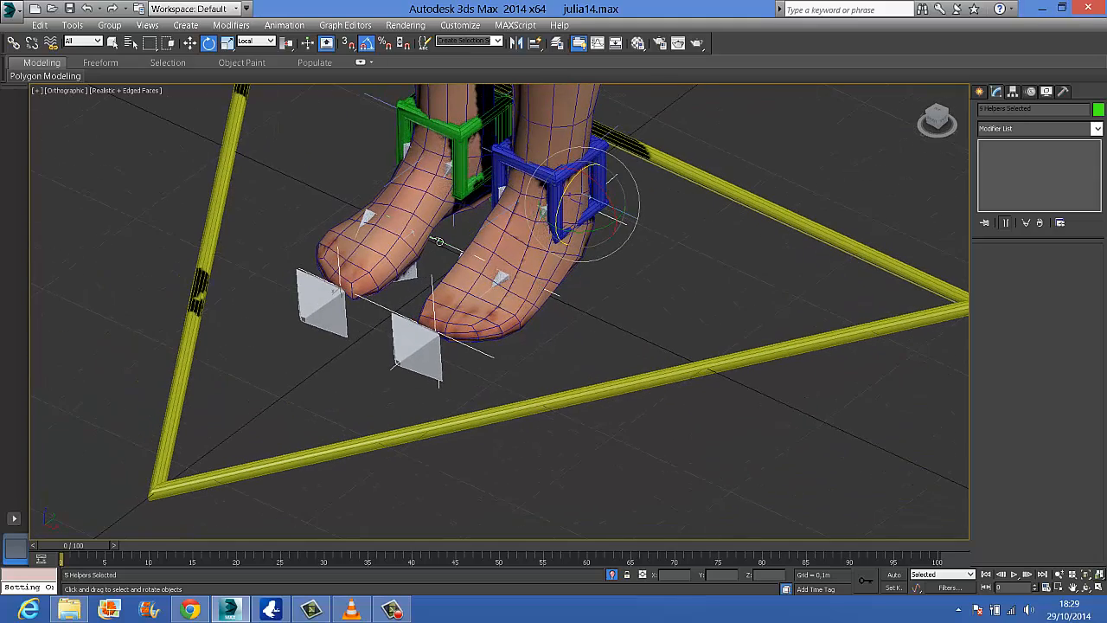
{"action": "middle_click_drag", "start_coordinate": [466, 294], "coordinate": [599, 300], "text": "alt"}
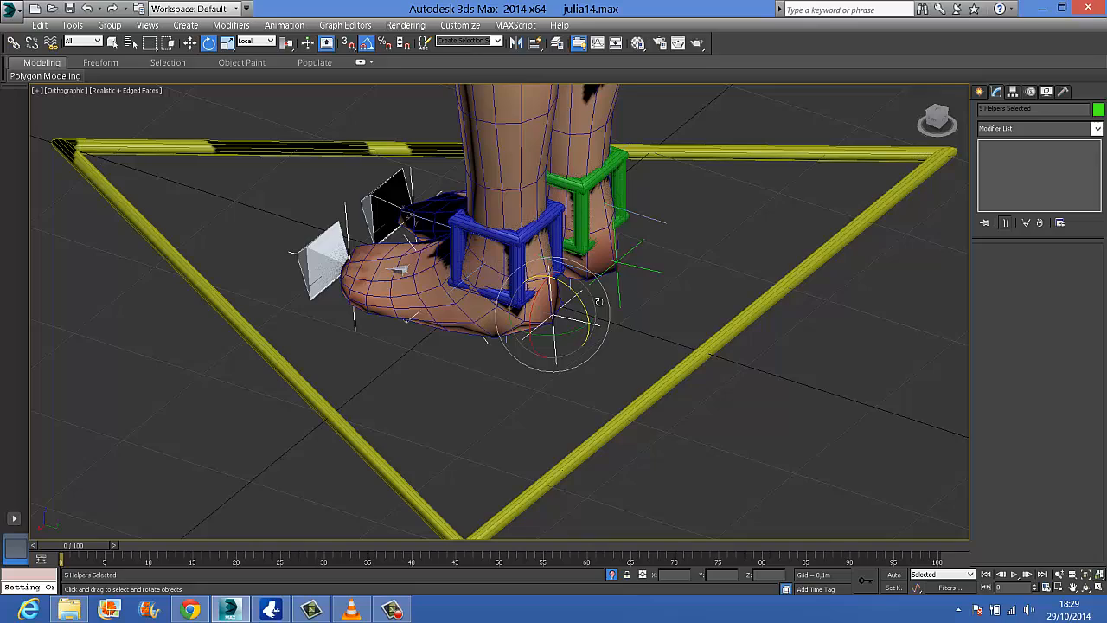
{"action": "left_click", "coordinate": [637, 269], "text": "ctrl"}
{"action": "middle_click_drag", "start_coordinate": [613, 373], "coordinate": [756, 352], "text": "alt"}
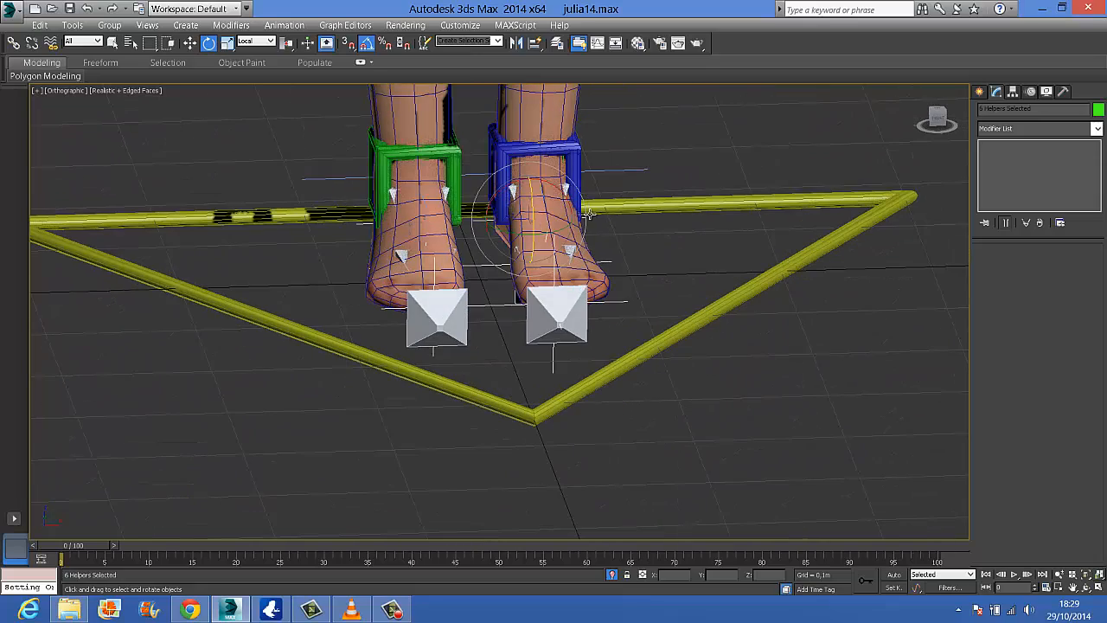
Add the helper at each ankle to the selected foot helpers and freeze the transforms of the whole selection
{"action": "key", "text": "F3"}
{"action": "left_click", "coordinate": [549, 144], "text": "ctrl"}
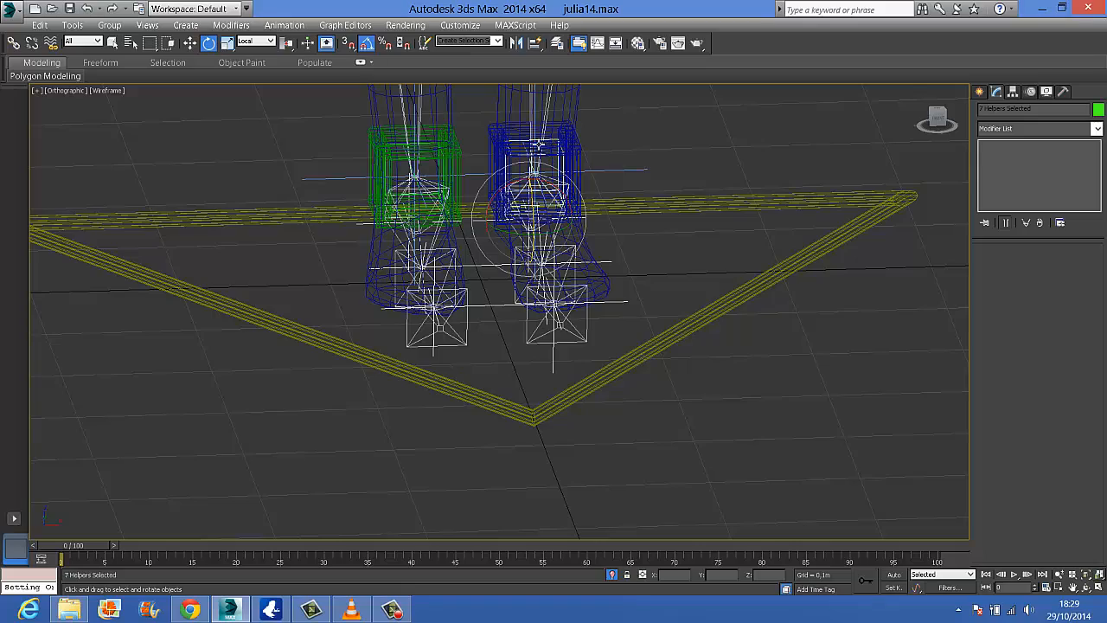
{"action": "left_click", "coordinate": [425, 143], "text": "ctrl"}
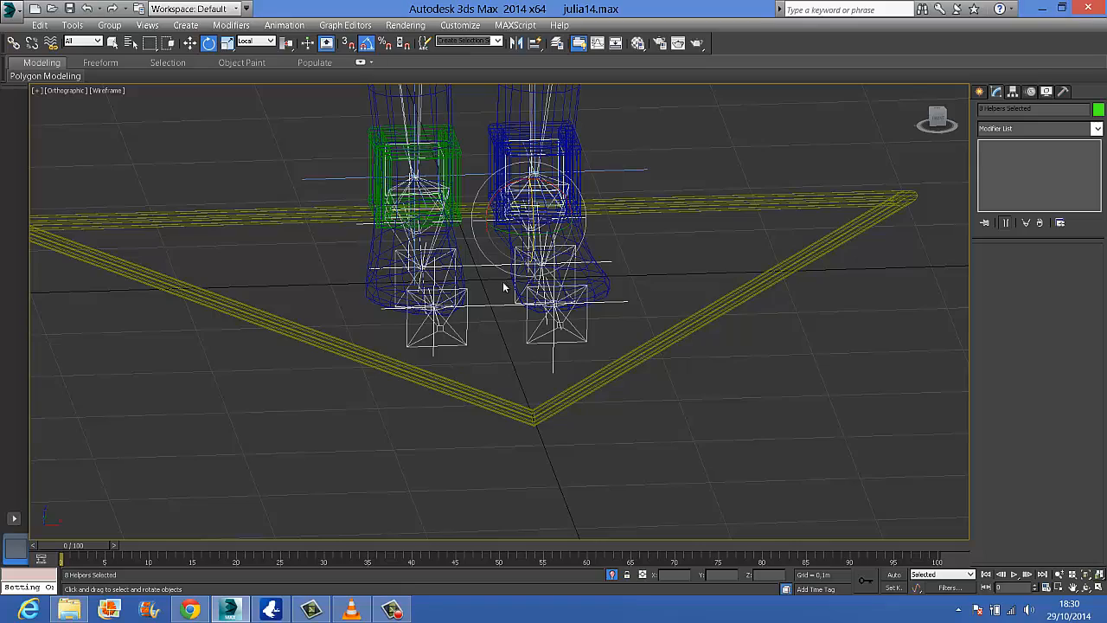
{"action": "middle_click_drag", "start_coordinate": [518, 294], "coordinate": [544, 181], "text": "alt"}
{"action": "right_click", "coordinate": [525, 172]}
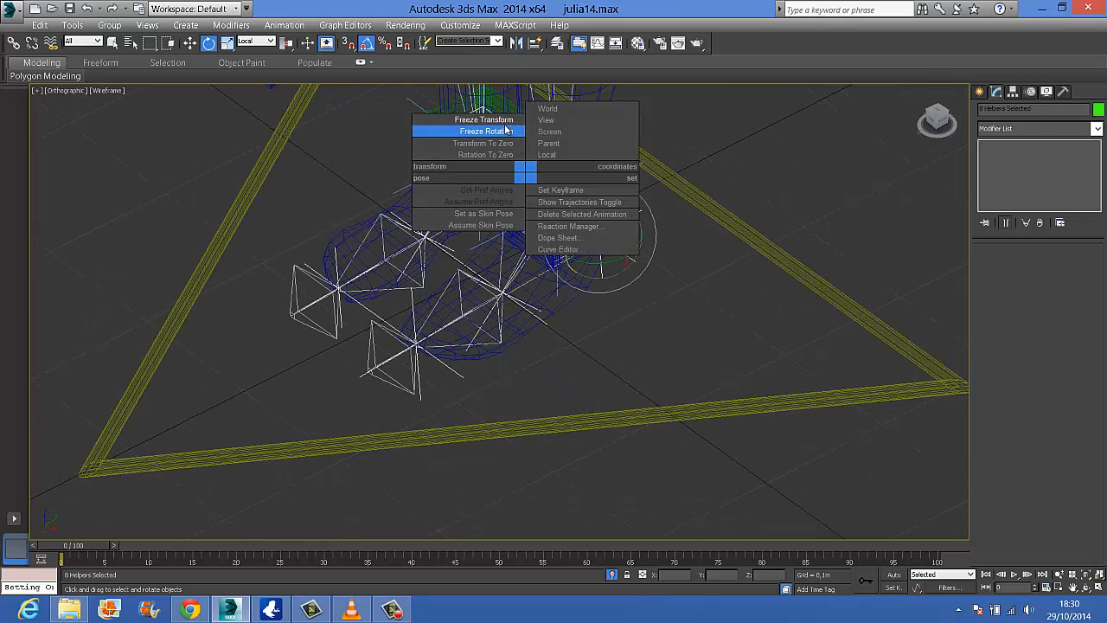
{"action": "left_click", "coordinate": [504, 119]}
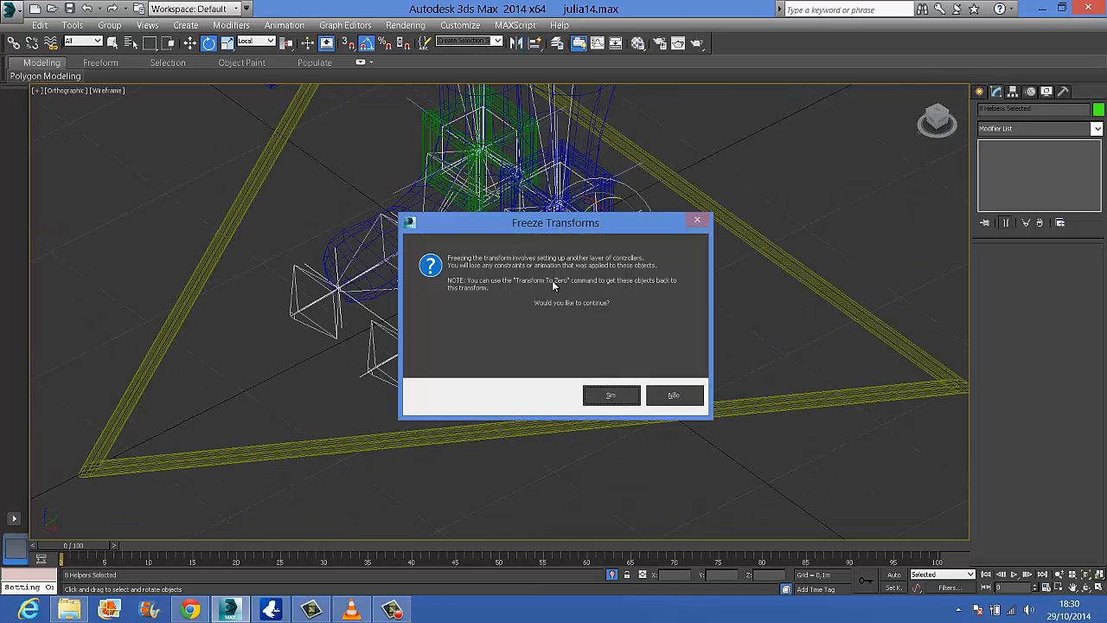
{"action": "left_click", "coordinate": [623, 397]}
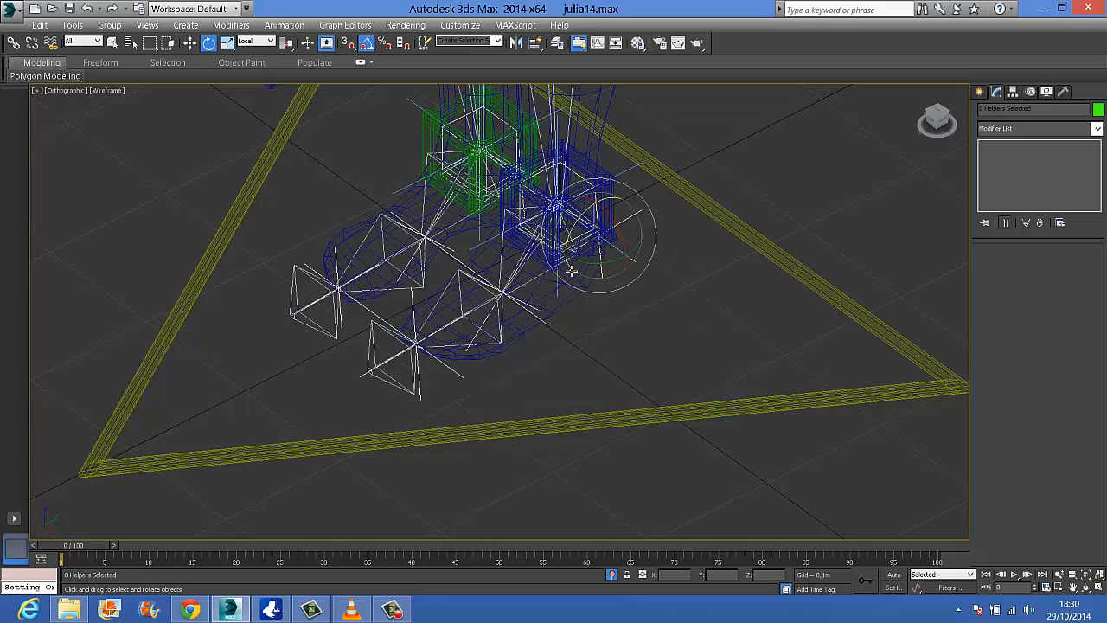
{"action": "mouse_move", "coordinate": [546, 339]}
{"action": "middle_mouse_down", "text": "alt"}
{"action": "mouse_move", "coordinate": [484, 323]}
{"action": "mouse_move", "coordinate": [533, 325]}
{"action": "middle_mouse_up", "text": "alt"}
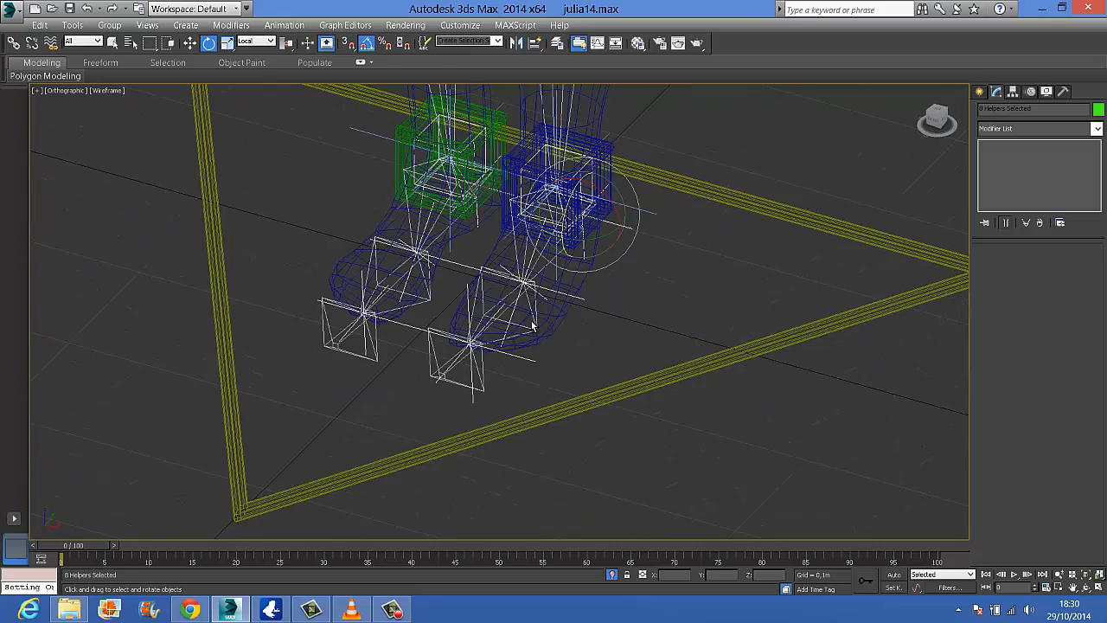
Restore the shaded display, select the left ankle control and open the Reaction Manager beside the feet
{"action": "key", "text": "F3"}
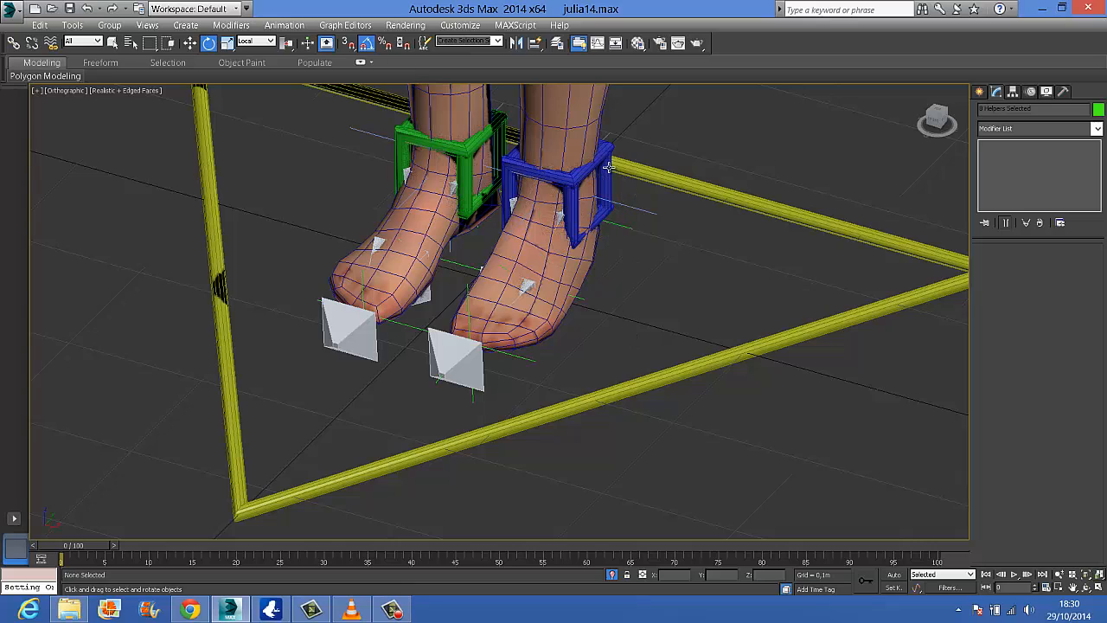
{"action": "left_click", "coordinate": [608, 167]}
{"action": "left_click", "coordinate": [594, 168]}
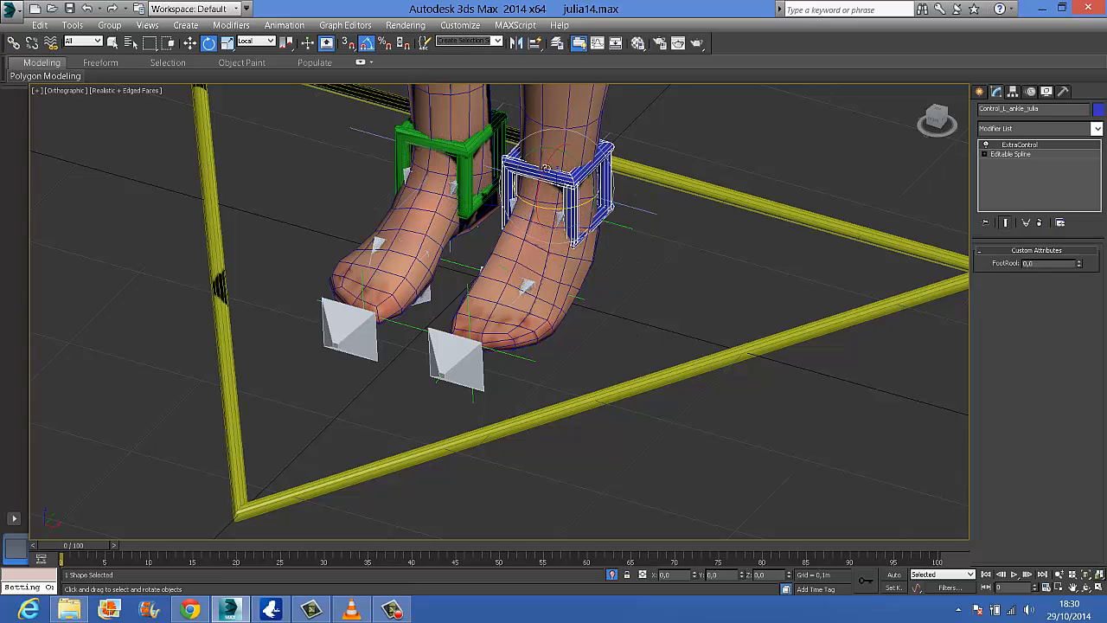
{"action": "left_click", "coordinate": [458, 147]}
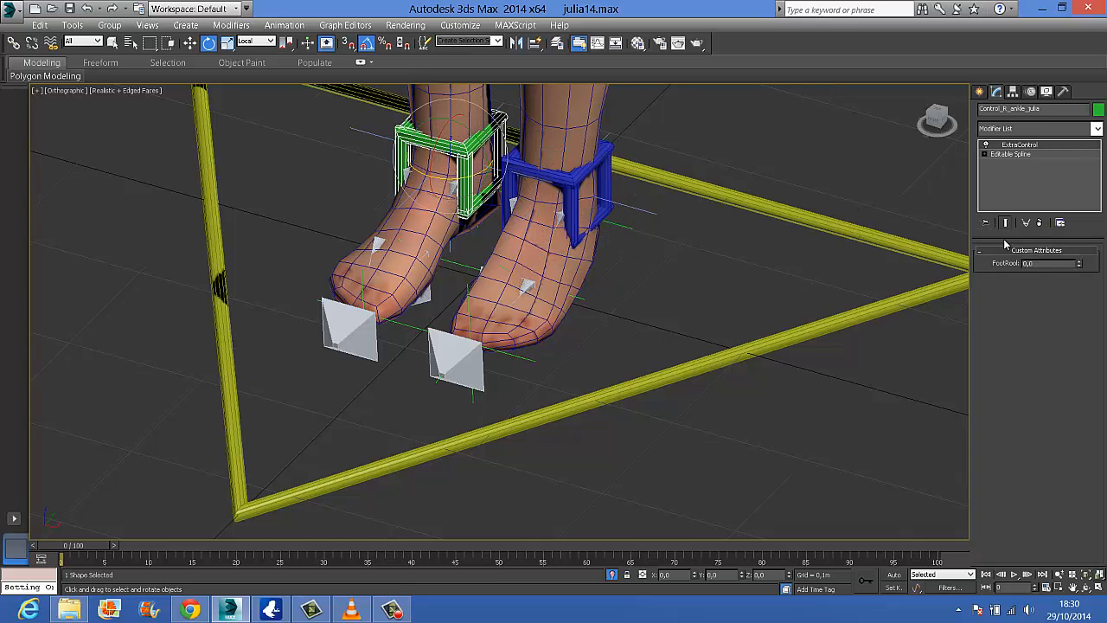
{"action": "left_click", "coordinate": [588, 173]}
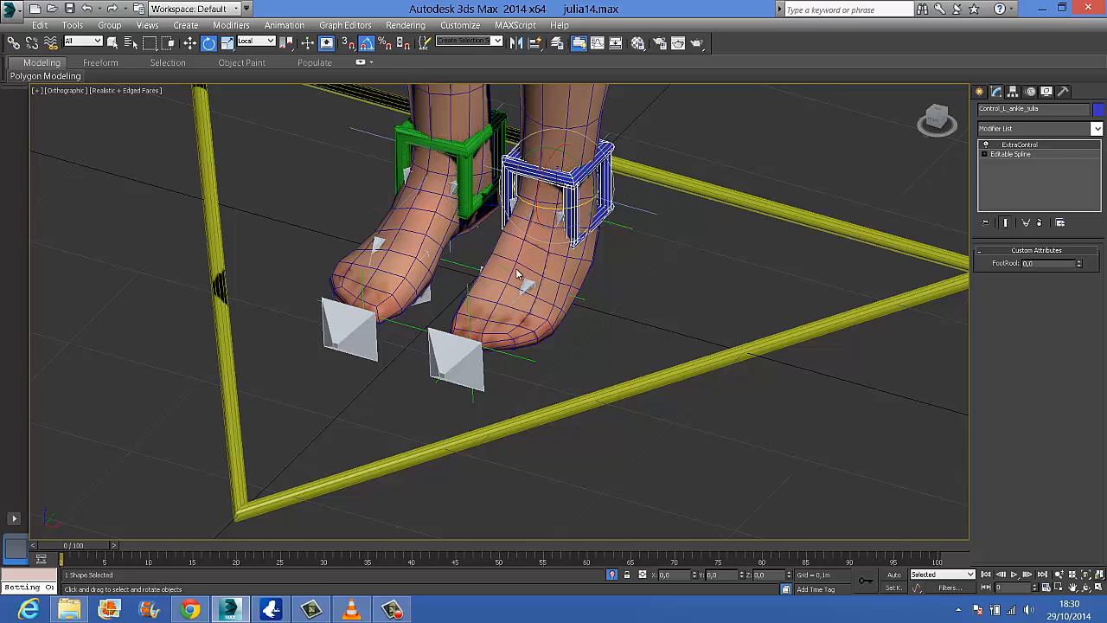
{"action": "left_click", "coordinate": [284, 25]}
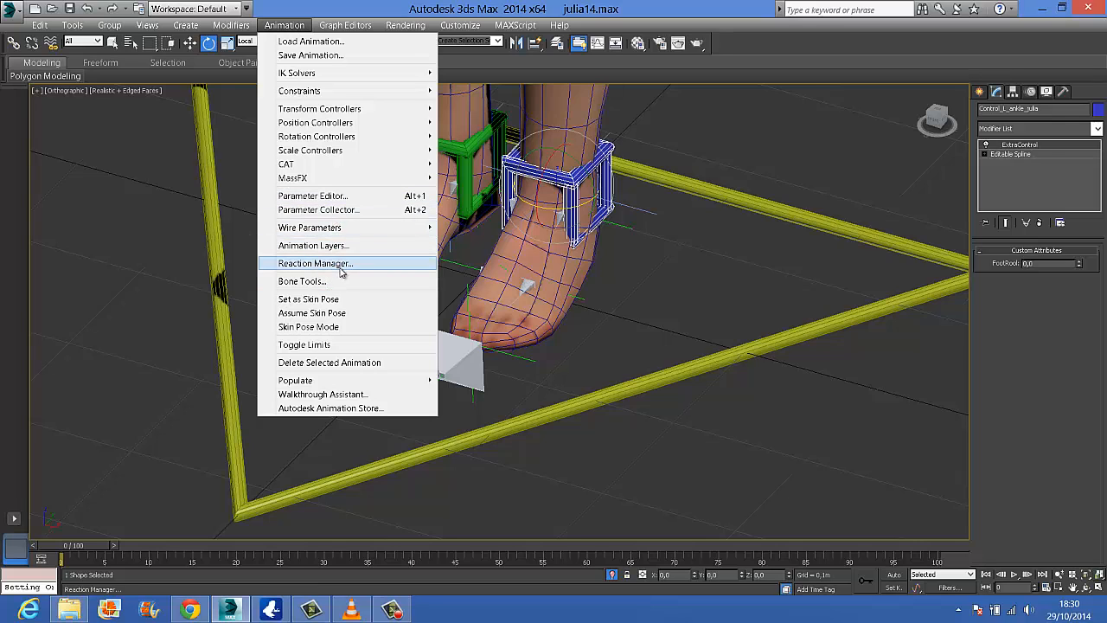
{"action": "left_click", "coordinate": [340, 264]}
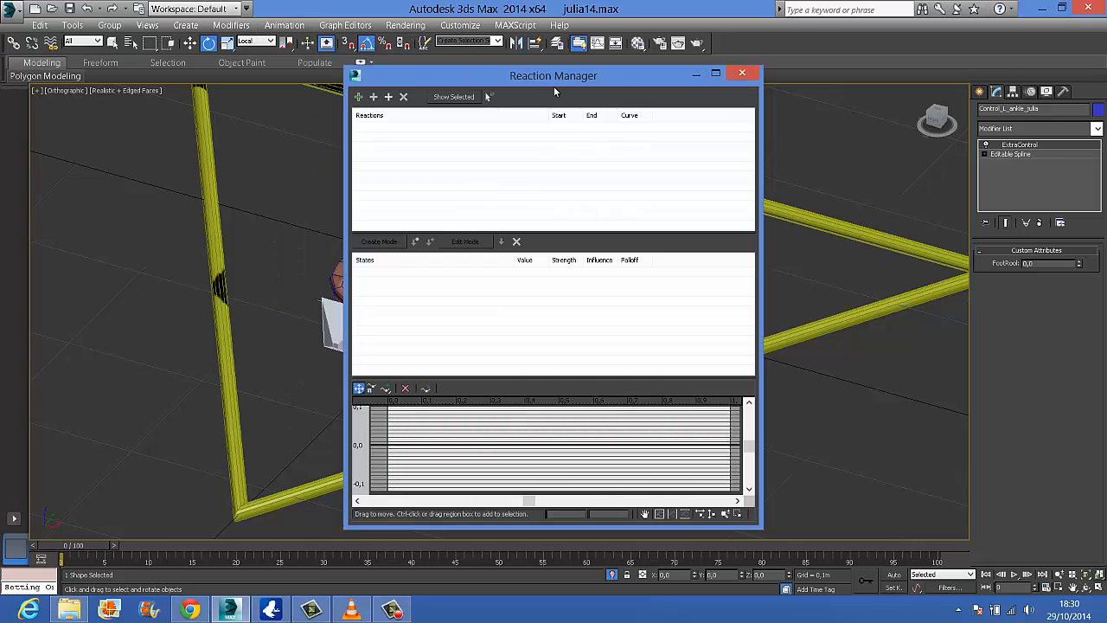
{"action": "left_click_drag", "start_coordinate": [554, 87], "coordinate": [229, 94]}
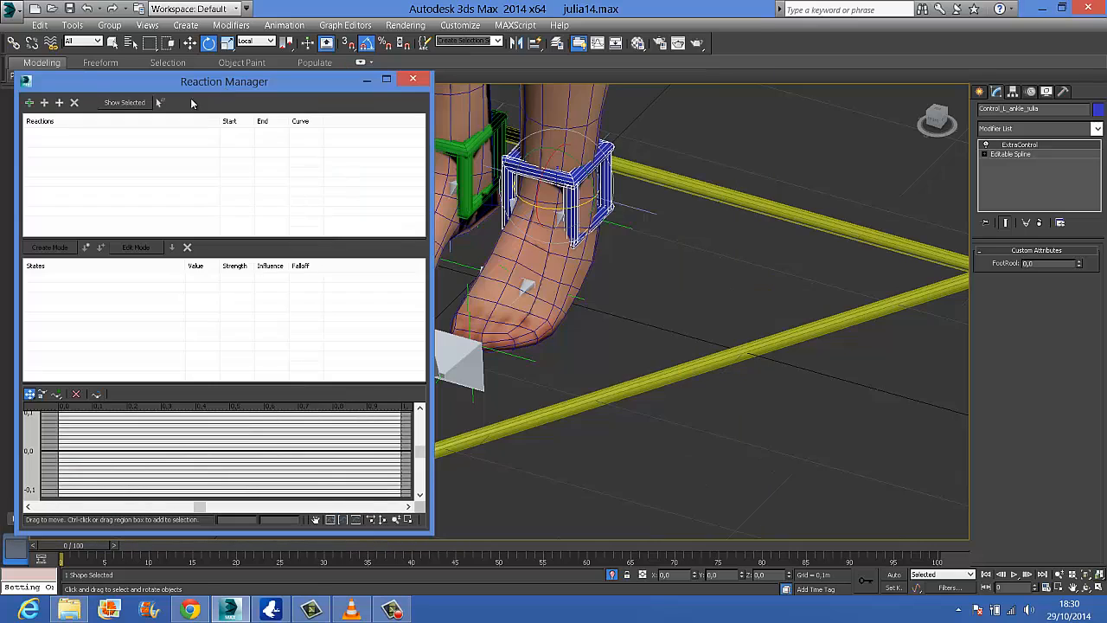
Add the FootRool custom attribute of the left ankle control as a master in the Reaction Manager
{"action": "left_click", "coordinate": [30, 103]}
{"action": "left_click", "coordinate": [31, 103]}
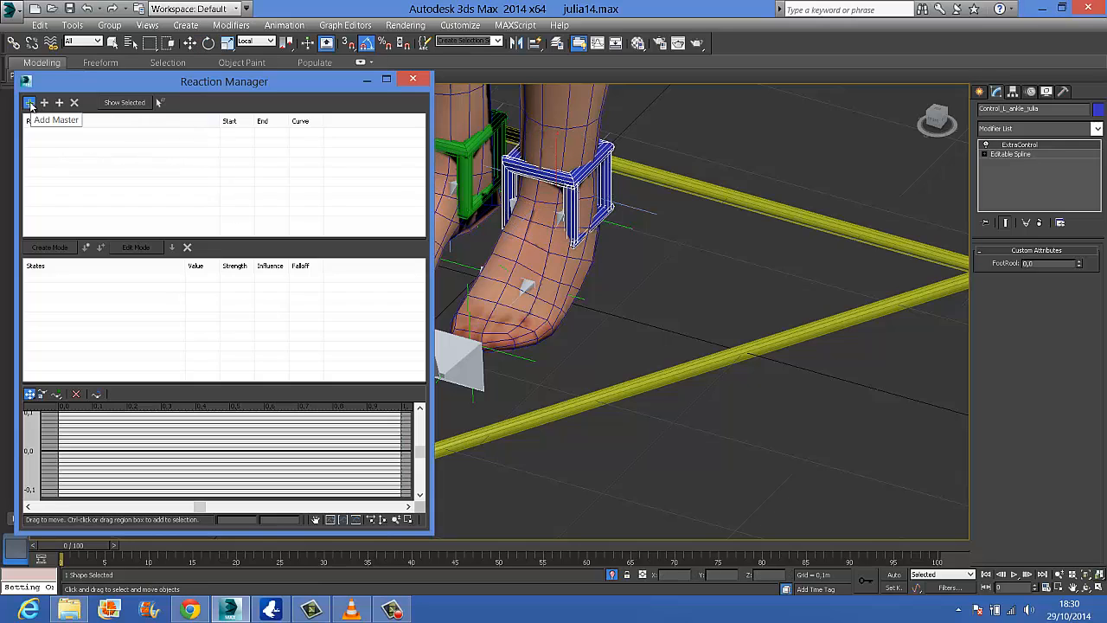
{"action": "left_click", "coordinate": [31, 103]}
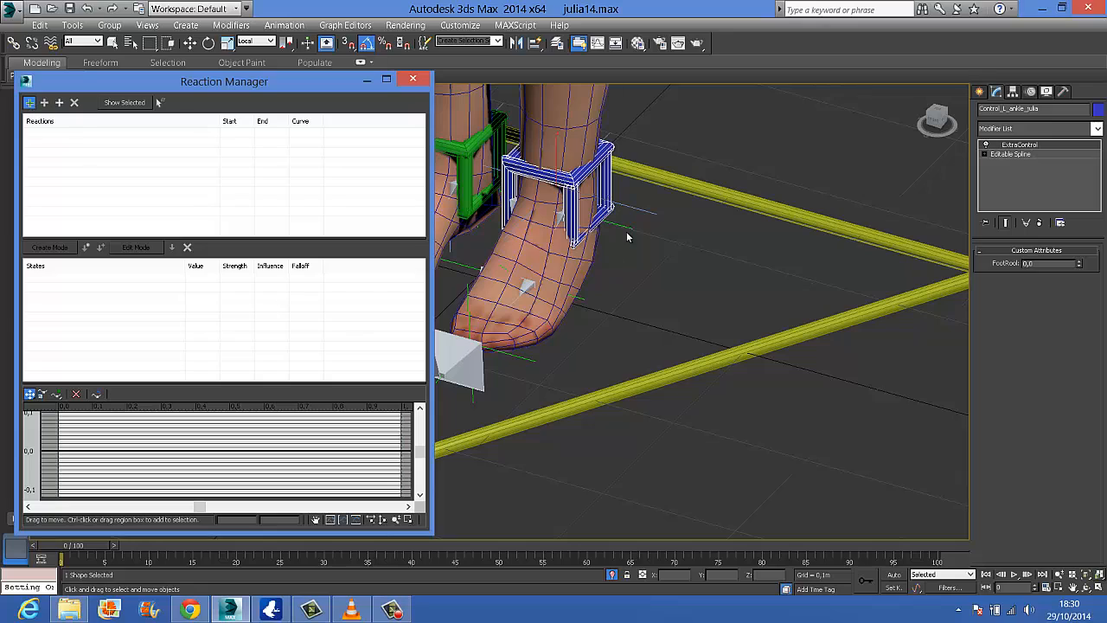
{"action": "left_click", "coordinate": [602, 180]}
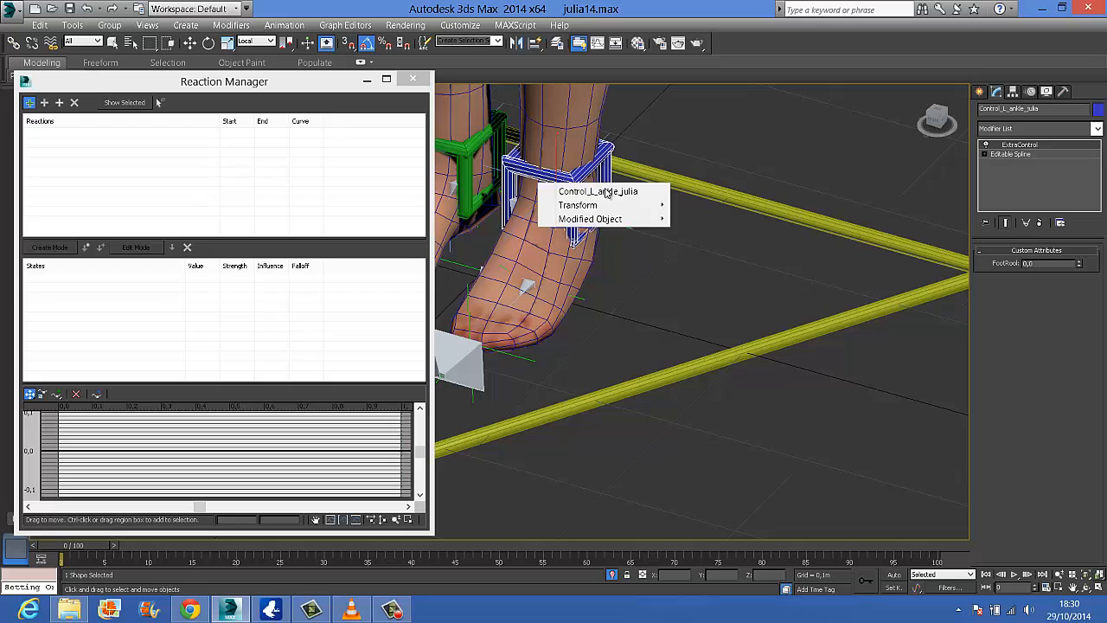
{"action": "mouse_move", "coordinate": [610, 219]}
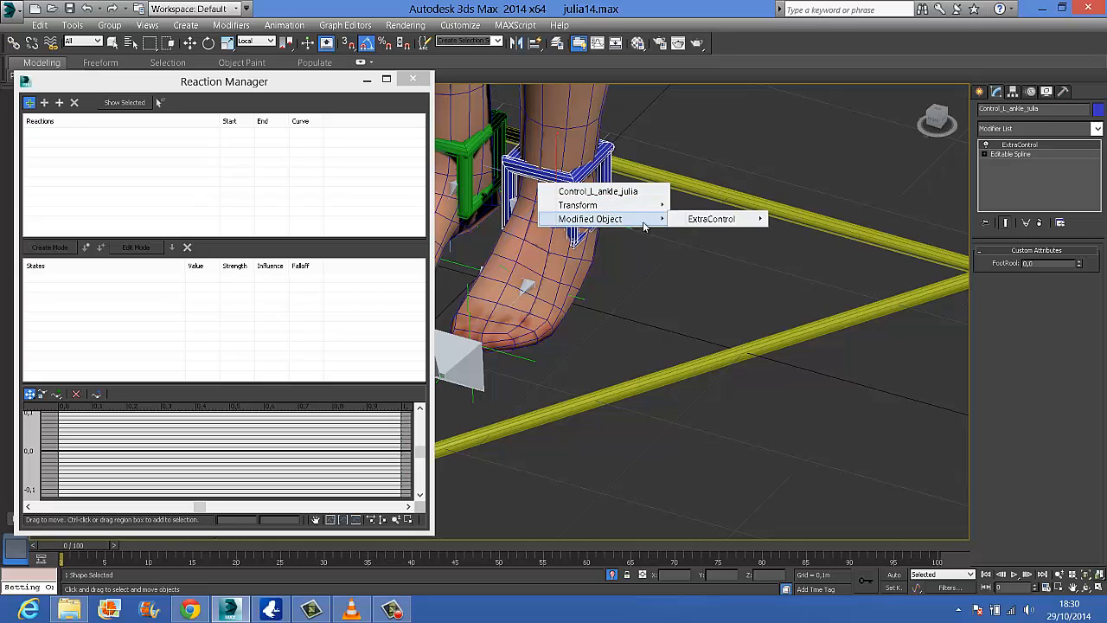
{"action": "mouse_move", "coordinate": [717, 222]}
{"action": "mouse_move", "coordinate": [792, 224]}
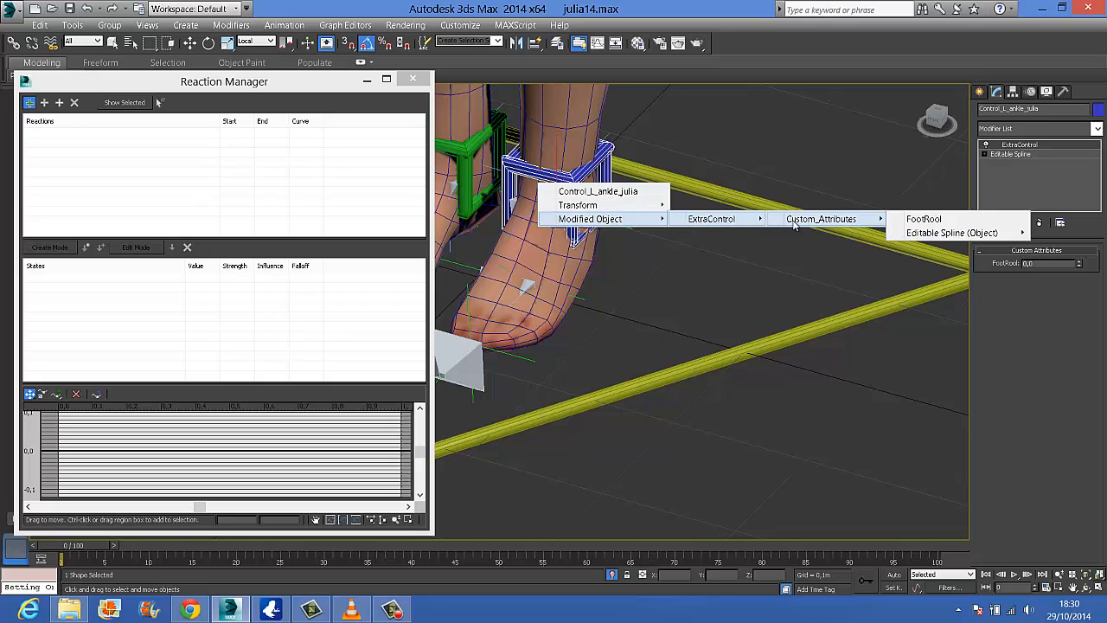
{"action": "left_click", "coordinate": [934, 219]}
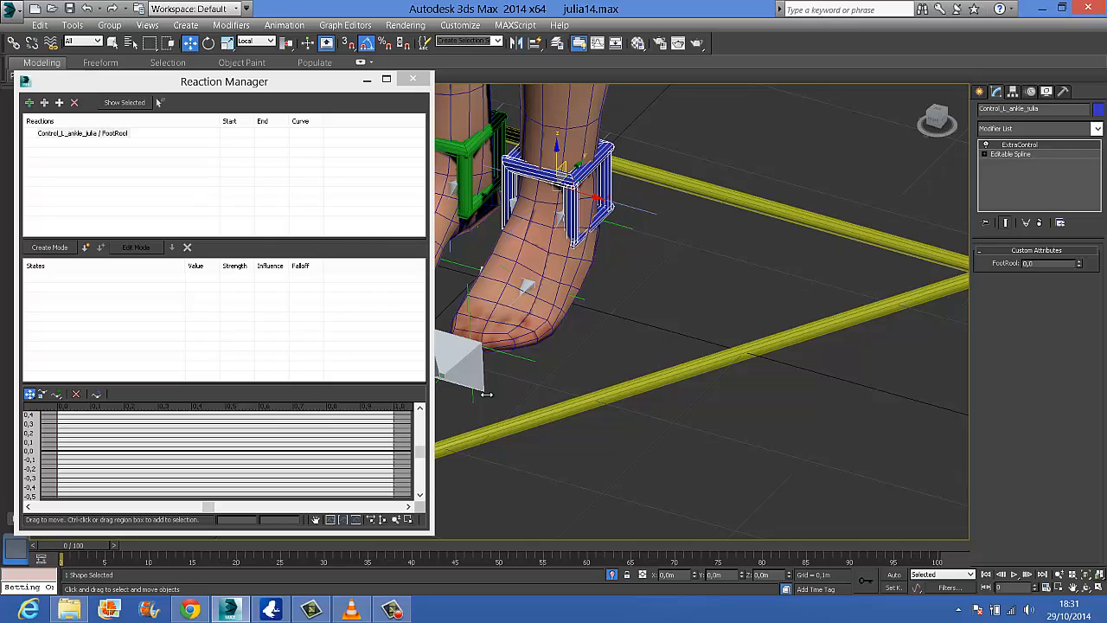
Try rotating the left toe helper to tilt the foot on its toes
{"action": "left_click", "coordinate": [519, 357]}
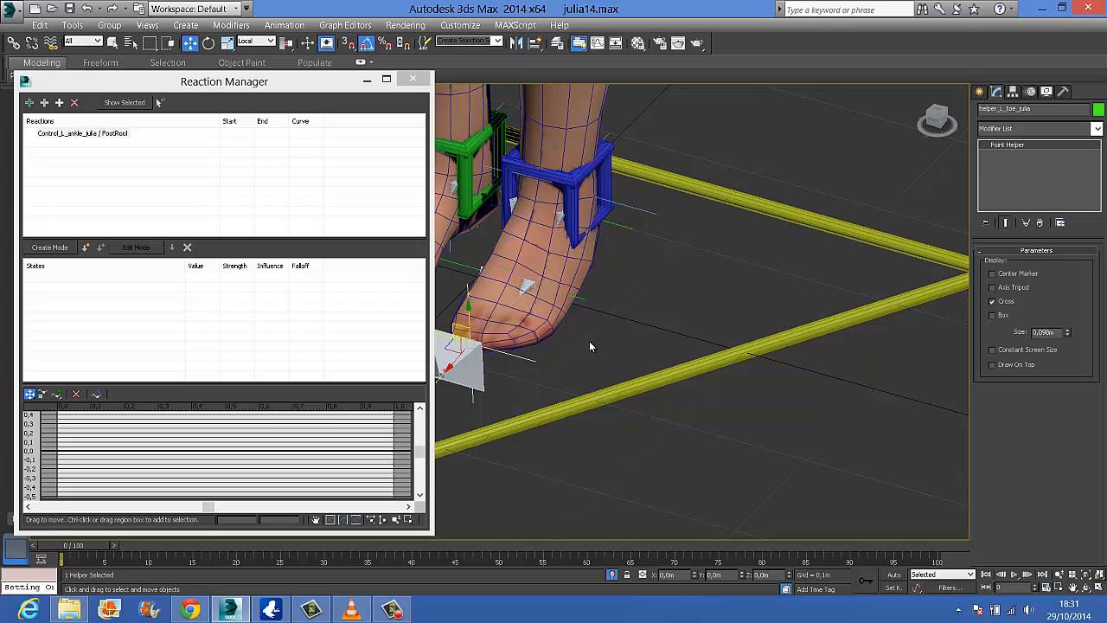
{"action": "middle_click_drag", "start_coordinate": [591, 342], "coordinate": [725, 349]}
{"action": "left_click", "coordinate": [686, 301]}
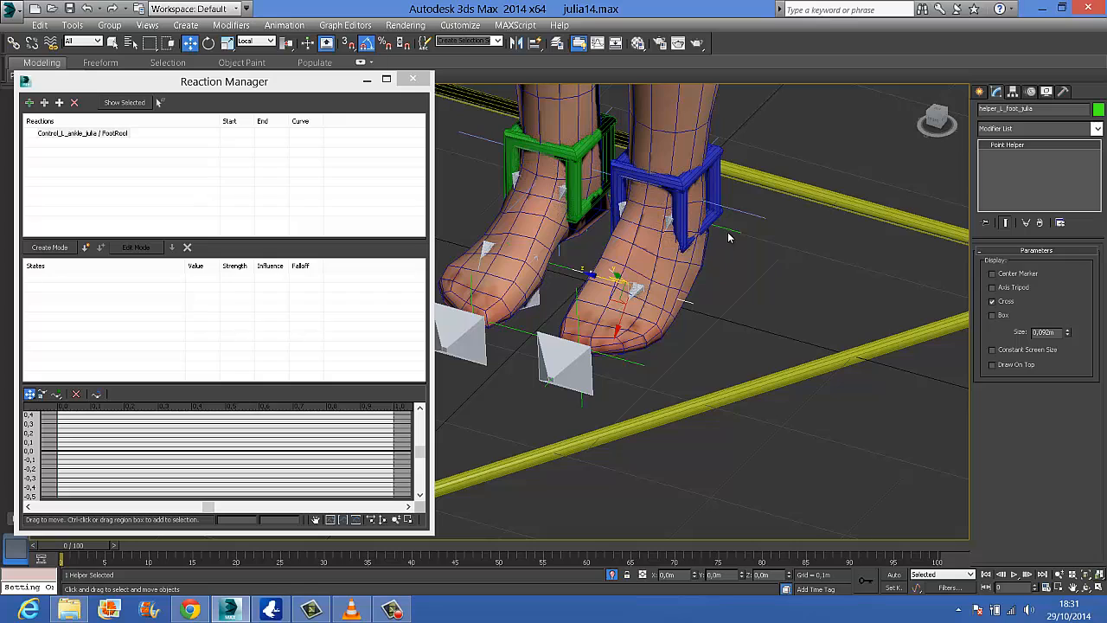
{"action": "left_click", "coordinate": [629, 364]}
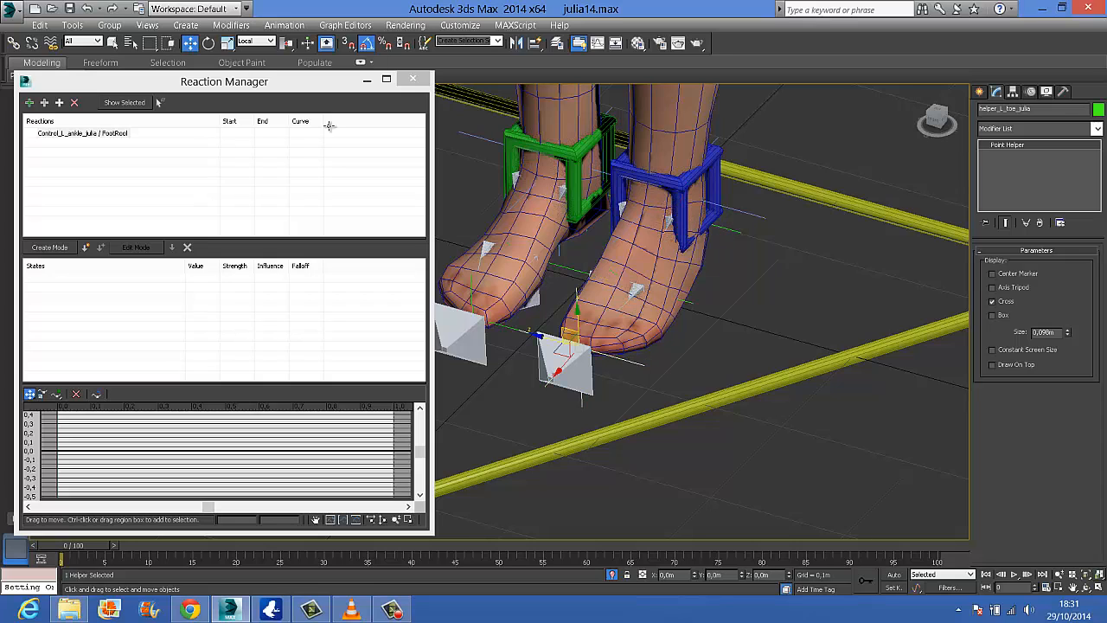
{"action": "left_click", "coordinate": [208, 42]}
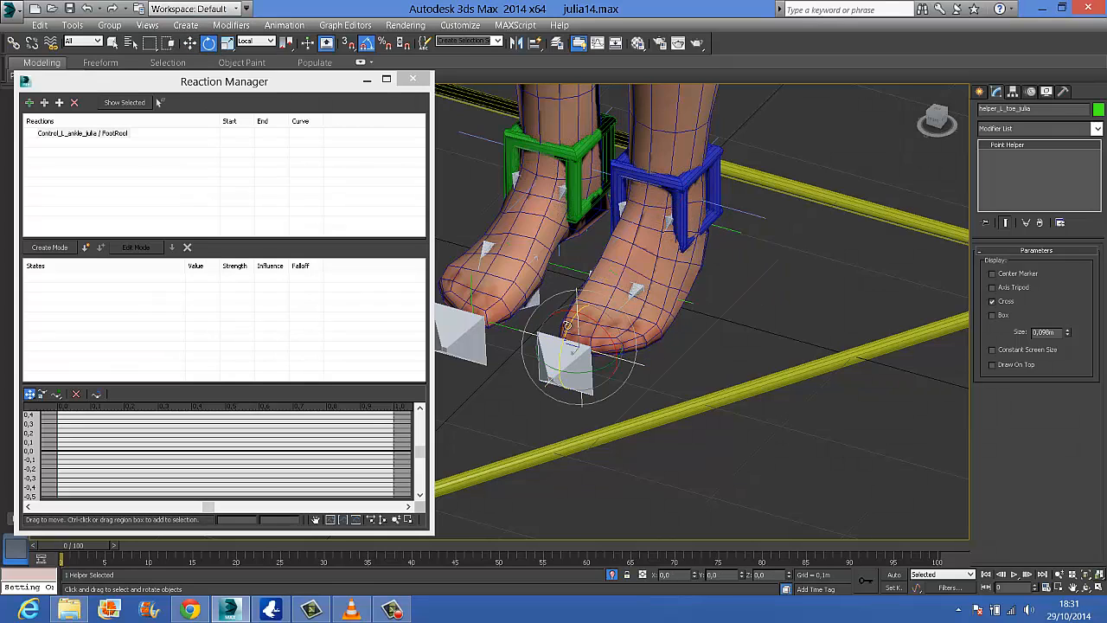
{"action": "mouse_move", "coordinate": [567, 324]}
{"action": "left_mouse_down"}
{"action": "mouse_move", "coordinate": [572, 298]}
{"action": "mouse_move", "coordinate": [568, 329]}
{"action": "left_mouse_up"}
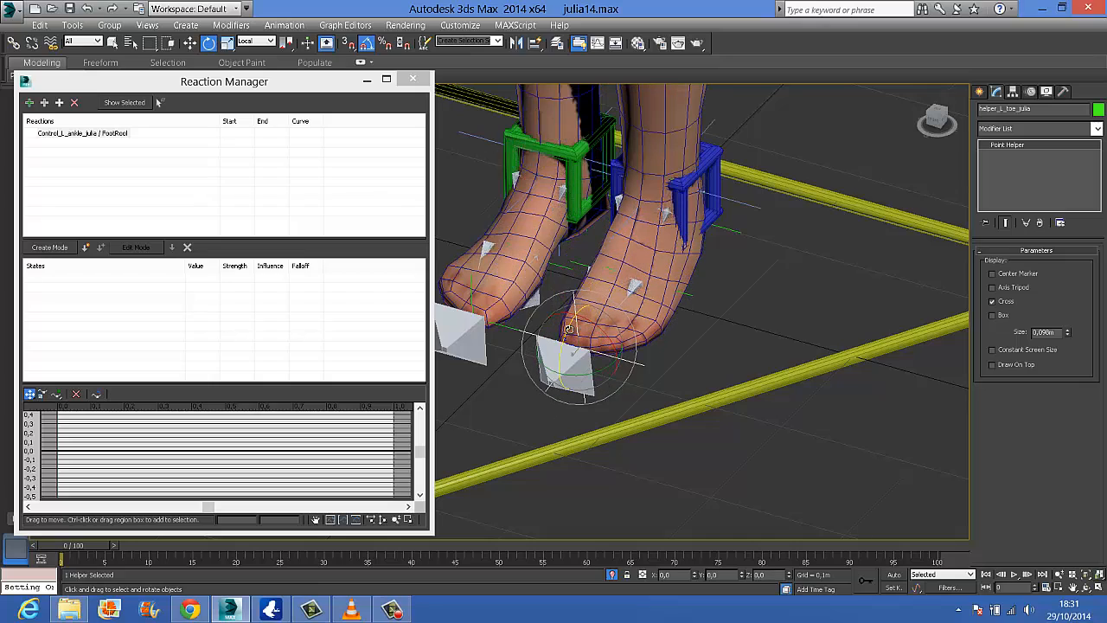
Try rotating the left foot helper and the left heel helper in turn
{"action": "middle_click_drag", "start_coordinate": [698, 327], "coordinate": [702, 353], "text": "alt"}
{"action": "left_click", "coordinate": [703, 353]}
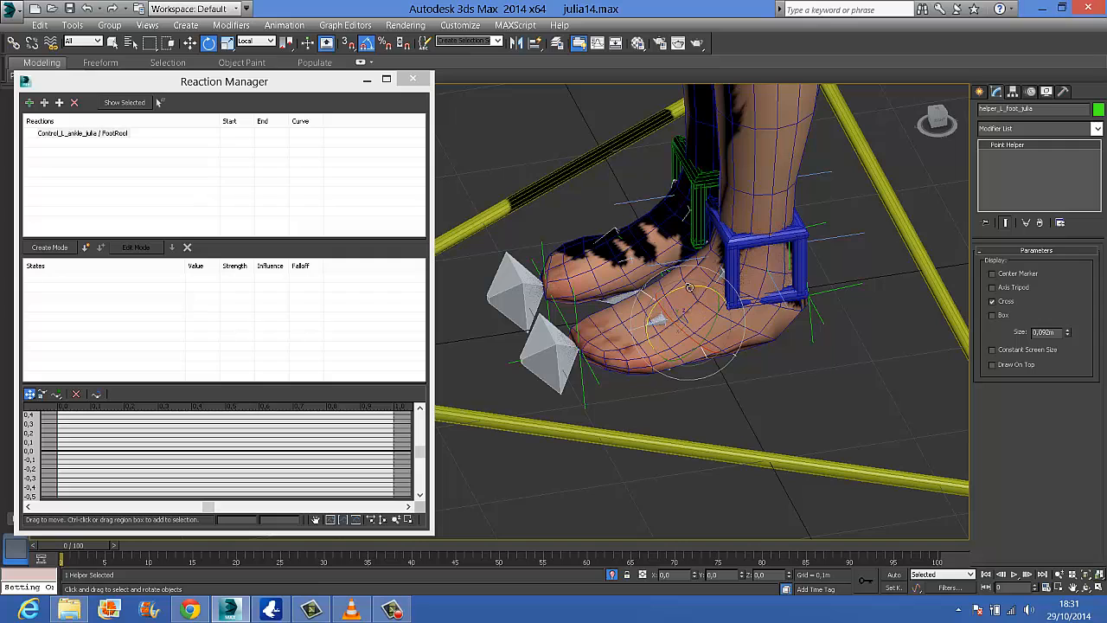
{"action": "left_click_drag", "start_coordinate": [689, 287], "coordinate": [669, 290]}
{"action": "key", "text": "ctrl+z"}
{"action": "left_click", "coordinate": [806, 289]}
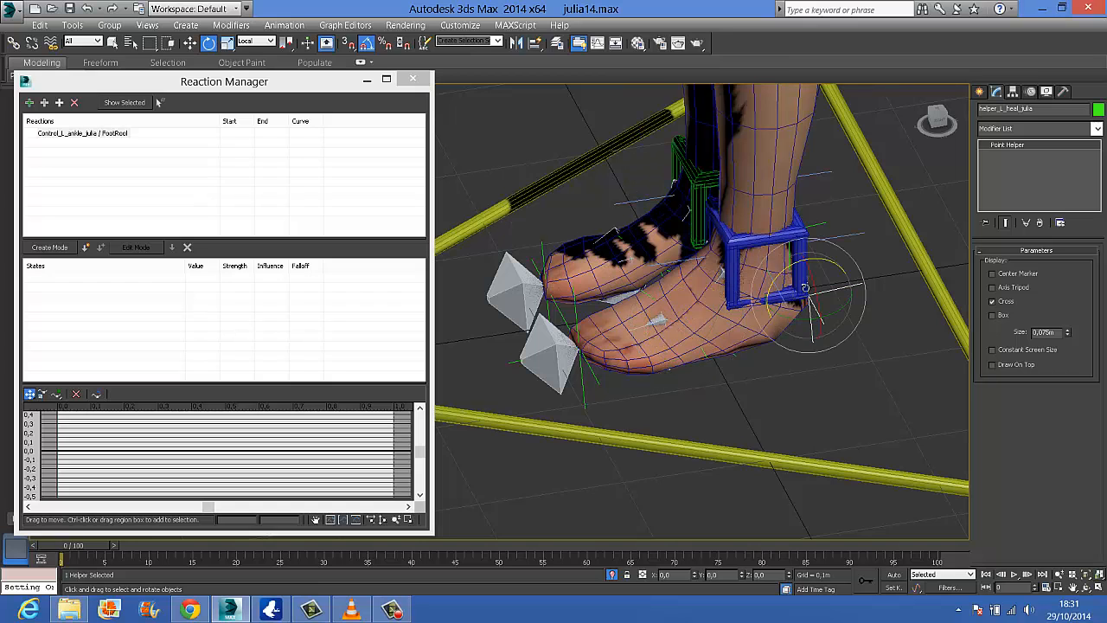
{"action": "mouse_move", "coordinate": [791, 269]}
{"action": "left_mouse_down"}
{"action": "mouse_move", "coordinate": [828, 239]}
{"action": "mouse_move", "coordinate": [792, 268]}
{"action": "left_mouse_up"}
Add the left toe helper's Zero Euler XYZ Z Rotation as a slave of the left FootRool master
{"action": "left_click", "coordinate": [576, 307]}
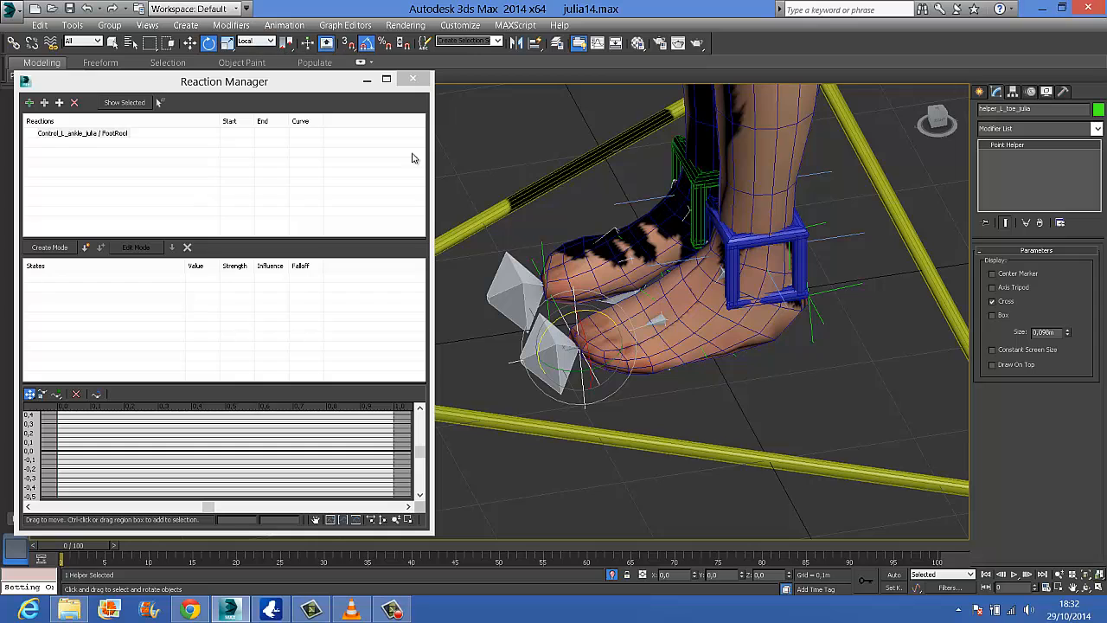
{"action": "left_click_drag", "start_coordinate": [599, 313], "coordinate": [596, 299]}
{"action": "right_click", "coordinate": [788, 575]}
{"action": "mouse_move", "coordinate": [591, 311]}
{"action": "left_mouse_down"}
{"action": "mouse_move", "coordinate": [595, 291]}
{"action": "mouse_move", "coordinate": [592, 309]}
{"action": "left_mouse_up"}
{"action": "left_click", "coordinate": [60, 103]}
{"action": "mouse_move", "coordinate": [62, 113]}
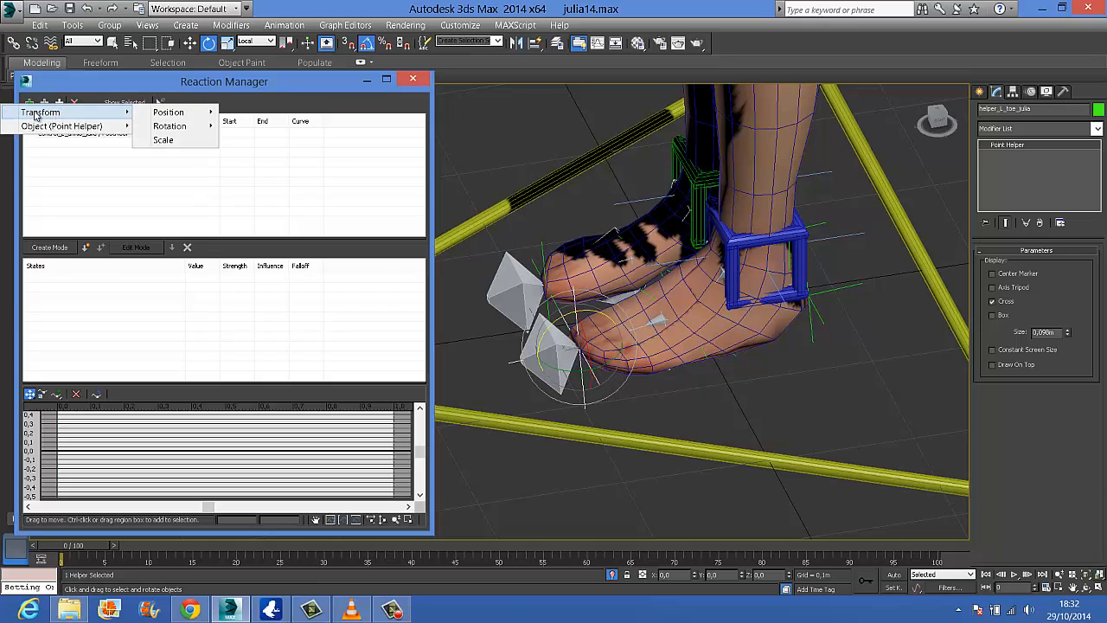
{"action": "mouse_move", "coordinate": [169, 129]}
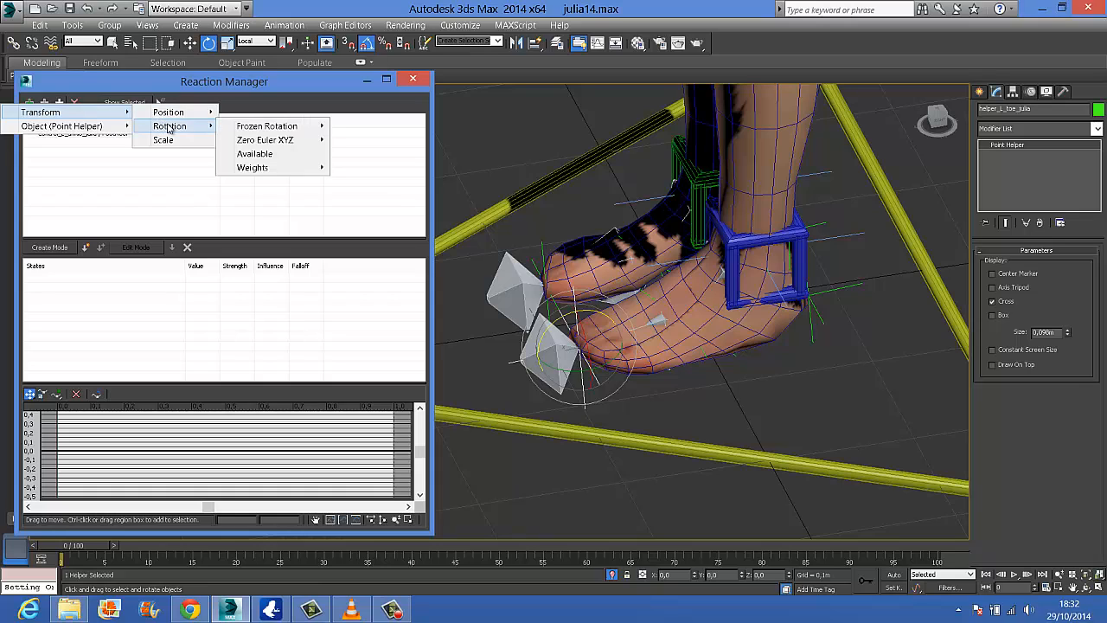
{"action": "mouse_move", "coordinate": [279, 144]}
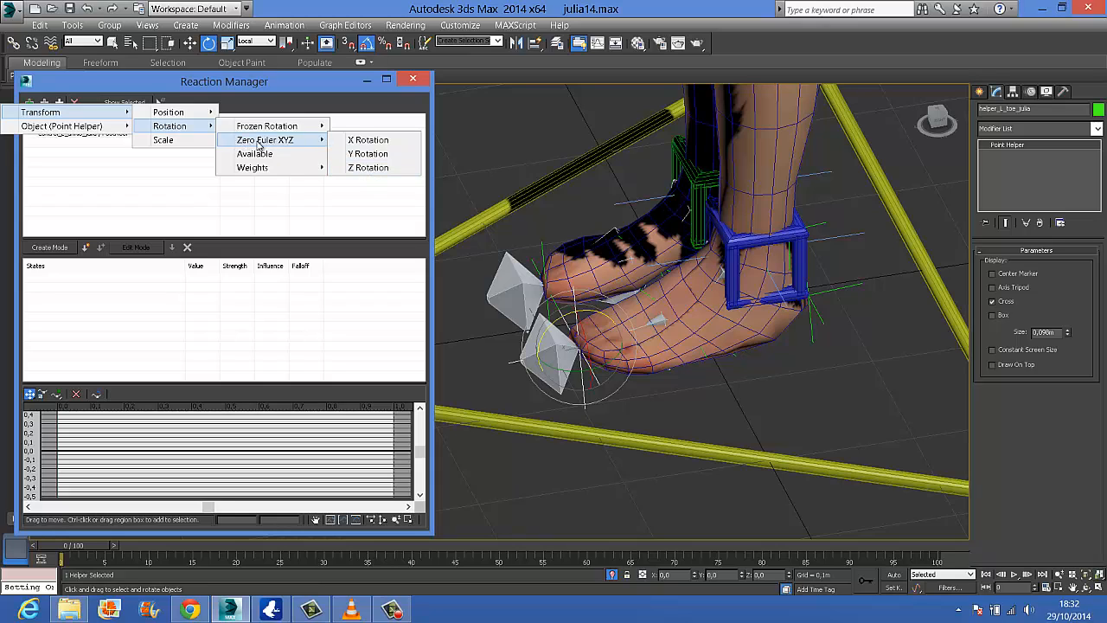
{"action": "left_click", "coordinate": [366, 168]}
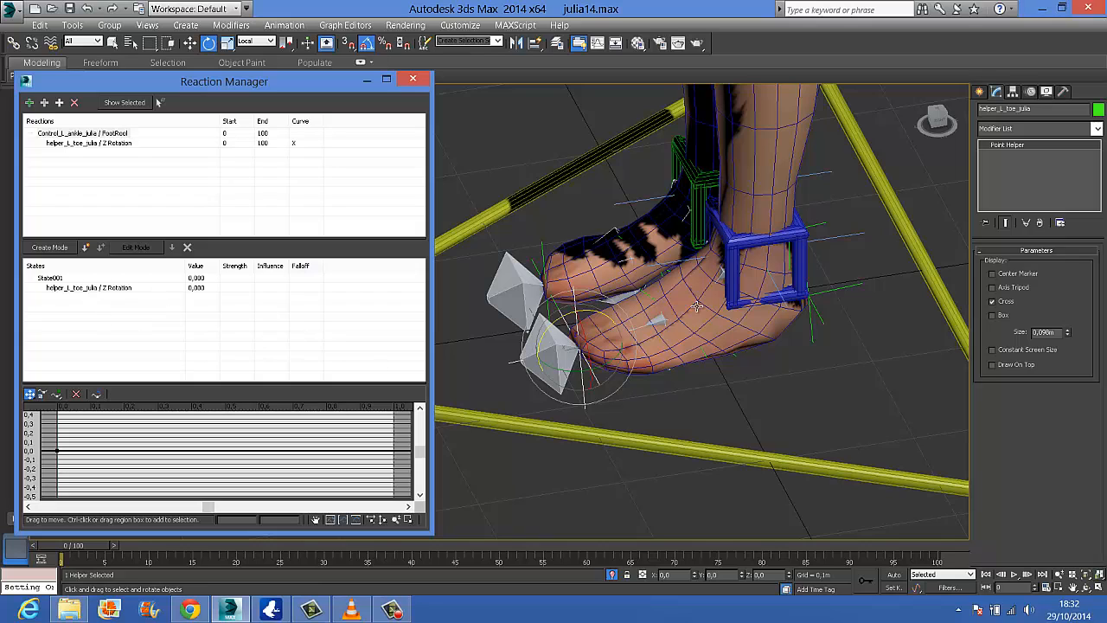
Add the left foot helper's Zero Euler XYZ Z Rotation as another slave of the left FootRool master
{"action": "left_click", "coordinate": [650, 298]}
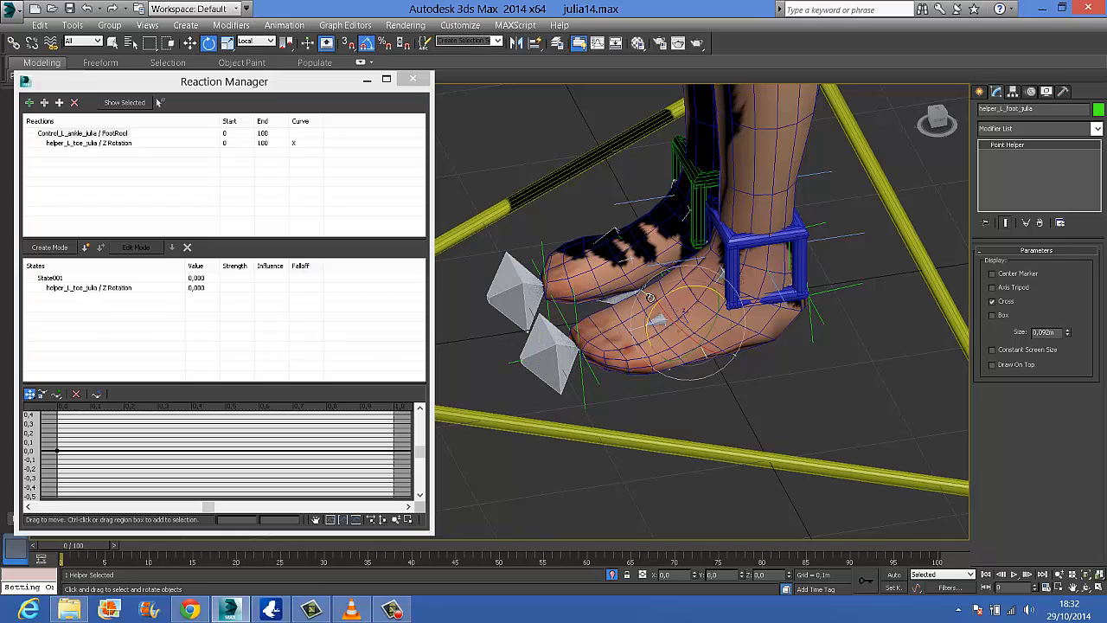
{"action": "left_click", "coordinate": [58, 102]}
{"action": "mouse_move", "coordinate": [76, 110]}
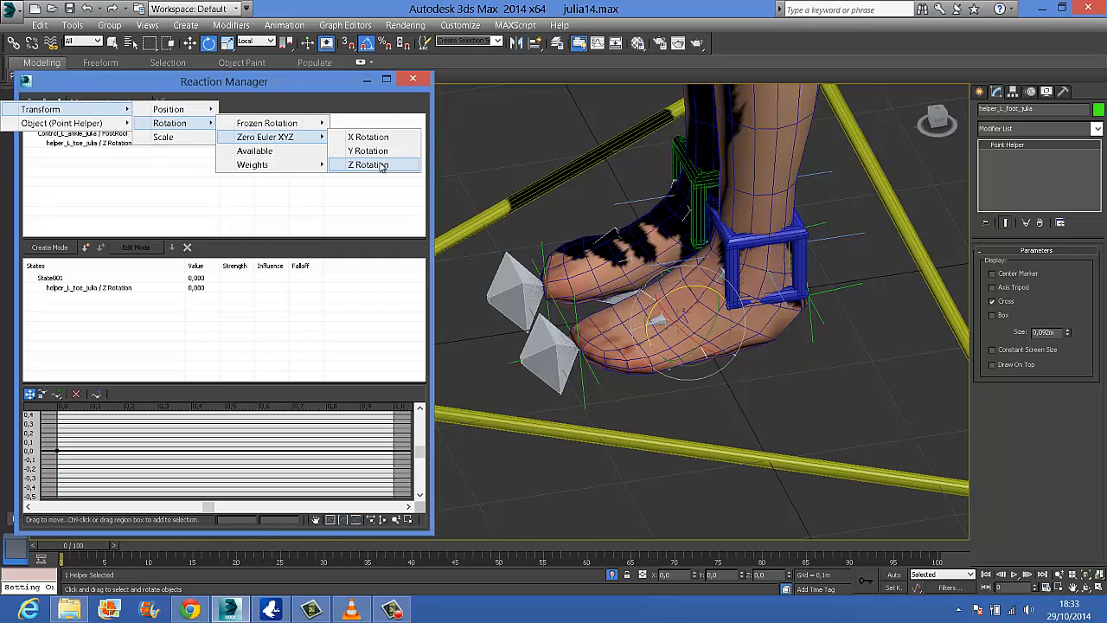
{"action": "left_click", "coordinate": [368, 165]}
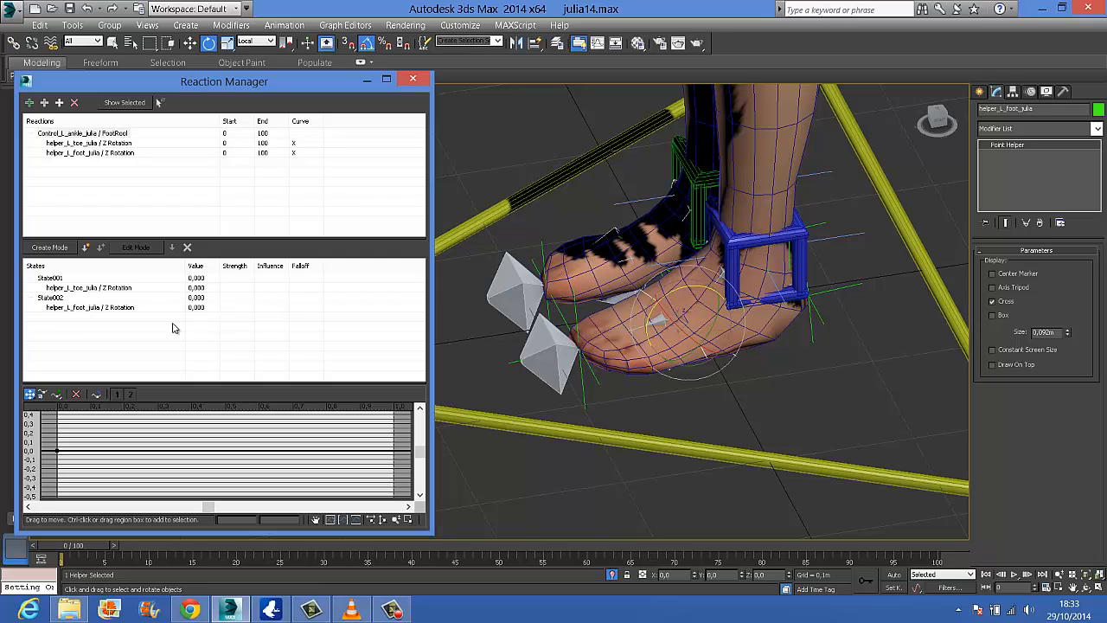
Add the left heel helper's Zero Euler XYZ Z Rotation as a third slave of the left FootRool master
{"action": "left_click", "coordinate": [821, 318]}
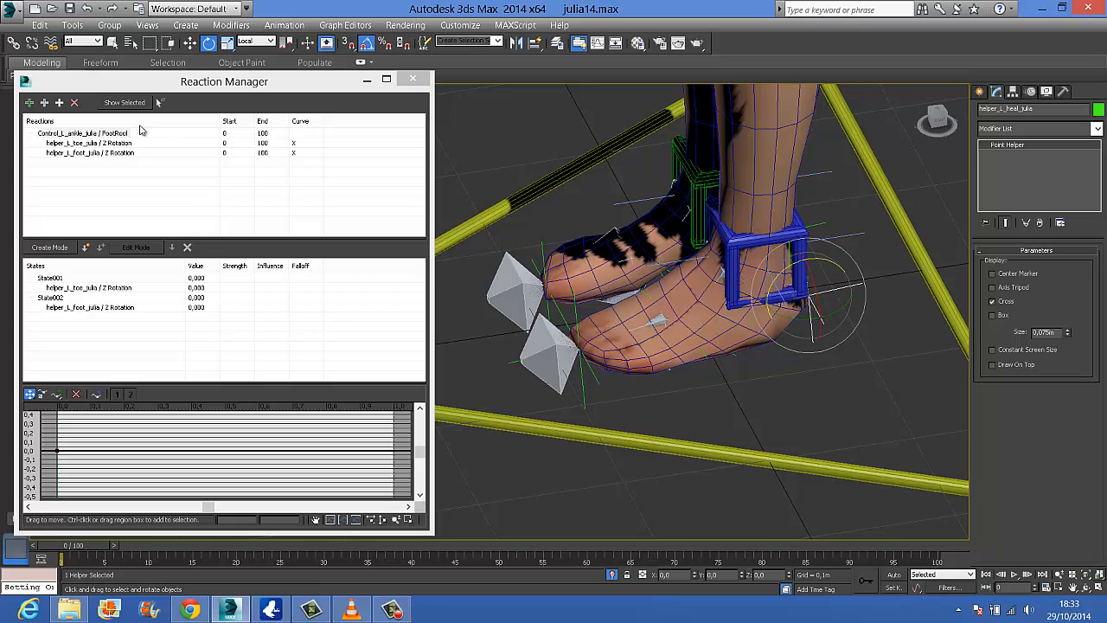
{"action": "left_click", "coordinate": [59, 103]}
{"action": "mouse_move", "coordinate": [74, 116]}
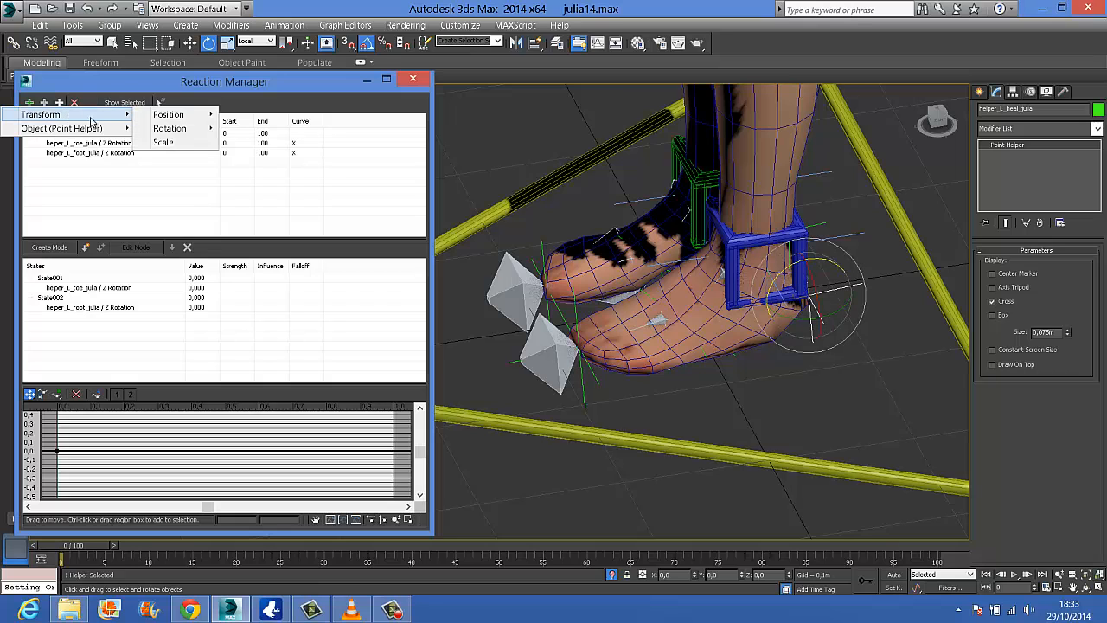
{"action": "mouse_move", "coordinate": [169, 128]}
{"action": "mouse_move", "coordinate": [314, 143]}
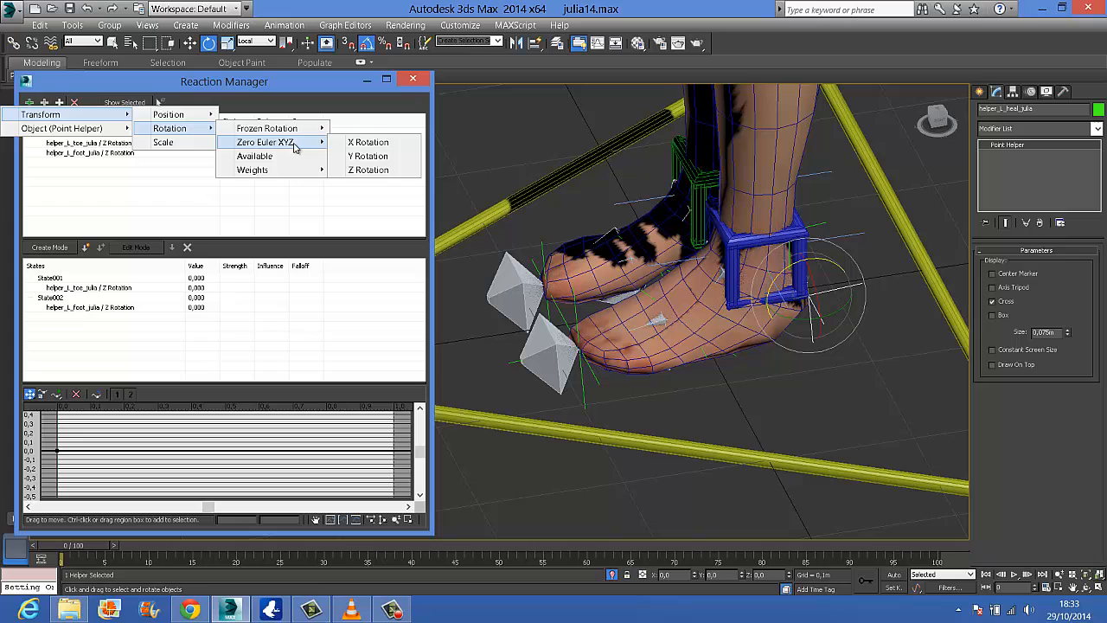
{"action": "left_click", "coordinate": [409, 170]}
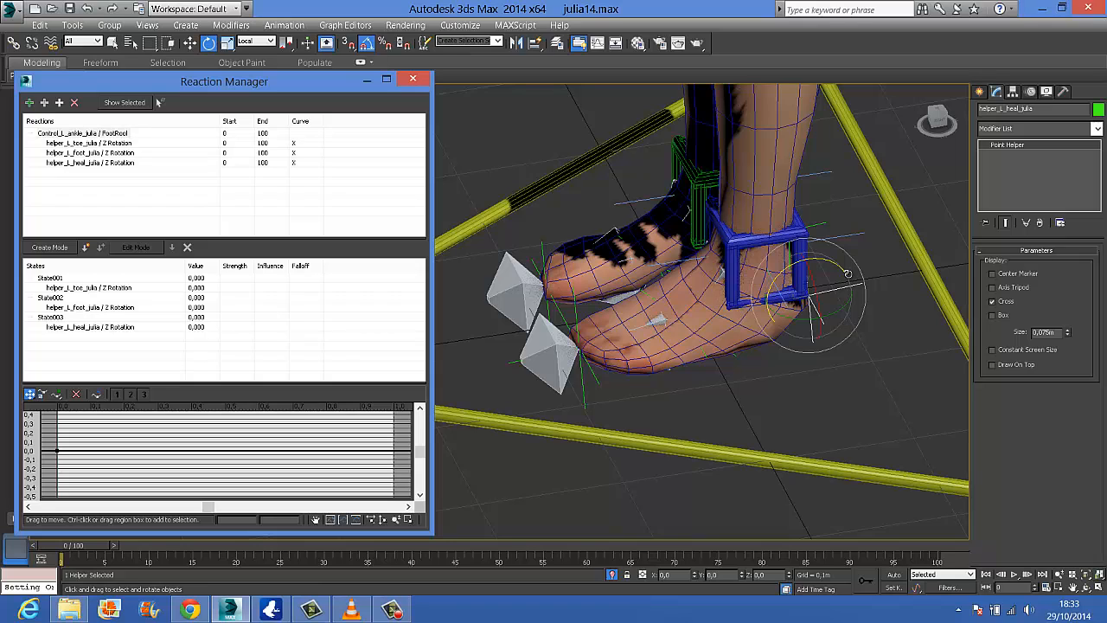
Set the FootRool attribute on the left ankle control to 10
{"action": "left_click", "coordinate": [790, 244]}
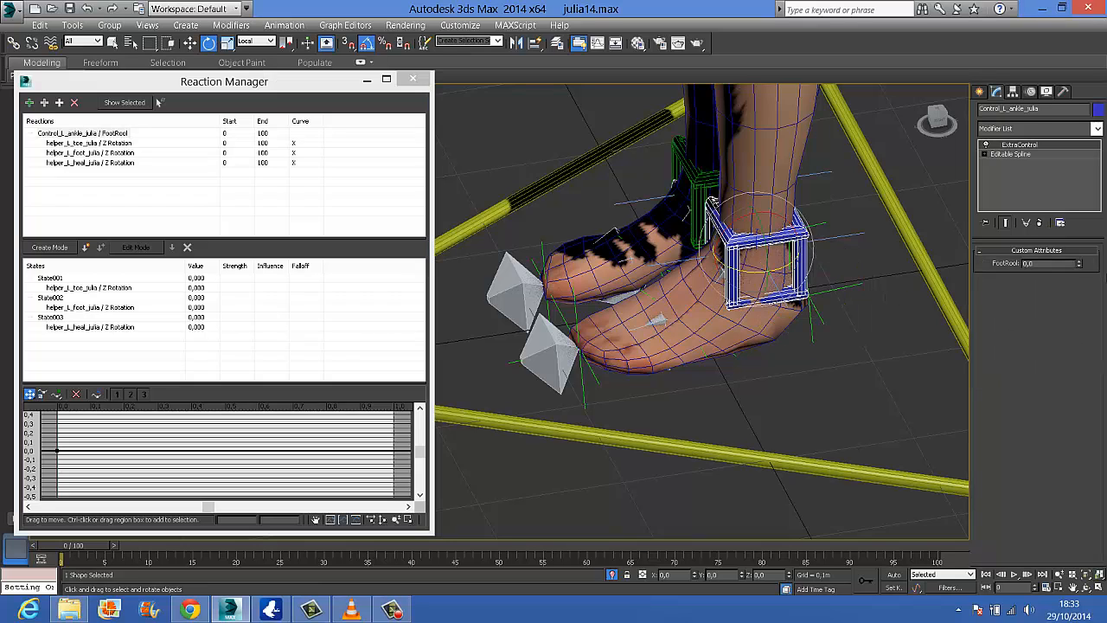
{"action": "left_click_drag", "start_coordinate": [1079, 268], "coordinate": [1073, 169]}
{"action": "left_click_drag", "start_coordinate": [1079, 264], "coordinate": [1086, 222]}
{"action": "left_click", "coordinate": [577, 309]}
{"action": "mouse_move", "coordinate": [577, 308]}
{"action": "left_mouse_down"}
{"action": "mouse_move", "coordinate": [565, 322]}
{"action": "mouse_move", "coordinate": [571, 314]}
{"action": "left_mouse_up"}
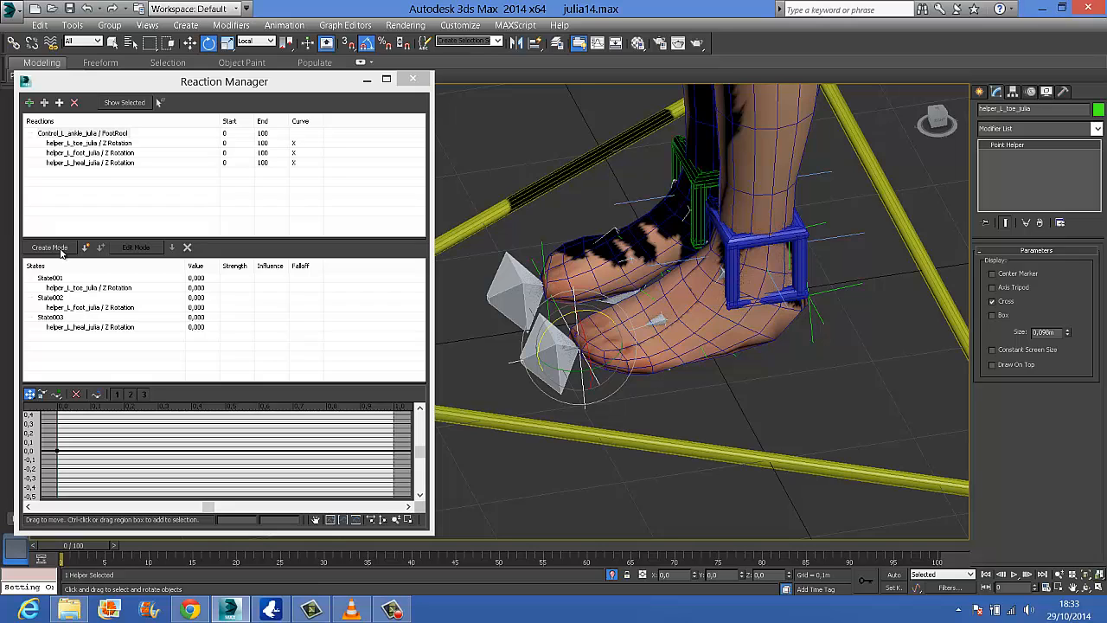
{"action": "left_click", "coordinate": [775, 241]}
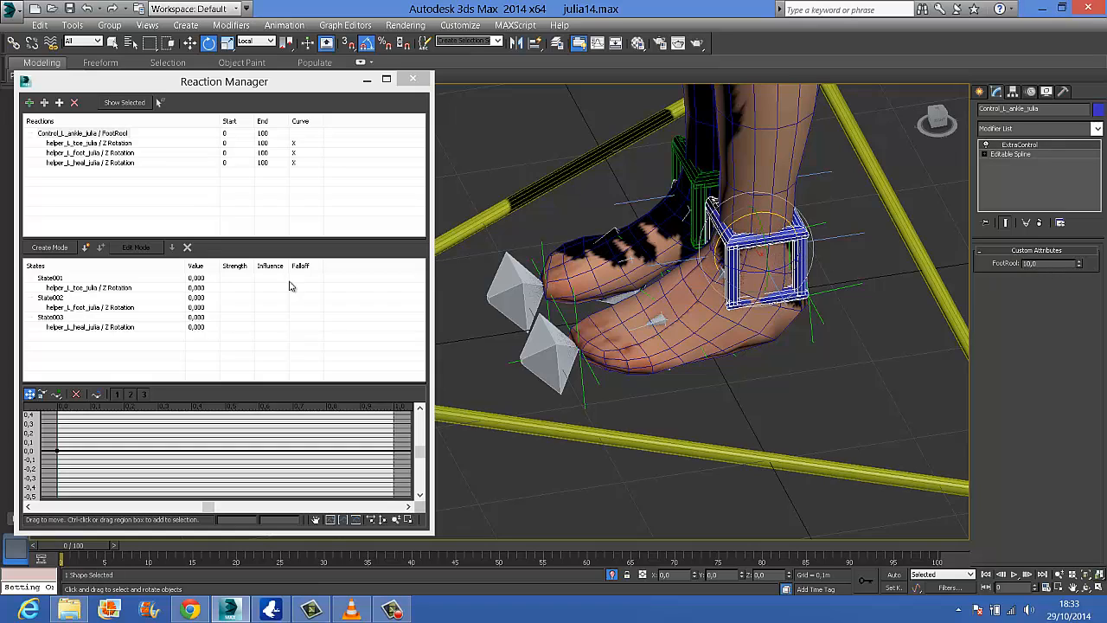
In create mode, rotate the left toe helper to -65 degrees about Z and create a state at FootRool 10
{"action": "left_click", "coordinate": [48, 247]}
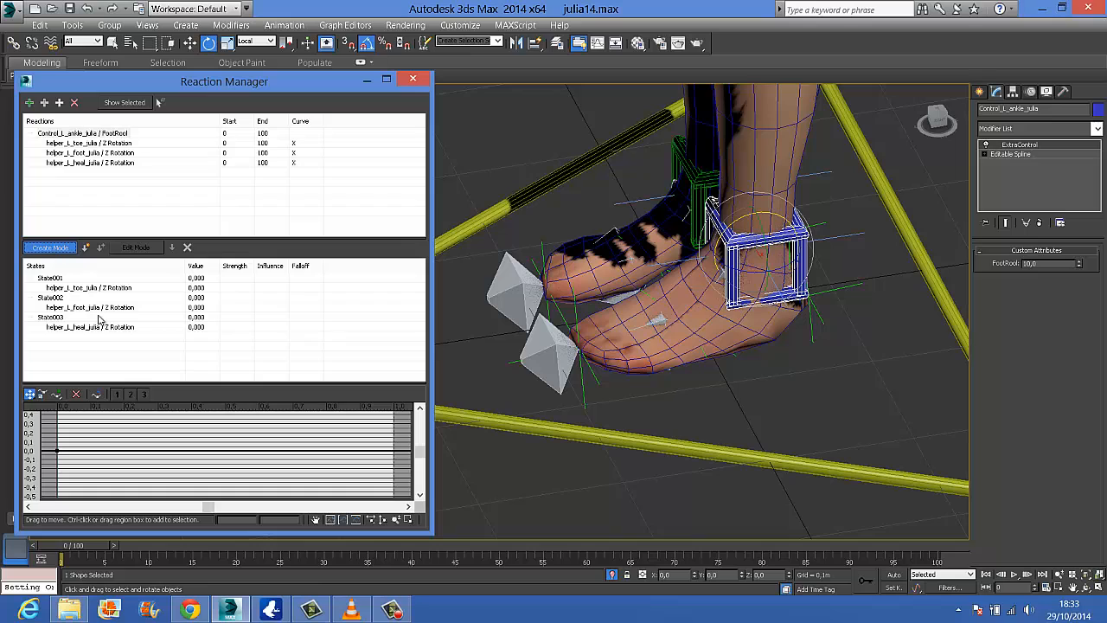
{"action": "left_click", "coordinate": [574, 309]}
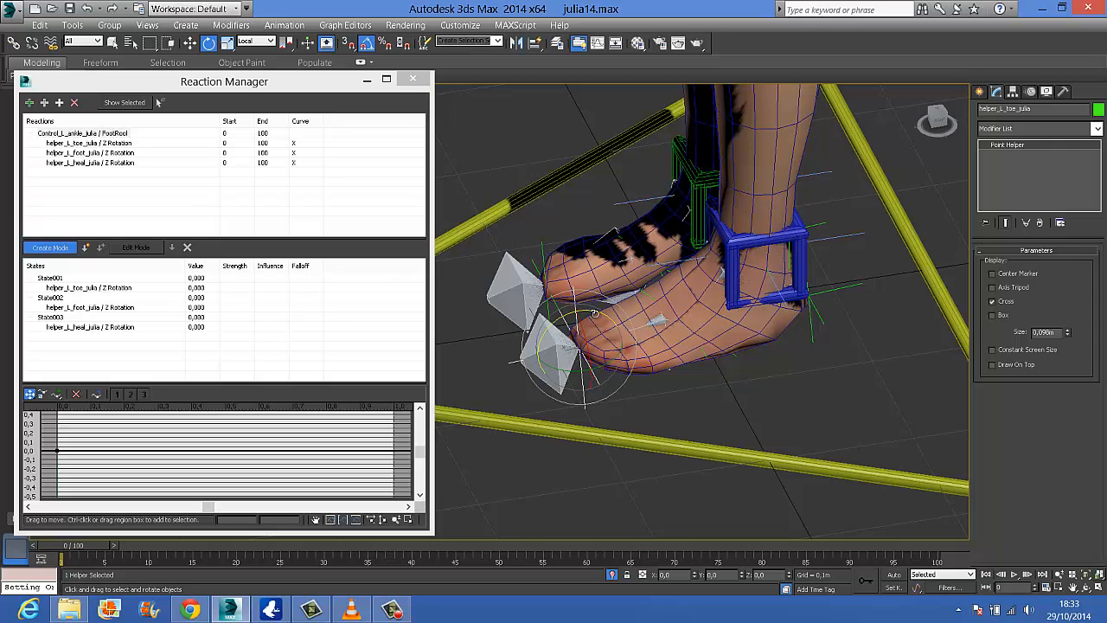
{"action": "left_click_drag", "start_coordinate": [595, 313], "coordinate": [557, 314]}
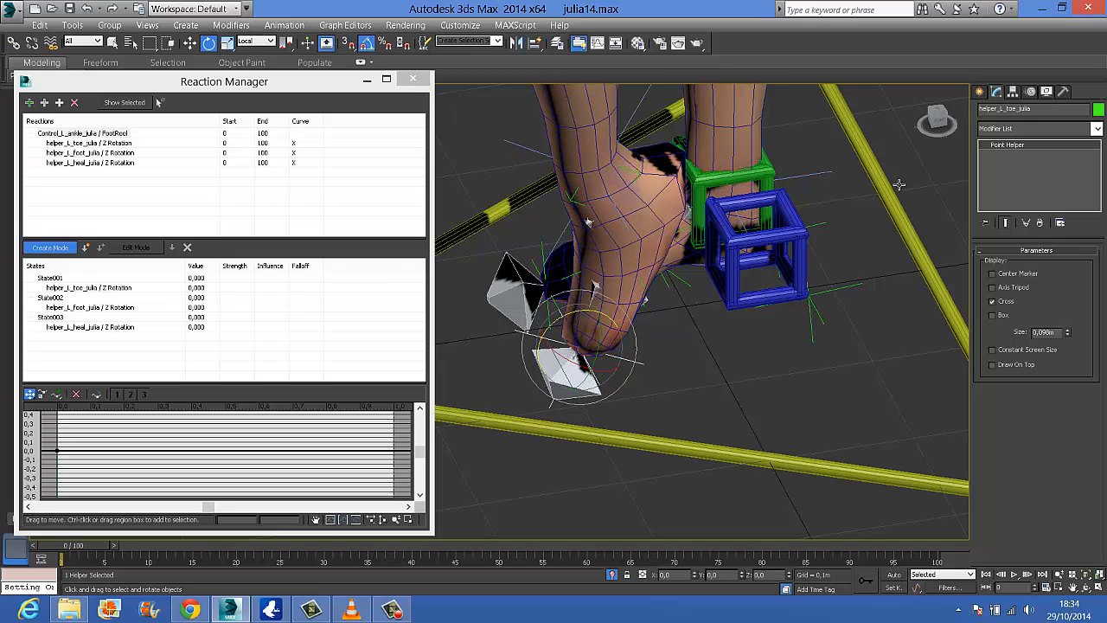
{"action": "left_click", "coordinate": [927, 126]}
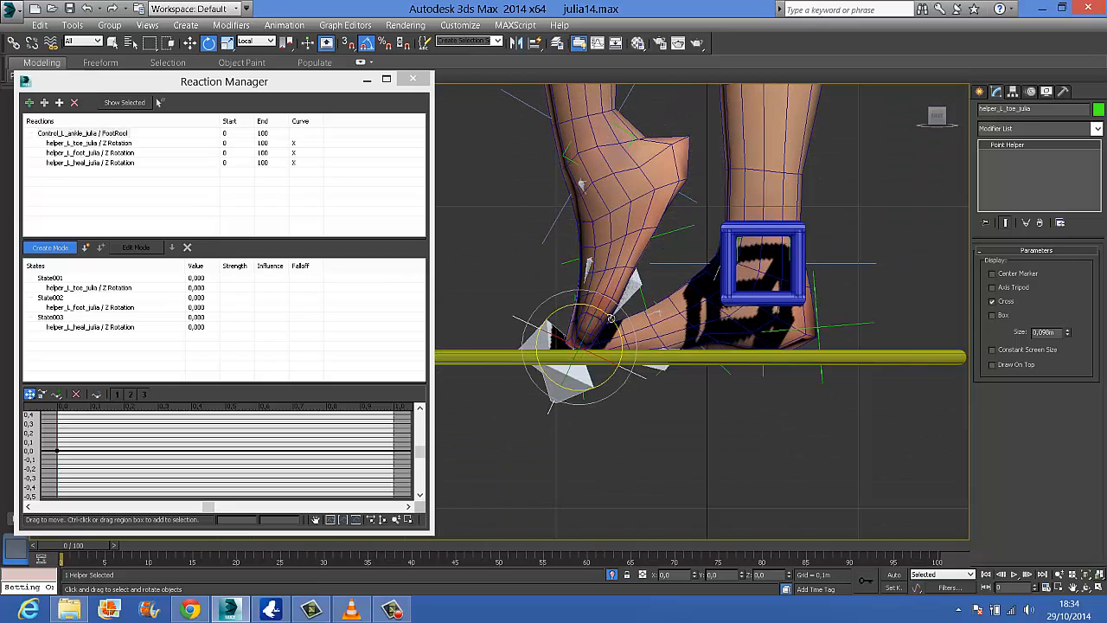
{"action": "left_click_drag", "start_coordinate": [608, 319], "coordinate": [602, 310]}
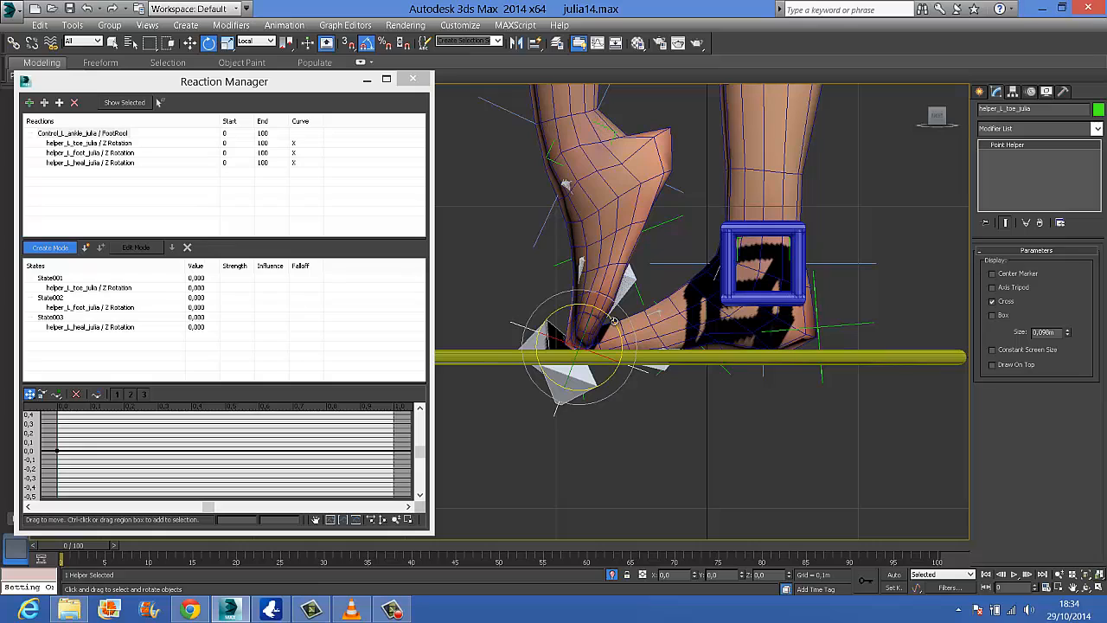
{"action": "left_click", "coordinate": [86, 248]}
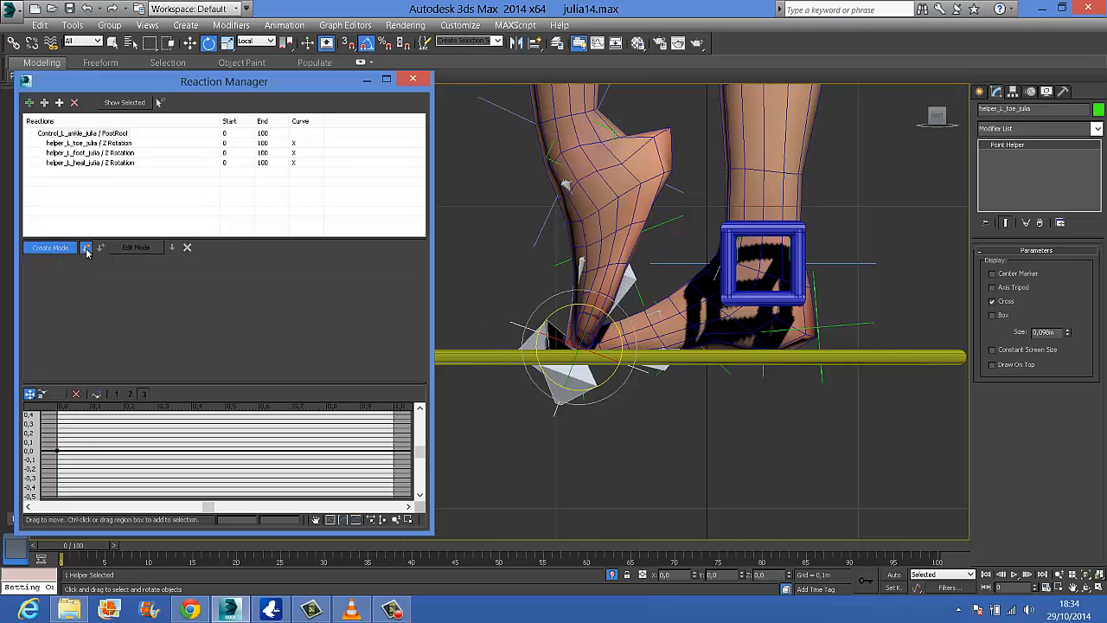
Exit create mode and test the toe roll by sweeping the left ankle's FootRool down into negative values
{"action": "left_click", "coordinate": [793, 245]}
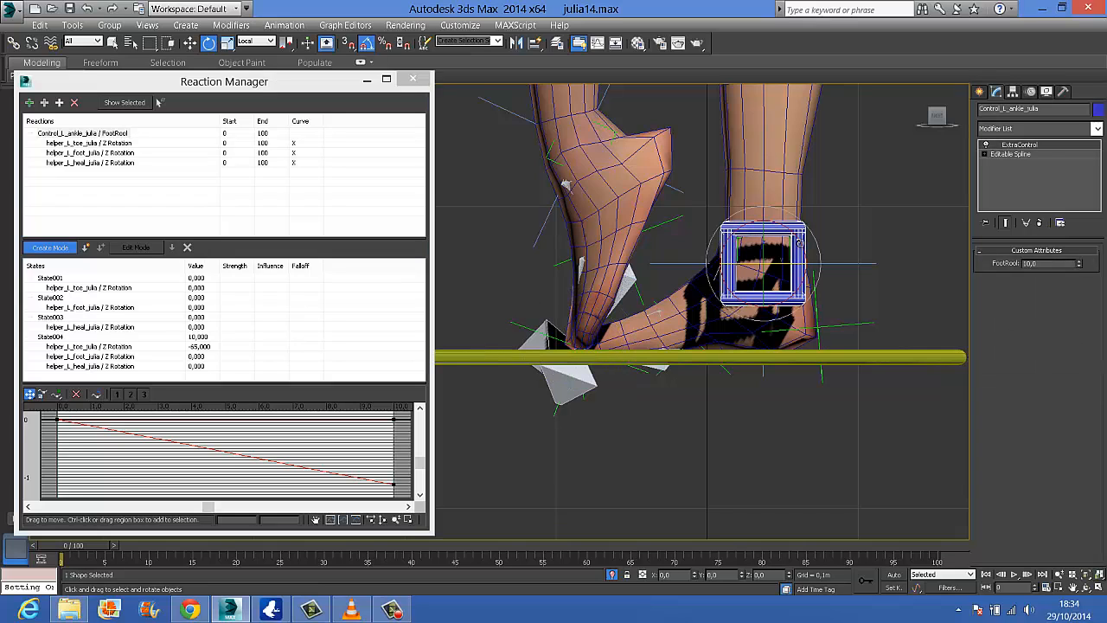
{"action": "left_click", "coordinate": [64, 250]}
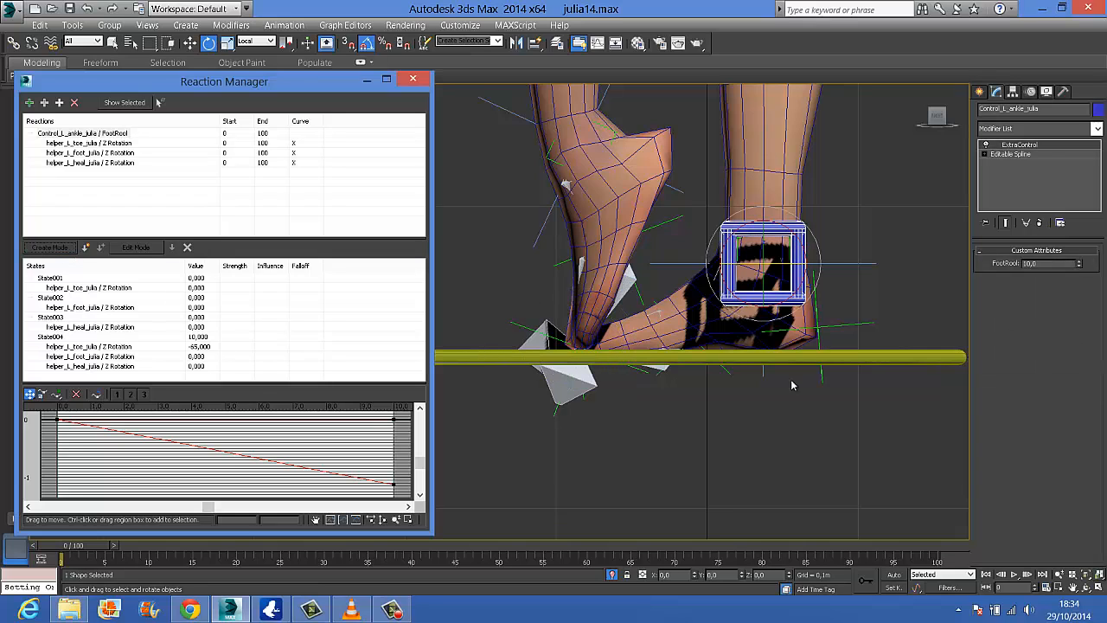
{"action": "left_click_drag", "start_coordinate": [1083, 268], "coordinate": [1090, 346]}
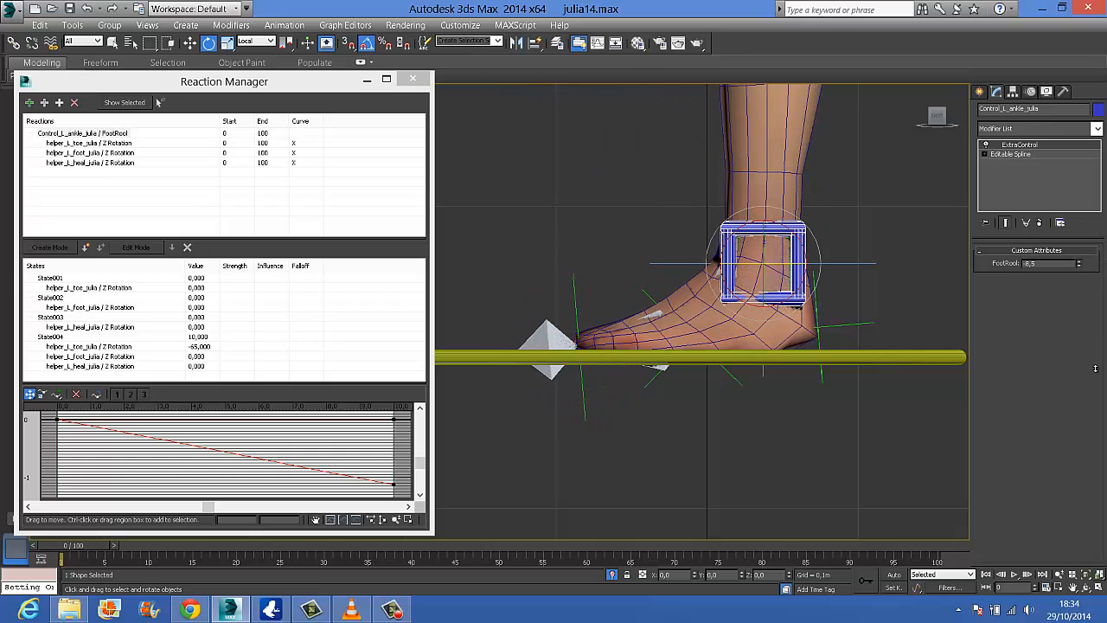
Set the left ankle control's FootRool to -10
{"action": "left_click", "coordinate": [1046, 267]}
{"action": "type", "text": "1-10"}
{"action": "key", "text": "Return"}
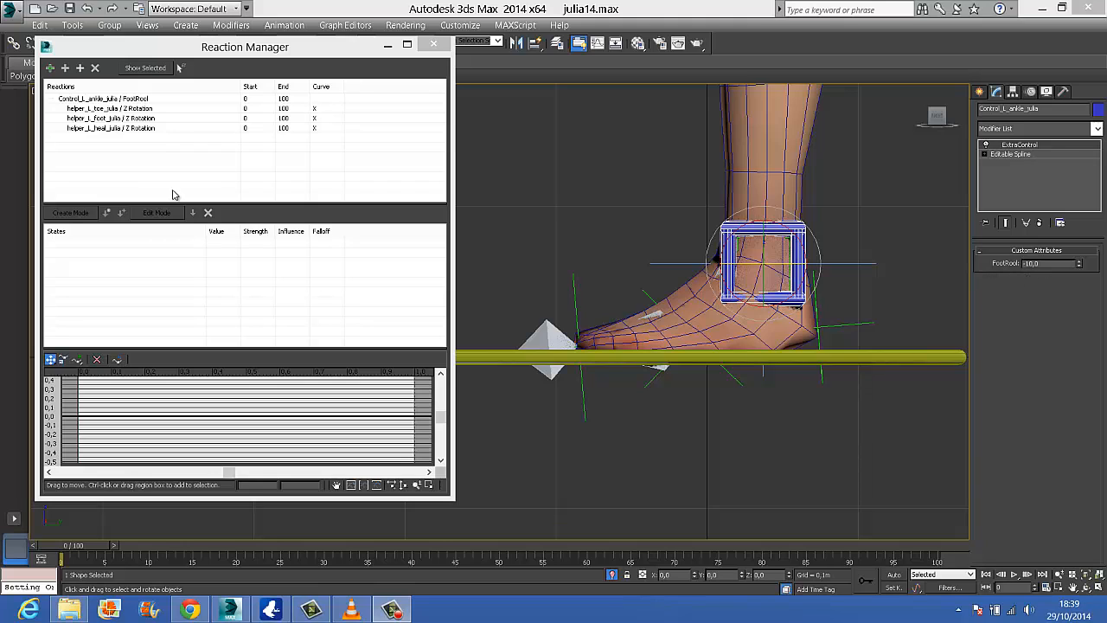
Select the left FootRool master reaction and turn on create mode with the left ankle control selected
{"action": "left_click", "coordinate": [69, 217]}
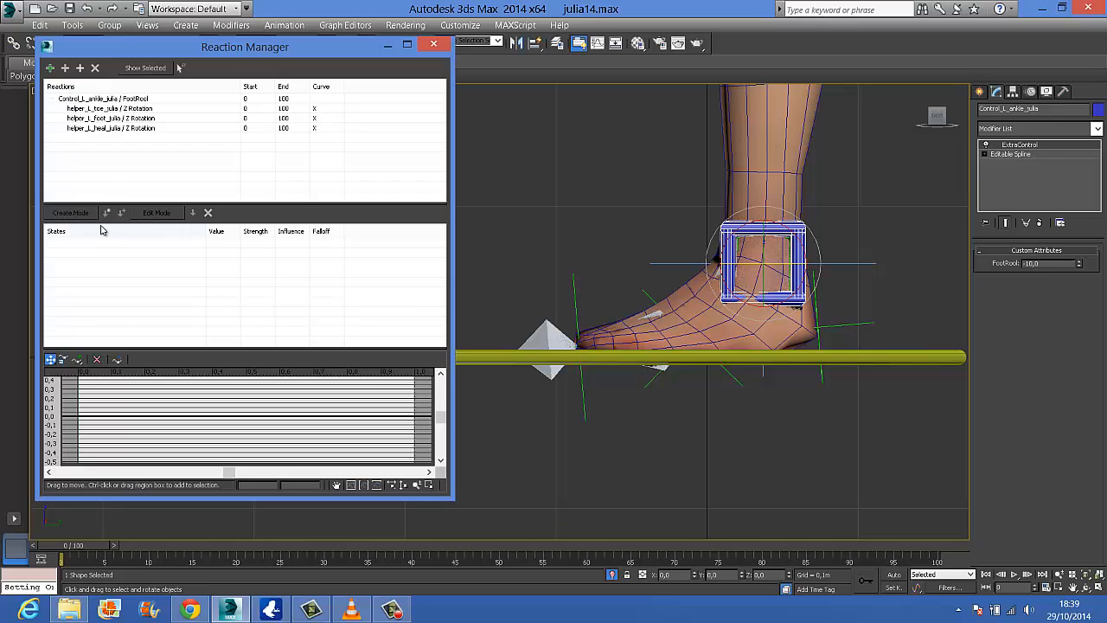
{"action": "left_click", "coordinate": [100, 98]}
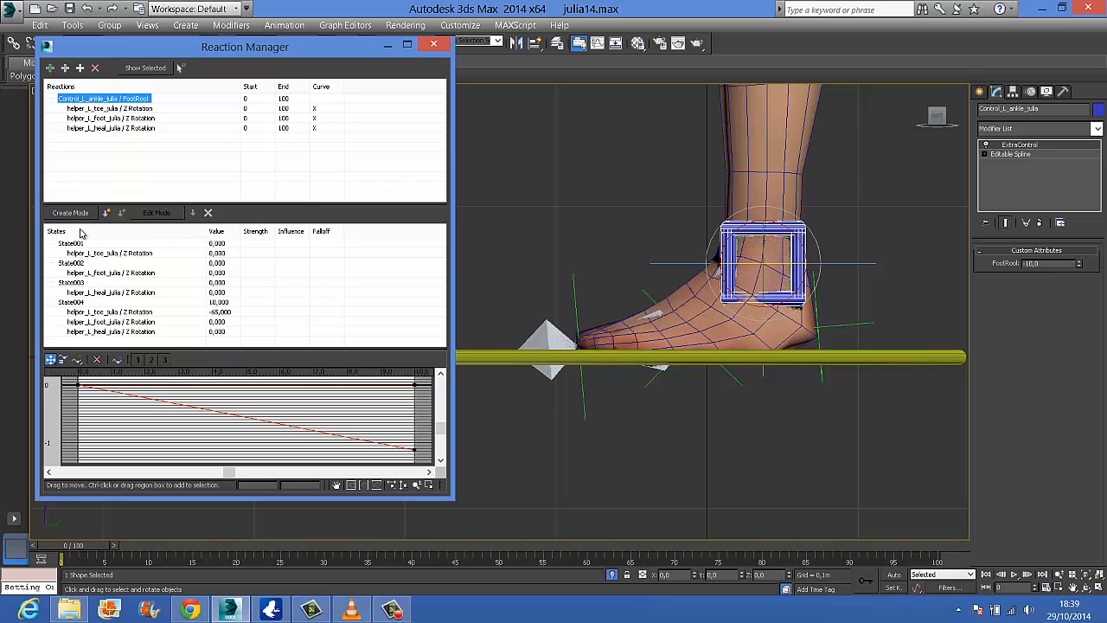
{"action": "left_click", "coordinate": [841, 327]}
{"action": "middle_click_drag", "start_coordinate": [788, 449], "coordinate": [790, 447], "text": "alt"}
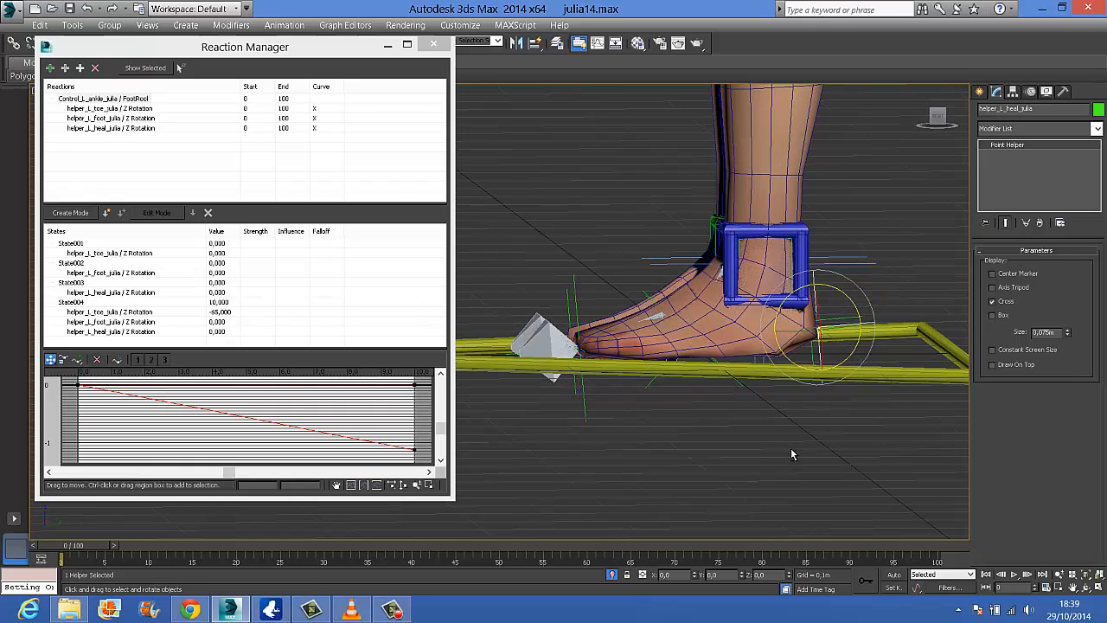
{"action": "left_click", "coordinate": [797, 267]}
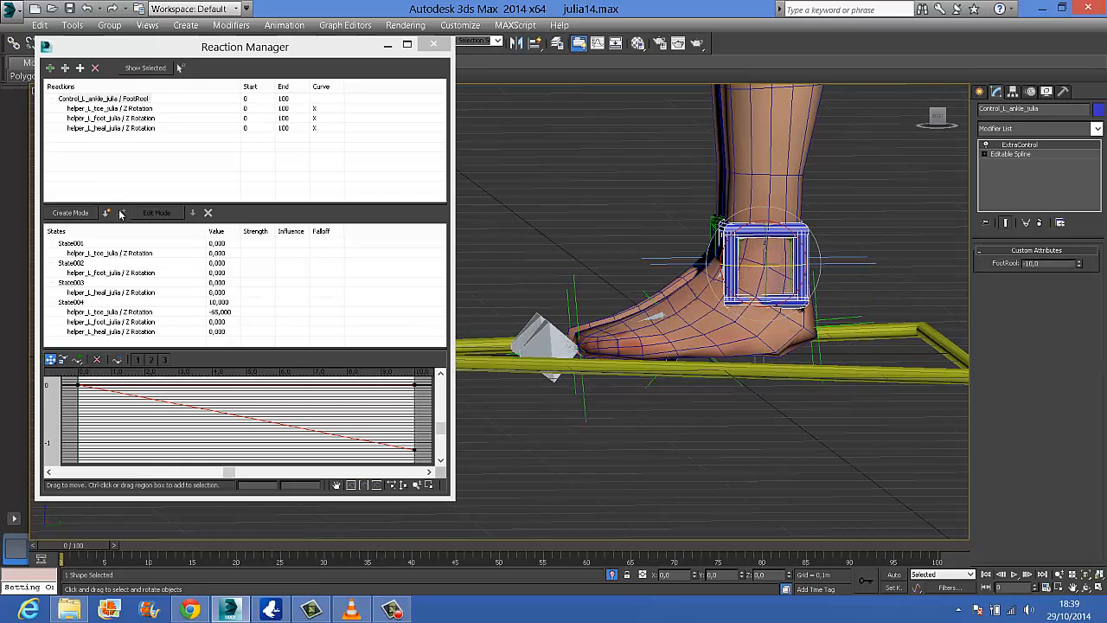
{"action": "left_click", "coordinate": [89, 215]}
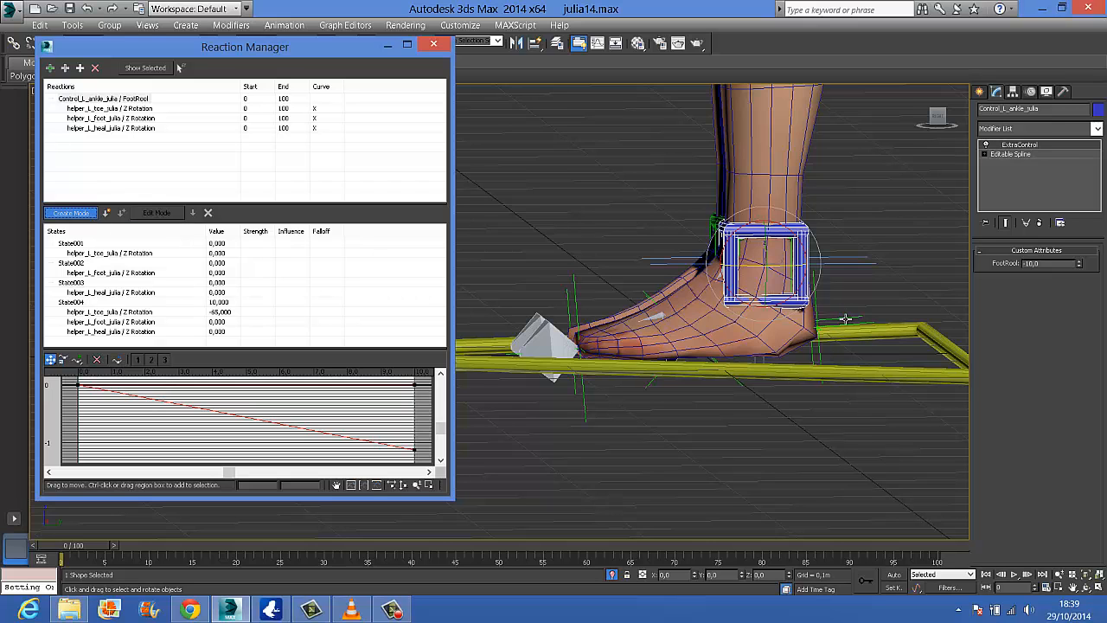
Rotate the left heel helper to 50 degrees about Z so the toes lift, and create a state at FootRool -10
{"action": "middle_click_drag", "start_coordinate": [848, 351], "coordinate": [847, 363], "text": "alt"}
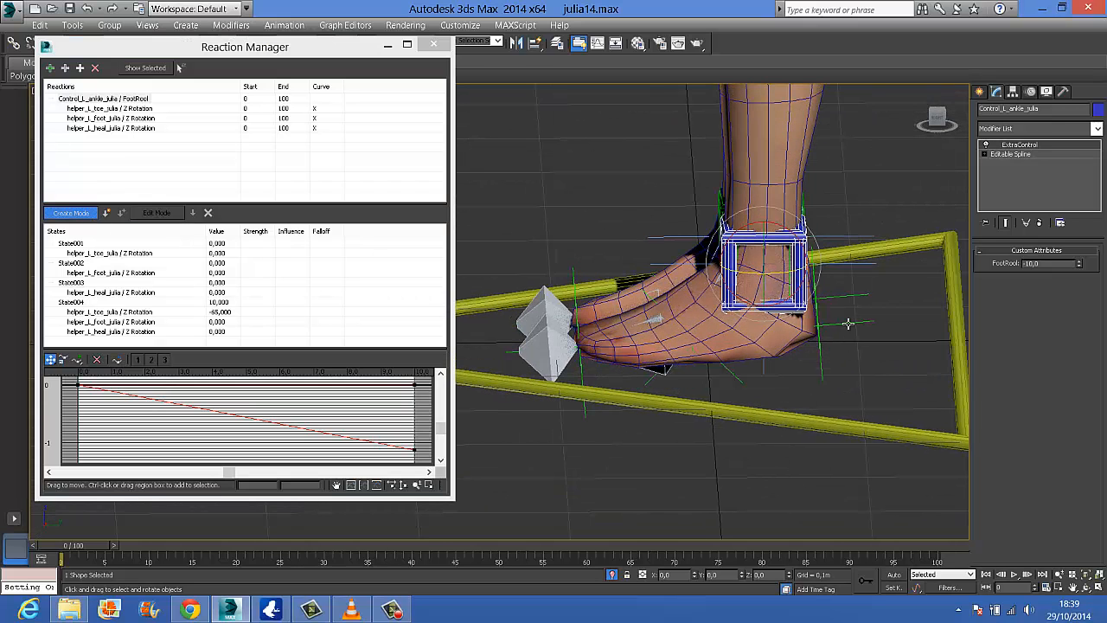
{"action": "left_click", "coordinate": [848, 323]}
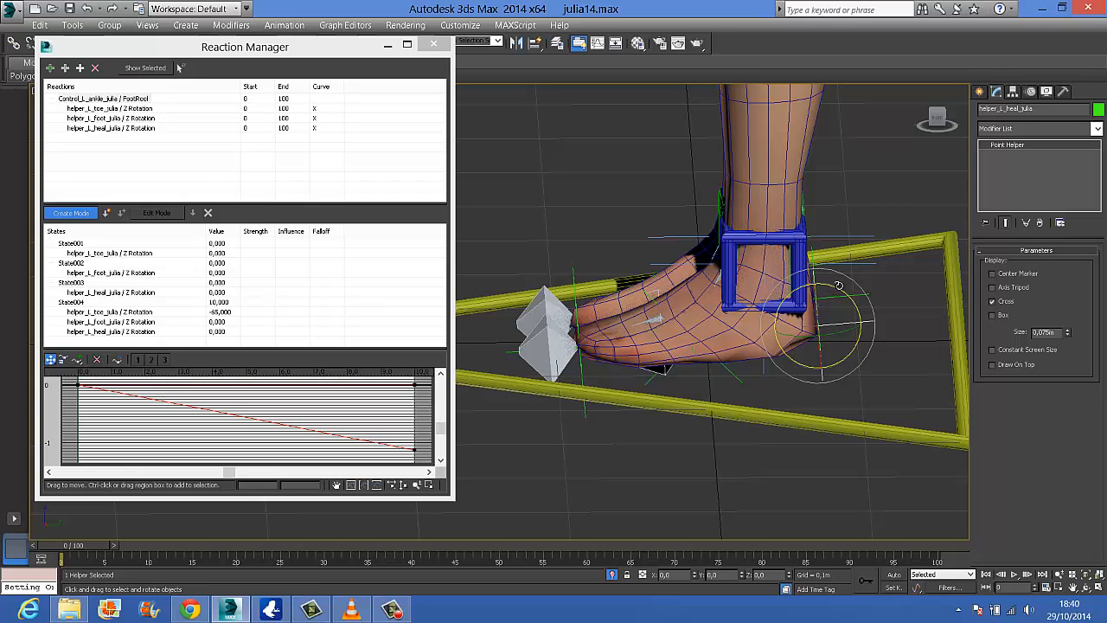
{"action": "left_click", "coordinate": [796, 249]}
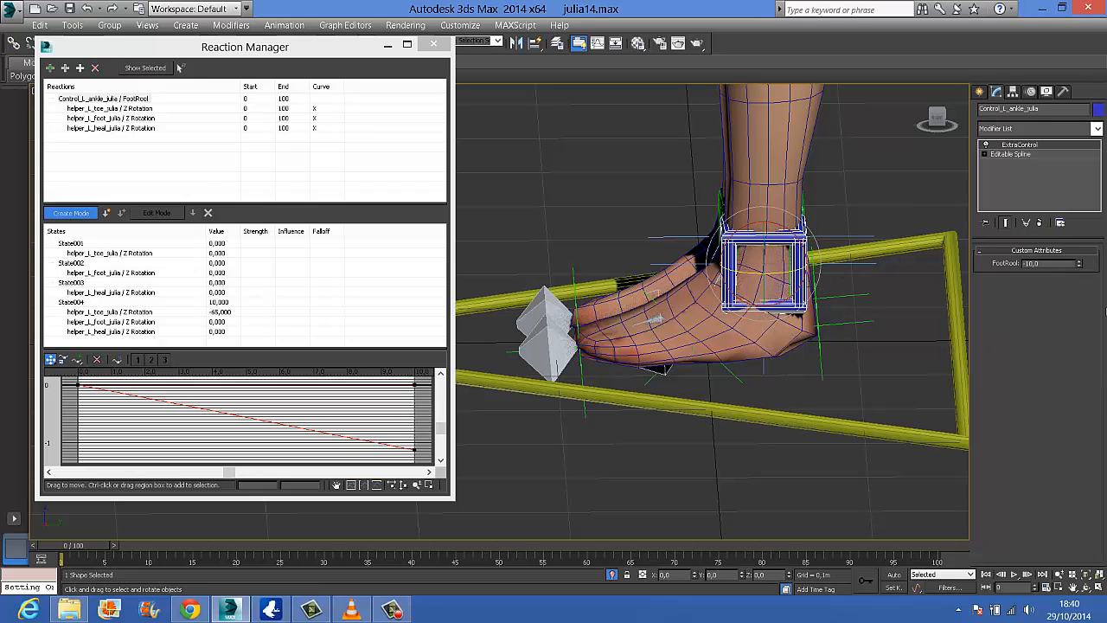
{"action": "left_click", "coordinate": [849, 322]}
{"action": "left_click_drag", "start_coordinate": [843, 298], "coordinate": [873, 299]}
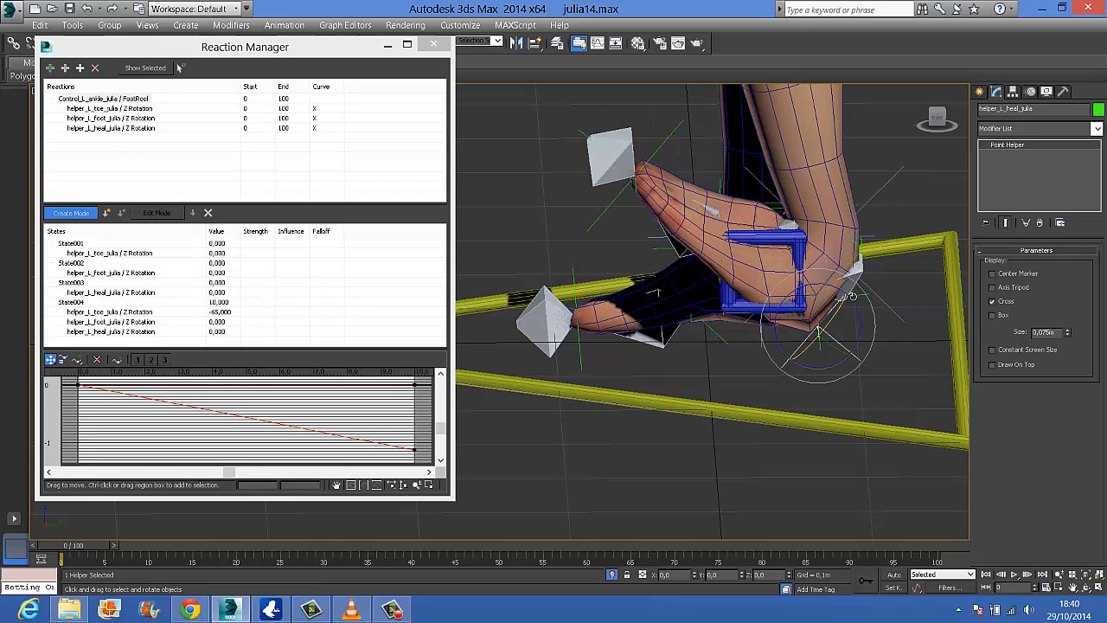
{"action": "middle_click_drag", "start_coordinate": [885, 277], "coordinate": [804, 333], "text": "alt"}
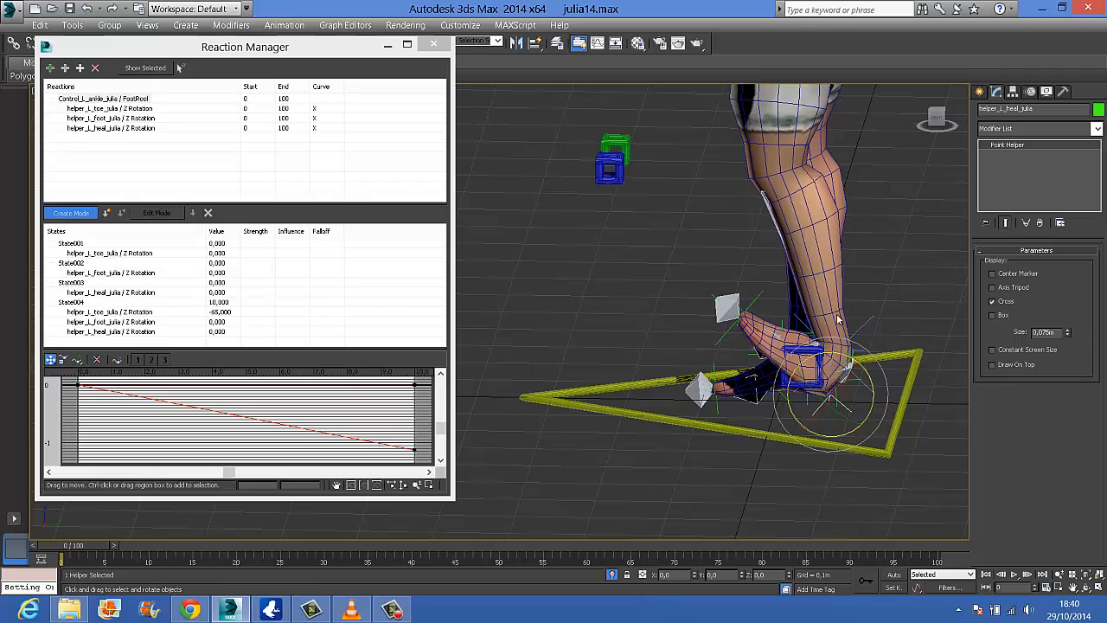
{"action": "mouse_move", "coordinate": [889, 381]}
{"action": "middle_mouse_down", "text": "alt"}
{"action": "mouse_move", "coordinate": [843, 380]}
{"action": "mouse_move", "coordinate": [899, 380]}
{"action": "mouse_move", "coordinate": [895, 366]}
{"action": "middle_mouse_up", "text": "alt"}
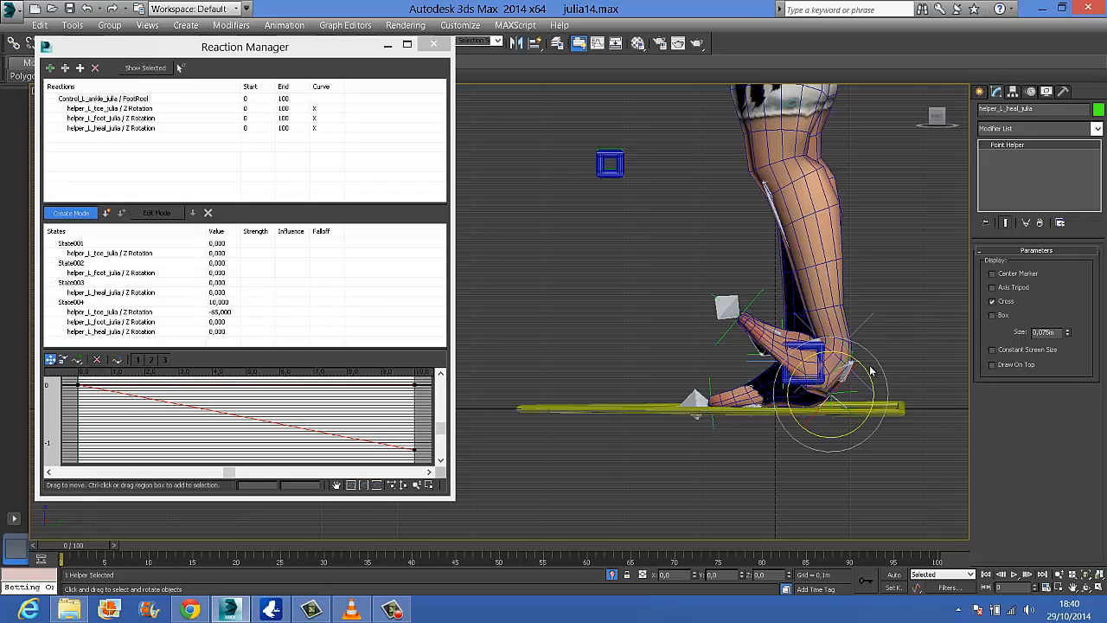
{"action": "left_click_drag", "start_coordinate": [856, 364], "coordinate": [862, 380]}
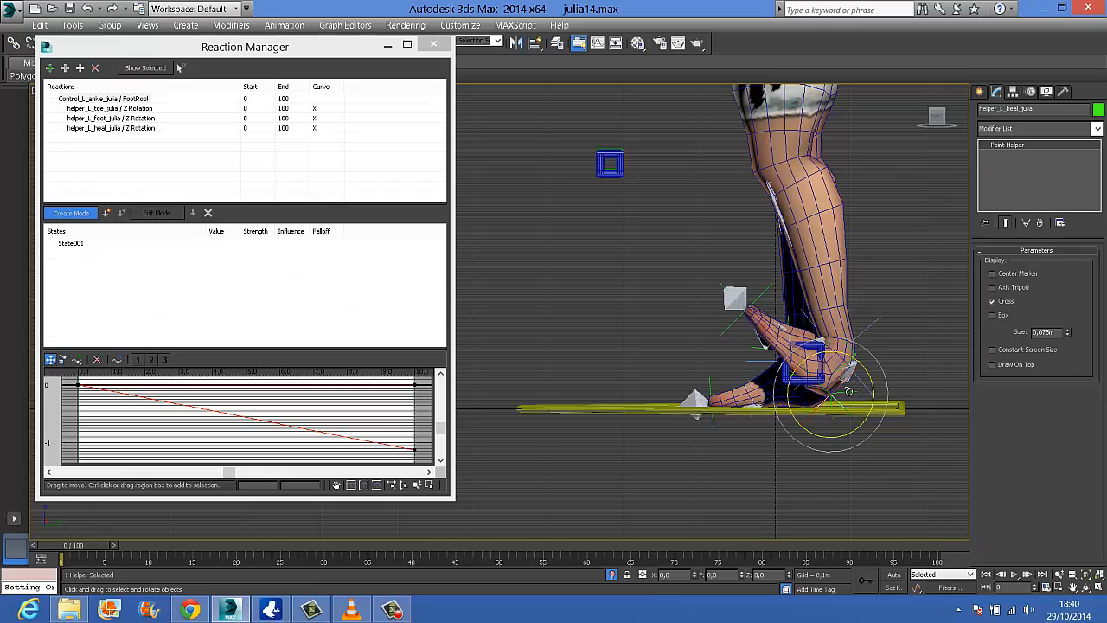
{"action": "scroll", "coordinate": [829, 403], "scroll_direction": "up", "scroll_amount": 5}
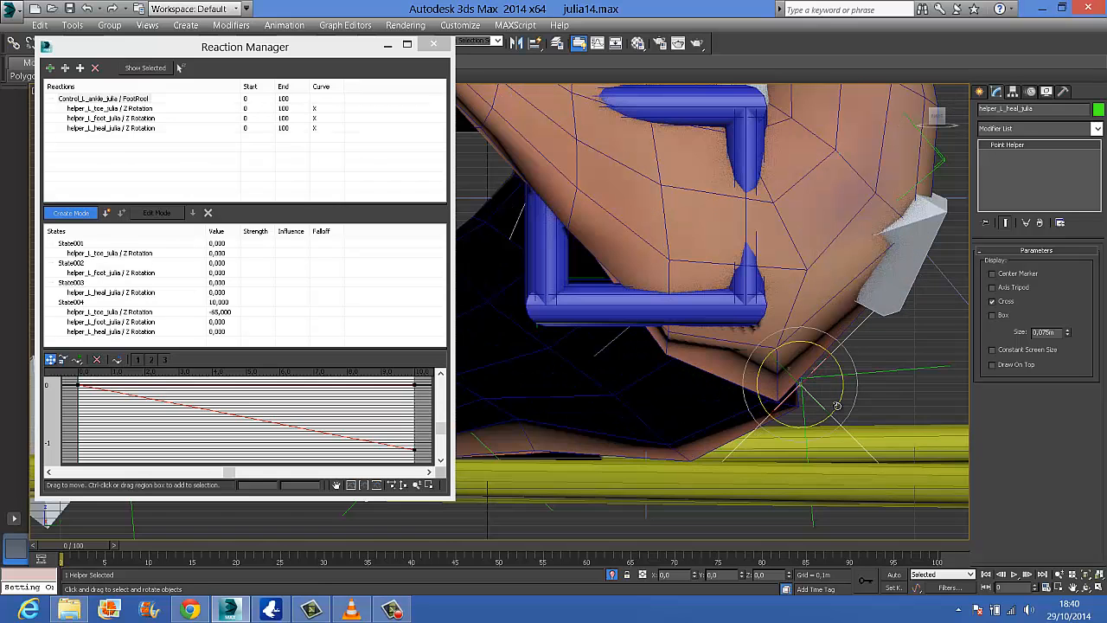
{"action": "scroll", "coordinate": [778, 448], "scroll_direction": "down", "scroll_amount": 5}
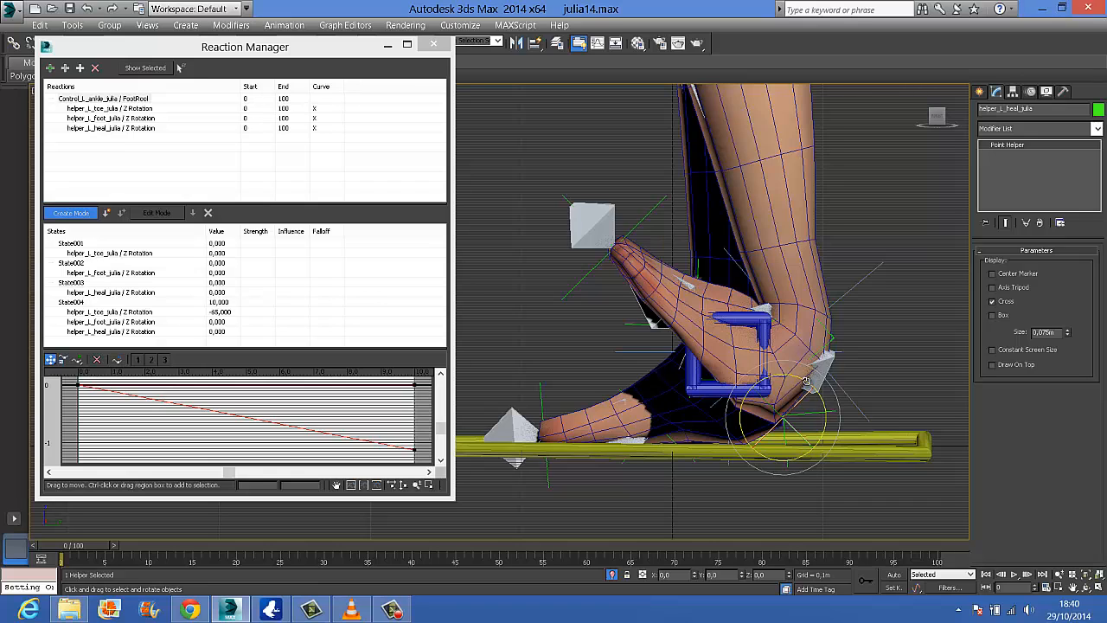
{"action": "left_click", "coordinate": [105, 213]}
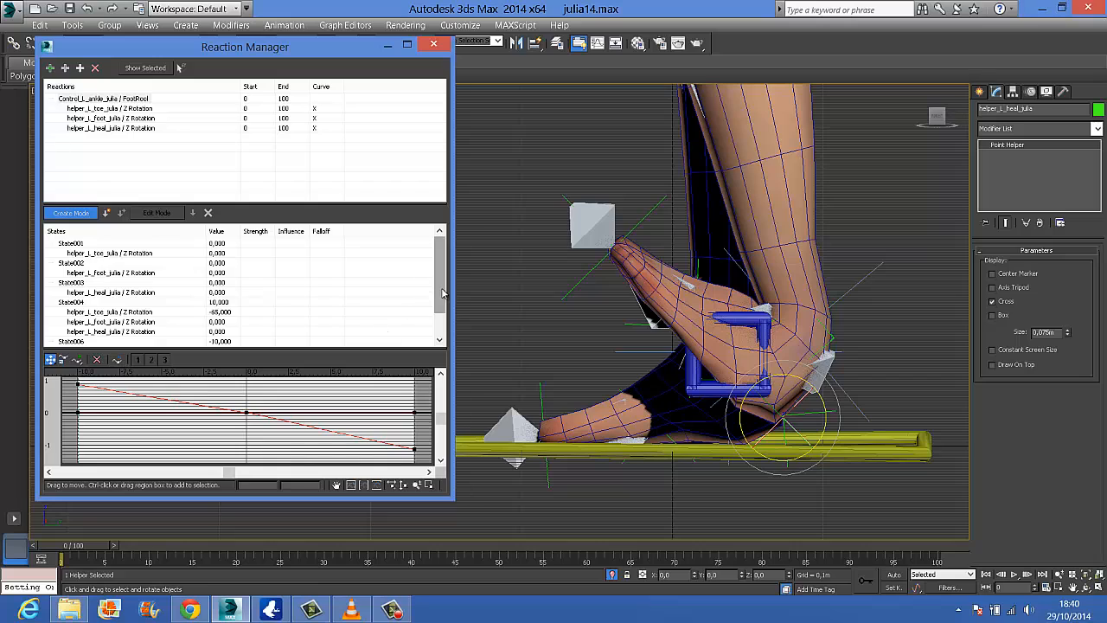
{"action": "scroll", "coordinate": [438, 336], "scroll_direction": "down", "scroll_amount": 1}
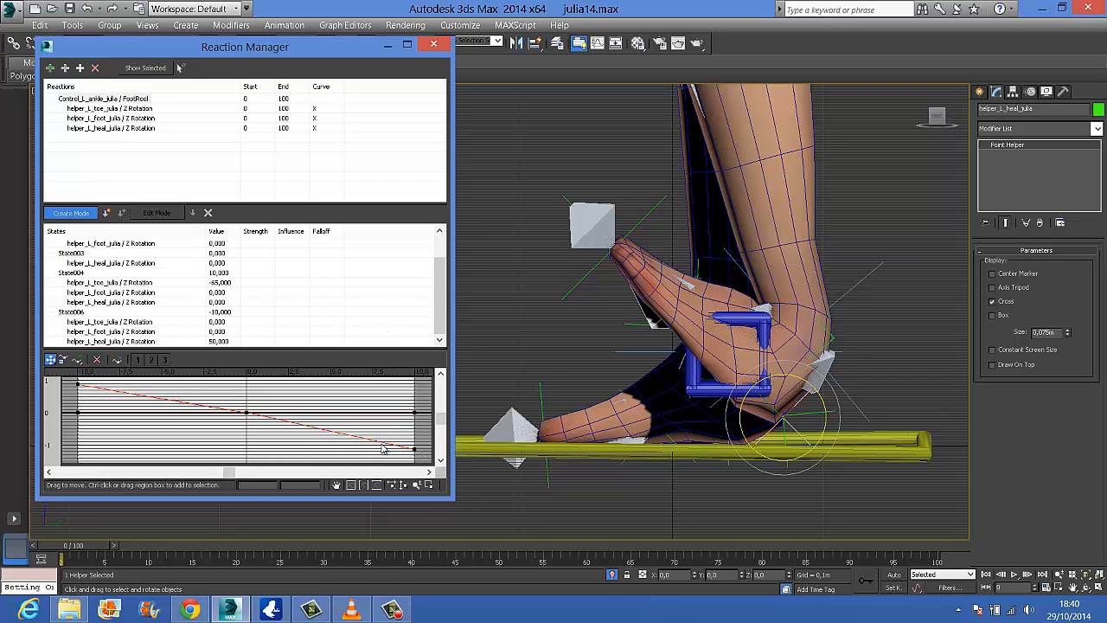
Select the left ankle control and exit create mode
{"action": "left_click", "coordinate": [764, 327]}
{"action": "left_click", "coordinate": [1078, 262]}
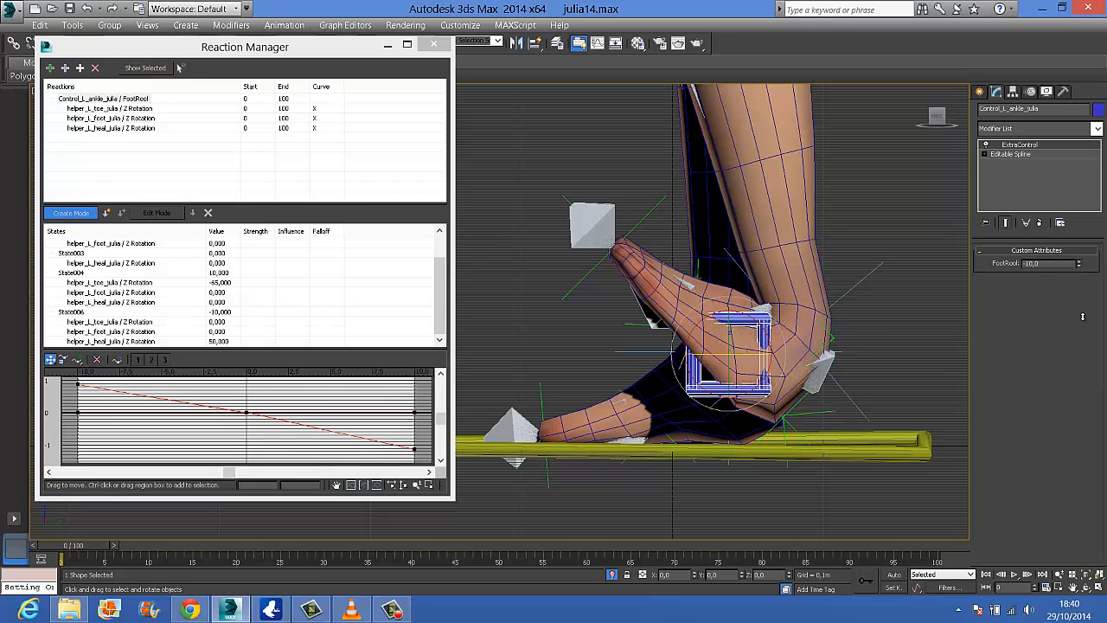
{"action": "left_click", "coordinate": [76, 215]}
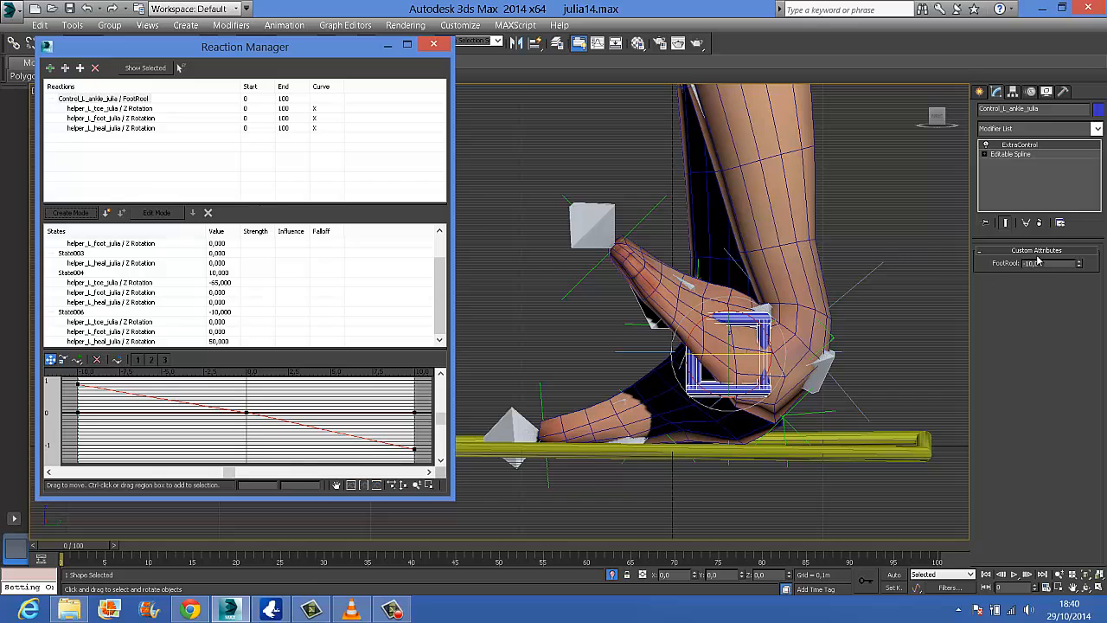
Run the left ankle control's FootRool through its range to test the foot, and set it to 5
{"action": "left_click_drag", "start_coordinate": [1080, 266], "coordinate": [1076, 292]}
{"action": "left_click_drag", "start_coordinate": [1082, 337], "coordinate": [1094, 211]}
{"action": "left_click_drag", "start_coordinate": [1039, 266], "coordinate": [993, 264]}
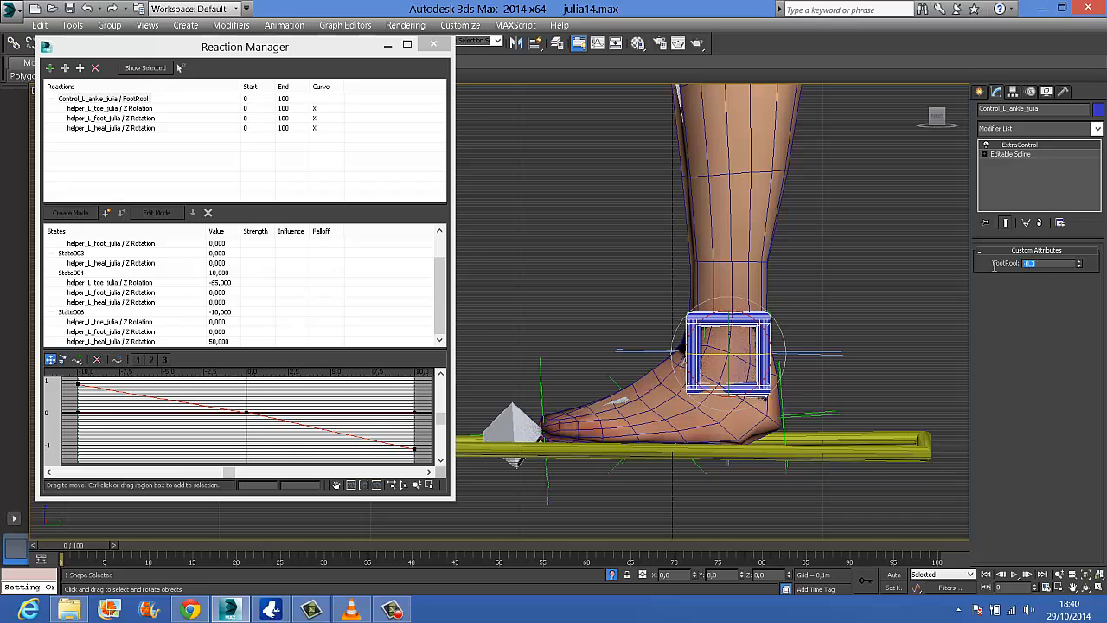
{"action": "type", "text": "5"}
{"action": "key", "text": "Return"}
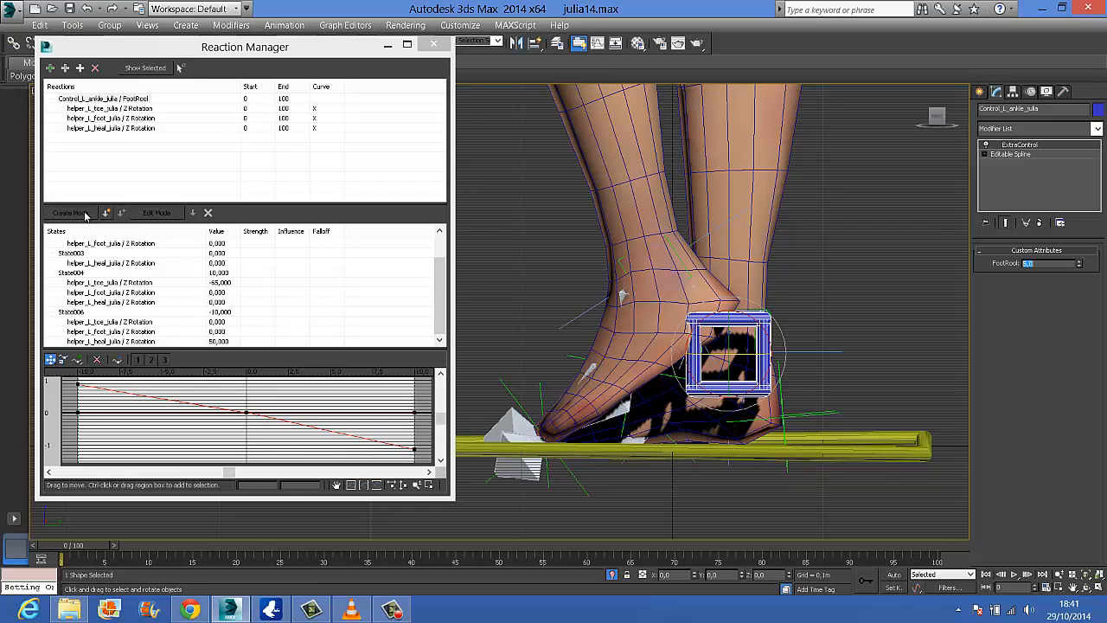
Select the left ankle FootRool master reaction and turn on create mode for a new state
{"action": "left_click", "coordinate": [142, 101]}
{"action": "left_click", "coordinate": [184, 183]}
{"action": "left_click", "coordinate": [143, 99]}
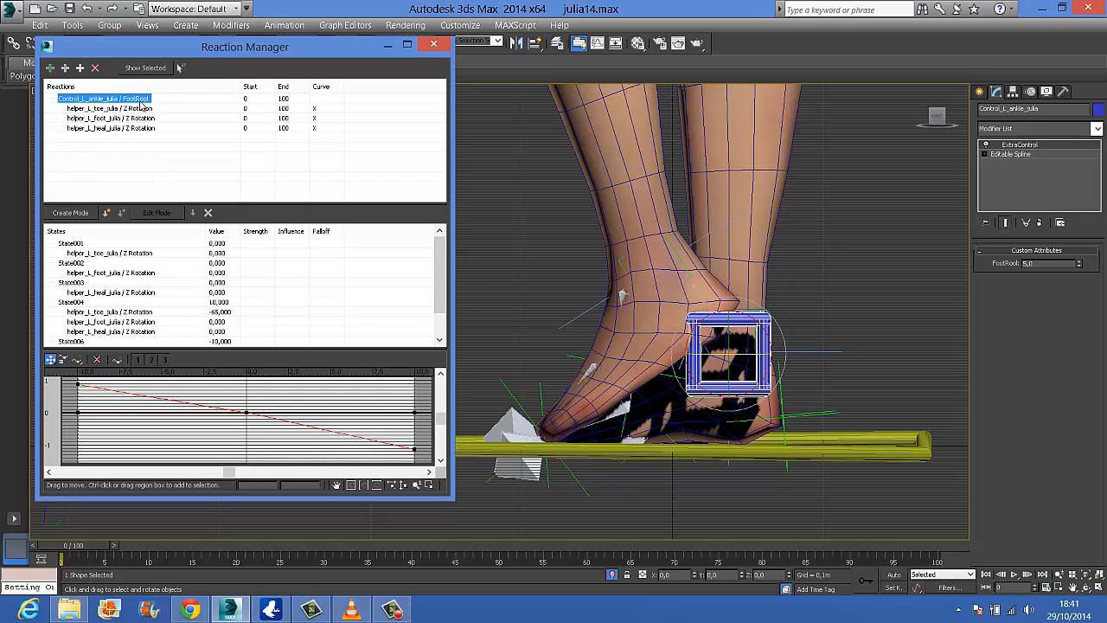
{"action": "left_click", "coordinate": [71, 212]}
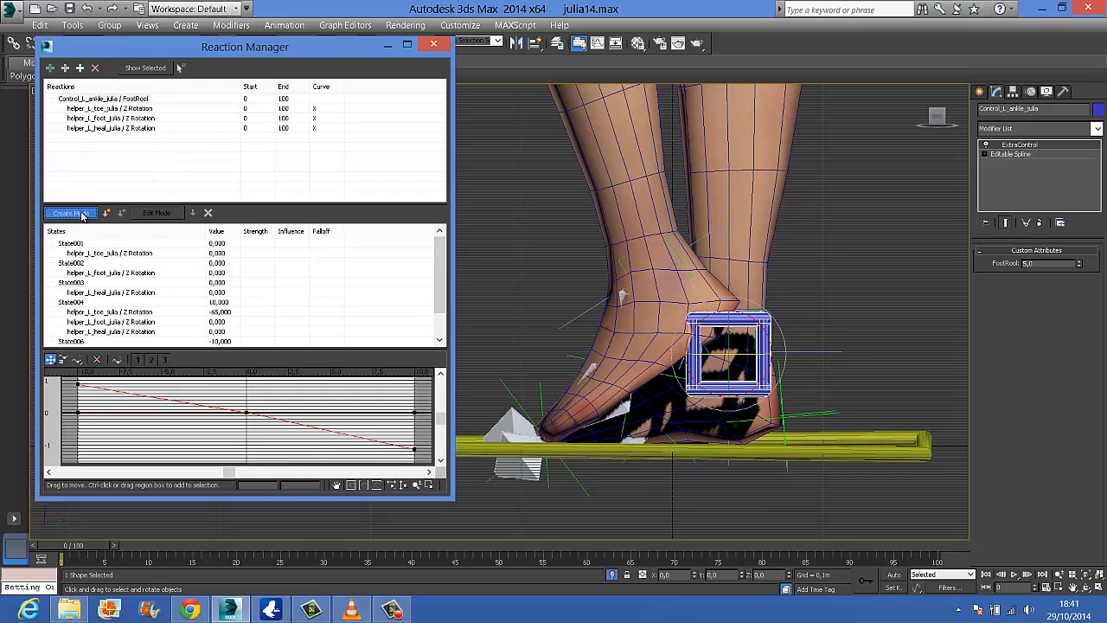
Select the left toe helper and rotate it to -2.5 degrees about Z to bring the foot back down to the floor
{"action": "left_click", "coordinate": [538, 388]}
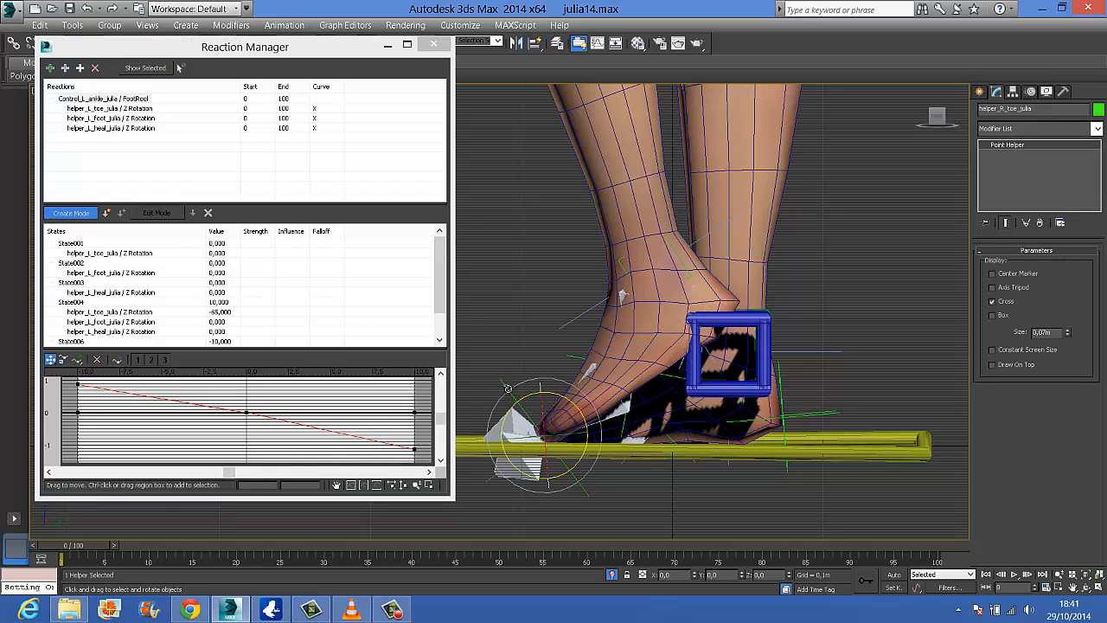
{"action": "left_click", "coordinate": [505, 384]}
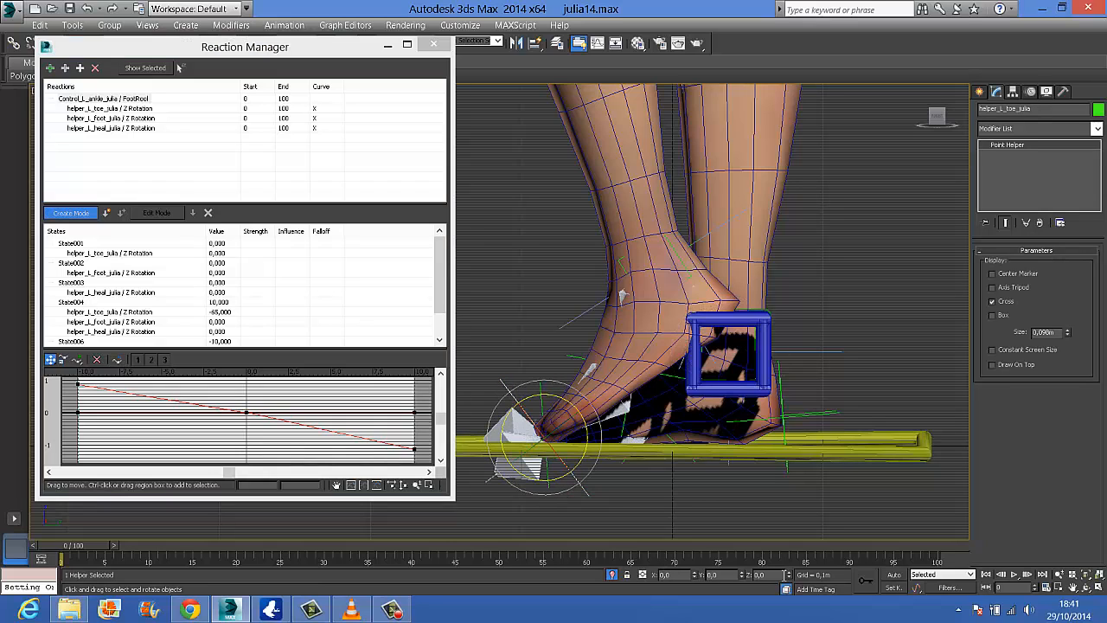
{"action": "middle_click_drag", "start_coordinate": [585, 442], "coordinate": [622, 453], "text": "alt"}
{"action": "key", "text": "f"}
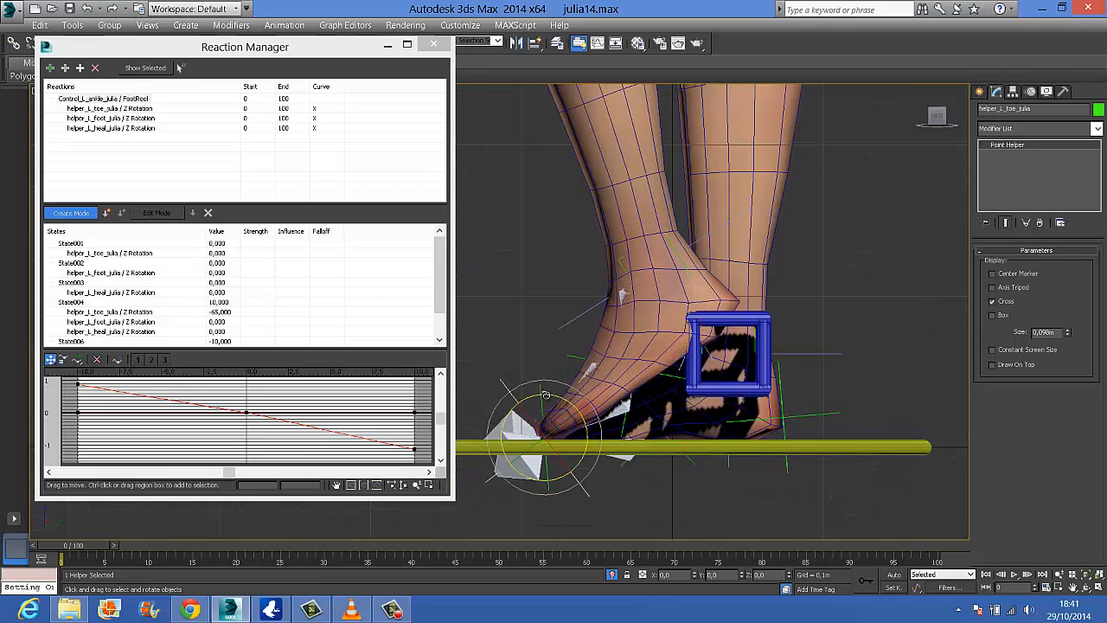
{"action": "left_click_drag", "start_coordinate": [550, 396], "coordinate": [568, 400]}
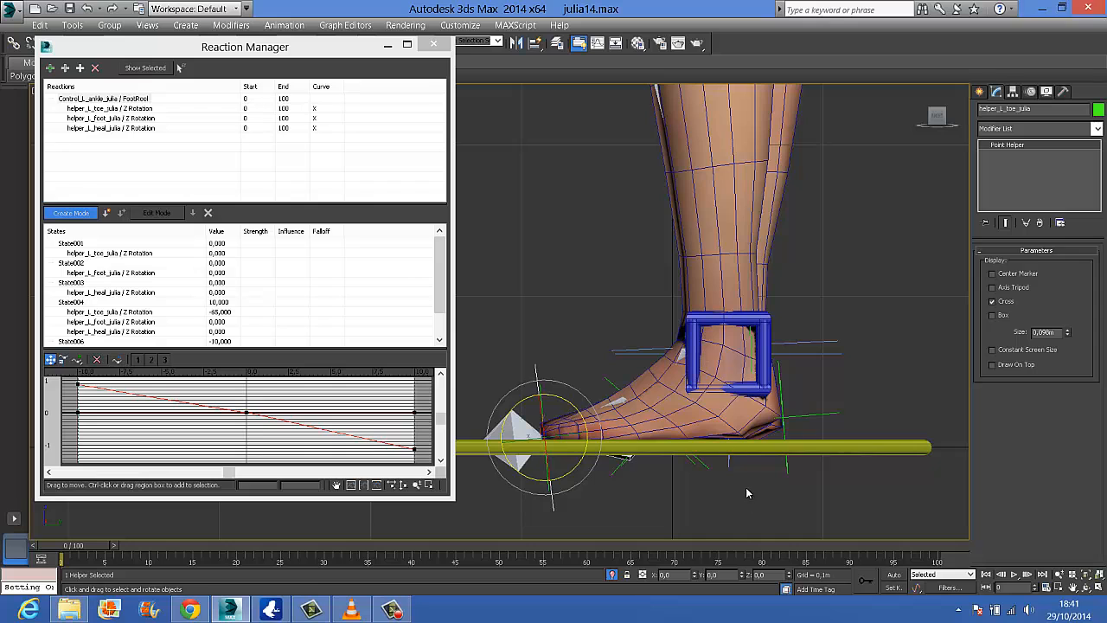
Rotate the left foot helper to -40 degrees about Z, create a state at FootRool 5 and exit create mode
{"action": "left_click", "coordinate": [613, 389]}
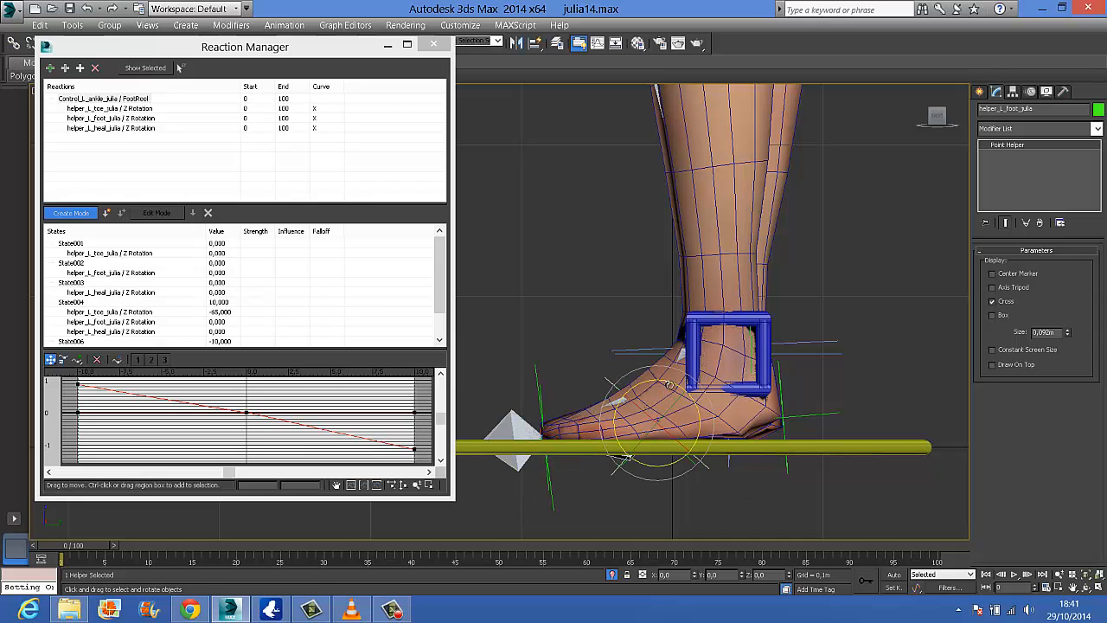
{"action": "left_click_drag", "start_coordinate": [664, 381], "coordinate": [645, 373]}
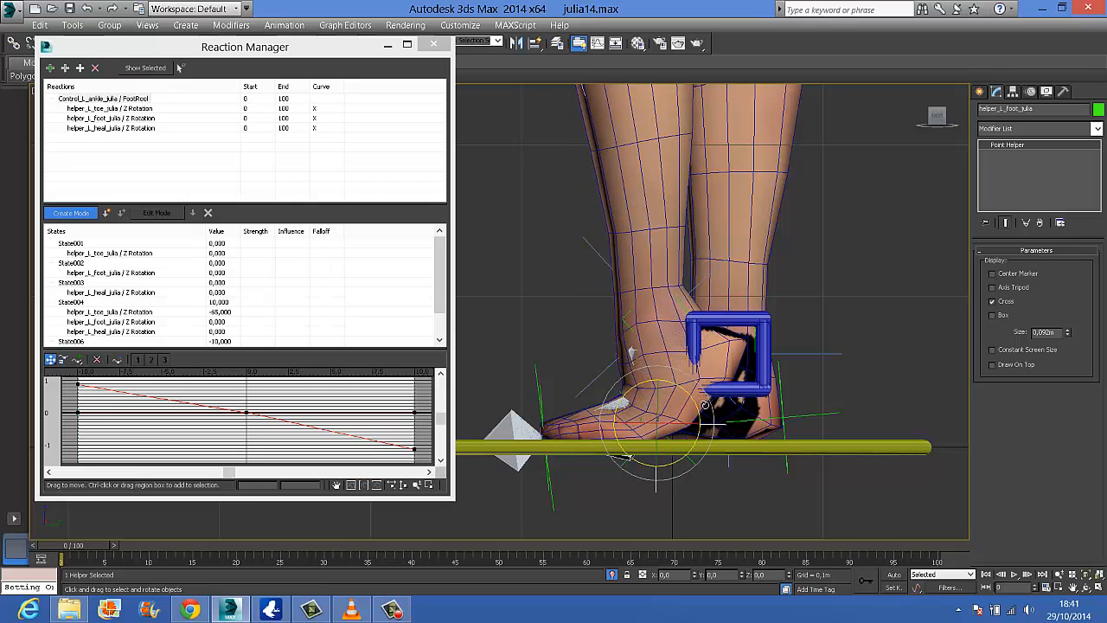
{"action": "left_click", "coordinate": [105, 213]}
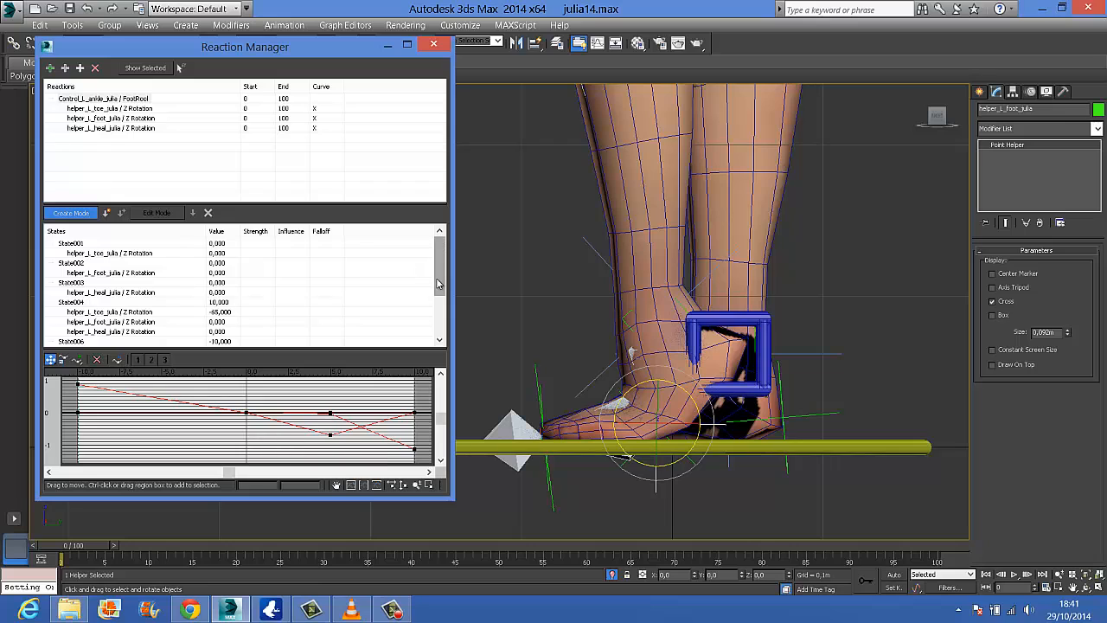
{"action": "left_click_drag", "start_coordinate": [438, 284], "coordinate": [432, 317]}
{"action": "left_click", "coordinate": [90, 215]}
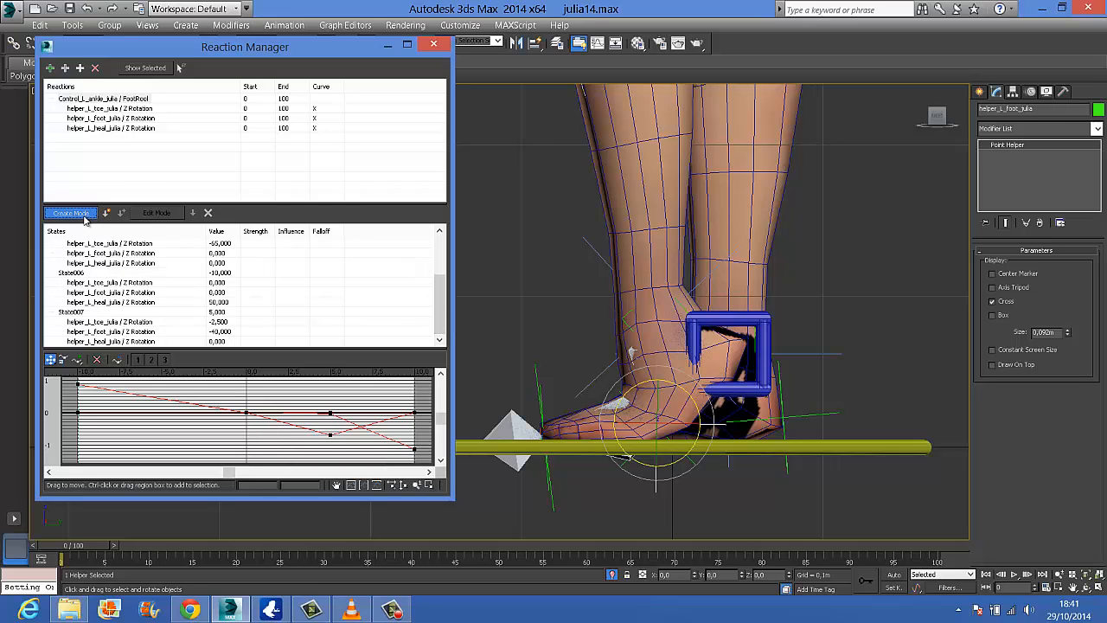
Select the left ankle control and raise its FootRool to 10 to bring the foot onto its toes
{"action": "left_click", "coordinate": [752, 316]}
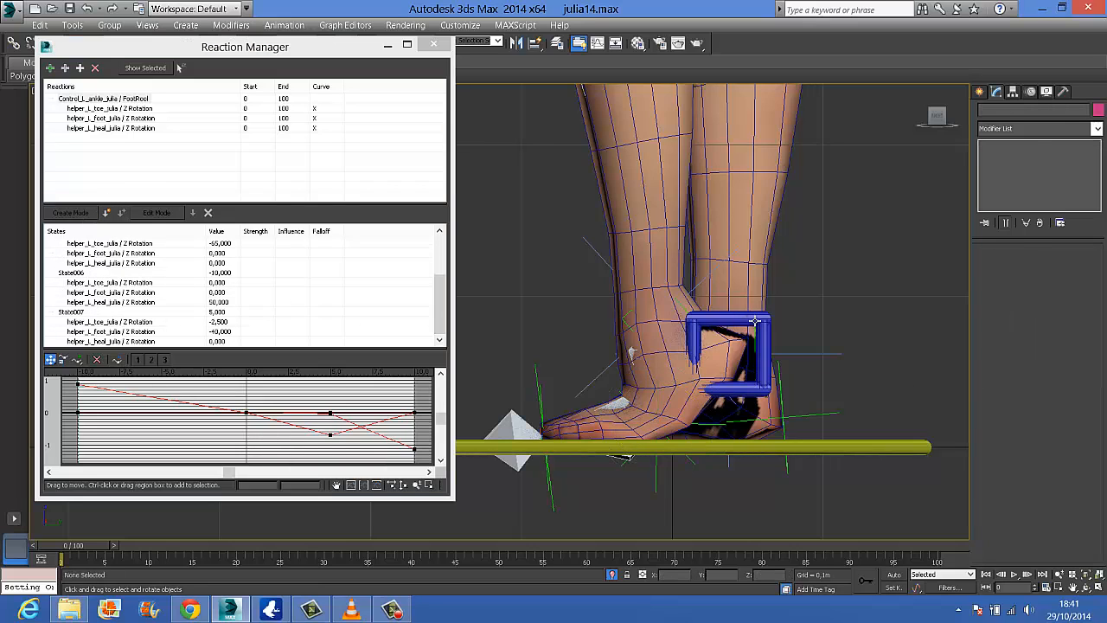
{"action": "left_click_drag", "start_coordinate": [1078, 263], "coordinate": [1031, 221]}
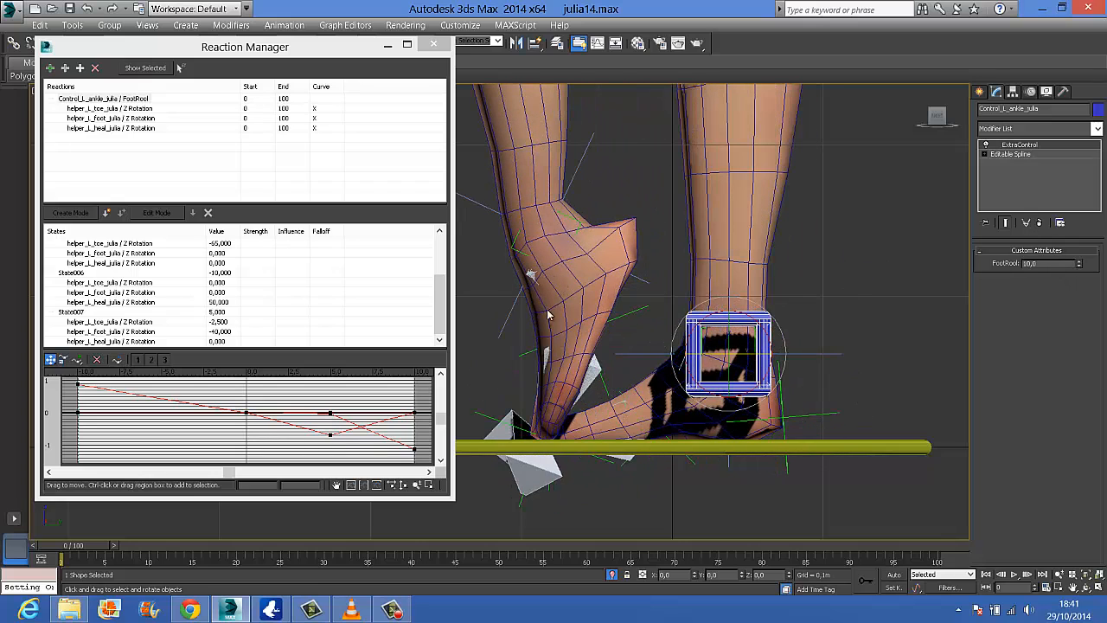
{"action": "left_click", "coordinate": [529, 355]}
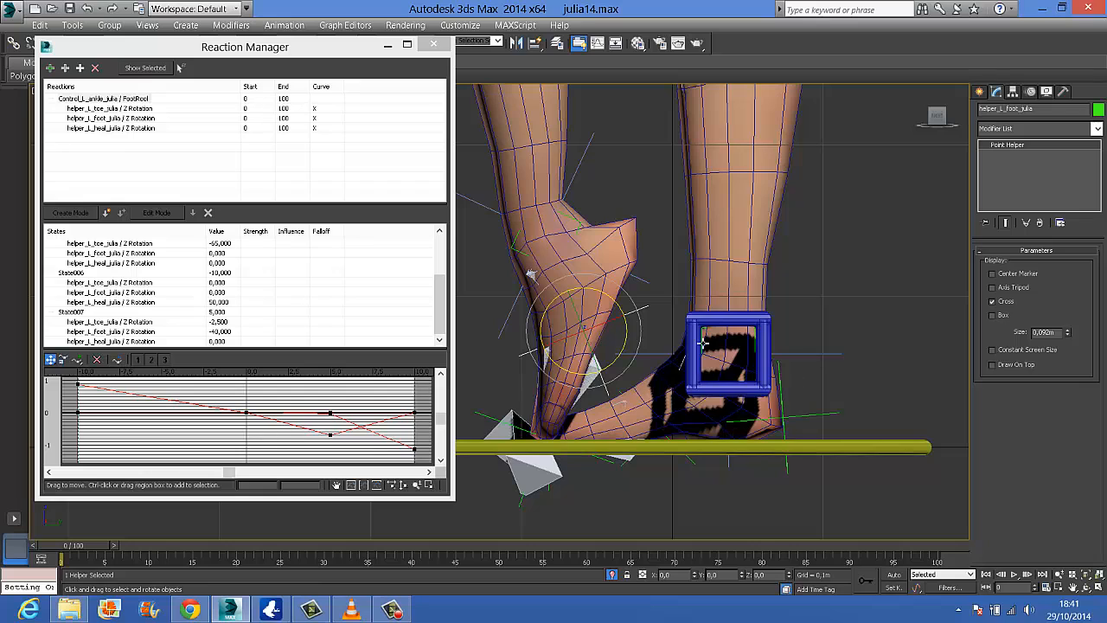
{"action": "left_click", "coordinate": [718, 321]}
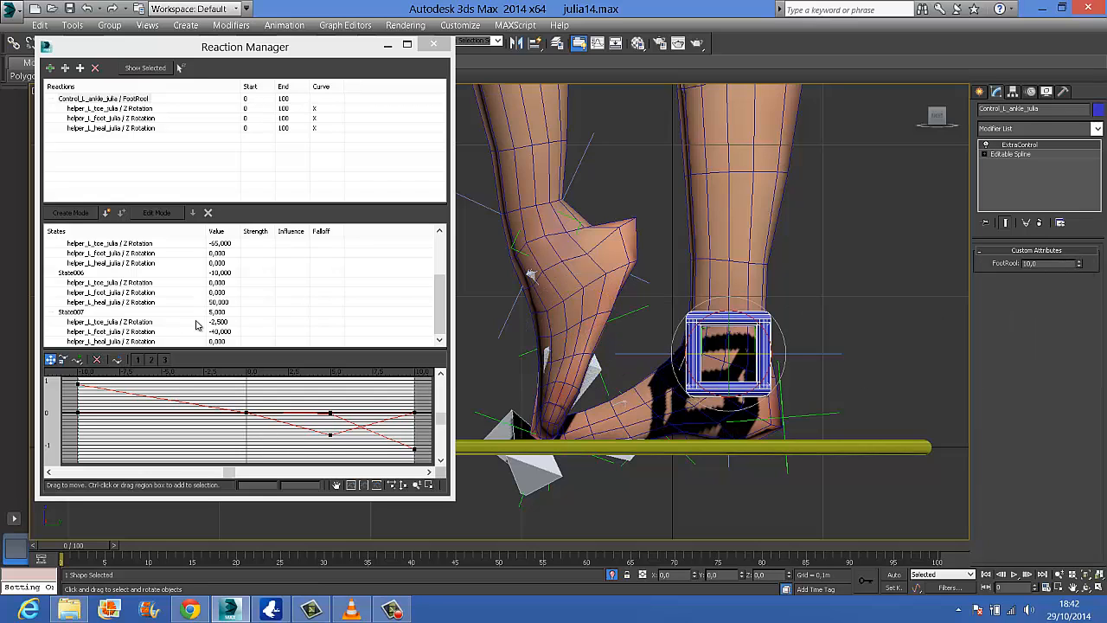
Under the left FootRool master reaction, select the left foot helper's Z Rotation in State004 and turn on edit mode
{"action": "left_click_drag", "start_coordinate": [443, 309], "coordinate": [443, 271]}
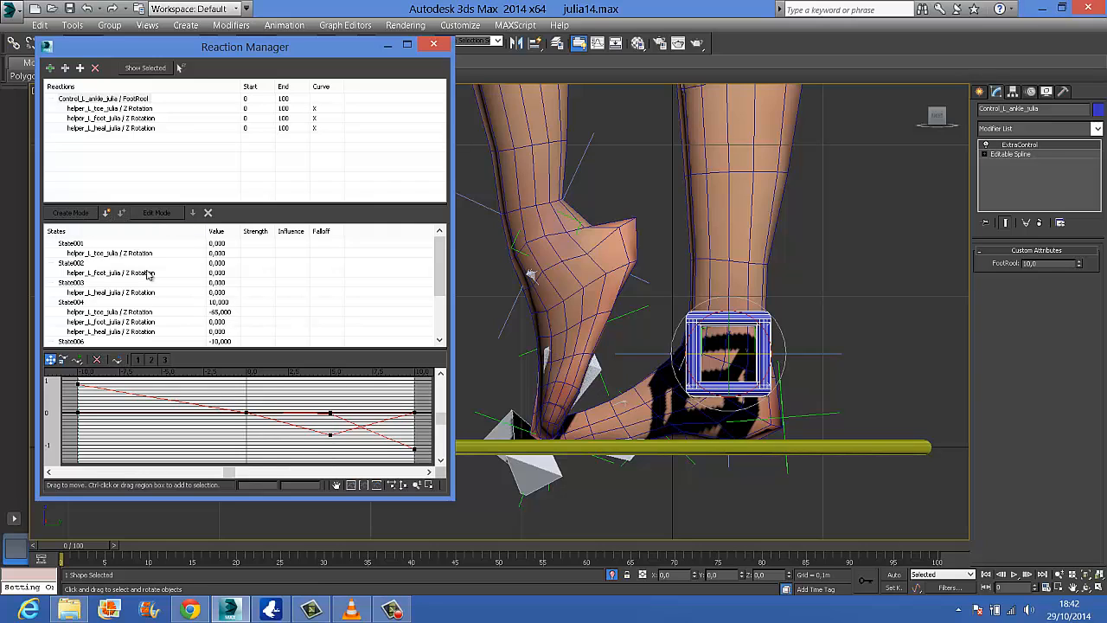
{"action": "left_click", "coordinate": [151, 102]}
{"action": "left_click", "coordinate": [146, 149]}
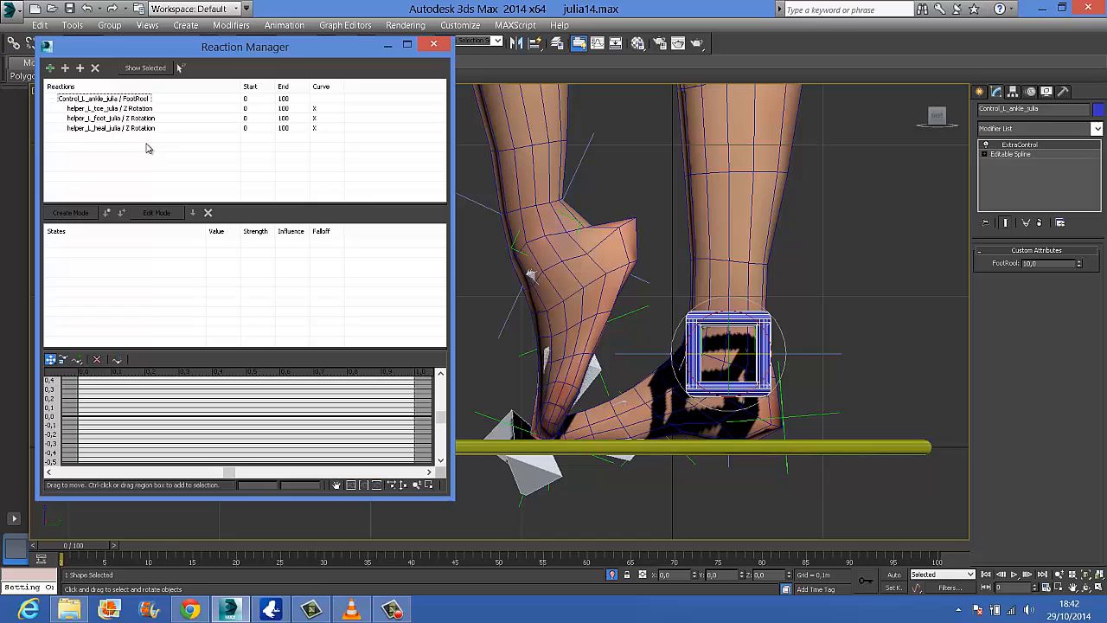
{"action": "left_click", "coordinate": [136, 101]}
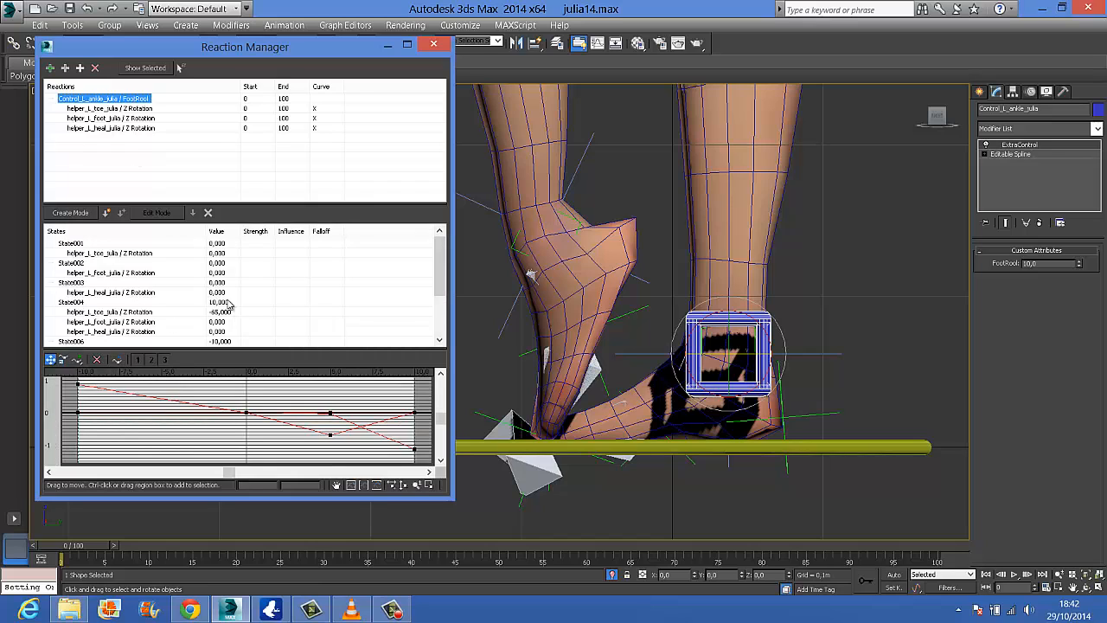
{"action": "left_click", "coordinate": [130, 313]}
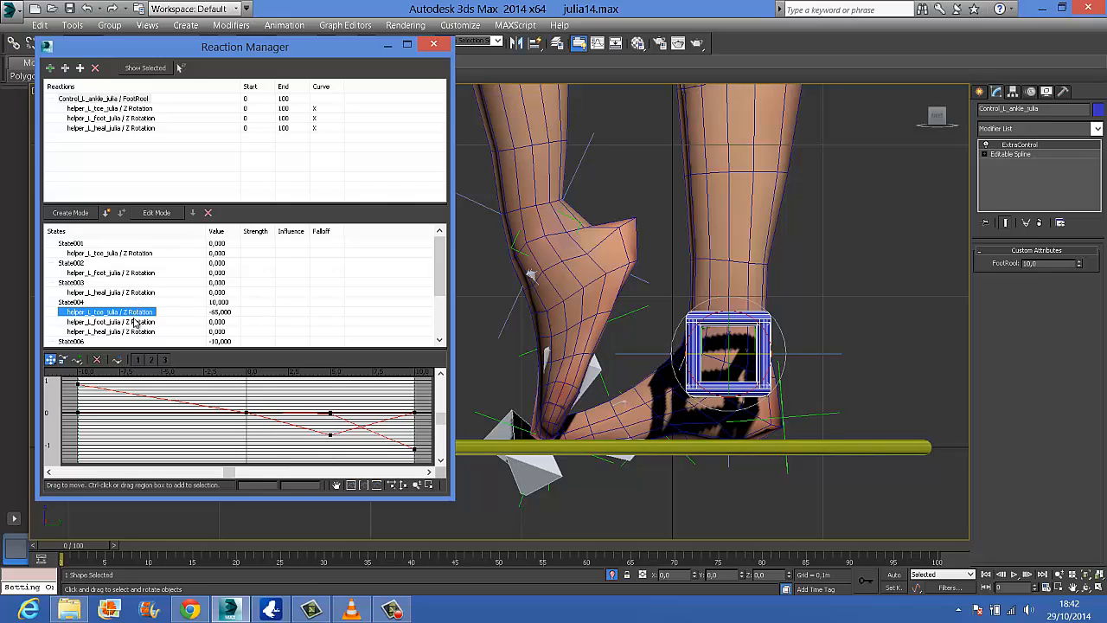
{"action": "left_click", "coordinate": [136, 321]}
{"action": "left_click", "coordinate": [136, 313]}
{"action": "left_click", "coordinate": [141, 325]}
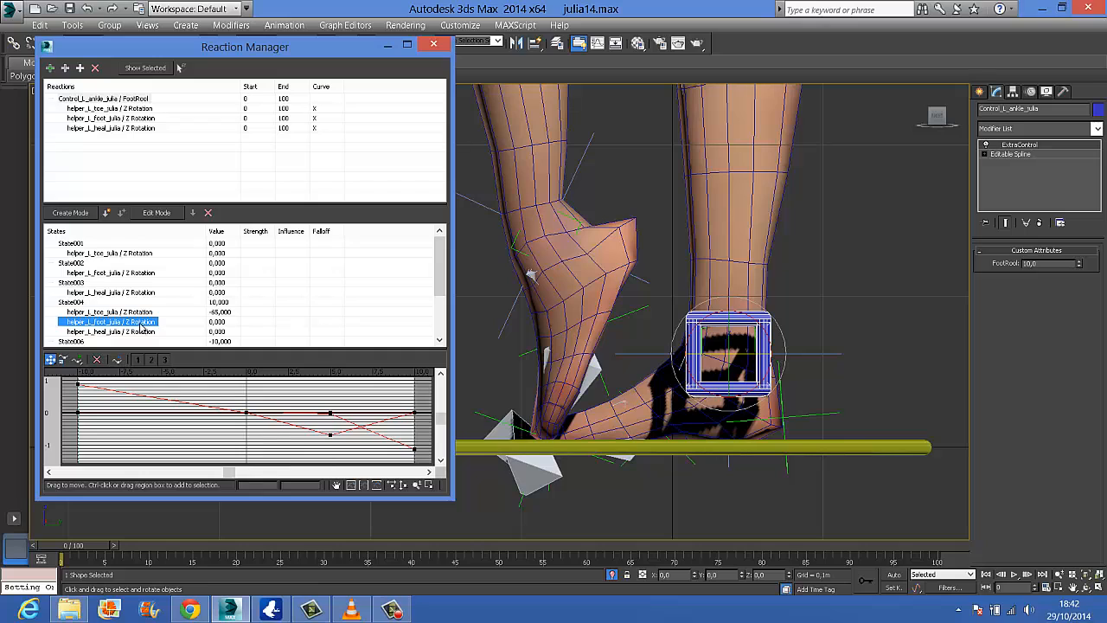
{"action": "left_click", "coordinate": [157, 213]}
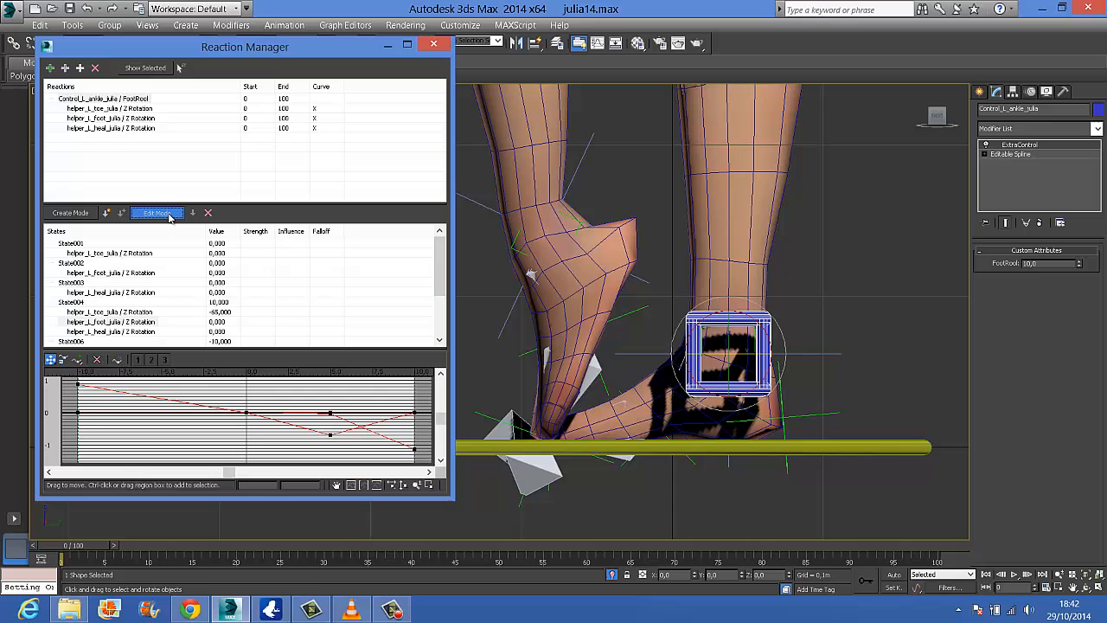
Rotate the left foot helper to 15 degrees about Z for the FootRool 10 state and exit edit mode
{"action": "left_click", "coordinate": [529, 353]}
{"action": "left_click", "coordinate": [599, 293]}
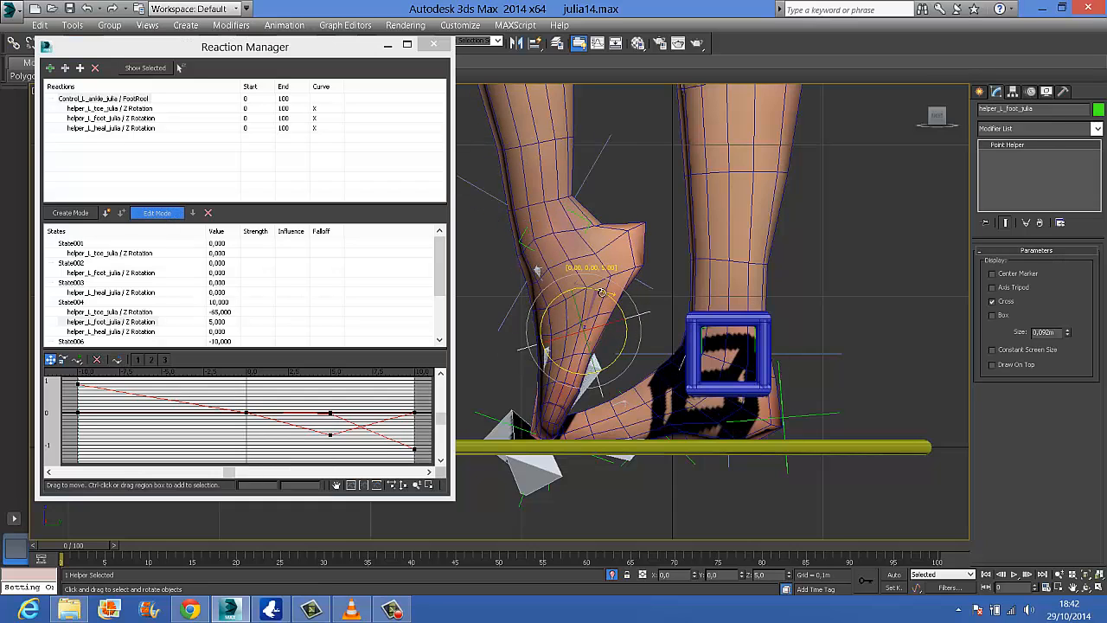
{"action": "left_click_drag", "start_coordinate": [601, 292], "coordinate": [606, 293]}
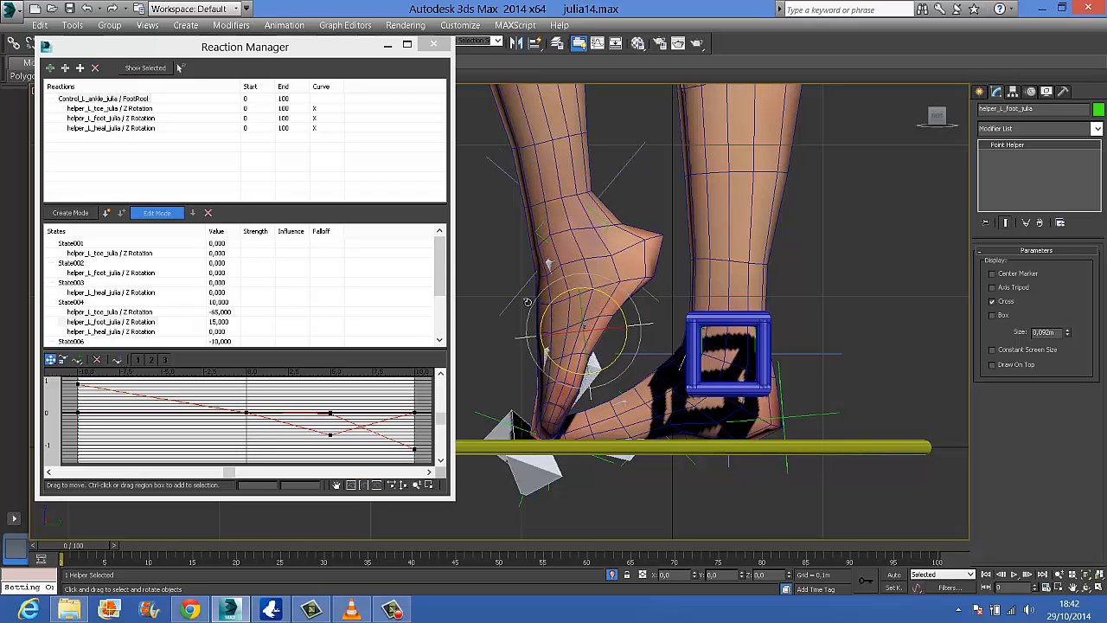
{"action": "left_click", "coordinate": [161, 216]}
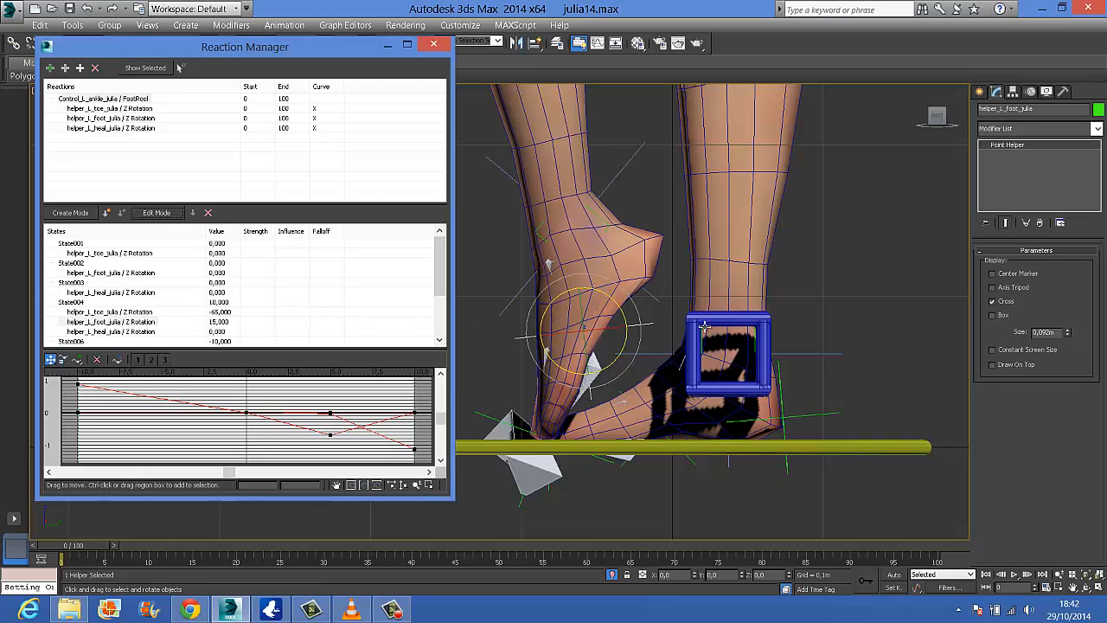
Select the left ankle control and vary its FootRool to test the edited foot roll
{"action": "left_click", "coordinate": [925, 316]}
{"action": "left_click", "coordinate": [768, 333]}
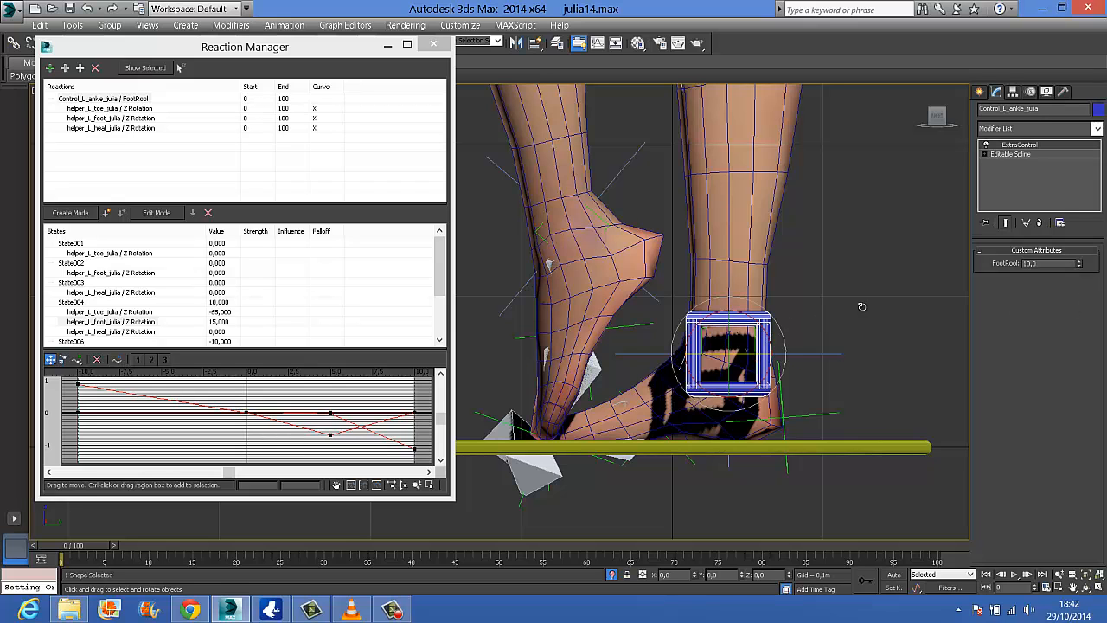
{"action": "left_click_drag", "start_coordinate": [1085, 264], "coordinate": [1049, 323]}
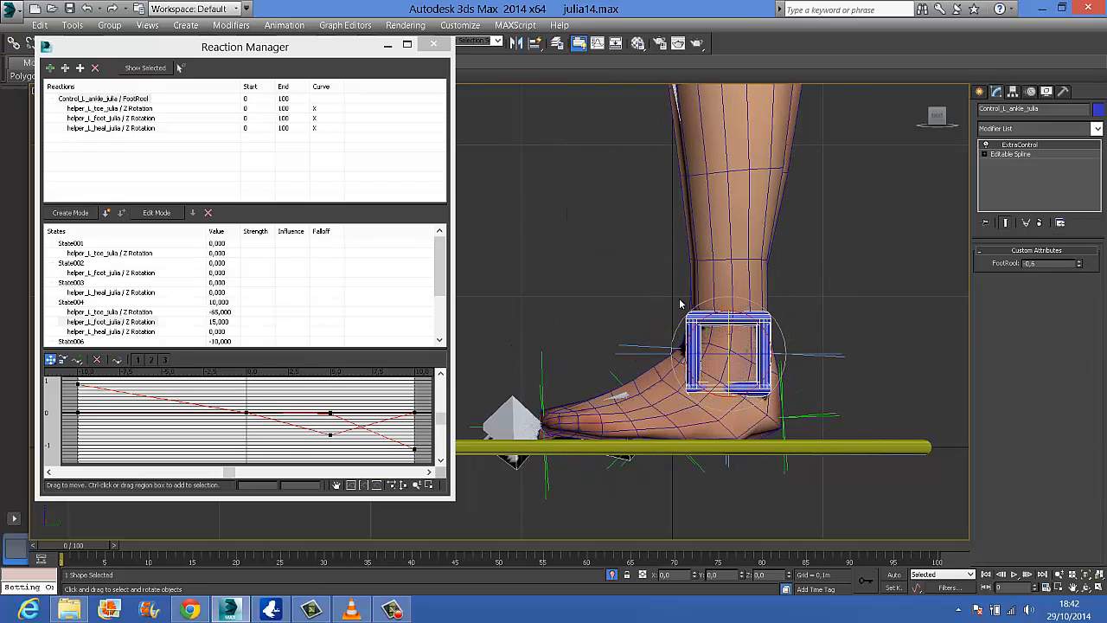
Test the left ankle control's FootRool in a perspective-like view of both feet and reset it to 0
{"action": "left_click", "coordinate": [708, 249]}
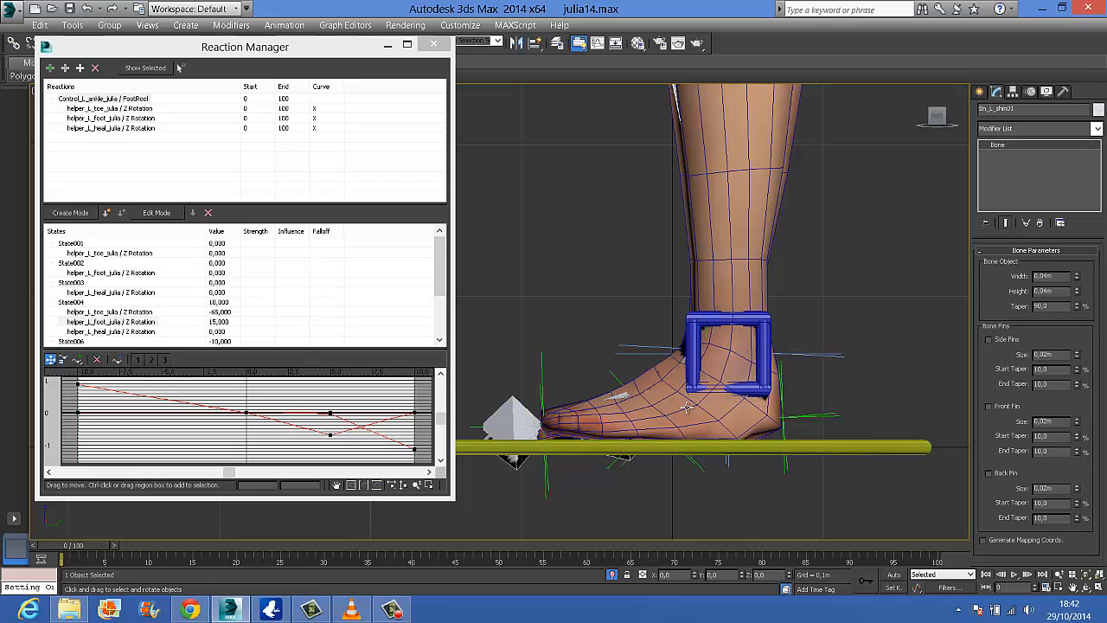
{"action": "middle_click_drag", "start_coordinate": [692, 439], "coordinate": [766, 384], "text": "alt"}
{"action": "left_click", "coordinate": [702, 340]}
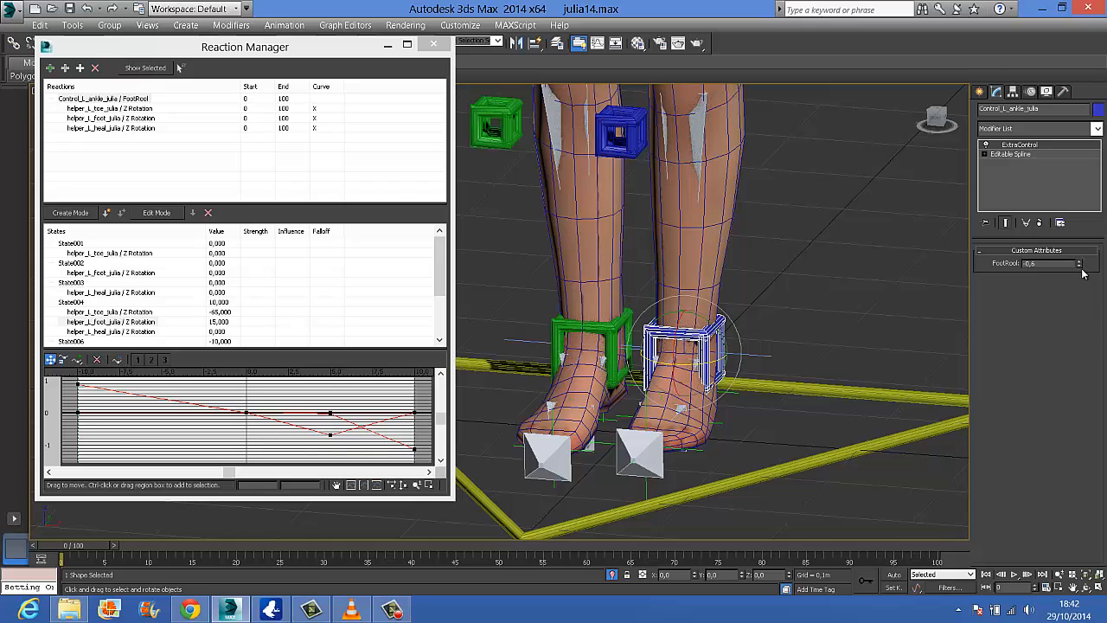
{"action": "left_click_drag", "start_coordinate": [1079, 263], "coordinate": [963, 274]}
{"action": "type", "text": "0"}
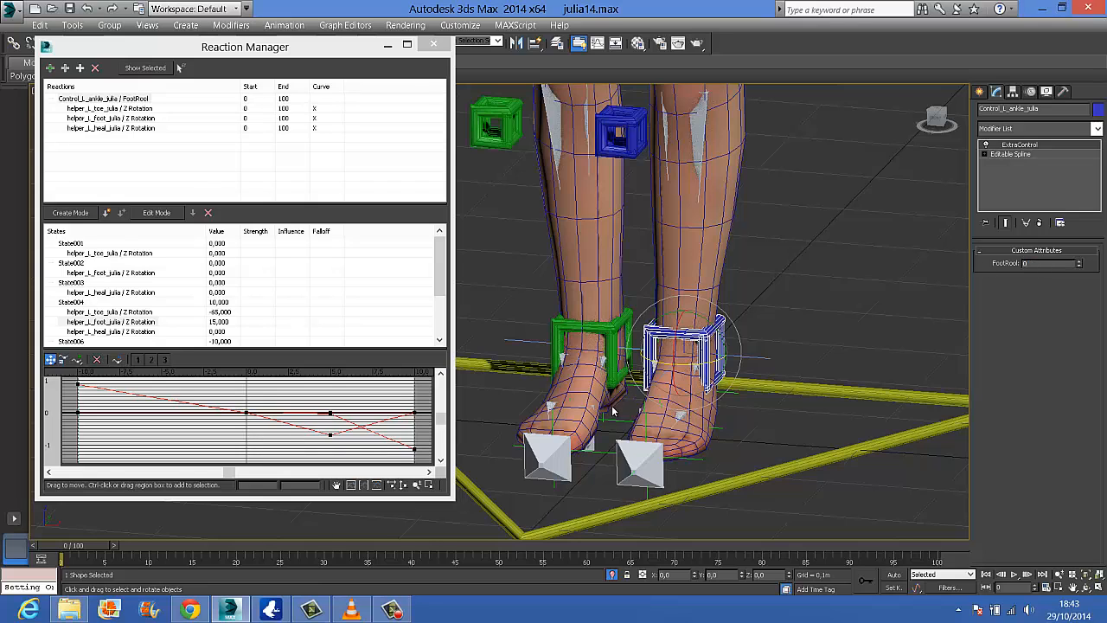
Select the right ankle control, close and reopen the Reaction Manager, and move its window clear of the feet
{"action": "left_click", "coordinate": [614, 370]}
{"action": "left_click", "coordinate": [609, 355]}
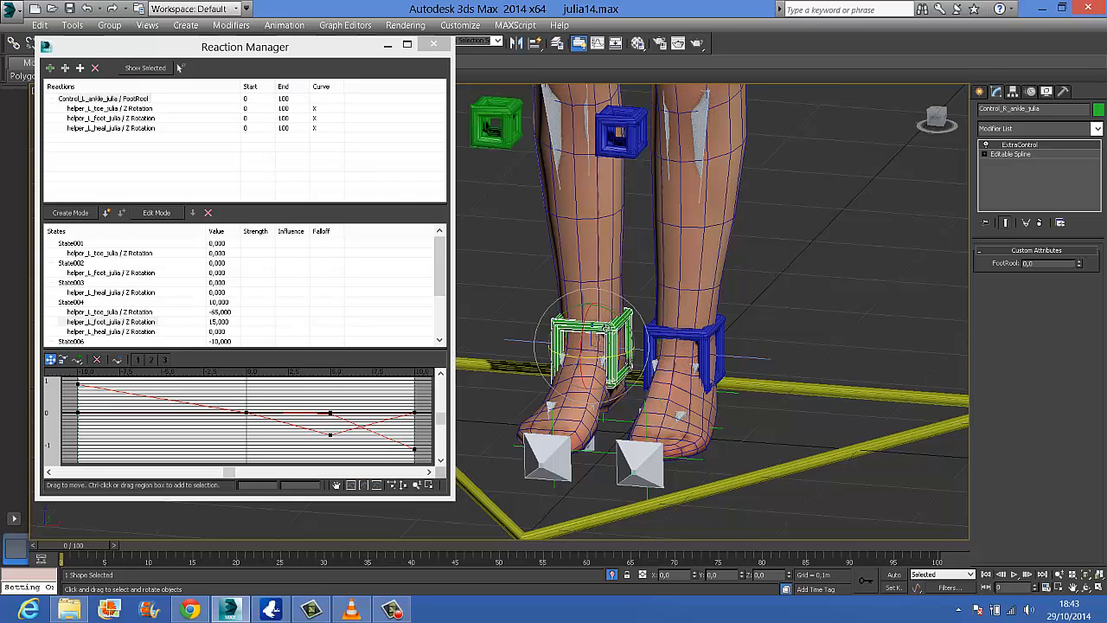
{"action": "left_click", "coordinate": [435, 44]}
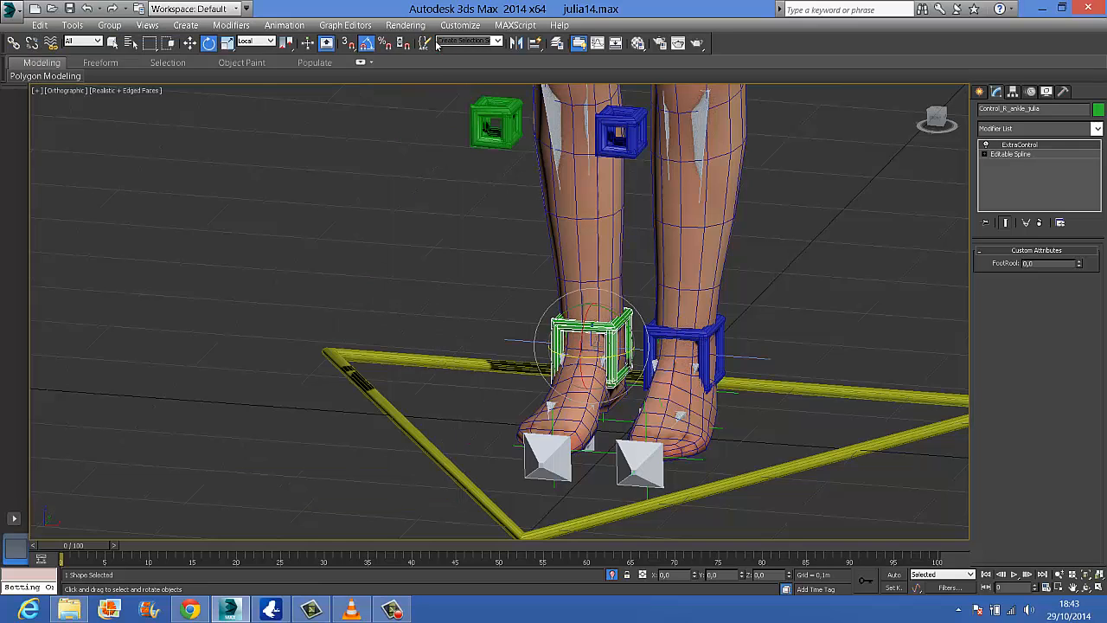
{"action": "left_click", "coordinate": [283, 25]}
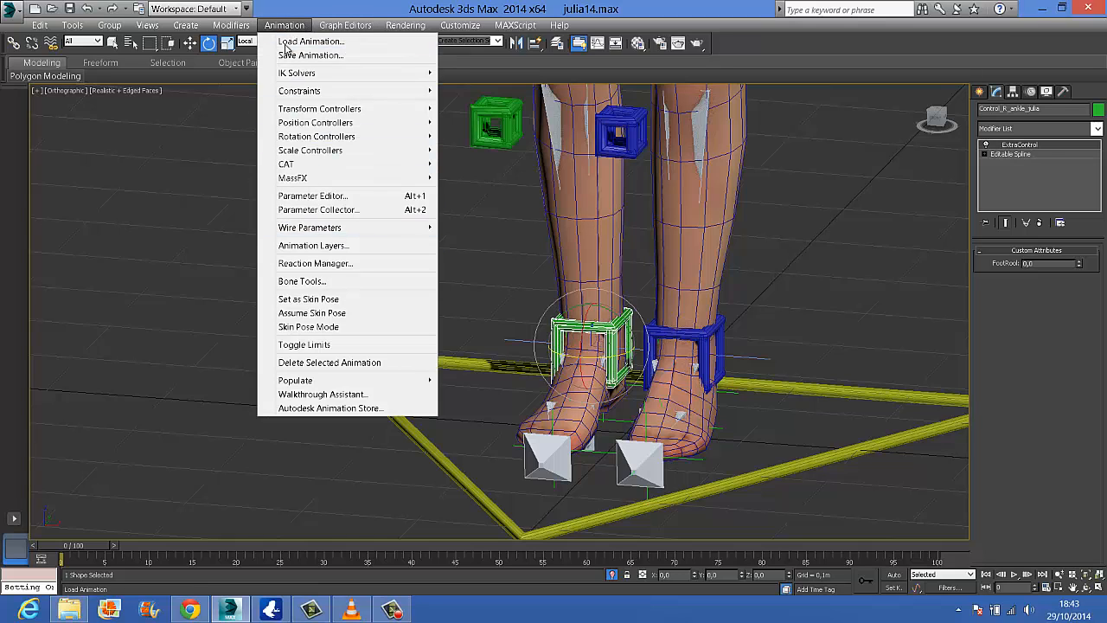
{"action": "left_click", "coordinate": [340, 263]}
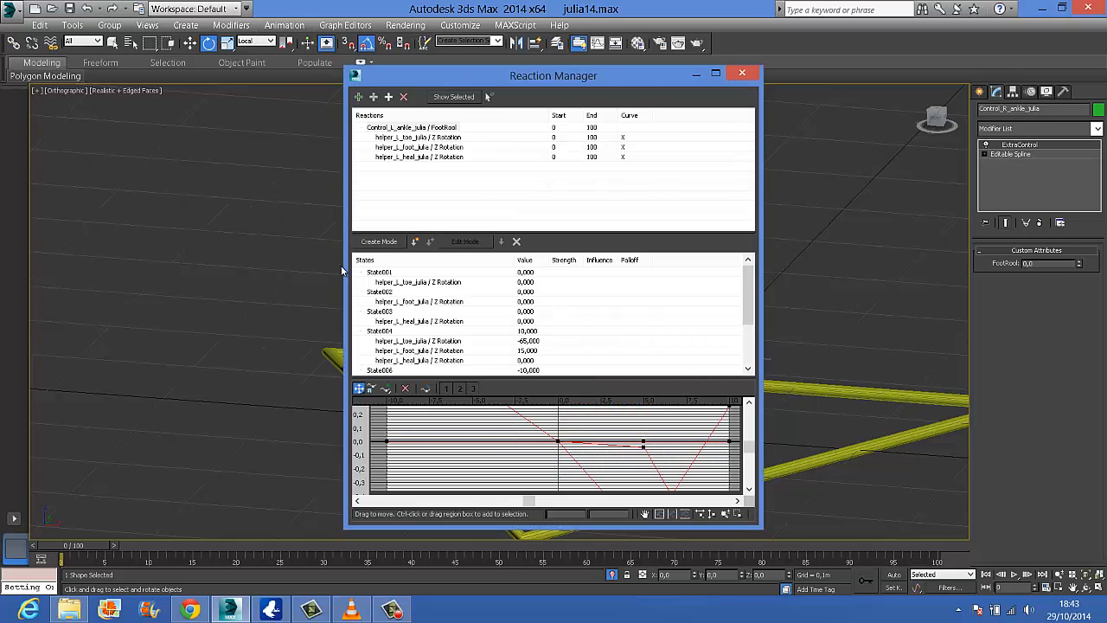
{"action": "left_click_drag", "start_coordinate": [563, 78], "coordinate": [226, 90]}
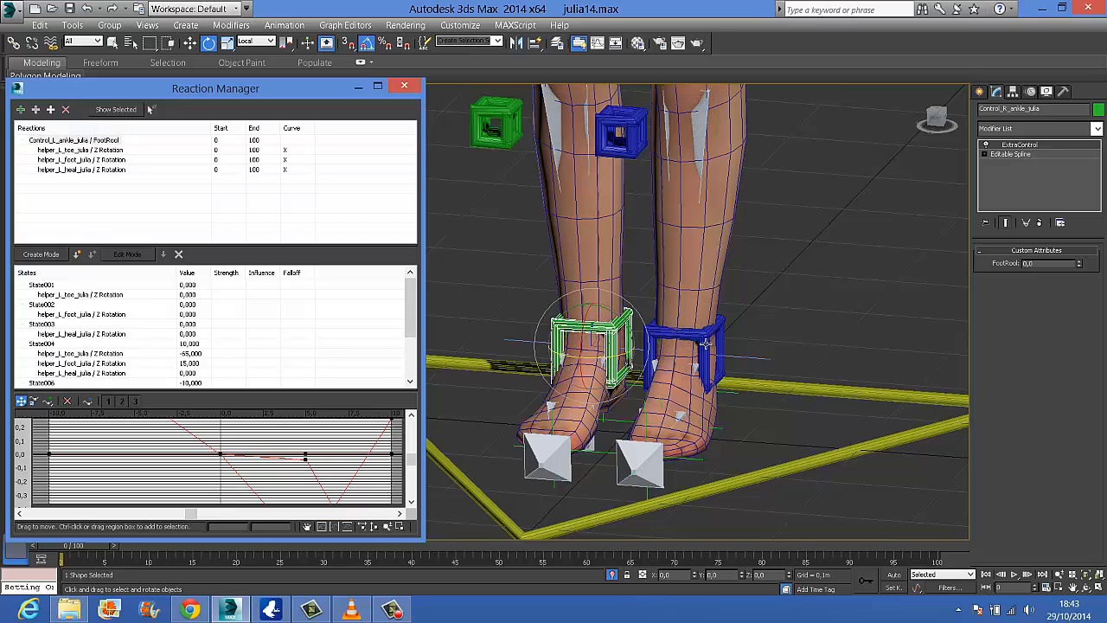
Add the right ankle control's FootRool custom attribute as a new master in the Reaction Manager
{"action": "left_click", "coordinate": [19, 110]}
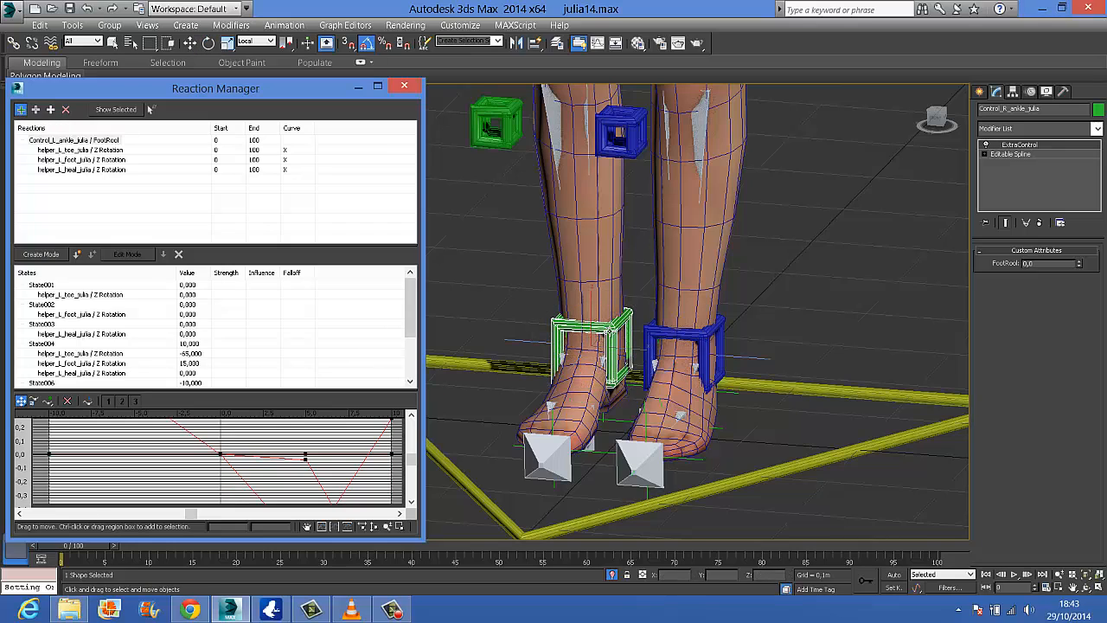
{"action": "left_click", "coordinate": [609, 333]}
{"action": "mouse_move", "coordinate": [619, 372]}
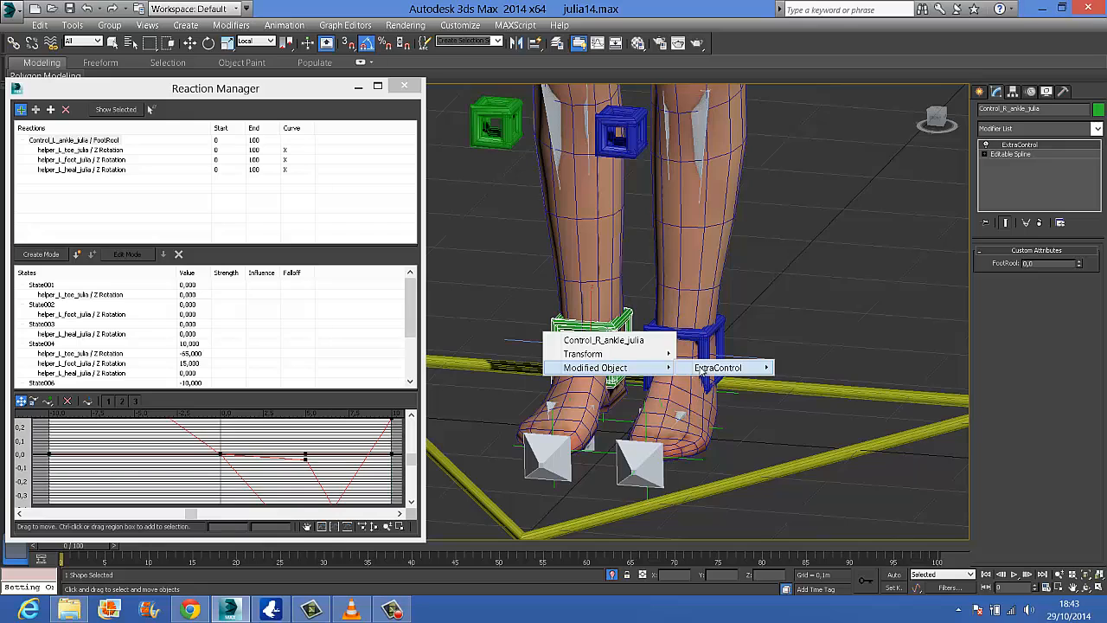
{"action": "mouse_move", "coordinate": [727, 372]}
{"action": "mouse_move", "coordinate": [789, 370]}
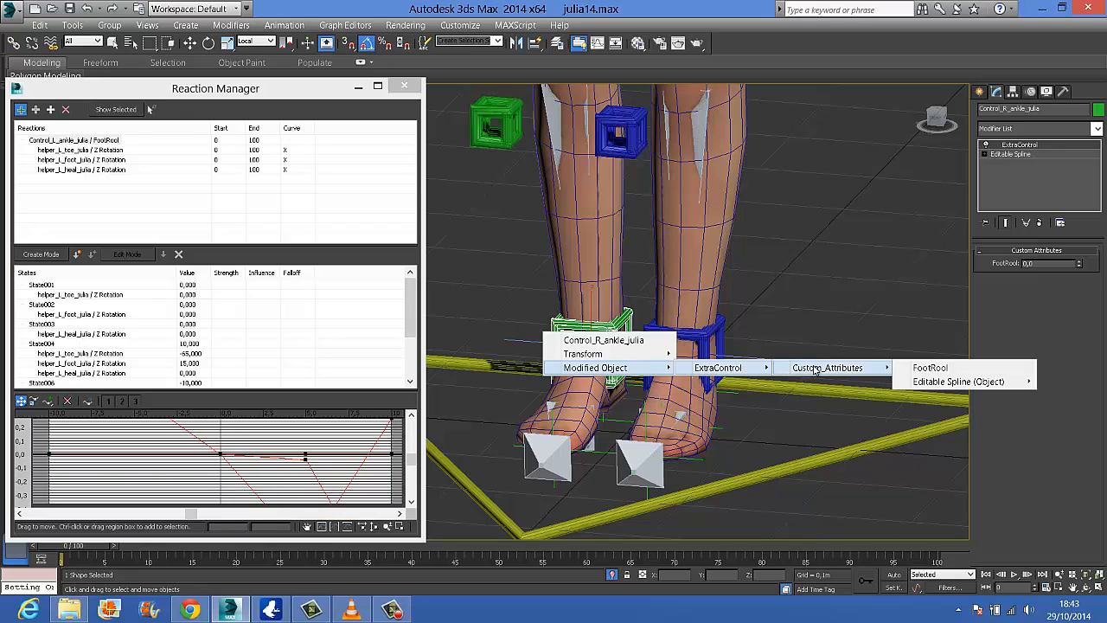
{"action": "left_click", "coordinate": [934, 370]}
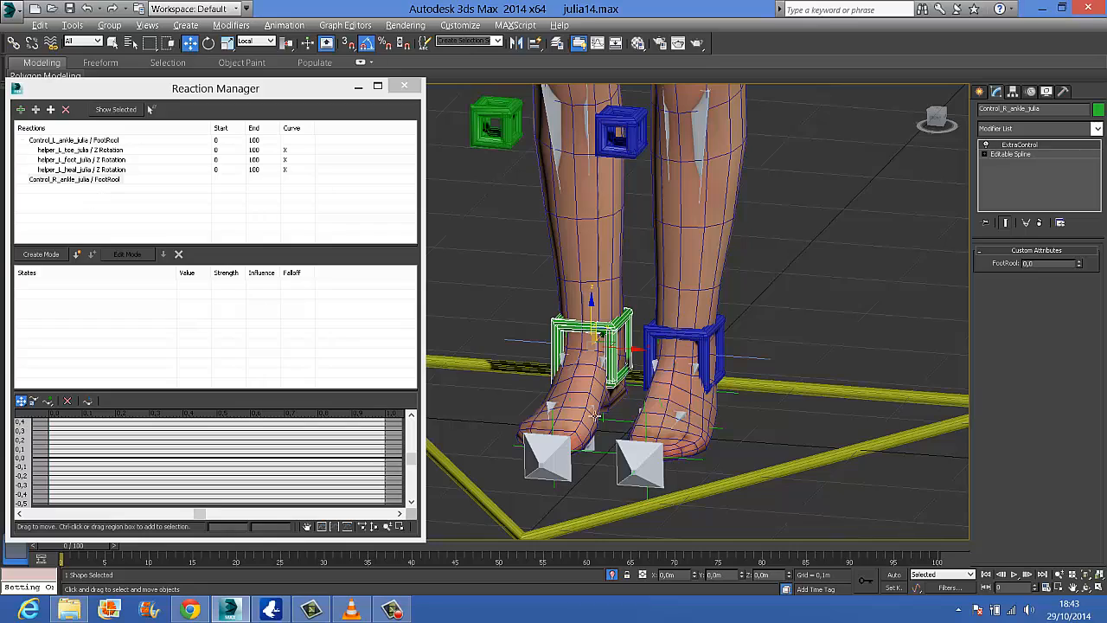
Add the right toe helper's Zero Euler XYZ Z Rotation as a slave of the right ankle's FootRool
{"action": "middle_click_drag", "start_coordinate": [594, 416], "coordinate": [785, 371], "text": "alt"}
{"action": "scroll", "coordinate": [830, 381], "scroll_direction": "up", "scroll_amount": 4}
{"action": "scroll", "coordinate": [672, 411], "scroll_direction": "down", "scroll_amount": 3}
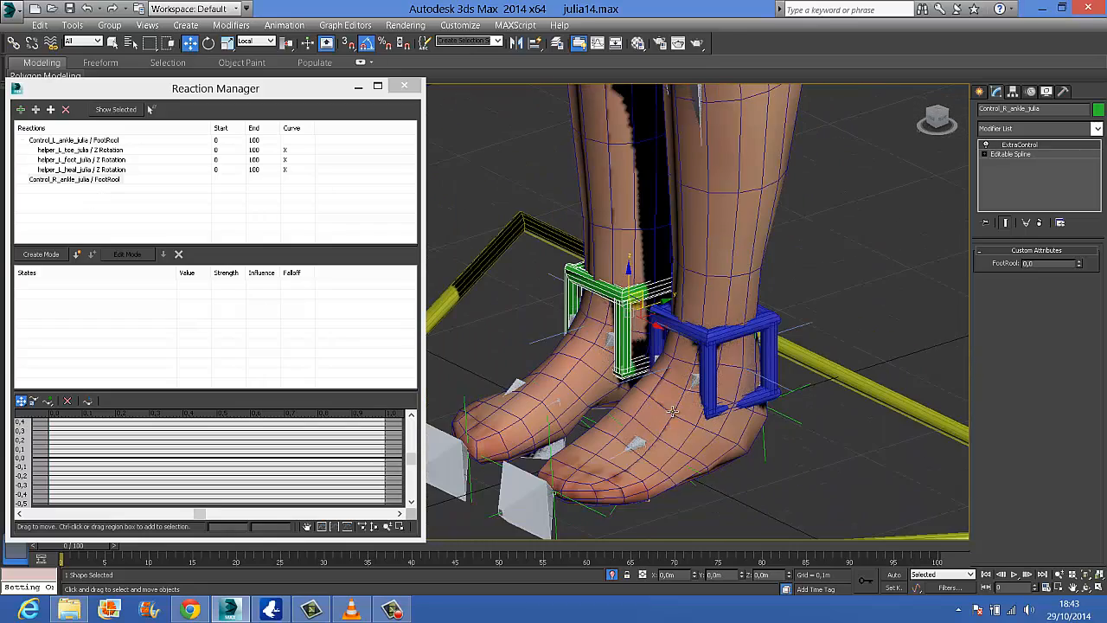
{"action": "middle_click_drag", "start_coordinate": [673, 410], "coordinate": [872, 346]}
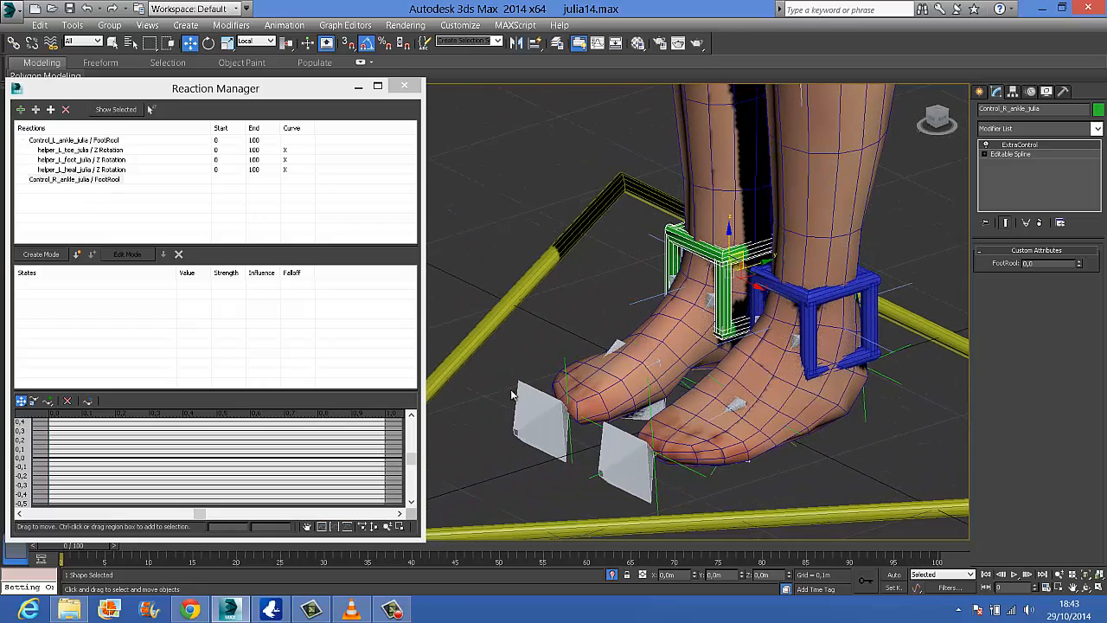
{"action": "left_click", "coordinate": [564, 363]}
{"action": "left_click", "coordinate": [208, 43]}
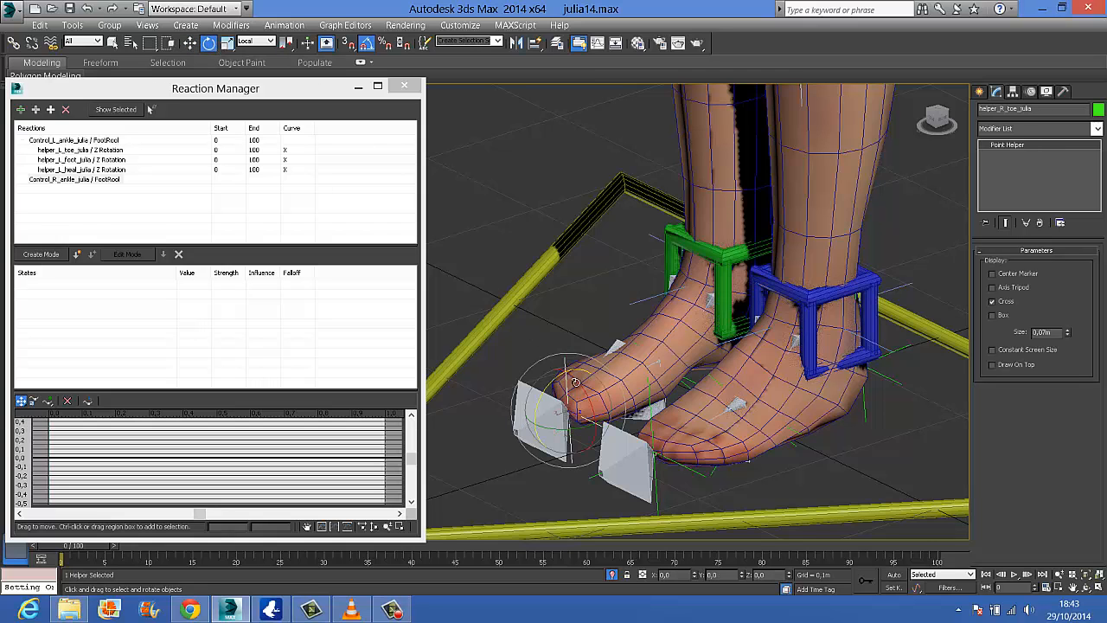
{"action": "left_click_drag", "start_coordinate": [560, 381], "coordinate": [596, 385]}
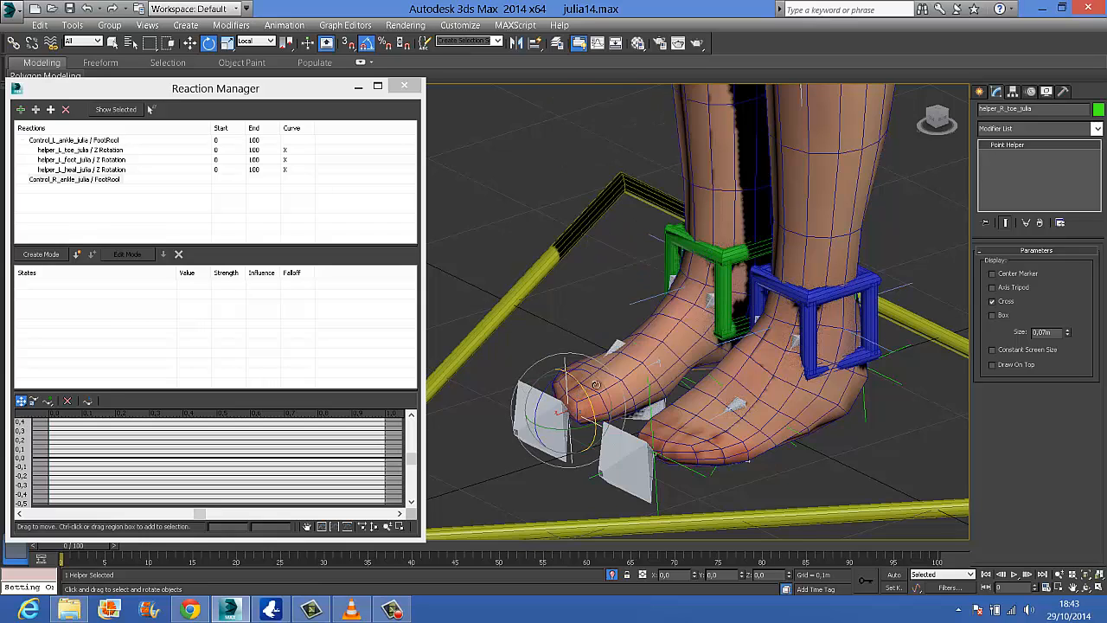
{"action": "left_click", "coordinate": [51, 109]}
{"action": "mouse_move", "coordinate": [103, 121]}
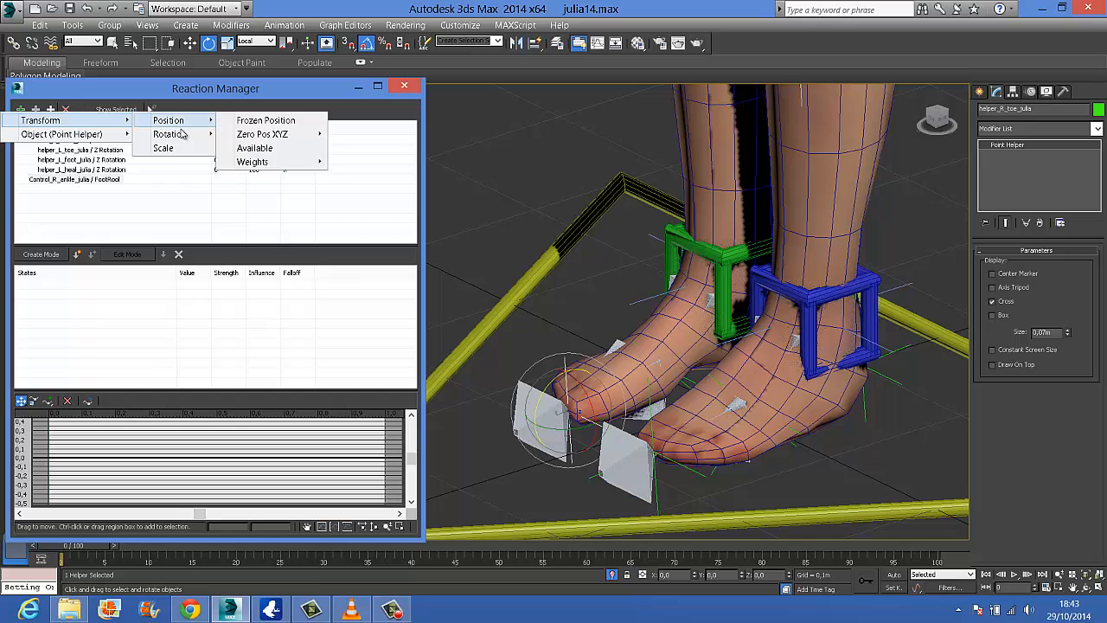
{"action": "mouse_move", "coordinate": [173, 134]}
{"action": "mouse_move", "coordinate": [268, 147]}
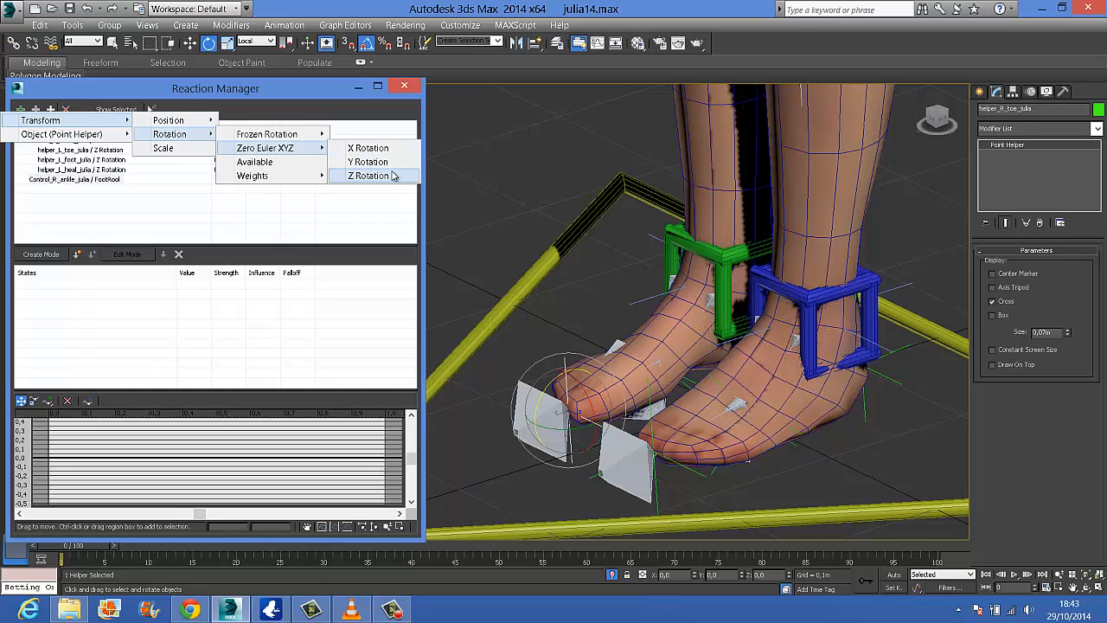
{"action": "left_click", "coordinate": [388, 174]}
Add the right foot helper's Zero Euler XYZ Z Rotation as a slave of the right ankle's FootRool
{"action": "left_click", "coordinate": [686, 383]}
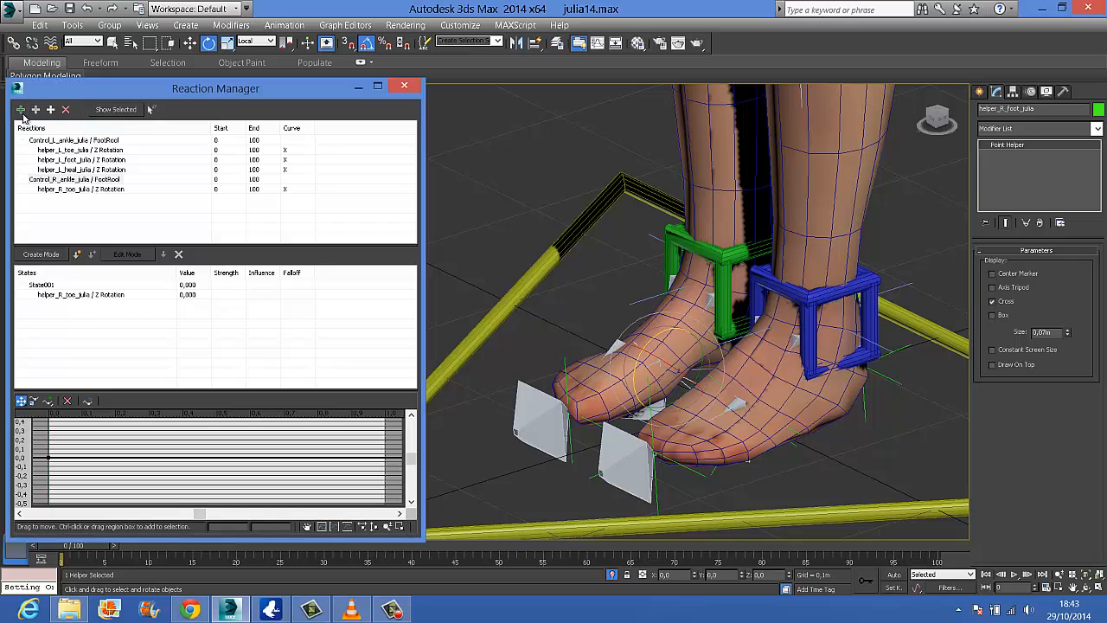
{"action": "key", "text": "ctrl+z"}
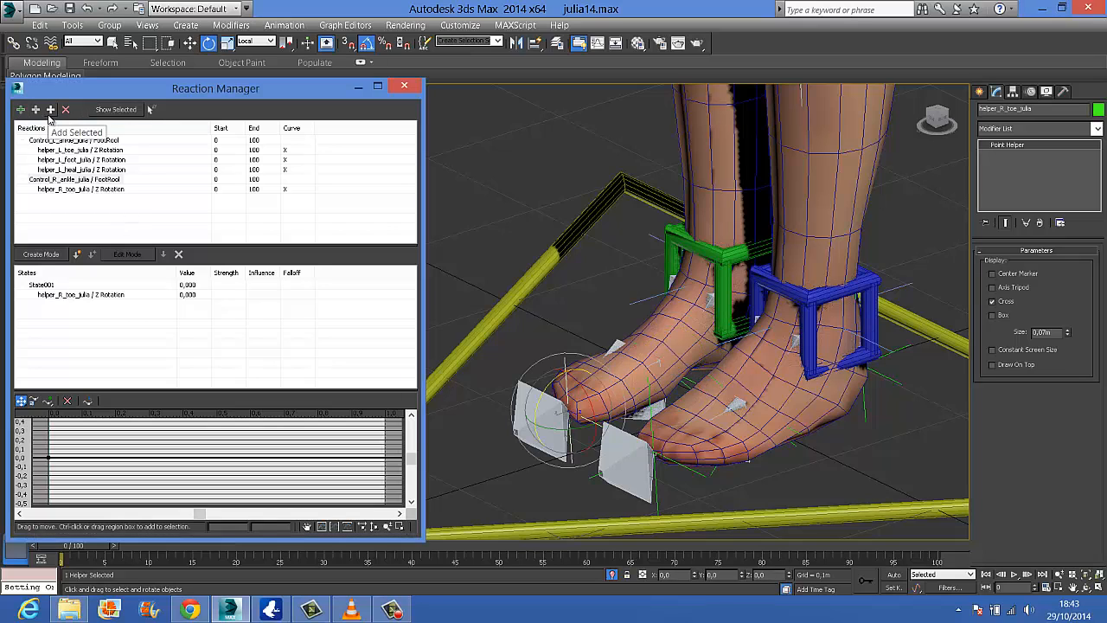
{"action": "left_click", "coordinate": [683, 384]}
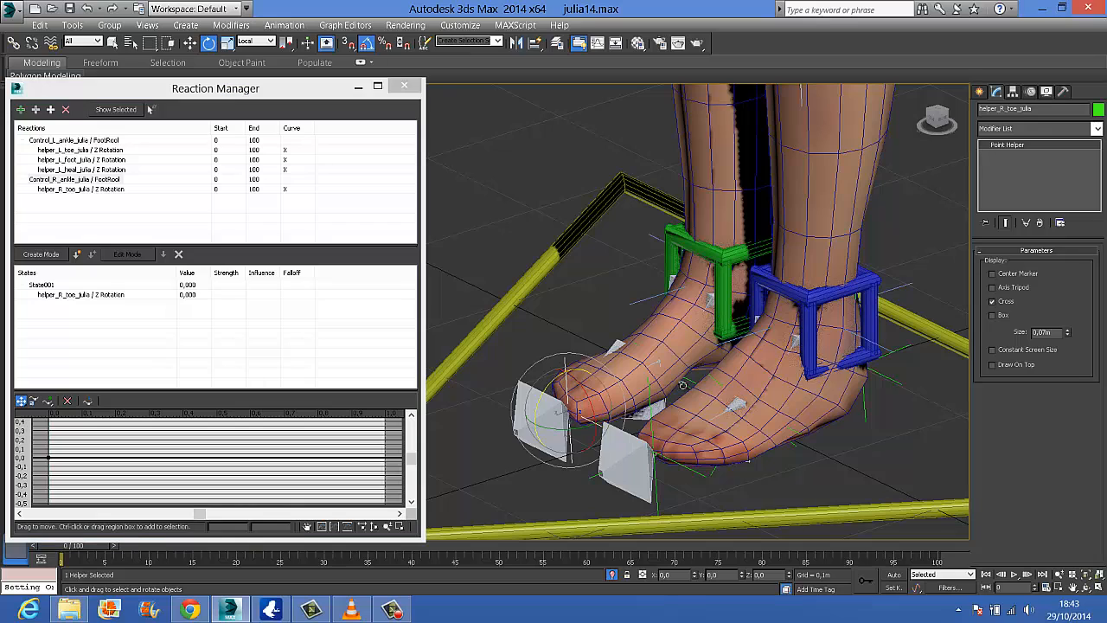
{"action": "left_click", "coordinate": [51, 110]}
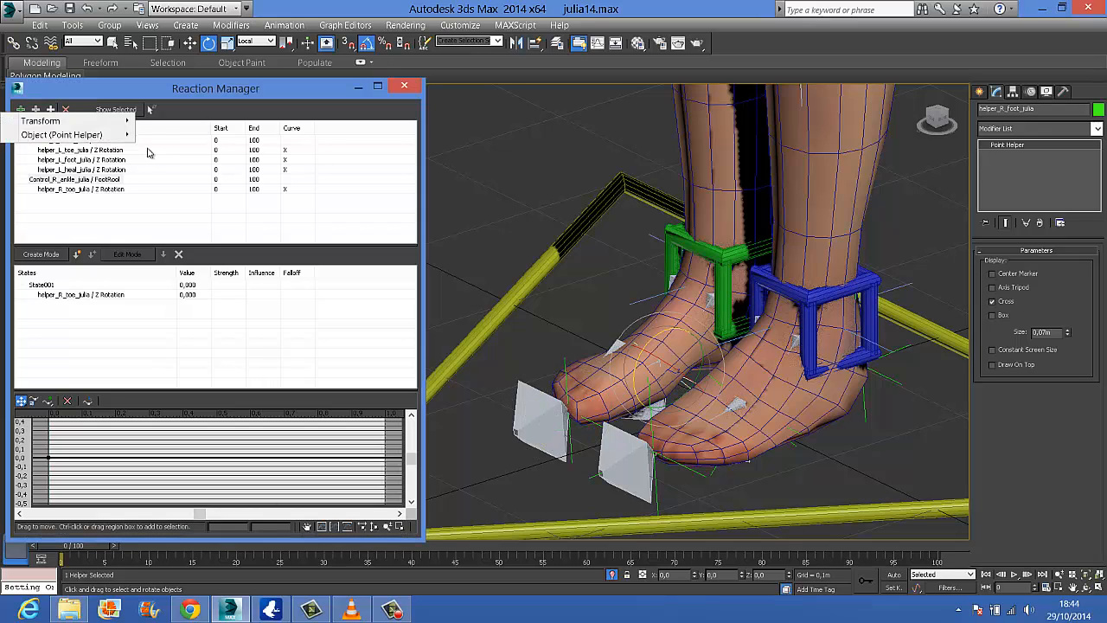
{"action": "mouse_move", "coordinate": [128, 130]}
{"action": "mouse_move", "coordinate": [171, 135]}
{"action": "mouse_move", "coordinate": [269, 154]}
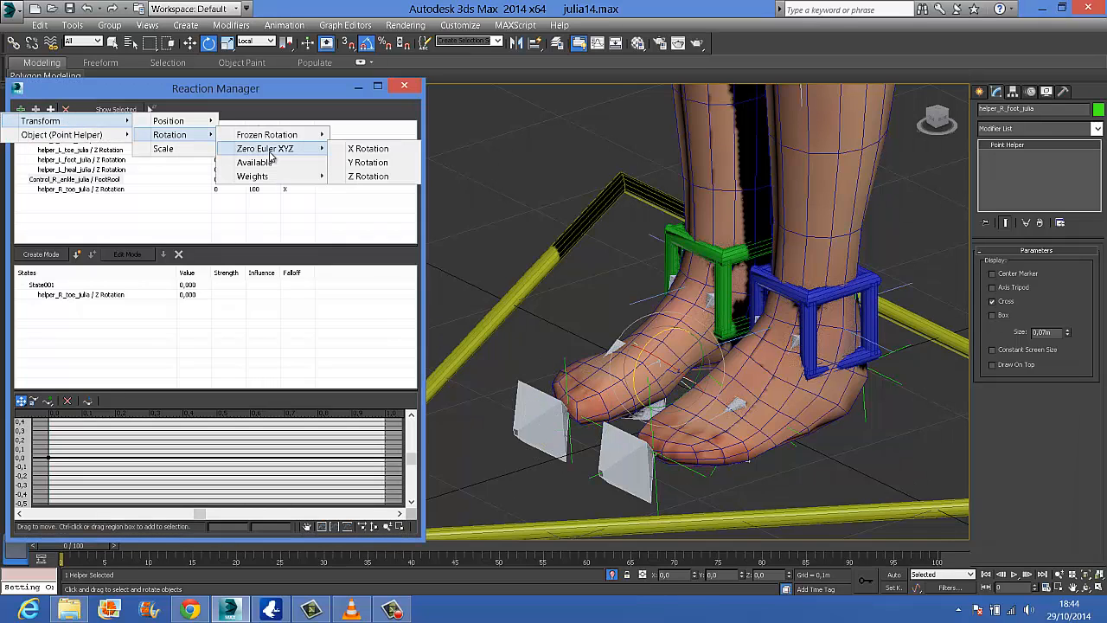
{"action": "left_click", "coordinate": [407, 179]}
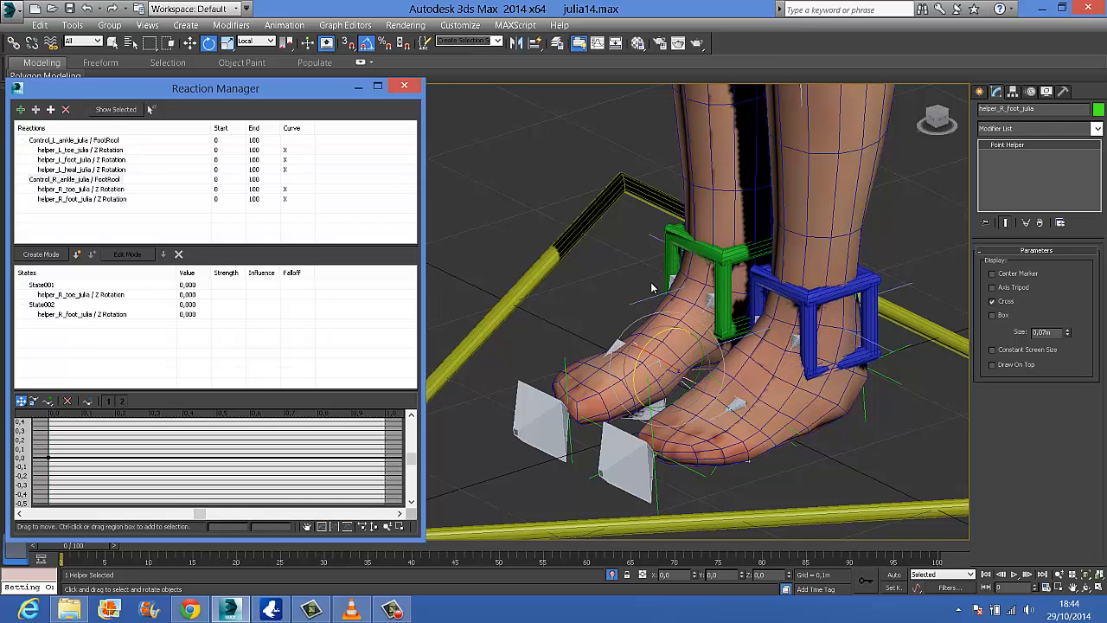
Add the right heel helper's Zero Euler XYZ Z Rotation as a slave of the right ankle's FootRool
{"action": "middle_click_drag", "start_coordinate": [782, 348], "coordinate": [683, 354], "text": "alt"}
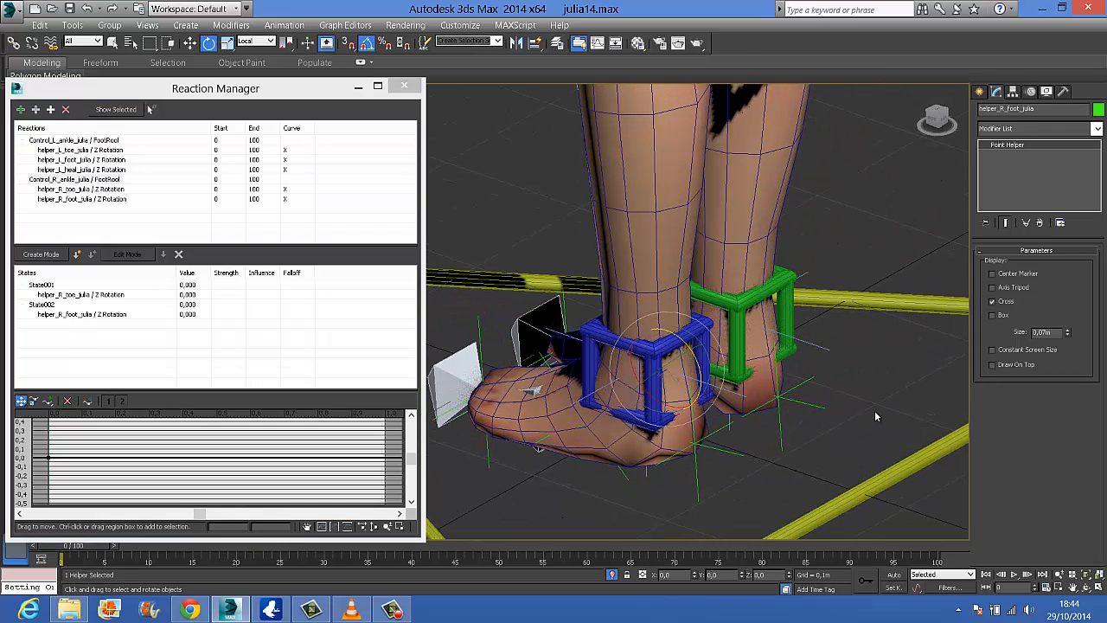
{"action": "left_click", "coordinate": [810, 388]}
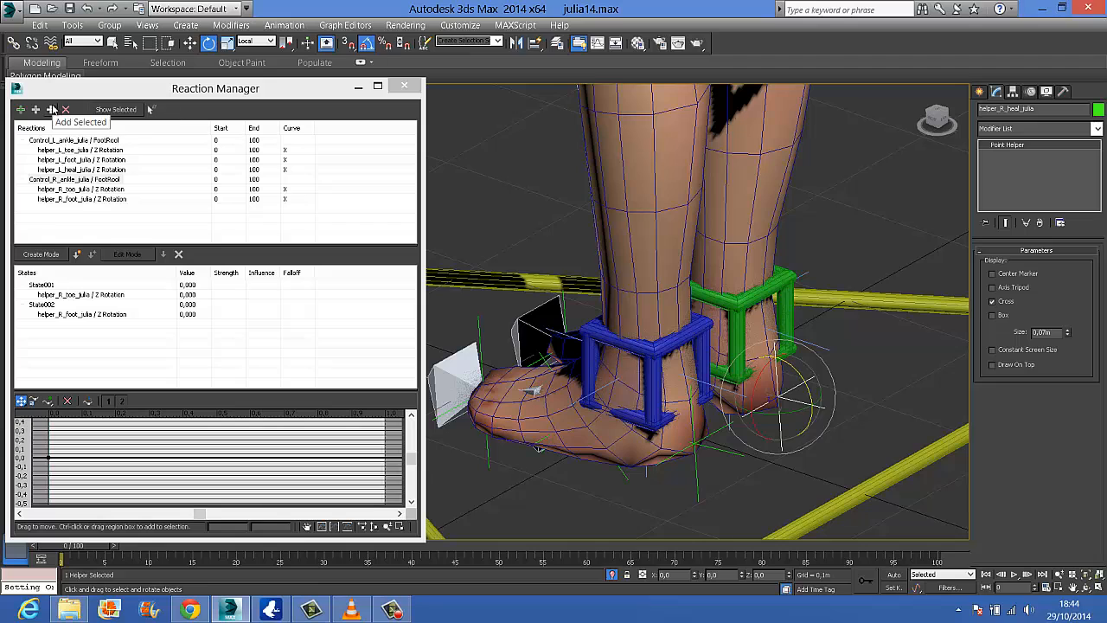
{"action": "left_click", "coordinate": [51, 109]}
{"action": "left_click", "coordinate": [145, 94]}
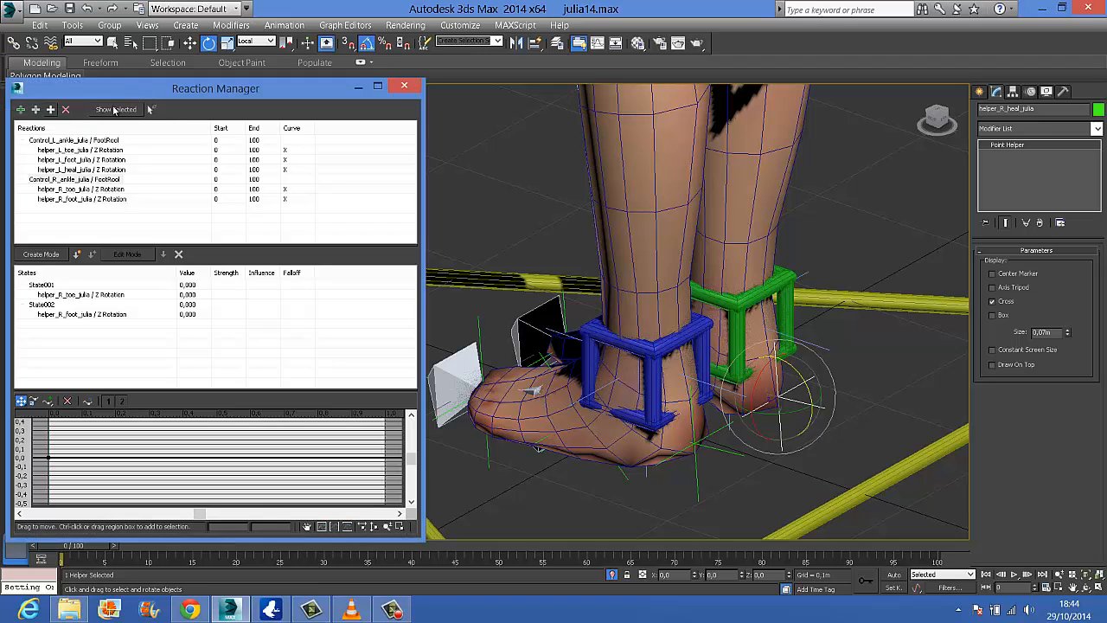
{"action": "left_click", "coordinate": [52, 109]}
{"action": "mouse_move", "coordinate": [52, 117]}
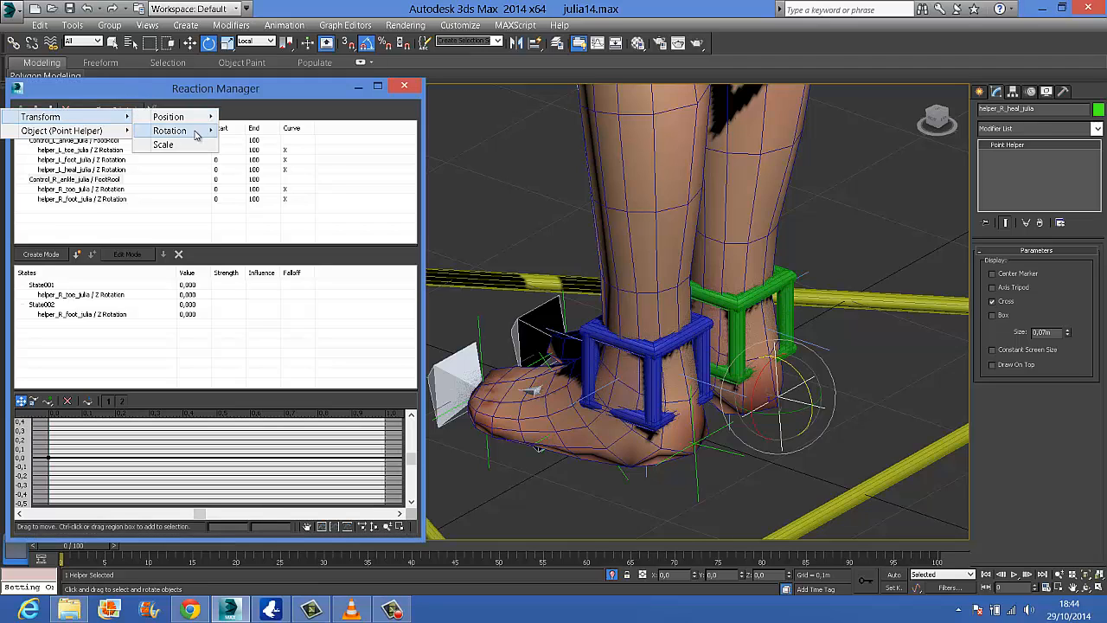
{"action": "mouse_move", "coordinate": [177, 131]}
{"action": "mouse_move", "coordinate": [307, 143]}
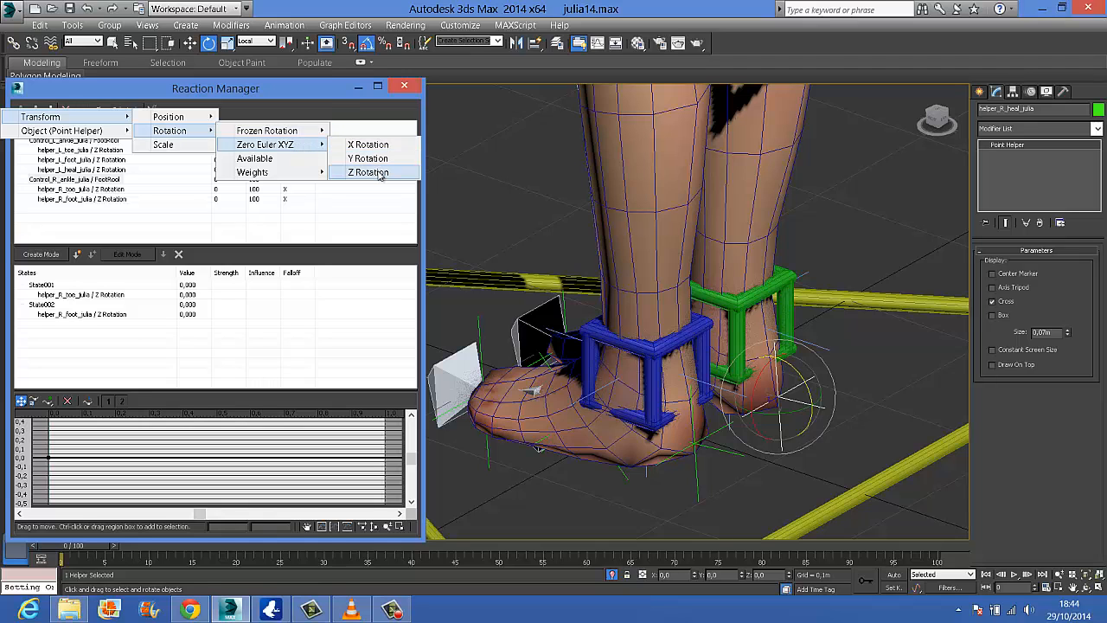
{"action": "left_click", "coordinate": [359, 170]}
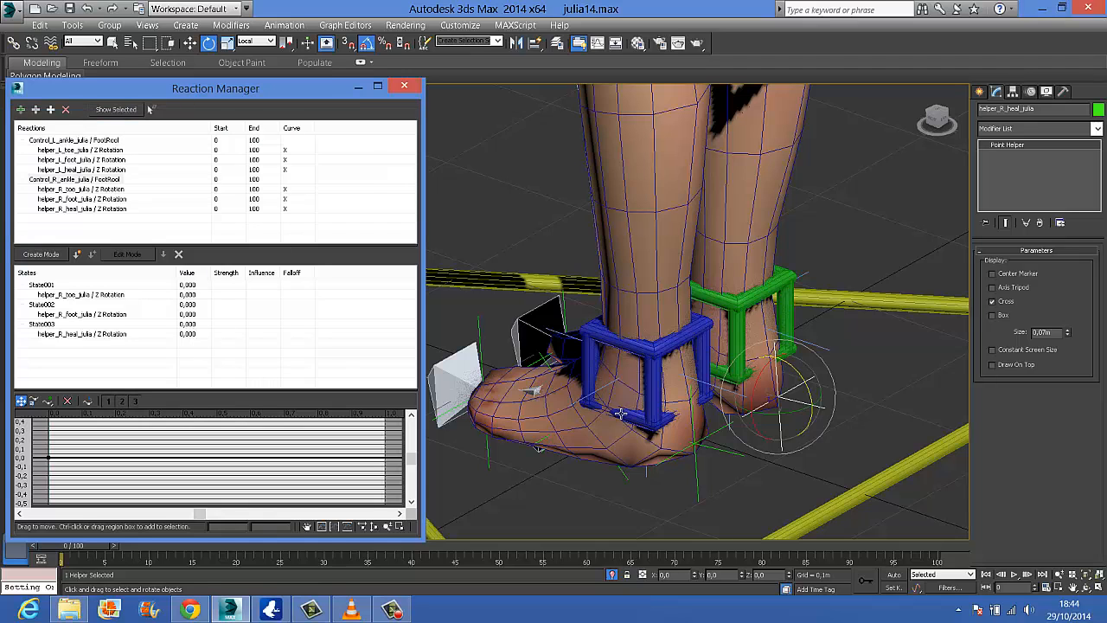
Using the left ankle's states as reference, set the right ankle control's FootRool to 10 and enter create mode for its reaction
{"action": "middle_click_drag", "start_coordinate": [631, 410], "coordinate": [682, 384], "text": "alt"}
{"action": "middle_click_drag", "start_coordinate": [640, 335], "coordinate": [612, 229]}
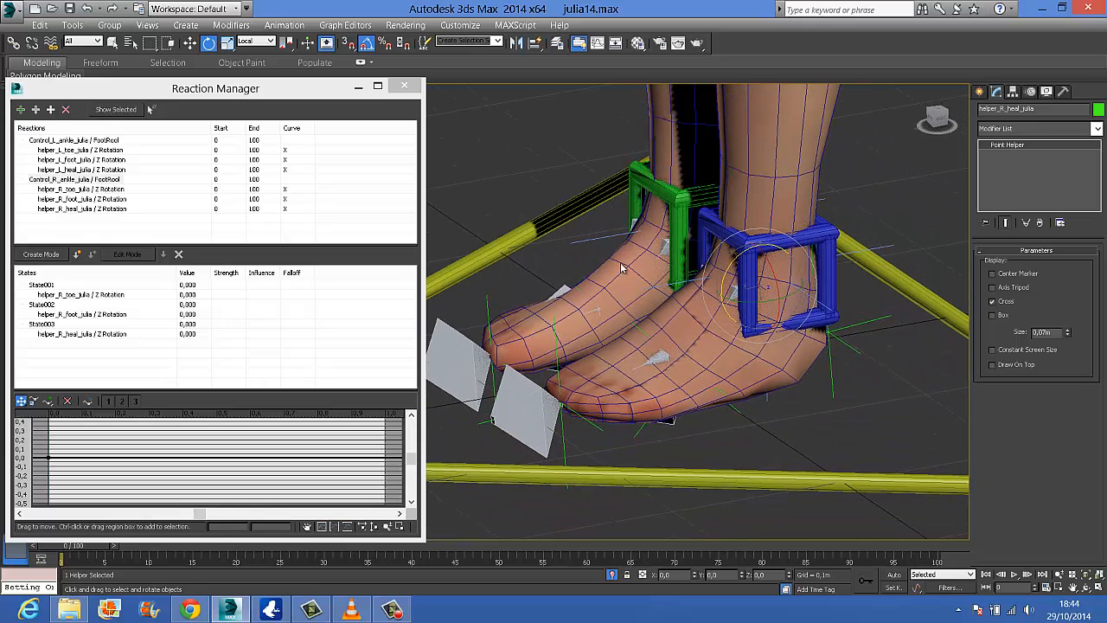
{"action": "left_click", "coordinate": [613, 229]}
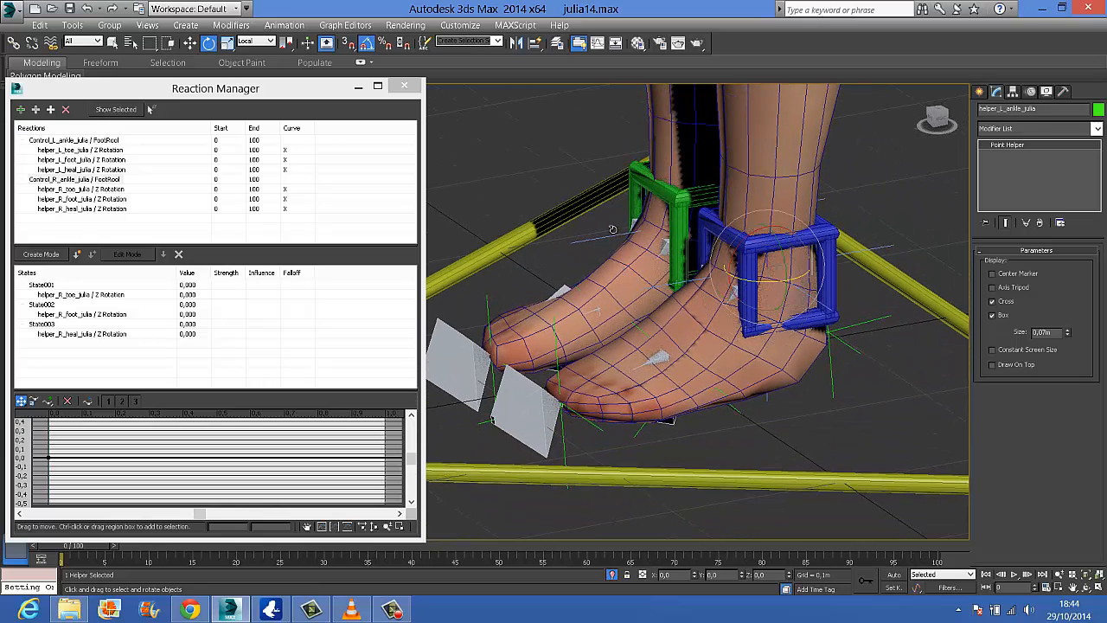
{"action": "left_click", "coordinate": [69, 141]}
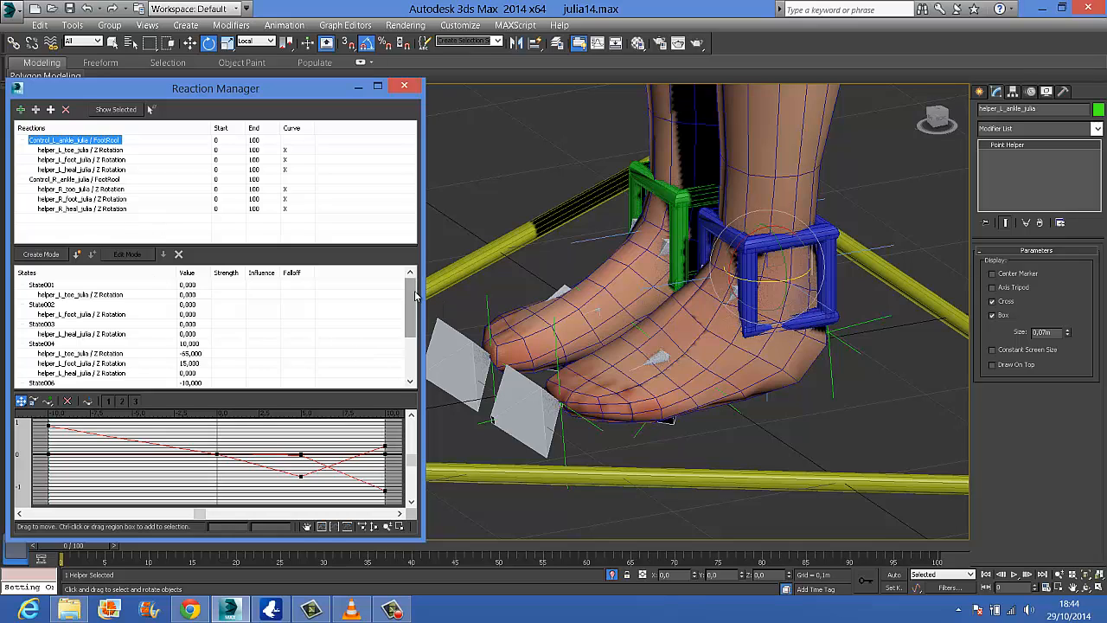
{"action": "left_click_drag", "start_coordinate": [411, 299], "coordinate": [396, 320]}
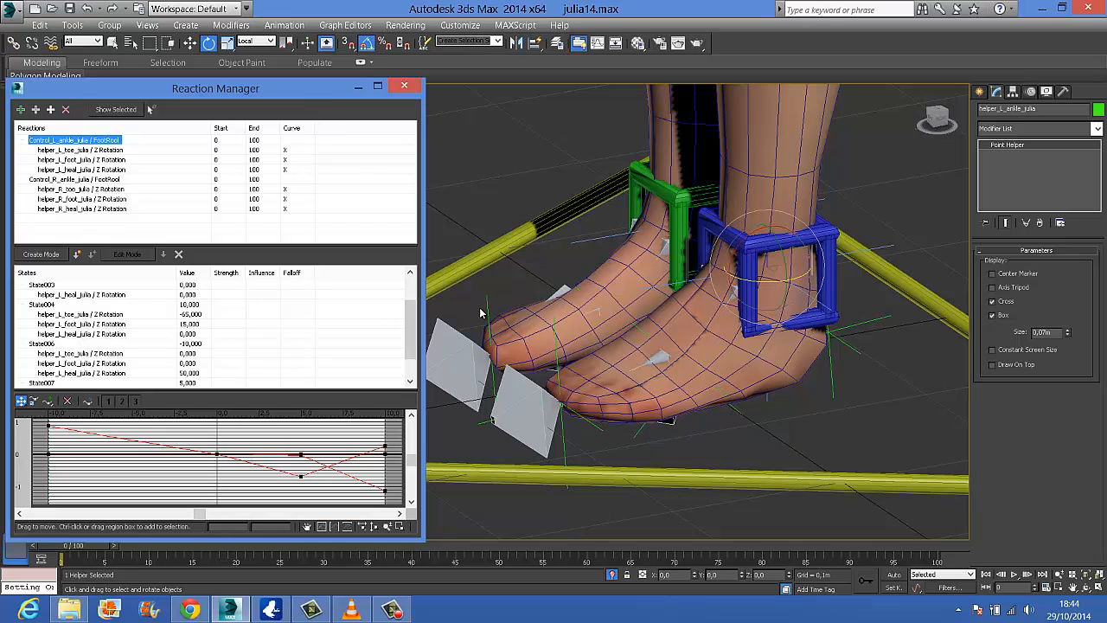
{"action": "left_click", "coordinate": [670, 197]}
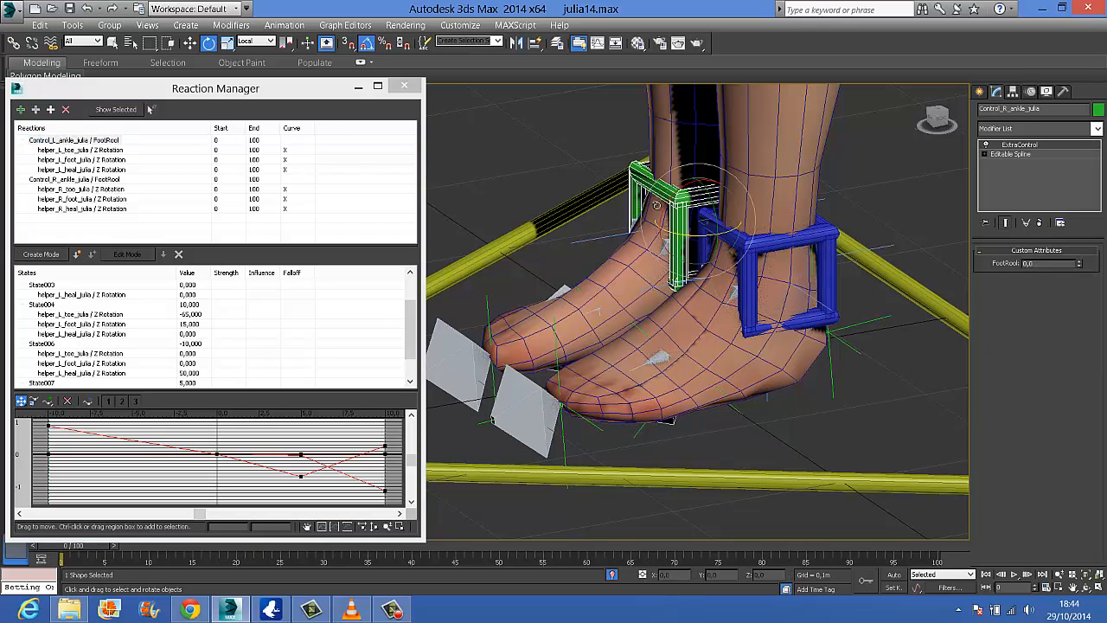
{"action": "left_click", "coordinate": [74, 179]}
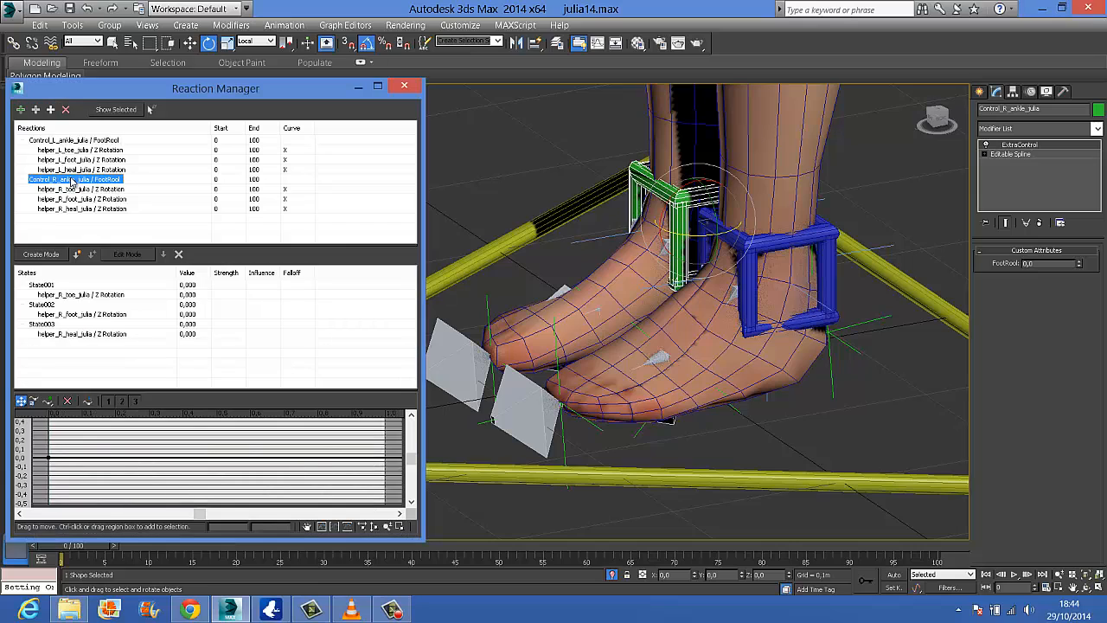
{"action": "left_click", "coordinate": [1073, 262]}
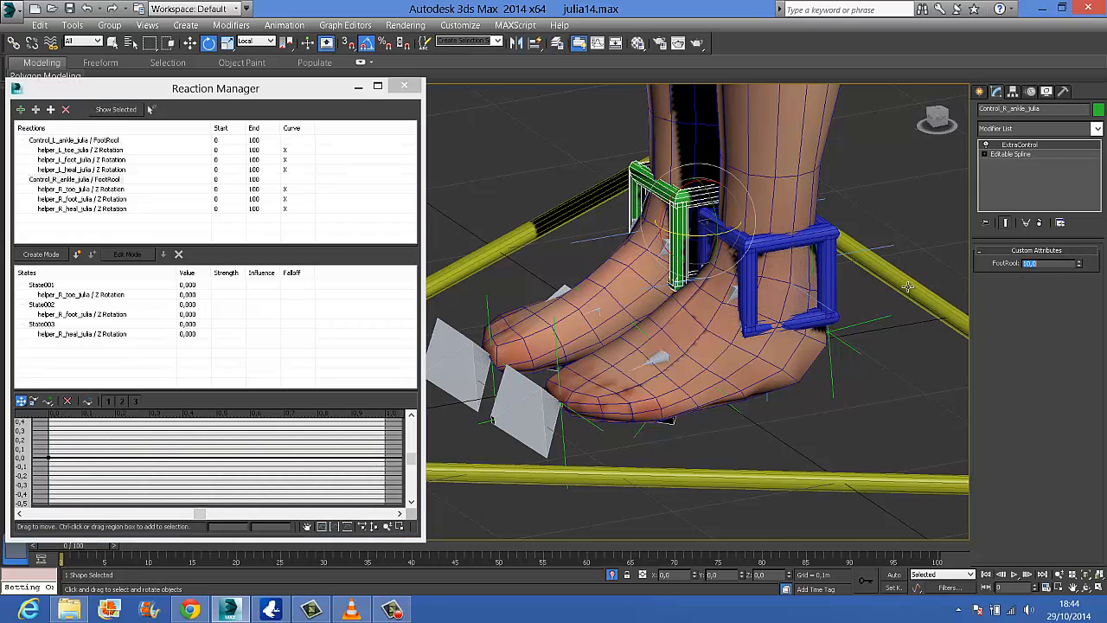
{"action": "left_click", "coordinate": [39, 255]}
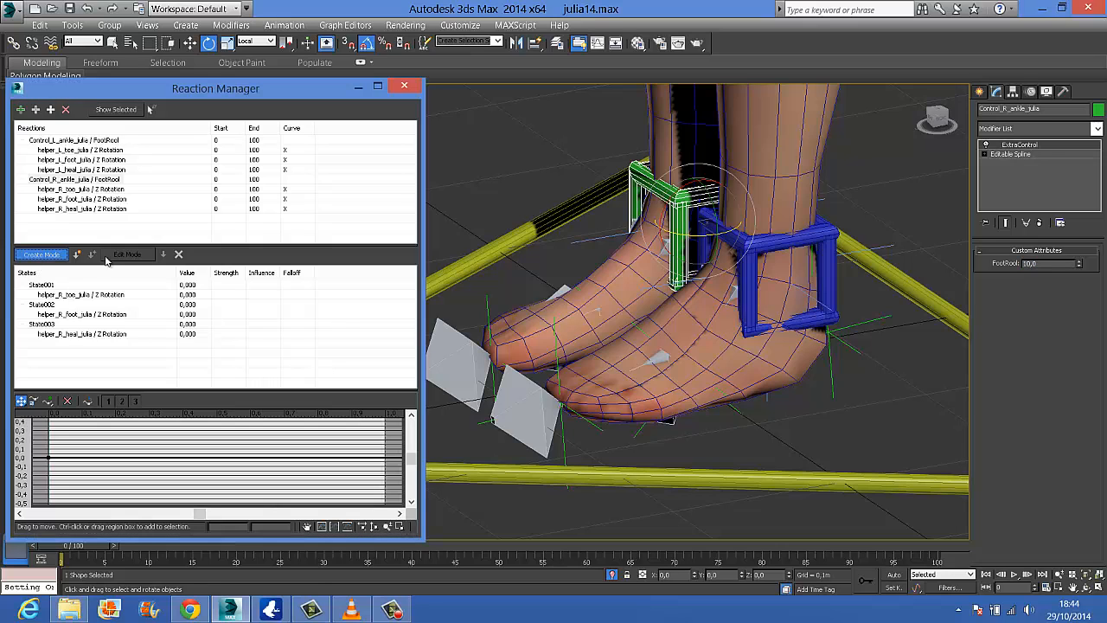
Rotate the right toe helper 65 degrees about Z and create a state from it for FootRool 10
{"action": "left_click", "coordinate": [488, 309]}
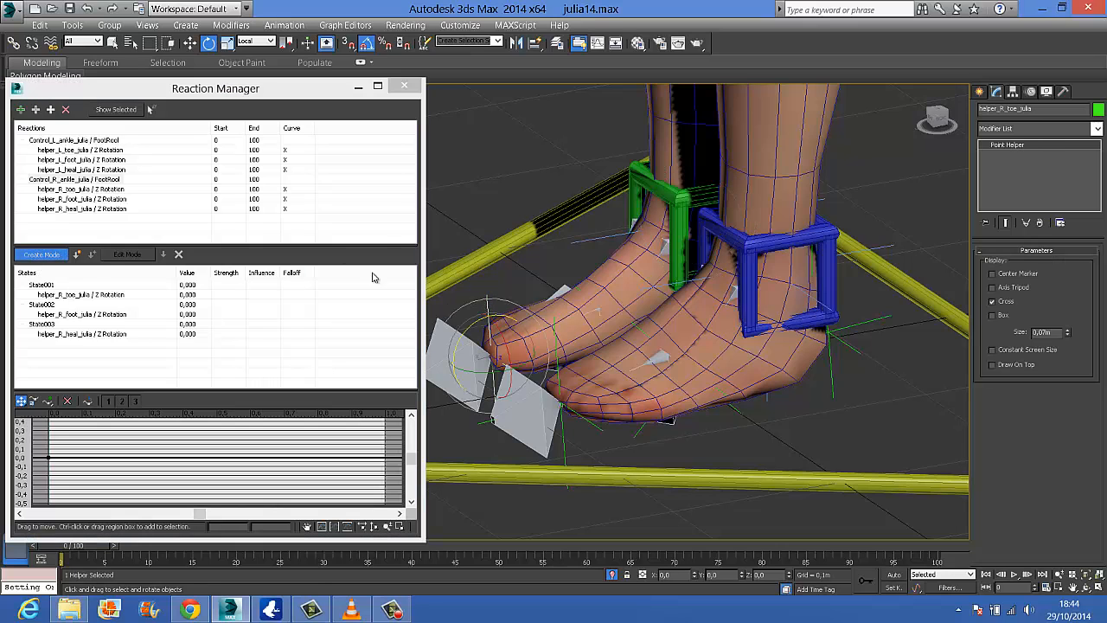
{"action": "left_click_drag", "start_coordinate": [474, 324], "coordinate": [432, 332]}
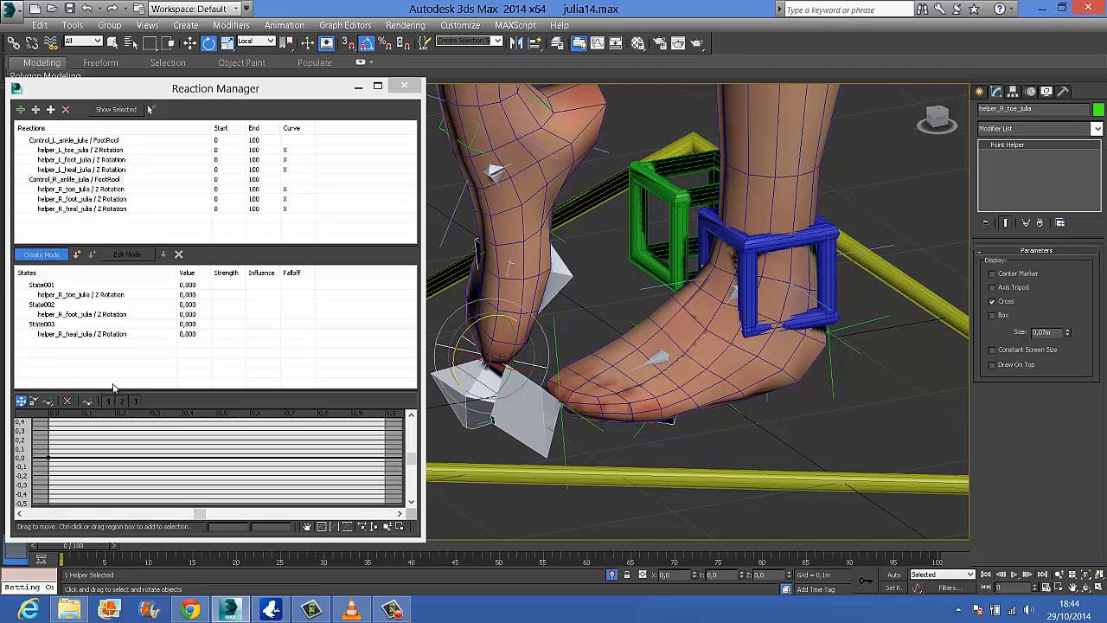
{"action": "scroll", "coordinate": [437, 329], "scroll_direction": "down", "scroll_amount": 2}
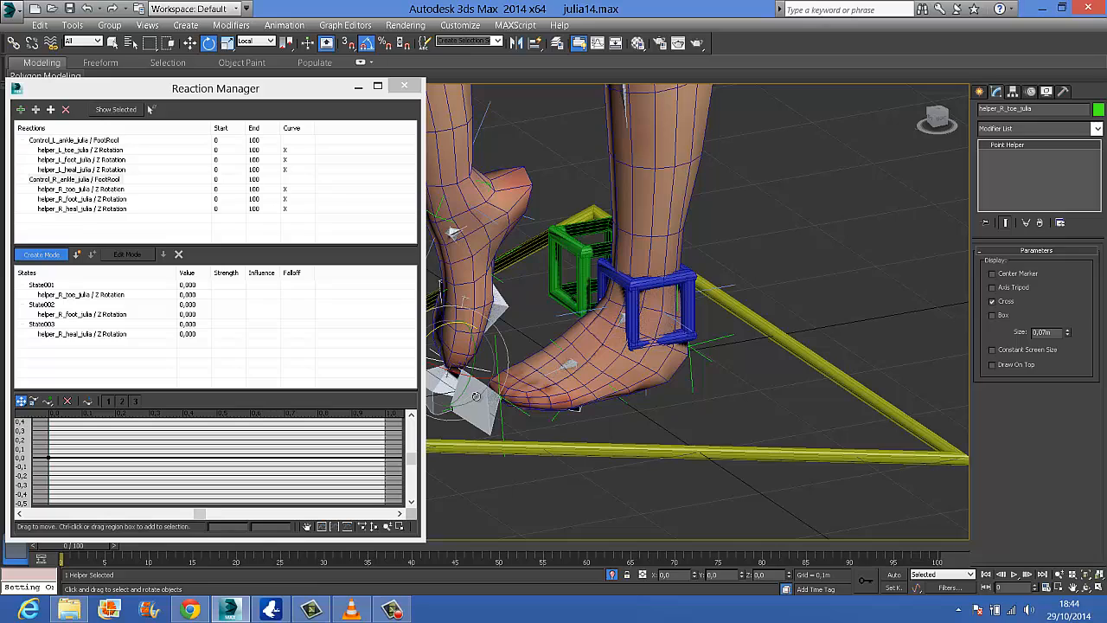
{"action": "middle_click_drag", "start_coordinate": [491, 392], "coordinate": [726, 409], "text": "alt"}
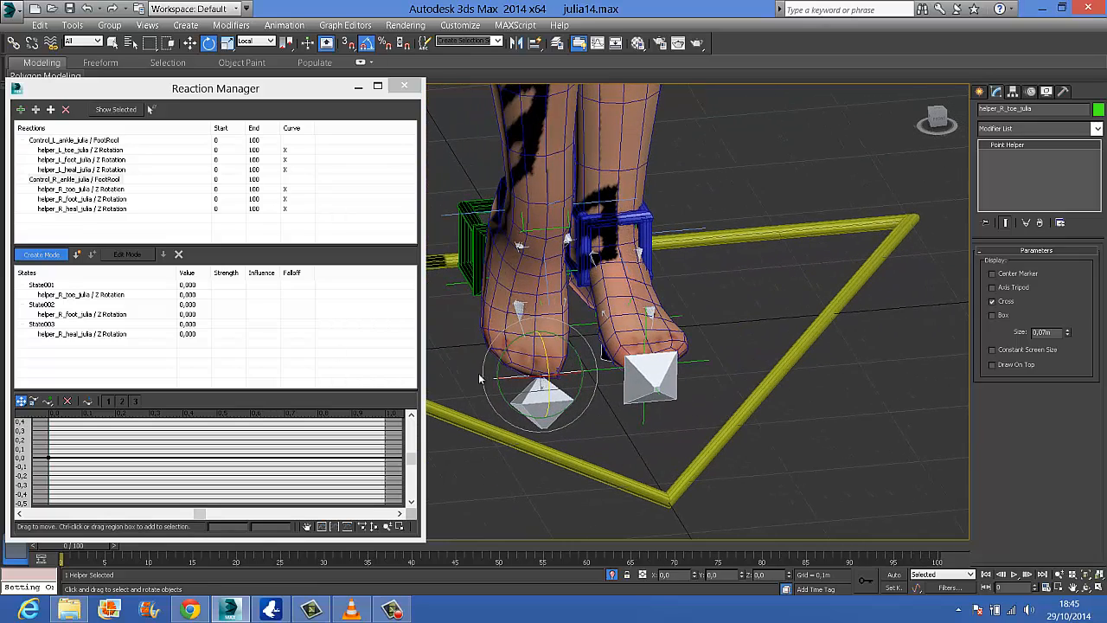
{"action": "left_click", "coordinate": [77, 254]}
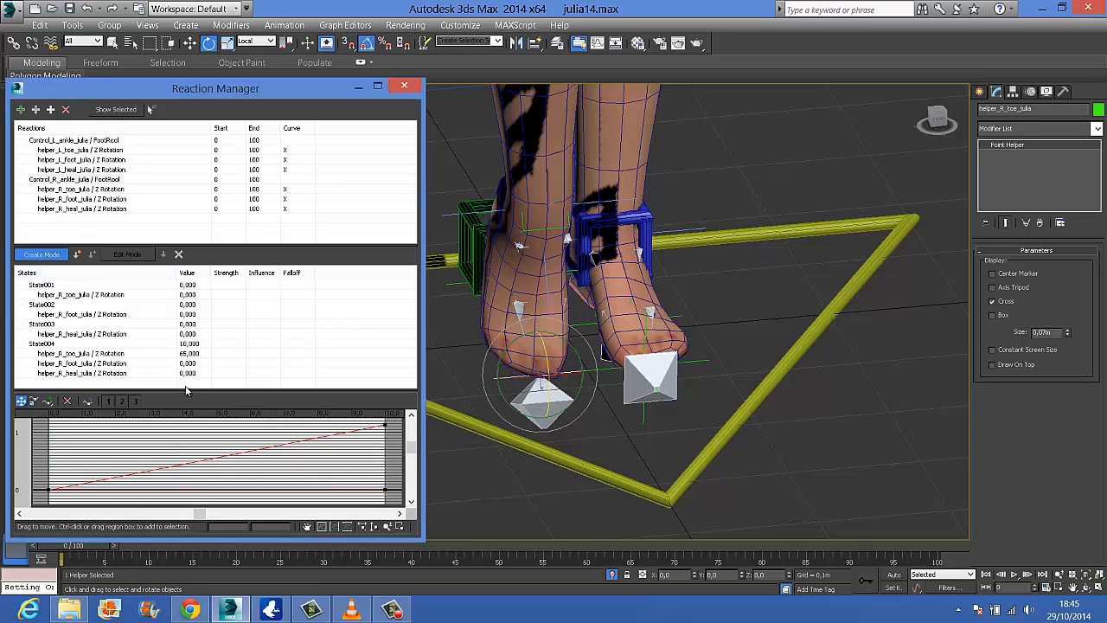
Leave create mode and set the right ankle control's FootRool to -10
{"action": "left_click", "coordinate": [61, 254]}
{"action": "left_click", "coordinate": [468, 246]}
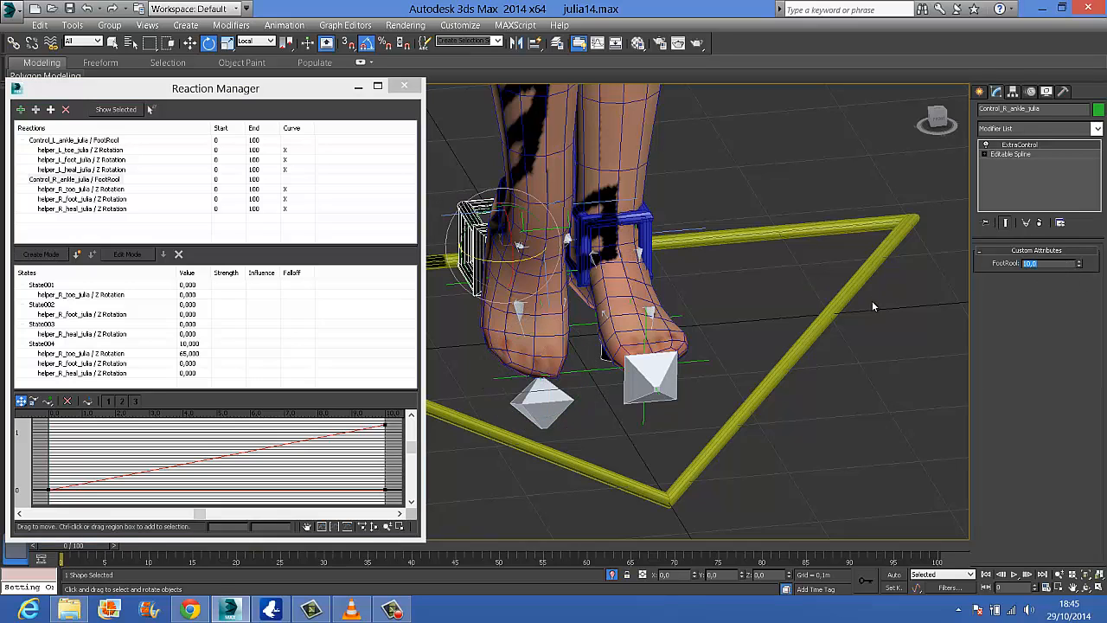
{"action": "type", "text": "10"}
{"action": "key", "text": "Return"}
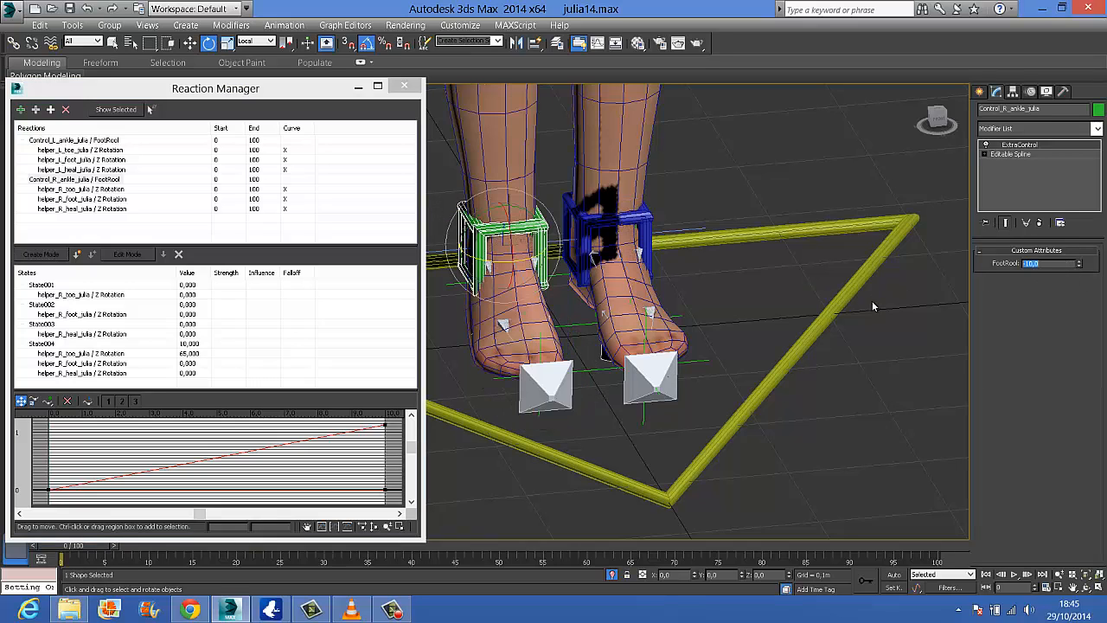
{"action": "middle_click_drag", "start_coordinate": [590, 270], "coordinate": [724, 242], "text": "alt"}
{"action": "scroll", "coordinate": [725, 242], "scroll_direction": "up", "scroll_amount": 3}
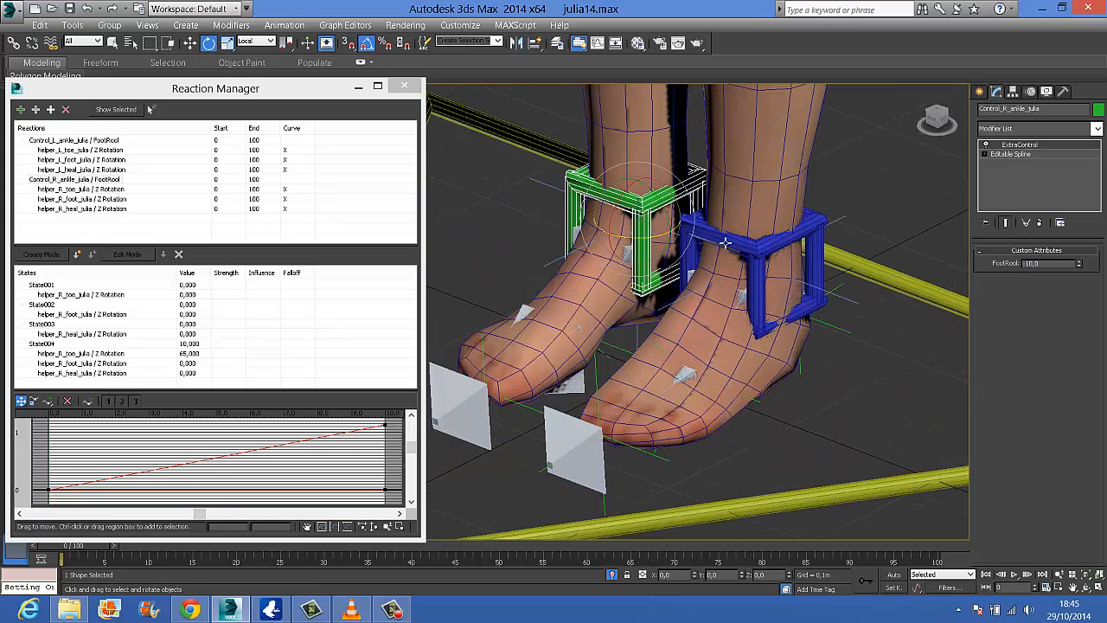
{"action": "left_click", "coordinate": [55, 181]}
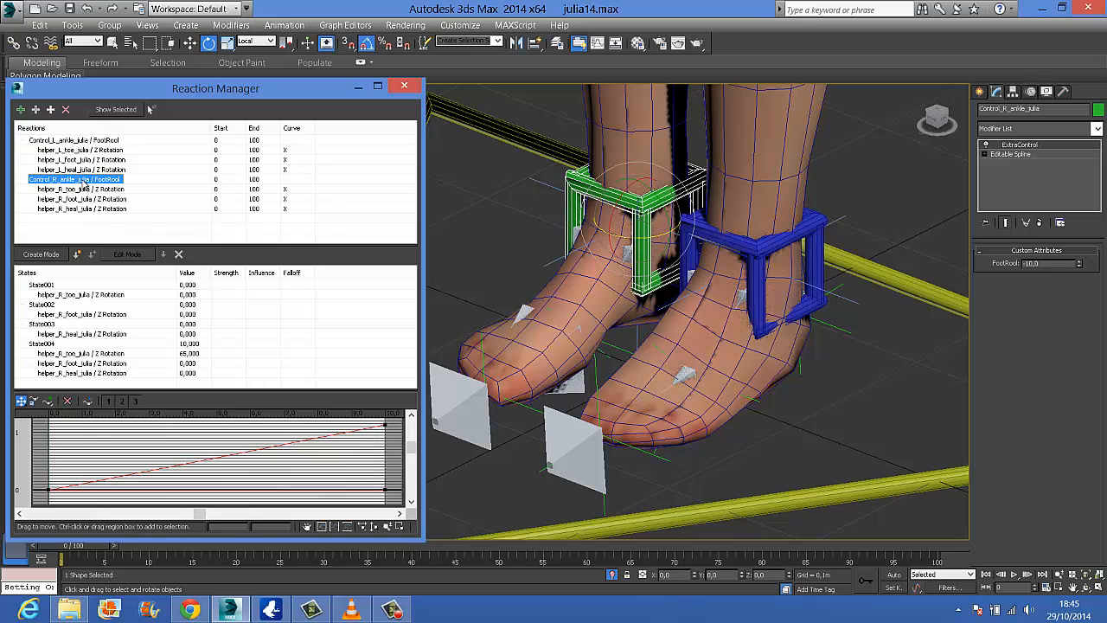
{"action": "left_click", "coordinate": [53, 254]}
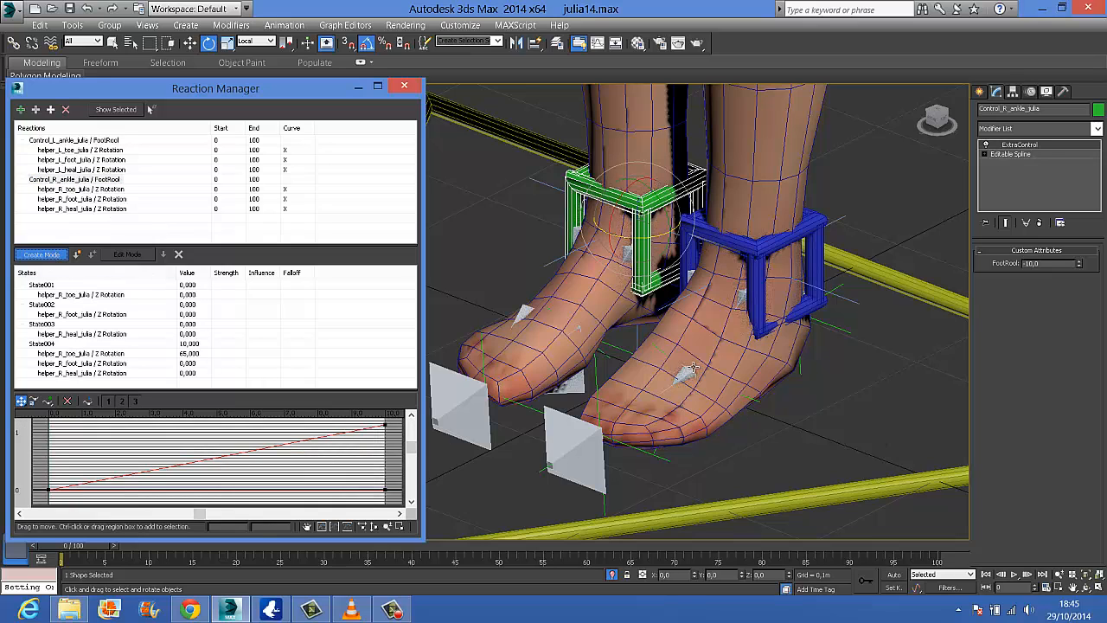
{"action": "middle_click_drag", "start_coordinate": [697, 367], "coordinate": [766, 322], "text": "alt"}
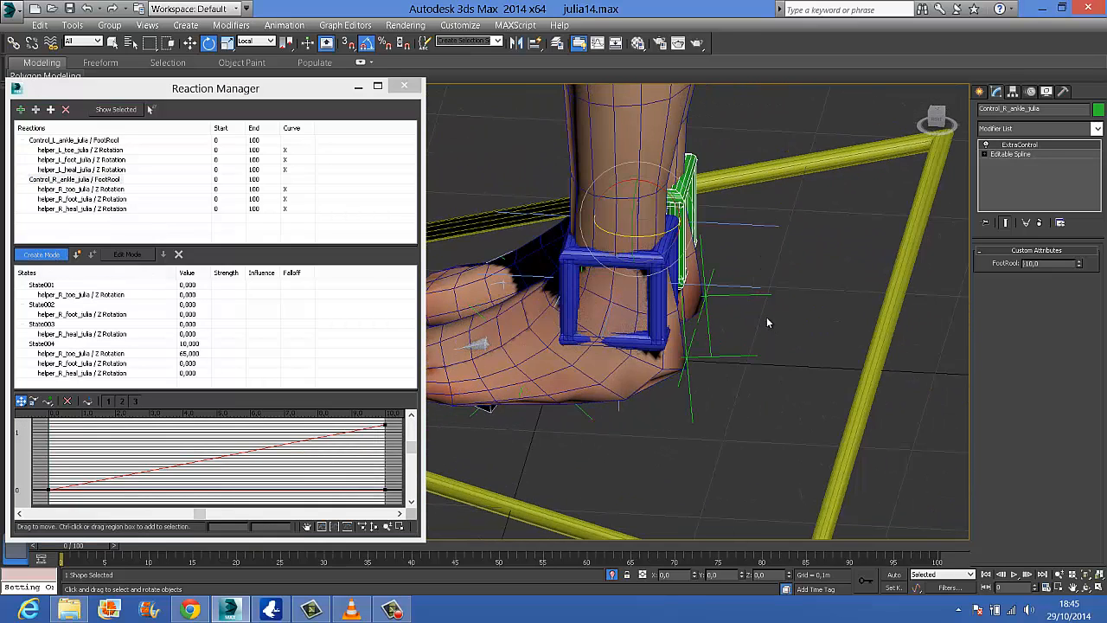
{"action": "left_click", "coordinate": [745, 296]}
{"action": "left_click", "coordinate": [654, 275]}
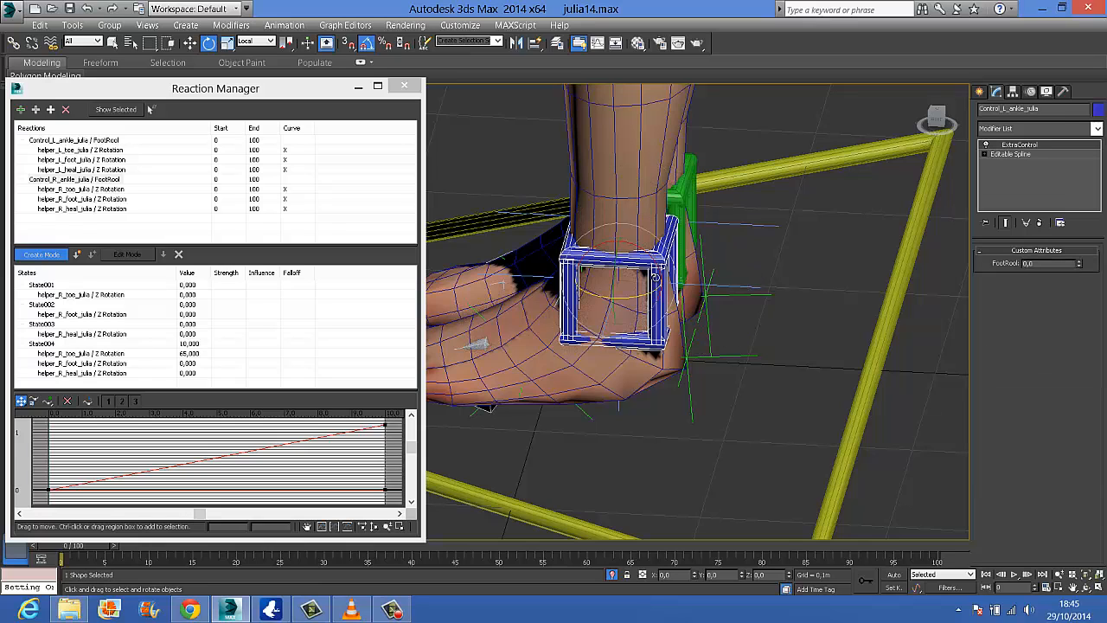
{"action": "left_click", "coordinate": [49, 255]}
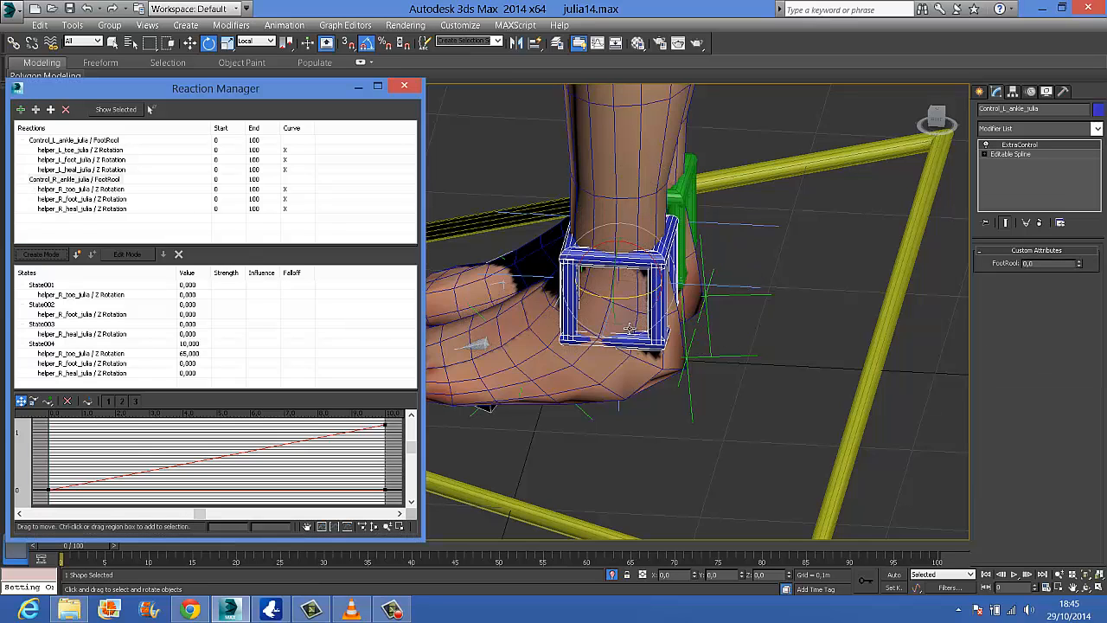
Using the left ankle's states as reference, enter create mode for the right ankle's FootRool reaction with its control selected
{"action": "left_click", "coordinate": [92, 140]}
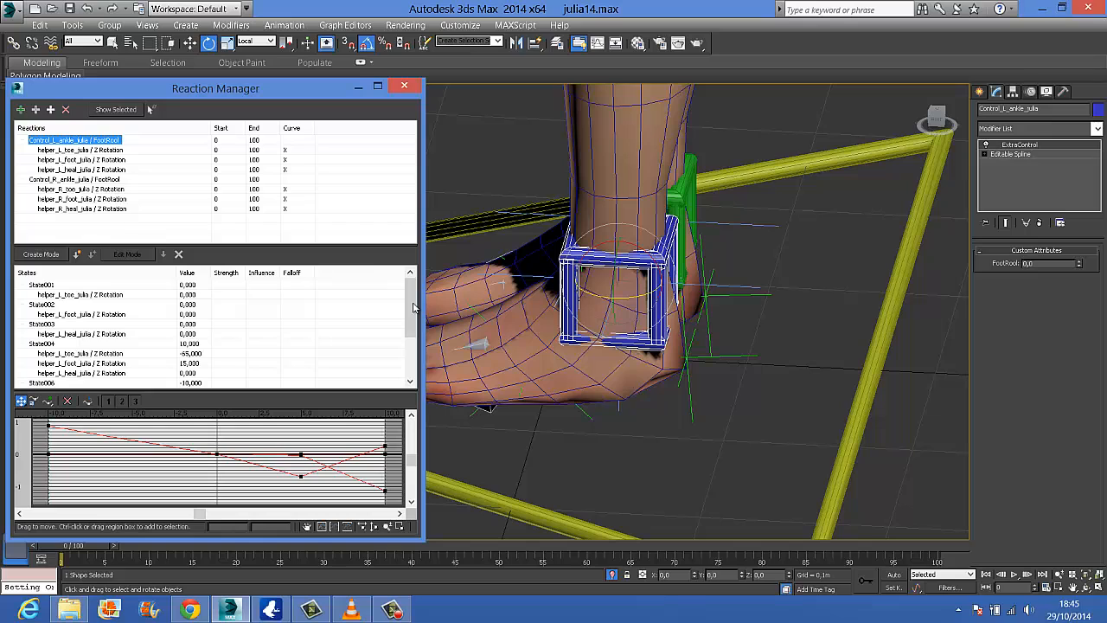
{"action": "left_click_drag", "start_coordinate": [413, 306], "coordinate": [406, 358]}
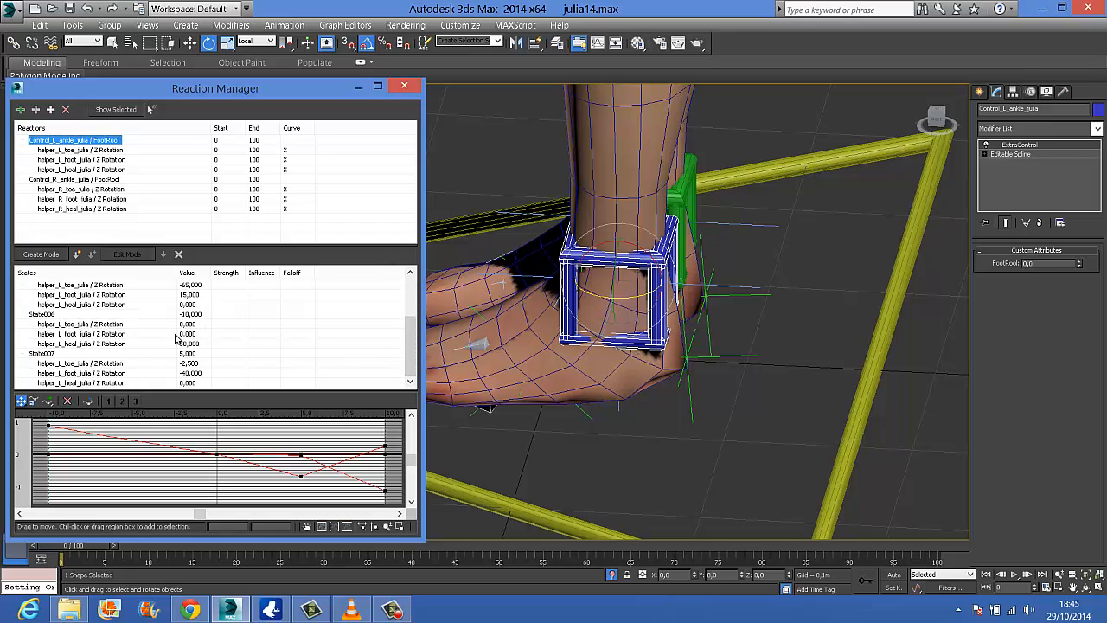
{"action": "left_click", "coordinate": [94, 180]}
{"action": "left_click", "coordinate": [104, 141]}
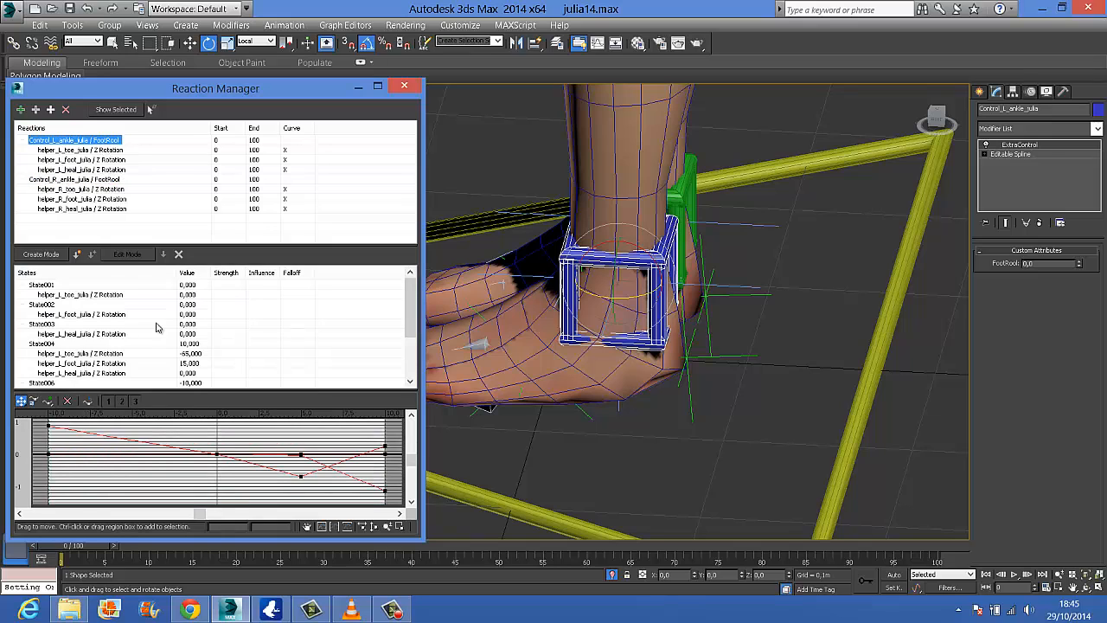
{"action": "left_click_drag", "start_coordinate": [407, 317], "coordinate": [406, 343]}
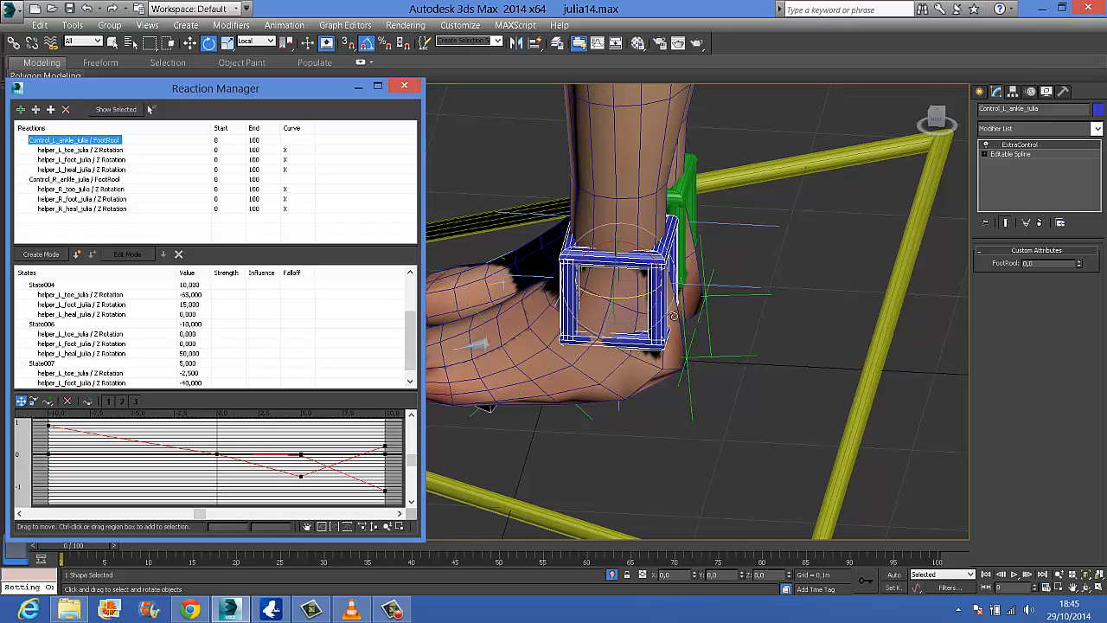
{"action": "left_click", "coordinate": [692, 189]}
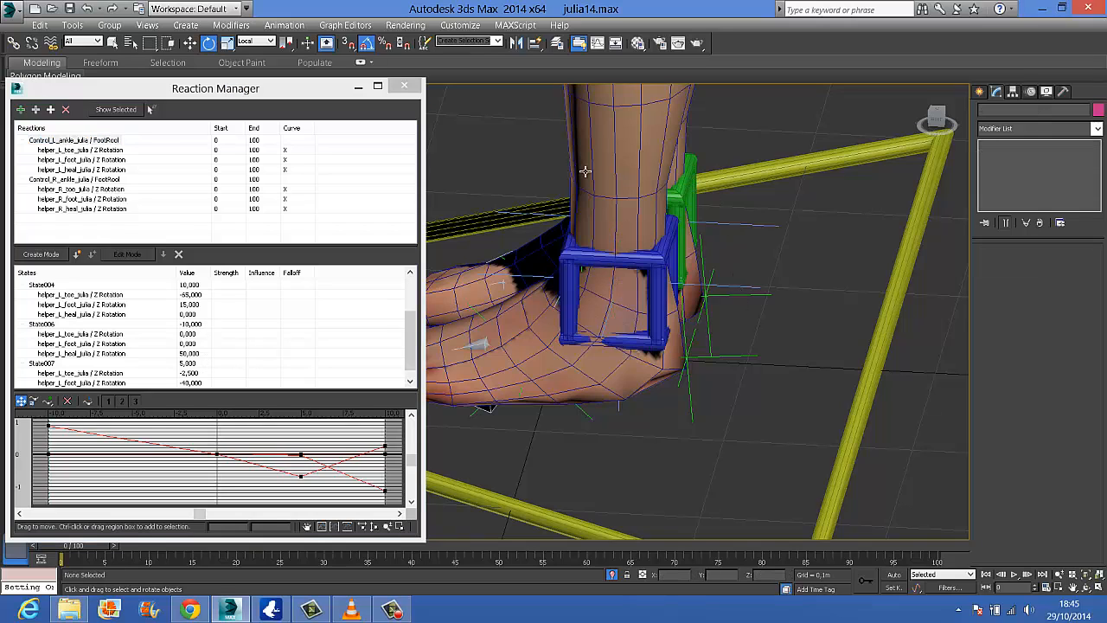
{"action": "left_click", "coordinate": [38, 180]}
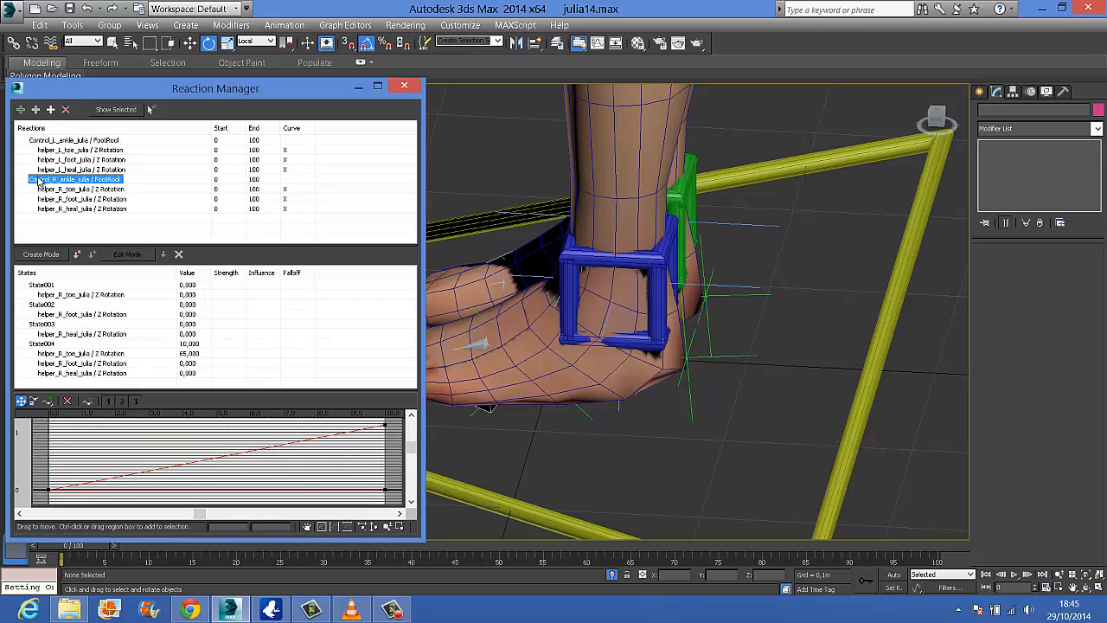
{"action": "left_click", "coordinate": [680, 193]}
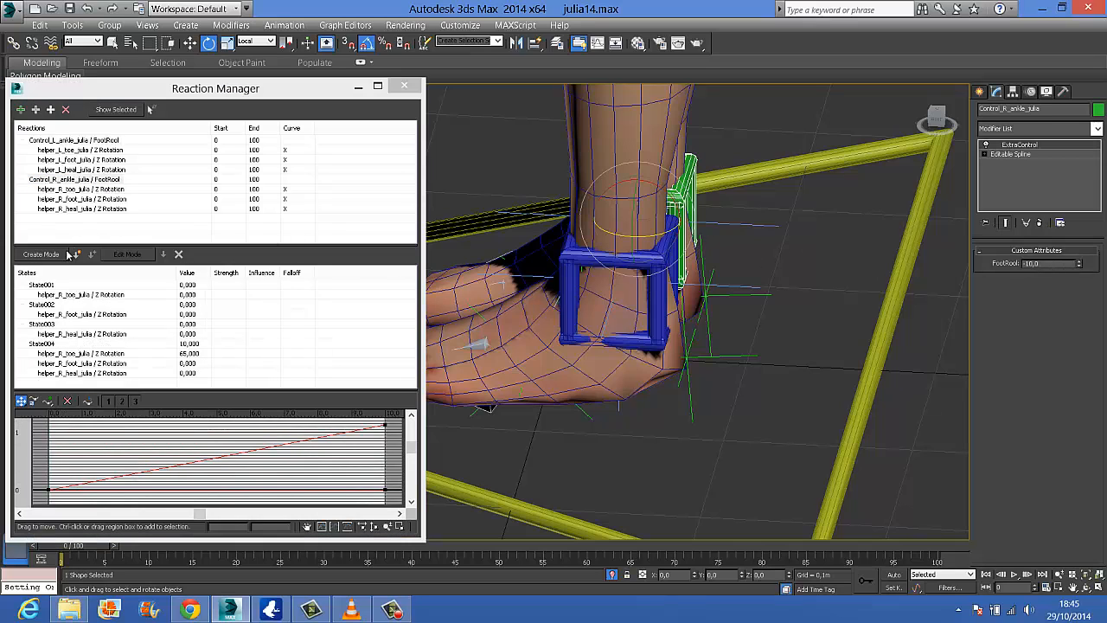
{"action": "left_click", "coordinate": [44, 256]}
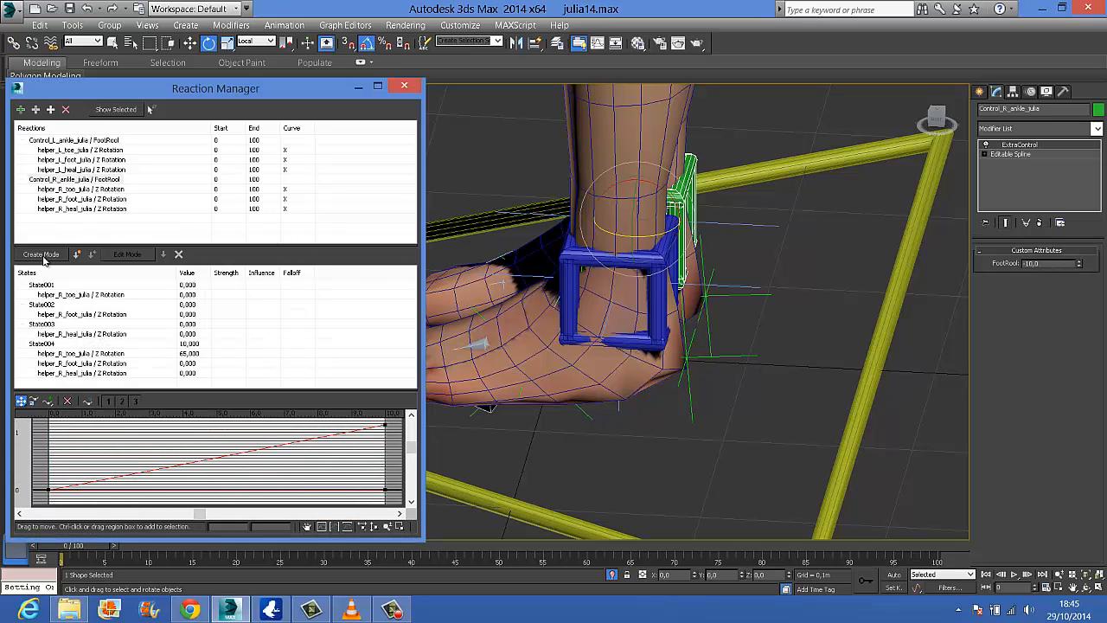
Rotate the right heel helper -50 degrees about Z and create a state from it for FootRool -10
{"action": "left_click", "coordinate": [728, 294]}
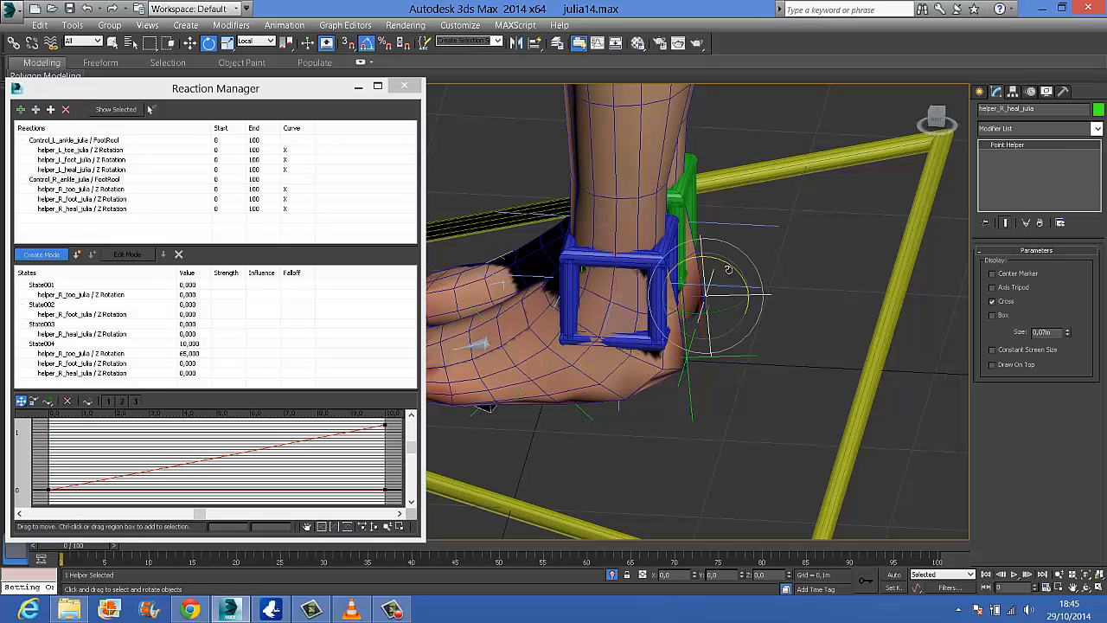
{"action": "left_click_drag", "start_coordinate": [728, 264], "coordinate": [755, 273]}
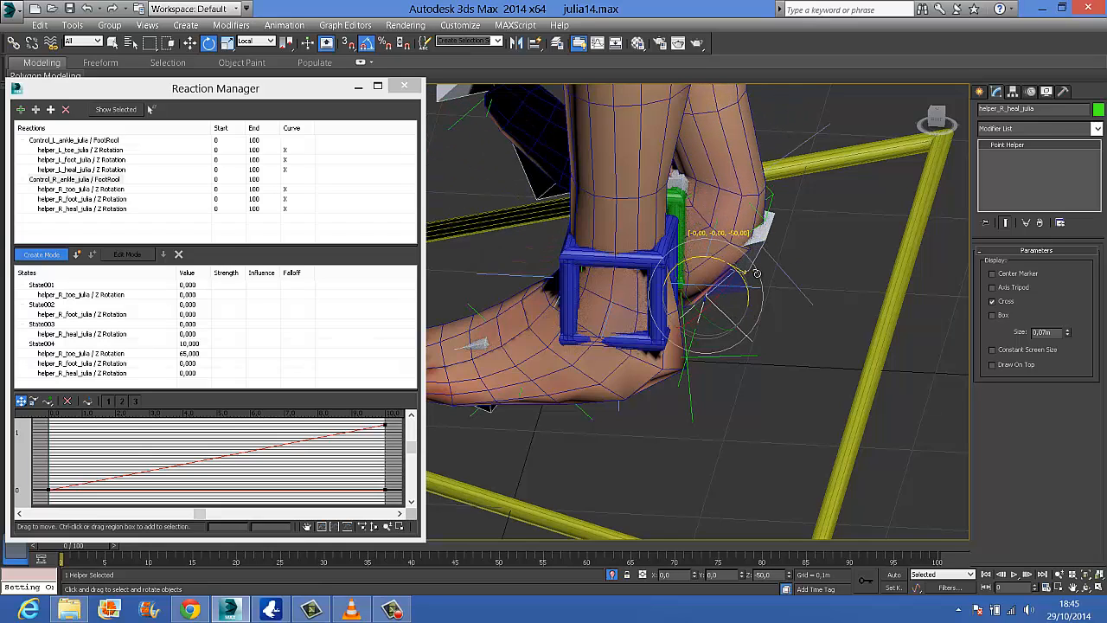
{"action": "left_click_drag", "start_coordinate": [756, 274], "coordinate": [756, 273]}
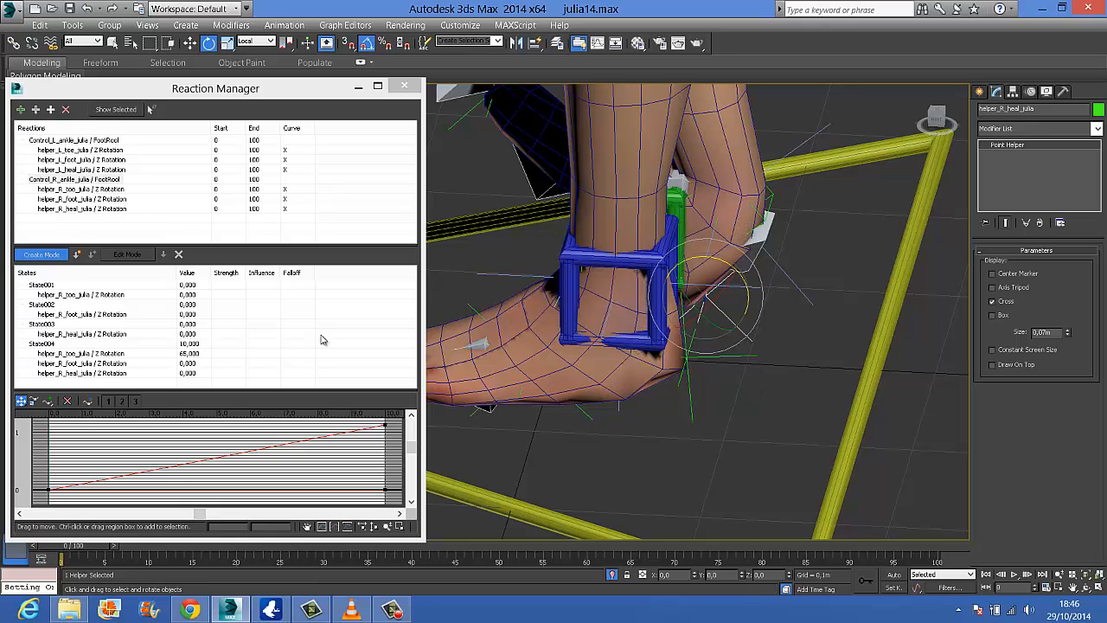
{"action": "left_click", "coordinate": [76, 254]}
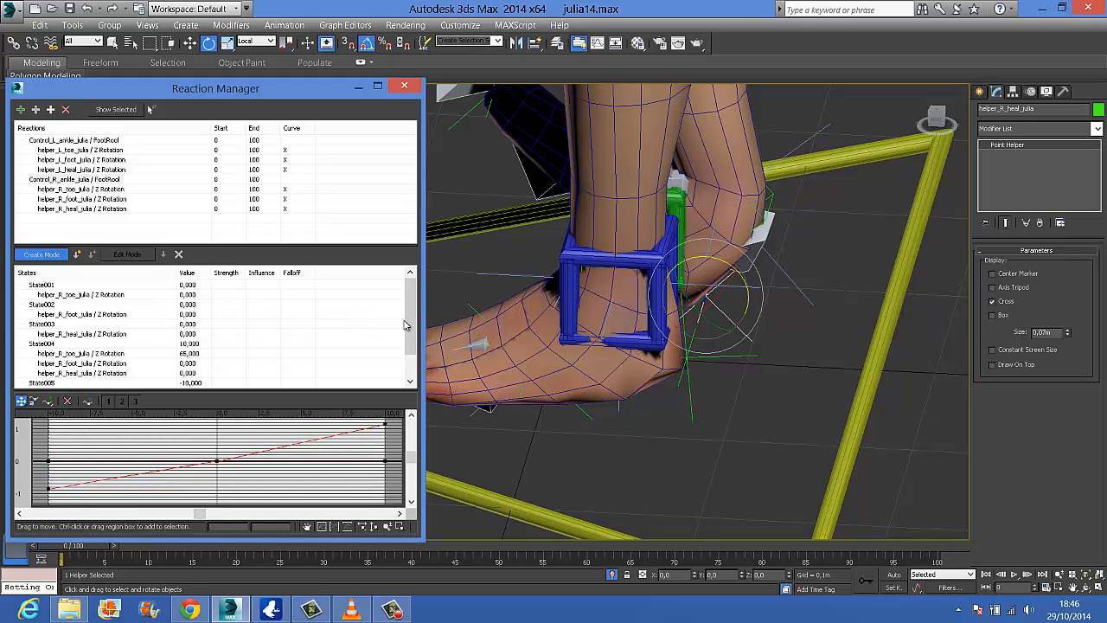
{"action": "left_click_drag", "start_coordinate": [406, 324], "coordinate": [405, 353]}
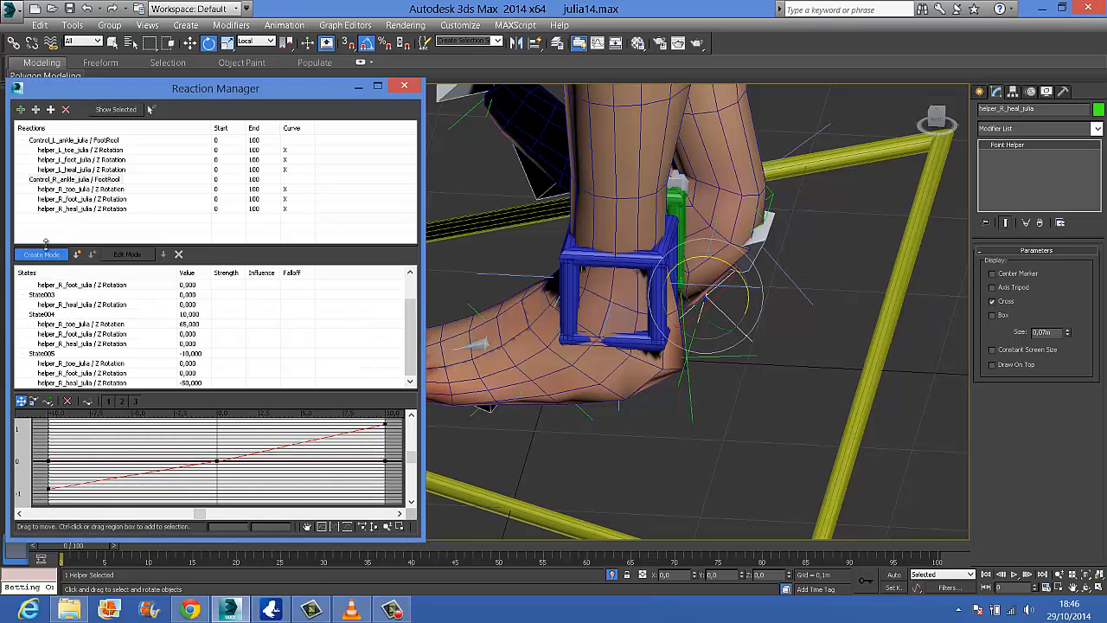
Select the right ankle control and set its FootRool to 5
{"action": "left_click", "coordinate": [671, 200]}
{"action": "left_click", "coordinate": [672, 204]}
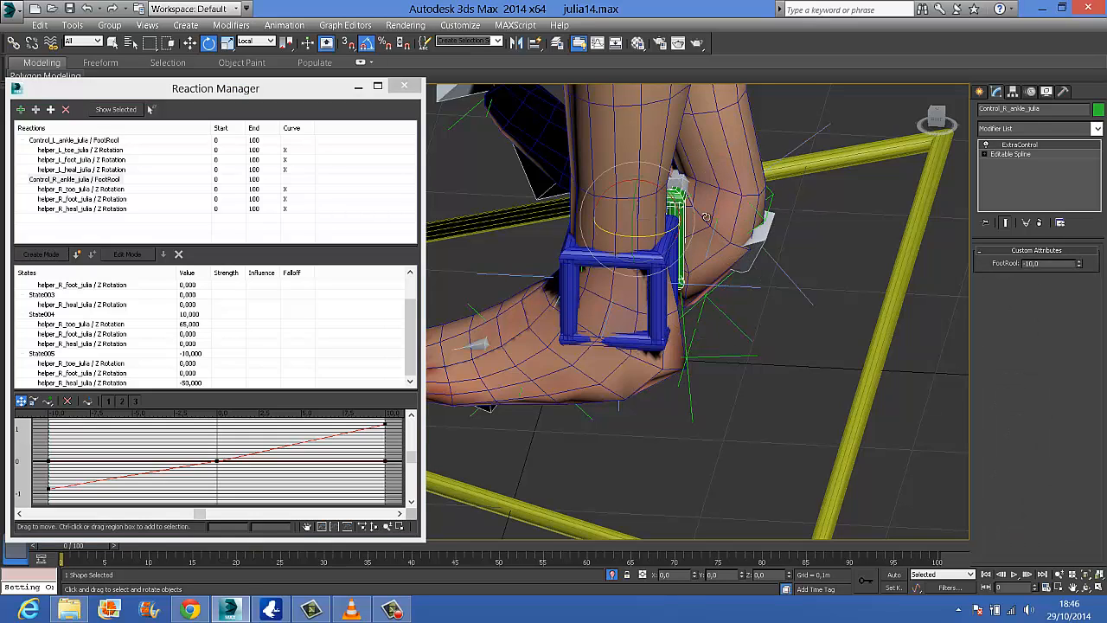
{"action": "left_click", "coordinate": [1069, 264]}
{"action": "type", "text": "5"}
{"action": "key", "text": "Return"}
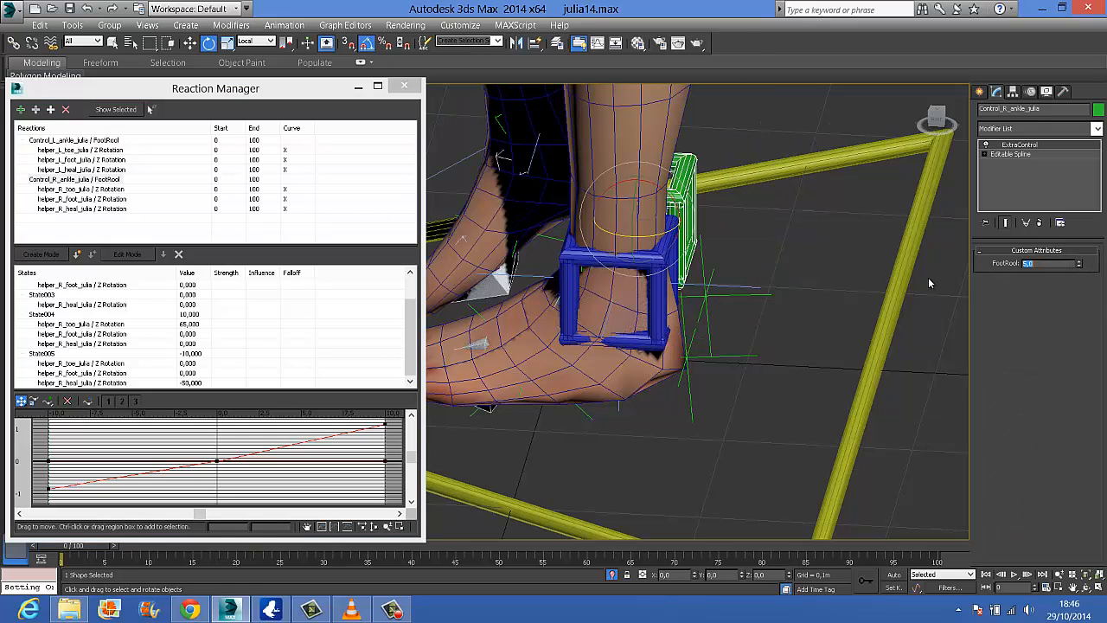
In create mode for the right ankle's FootRool reaction, rotate the right toe helper about Z until the foot lies nearly flat
{"action": "middle_click_drag", "start_coordinate": [736, 368], "coordinate": [854, 380], "text": "alt"}
{"action": "left_click", "coordinate": [446, 323]}
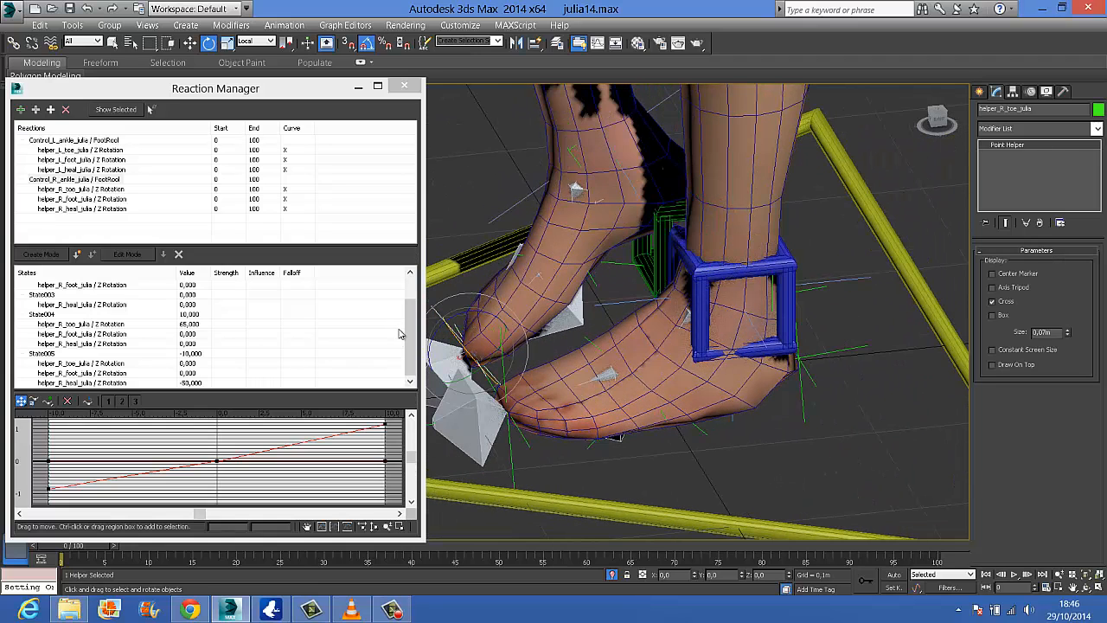
{"action": "left_click", "coordinate": [414, 329]}
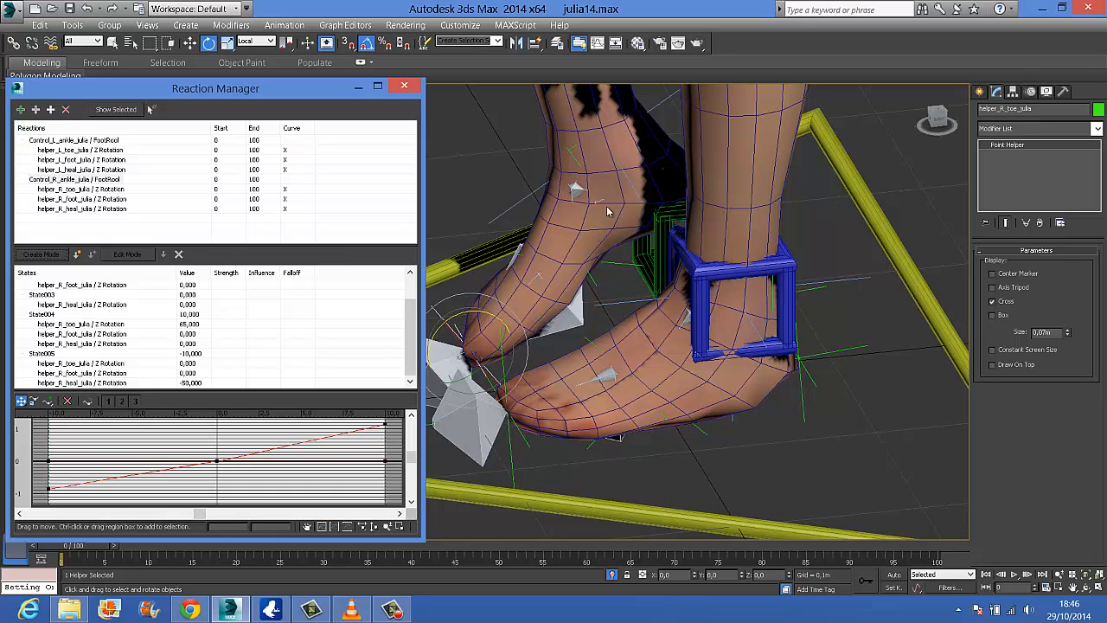
{"action": "left_click", "coordinate": [655, 244]}
{"action": "left_click", "coordinate": [85, 180]}
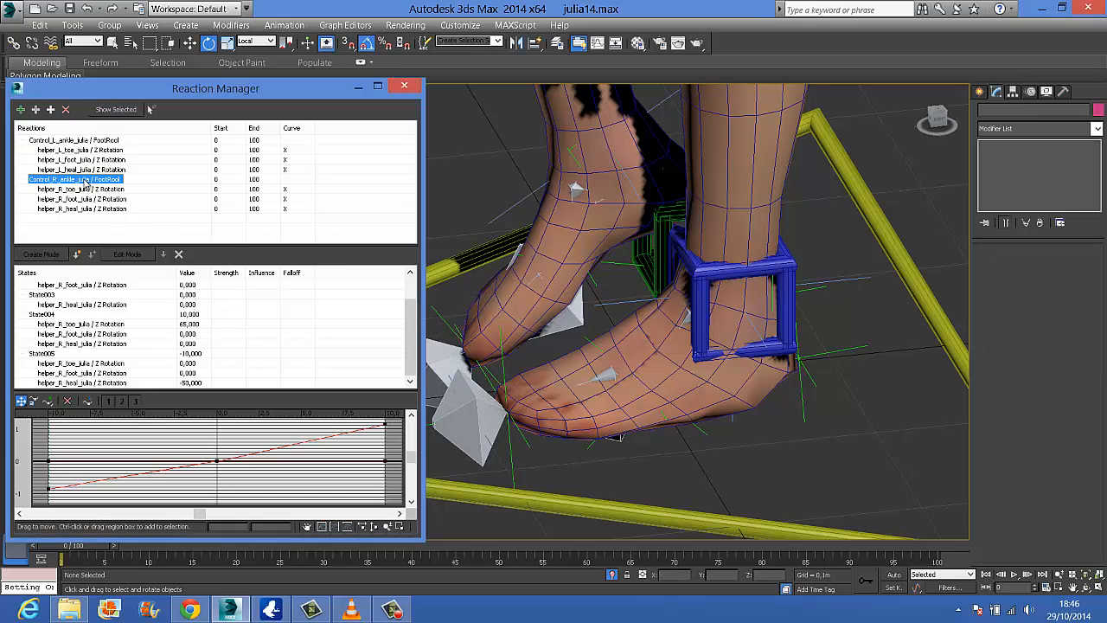
{"action": "left_click", "coordinate": [130, 212]}
{"action": "left_click", "coordinate": [105, 180]}
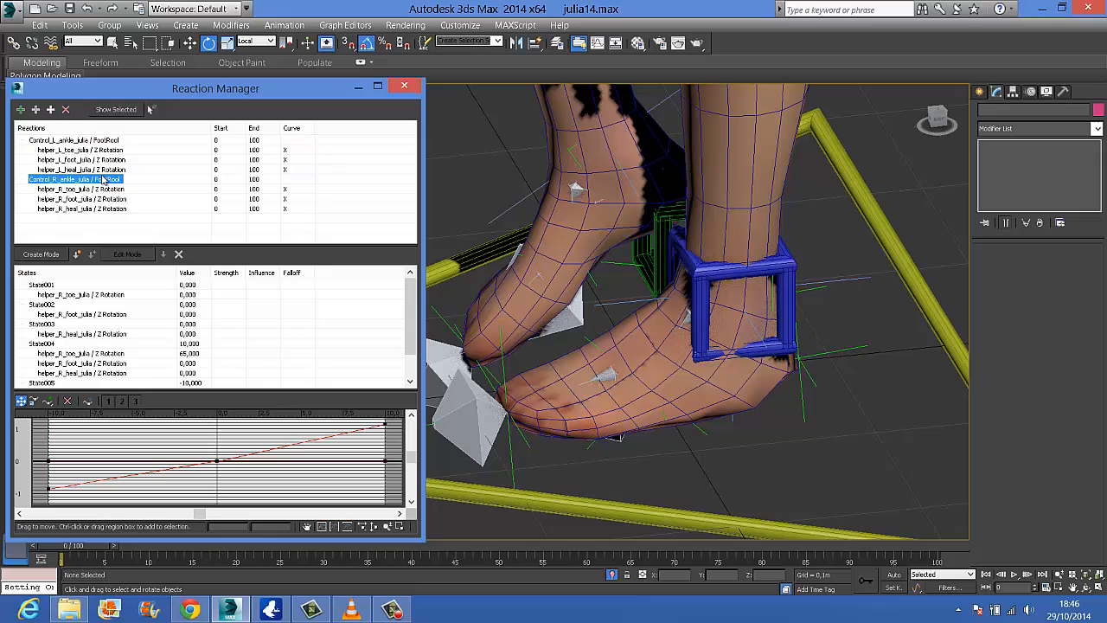
{"action": "left_click", "coordinate": [52, 254]}
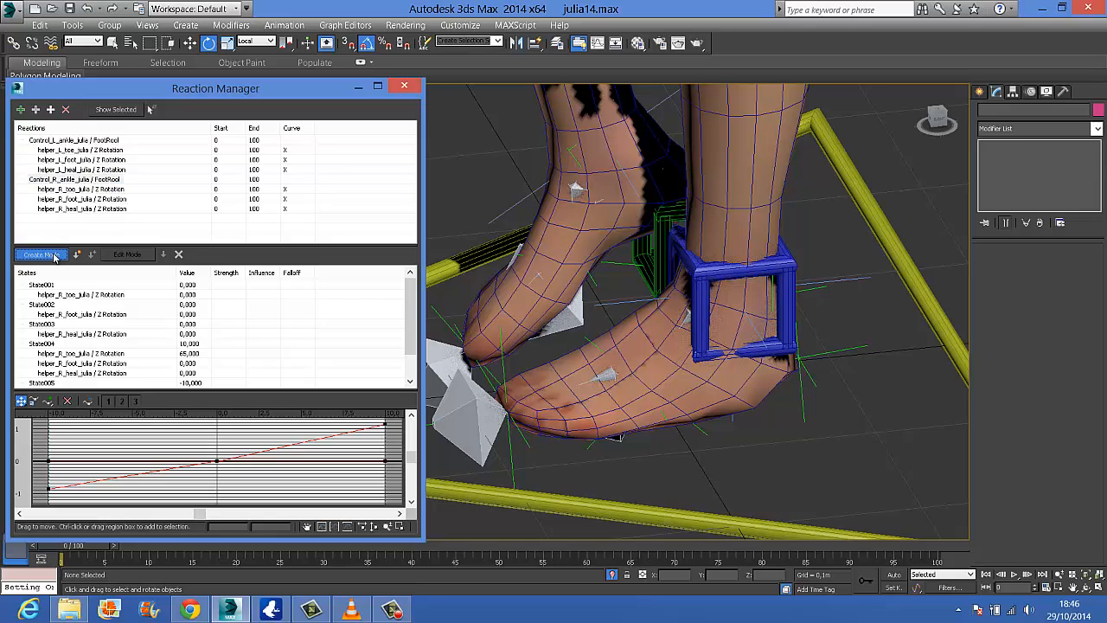
{"action": "left_click", "coordinate": [464, 317]}
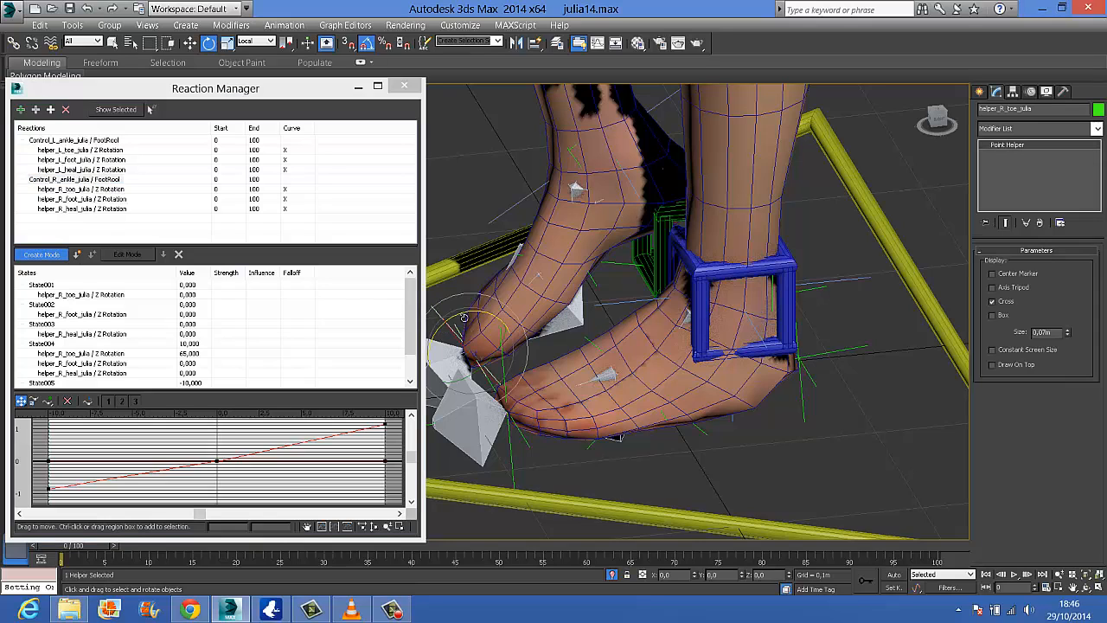
{"action": "left_click_drag", "start_coordinate": [472, 314], "coordinate": [489, 318]}
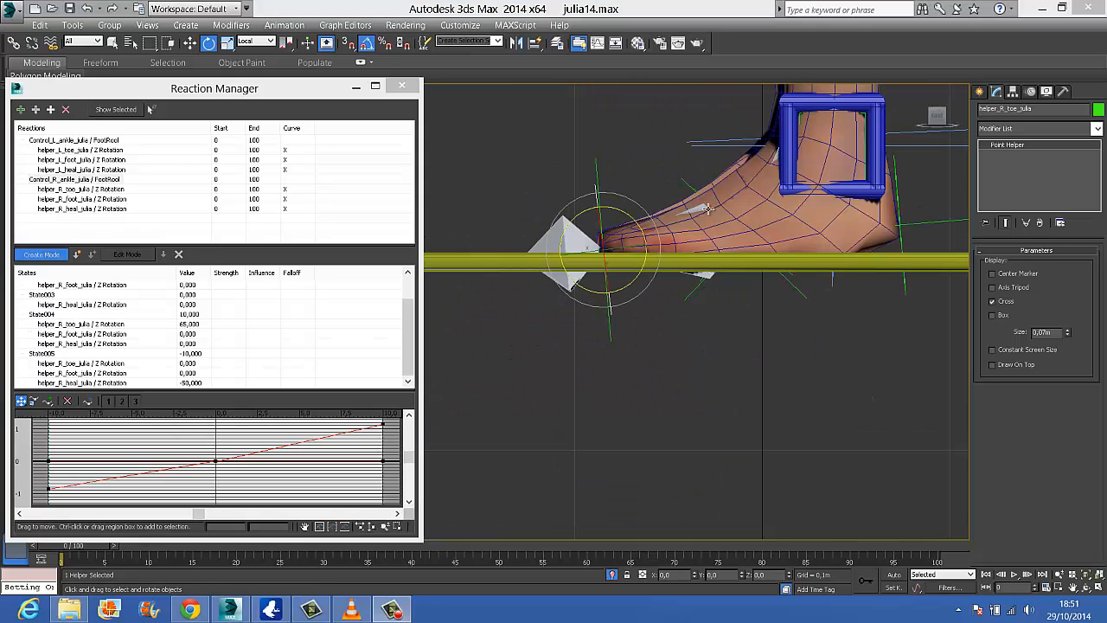
Rotate the right foot helper 40 degrees about Z and create a state from it for FootRool 5
{"action": "left_click", "coordinate": [707, 208]}
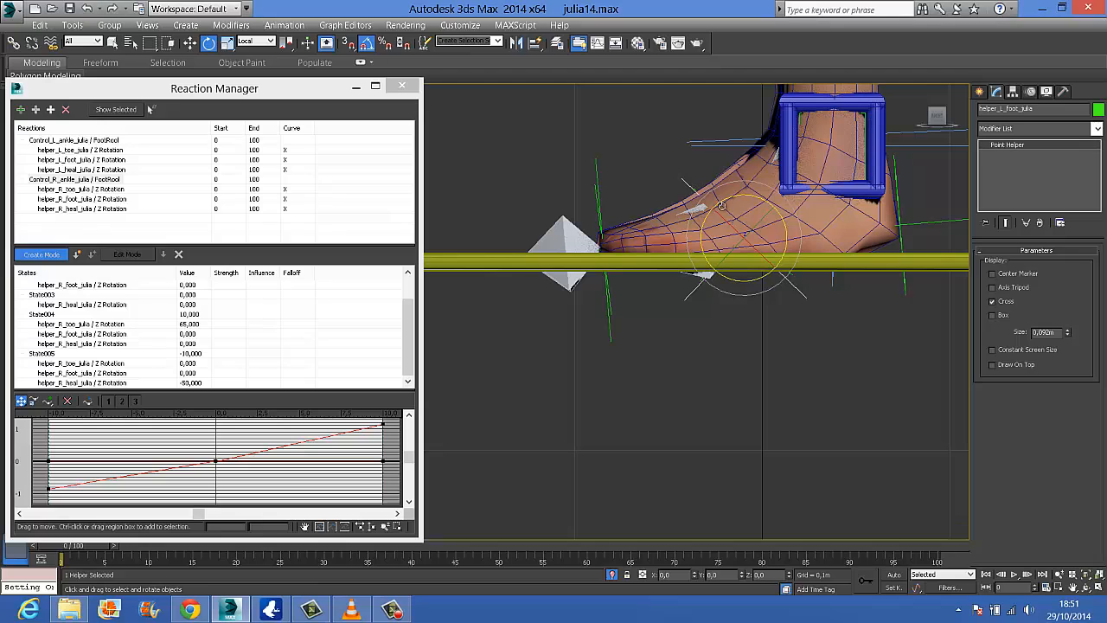
{"action": "left_click_drag", "start_coordinate": [749, 197], "coordinate": [737, 196]}
{"action": "left_click", "coordinate": [409, 318]}
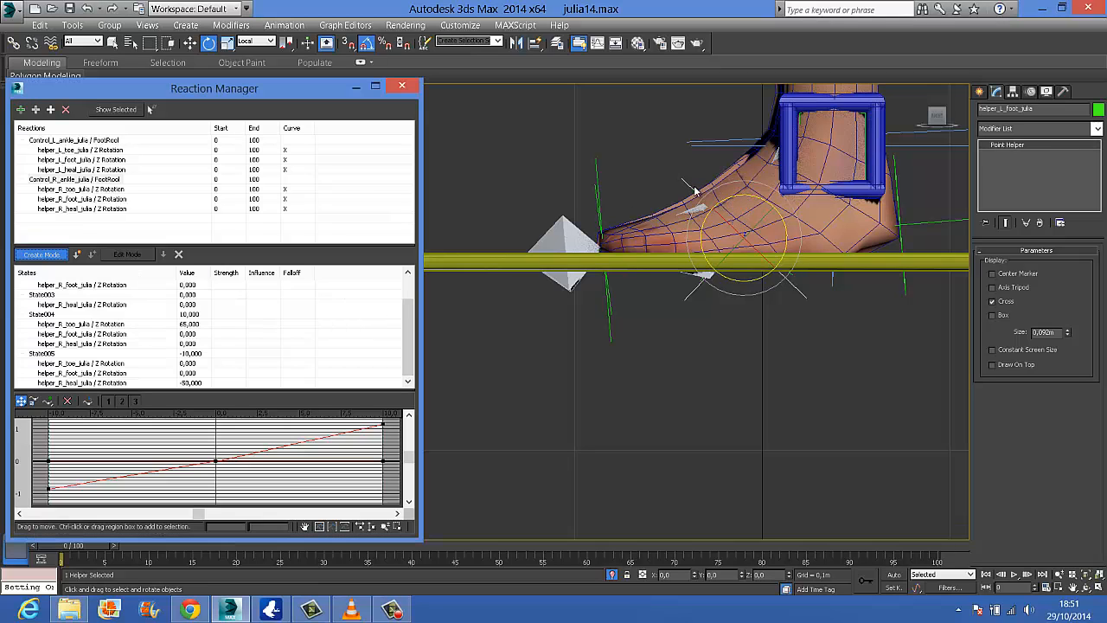
{"action": "middle_click_drag", "start_coordinate": [703, 304], "coordinate": [672, 156], "text": "alt"}
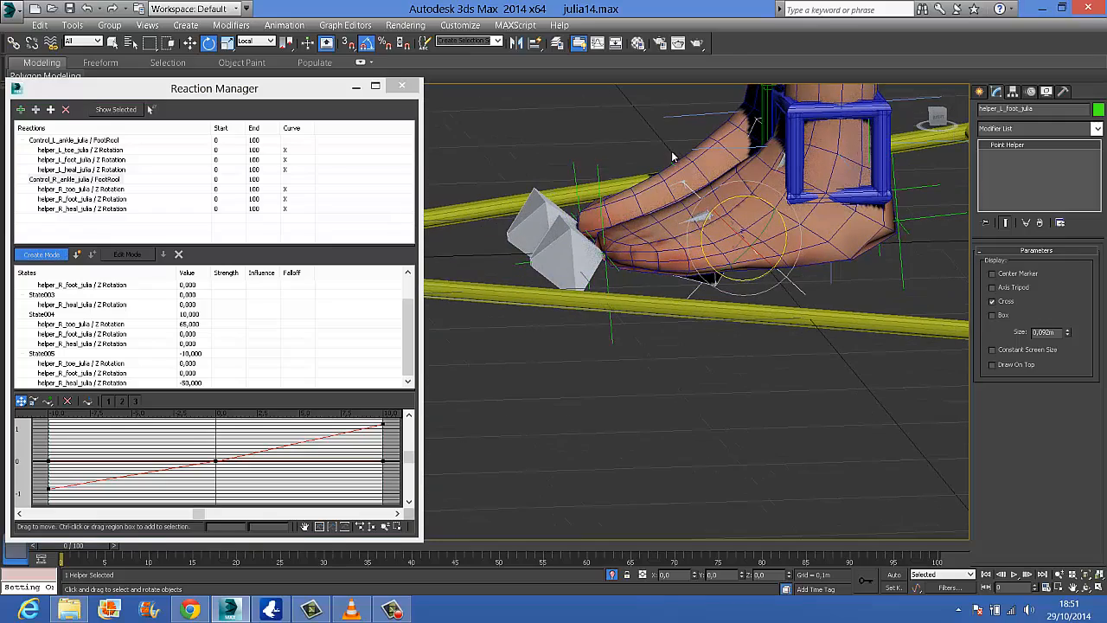
{"action": "left_click", "coordinate": [714, 165]}
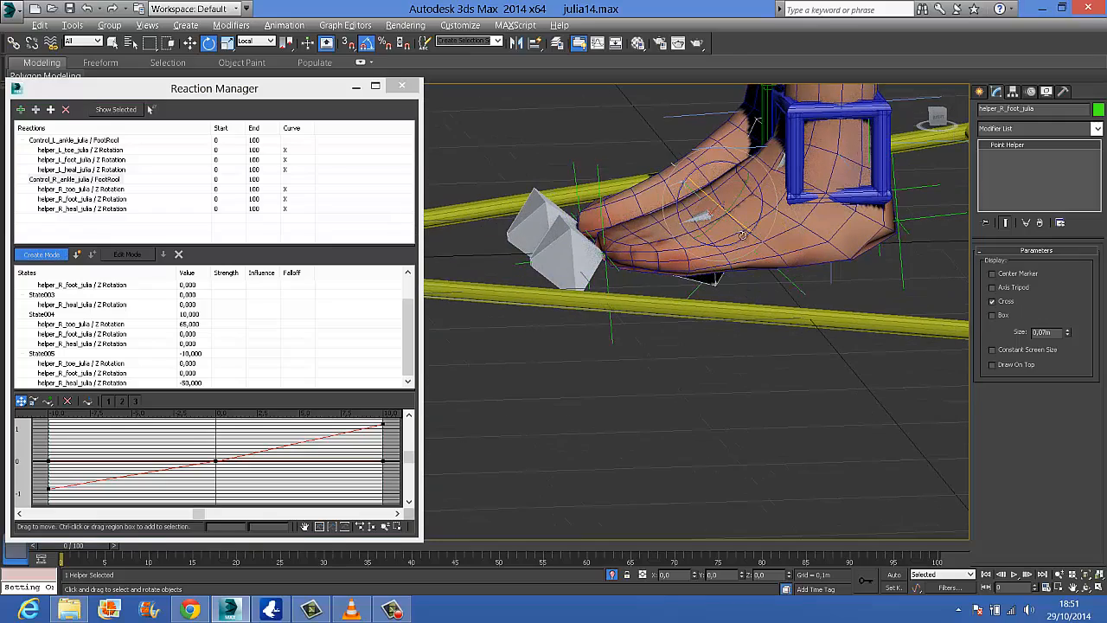
{"action": "middle_click_drag", "start_coordinate": [726, 199], "coordinate": [728, 167], "text": "alt"}
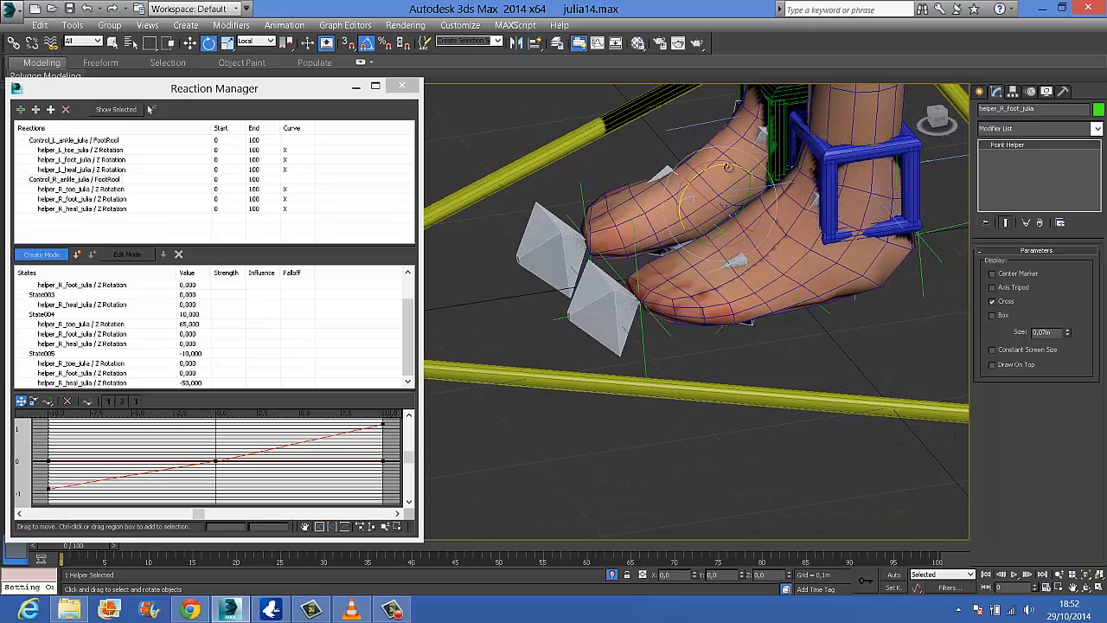
{"action": "left_click_drag", "start_coordinate": [723, 164], "coordinate": [705, 165]}
{"action": "middle_click_drag", "start_coordinate": [787, 269], "coordinate": [762, 218], "text": "alt"}
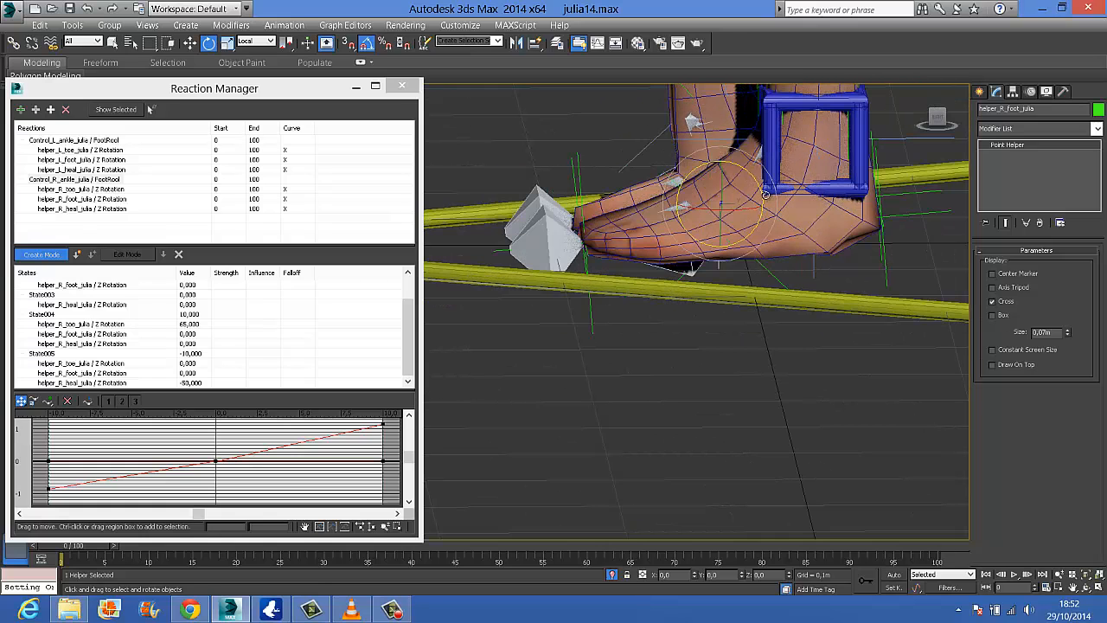
{"action": "middle_click_drag", "start_coordinate": [787, 170], "coordinate": [796, 460]}
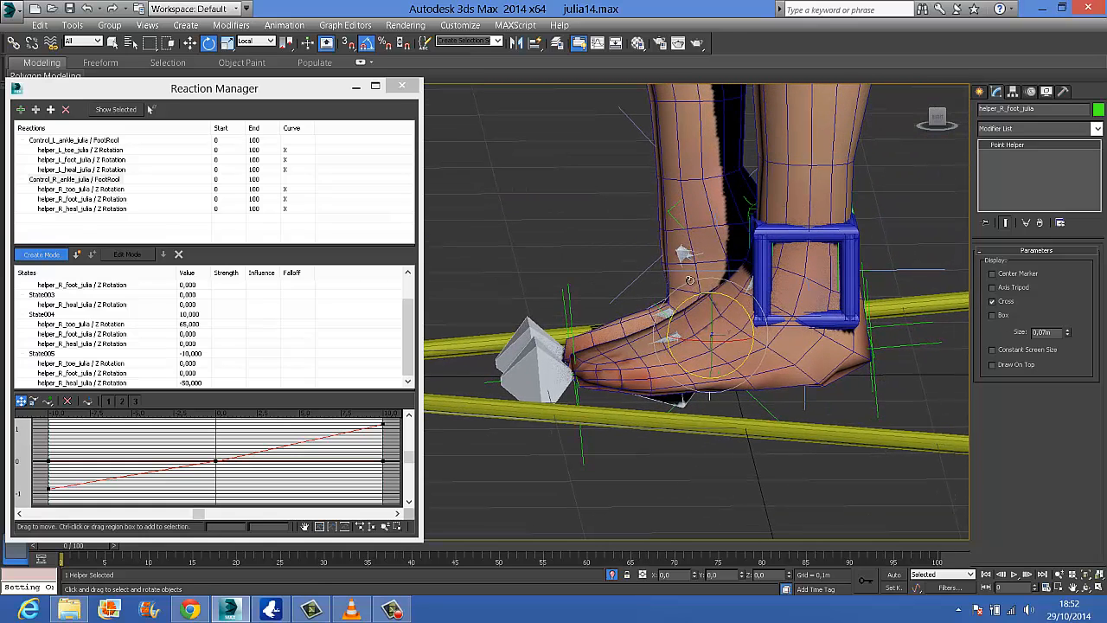
{"action": "left_click", "coordinate": [81, 256]}
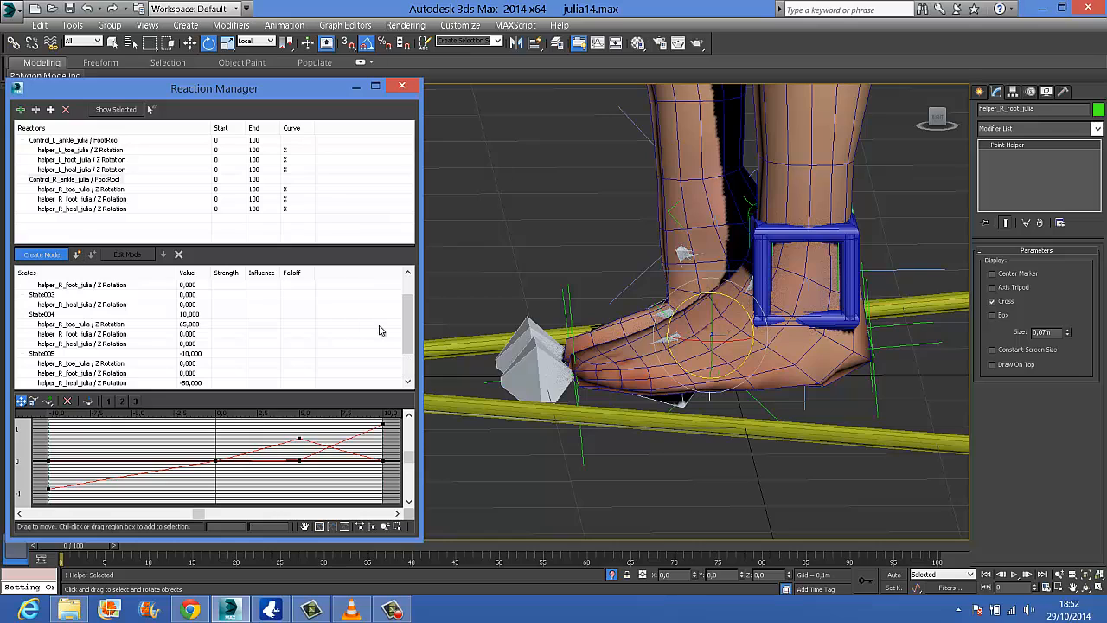
Compare the right ankle's FootRool 5 state with the left ankle's matching state, and leave create mode
{"action": "left_click_drag", "start_coordinate": [409, 347], "coordinate": [408, 375]}
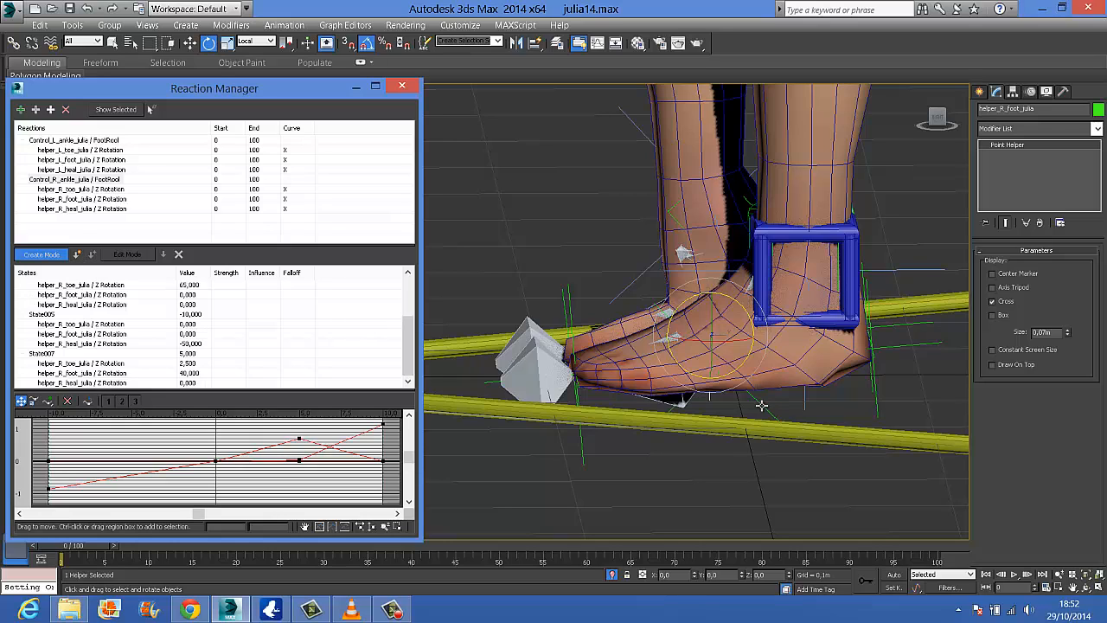
{"action": "left_click", "coordinate": [102, 140]}
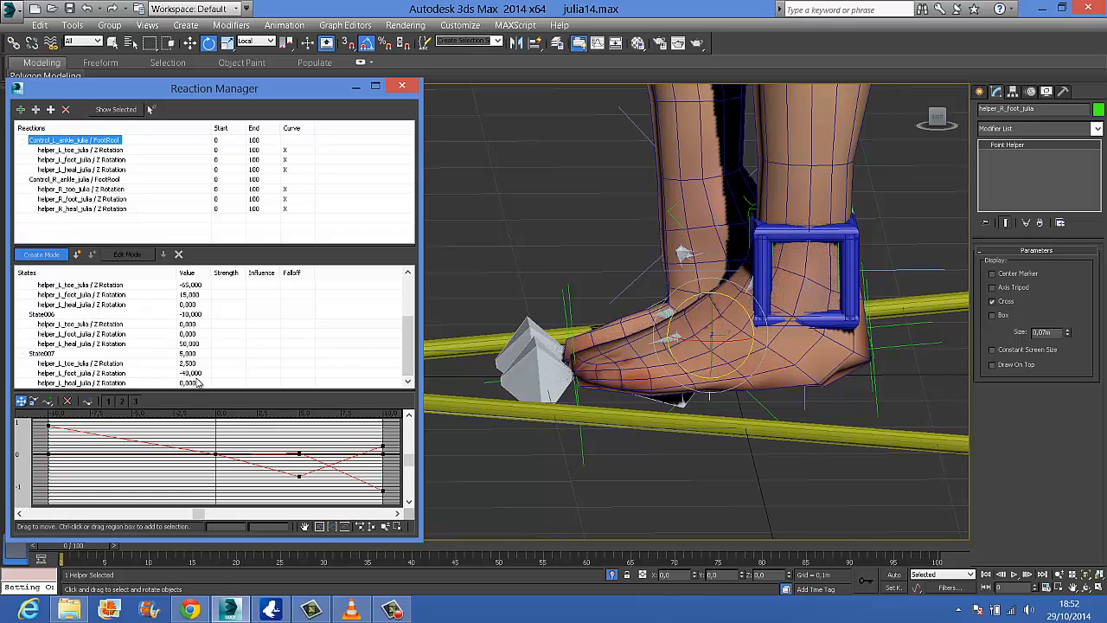
{"action": "left_click", "coordinate": [654, 305]}
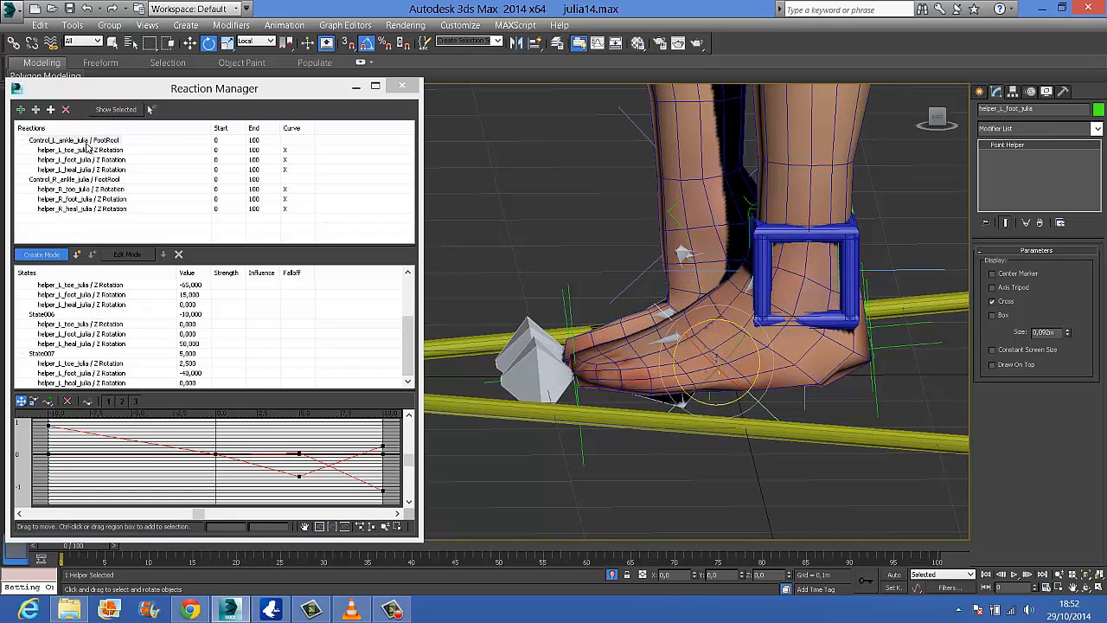
{"action": "left_click", "coordinate": [109, 180]}
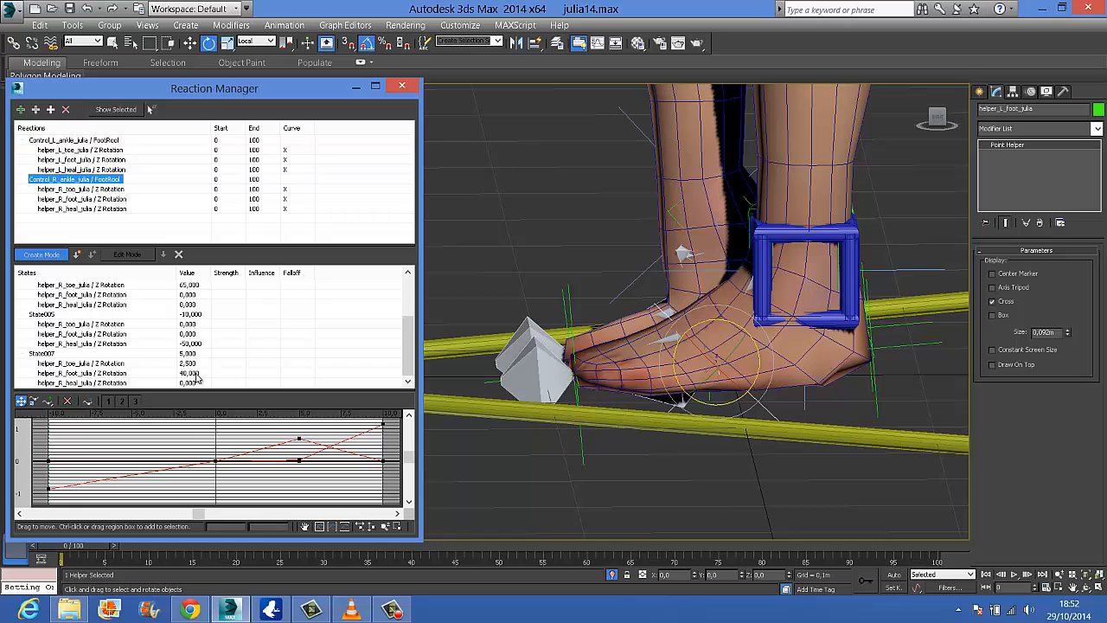
{"action": "left_click", "coordinate": [49, 258]}
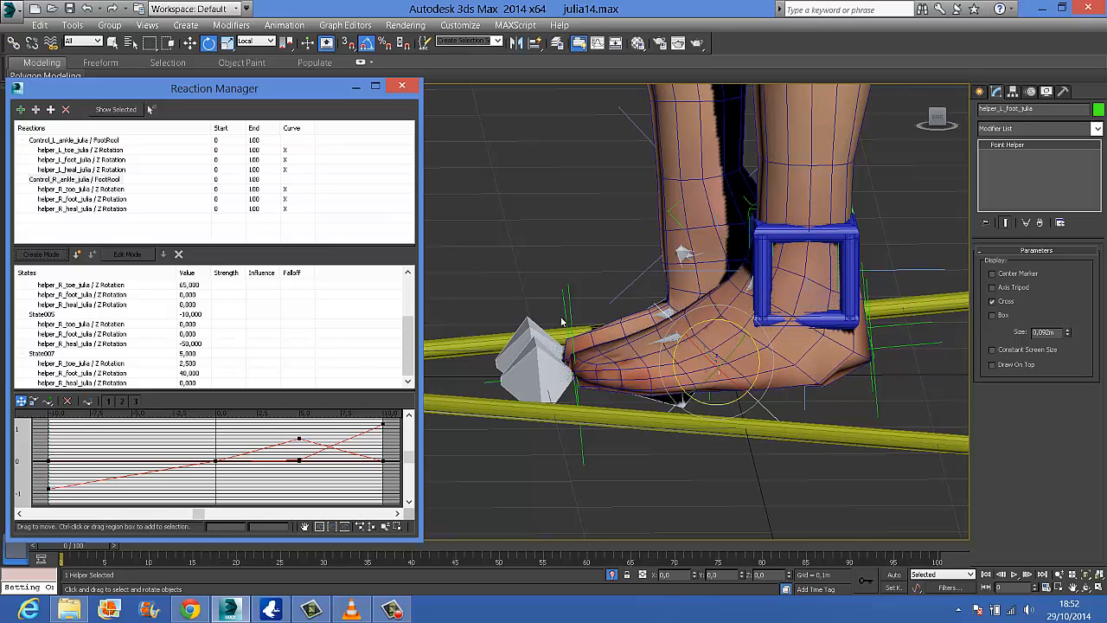
Enter edit mode for the right foot helper's entry in the FootRool 10 state and raise the right ankle control's FootRool to 10
{"action": "left_click_drag", "start_coordinate": [412, 329], "coordinate": [409, 275]}
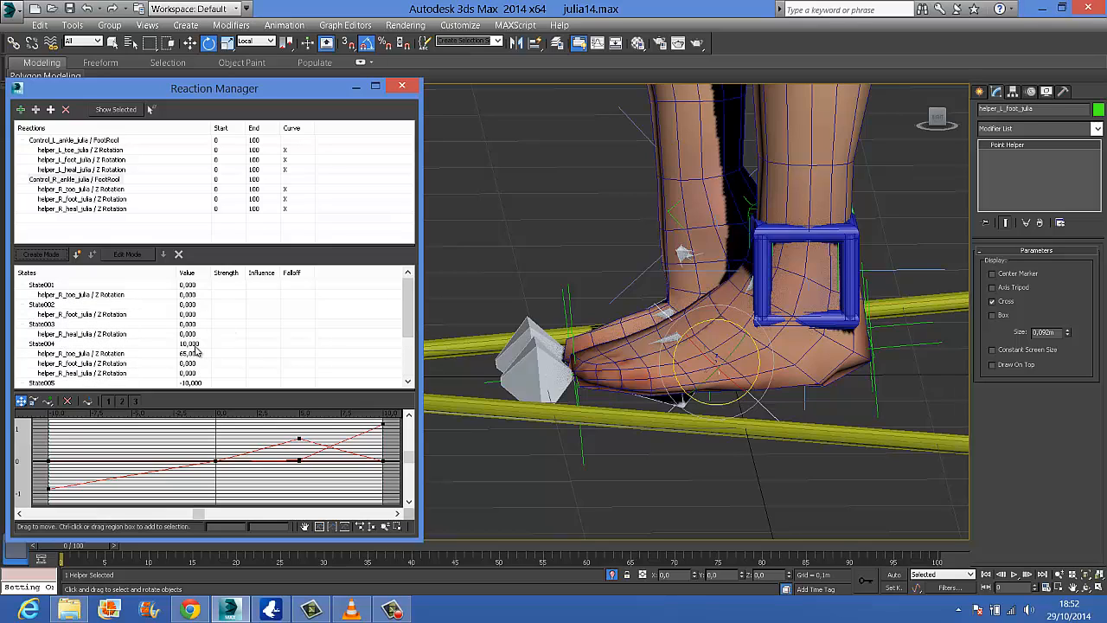
{"action": "left_click", "coordinate": [116, 354]}
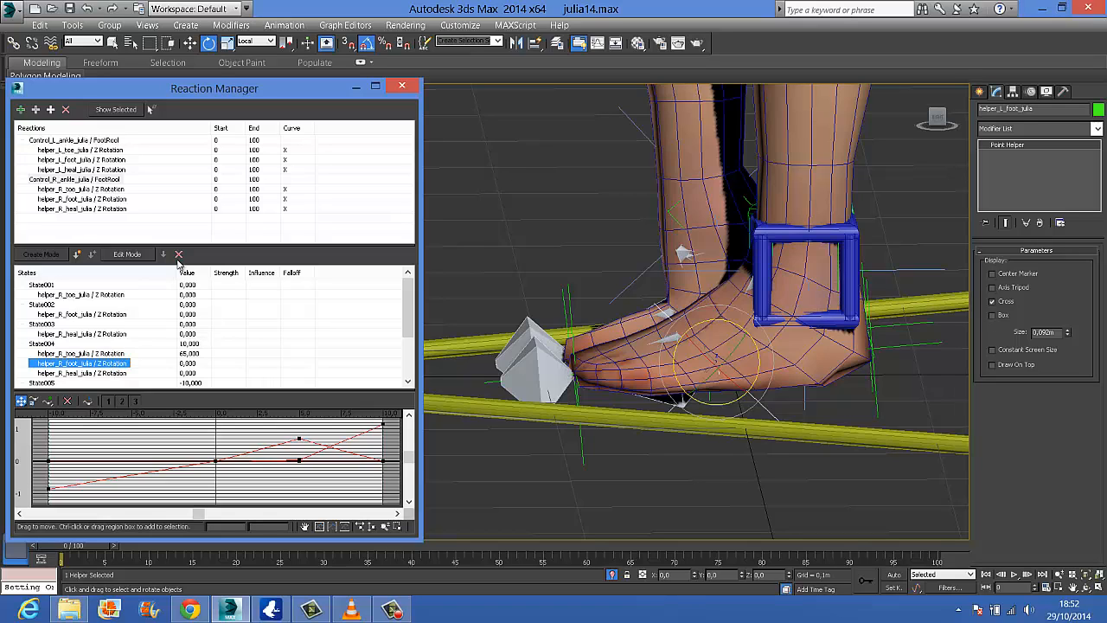
{"action": "left_click", "coordinate": [127, 253]}
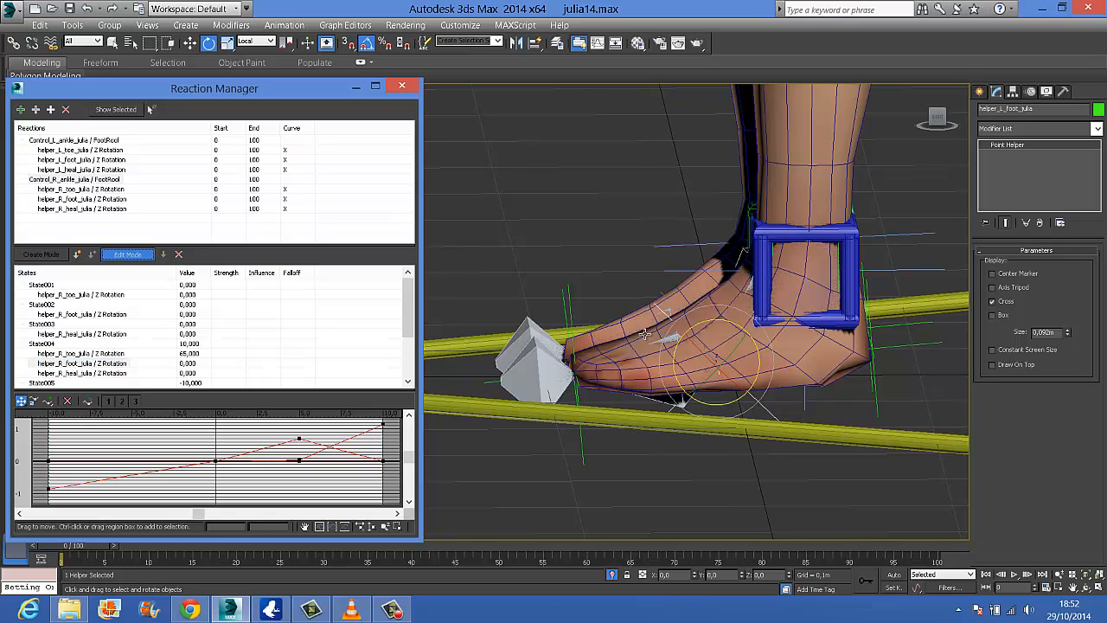
{"action": "left_click", "coordinate": [745, 212]}
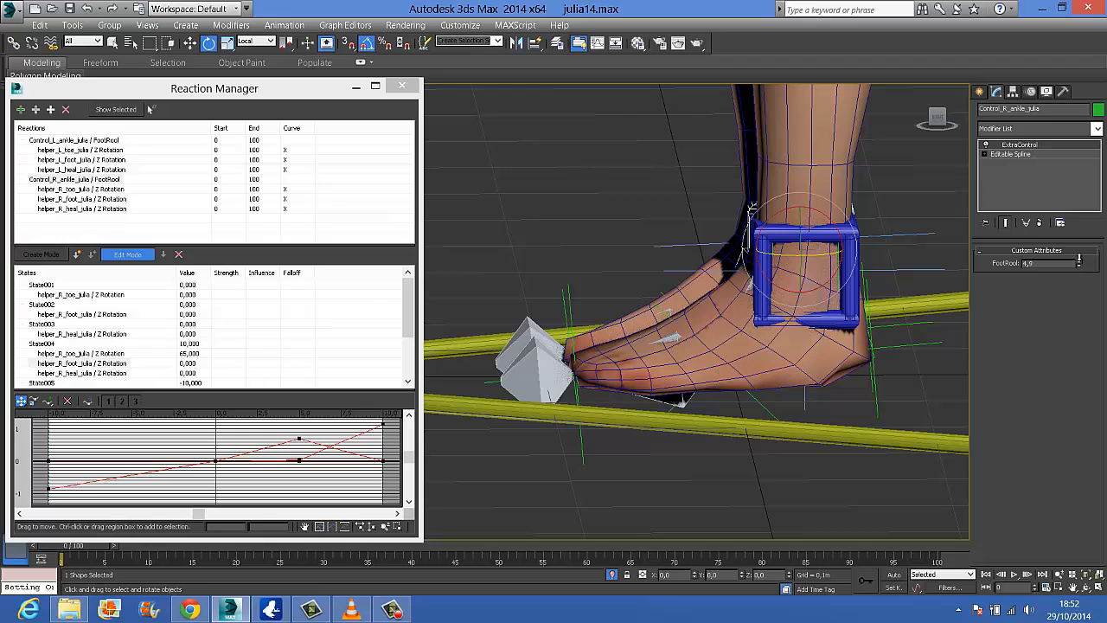
{"action": "left_click_drag", "start_coordinate": [1078, 258], "coordinate": [1065, 177]}
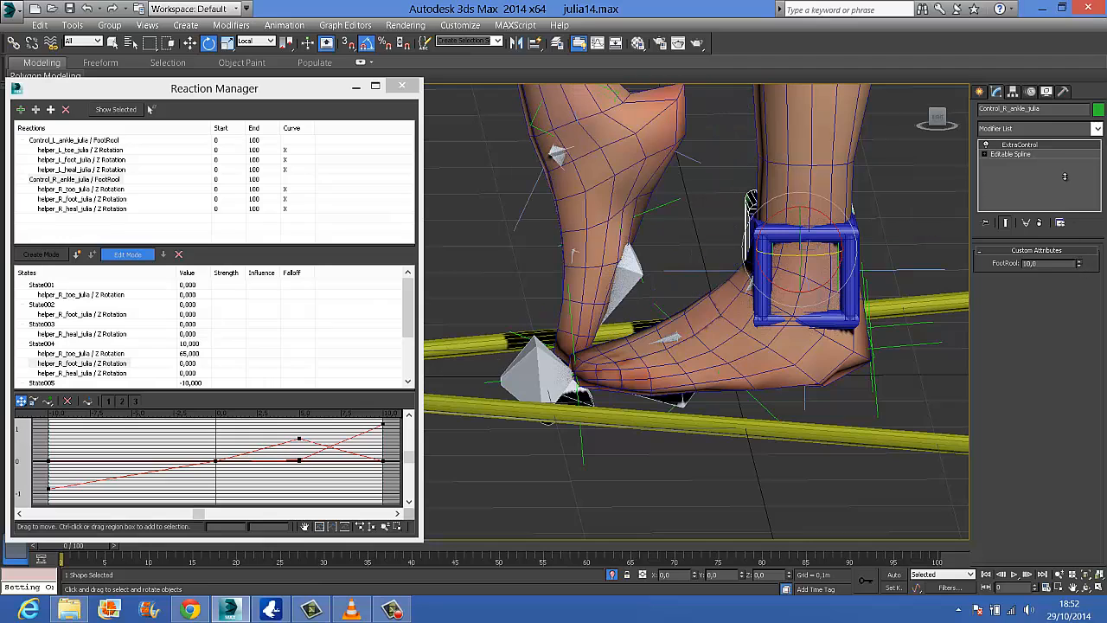
Rotate the right foot helper to -15 degrees about Z in its FootRool 10 state and leave edit mode
{"action": "left_click", "coordinate": [644, 215]}
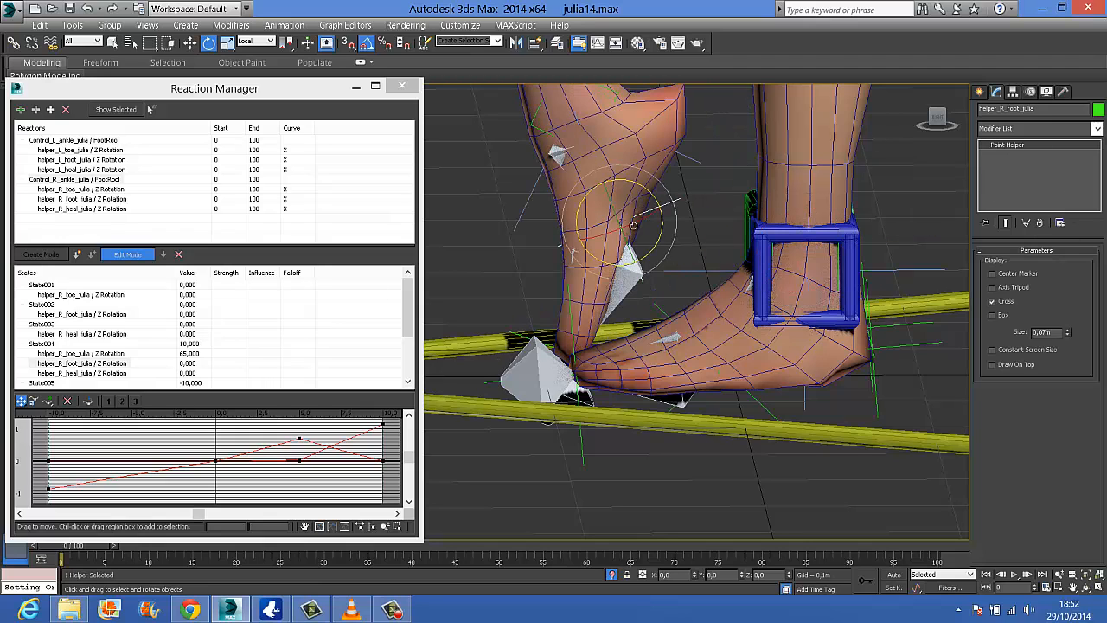
{"action": "left_click_drag", "start_coordinate": [640, 188], "coordinate": [650, 190]}
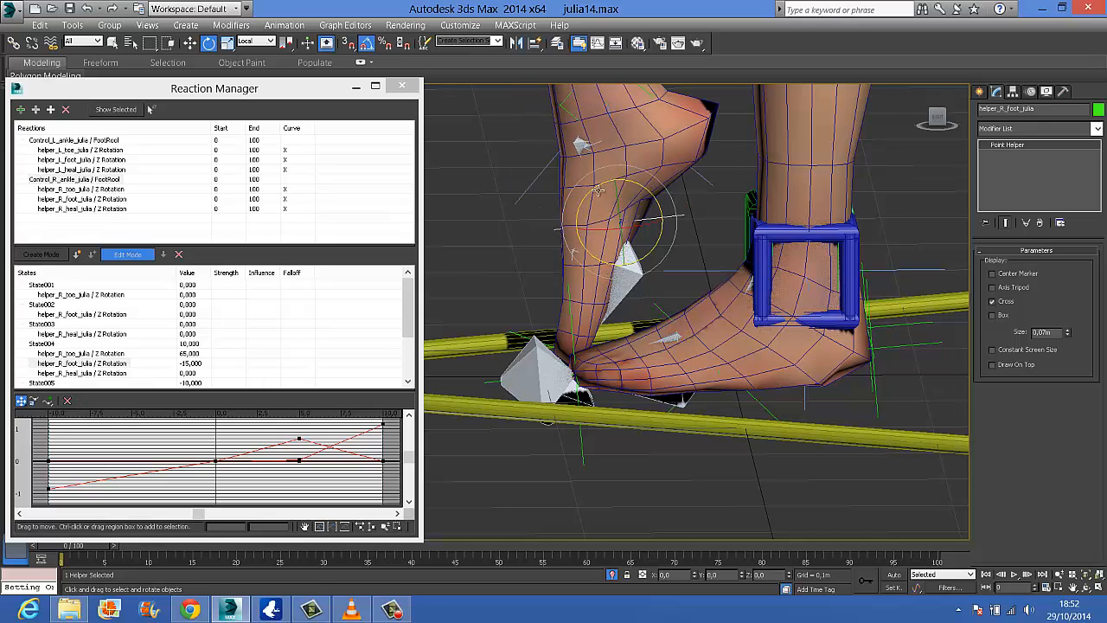
{"action": "middle_click_drag", "start_coordinate": [593, 354], "coordinate": [597, 362]}
{"action": "left_click", "coordinate": [119, 256]}
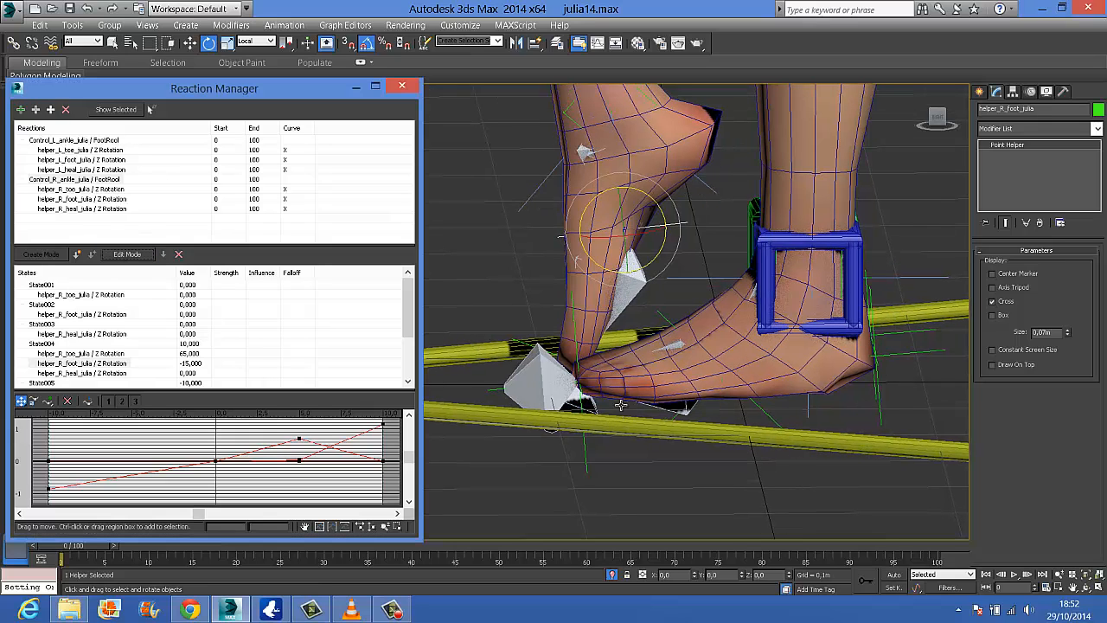
Close the Reaction Manager and test the right foot's roll with the ankle control's FootRool, resetting it to 0
{"action": "left_click", "coordinate": [403, 85]}
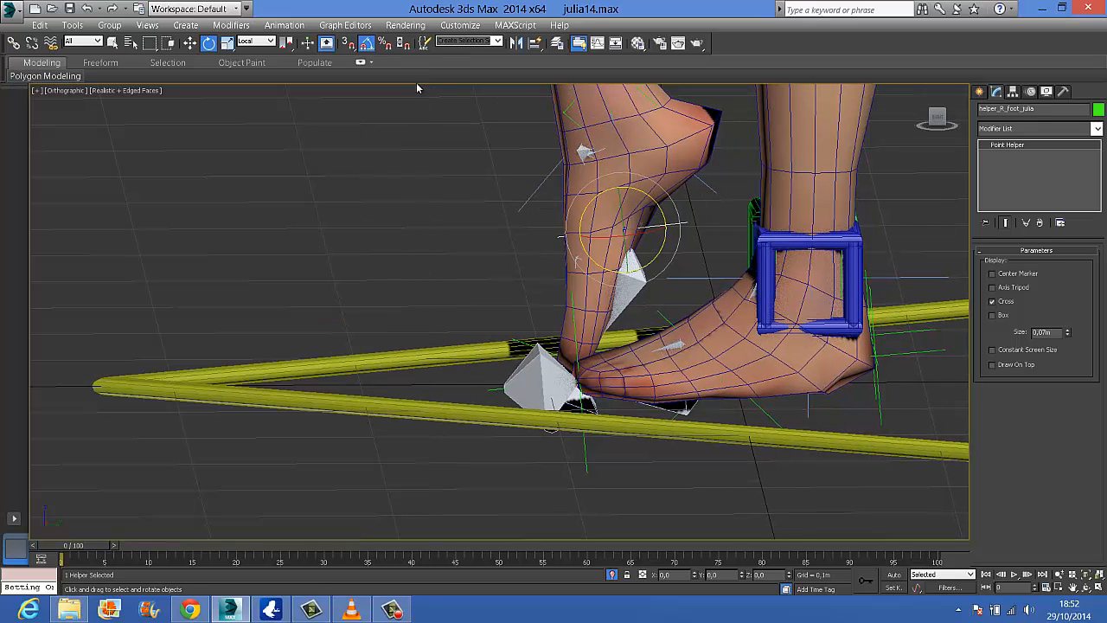
{"action": "left_click", "coordinate": [754, 211]}
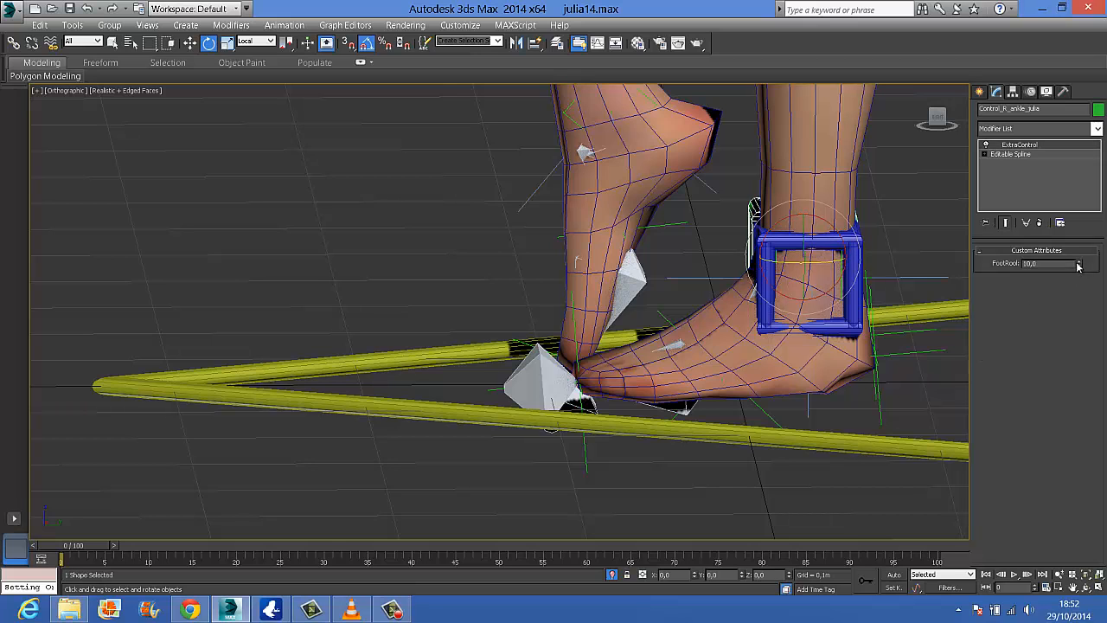
{"action": "left_click_drag", "start_coordinate": [1077, 266], "coordinate": [1060, 313]}
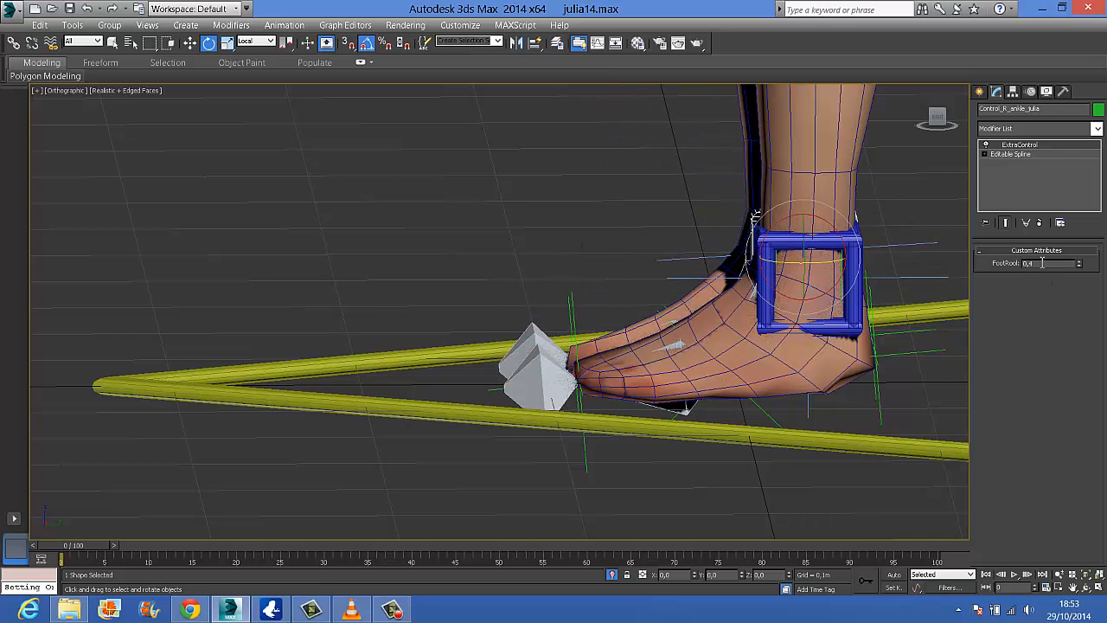
{"action": "left_click_drag", "start_coordinate": [1042, 263], "coordinate": [998, 269]}
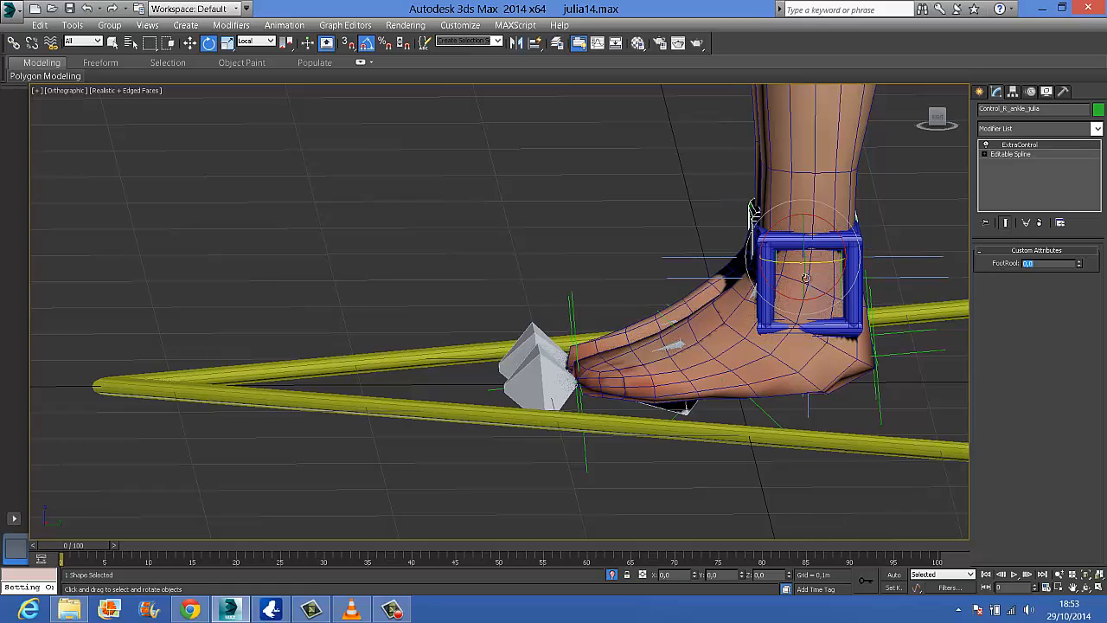
{"action": "type", "text": "0"}
{"action": "key", "text": "Return"}
{"action": "scroll", "coordinate": [792, 297], "scroll_direction": "down", "scroll_amount": 6}
{"action": "middle_click_drag", "start_coordinate": [792, 298], "coordinate": [846, 231], "text": "alt"}
{"action": "middle_click_drag", "start_coordinate": [818, 284], "coordinate": [780, 432]}
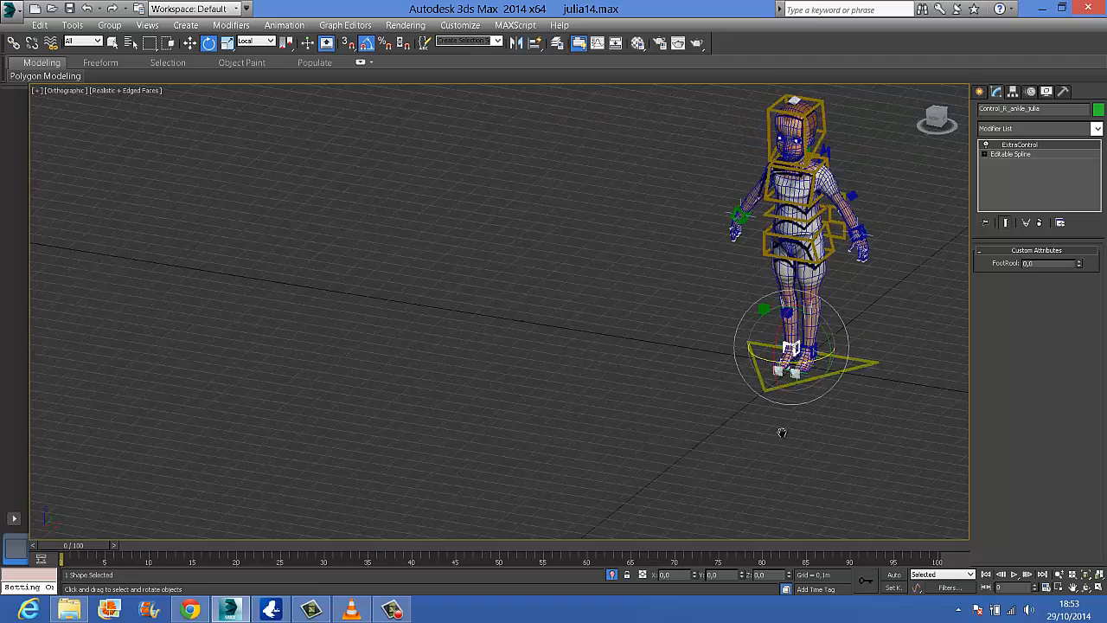
{"action": "scroll", "coordinate": [787, 259], "scroll_direction": "up", "scroll_amount": 3}
{"action": "middle_click_drag", "start_coordinate": [787, 229], "coordinate": [646, 451]}
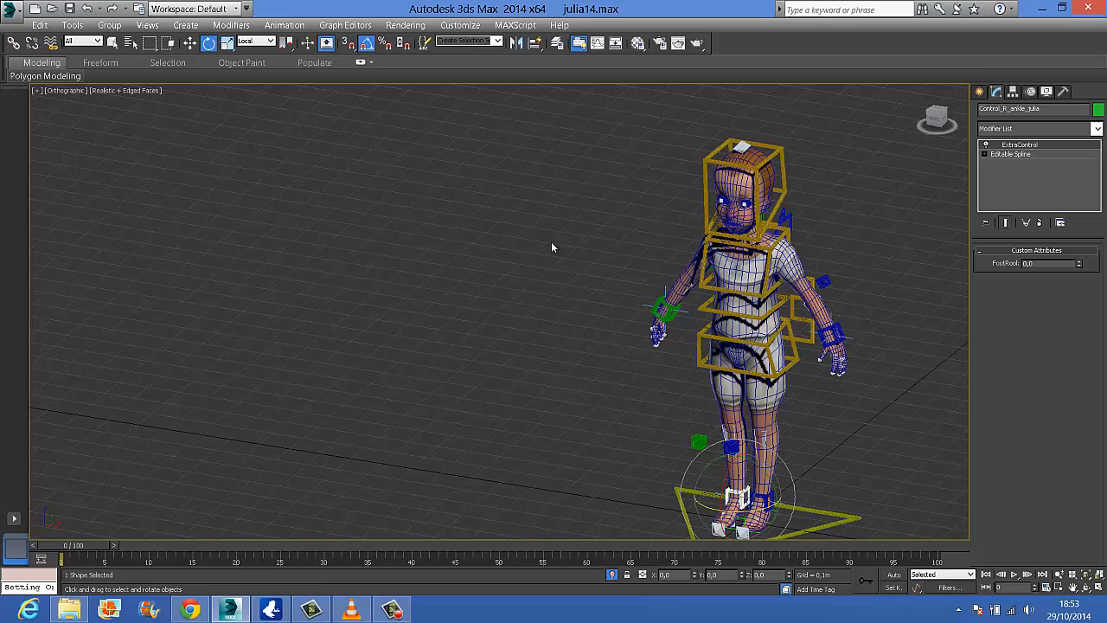
Save the scene, and save it again as a new file named julia15
{"action": "left_click", "coordinate": [69, 11]}
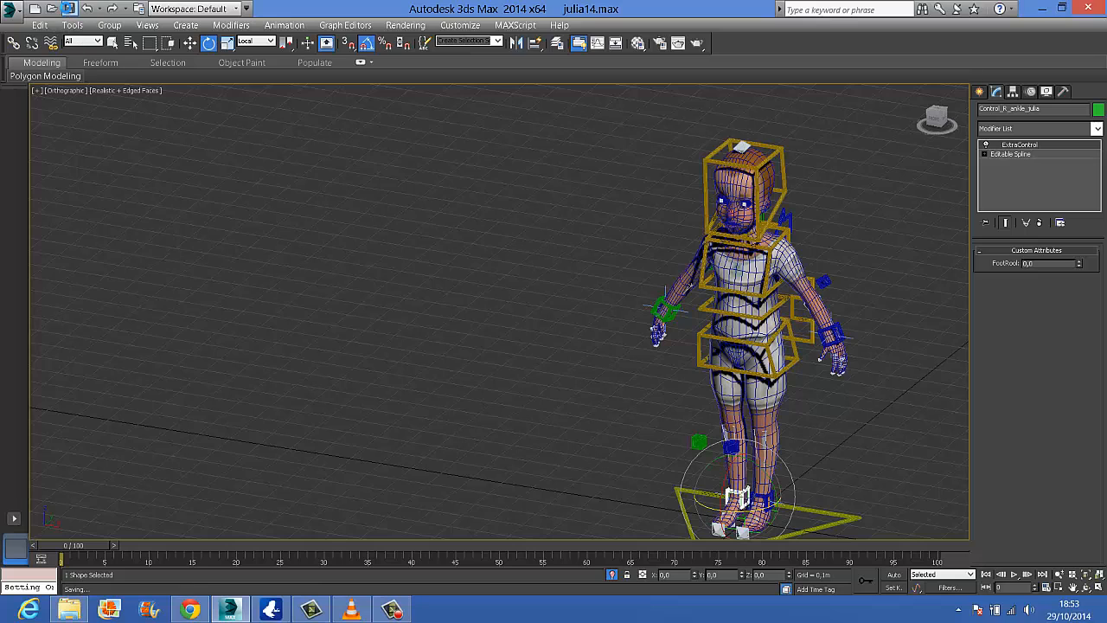
{"action": "left_click", "coordinate": [12, 14]}
{"action": "left_click", "coordinate": [35, 176]}
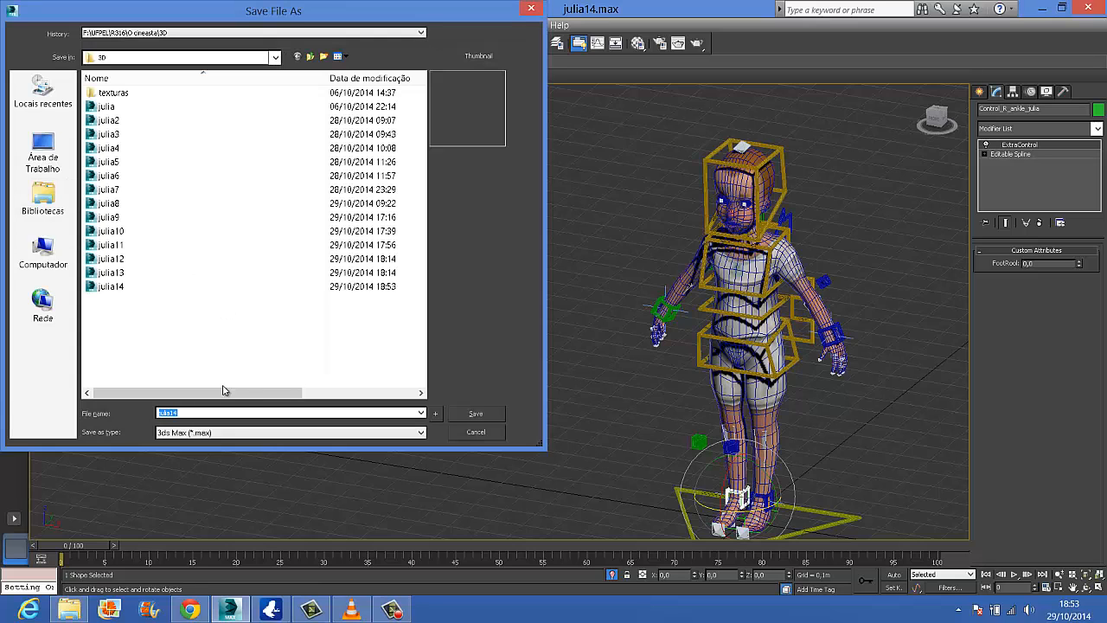
{"action": "type", "text": "julia1"}
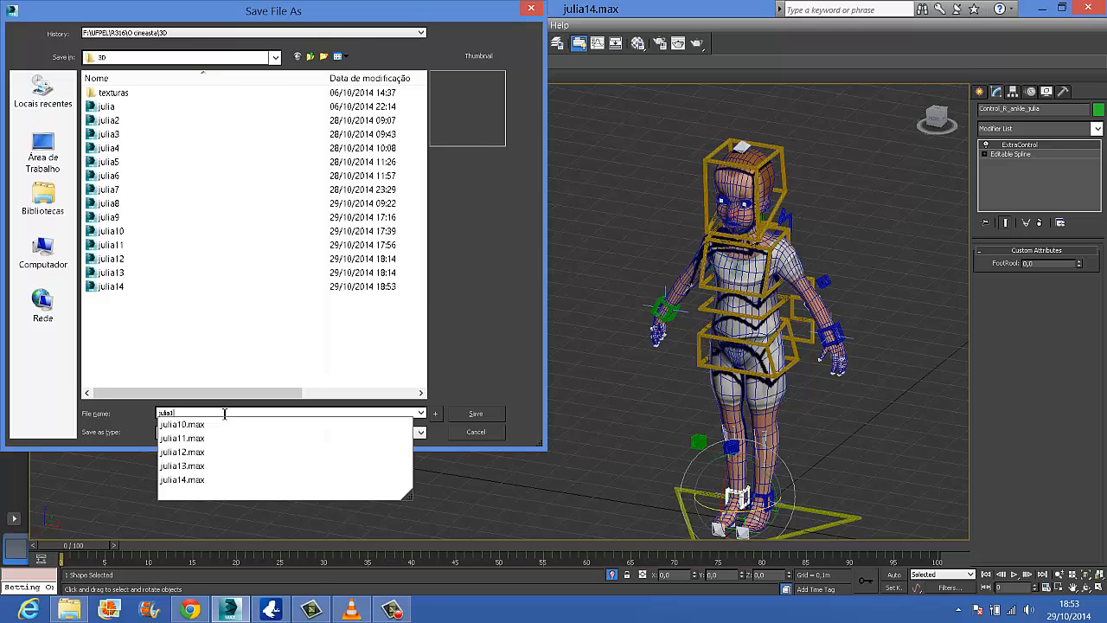
{"action": "type", "text": "5"}
{"action": "key", "text": "Return"}
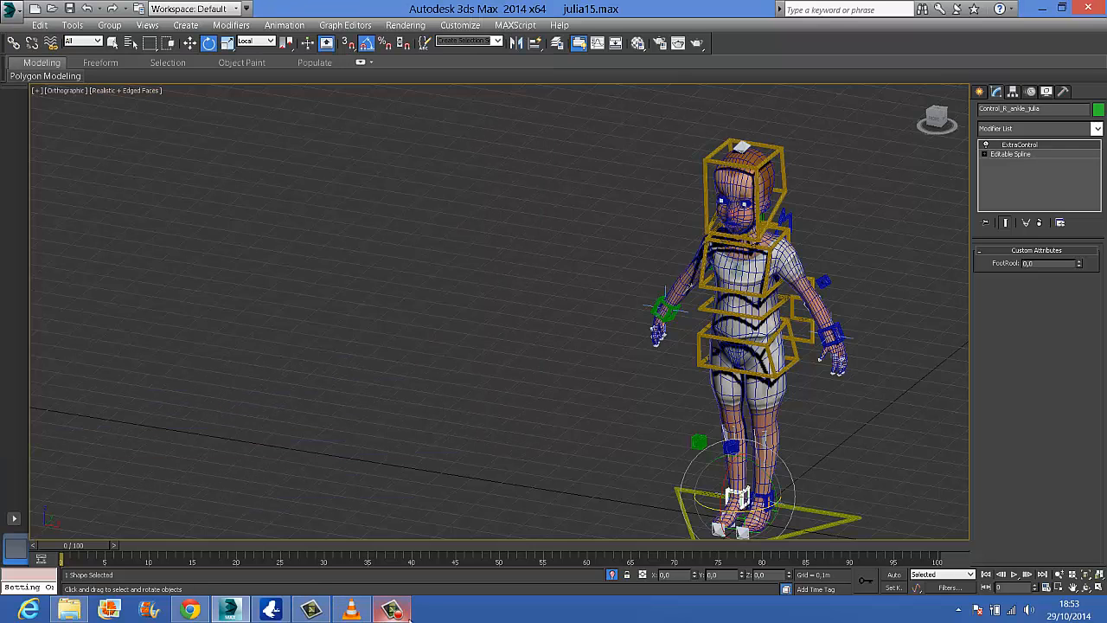
{"action": "left_click", "coordinate": [400, 614]}
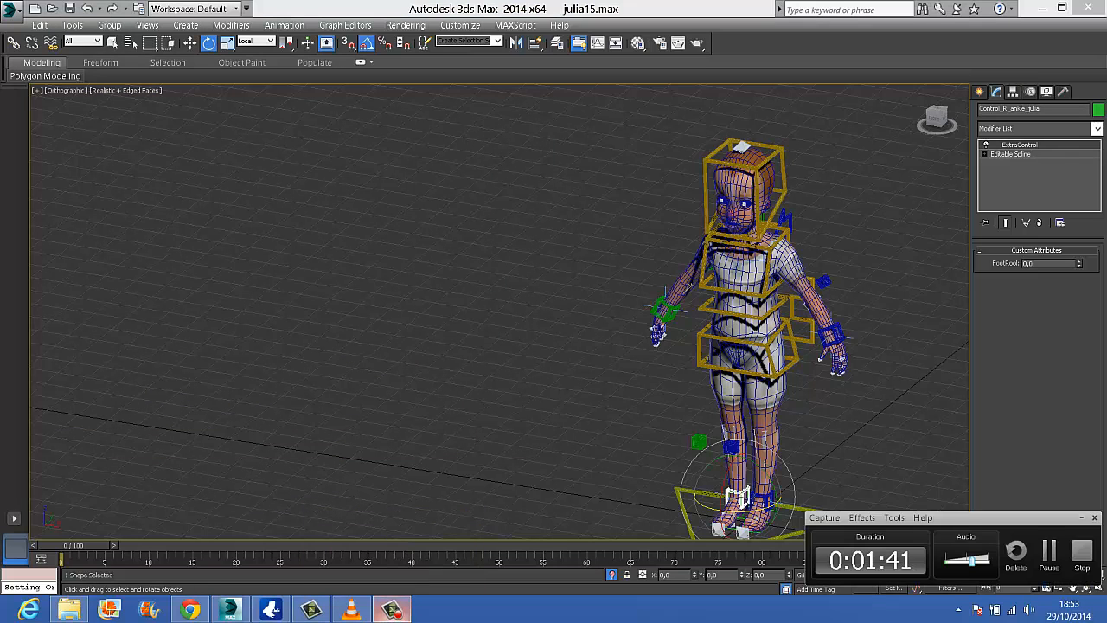